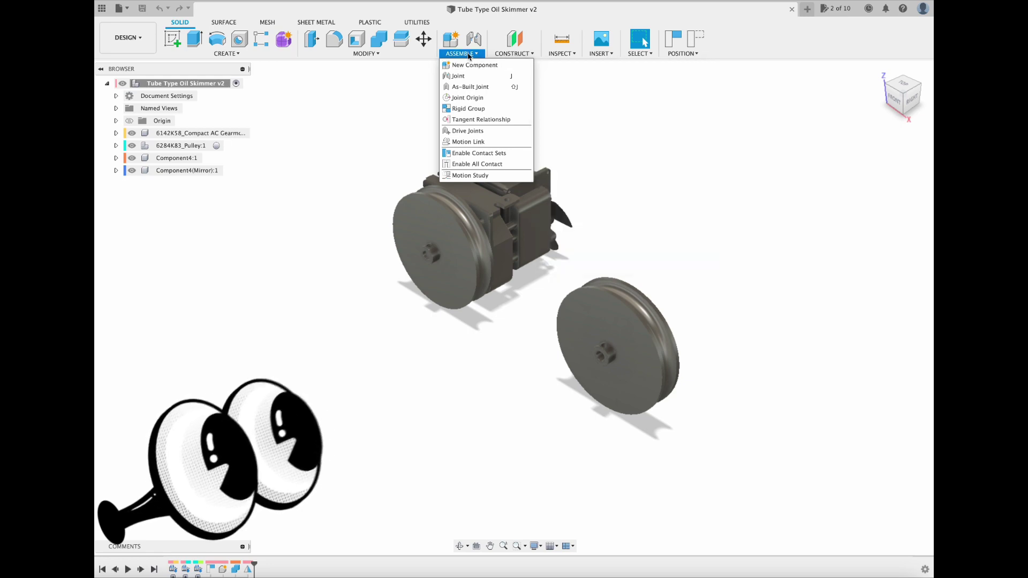
Step: Capture the current component positions and create a box body 14 in long, 0.125 in wide and 6 in high in front of the pulleys
left_click(366, 54)
left_click(702, 159)
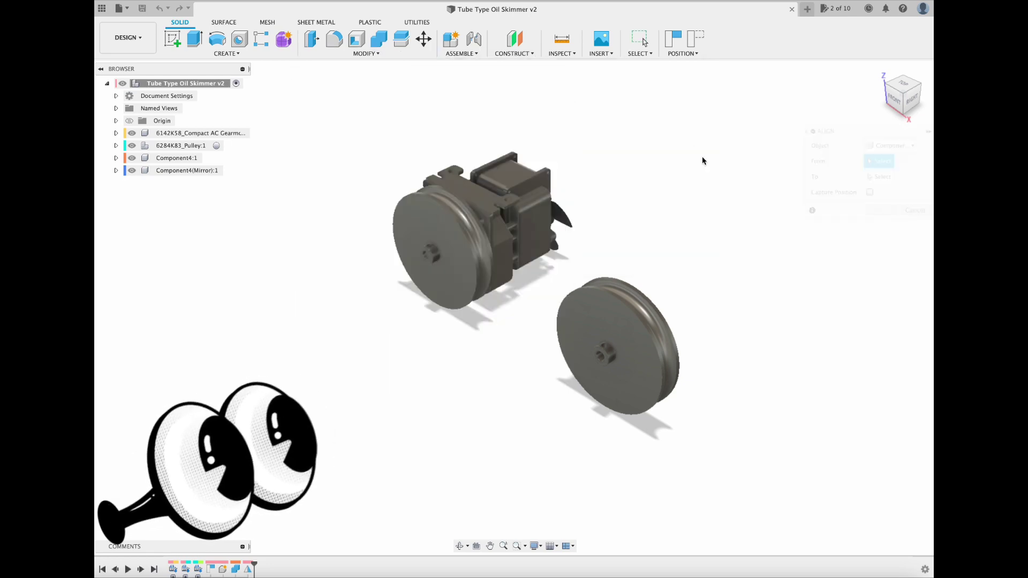
left_click(227, 54)
left_click(181, 251)
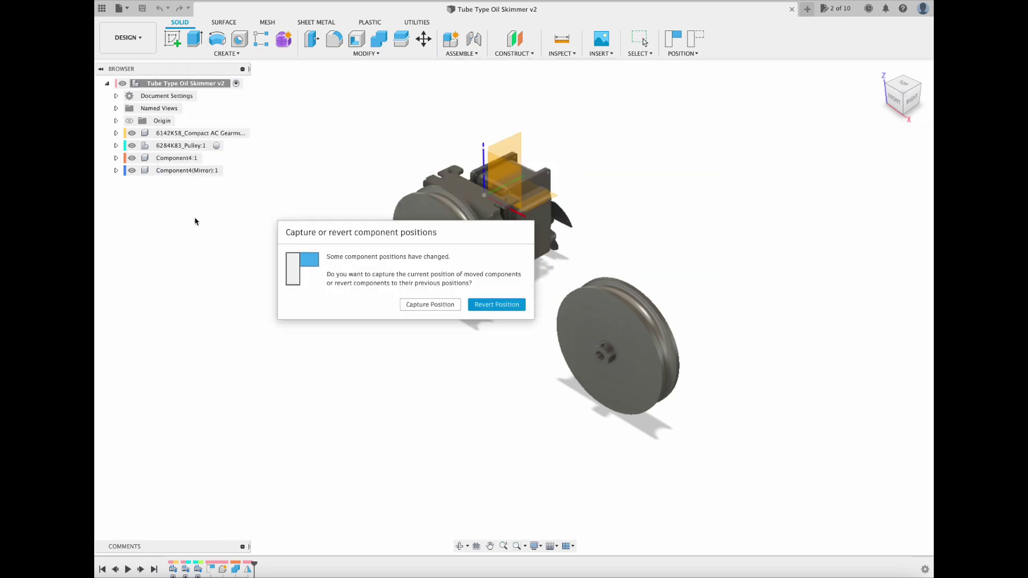
left_click(427, 303)
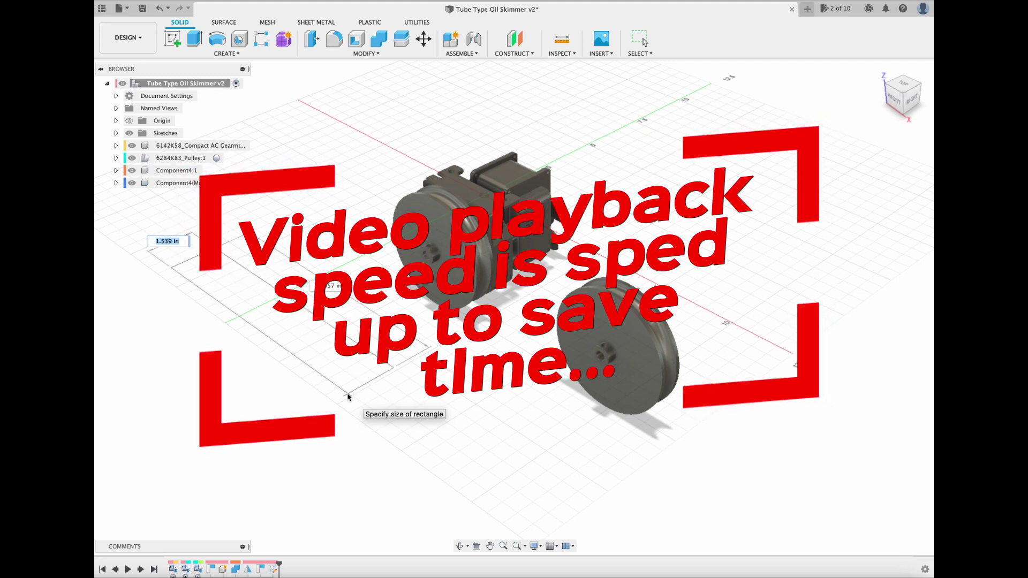
type("0.125")
key("Tab")
left_click_drag(359, 338, 356, 169)
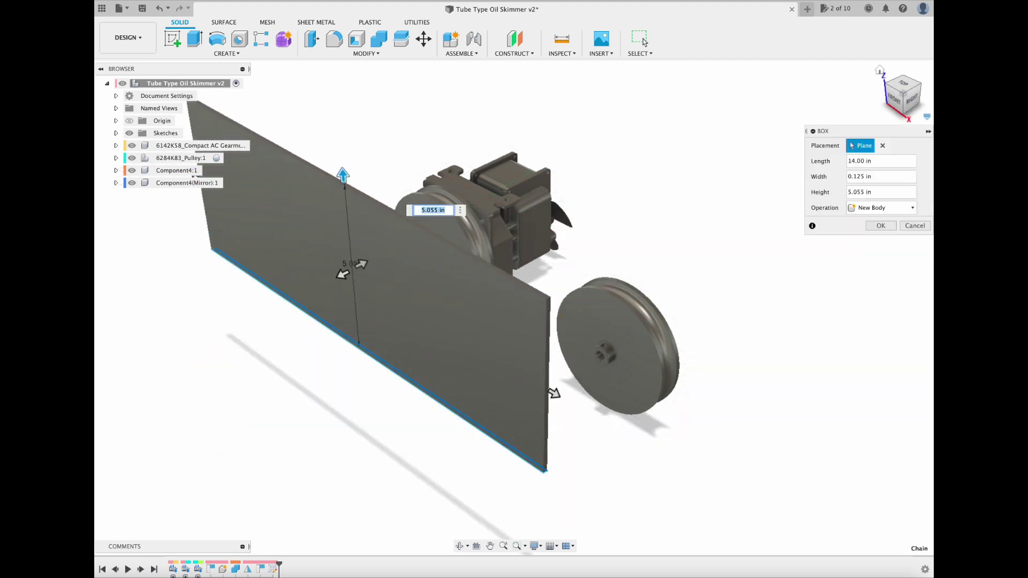
left_click(912, 99)
left_click(880, 70)
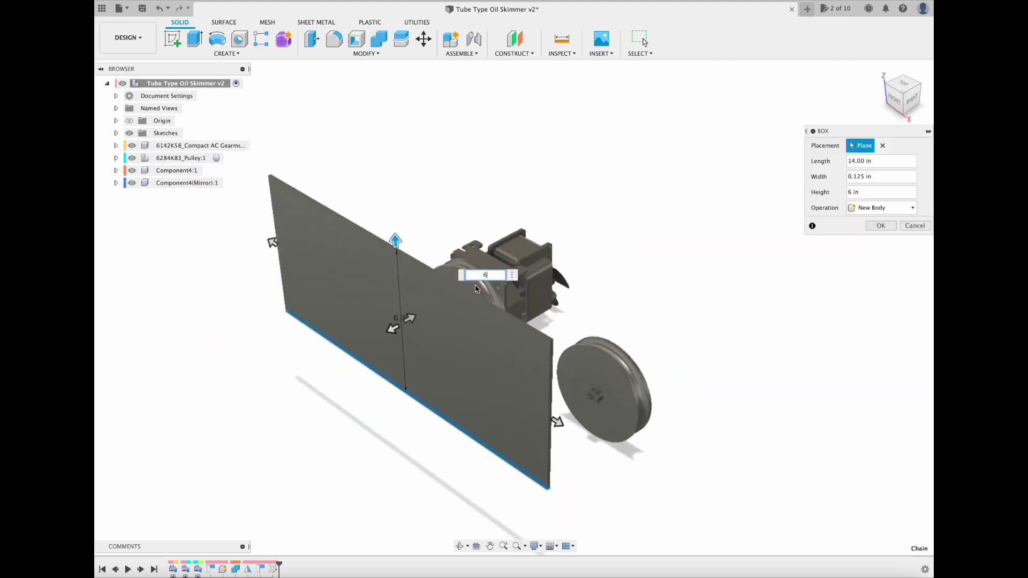
key("Return")
Step: Move the plate body freely toward the pulleys, about 2.20 in in X and -1.636 in in Y
left_click(911, 99)
left_click(367, 54)
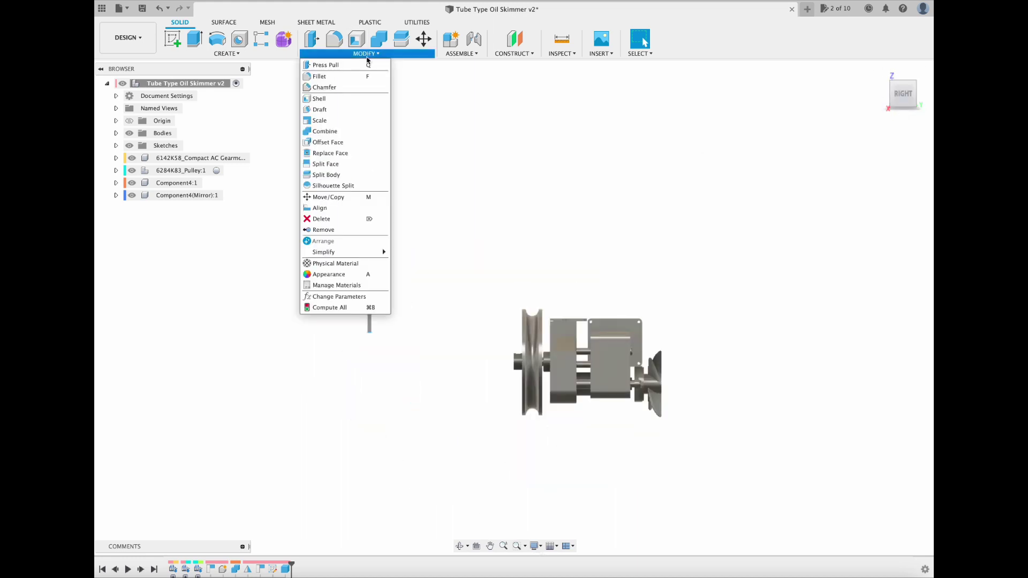
left_click(353, 198)
left_click(370, 257)
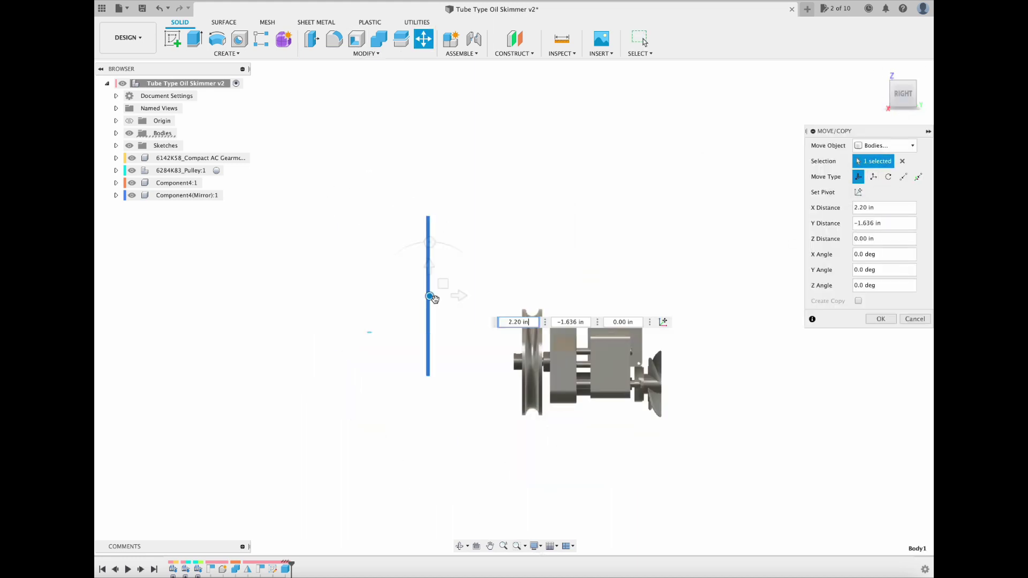
scroll(490, 358, "up", 5)
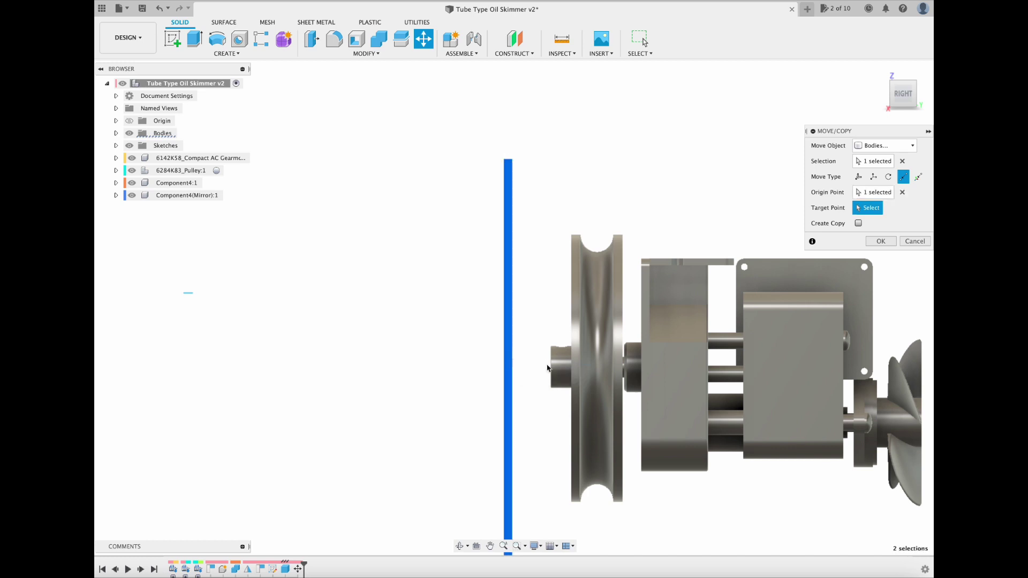
Step: Move the plate body point to point onto the pulley-side face of the gearmotor
scroll(443, 301, "down", 2)
left_click(904, 73)
scroll(478, 231, "down", 5)
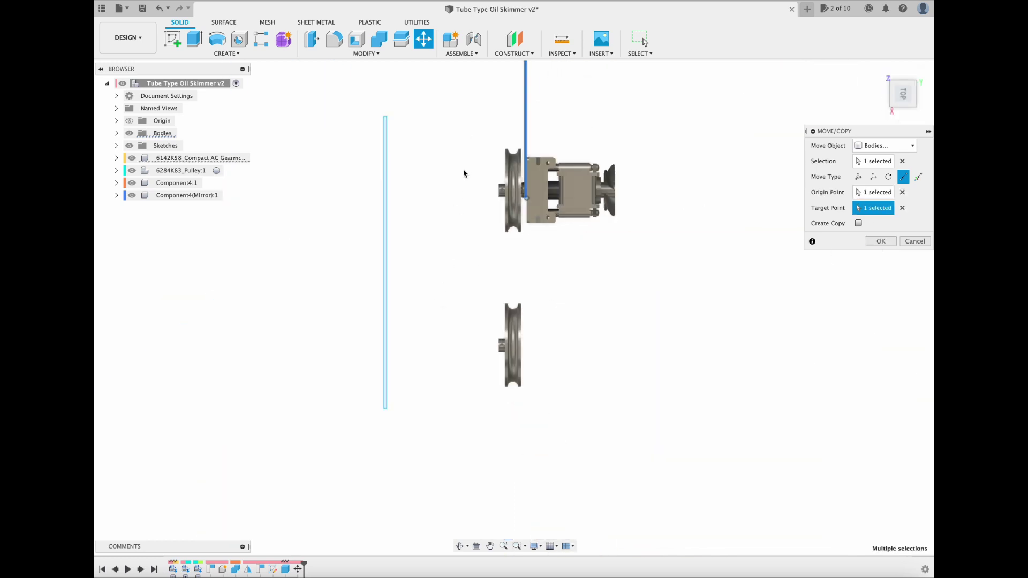
left_click(881, 319)
Step: Try to move the plate's front face about 10.305 in along X toward the second pulley
scroll(473, 154, "down", 3)
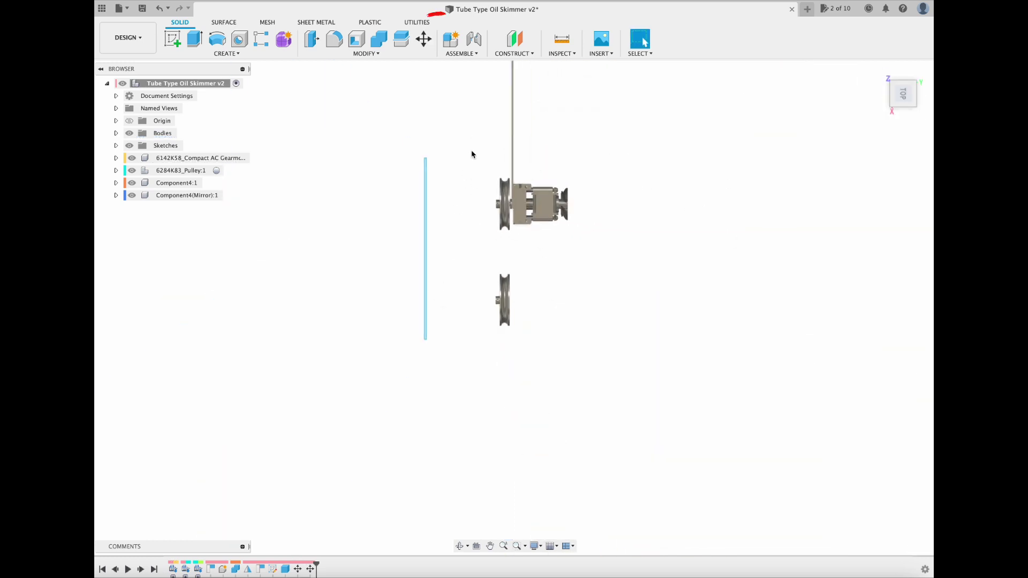
left_click(860, 121)
left_click(407, 219)
left_click(424, 39)
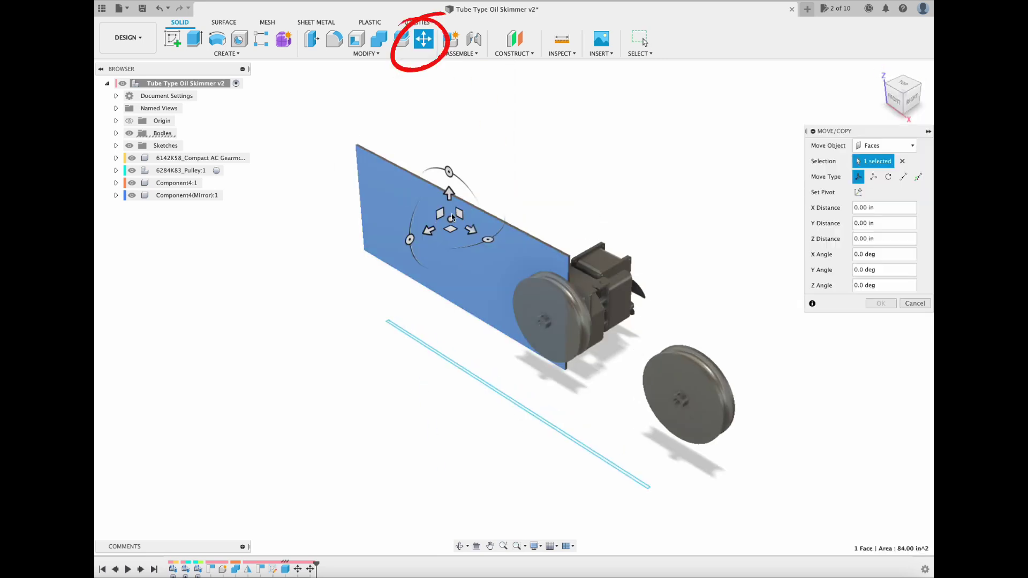
left_click_drag(451, 215, 600, 164)
left_click(159, 8)
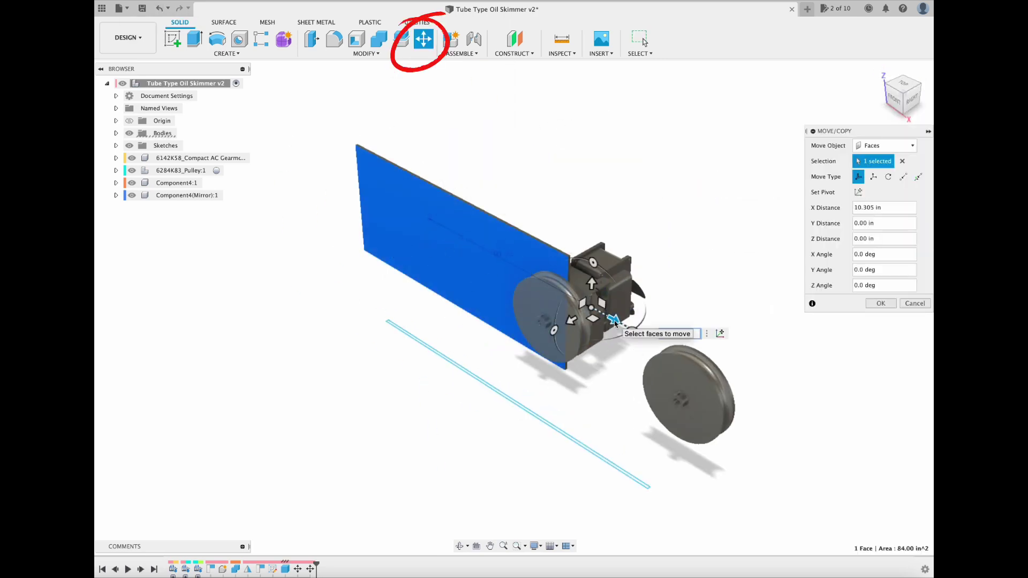
Step: Move the whole plate body about 10.268 in along X so that it spans behind both pulleys
left_click(885, 146)
left_click(877, 170)
left_click_drag(514, 278, 708, 281)
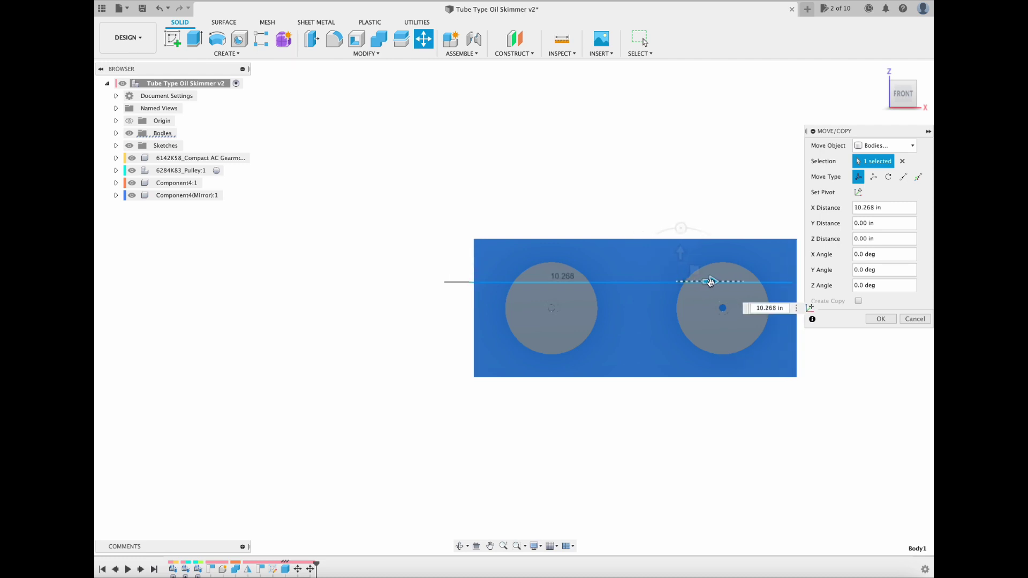
left_click(903, 72)
left_click(880, 319)
Step: Save the design as a new version with the description Tube Type Oil Skimmer
left_click(877, 73)
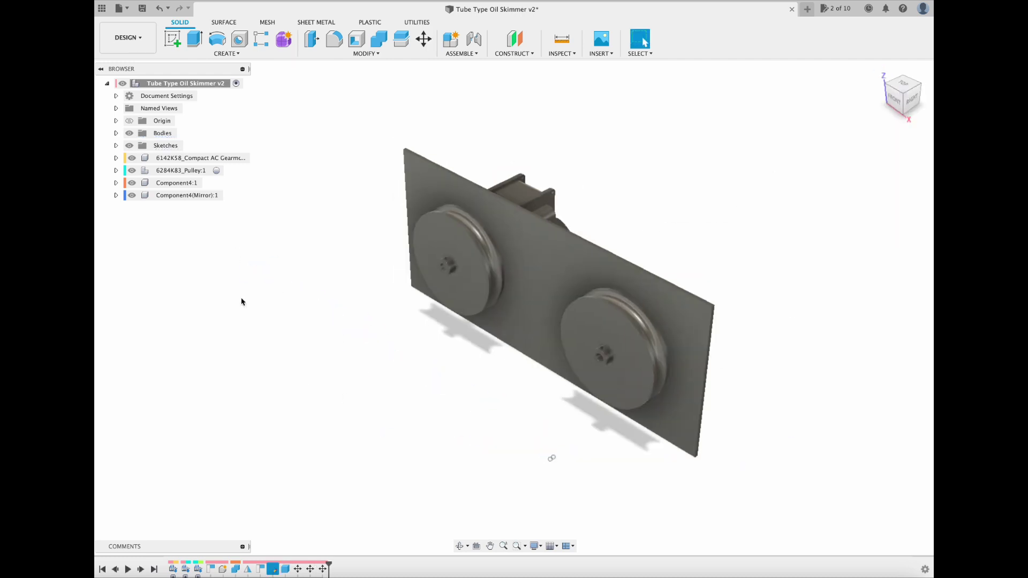
left_click(142, 9)
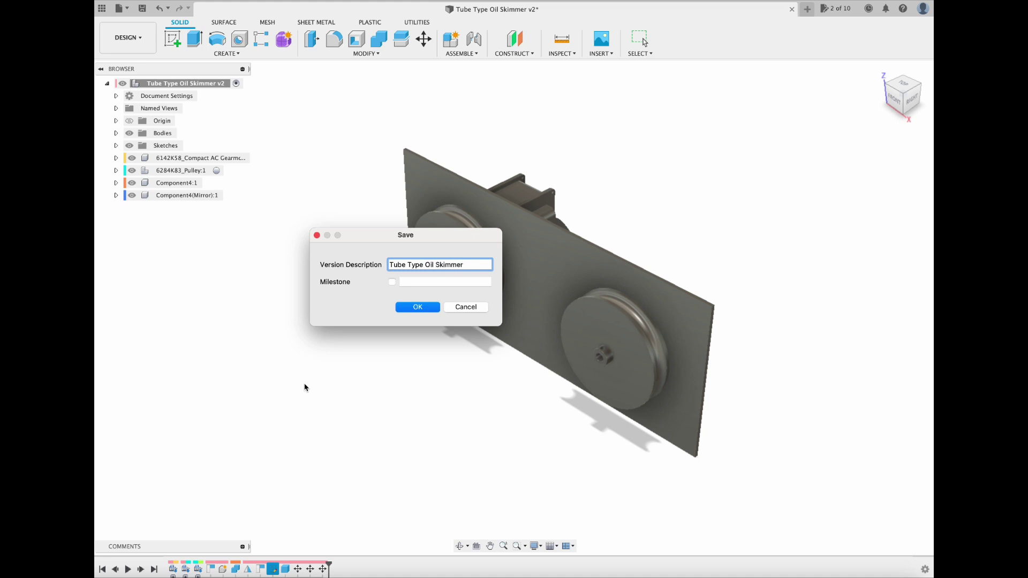
left_click(407, 309)
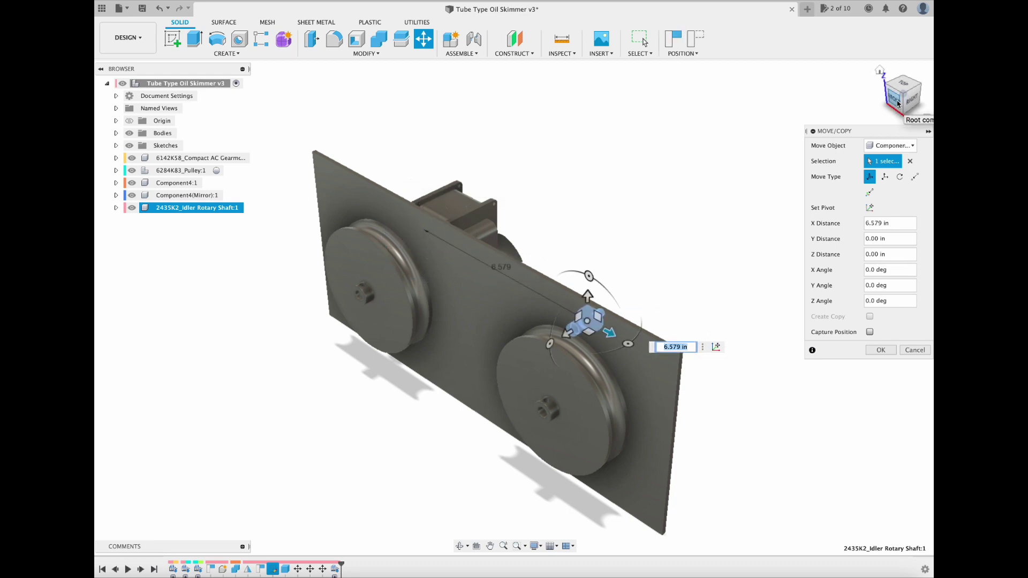
left_click(898, 103)
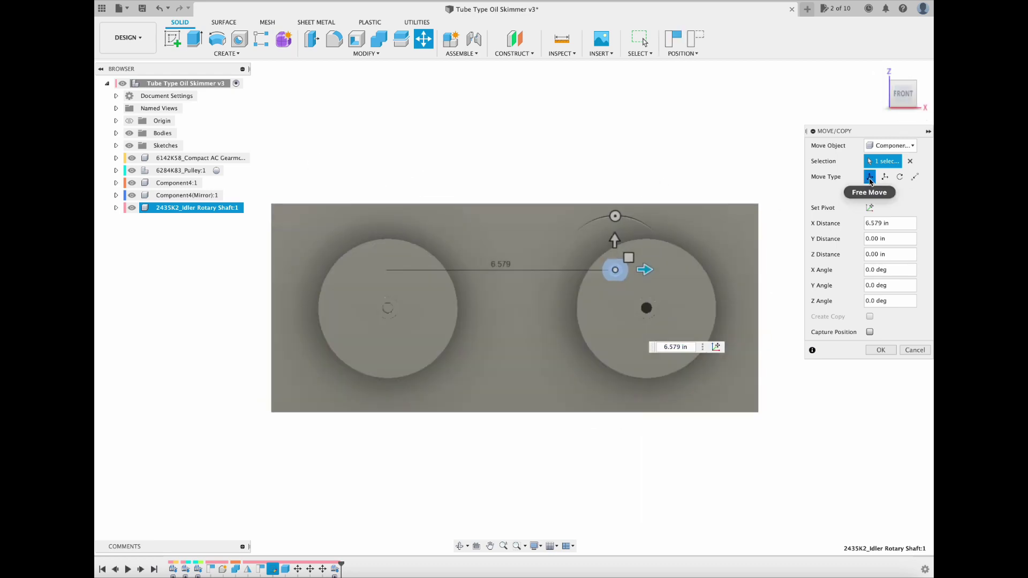
left_click(915, 177)
scroll(613, 269, "up", 5)
middle_click_drag(613, 268, 604, 383, "shift")
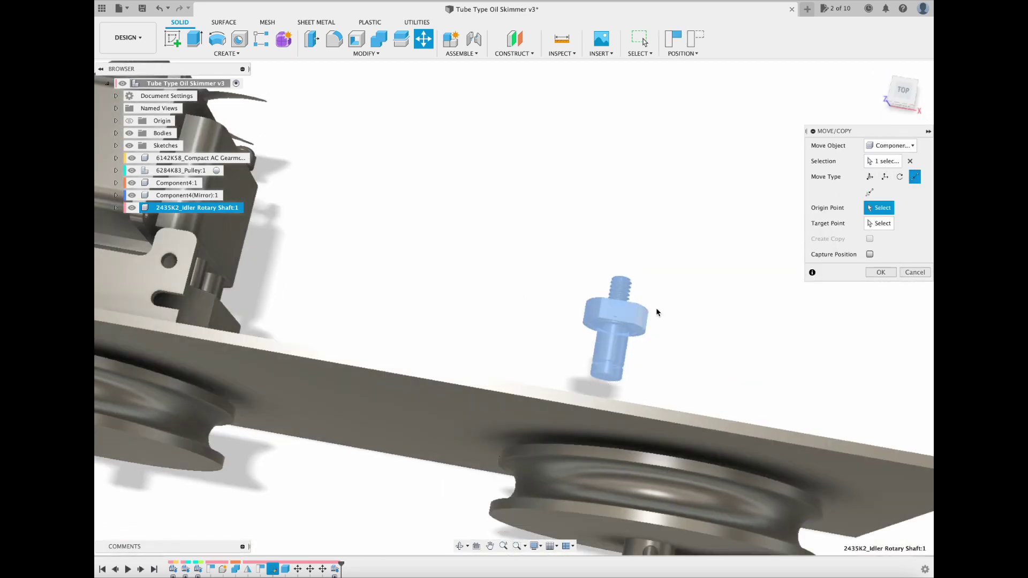
key("Escape")
Step: Move the 2435K2 idler rotary shaft component point to point onto the hub centre of the mirrored pulley
left_click(241, 207)
key("m")
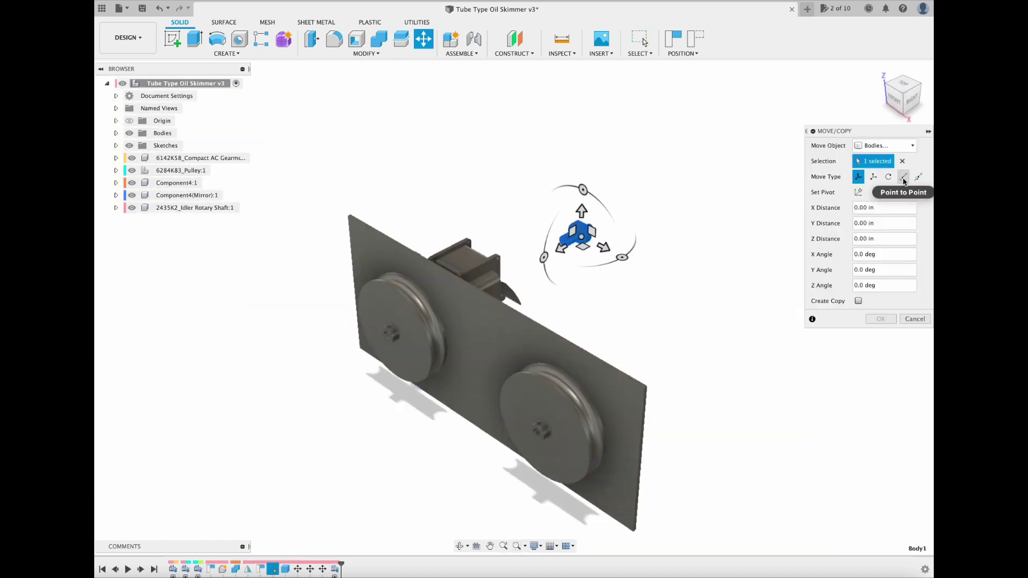
left_click(910, 161)
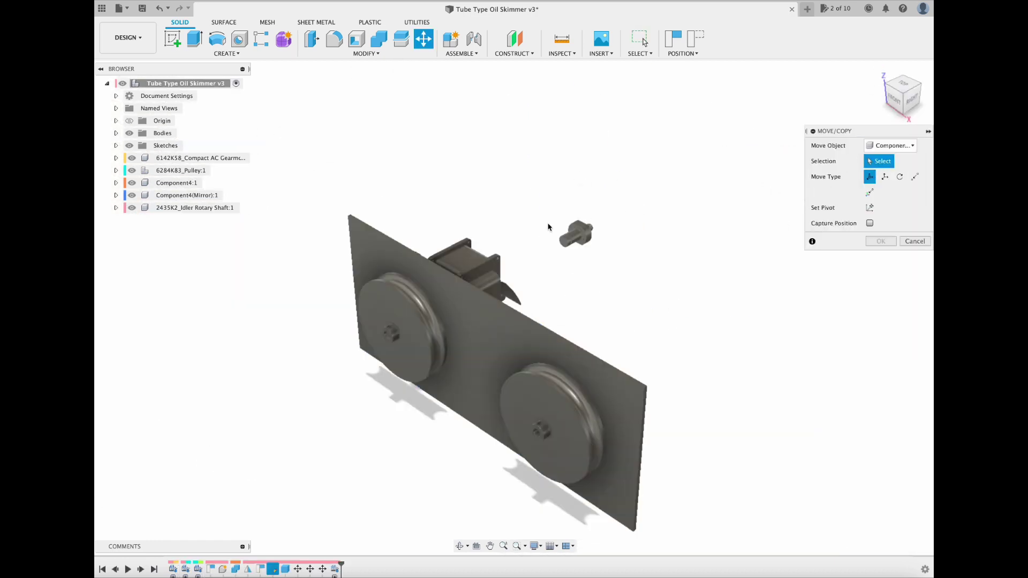
left_click(575, 233)
left_click(915, 177)
scroll(597, 226, "up", 8)
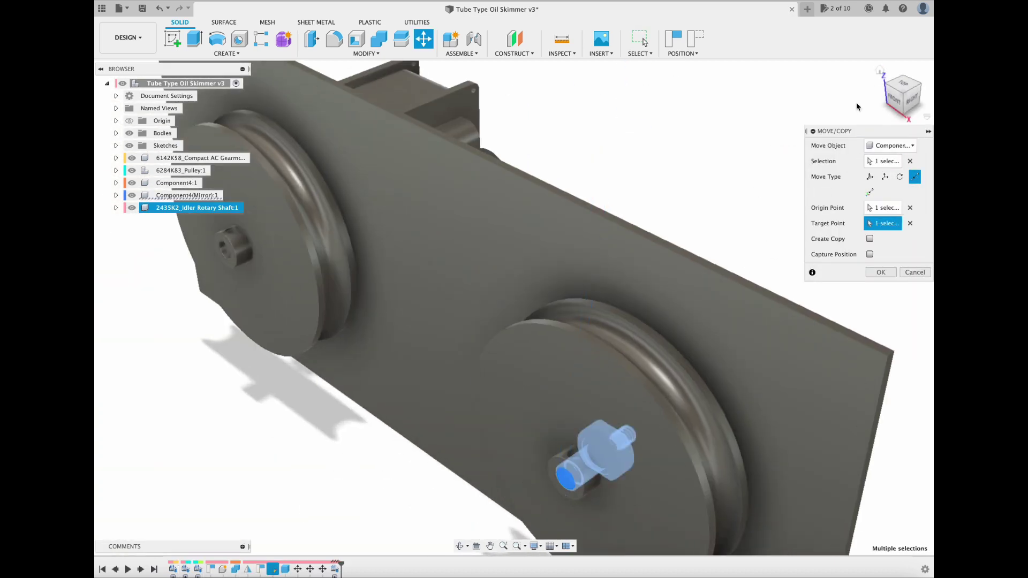
Step: Shift the idler rotary shaft freely by about -0.352 in in Z, through the pulley toward the plate
left_click(903, 84)
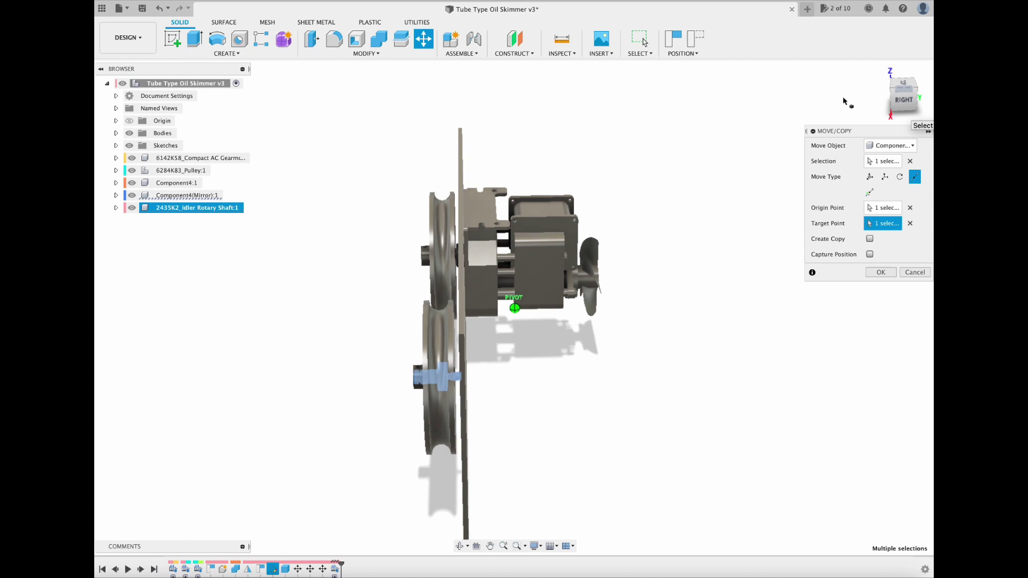
left_click(869, 176)
scroll(420, 458, "up", 10)
left_click_drag(471, 390, 524, 390)
left_click(892, 106)
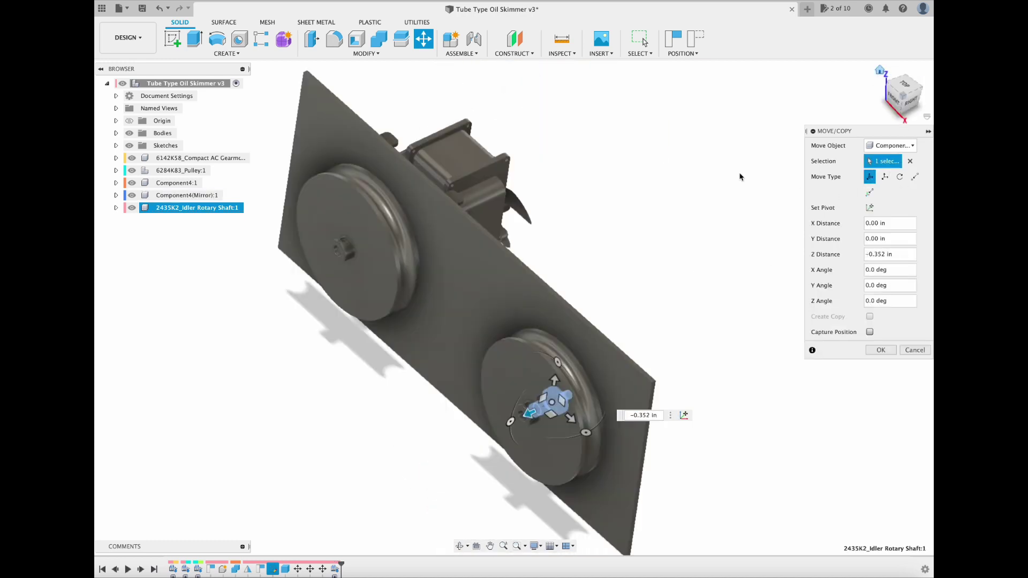
left_click(880, 350)
Step: Try to offset the idler shaft's end face outward by about 1.383 in
left_click_drag(903, 93, 893, 100)
left_click(893, 100)
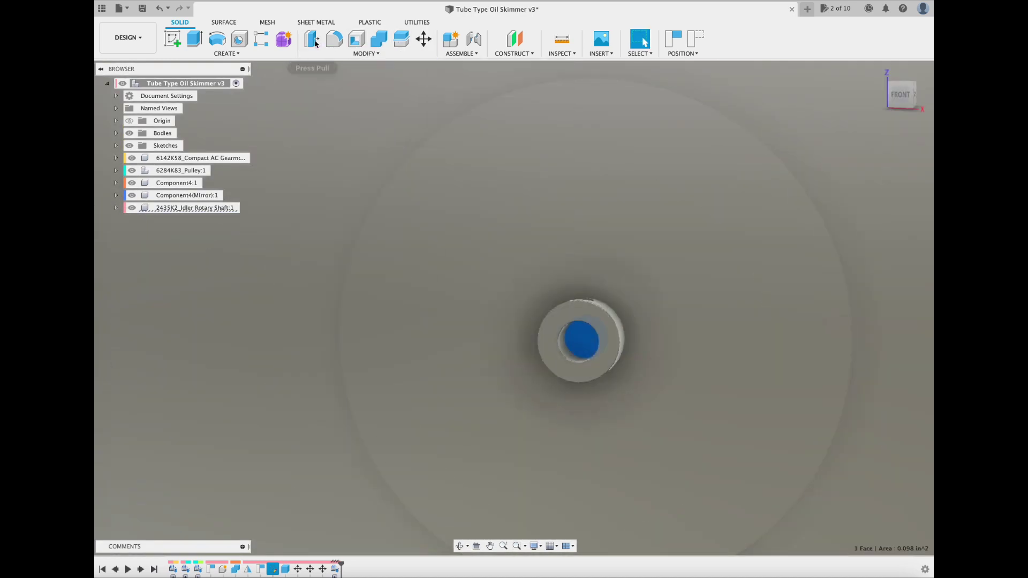
key("q")
left_click(912, 195)
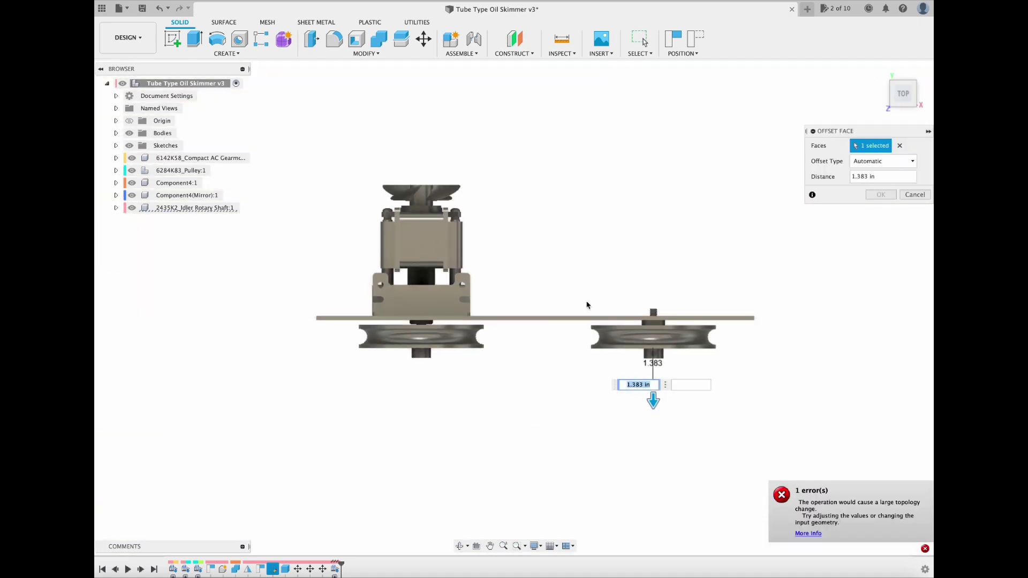
key("Escape")
Step: Hide the mirrored pulley and try to lengthen the exposed idler shaft with Press Pull on its end face
scroll(634, 374, "up", 3)
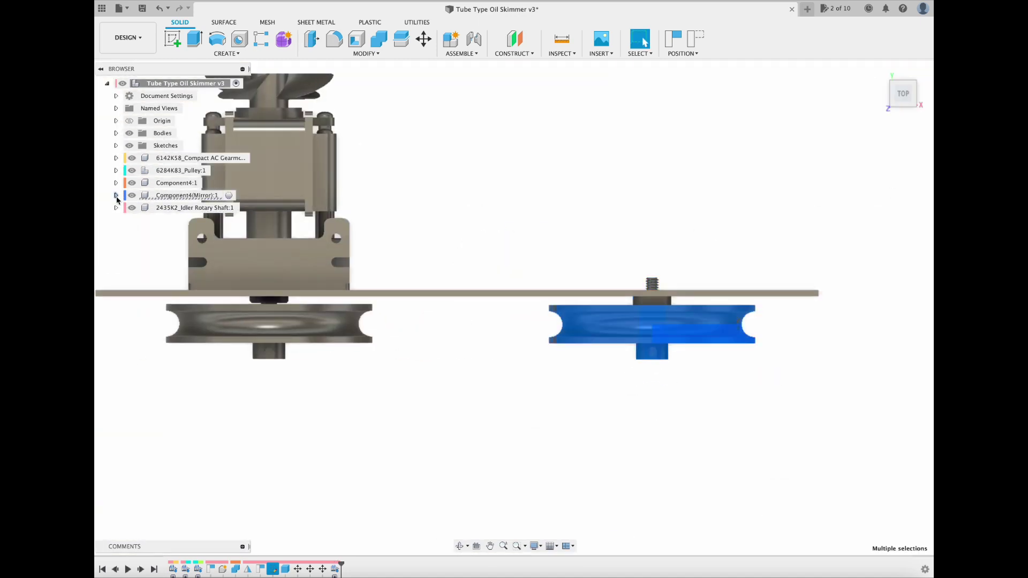
middle_click_drag(819, 182, 737, 211, "shift")
left_click(313, 39)
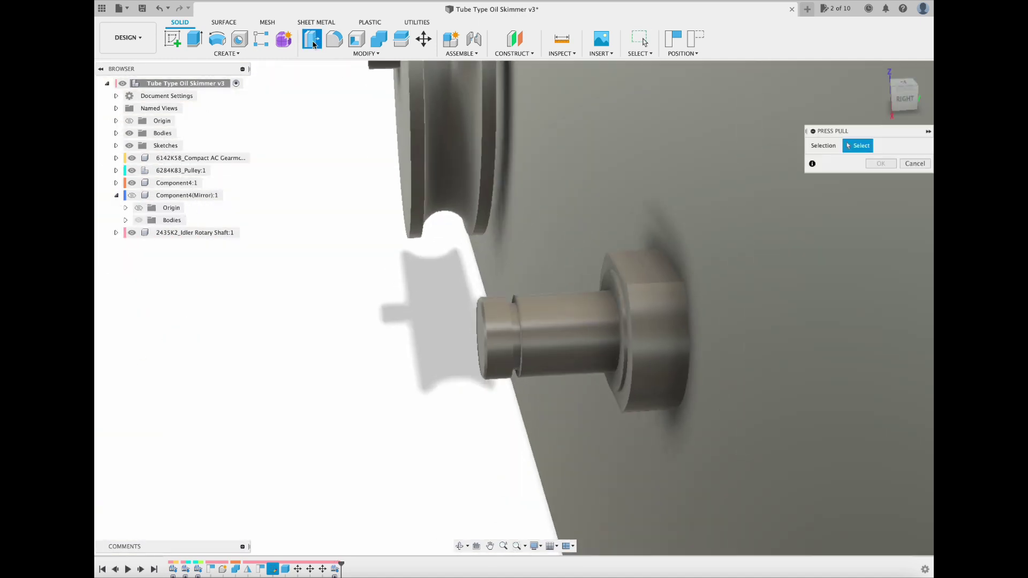
left_click_drag(432, 352, 587, 338)
left_click(914, 194)
Step: Lengthen the idler shaft with a cylinder about 0.372 in in diameter, centred on its end face
left_click(226, 53)
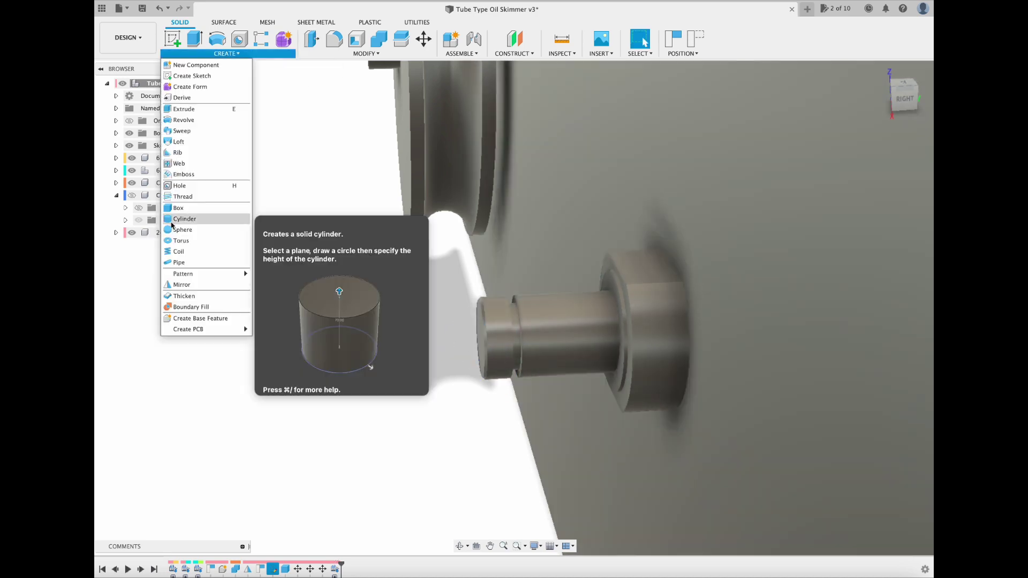
left_click(174, 222)
left_click(480, 338)
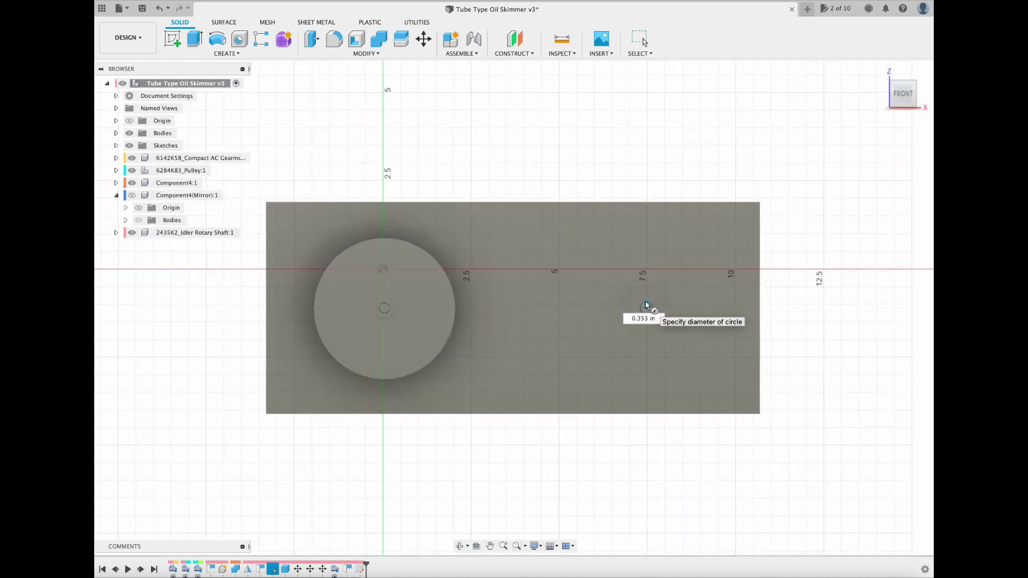
scroll(785, 385, "up", 3)
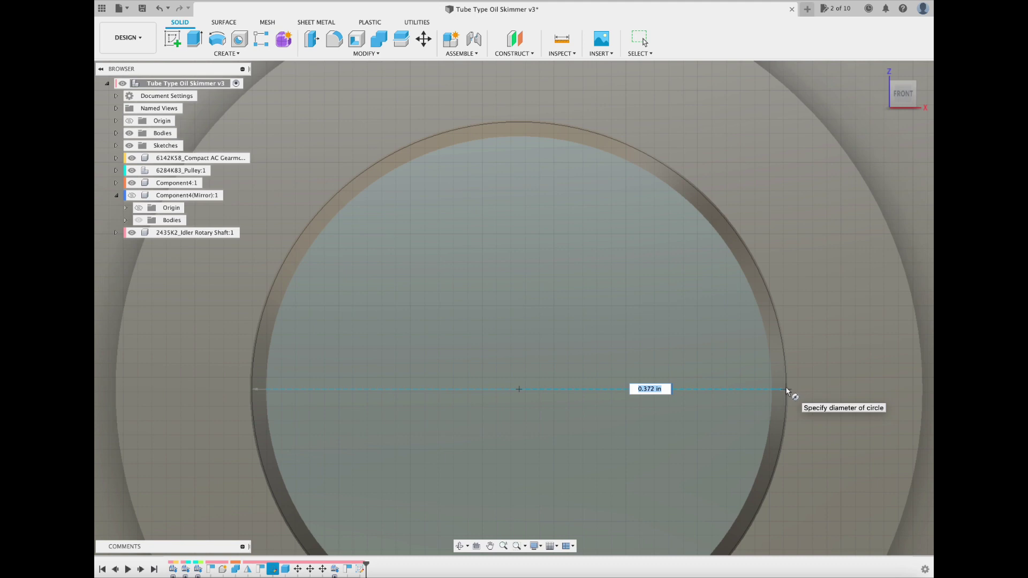
left_click(785, 386)
key("Return")
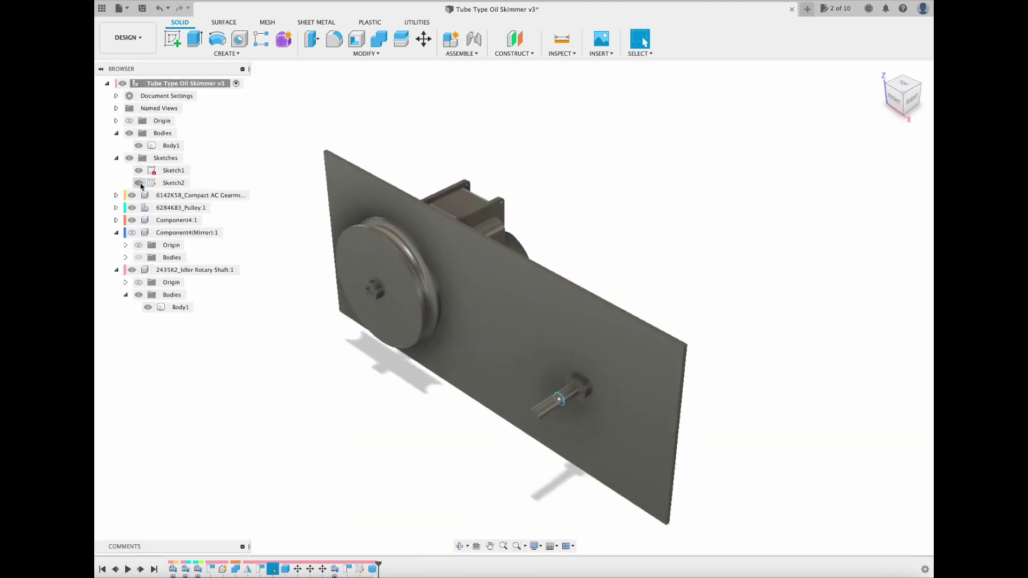
Step: Hide the cylinder's sketch, show the mirrored pulley again and check how the lengthened shaft fits through its hub
left_click(138, 182)
left_click(132, 232)
middle_click_drag(416, 427, 704, 294, "shift")
scroll(549, 302, "up", 10)
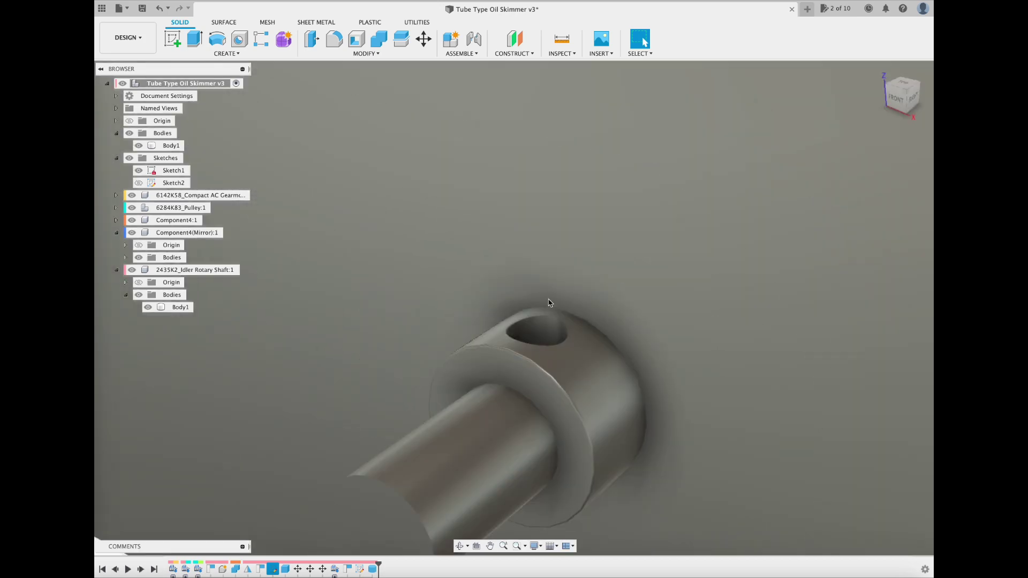
scroll(549, 303, "down", 10)
left_click_drag(902, 97, 862, 126)
scroll(589, 241, "down", 4)
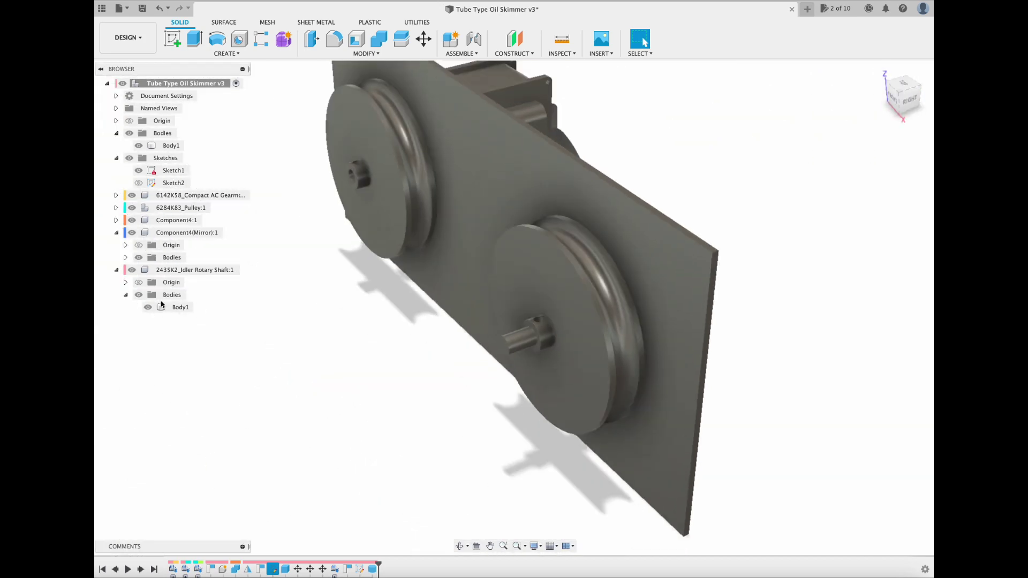
Step: Open the Render workspace and apply the Paint - Enamel Glossy (Red) appearance to the pulley on the gearmotor shaft
left_click(174, 208)
left_click(128, 37)
left_click(117, 98)
left_click(173, 39)
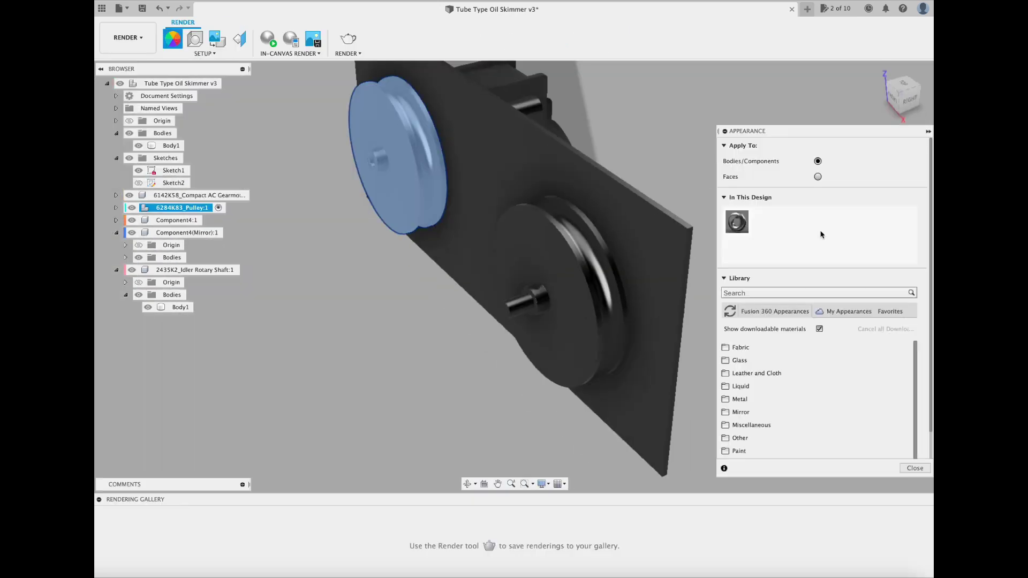
left_click(771, 438)
scroll(784, 396, "down", 10)
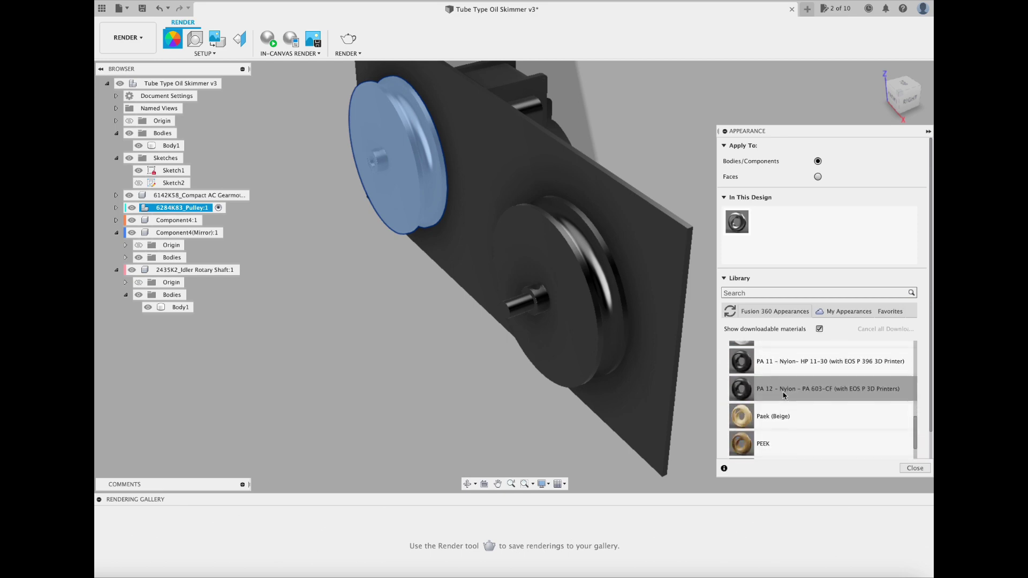
scroll(784, 395, "up", 10)
left_click(746, 348)
left_click(747, 362)
scroll(771, 404, "down", 5)
left_click_drag(771, 404, 378, 156)
Step: Make the top-level assembly active and apply Paint - Enamel Glossy (Red) to the mirrored pulley on the idler shaft
left_click(817, 177)
scroll(375, 155, "up", 5)
left_click(915, 469)
left_click(234, 83)
key("Escape")
scroll(595, 204, "down", 10)
left_click(172, 39)
left_click_drag(772, 406, 658, 317)
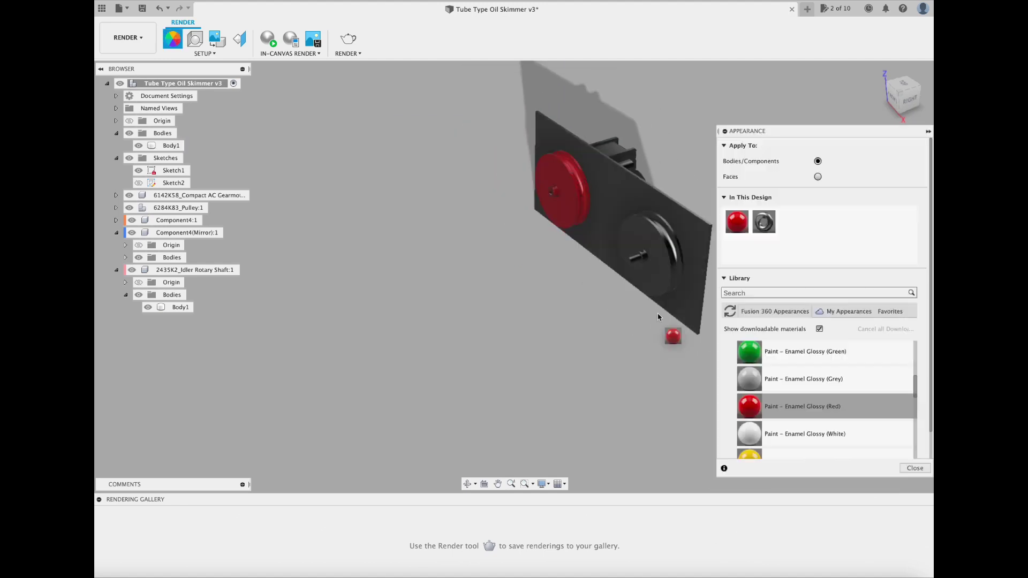
Step: Apply blue enamel paint to the mounting plate, and dark and white finishes to the gearmotor and its fan
scroll(771, 408, "down", 2)
scroll(771, 408, "up", 4)
left_click_drag(774, 350, 605, 211)
middle_click_drag(605, 300, 439, 300, "shift")
left_click_drag(776, 376, 630, 304)
scroll(792, 453, "down", 1)
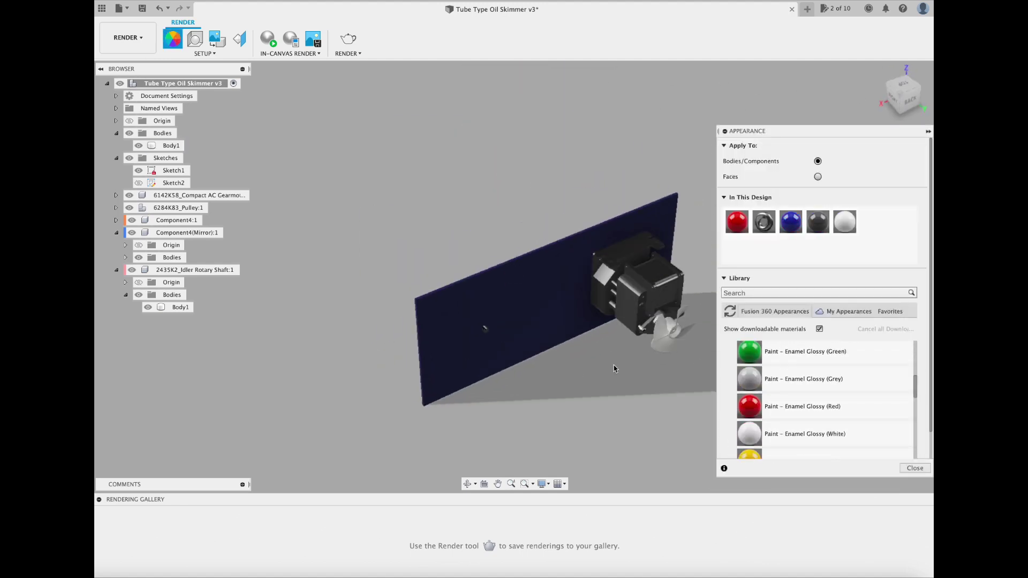
Step: Apply a metal appearance from the library to the idler shaft and the gearmotor's mounting housing
middle_click_drag(615, 368, 827, 172, "shift")
scroll(728, 388, "up", 2)
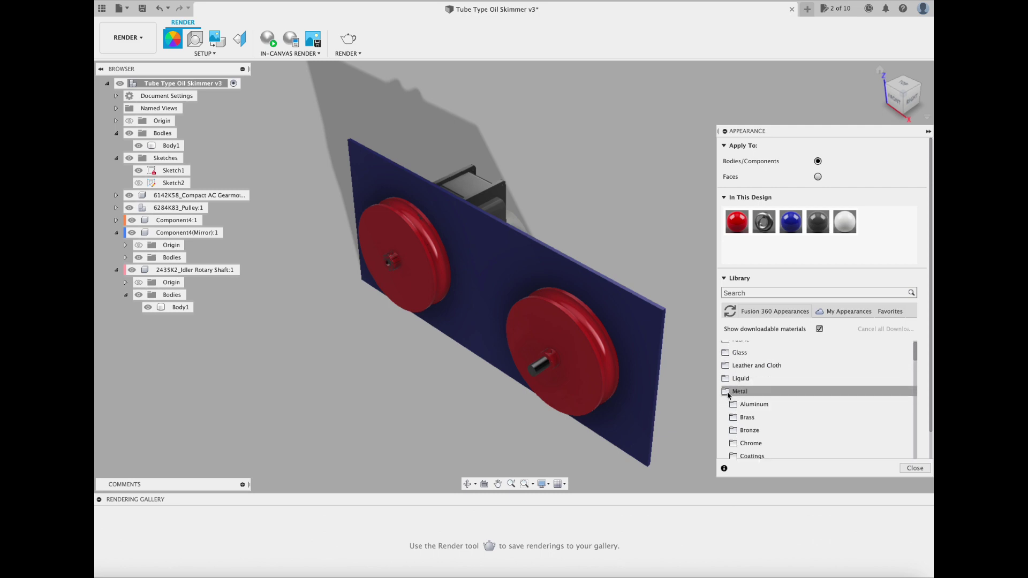
scroll(744, 401, "down", 2)
left_click_drag(770, 388, 540, 366)
left_click_drag(902, 98, 806, 103)
scroll(509, 337, "up", 10)
left_click_drag(771, 387, 462, 296)
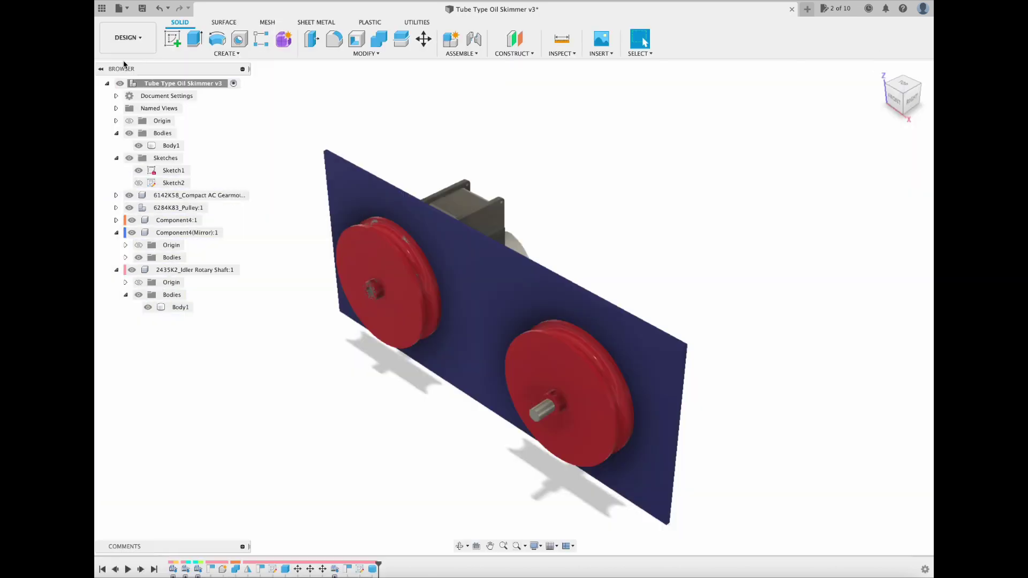
Step: Measure the set screw hole in the mirrored pulley's hub from the top view
middle_click_drag(856, 150, 909, 177, "shift")
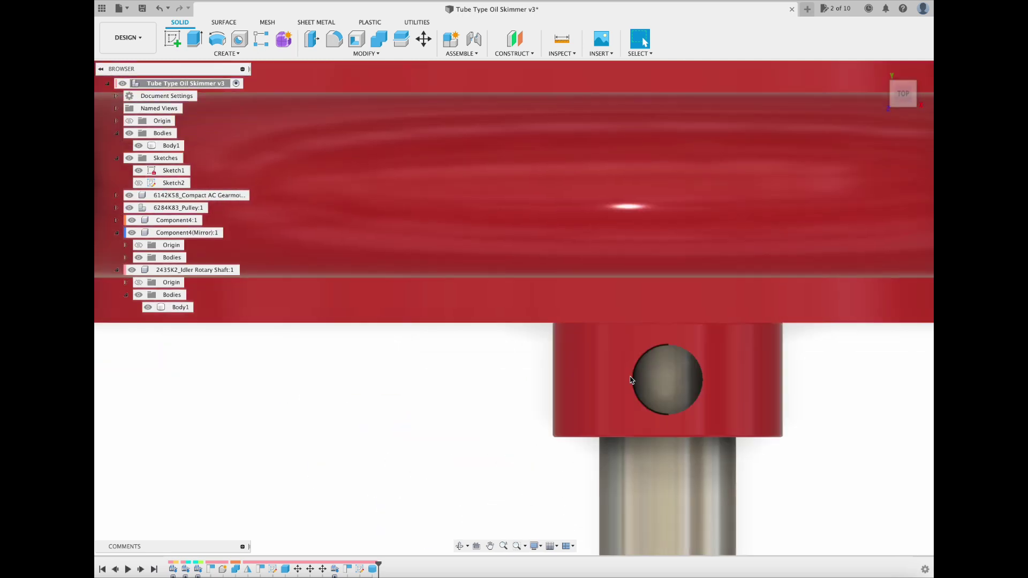
key("i")
left_click(672, 344)
left_click(672, 418)
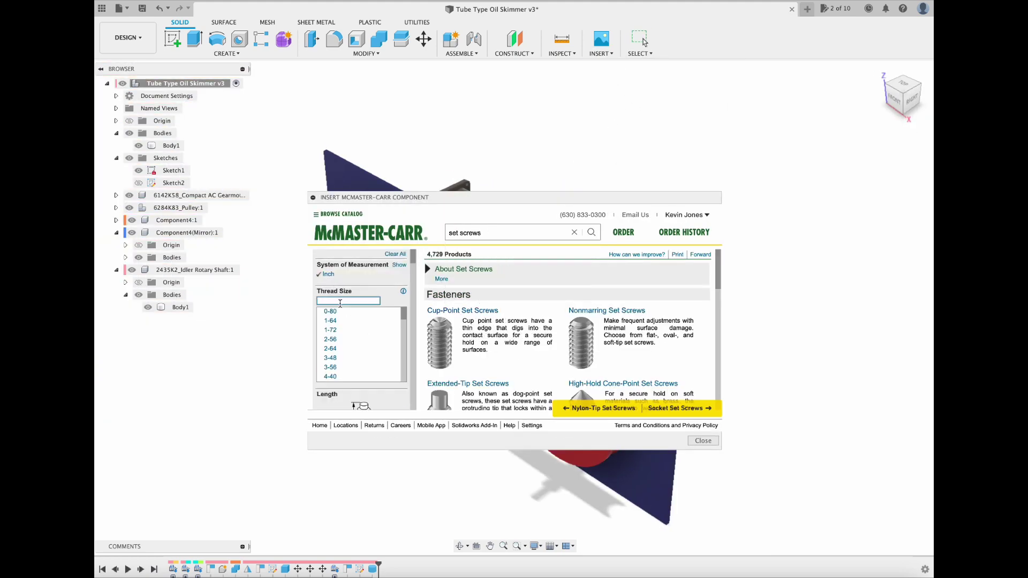
Step: Try filtering the McMaster-Carr set screws to 3/16"-100 thread and 1/2" length, and clear all filters
type("5/16")
left_click(335, 311)
scroll(396, 369, "down", 3)
left_click(329, 362)
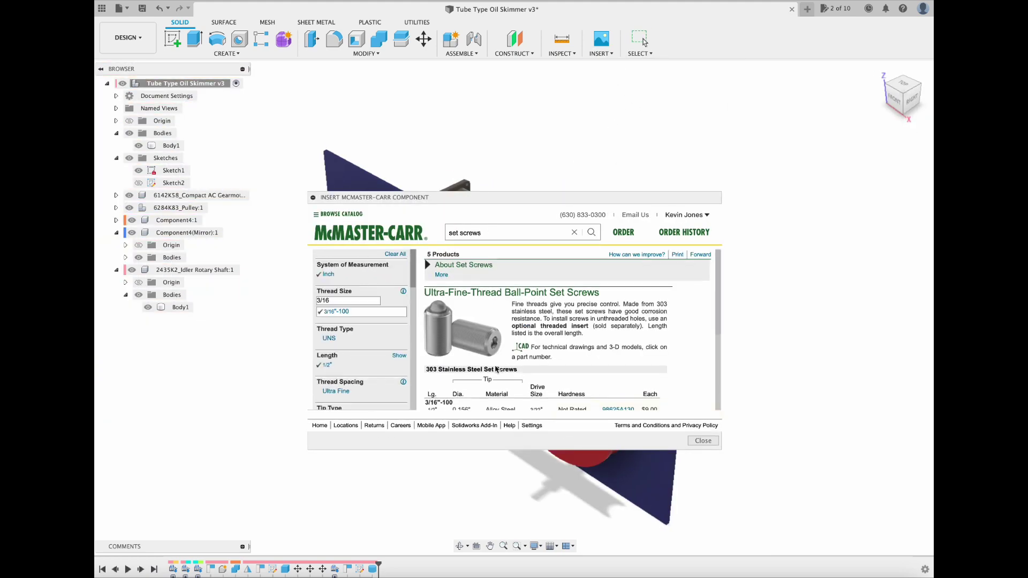
left_click(395, 254)
scroll(539, 355, "down", 2)
scroll(539, 354, "down", 2)
Step: Look up retaining rings in the McMaster-Carr catalogue and measure across the idler shaft's end face
left_click(494, 234)
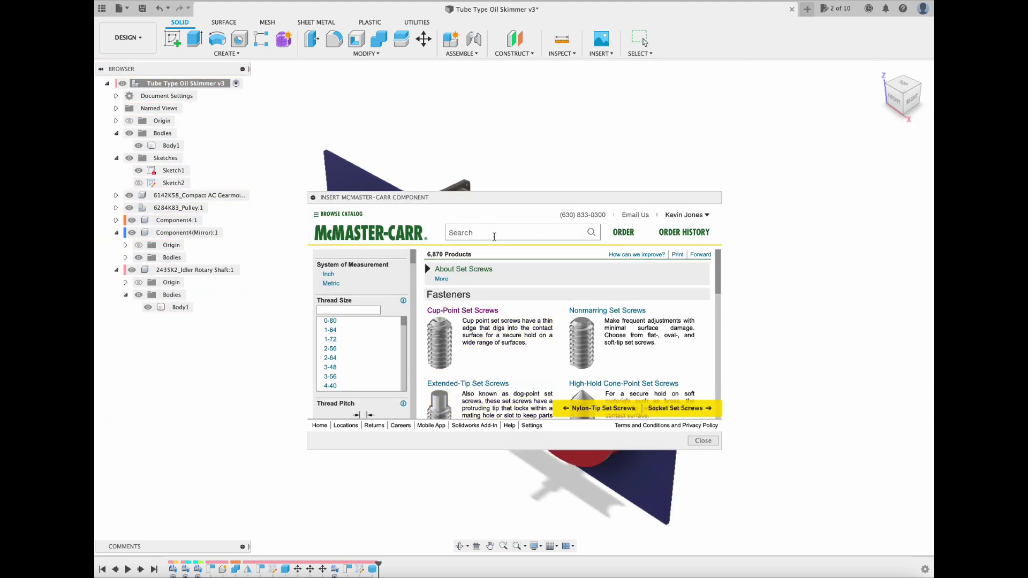
type("ret")
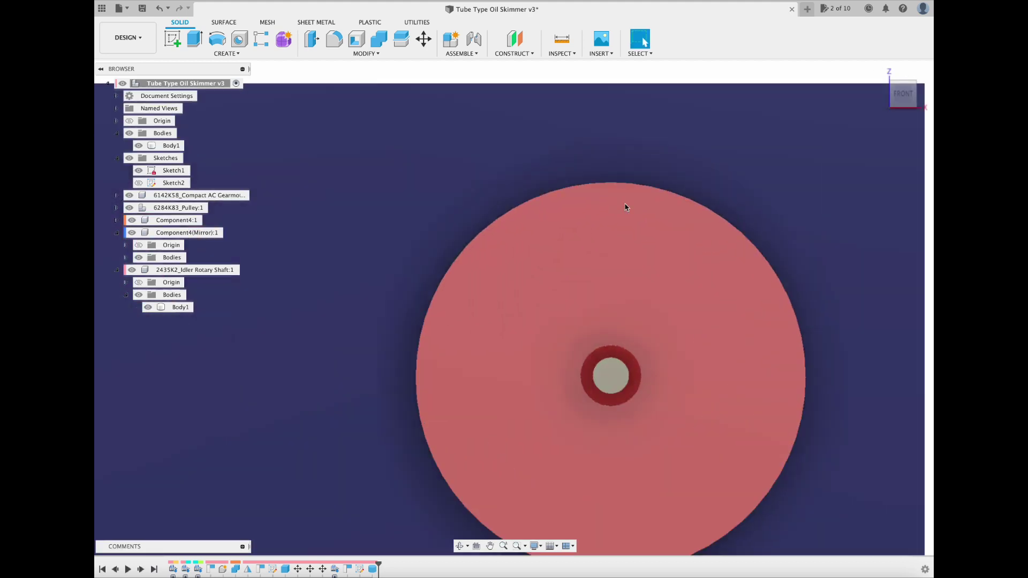
left_click(594, 381)
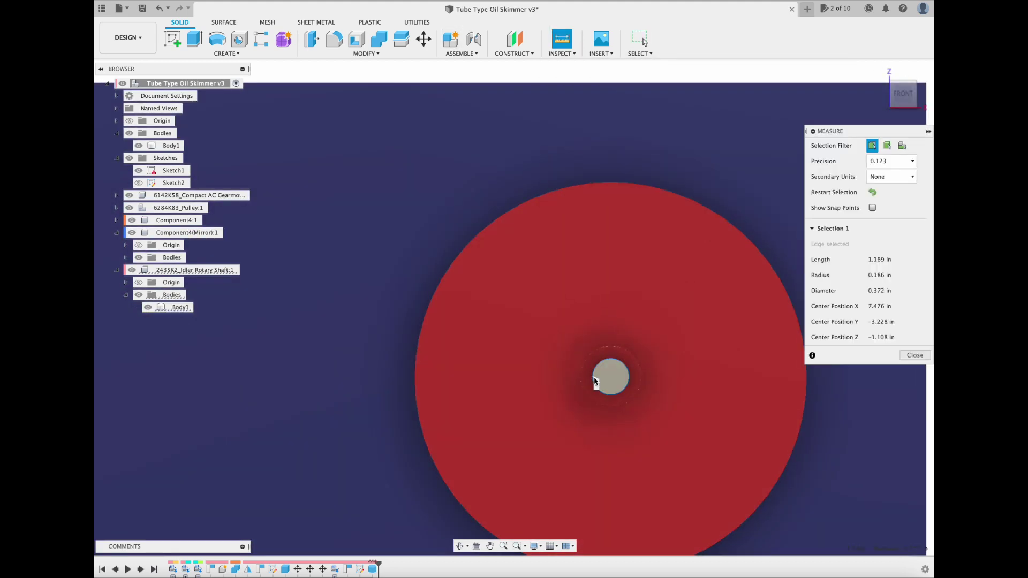
left_click(630, 381)
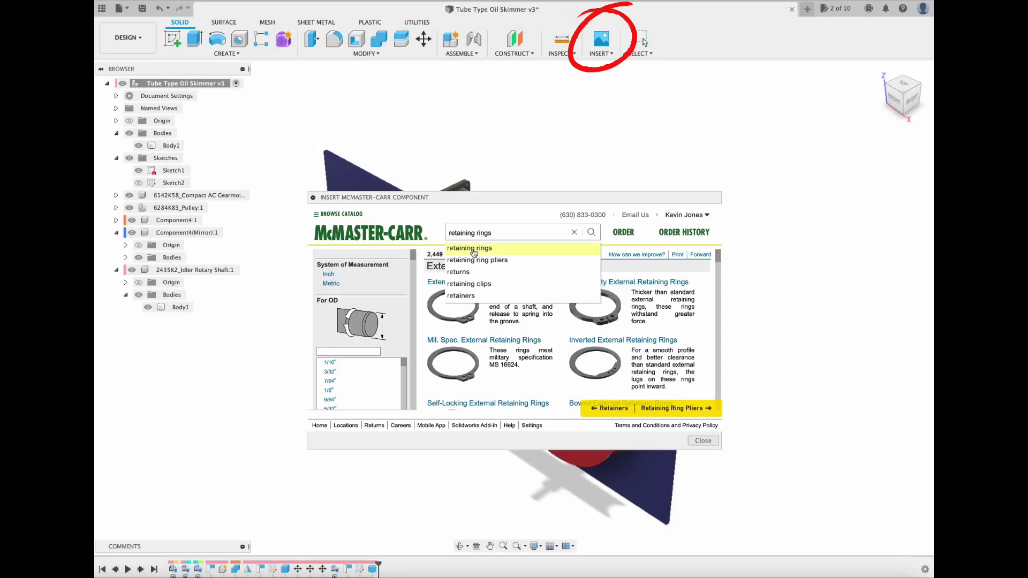
Step: Filter the retaining rings to inch sizes for a 3/8" shaft and insert the push-on external retaining ring 97622A121
left_click(473, 249)
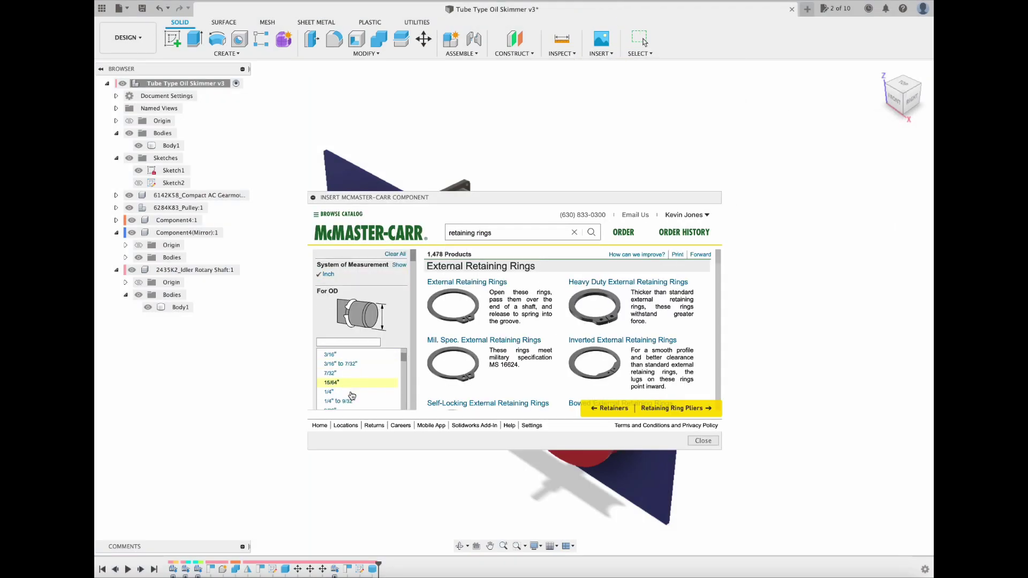
left_click(338, 404)
scroll(370, 369, "down", 1)
left_click(388, 364)
scroll(627, 367, "down", 2)
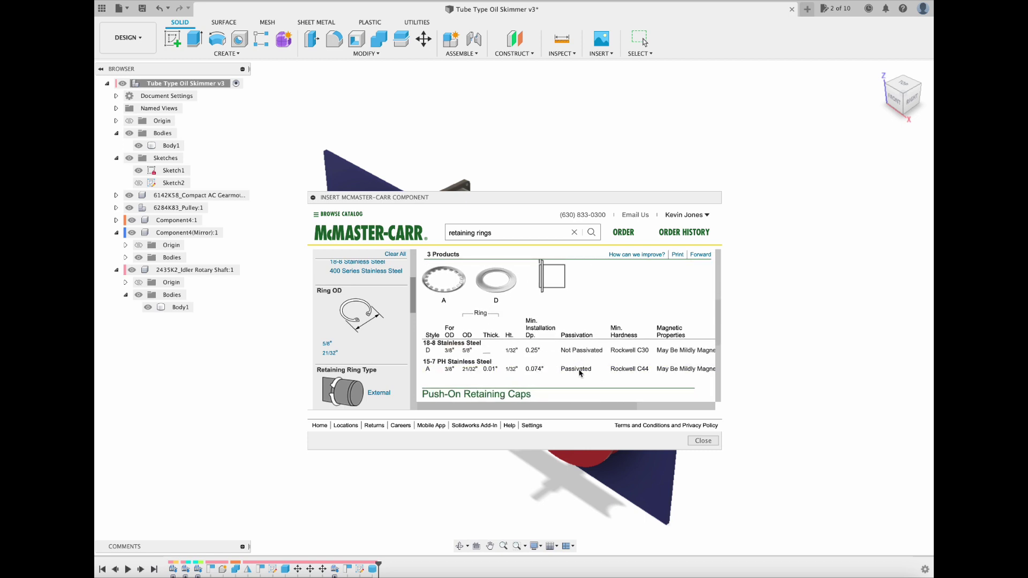
left_click(518, 367)
left_click(514, 361)
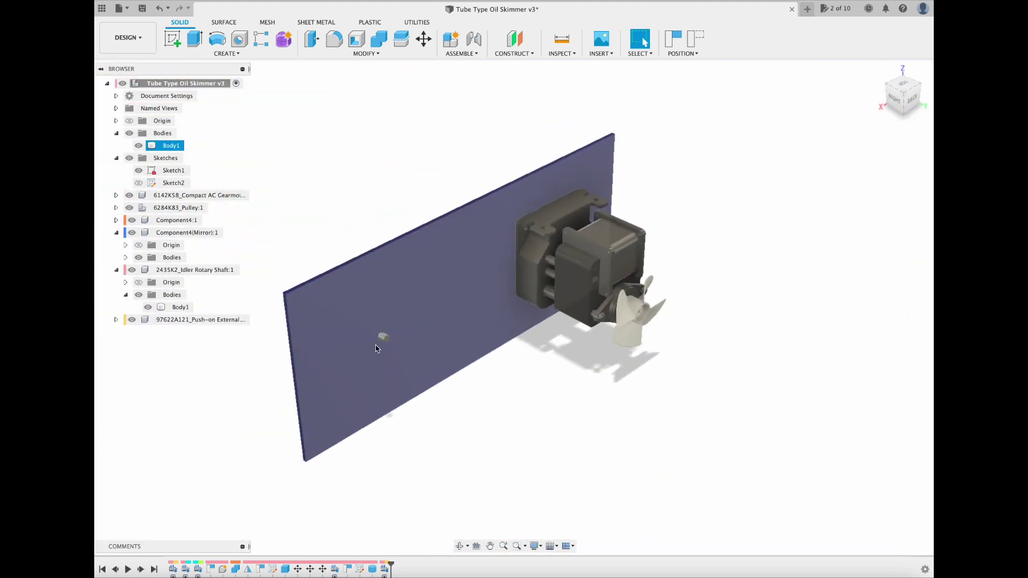
Step: Check the idler shaft's catalogue page 2435K2, search for lock nut and insert the 18-8 stainless steel nylon-insert locknut 91831A029
left_click(192, 270)
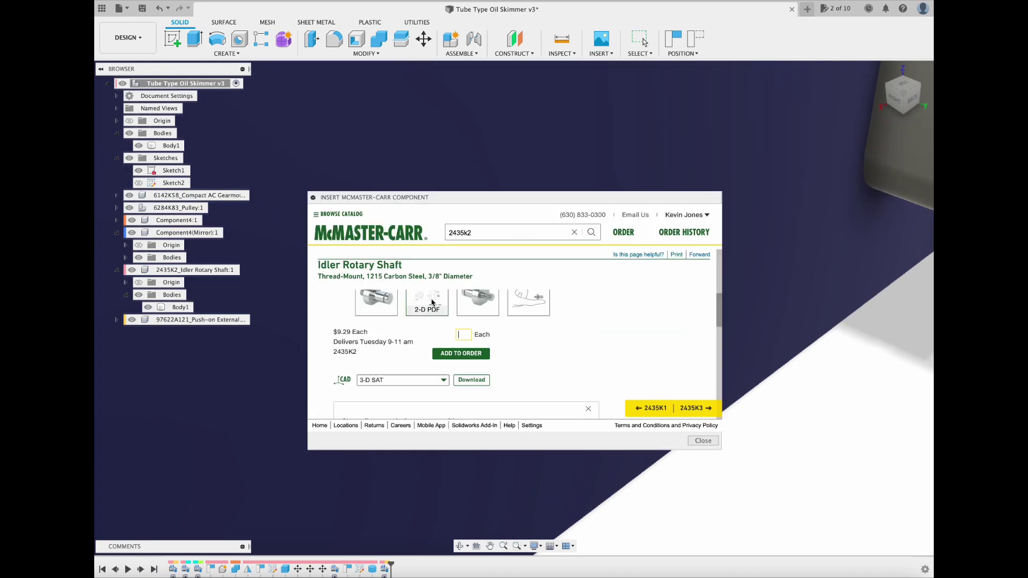
type("nut")
key("Return")
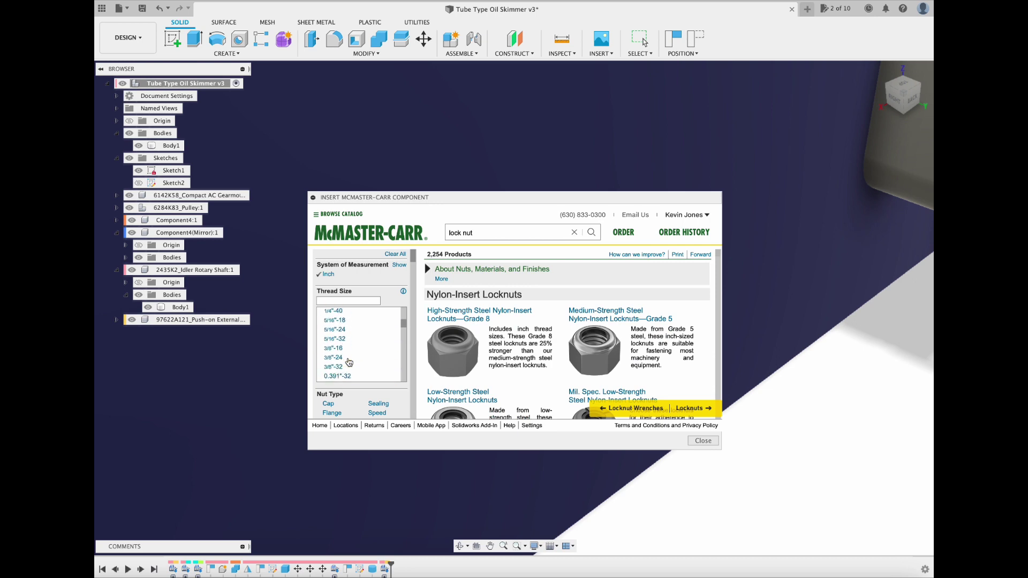
left_click(381, 399)
left_click(470, 375)
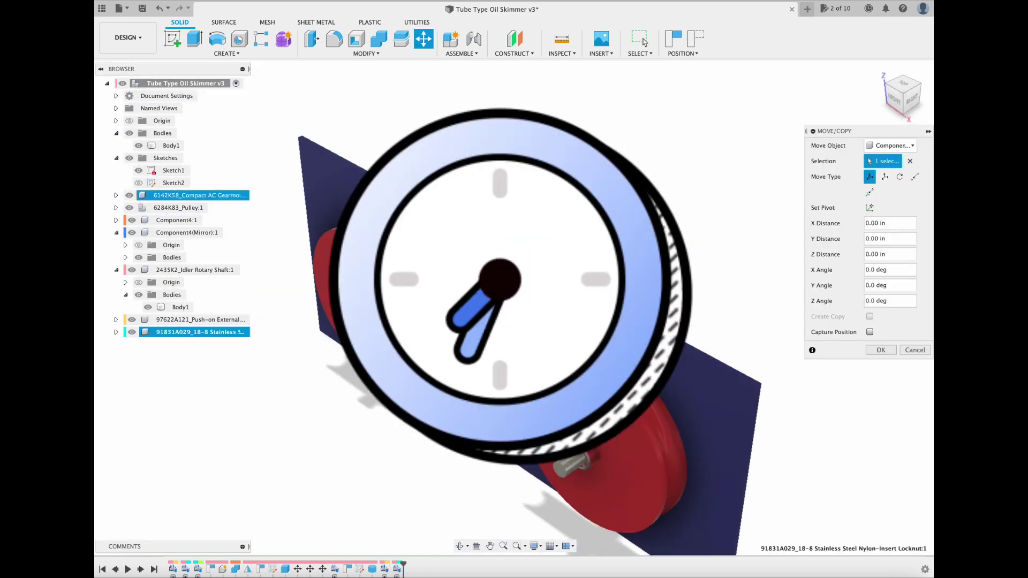
Step: Move the nylon-insert locknut onto the idler shaft's threaded end behind the mounting plate
left_click(912, 103)
left_click_drag(618, 352, 472, 352)
scroll(434, 477, "up", 3)
left_click_drag(449, 287, 451, 452)
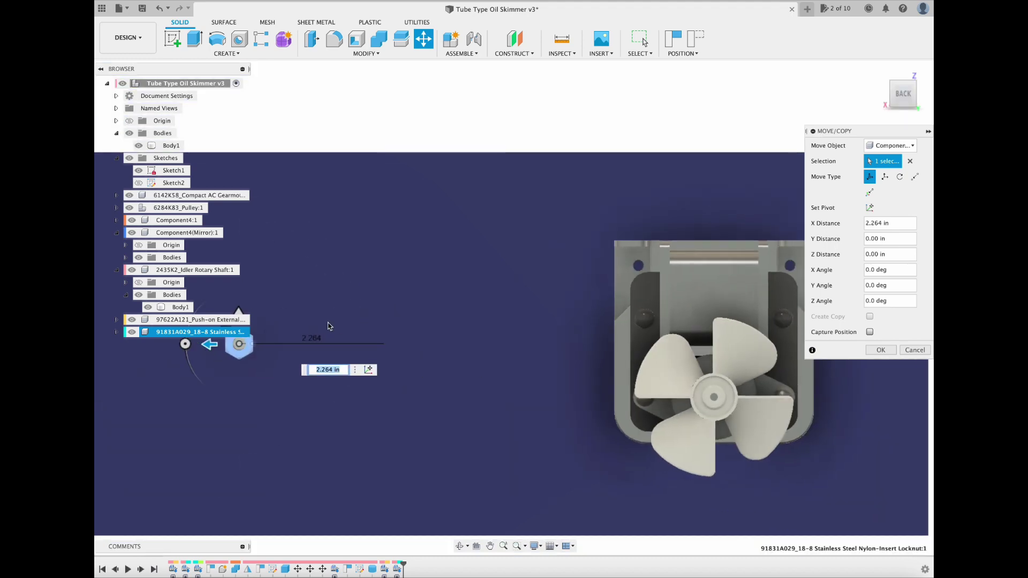
left_click(883, 351)
Step: Examine the assembly around the pulleys, including the set screw hole in the gearmotor pulley's hub
left_click(881, 85)
scroll(397, 361, "up", 5)
scroll(415, 306, "down", 4)
middle_click_drag(415, 305, 484, 332, "shift")
scroll(484, 333, "up", 2)
scroll(516, 292, "down", 4)
scroll(348, 198, "up", 8)
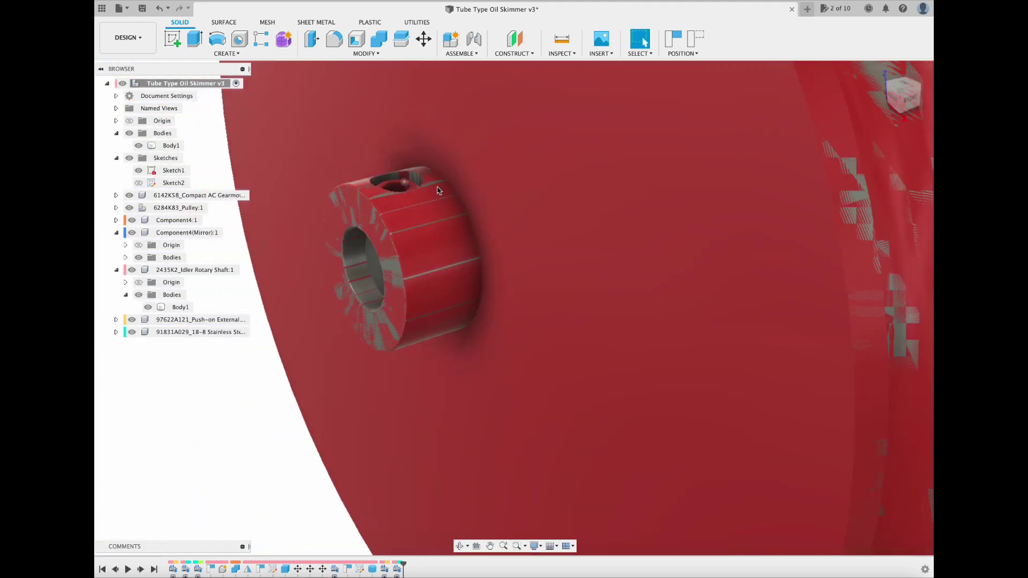
scroll(438, 191, "down", 4)
Step: Measure the diameter of the threaded mounting hole in the gearmotor housing
left_click(881, 85)
middle_click_drag(768, 192, 751, 82, "shift")
scroll(567, 265, "up", 10)
left_click(562, 40)
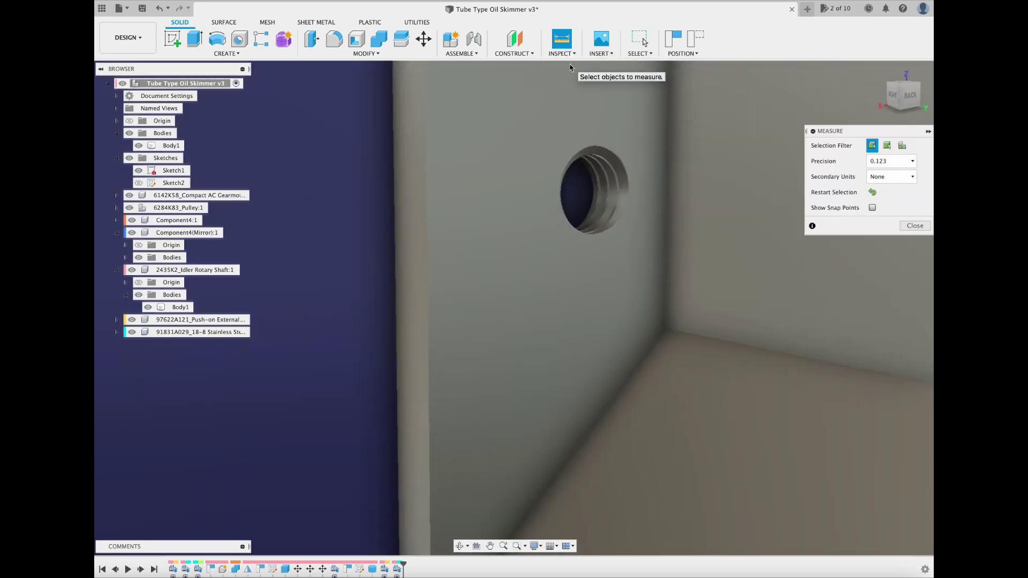
left_click(595, 147)
left_click(605, 233)
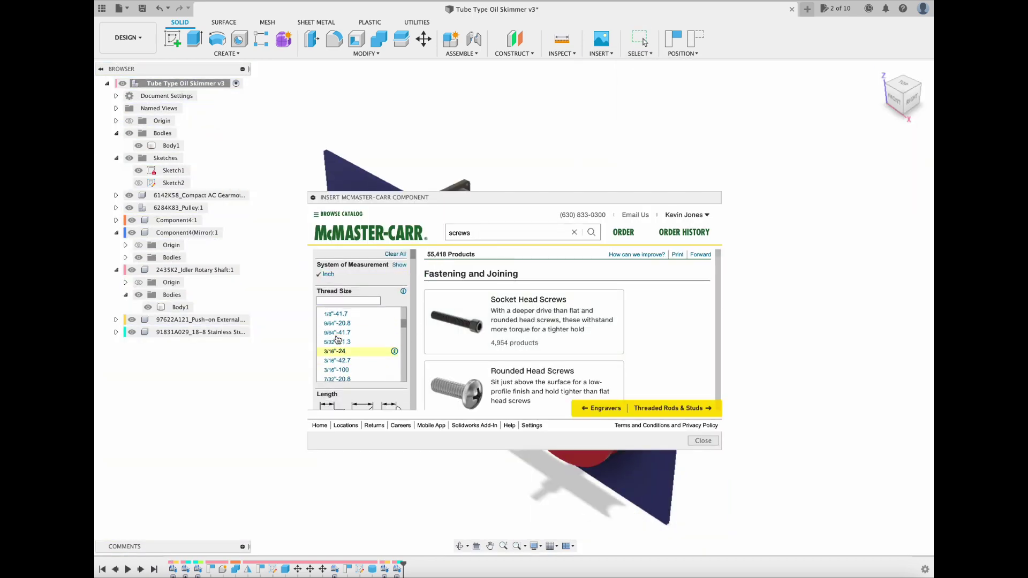
Step: Filter the McMaster-Carr screws to inch hex heads, 1/4"-20 thread and 3/8" length, and insert the 18-8 stainless steel screw 92240A535
left_click(337, 351)
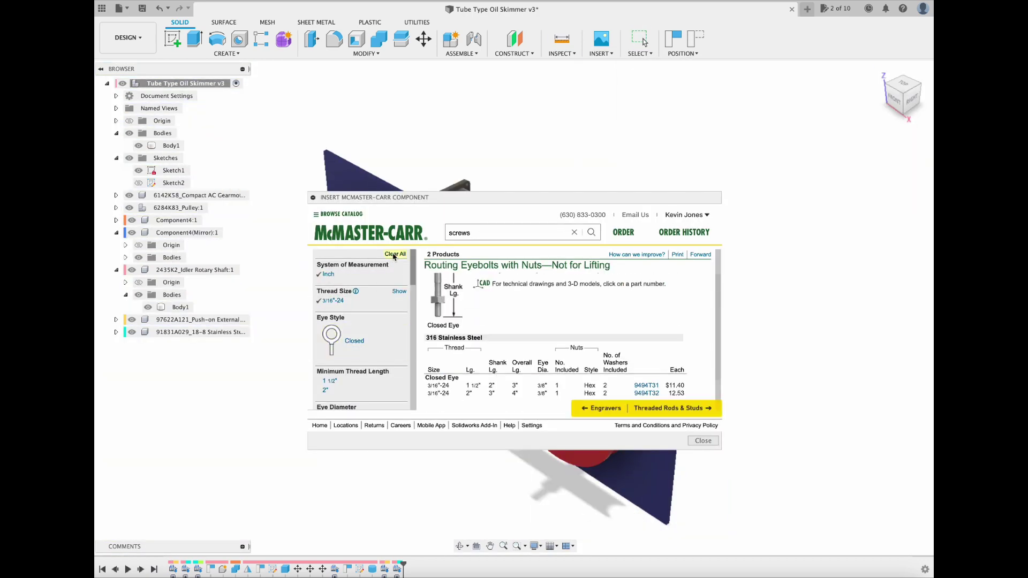
left_click(395, 255)
left_click(505, 356)
left_click(328, 274)
scroll(373, 377, "down", 5)
left_click(329, 396)
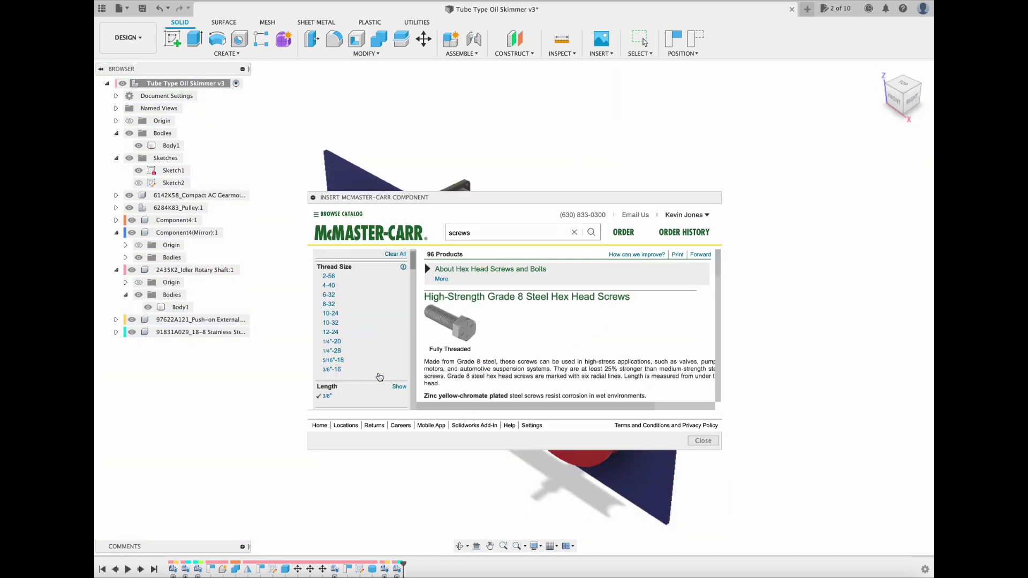
left_click(332, 341)
left_click(597, 277)
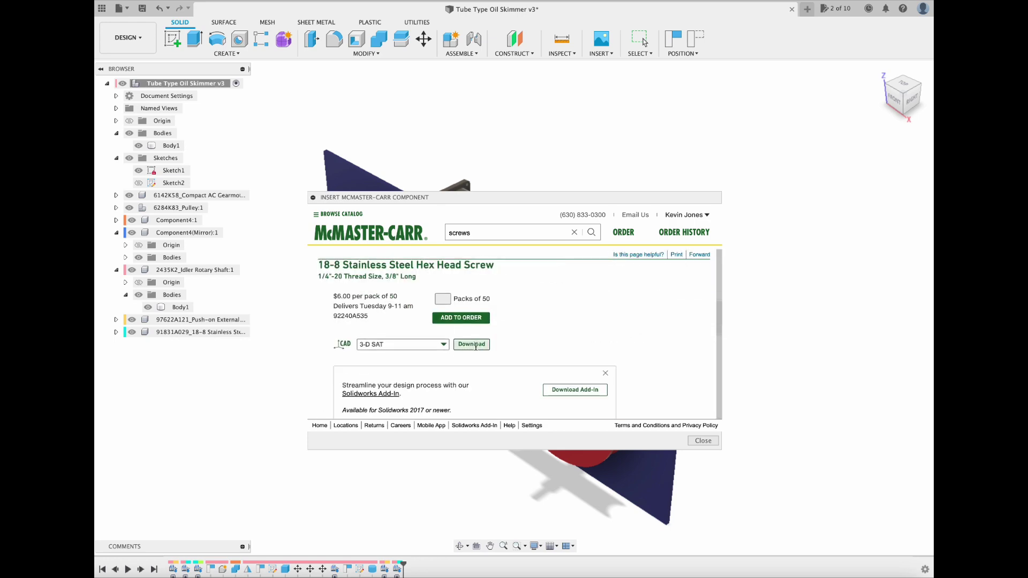
left_click(470, 344)
Step: Try the hex head screw in the gearmotor housing's upper mounting hole, and delete the screw
left_click(912, 98)
left_click_drag(665, 280, 462, 288)
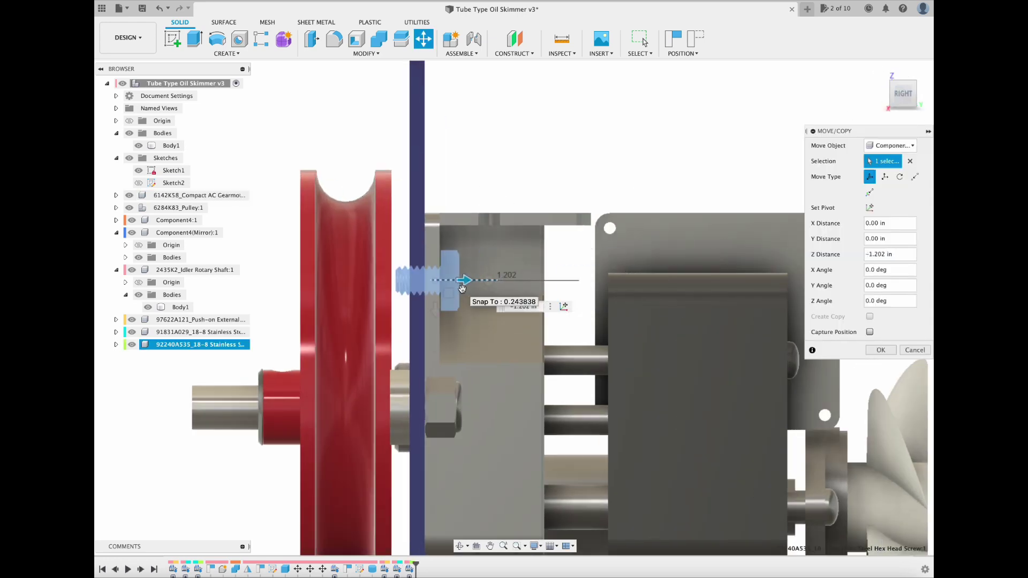
left_click(902, 103)
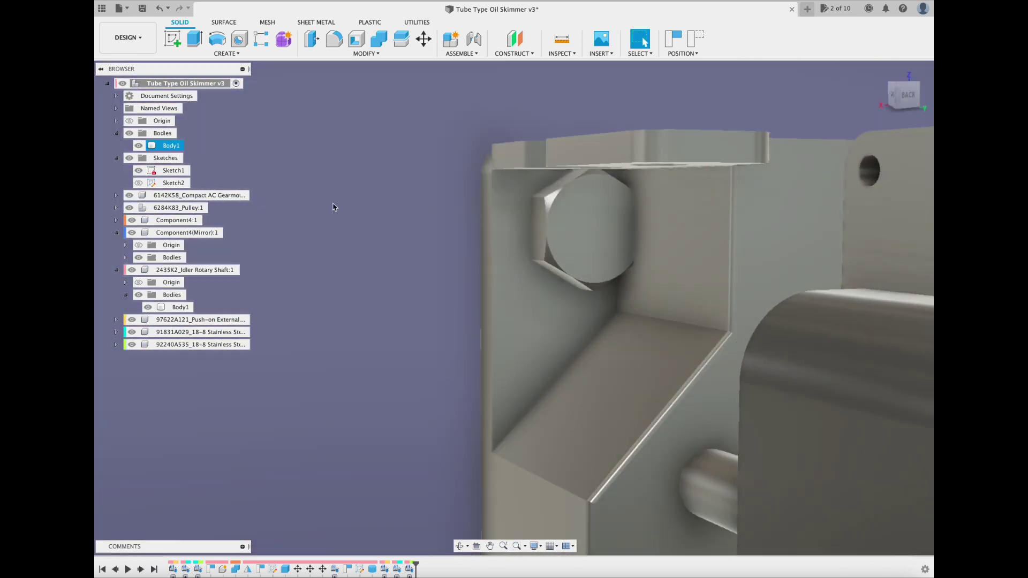
key("Delete")
left_click(348, 299)
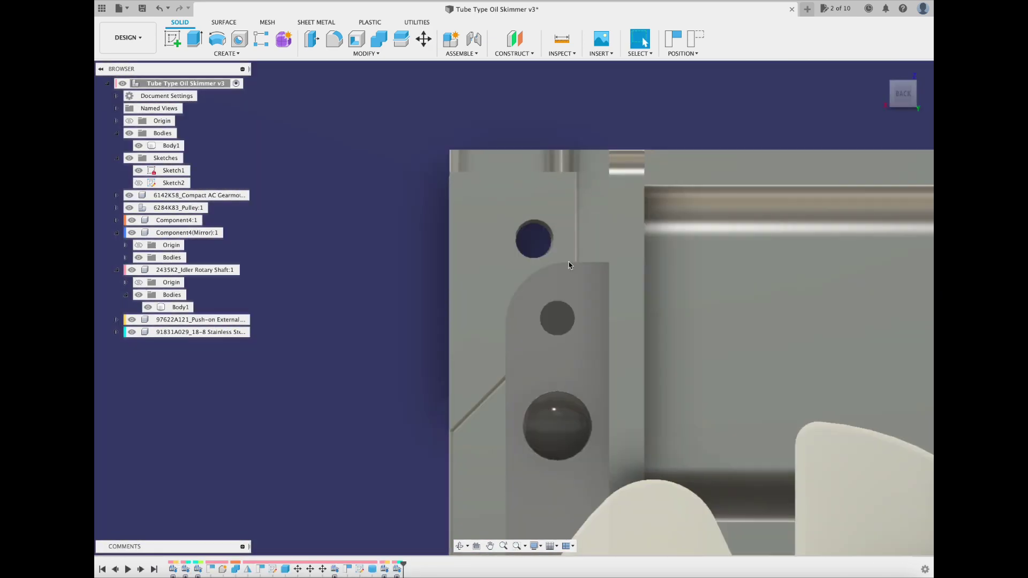
Step: Measure the gearmotor housing's upper mounting hole vertically and horizontally from the back view
left_click(562, 53)
left_click(595, 76)
left_click(494, 163)
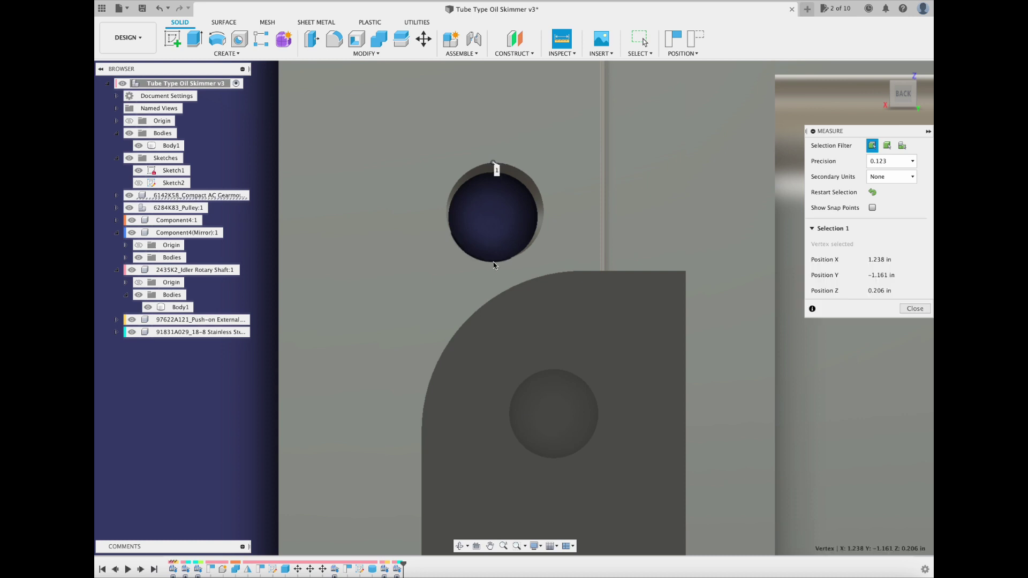
left_click(494, 263)
key("Escape")
left_click(562, 53)
left_click(594, 75)
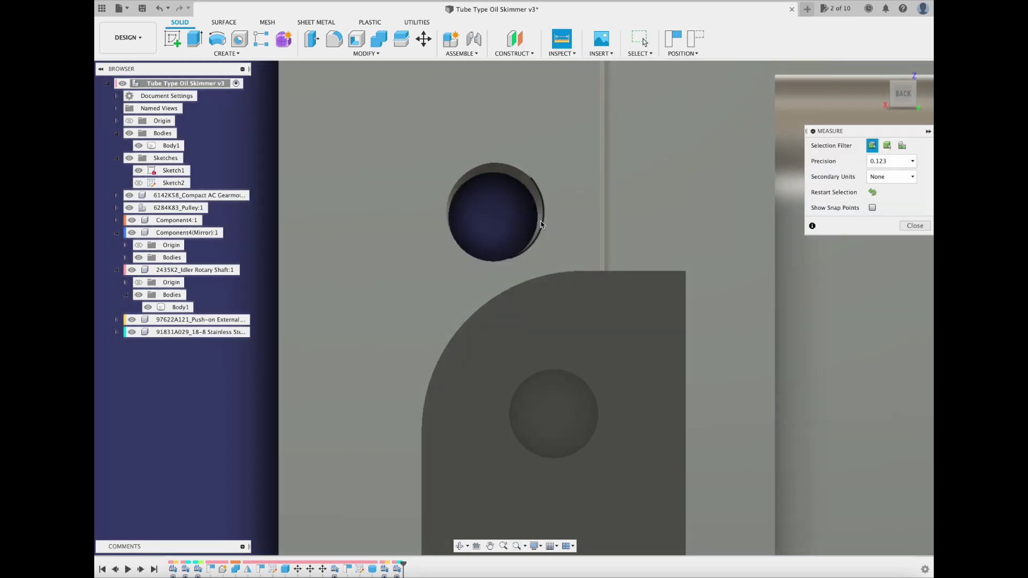
left_click(537, 217)
left_click(449, 217)
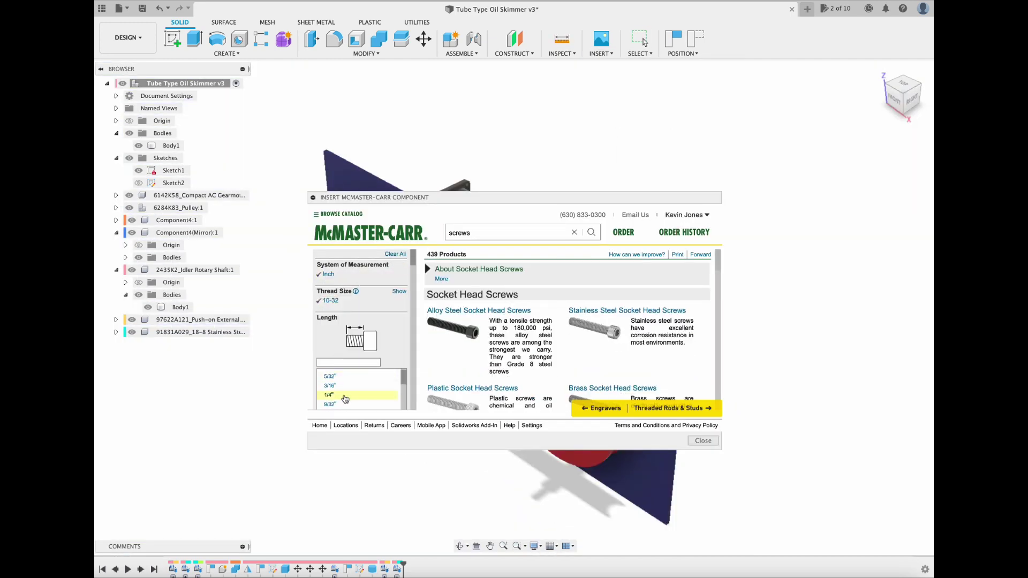
Step: Narrow the 10-32 socket head screws by length and insert the 18-8 stainless steel socket head screw 92196A264
left_click(343, 387)
left_click(346, 389)
scroll(569, 348, "down", 5)
left_click(703, 305)
left_click(569, 383)
left_click(471, 387)
Step: Try sliding the socket head screw about -0.38 in along Z into the gearmotor housing's mounting hole, and undo its placement
scroll(432, 224, "up", 5)
left_click_drag(428, 179, 421, 182)
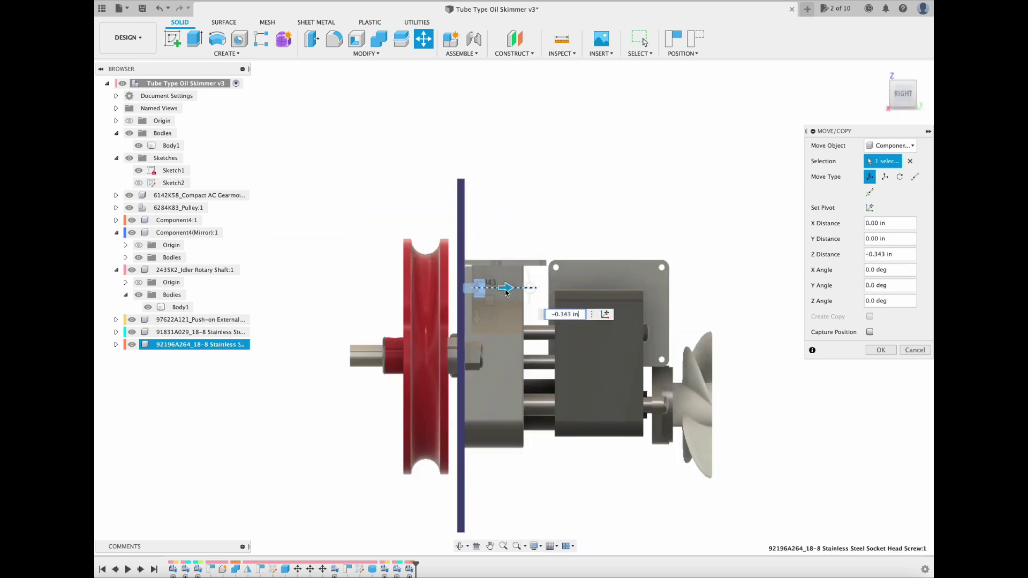
scroll(505, 292, "up", 5)
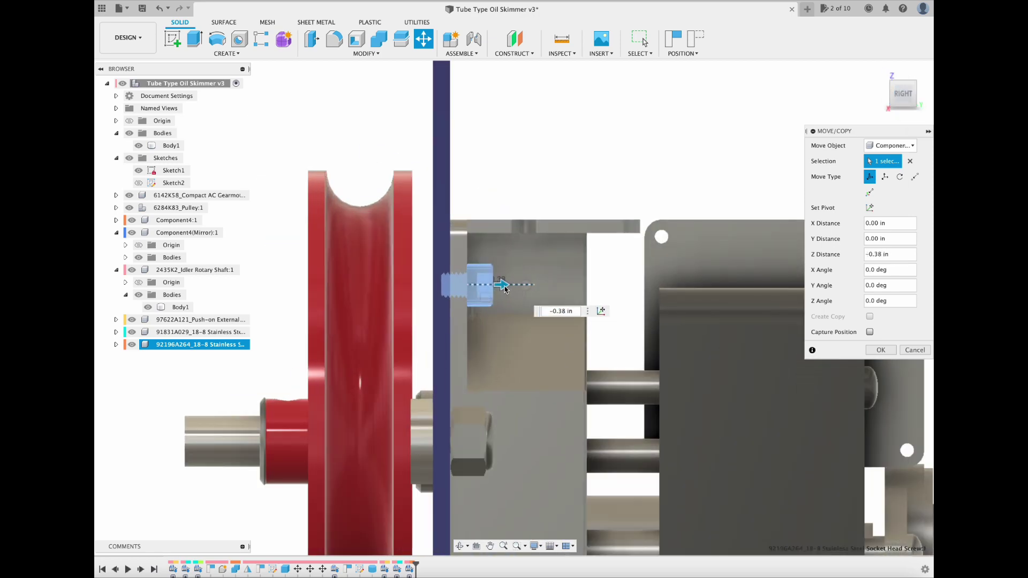
left_click(159, 9)
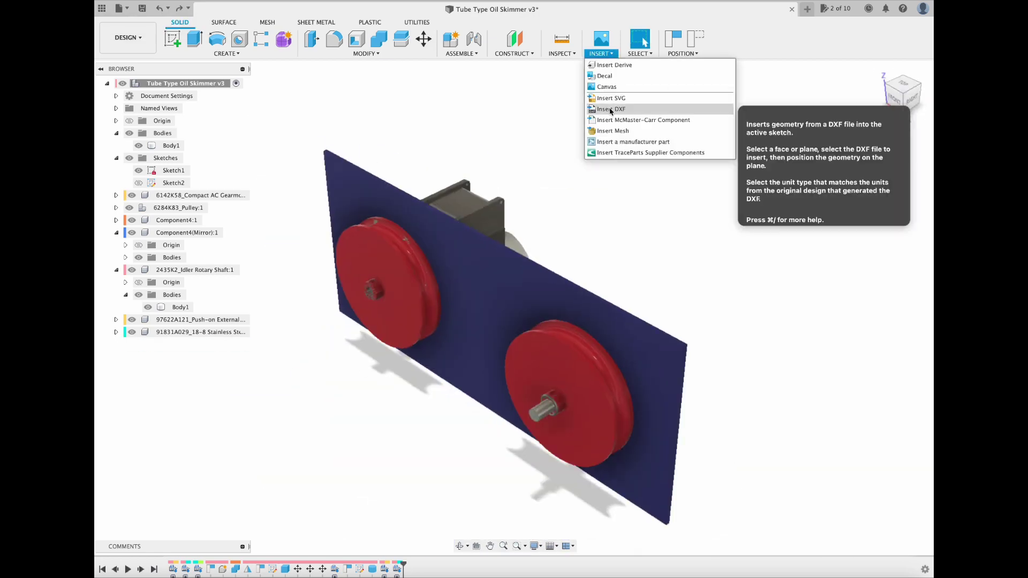
Step: Insert the McMaster-Carr 18-8 stainless steel low-profile socket head screw 93615A370, 10-32 thread and 3/8 in long
left_click(637, 119)
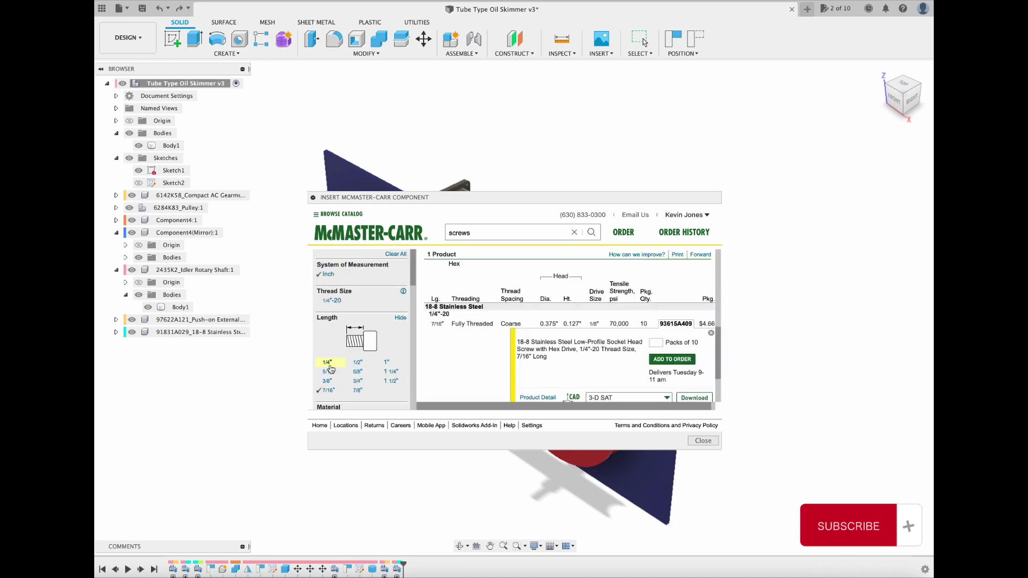
left_click(328, 362)
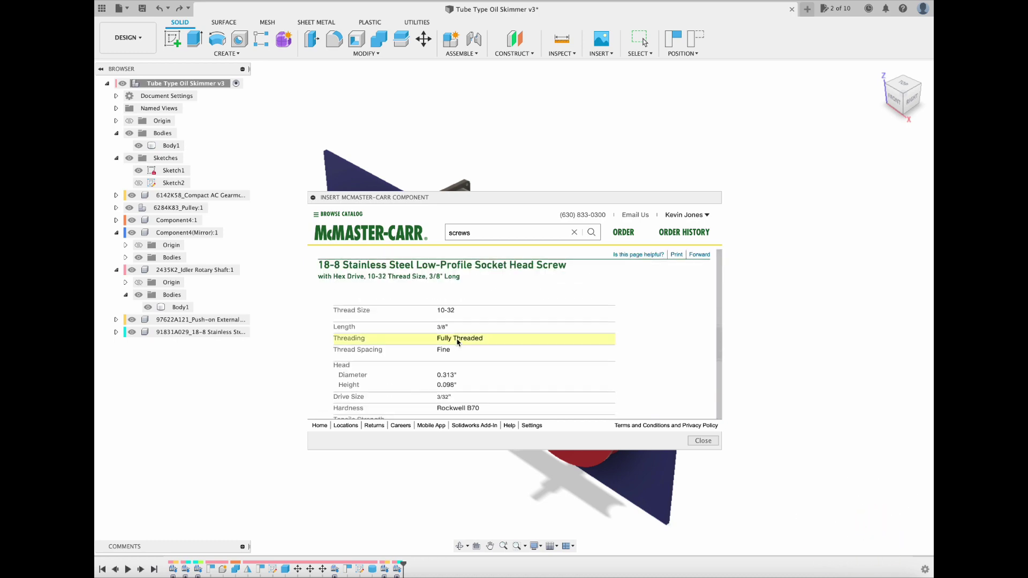
scroll(457, 343, "down", 5)
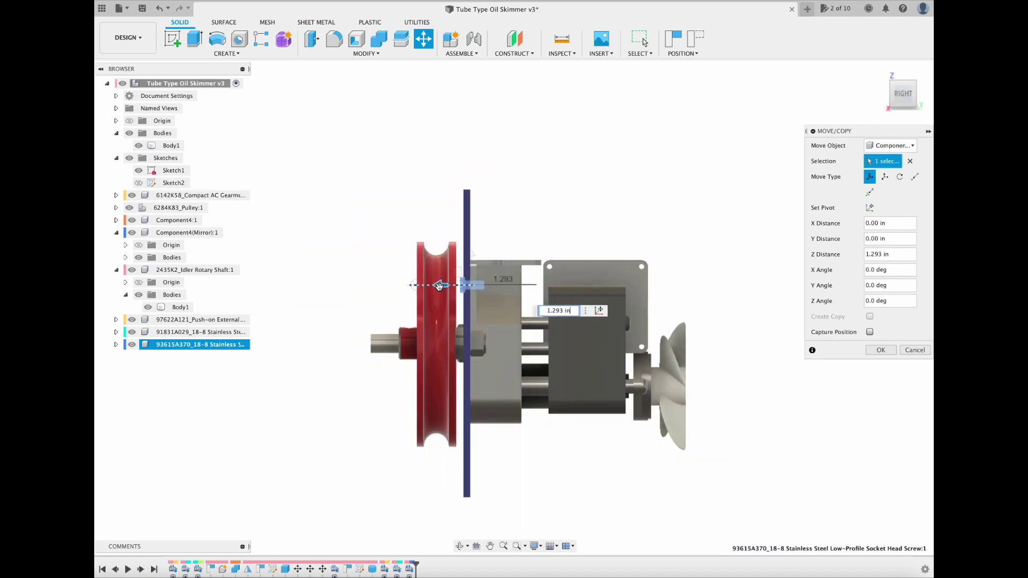
Step: Move the low-profile screw into the gearmotor housing's upper mounting hole, seating it through the plate with about a 0.094 in shift along Y
scroll(439, 286, "up", 5)
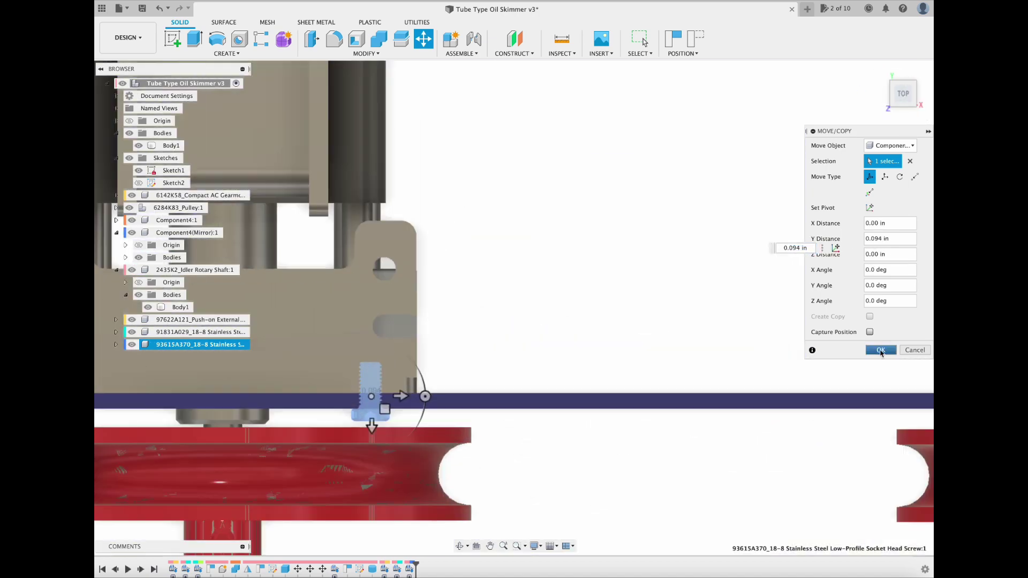
left_click(881, 350)
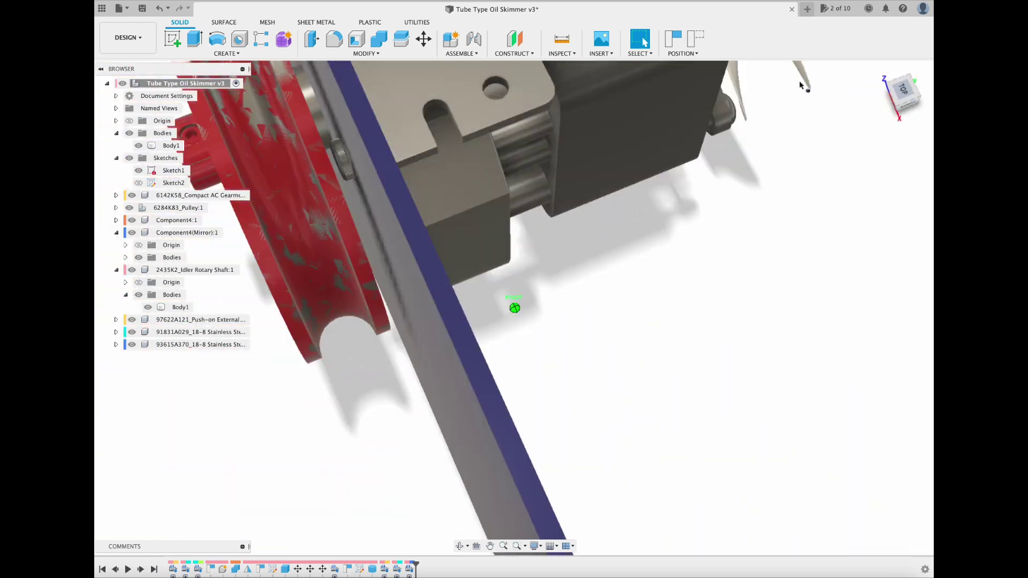
mouse_move(801, 84)
left_mouse_down()
mouse_move(867, 92)
mouse_move(836, 109)
left_mouse_up()
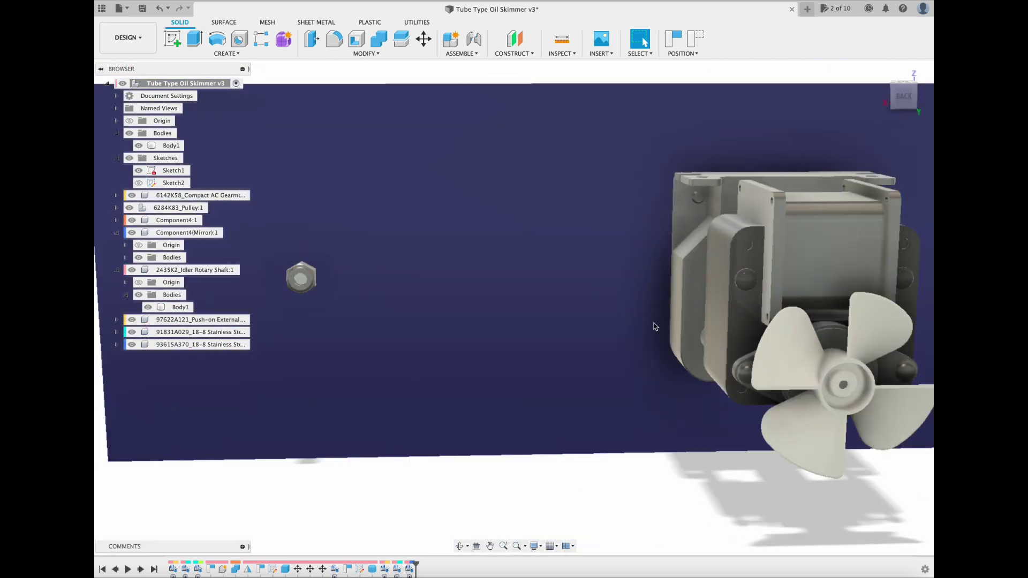
left_click(241, 345)
left_click(366, 54)
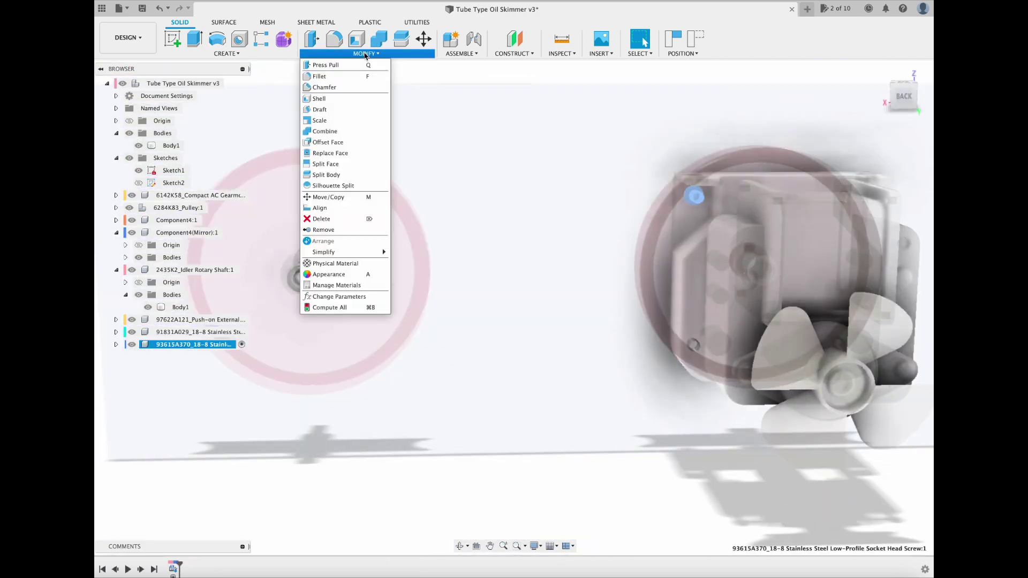
left_click(346, 197)
left_click(869, 317)
left_click(910, 350)
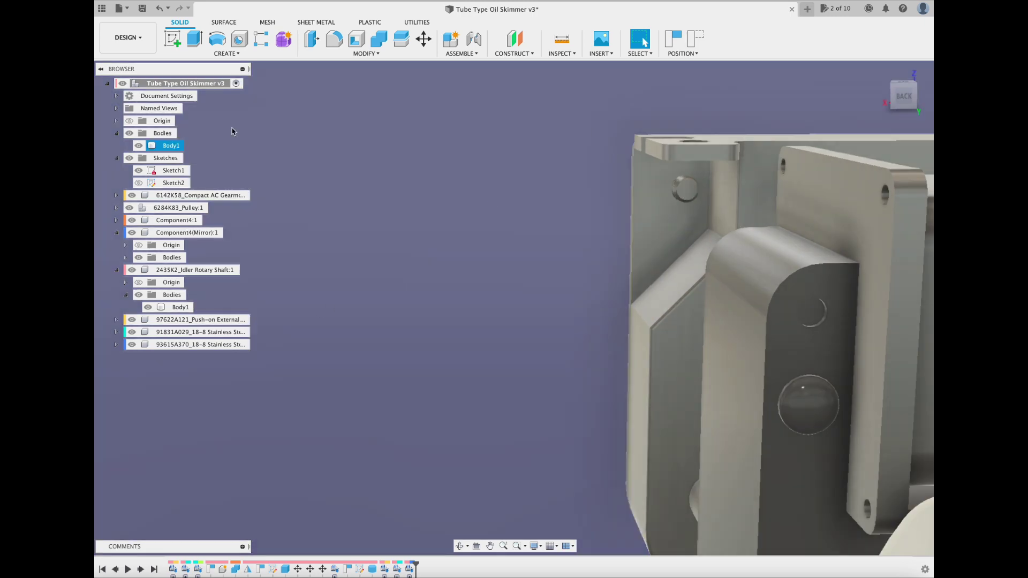
Step: Mirror the low-profile screw component across a plane at the gearmotor, using the Components object type
left_click(226, 54)
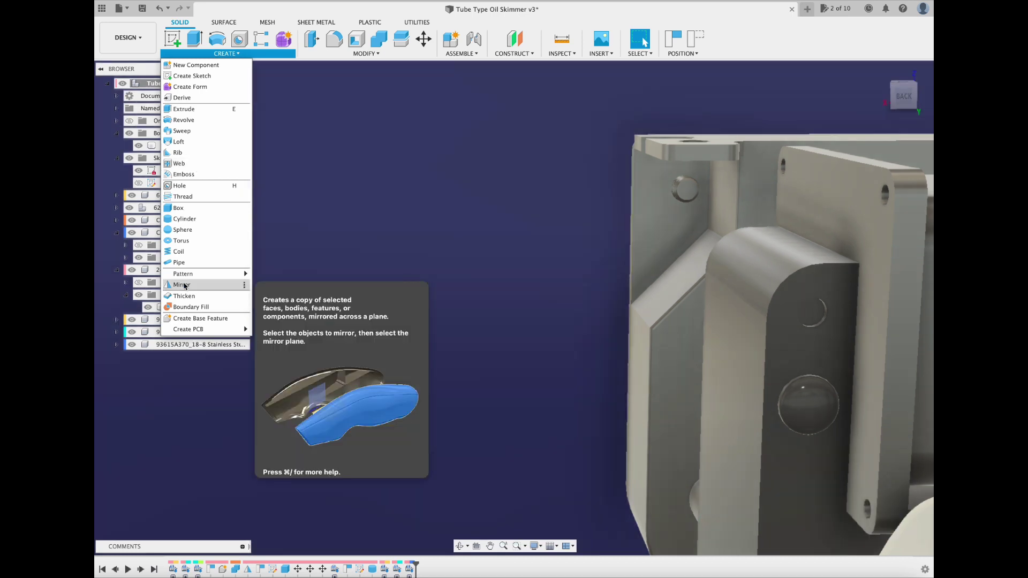
left_click(182, 284)
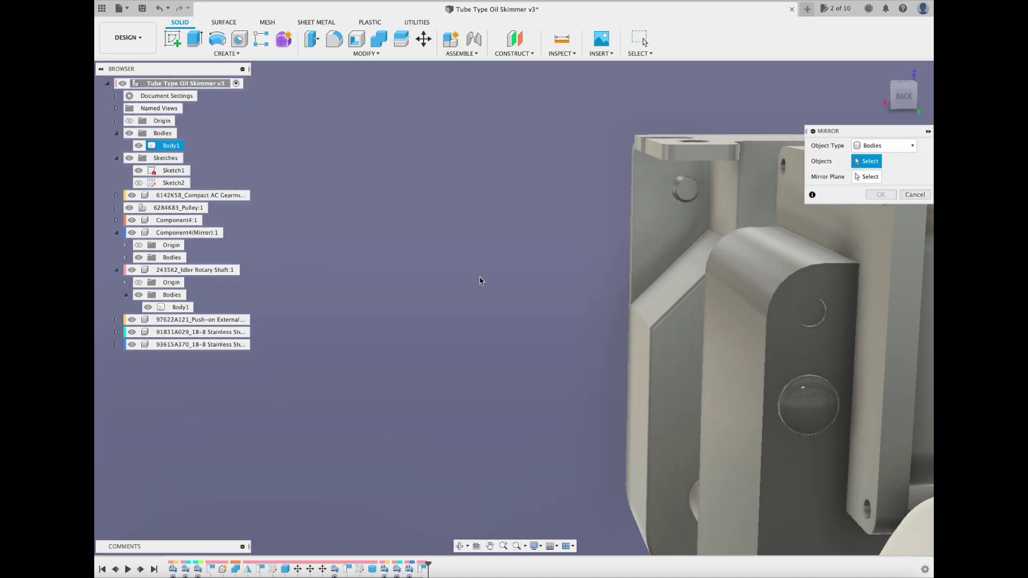
left_click(685, 190)
left_click(904, 97)
left_click(866, 177)
scroll(758, 168, "down", 5)
left_click(765, 168)
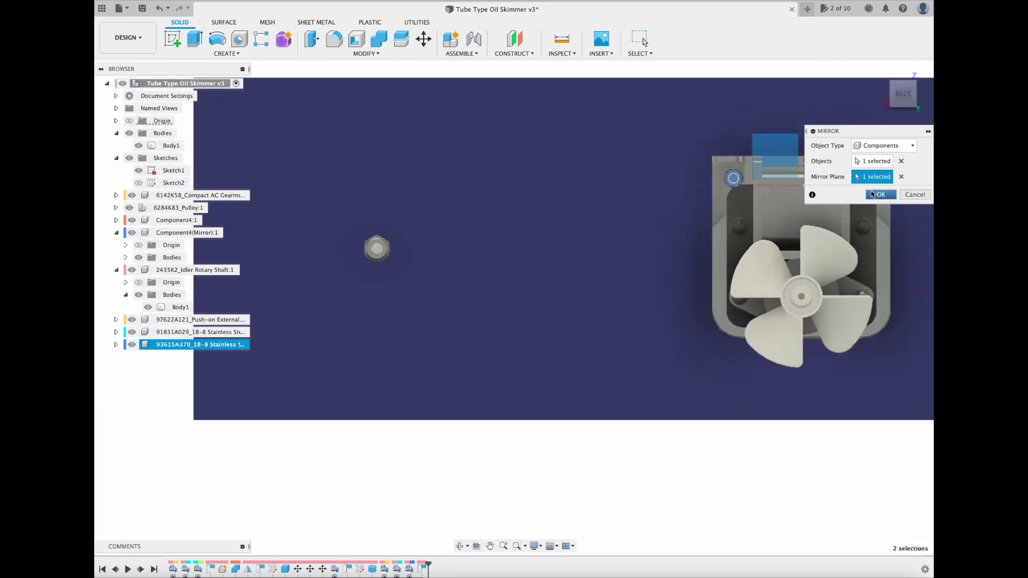
left_click(881, 194)
Step: Move the mirrored screw into the gearmotor housing's opposite upper mounting hole, including a shift of about -0.233 in along Z
left_click(881, 71)
left_click(231, 357)
left_click(424, 39)
left_click_drag(905, 99, 703, 104)
scroll(762, 408, "up", 3)
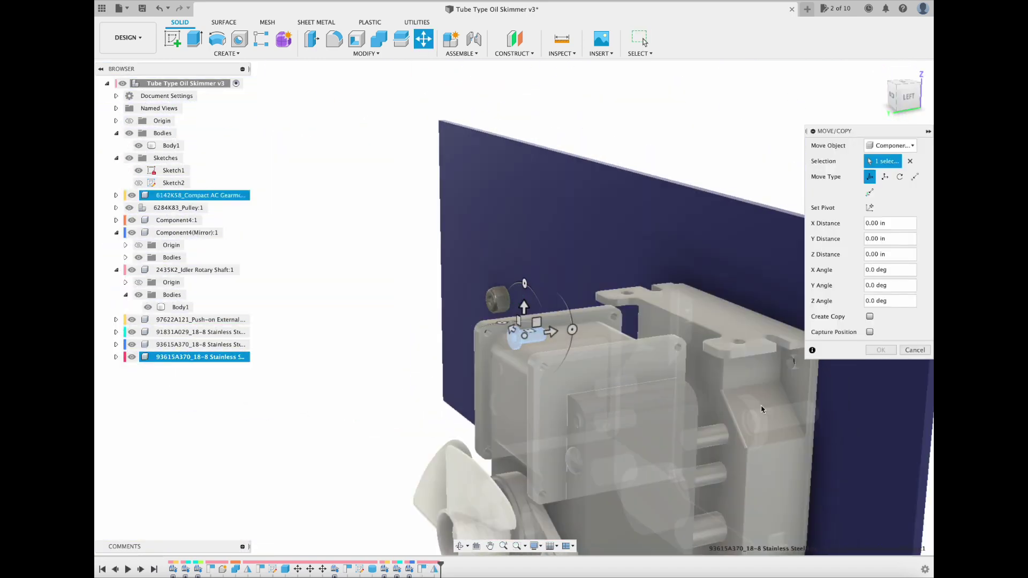
left_click_drag(514, 322, 592, 372)
left_click(894, 97)
left_click_drag(881, 131, 490, 145)
scroll(827, 294, "up", 3)
left_click_drag(753, 290, 774, 291)
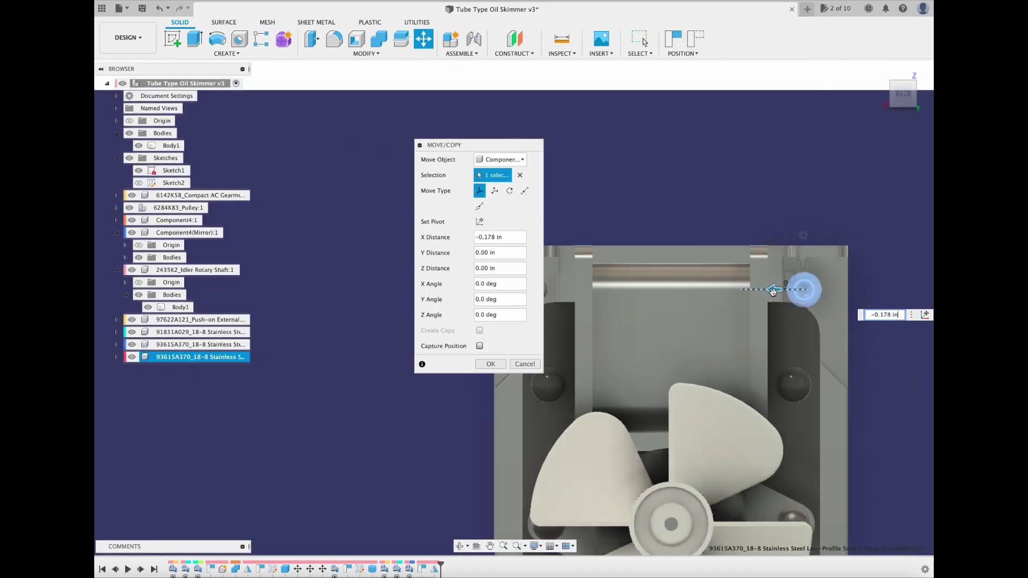
left_click(903, 72)
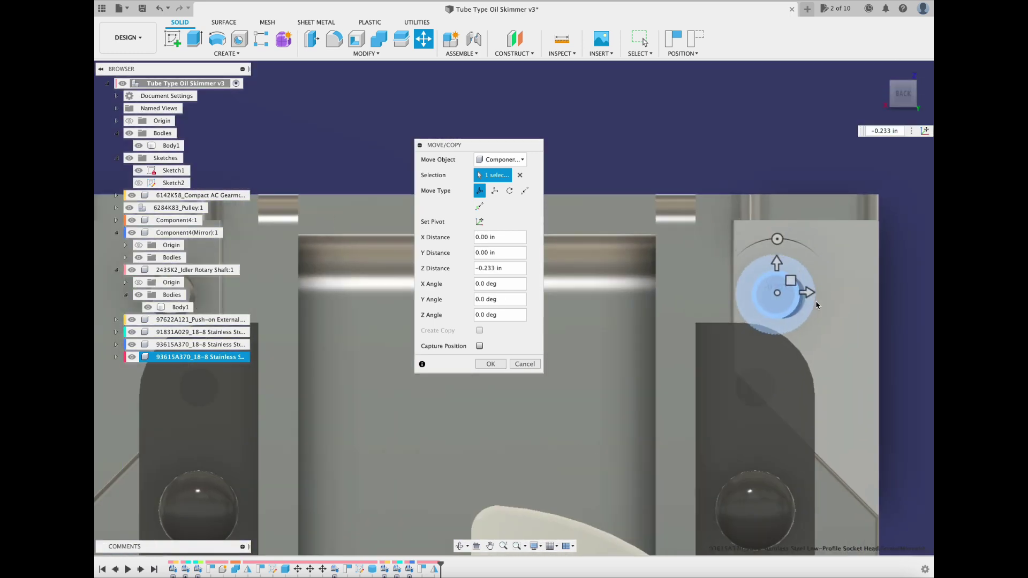
key("Return")
Step: Draw a 6 in by 6 in box on the mounting plate's back face, enclosing the gearmotor area
left_click(880, 71)
middle_click_drag(619, 151, 852, 99, "shift")
left_click(891, 95)
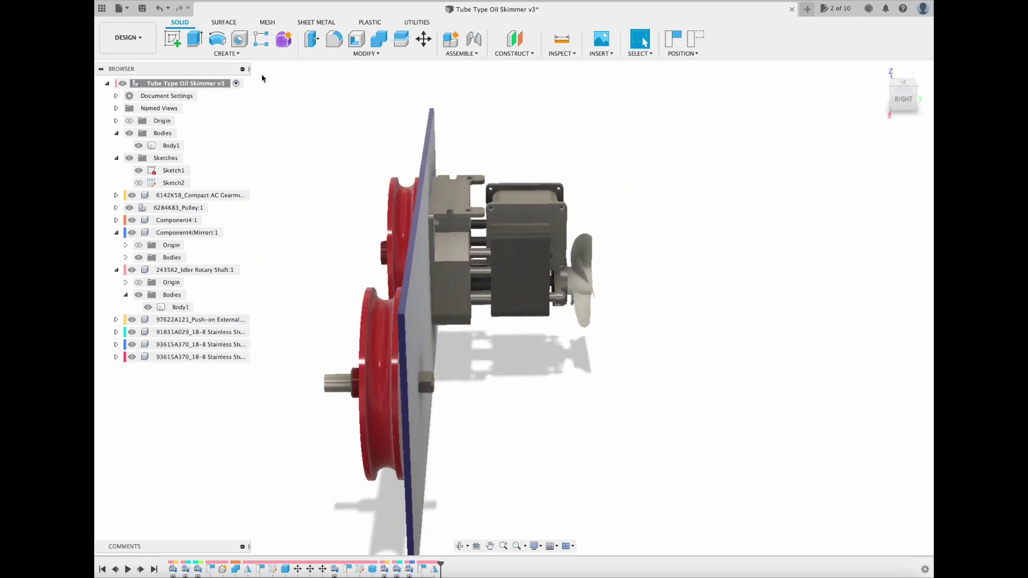
left_click(227, 53)
left_click(179, 202)
left_click(402, 226)
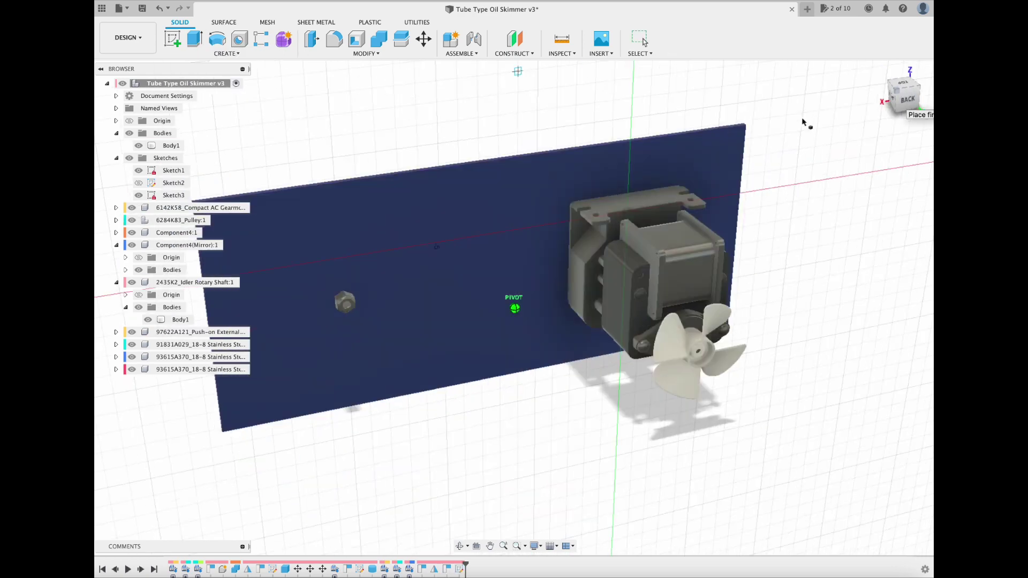
left_click(902, 100)
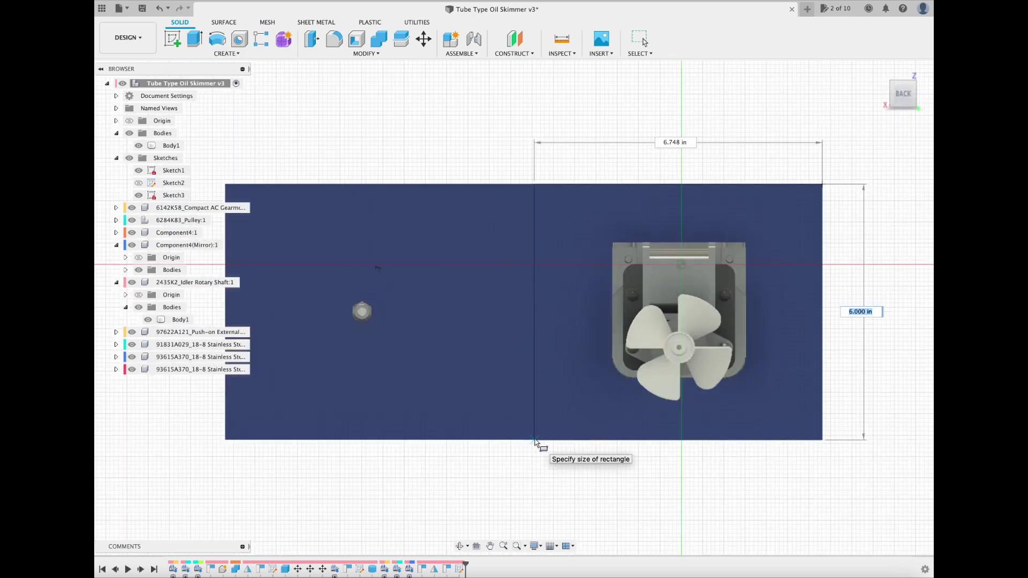
left_click(535, 443)
left_click(492, 269)
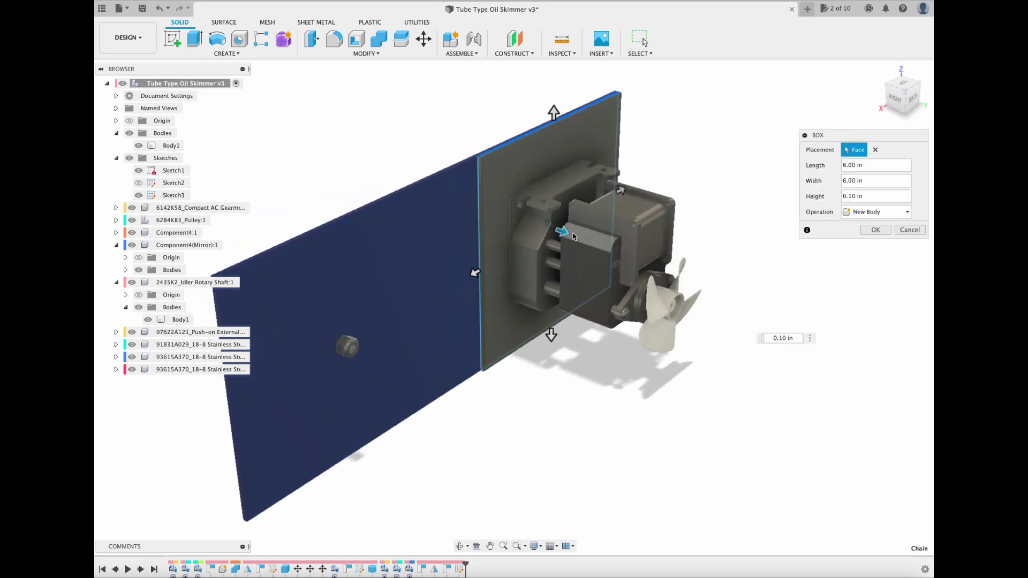
Step: Extend the box about 4.789 in out from the plate, adjust its width and create it as a new body
left_click_drag(557, 231, 685, 297)
left_click(892, 101)
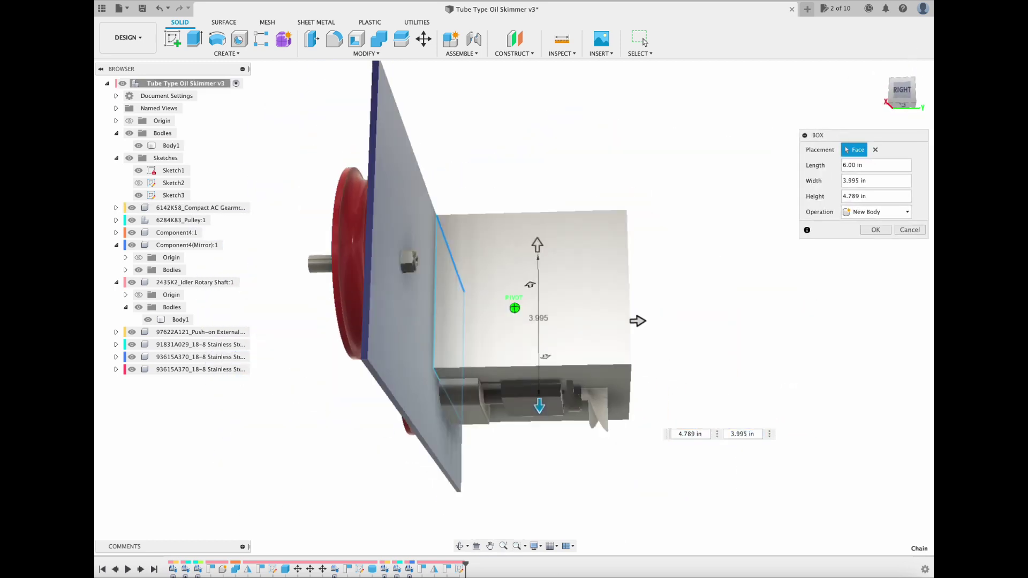
left_click_drag(540, 409, 529, 470)
left_click(876, 229)
Step: Move the new box body about 5.485 in along Y, away from the mounting plate
middle_click_drag(792, 86, 709, 121, "shift")
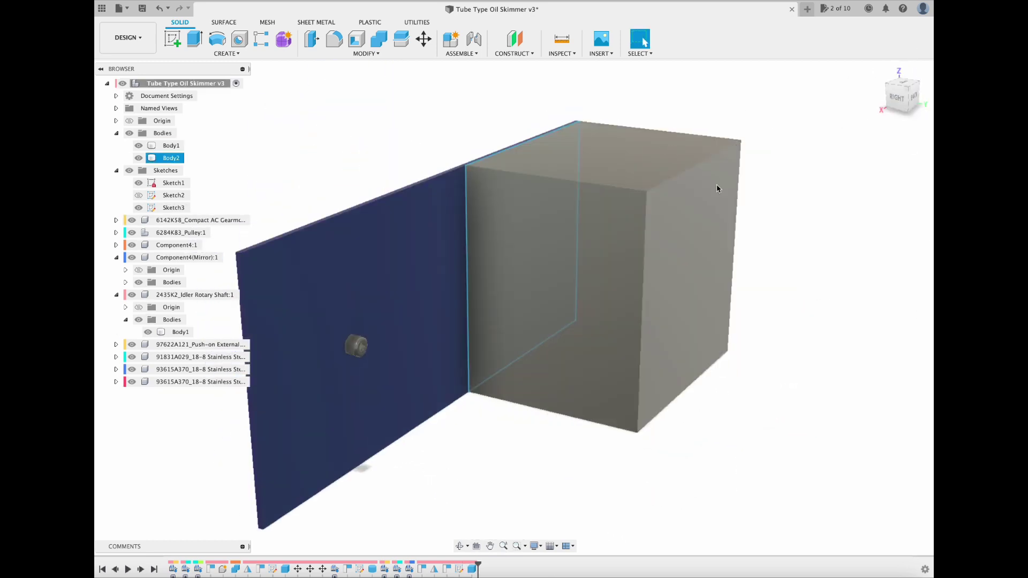
left_click(172, 158)
key("m")
left_click_drag(603, 326, 748, 379)
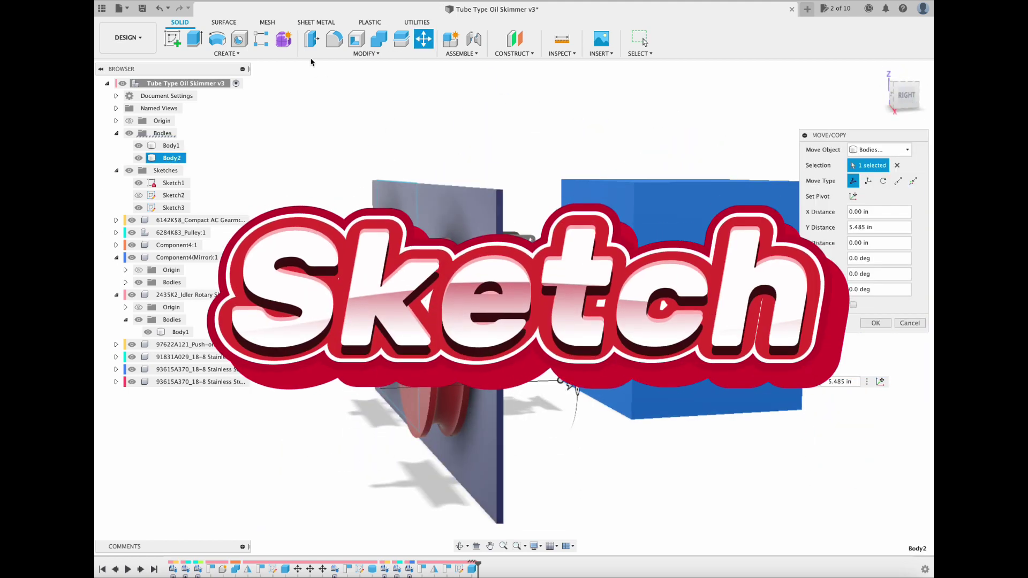
mouse_move(311, 62)
middle_mouse_down("shift")
mouse_move(691, 130)
mouse_move(576, 103)
mouse_move(926, 107)
mouse_move(755, 98)
middle_mouse_up("shift")
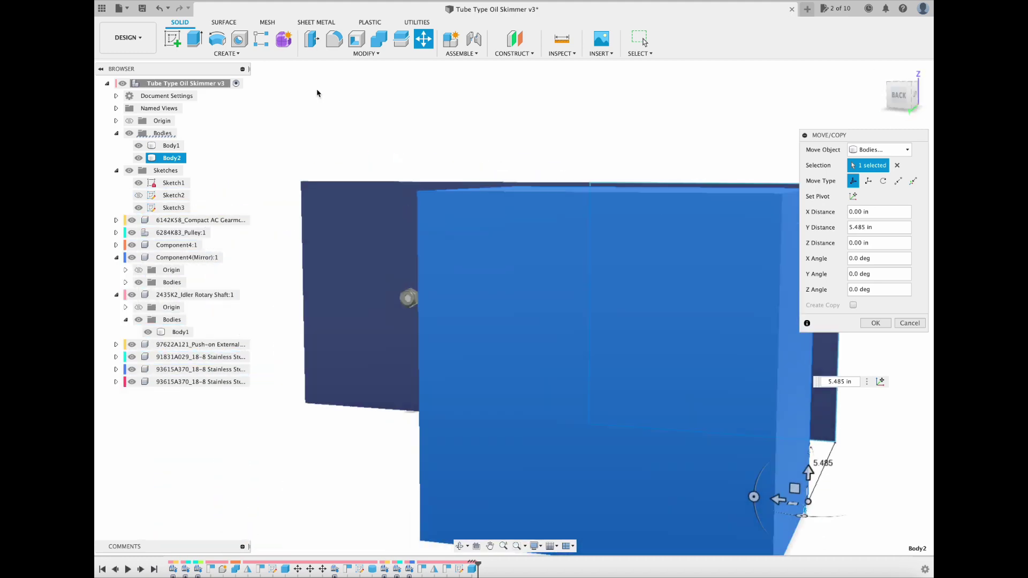
left_click(226, 53)
left_click(353, 54)
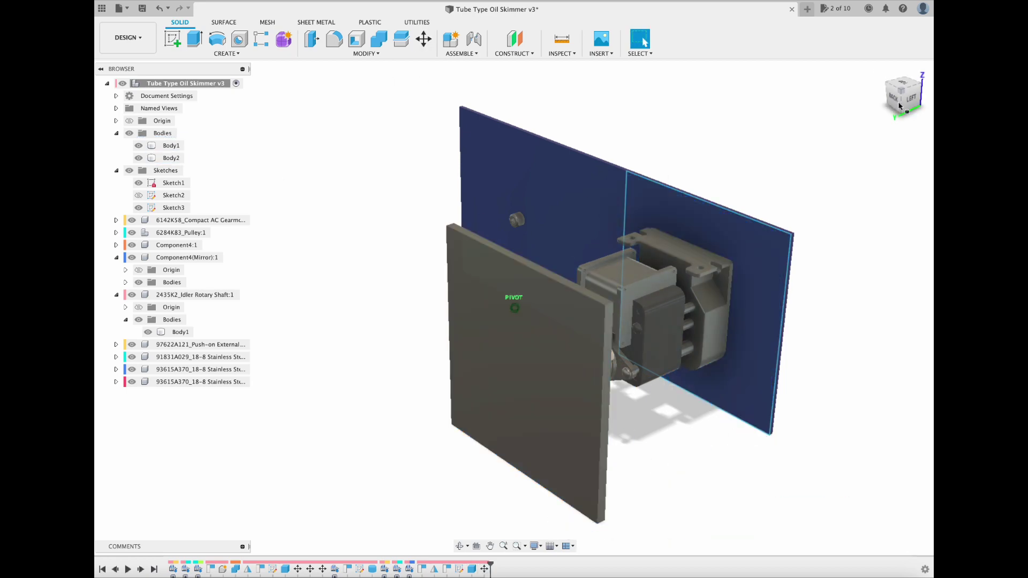
Step: Create a 5 in by 5 in box, 0.50 in high, as a new body on the moved box's back face
left_click(366, 54)
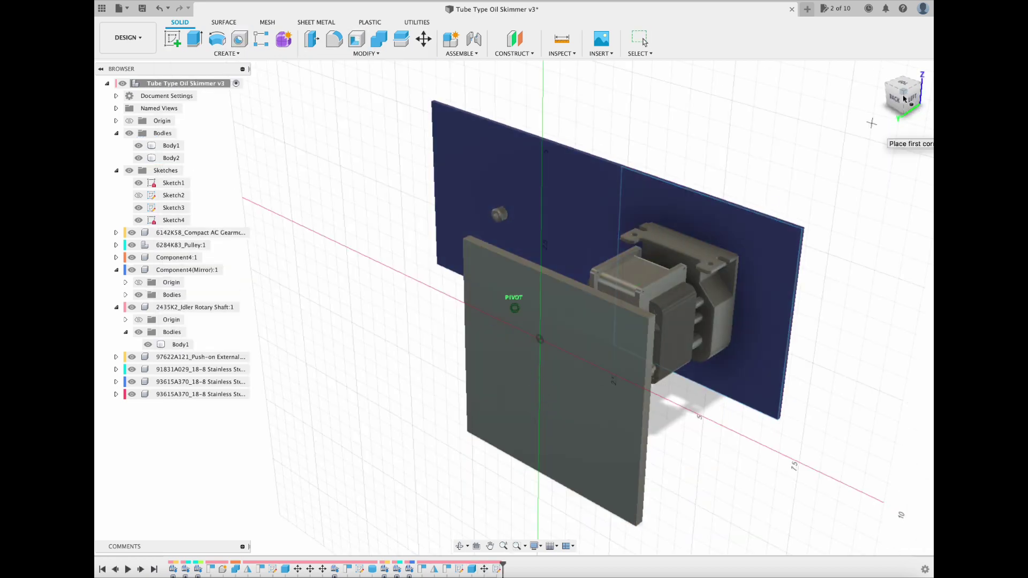
left_click(903, 98)
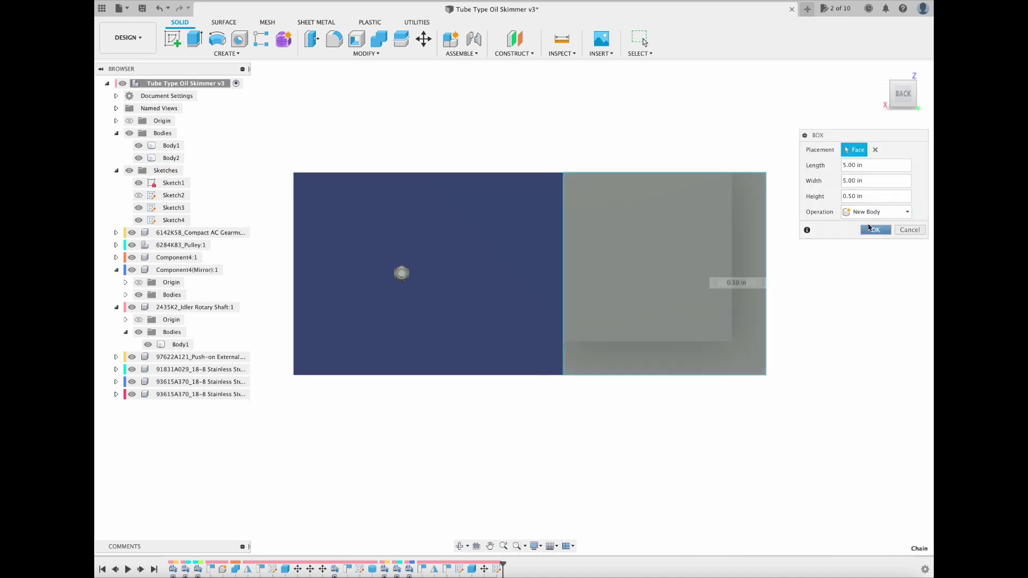
left_click(871, 229)
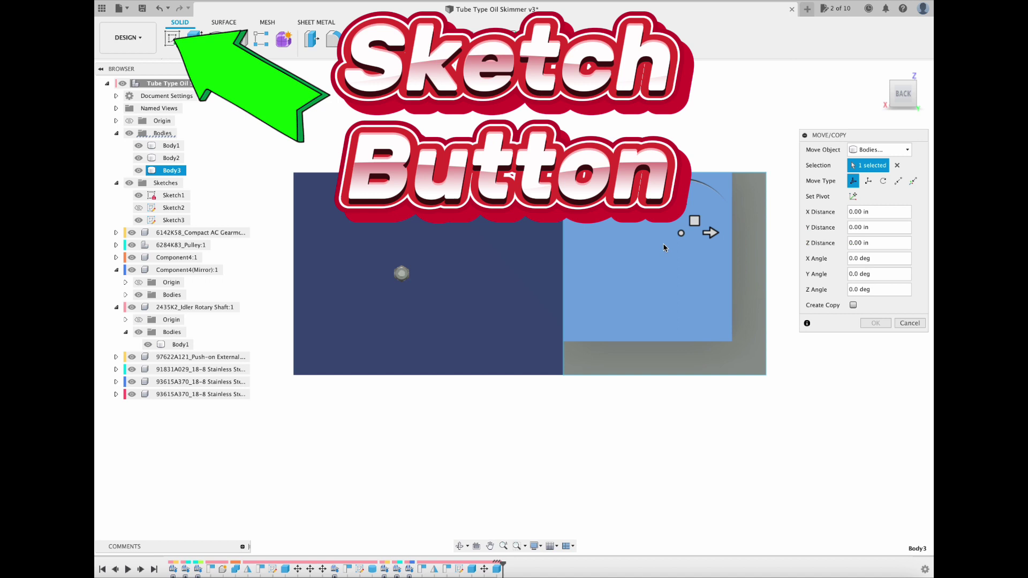
Step: Move the 5 in box body 0.50 in along X on the larger box
left_click_drag(712, 232, 731, 232)
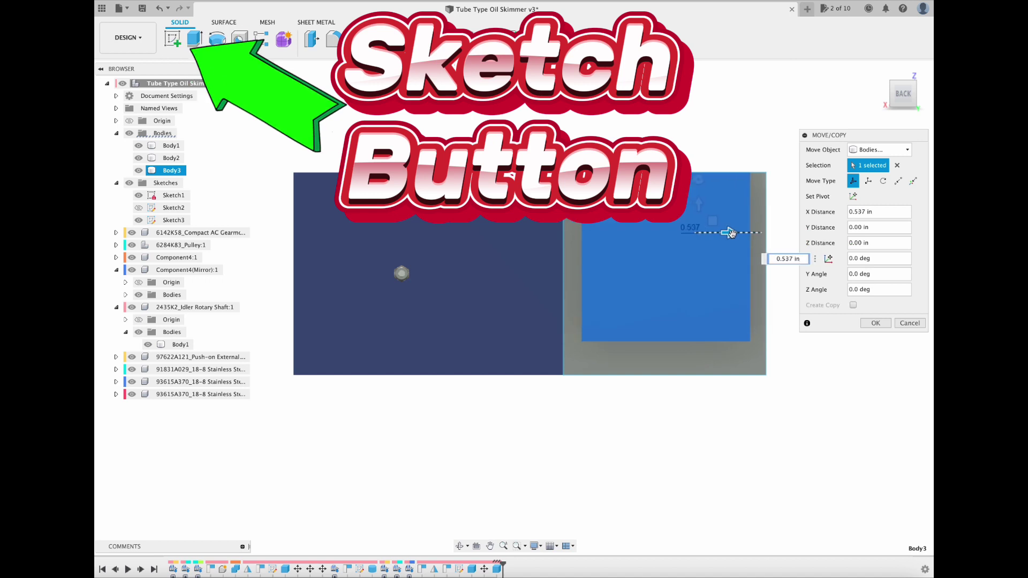
double_click(854, 212)
type(".50")
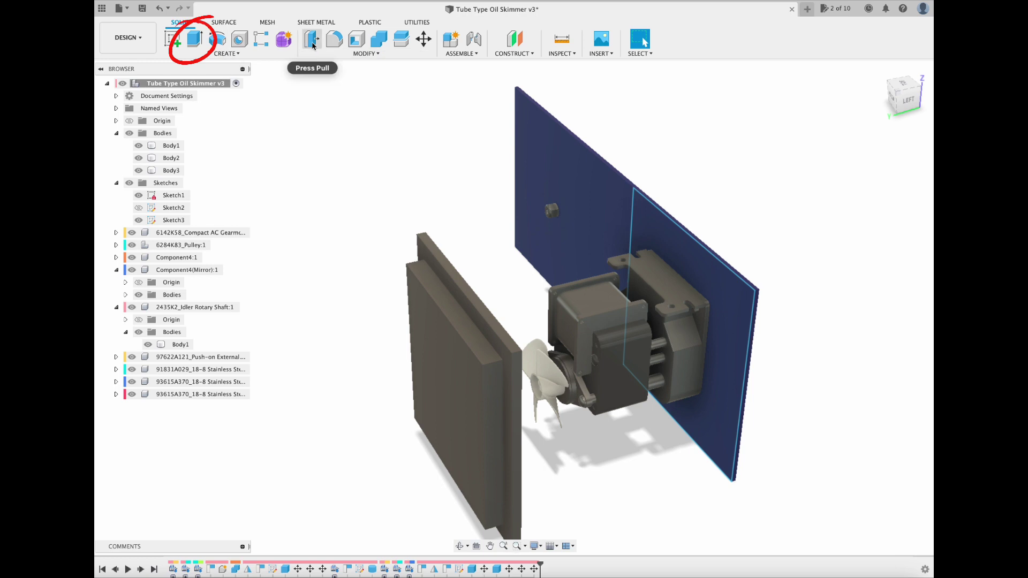
Step: Try offsetting the 5 in box's outer face outward by about 0.404 in
left_click(194, 38)
left_click(447, 381)
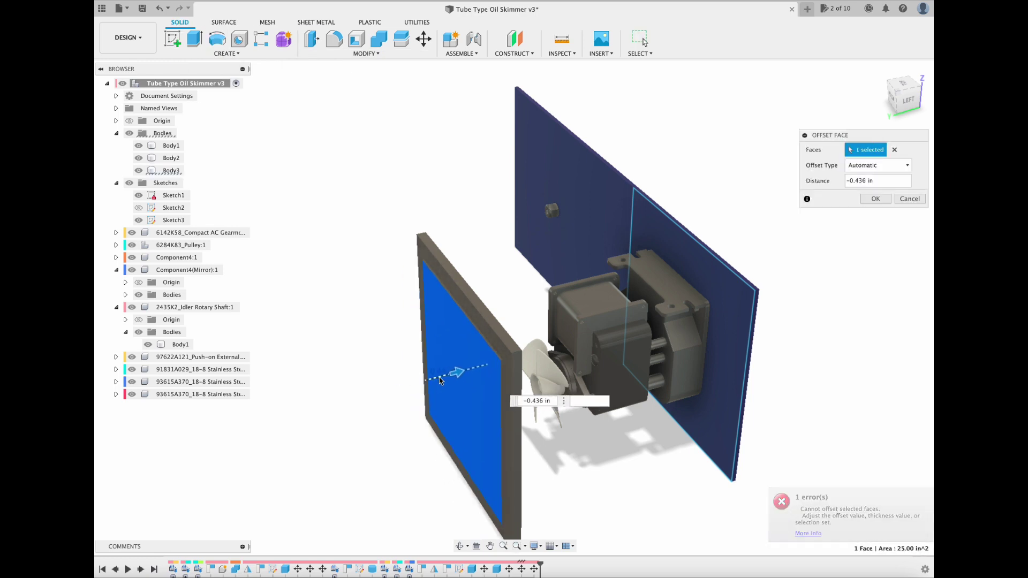
left_click_drag(441, 381, 408, 386)
left_click(226, 54)
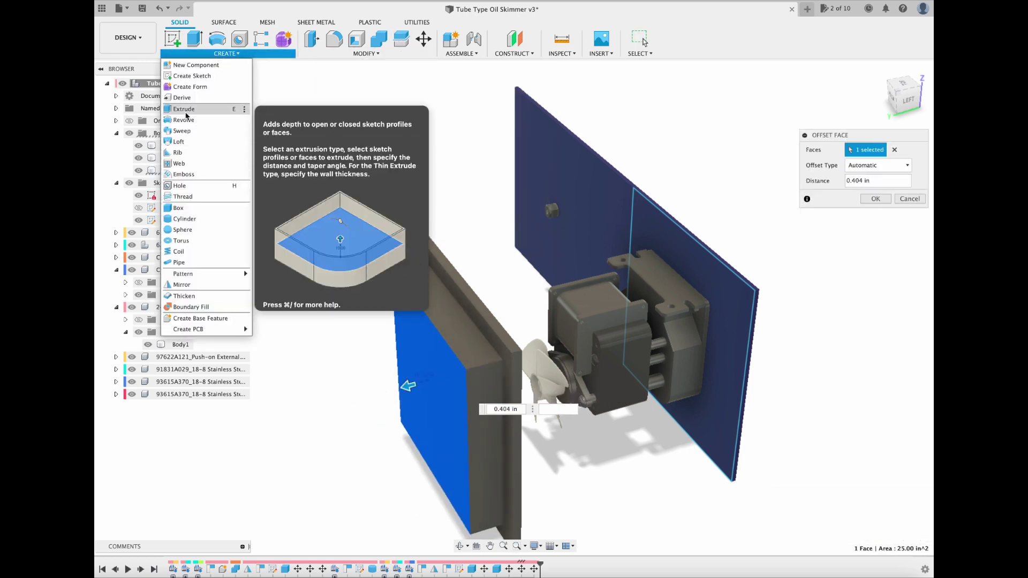
left_click(366, 54)
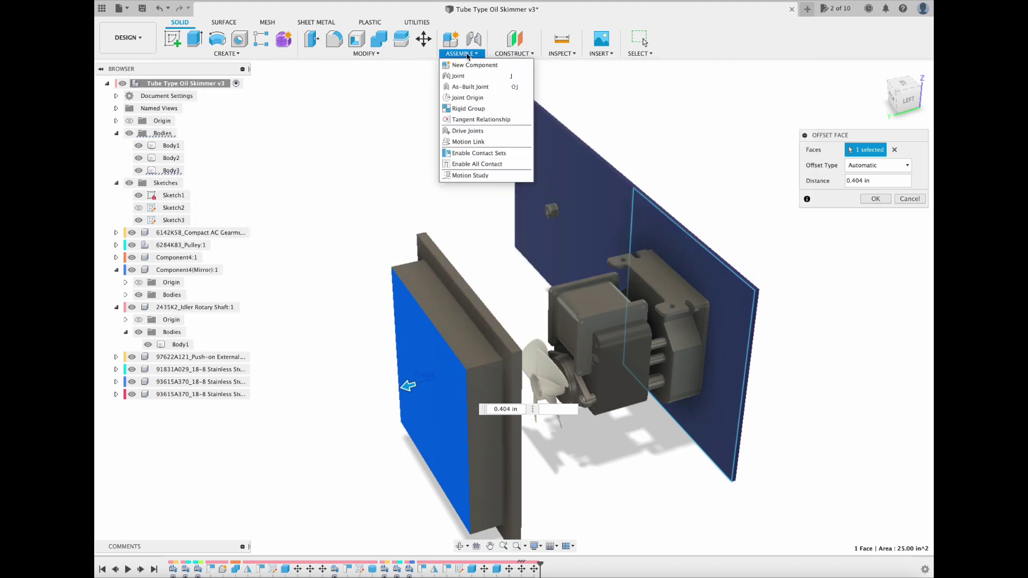
key("Return")
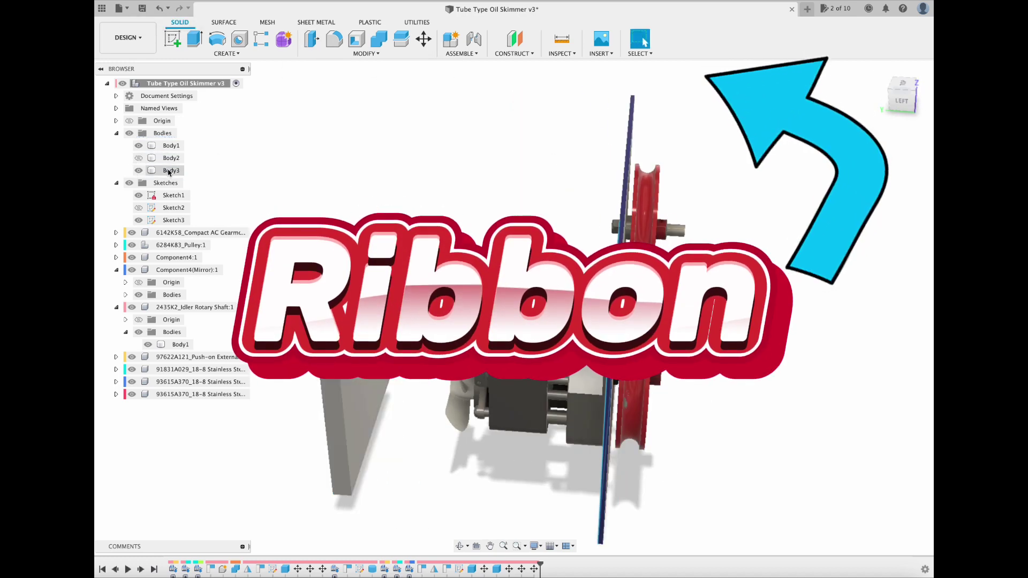
Step: Undo the last two changes and redo them
left_click_drag(903, 100, 879, 112)
left_click(160, 9)
left_click(160, 9)
left_click(891, 107)
left_click(180, 8)
left_click(181, 9)
Step: Move the 5 in box body about 3.913 in along Y, away from the larger plate body
key("m")
left_click_drag(595, 456, 471, 508)
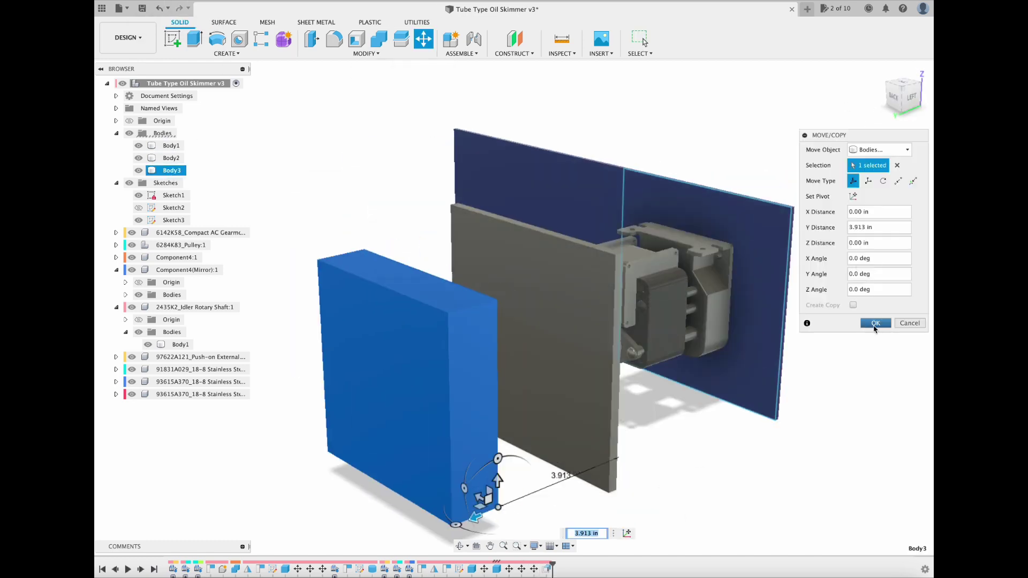
left_click(874, 324)
Step: Try shelling the larger plate body from its back face with an inside thickness of 0.205 in
left_click(357, 39)
left_click(538, 268)
left_click(884, 197)
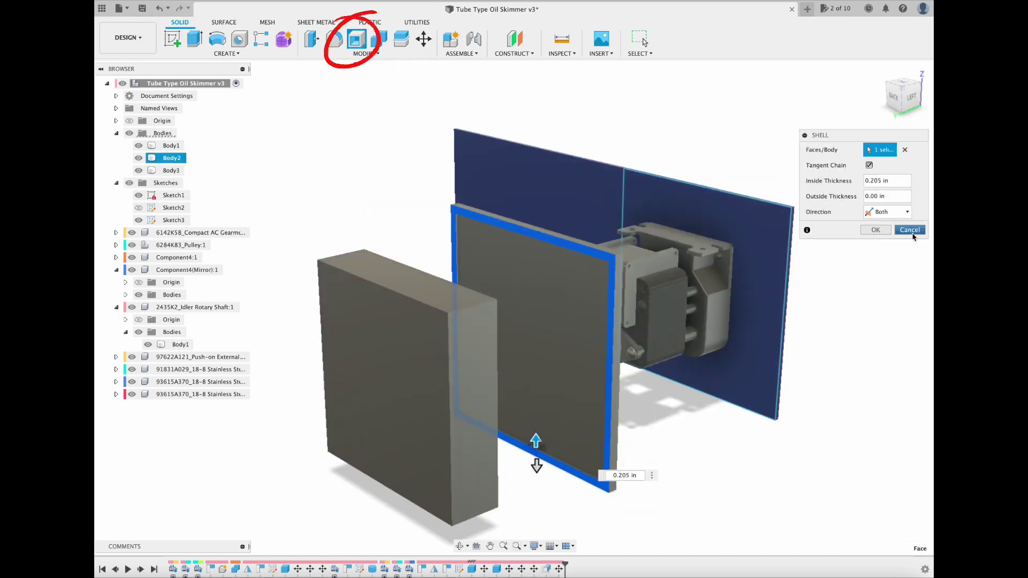
key("Escape")
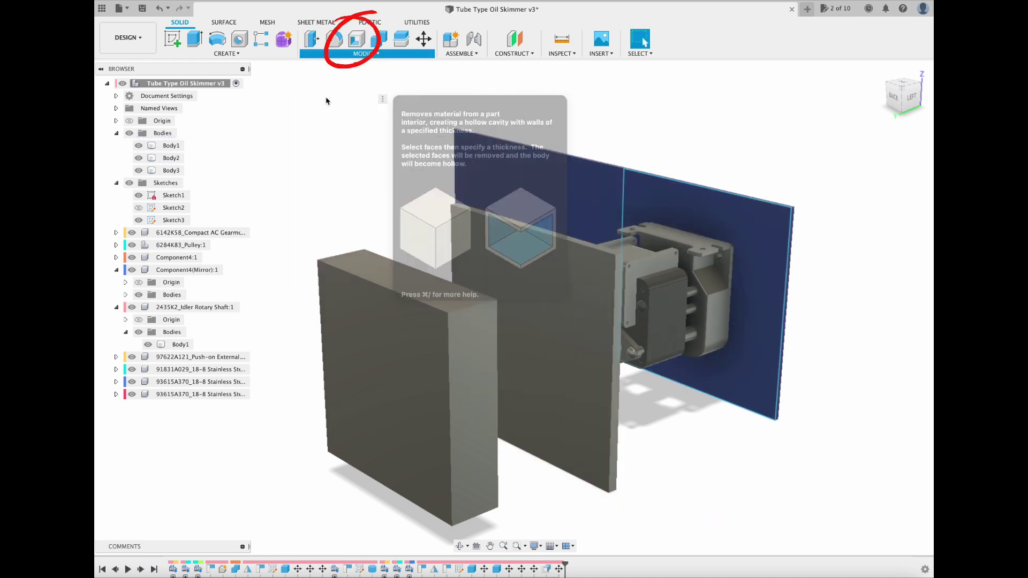
Step: Try shelling the larger plate body from its back face with an inside thickness of 1 in
left_click(357, 39)
left_click(523, 242)
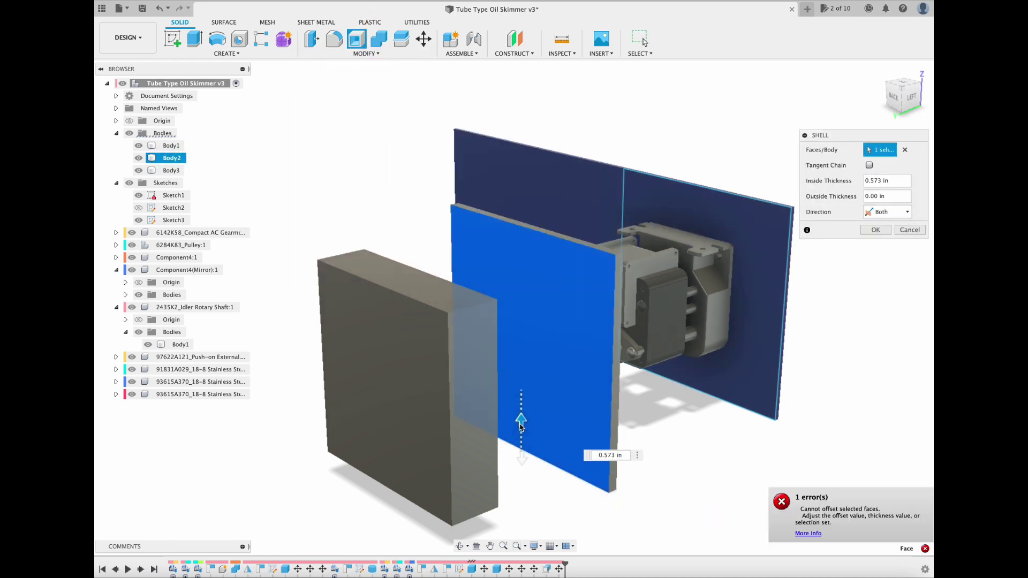
double_click(880, 197)
type("1")
double_click(871, 181)
type("1")
key("Escape")
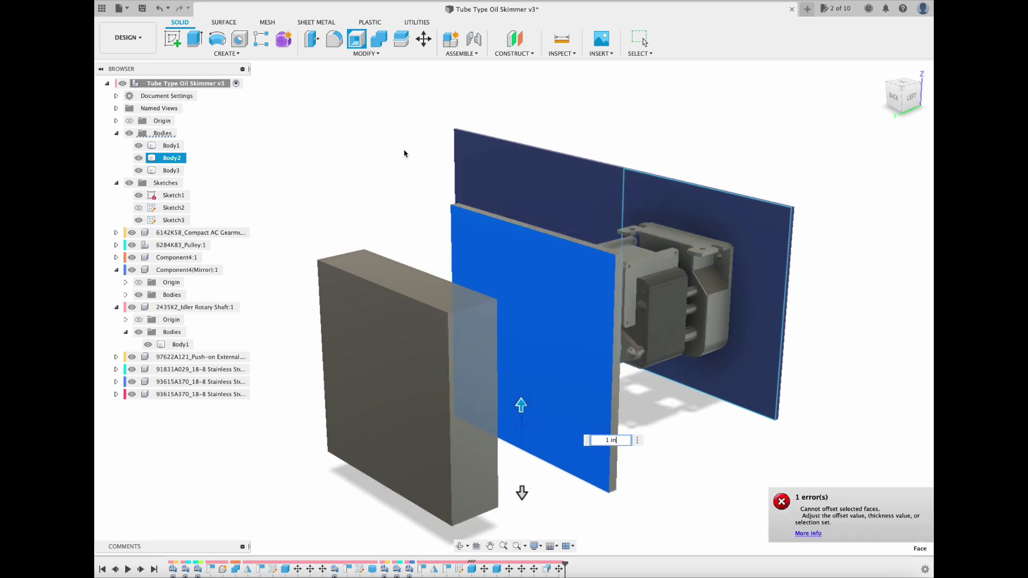
left_click(513, 54)
left_click(367, 56)
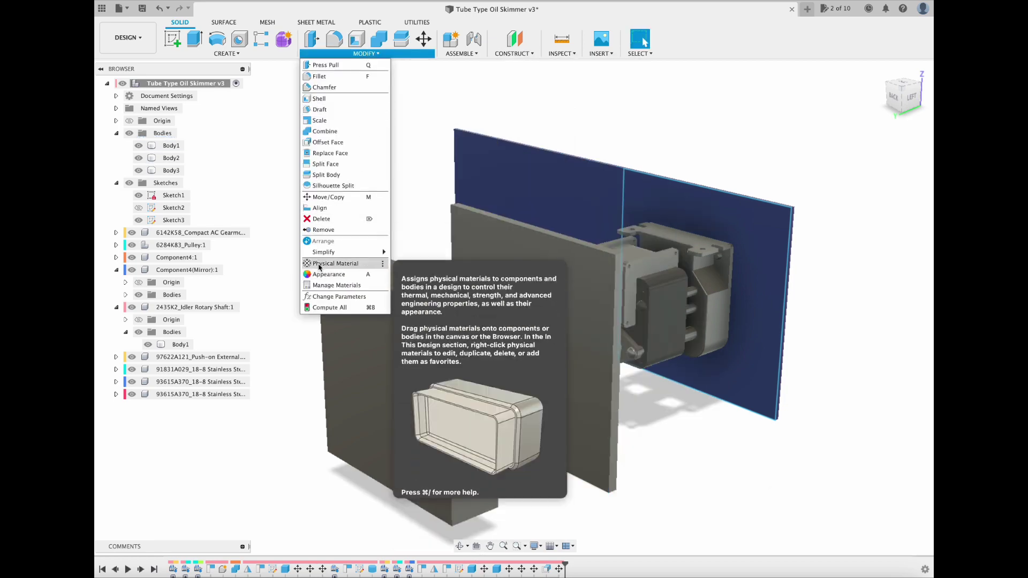
left_click(444, 92)
left_click(223, 54)
Step: Try cutting the larger plate with the 5 in box body as a new component, and offsetting the box's outer face by -1.762 in
left_click(338, 55)
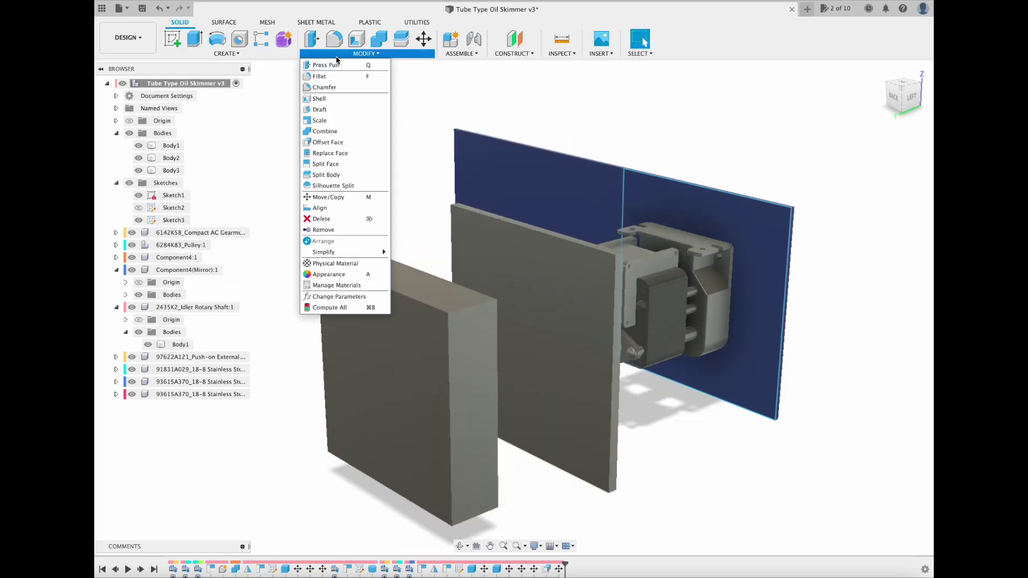
left_click(325, 131)
left_click(528, 300)
left_click(415, 348)
left_click(879, 180)
left_click(865, 196)
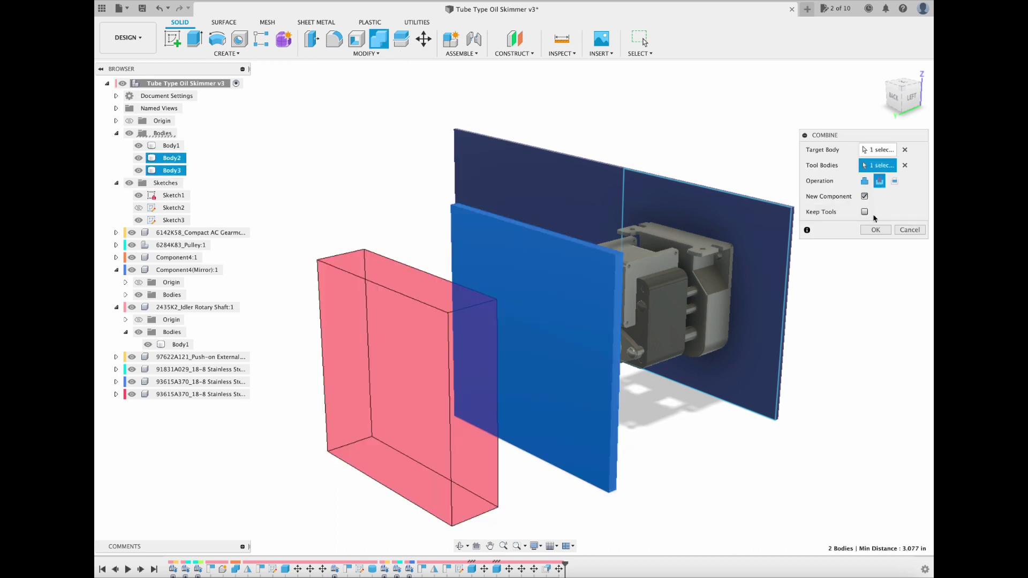
left_click(874, 230)
left_click_drag(911, 97, 913, 104)
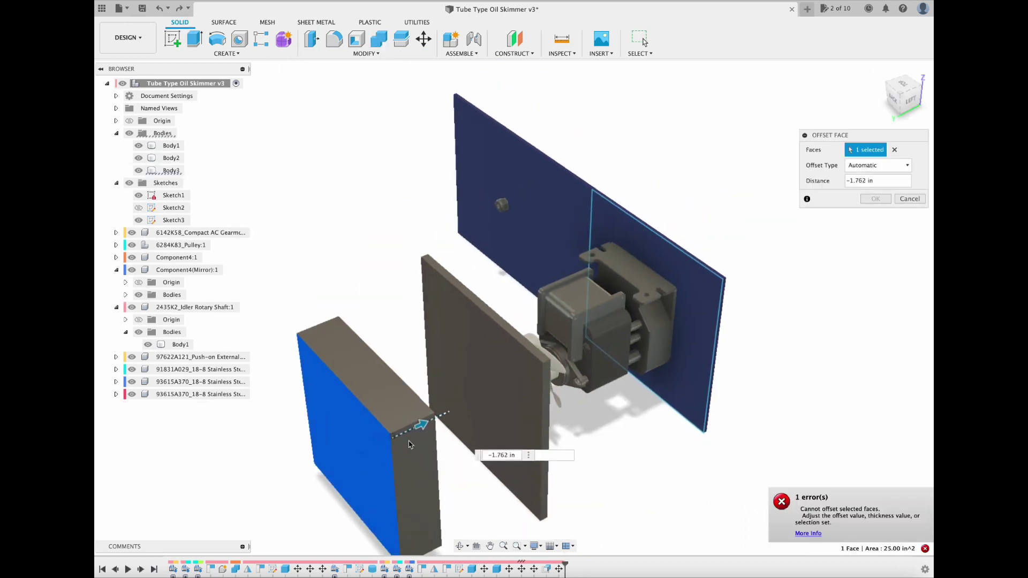
key("Escape")
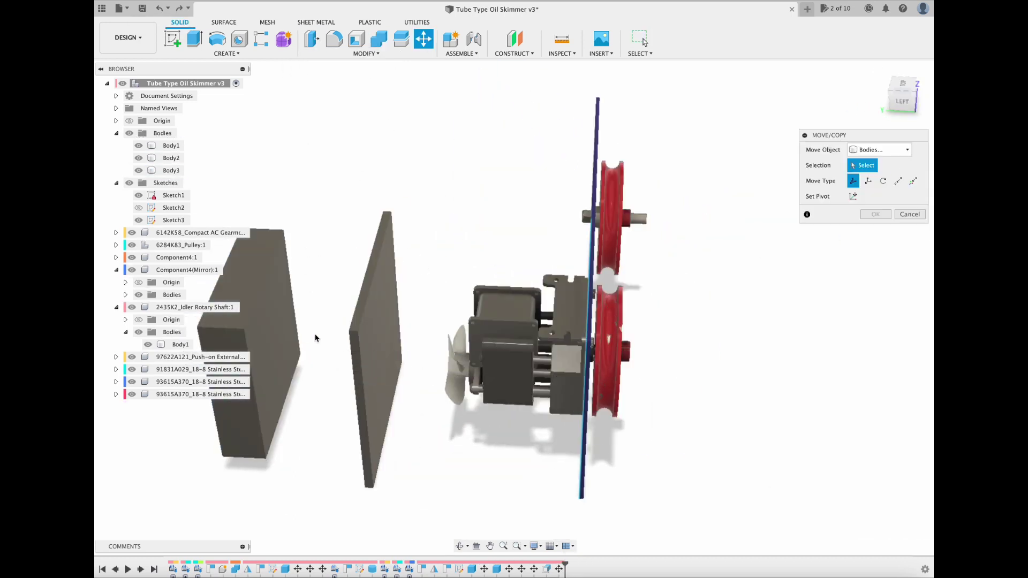
Step: Move the 5 in box body along Y toward the gearmotor so that it overlaps the larger plate body
left_click(282, 336)
left_click_drag(303, 347, 427, 349)
left_click(875, 325)
Step: Try shelling the 5 in box body from its outer face with an inside thickness of 0.366 in
left_click_drag(905, 101, 922, 82)
left_click(900, 93)
left_click(902, 98)
left_click(357, 39)
left_click(642, 308)
left_click_drag(641, 379, 643, 368)
mouse_move(890, 102)
left_mouse_down()
mouse_move(823, 124)
mouse_move(514, 455)
left_mouse_up()
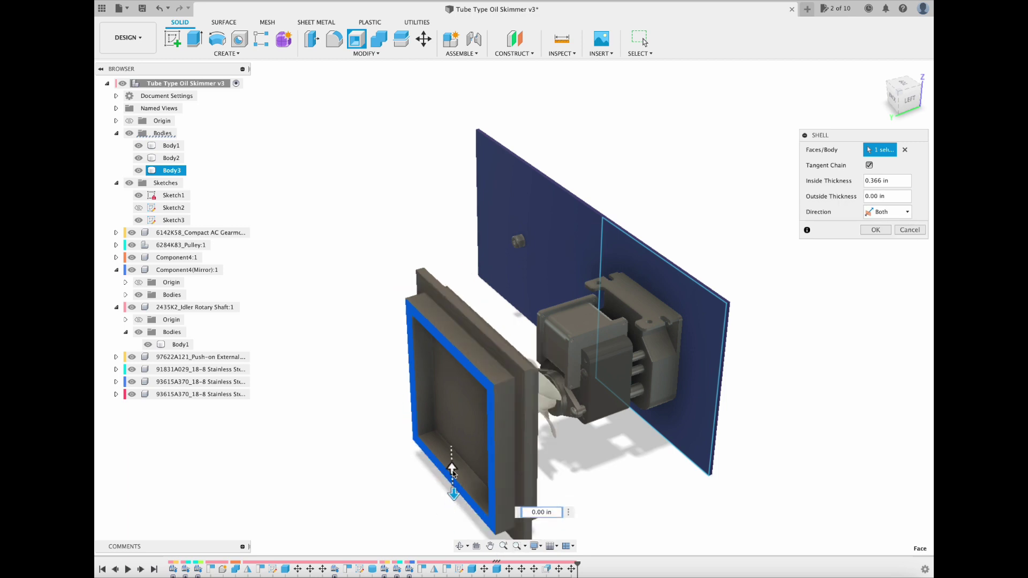
key("Escape")
Step: Try a hole 1.80 in deep and about 5.086 in in diameter on the box's outer face, with other hole, tap and drill-point types
left_click(239, 39)
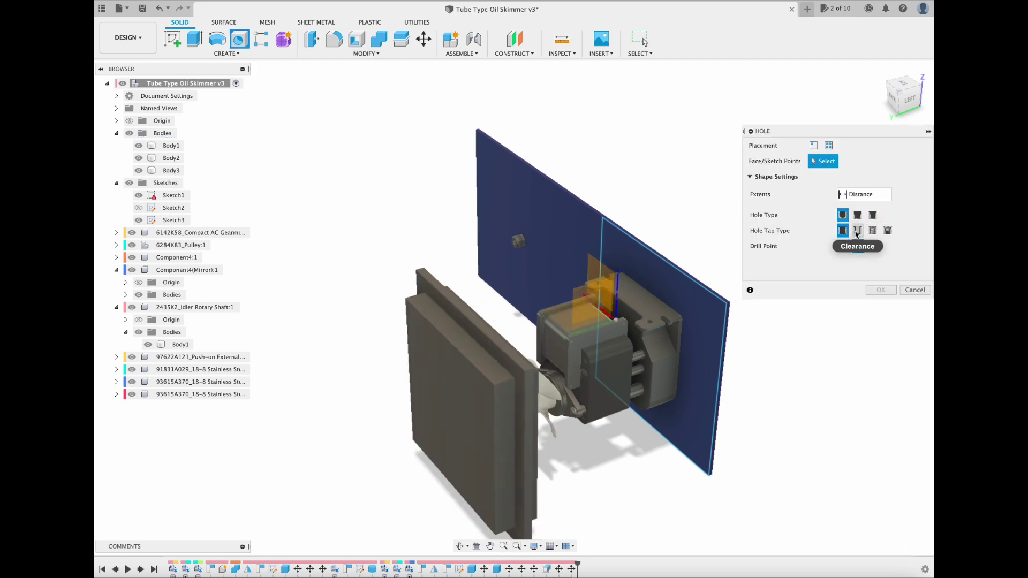
left_click(816, 147)
left_click(443, 417)
left_click_drag(906, 99, 891, 97)
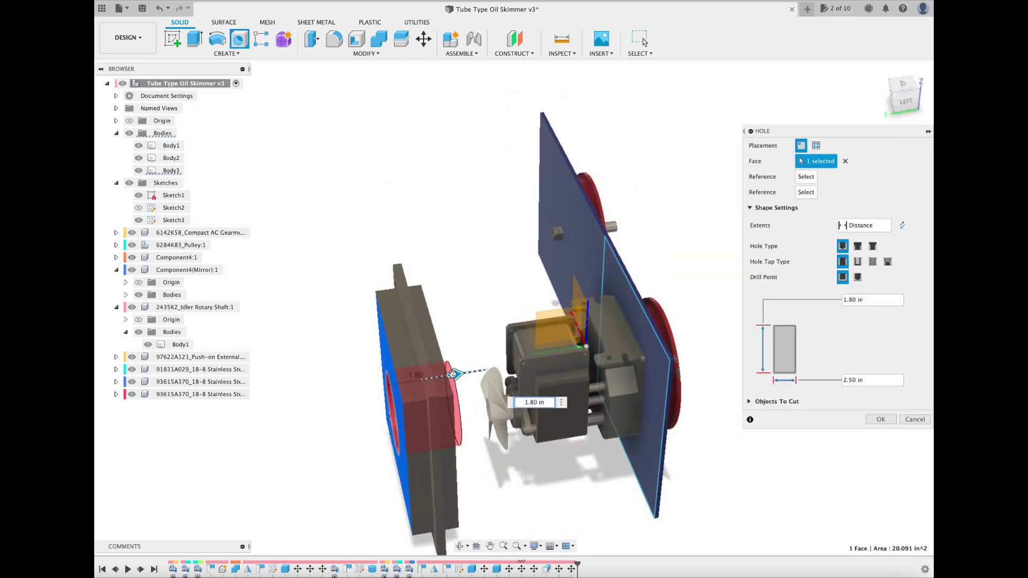
left_click(893, 97)
left_click_drag(571, 373, 543, 391)
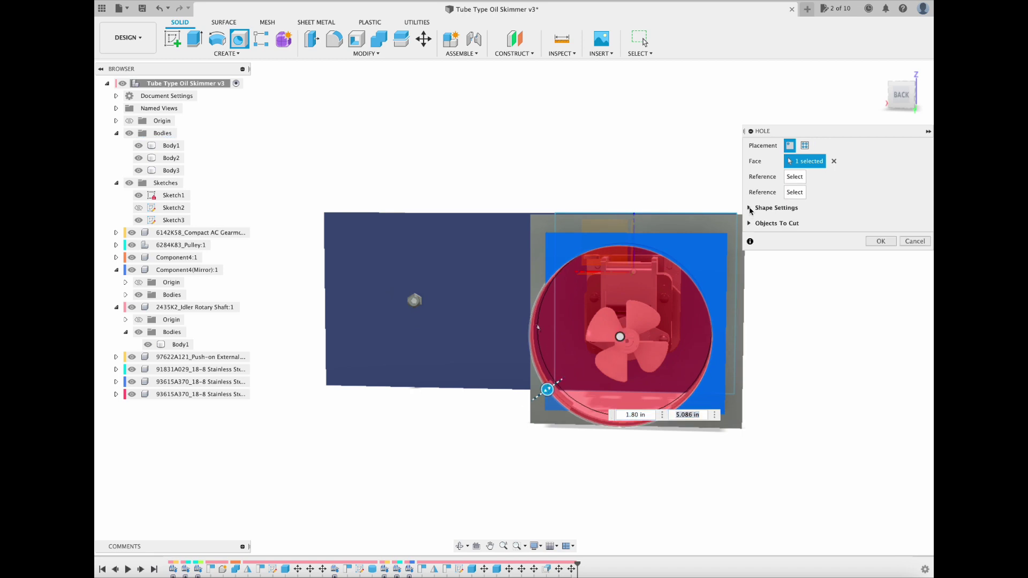
left_click(873, 246)
left_click(887, 261)
left_click(858, 276)
left_click(916, 495)
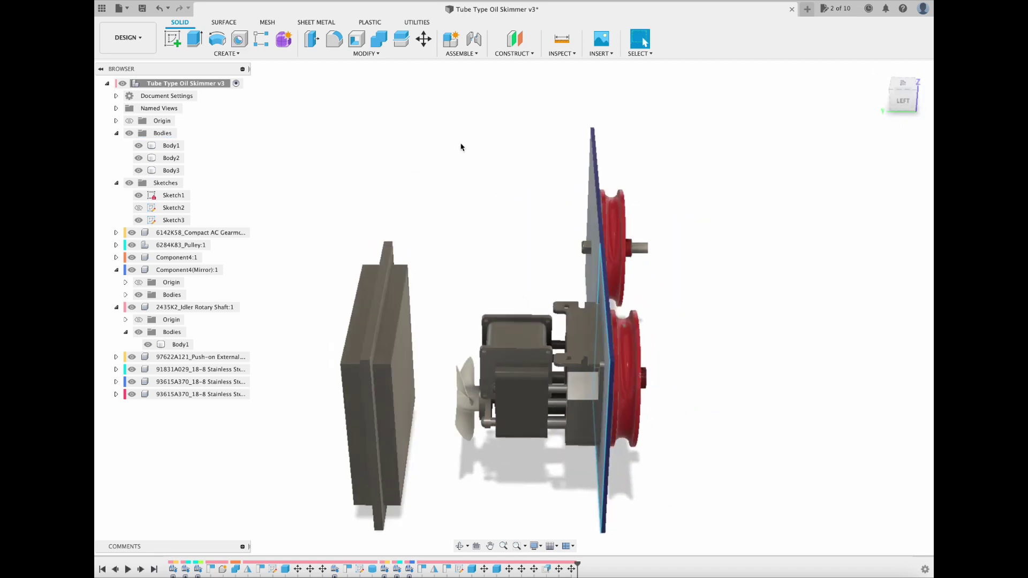
Step: Move the 5 in box body -3.055 in along Y, past the larger plate body onto the gearmotor
key("m")
left_click_drag(372, 506, 484, 507)
left_click(902, 100)
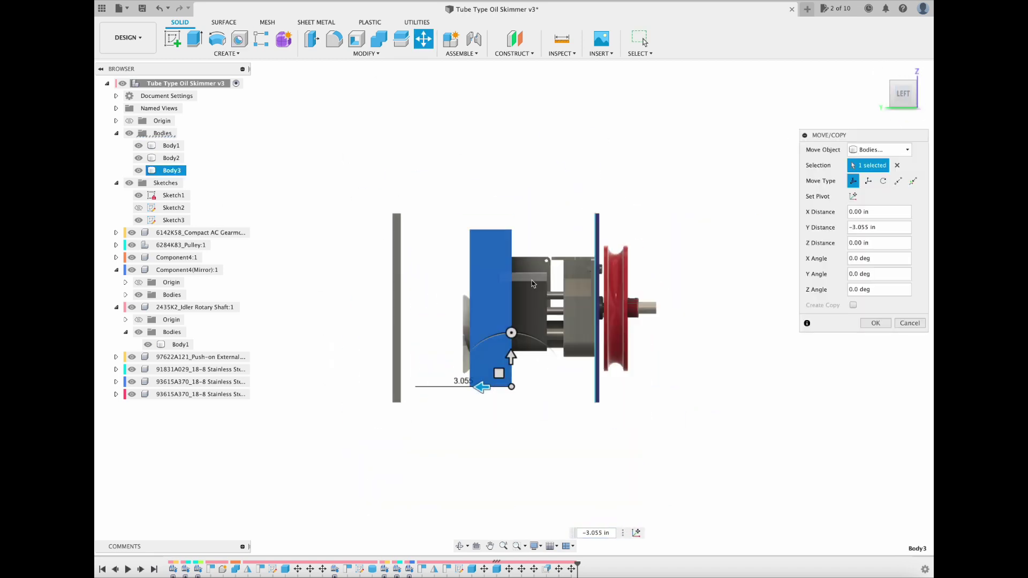
left_click_drag(903, 100, 865, 114)
left_click(876, 322)
Step: Extend the 5 in box body with Press Pull until it encloses the gearmotor up to the mounting plate
left_click(440, 365)
key("q")
left_click(899, 98)
left_click_drag(495, 324, 590, 311)
scroll(597, 329, "up", 8)
left_click(872, 200)
Step: Move the box body sideways clear of the gearmotor and shell it from its front face with an inside thickness of 0.125 in
left_click(885, 75)
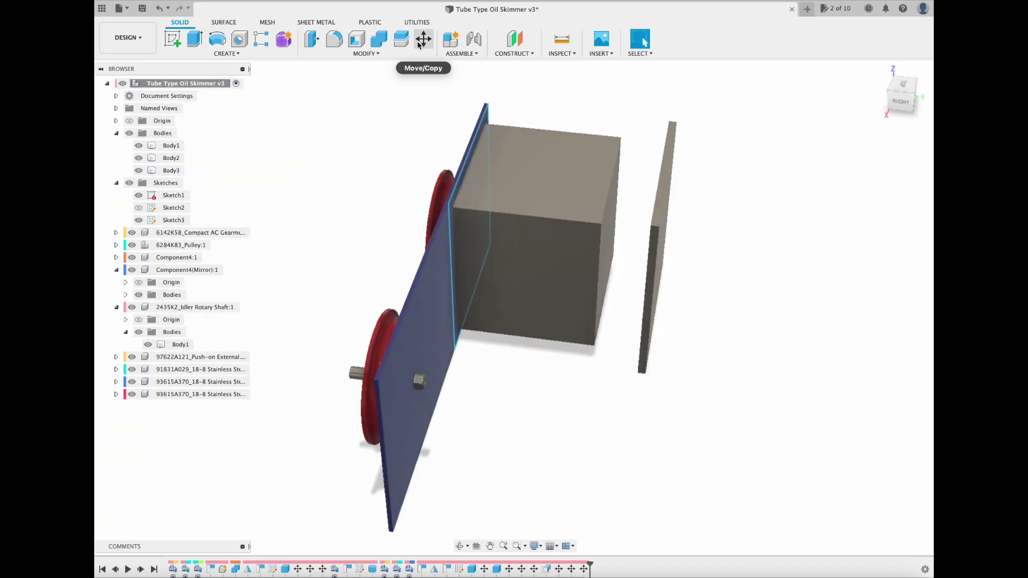
left_click(423, 41)
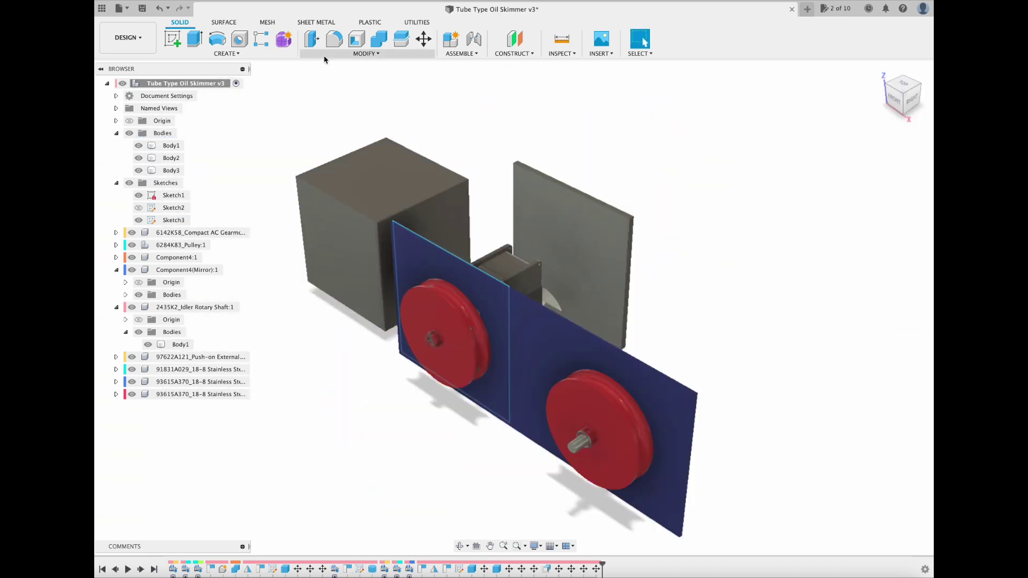
left_click(356, 38)
left_click(336, 298)
type(".")
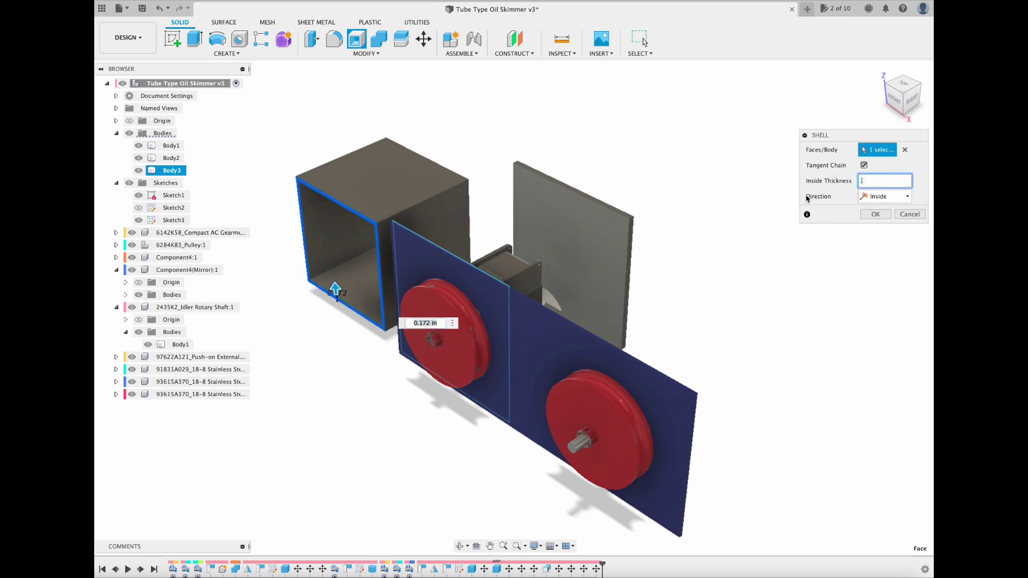
type("125")
key("Return")
Step: Move the shelled box body back over the gearmotor behind the mounting plate
mouse_move(904, 99)
left_mouse_down()
mouse_move(921, 93)
mouse_move(810, 97)
mouse_move(846, 32)
mouse_move(898, 149)
mouse_move(721, 230)
mouse_move(825, 121)
mouse_move(888, 94)
left_mouse_up()
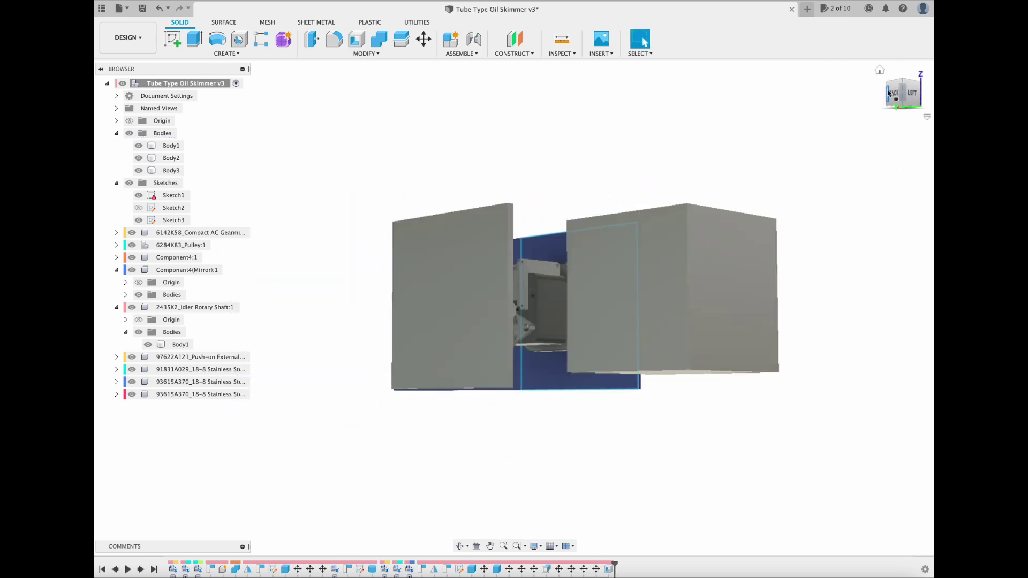
left_click(903, 93)
left_click(424, 39)
left_click(321, 299)
left_click_drag(343, 273, 494, 308)
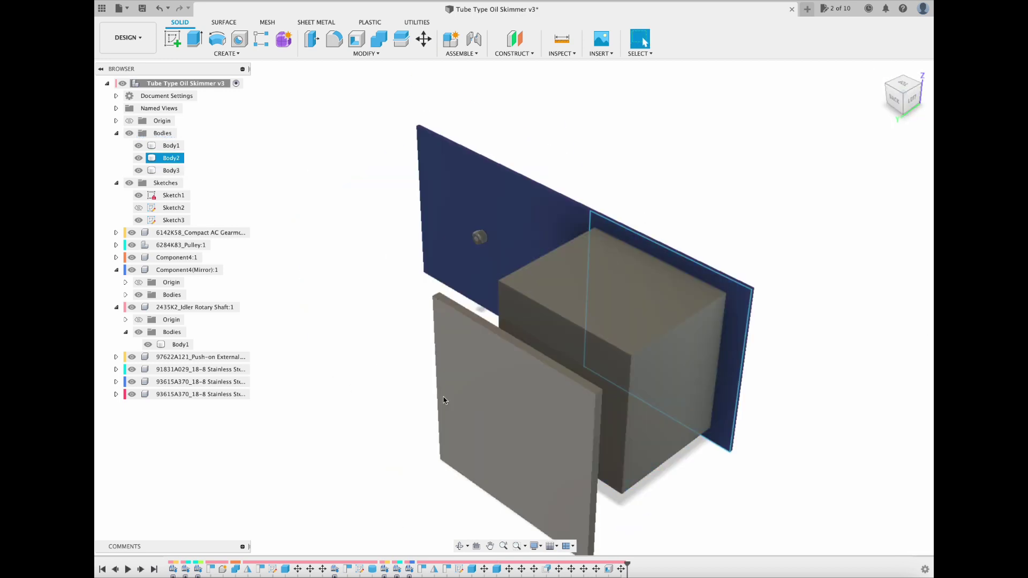
Step: Move the larger plate body sideways so it clears the back of the shelled box
key("m")
key("Escape")
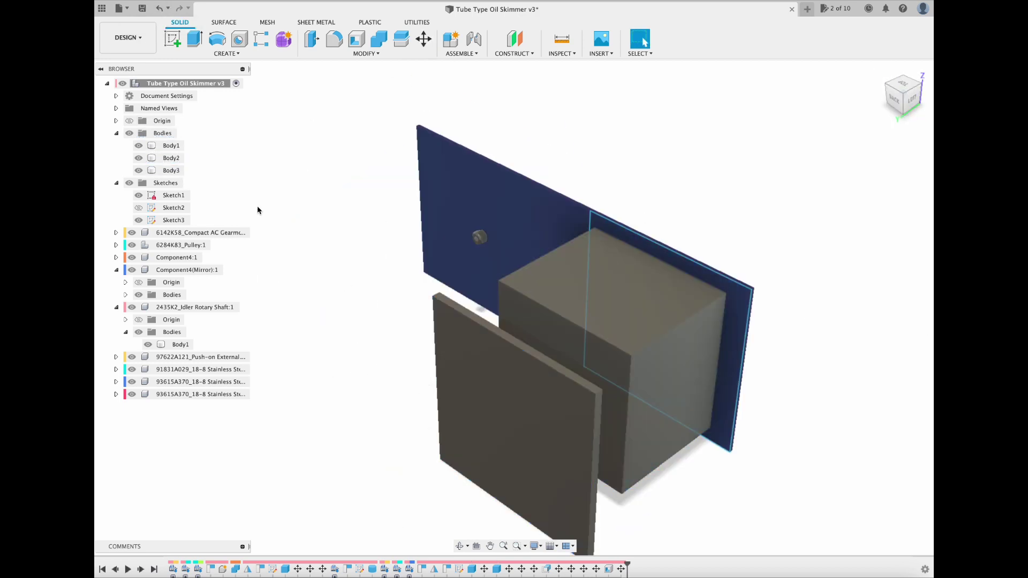
left_click(535, 417)
key("m")
scroll(554, 434, "down", 3)
left_click_drag(552, 506, 394, 428)
key("Return")
Step: Cut a 2.75 in by 2.75 in opening into the shelled box's back face at the fan with the Box tool
left_click(894, 98)
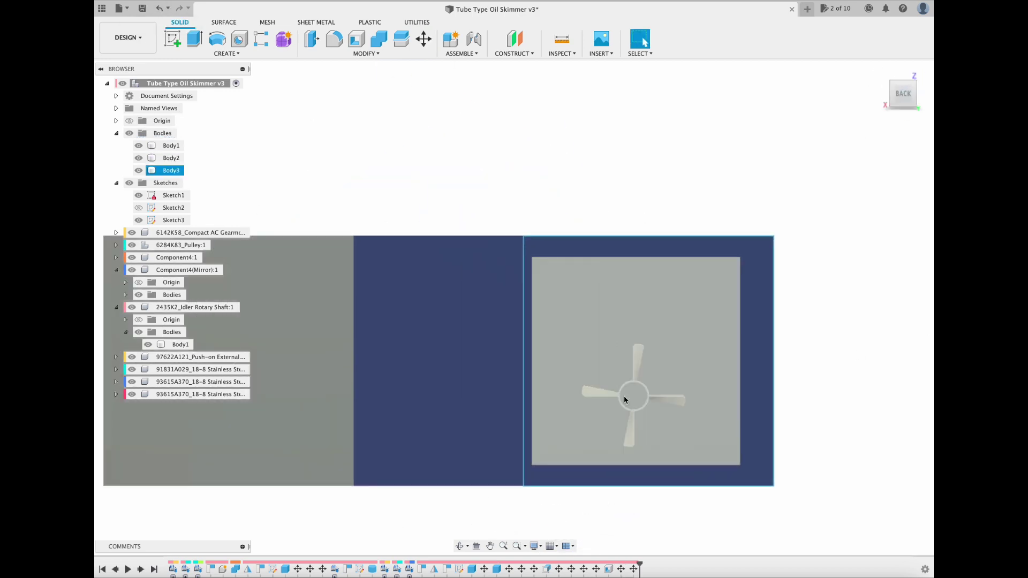
left_click(225, 54)
left_click(184, 211)
left_click(582, 338)
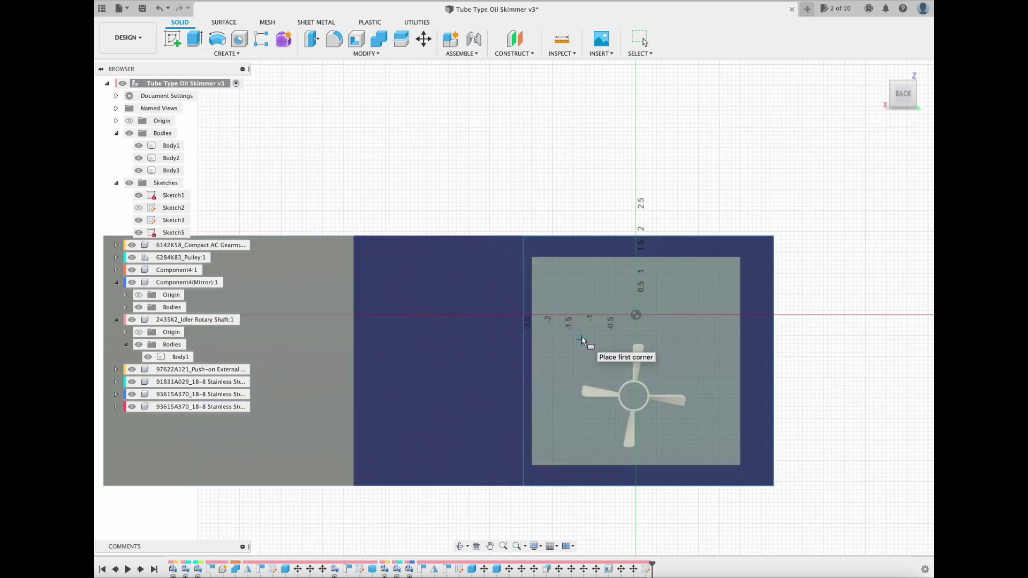
left_click(690, 453)
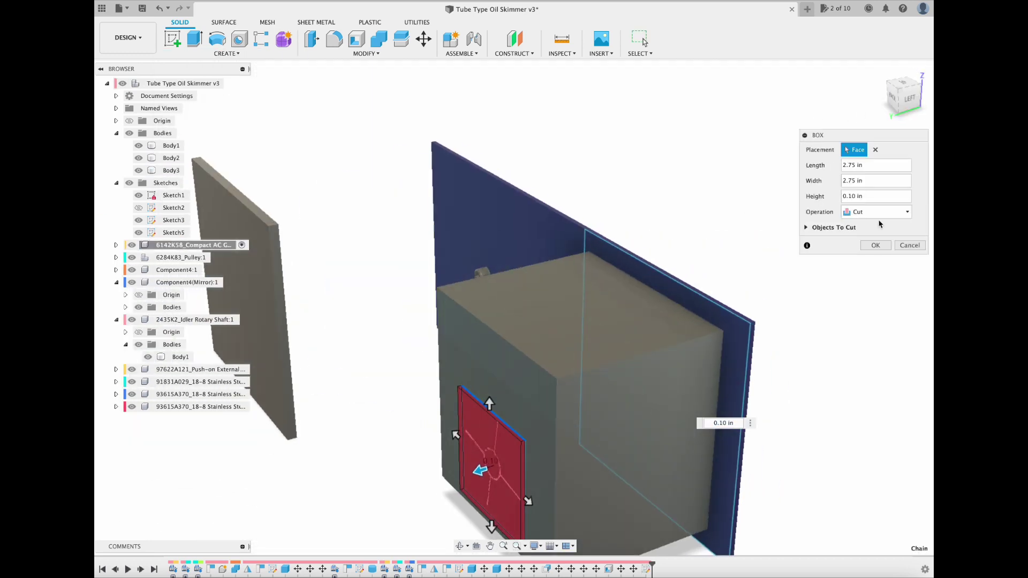
key("Return")
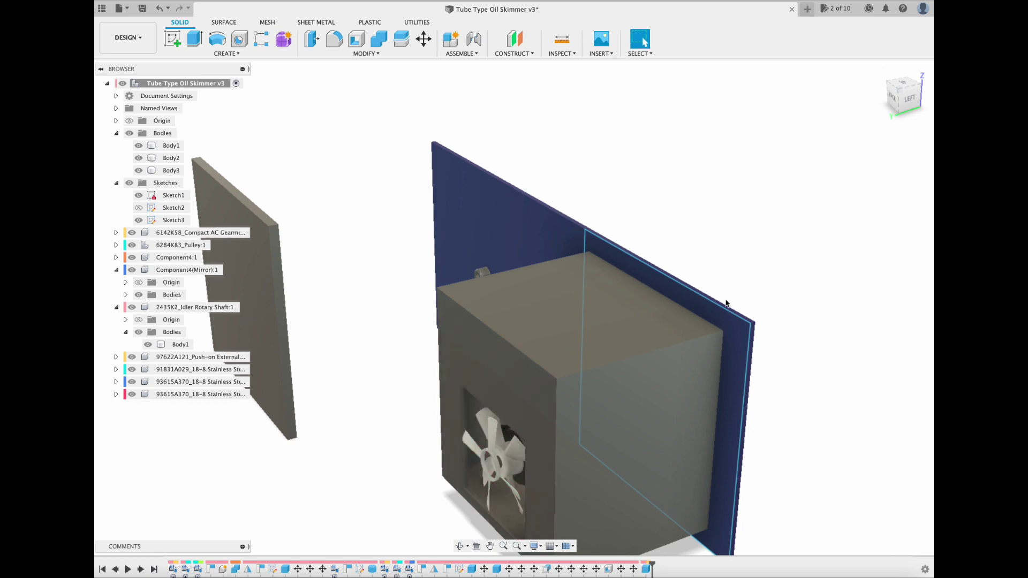
Step: Undo the fan opening cut and move the shelled box body 5.438 in along Y, away from the gearmotor
left_click_drag(904, 96, 929, 92)
left_click(227, 53)
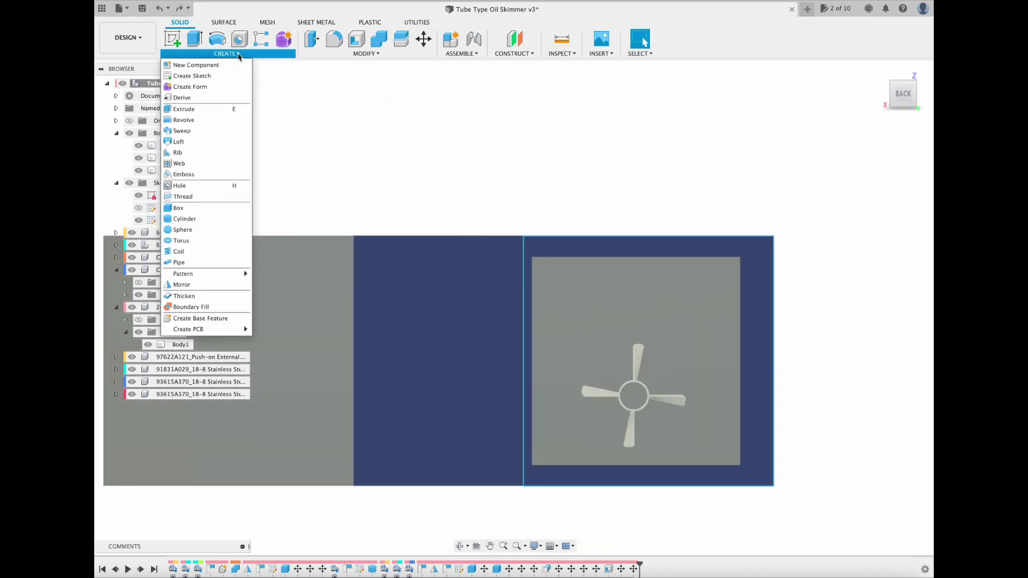
mouse_move(396, 48)
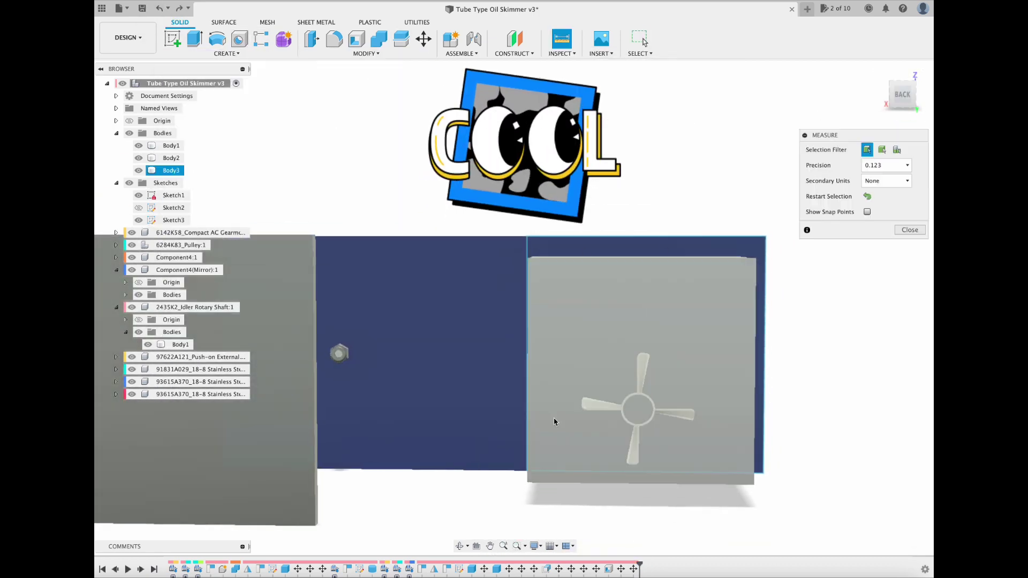
middle_click_drag(792, 160, 823, 127, "shift")
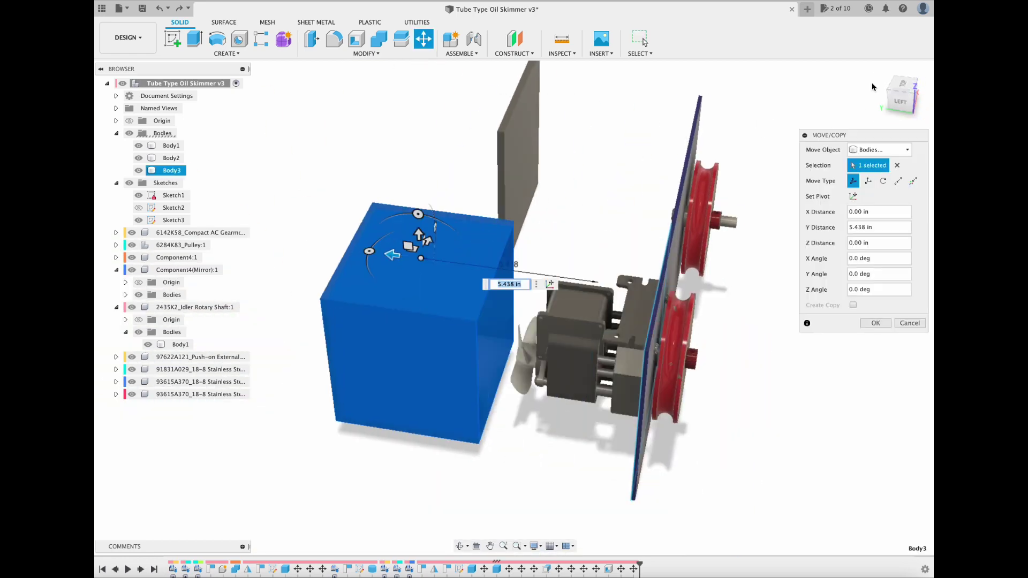
Step: Search the McMaster-Carr catalog for vents and insert the 1667T73 surface mount enclosure louver
type("vents")
key("Return")
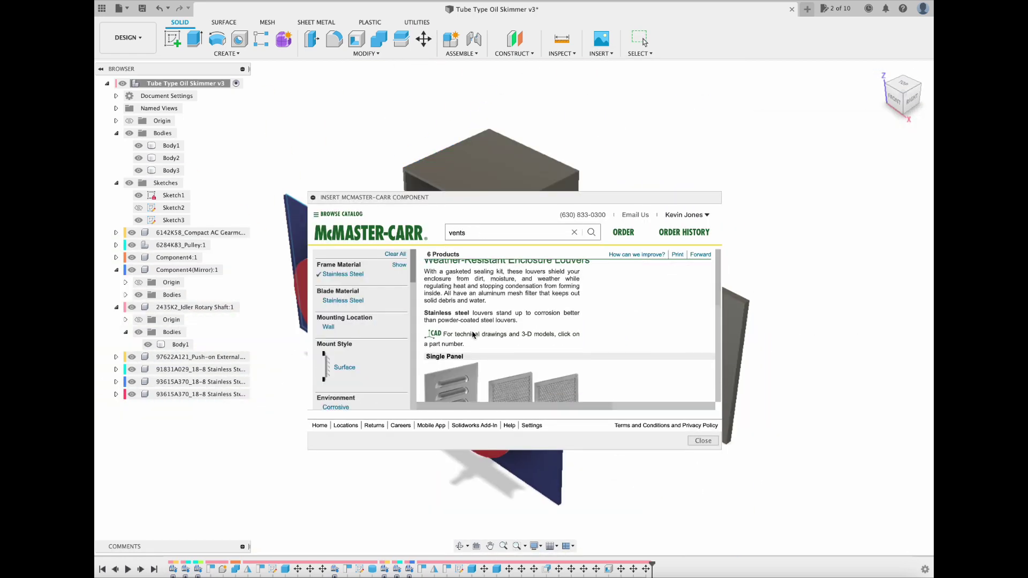
scroll(473, 353, "down", 5)
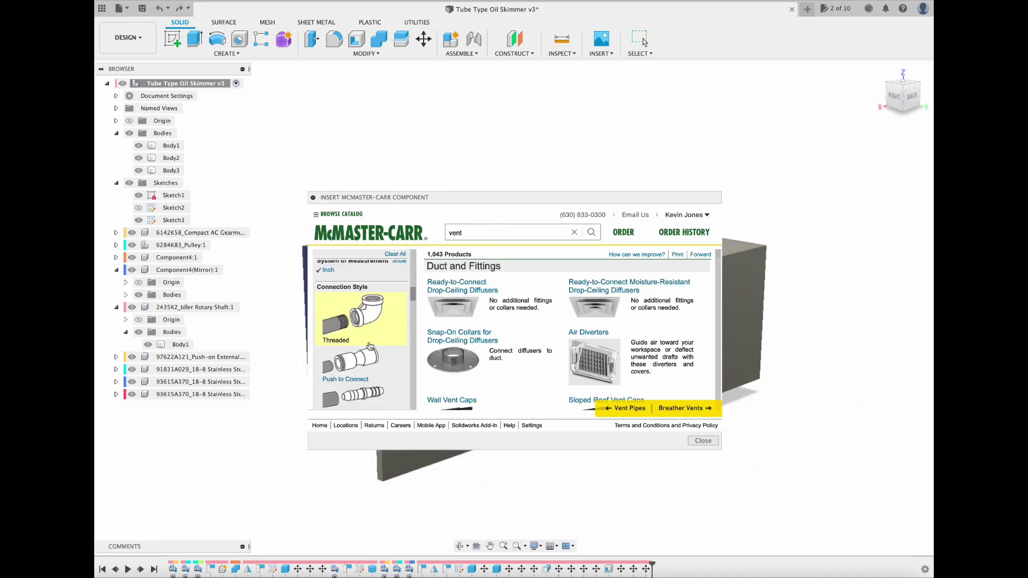
scroll(498, 347, "down", 5)
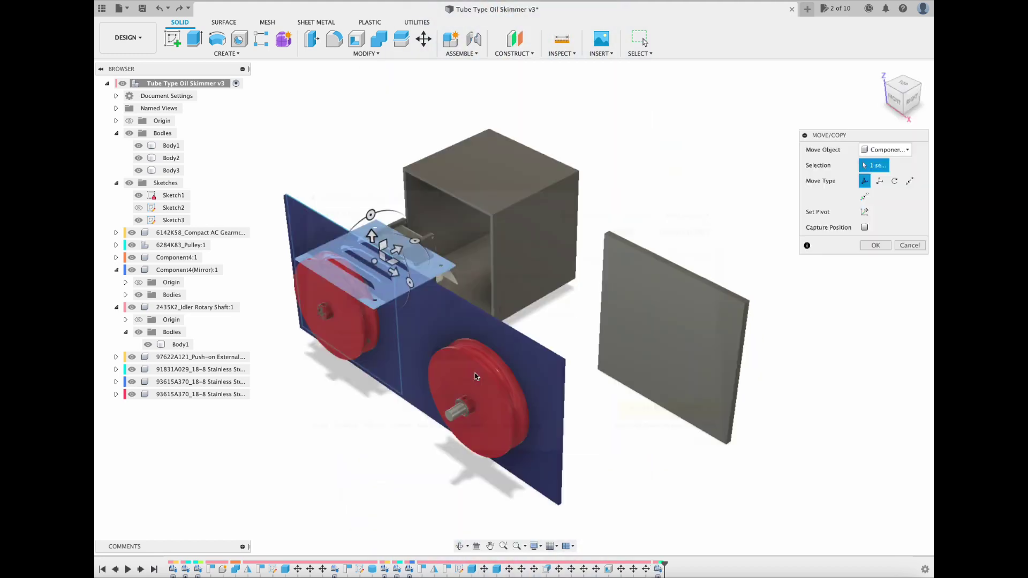
Step: Turn the inserted louver upright and position it against the back face of the shelled box
left_click_drag(396, 249, 584, 140)
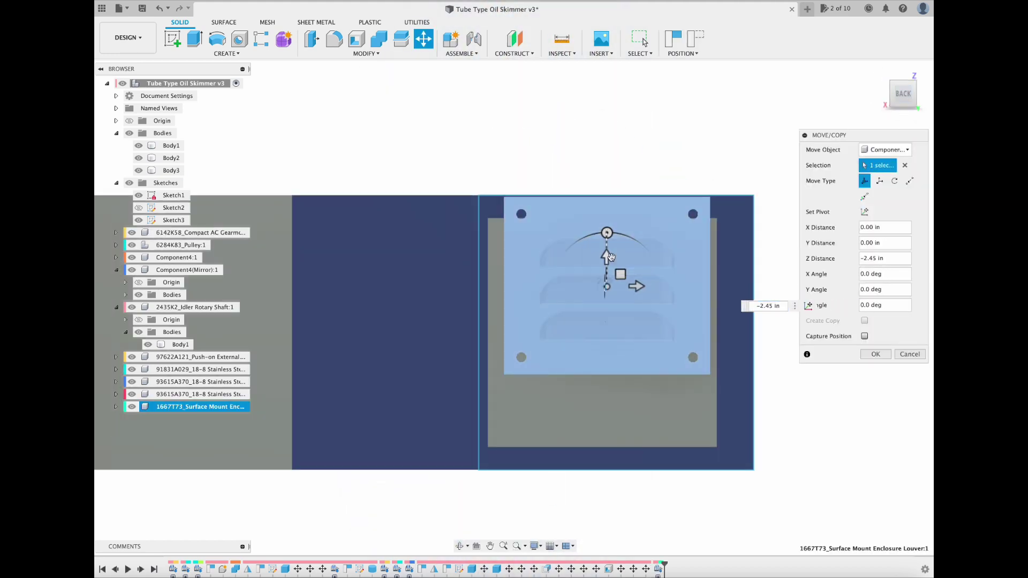
left_click_drag(605, 265, 601, 324)
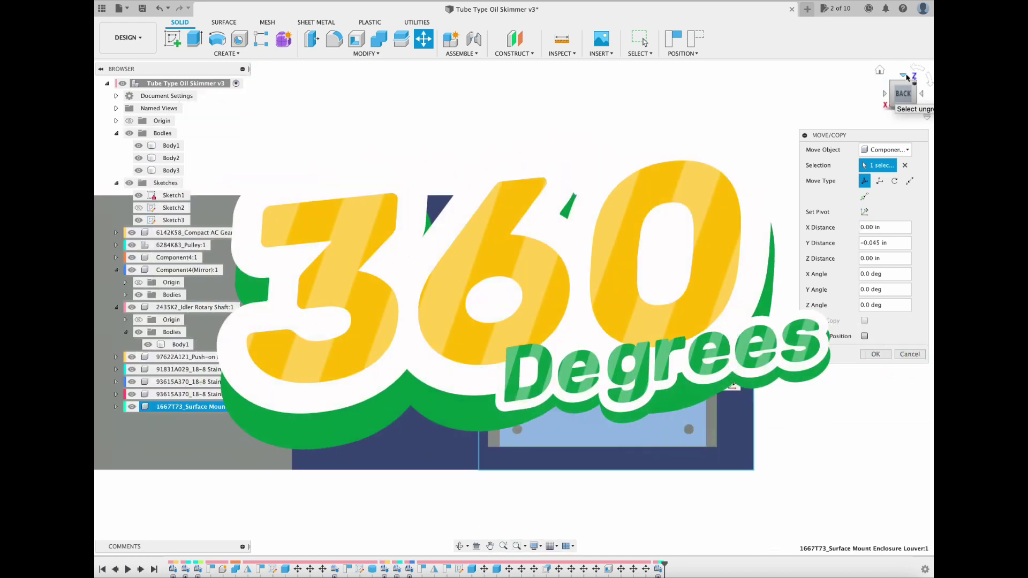
left_click(904, 77)
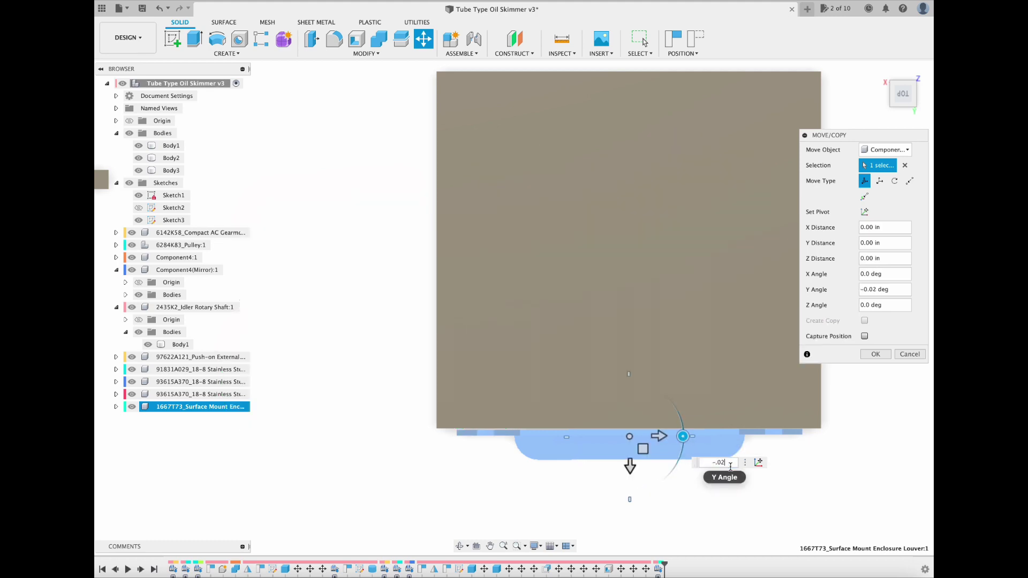
left_click(875, 354)
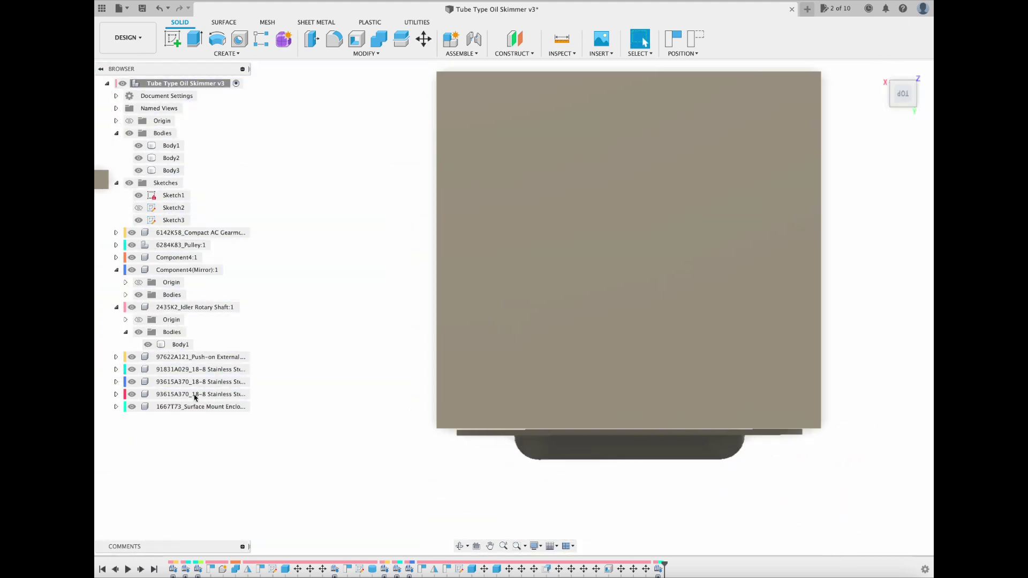
Step: Replace the inserted louver with the 1667T38 surface mount enclosure louver and turn it 180 degrees behind the shelled box
key("m")
key("Escape")
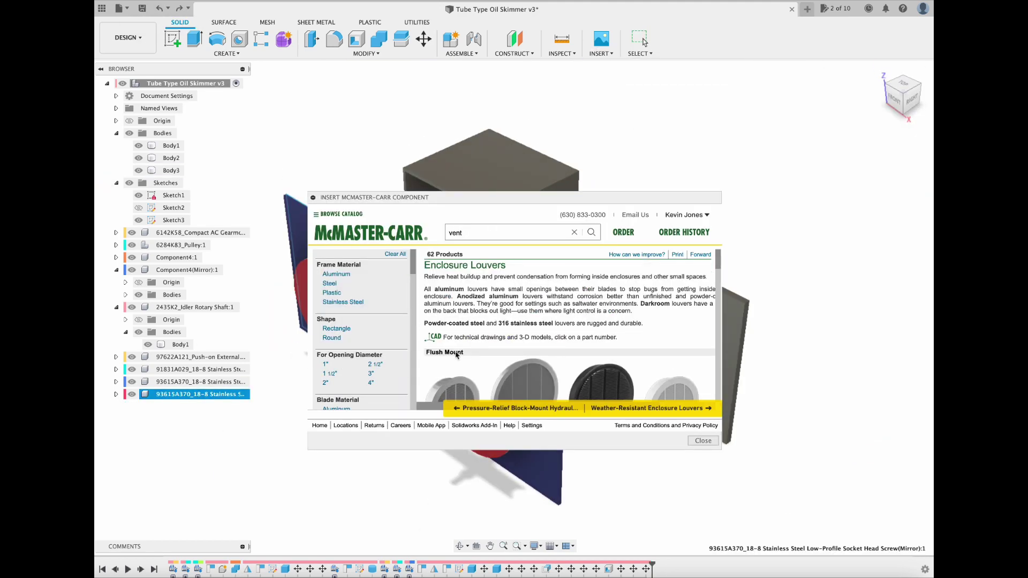
scroll(520, 360, "down", 1)
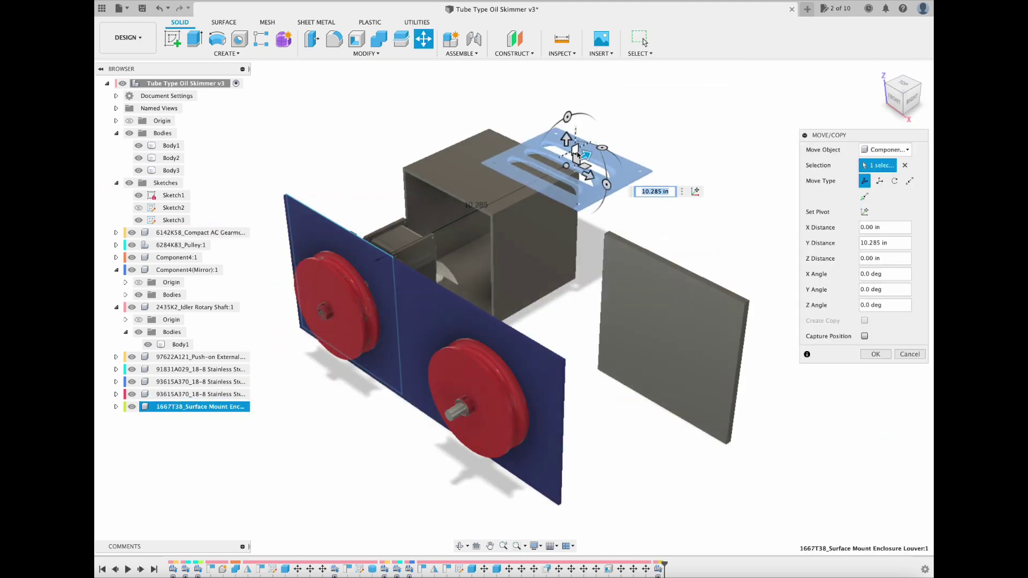
left_click(912, 100)
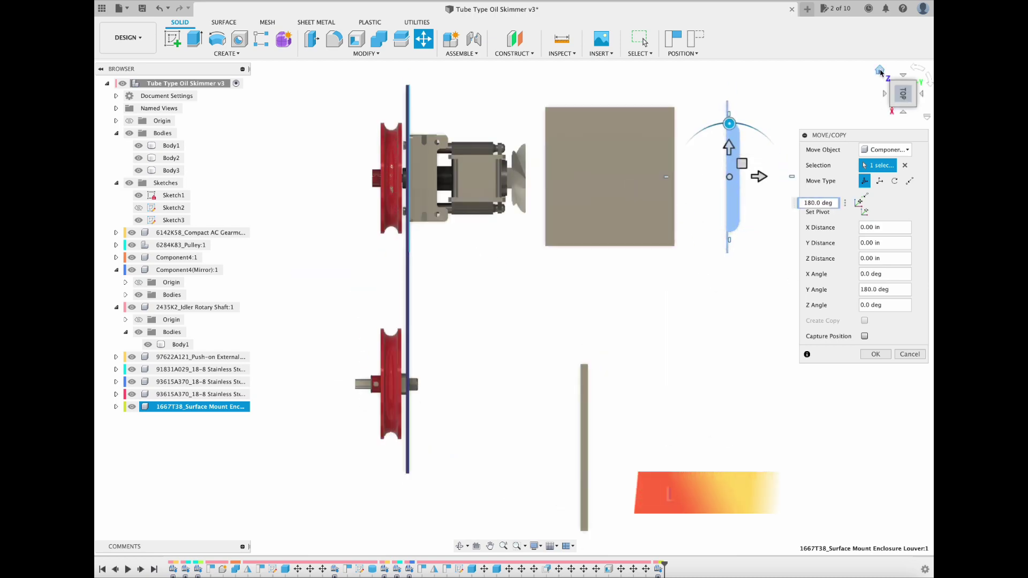
left_click(927, 94)
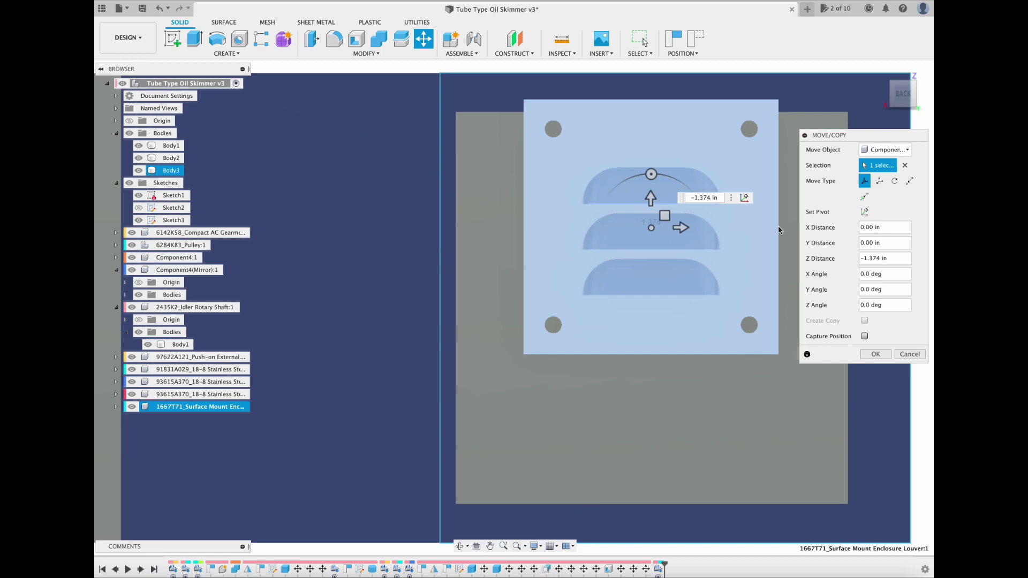
Step: Lower the 1667T71 louver to the lower part of the shelled box's back face and give the box the blue appearance
left_click_drag(650, 199, 666, 360)
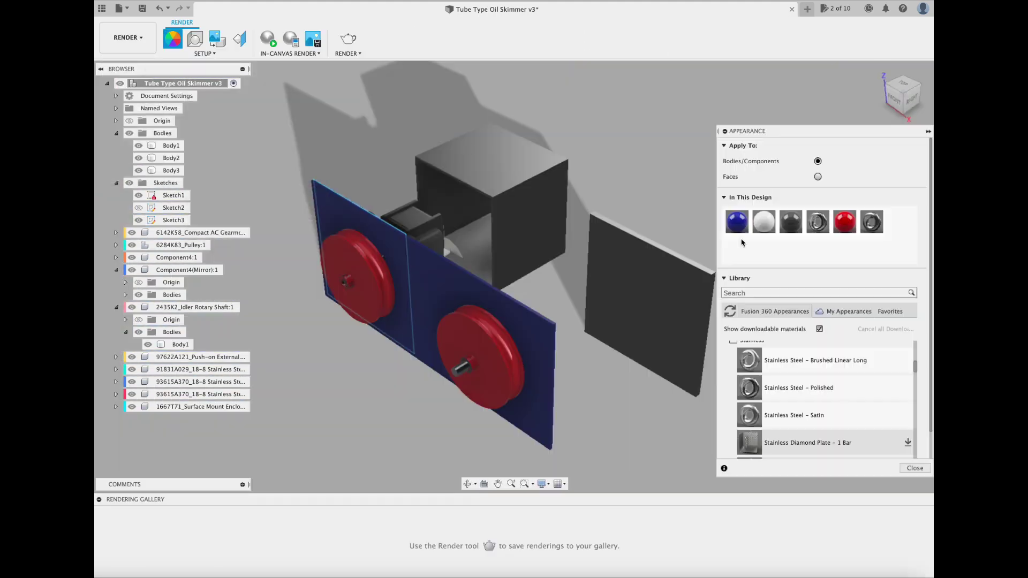
left_click_drag(737, 221, 492, 182)
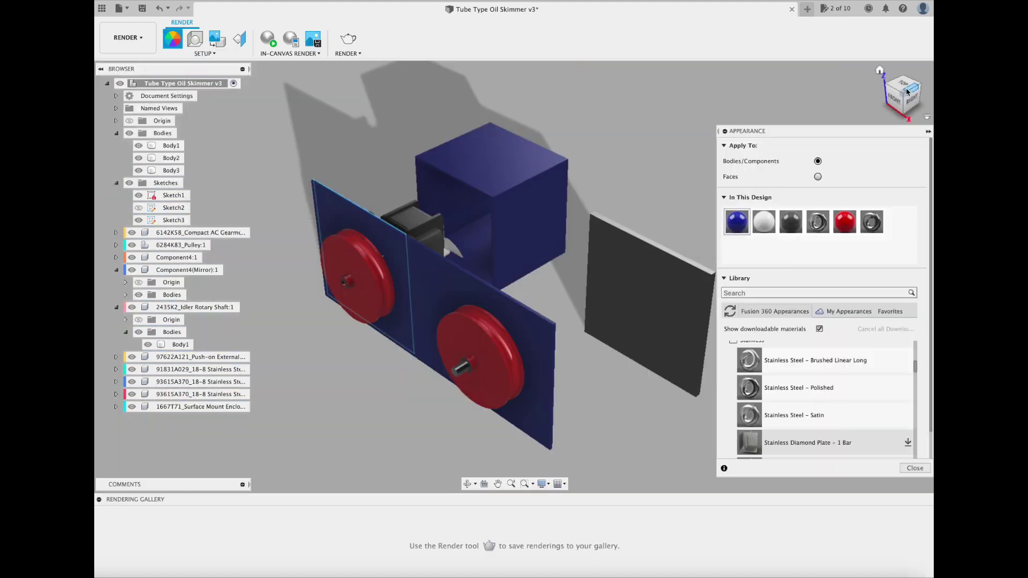
Step: Return to the Design workspace and cut a 3 in by 3 in opening into the shelled box's back wall with the Box tool
left_click(128, 37)
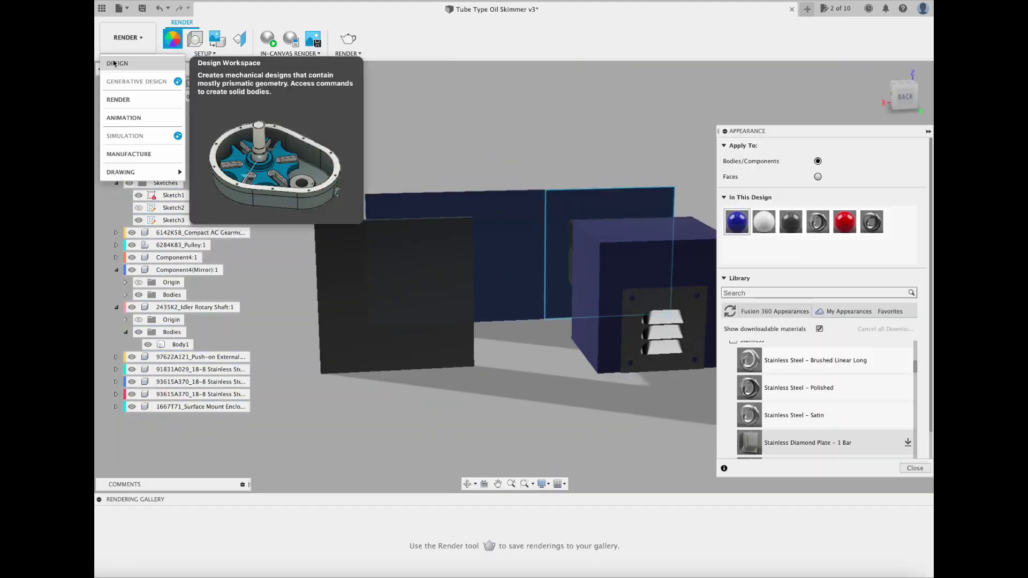
left_click(129, 64)
middle_click_drag(696, 214, 466, 186, "shift")
scroll(465, 186, "up", 5)
left_click(227, 53)
left_click(178, 208)
left_click(314, 353)
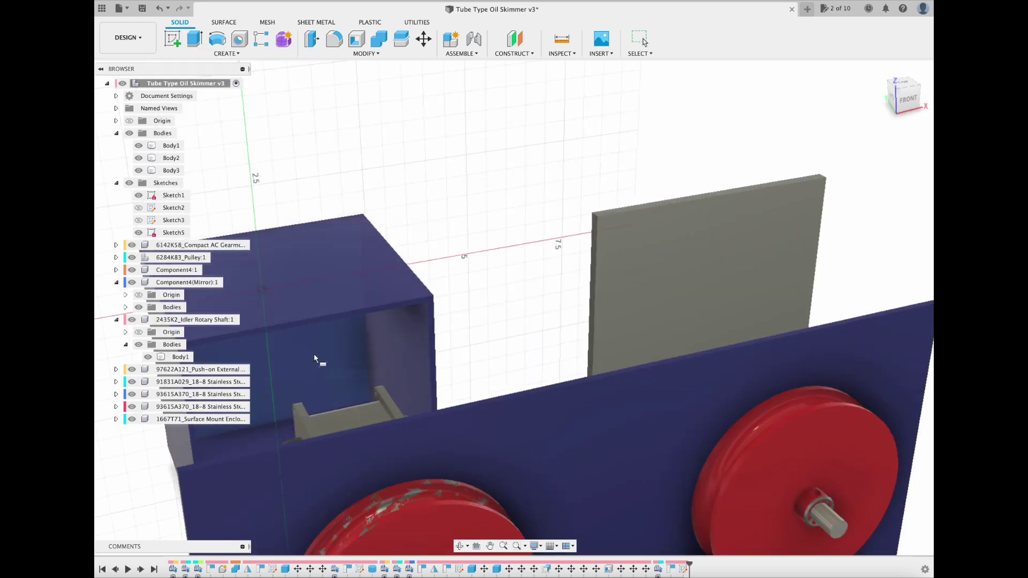
left_click_drag(905, 97, 892, 110)
type("3")
key("Tab")
type("3")
key("Return")
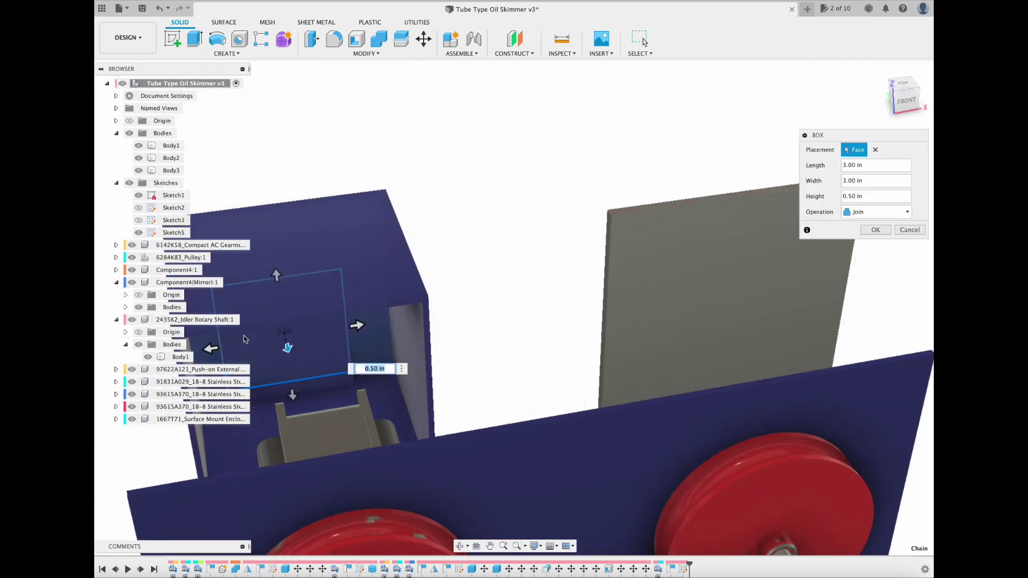
left_click(875, 245)
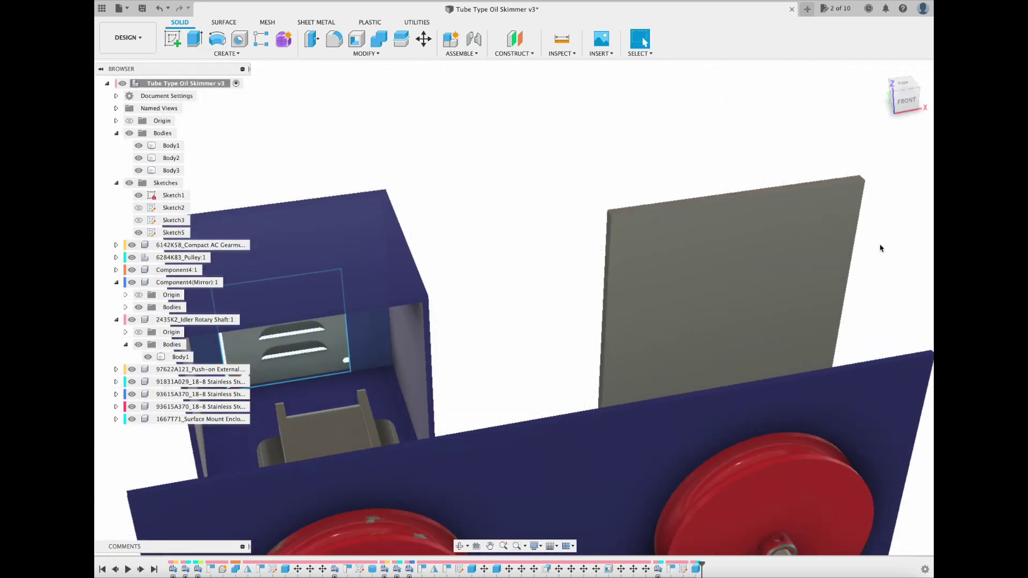
Step: Move the louver about 0.01 in sideways on the back face toward the opening's exposed edge
left_click(892, 84)
left_click(892, 84)
middle_click_drag(642, 412, 903, 98, "shift")
left_click(903, 98)
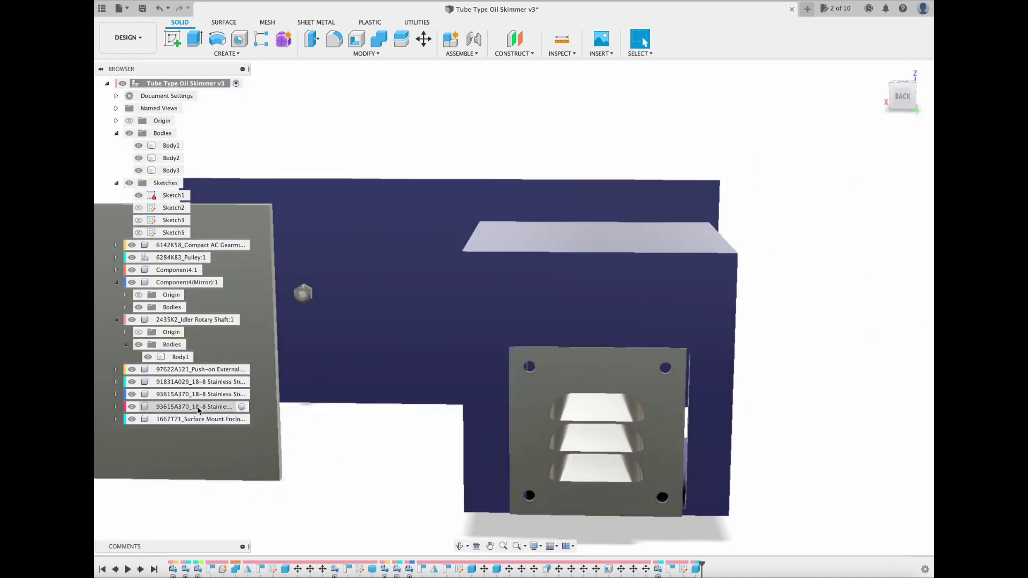
left_click(188, 419)
left_click_drag(559, 460, 570, 460)
left_click(875, 323)
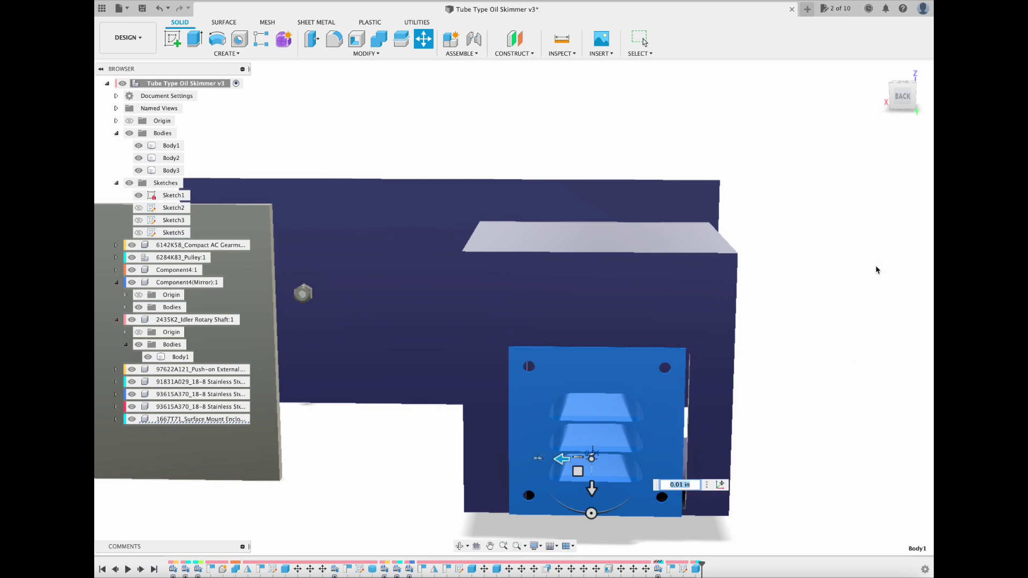
Step: Undo the 3 in opening and move the shelled box and louver sideways, clear of the gearmotor
mouse_move(874, 269)
middle_mouse_down("shift")
mouse_move(684, 120)
mouse_move(646, 119)
middle_mouse_up("shift")
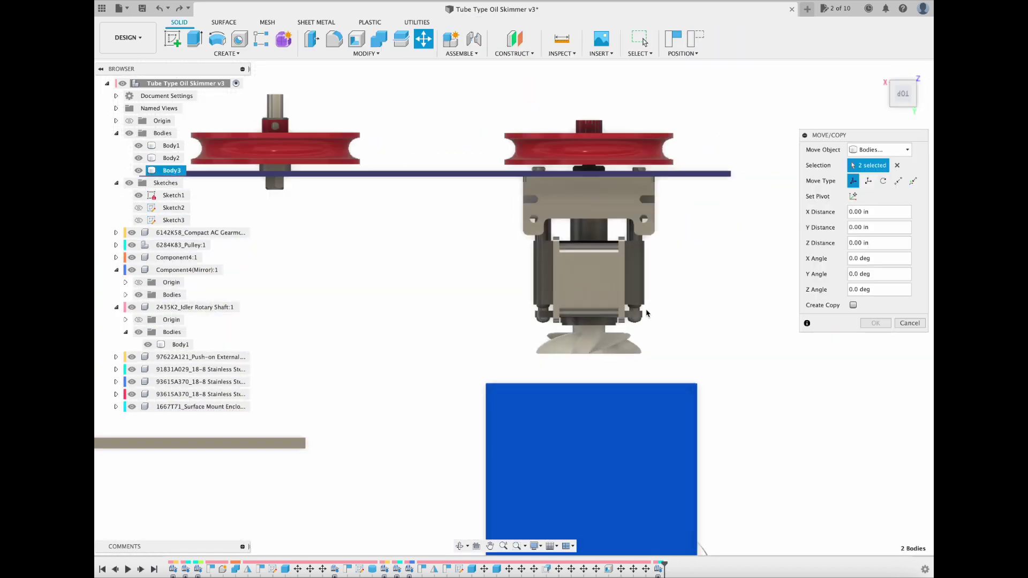
scroll(632, 343, "down", 5)
left_click_drag(567, 406, 716, 406)
left_click(875, 323)
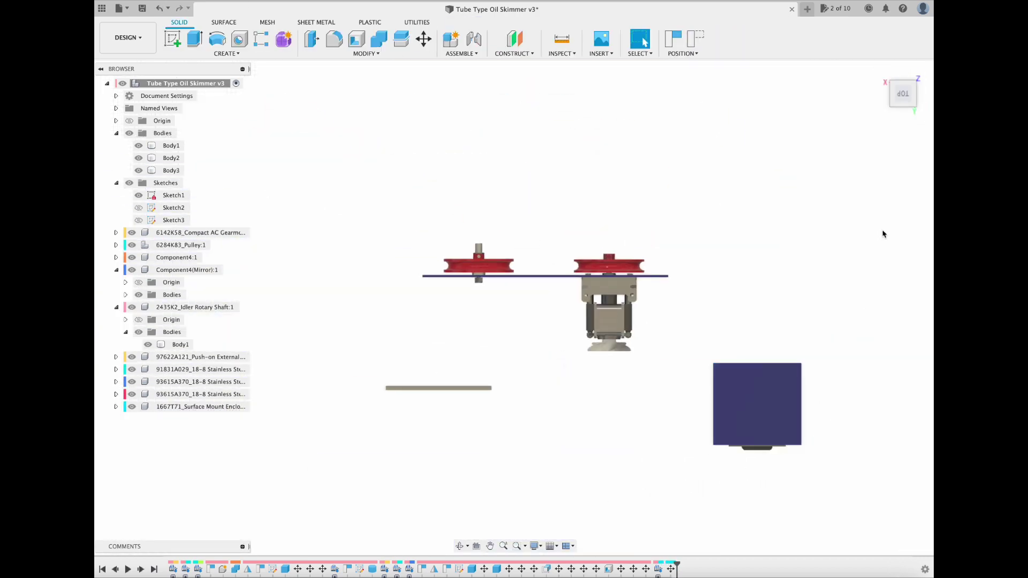
Step: Sketch a vertical and a horizontal centre line across the box's inner back face and convert them to construction lines
left_click(902, 74)
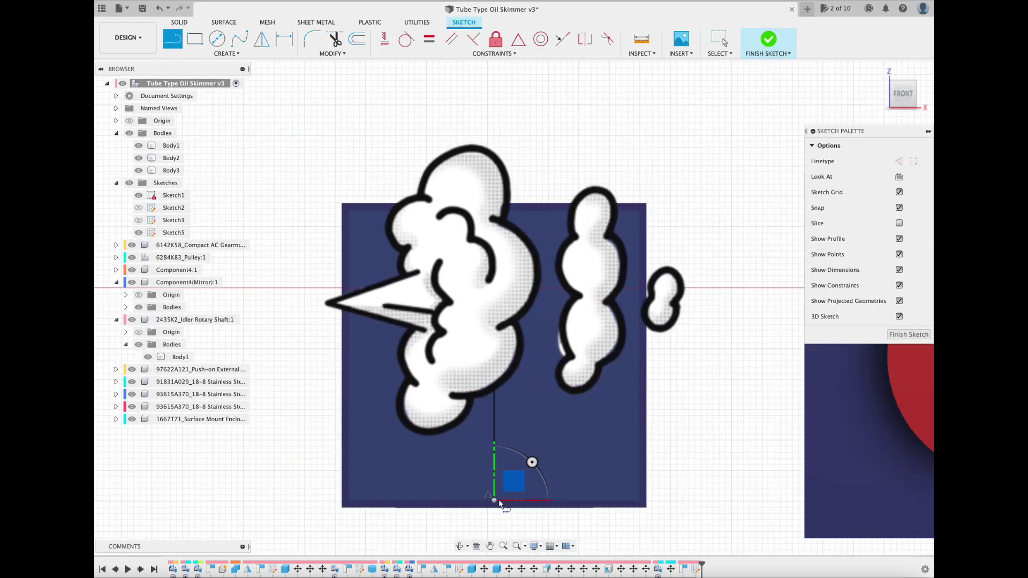
key("ctrl+a")
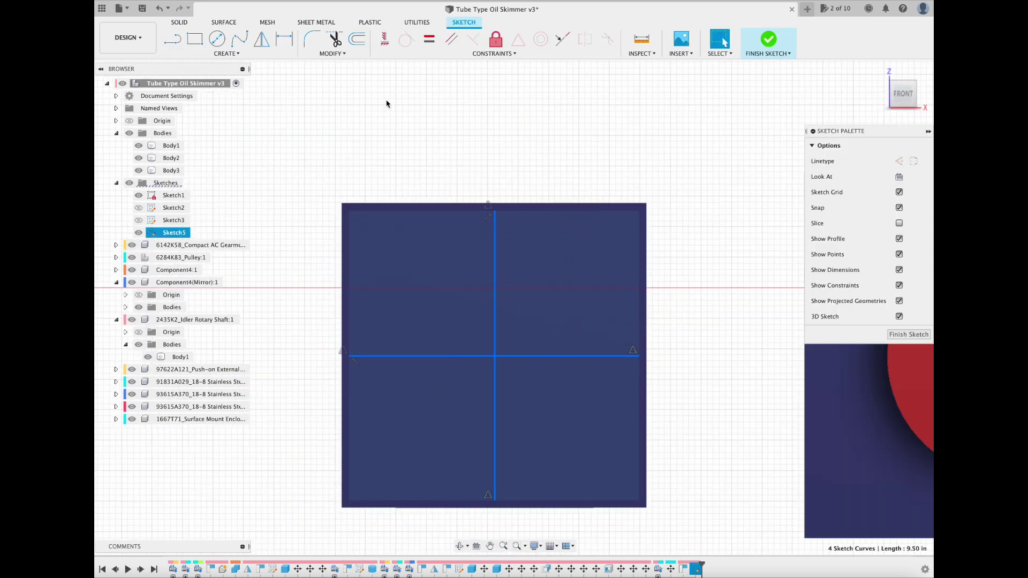
left_click(897, 163)
Step: Draw a 1.75 in by 1.75 in center rectangle where the construction lines cross and try to constrain its bottom edge
key("r")
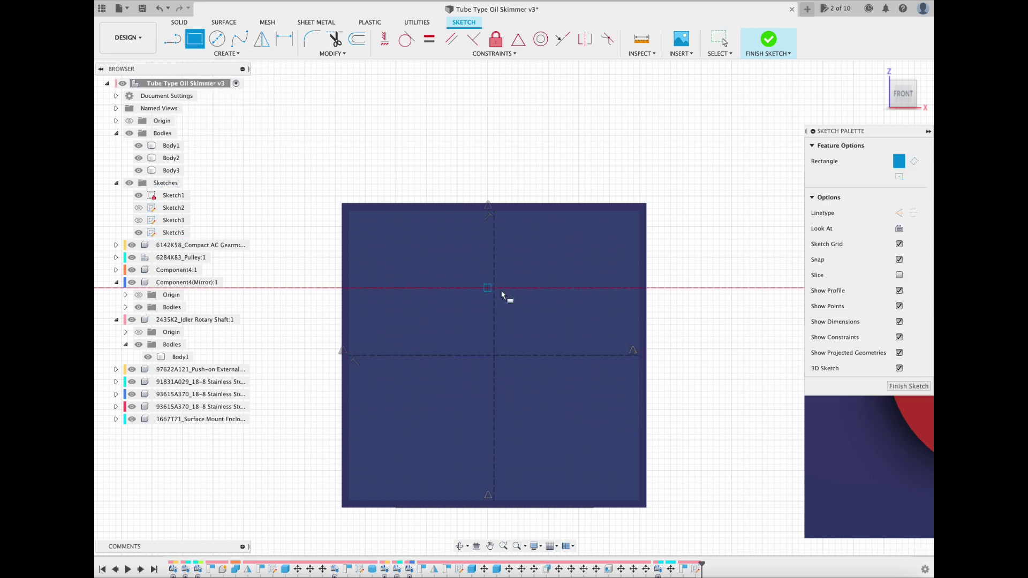
type("1.75")
key("Tab")
type("1.75")
key("Return")
key("Escape")
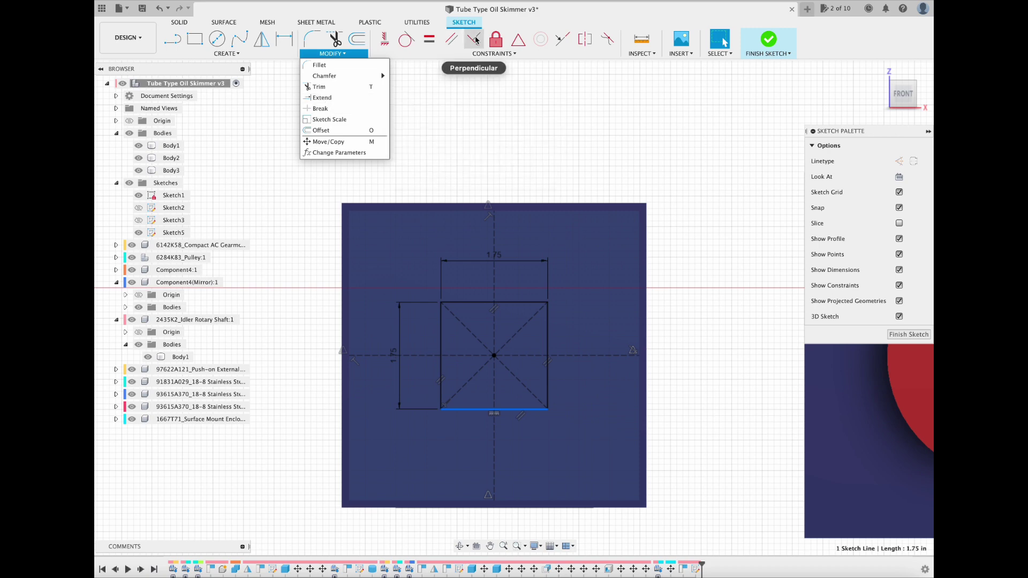
left_click(495, 54)
left_click(400, 147)
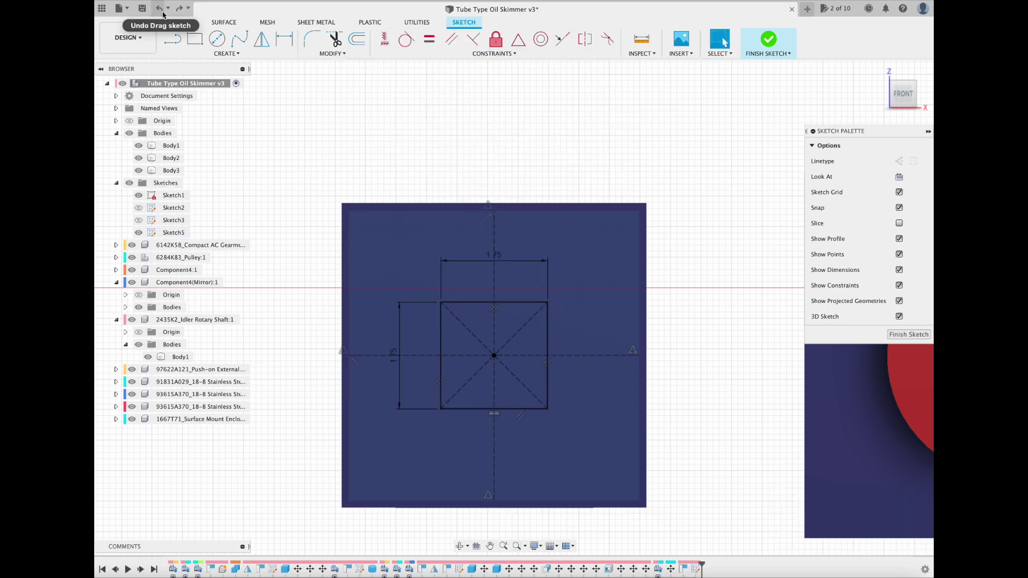
Step: Dimension the base line 1.00 in to each side of the vertical centre line, draw a 2 in by 2 in square on it and finish the sketch
type("1.5")
key("Return")
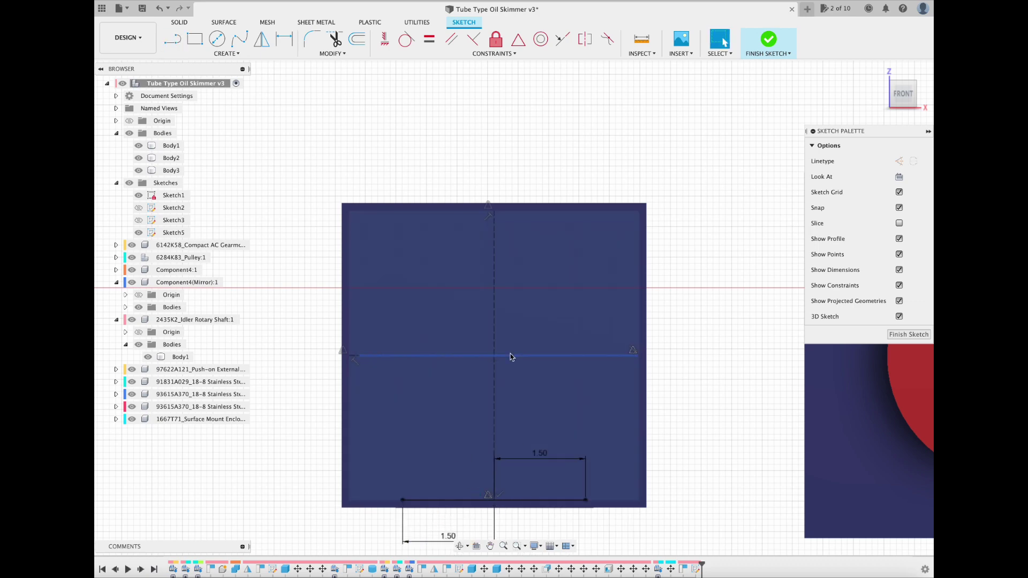
double_click(448, 536)
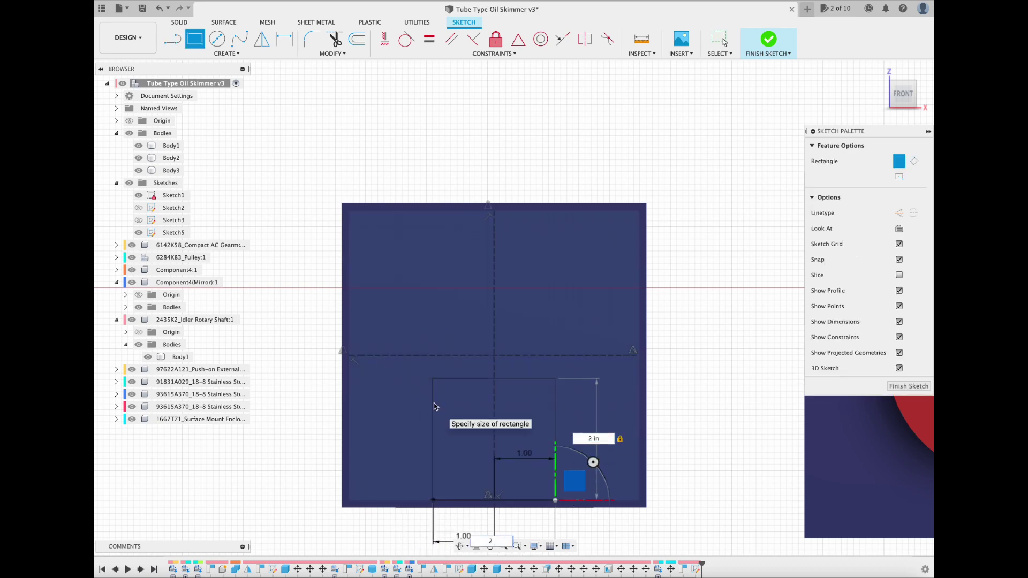
key("Return")
left_click(769, 39)
Step: Extrude the 2 in square through the box's back wall to cut the vent opening behind the louver
left_click(312, 39)
left_click(495, 441)
left_click_drag(498, 429, 560, 423)
mouse_move(899, 98)
left_mouse_down()
mouse_move(716, 123)
mouse_move(905, 254)
left_mouse_up()
key("Return")
Step: Search the McMaster-Carr catalog for self-tapping screws and look through the high-strength 410 stainless steel hex head drilling screws
left_click(888, 96)
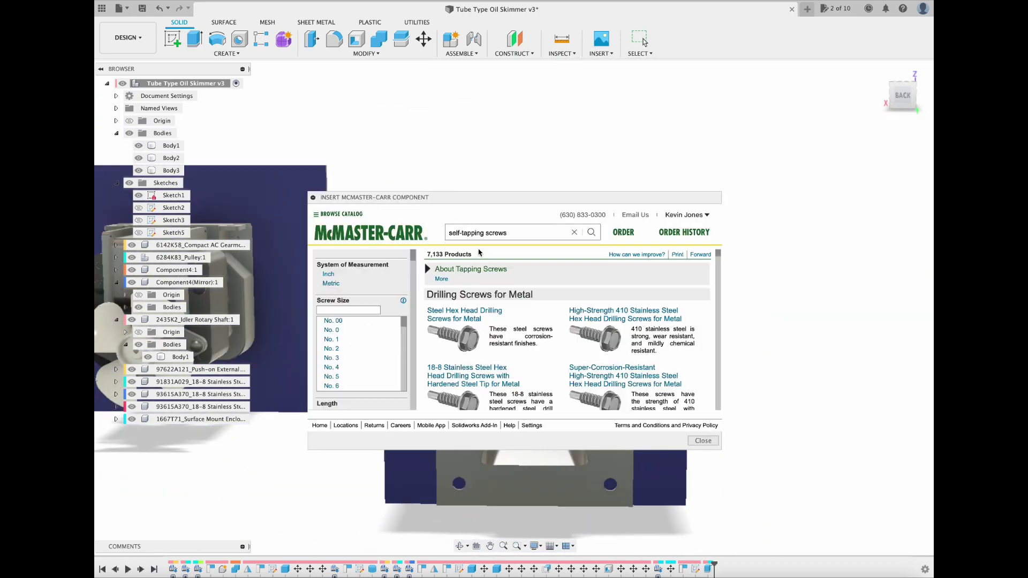
left_click(596, 294)
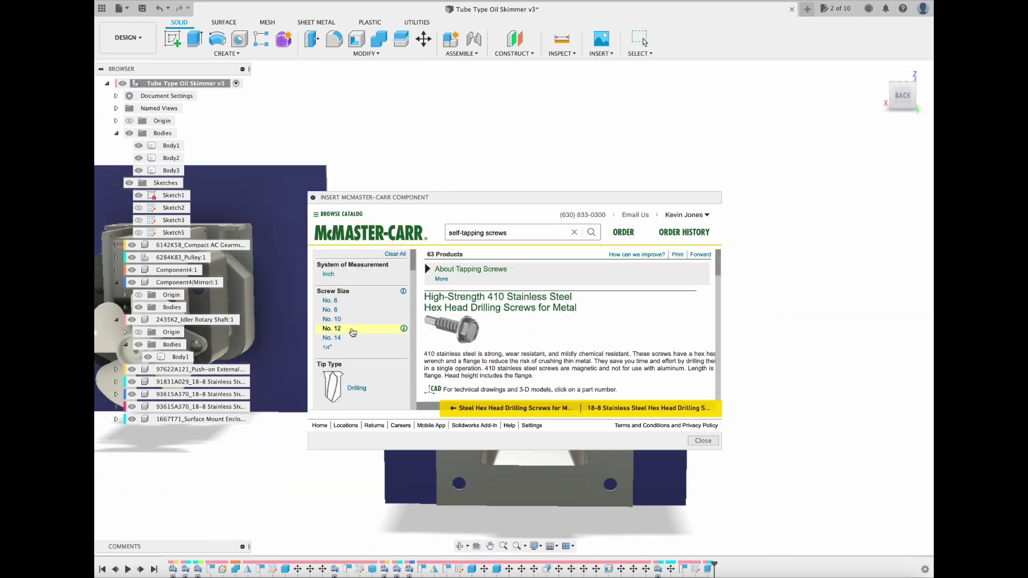
scroll(433, 337, "down", 3)
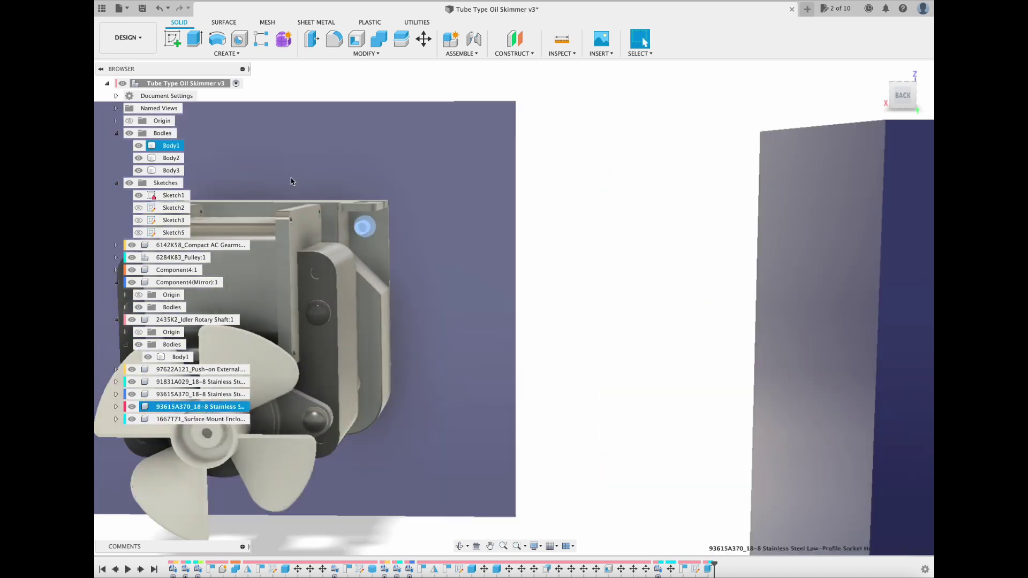
Step: Copy the 93615A370 socket head screw from the gearmotor bracket and place the copy in one of the louver's upper corner holes
left_click(412, 53)
left_click(423, 38)
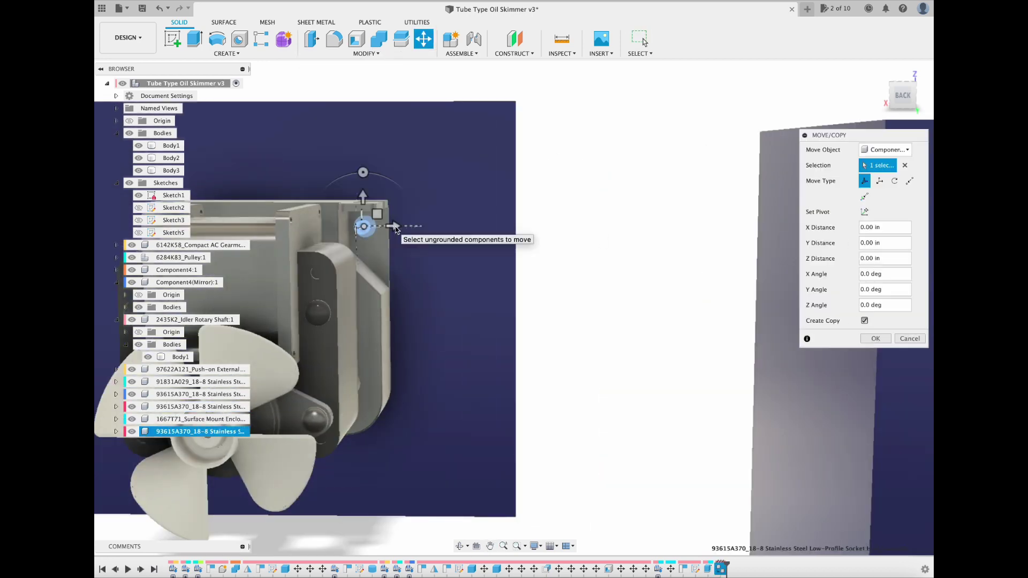
scroll(367, 230, "up", 5)
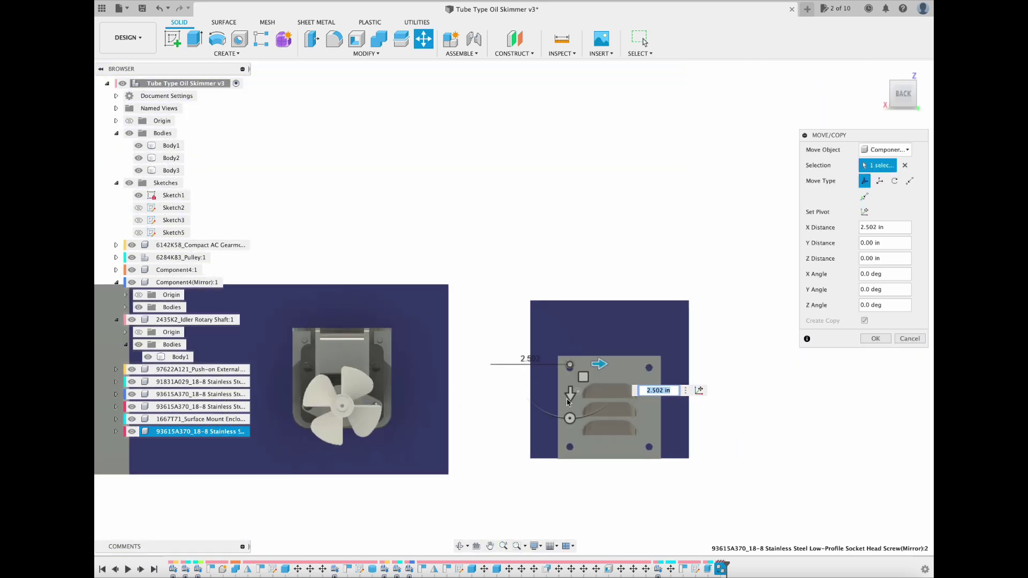
left_click_drag(570, 399, 569, 402)
scroll(584, 368, "up", 6)
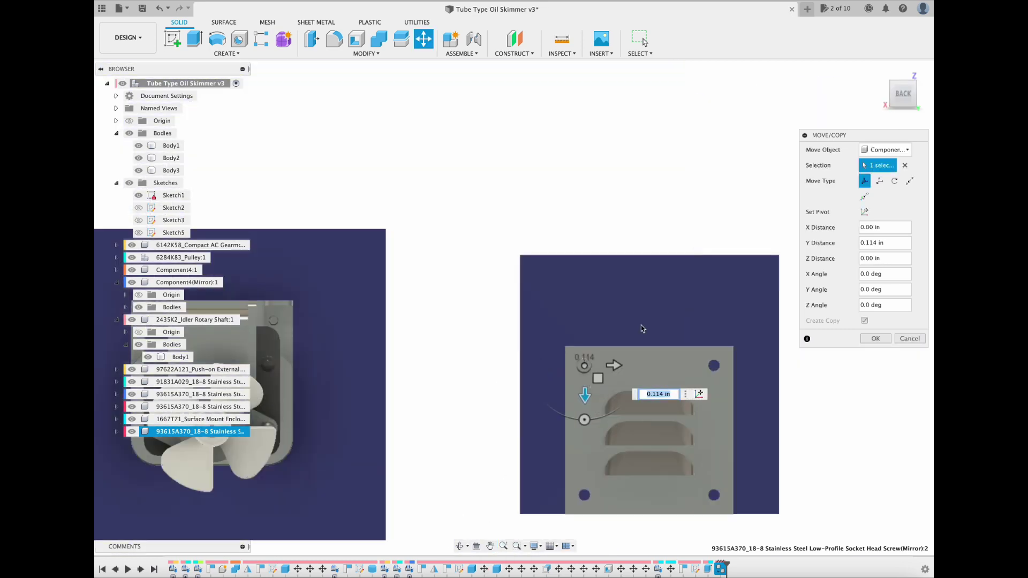
left_click_drag(903, 95, 874, 105)
left_click(901, 95)
left_click(875, 339)
Step: Mirror the louver screw, move the mirrored copy 13.99 in along Z, and align it with the louver's other upper hole
key("ctrl+v")
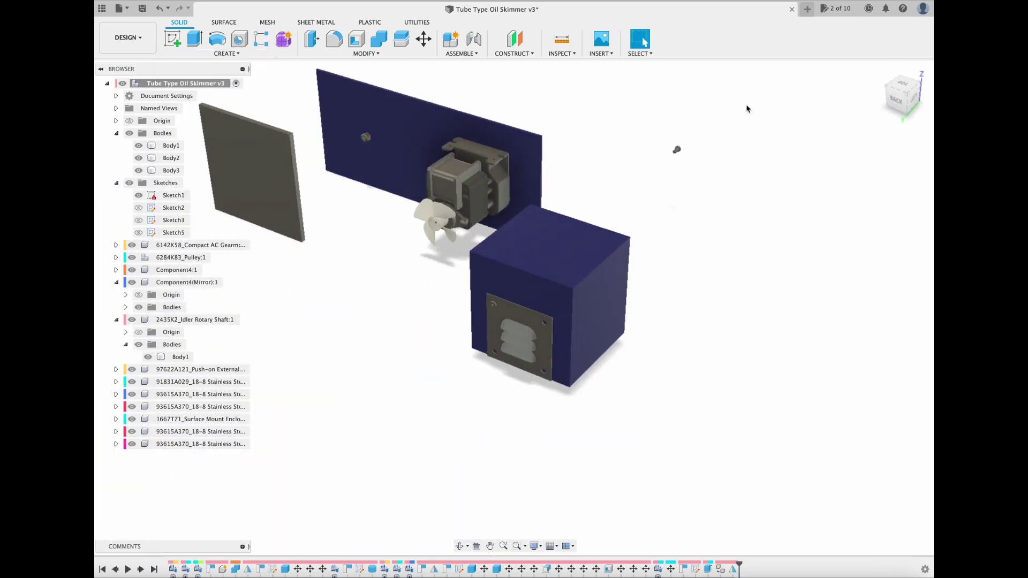
left_click(423, 40)
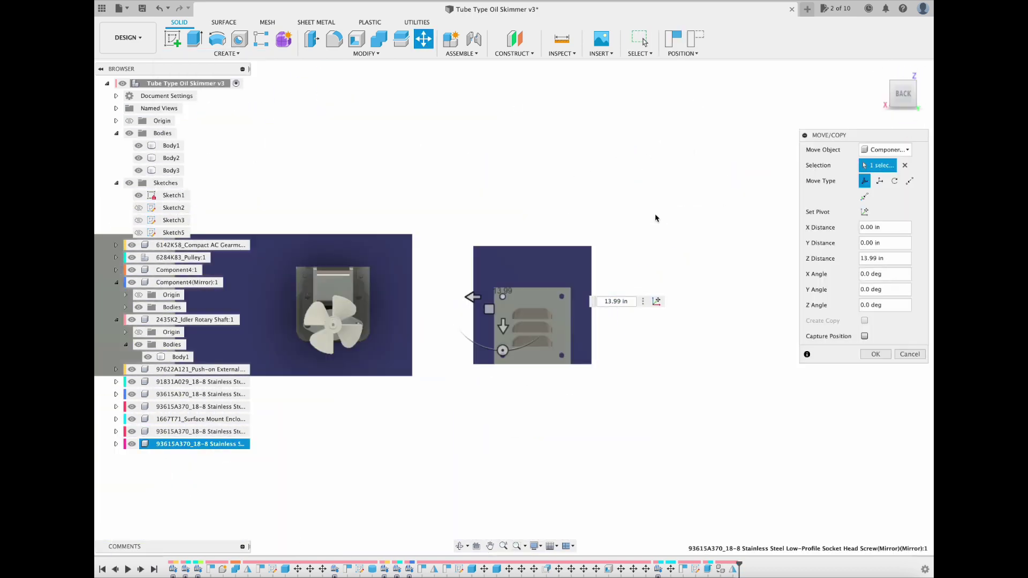
scroll(614, 303, "up", 5)
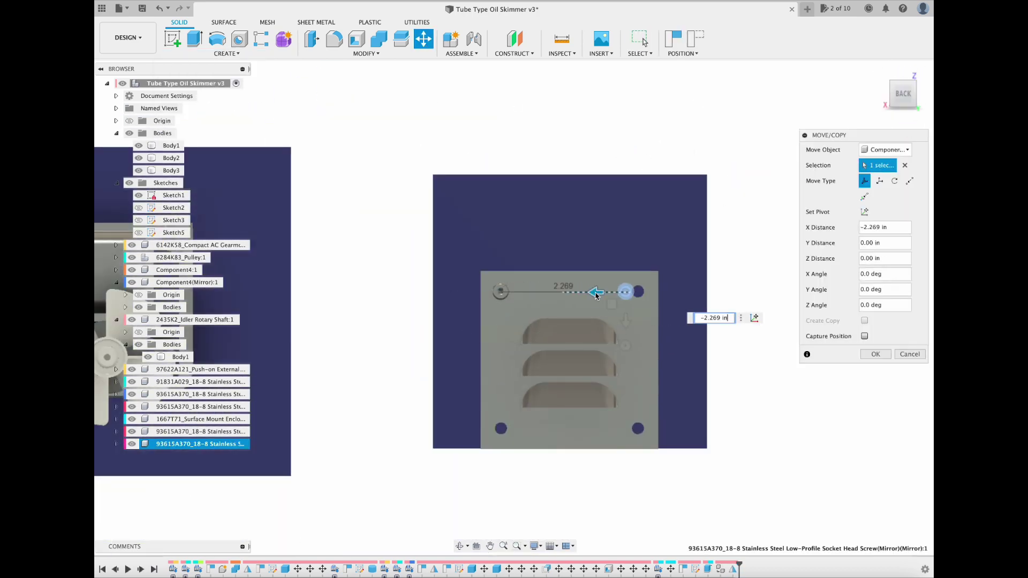
middle_click_drag(614, 303, 657, 164, "shift")
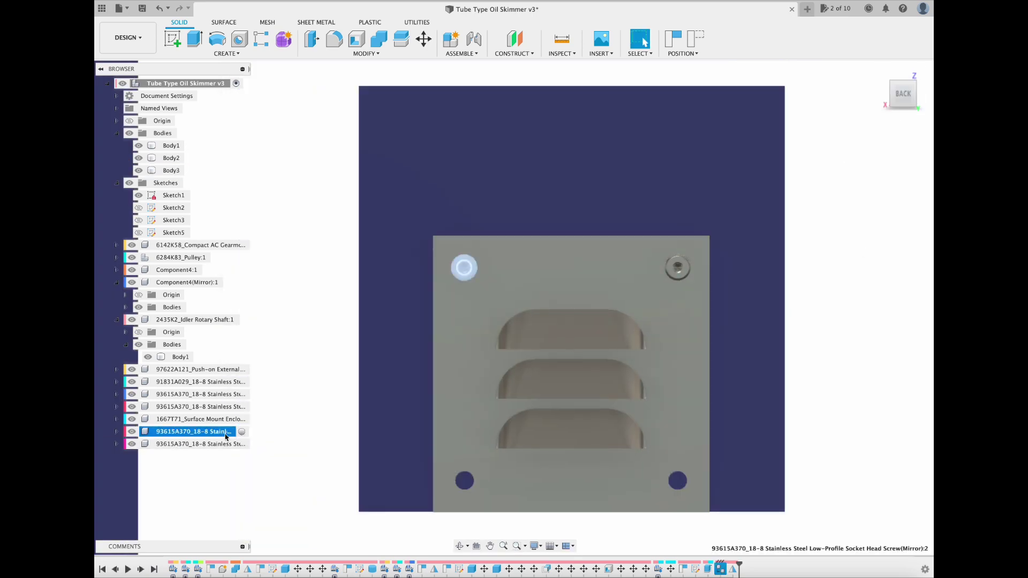
Step: Copy both upper louver screws and move the copies down into the louver's two lower corner holes
left_click(198, 432, "shift")
left_click(366, 53)
left_click(424, 40)
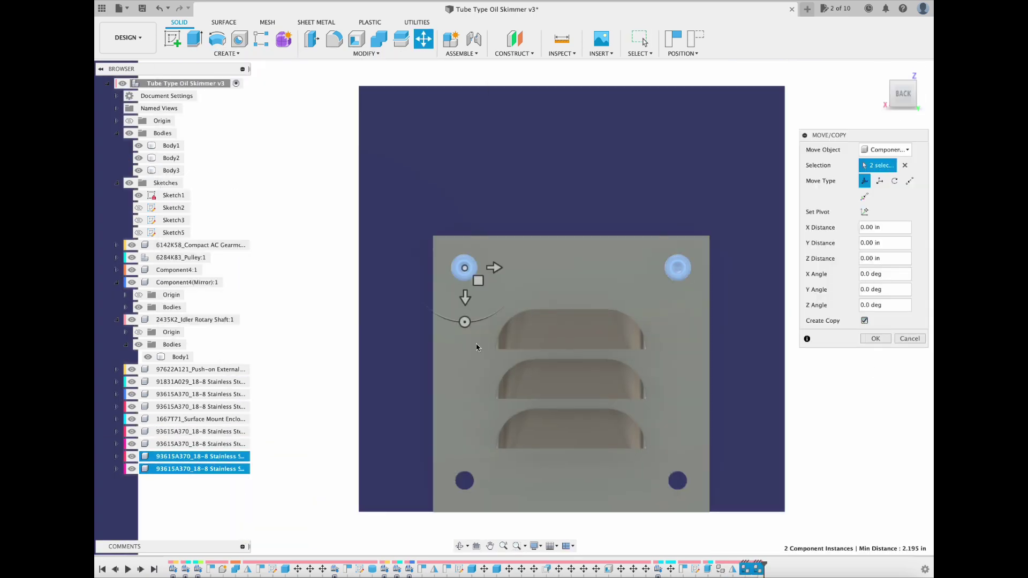
left_click(875, 338)
Step: Measure the shelled box with the Measure tool
left_click(872, 76)
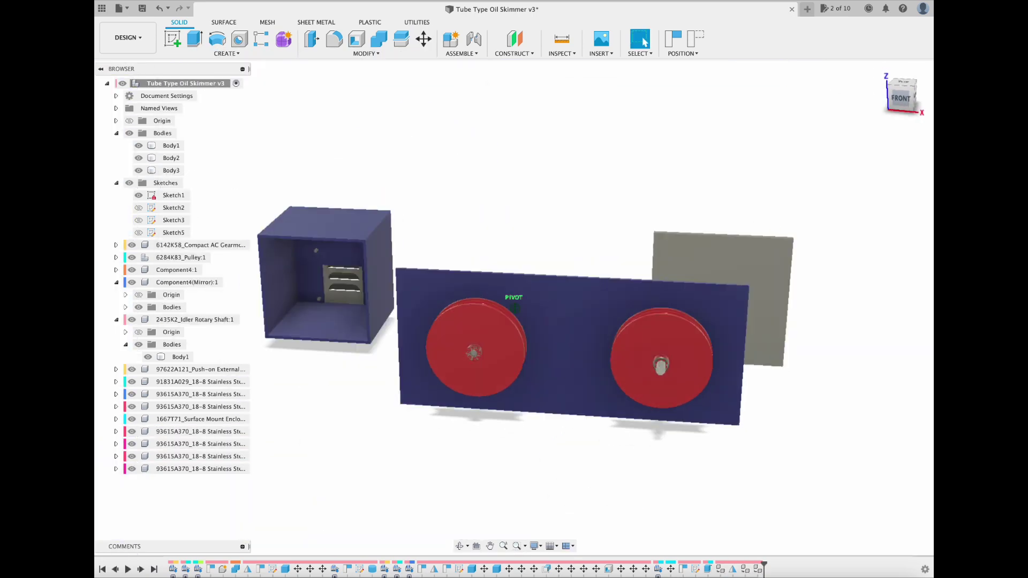
middle_click_drag(696, 300, 514, 297, "shift")
left_click(909, 99)
left_click(558, 55)
left_click(568, 65)
left_click(701, 274)
key("Escape")
left_click(561, 39)
key("Escape")
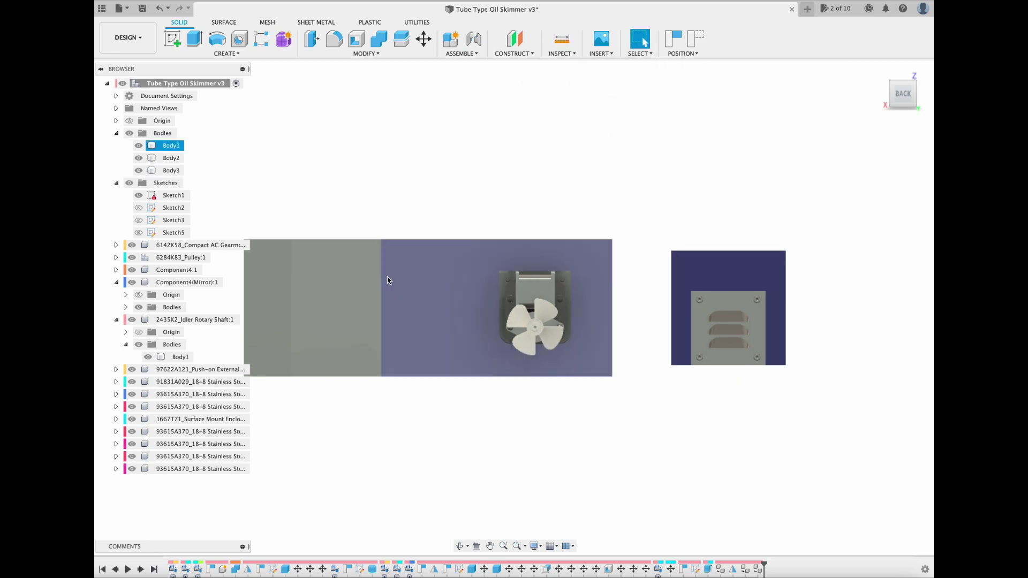
Step: Start a sketch on the square plate's face and try a 5 by 5 in center rectangle on it
mouse_move(388, 280)
middle_mouse_down("shift")
mouse_move(601, 202)
mouse_move(428, 241)
middle_mouse_up("shift")
left_click(173, 39)
left_click(305, 333)
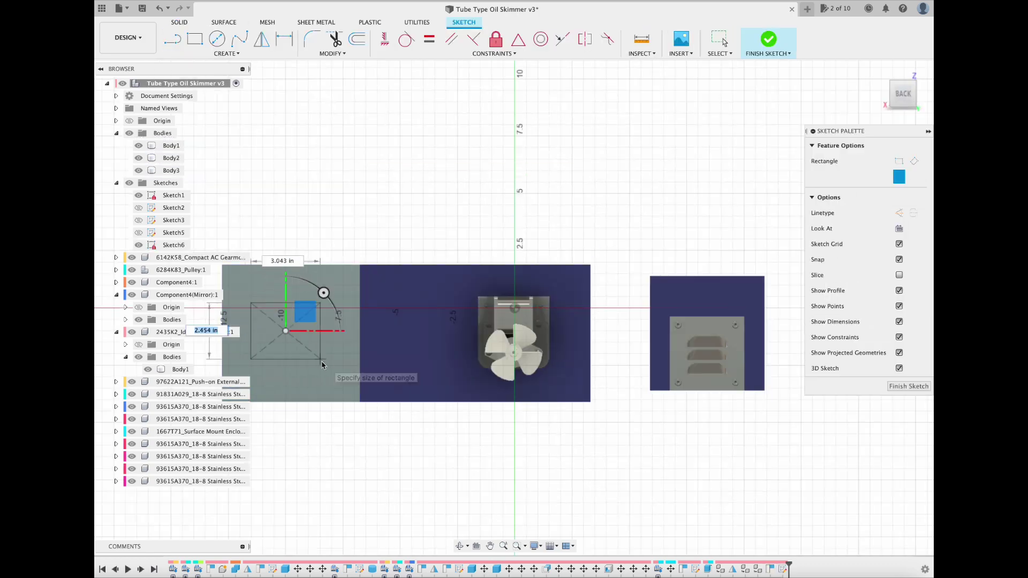
key("Return")
scroll(332, 342, "up", 3)
middle_click_drag(332, 343, 557, 310)
left_click_drag(902, 98, 900, 119)
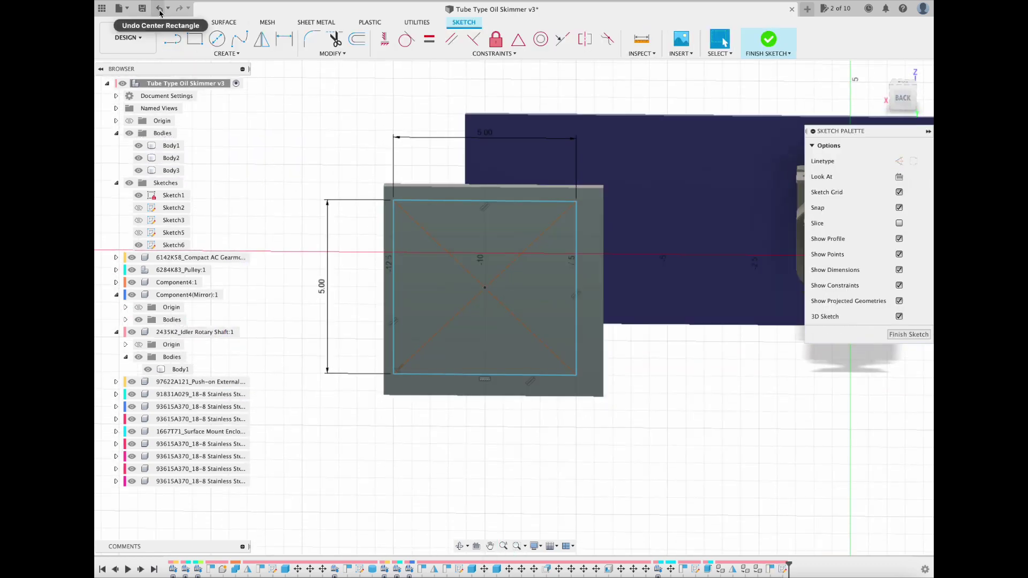
left_click(897, 102)
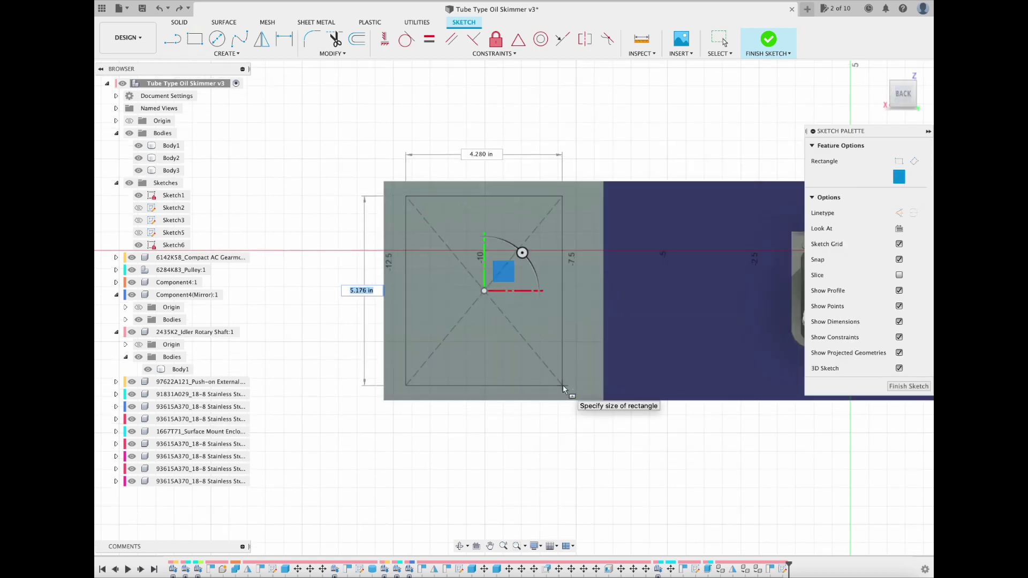
Step: Try dividing the square plate's face with a horizontal line across its middle
key("Escape")
key("l")
key("Escape")
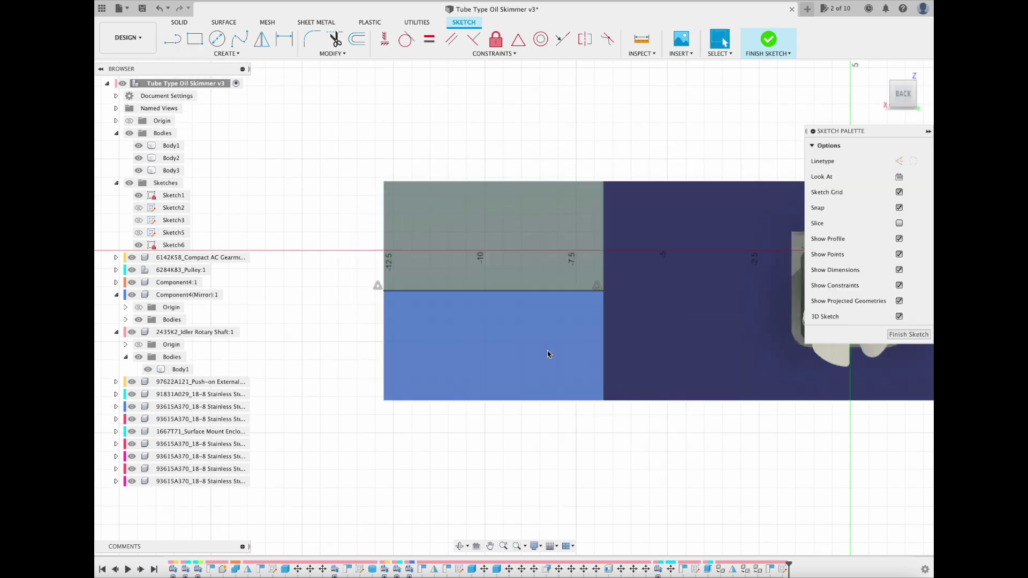
key("ctrl+z")
Step: Draw a vertical construction centerline on the square plate and a 5 by 5 in center rectangle on its midpoint, and finish the sketch
key("l")
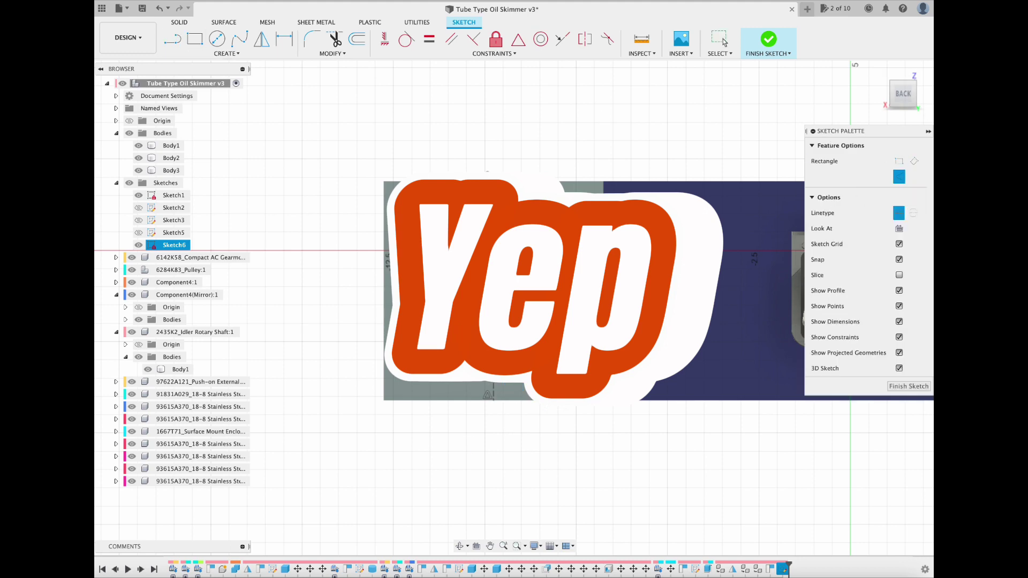
type("5")
key("Tab")
type("5")
key("Return")
left_click(768, 39)
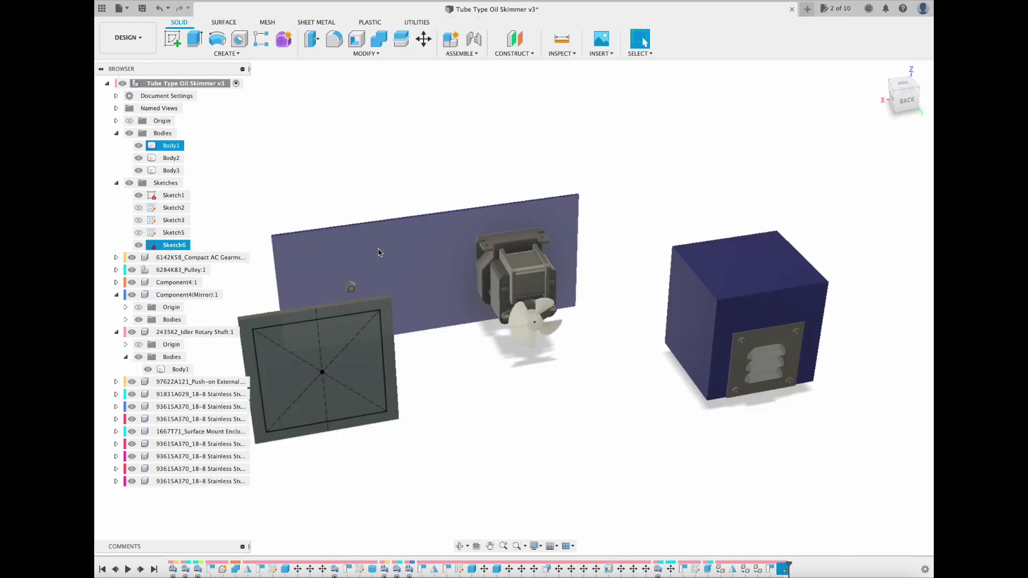
Step: Cut the 5 in square profile through the square plate with Extrude
key("e")
left_click(321, 364)
key("Return")
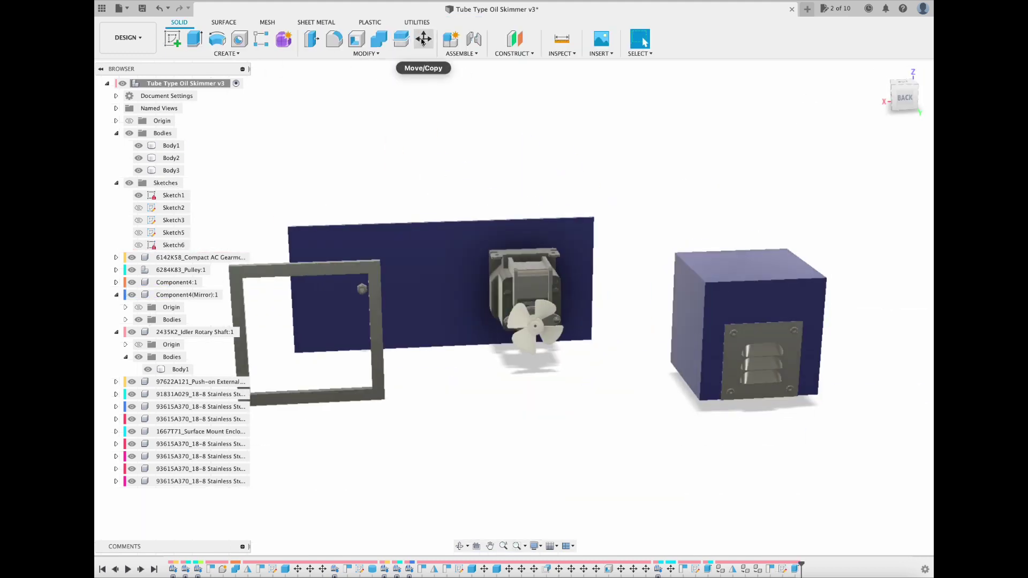
Step: Move the square frame point to point onto the open side of the shelled box
left_click(423, 38)
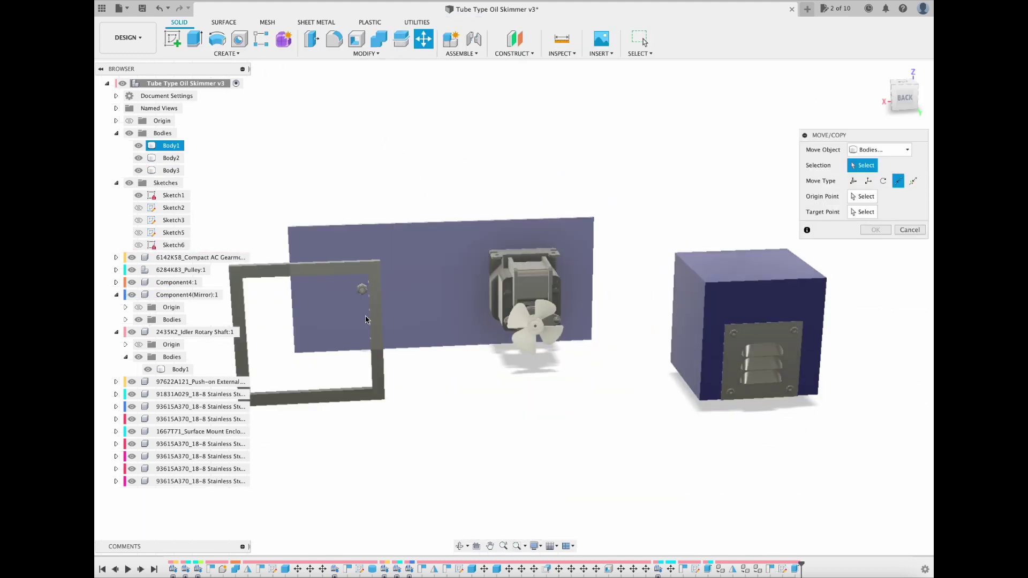
scroll(749, 192, "up", 5)
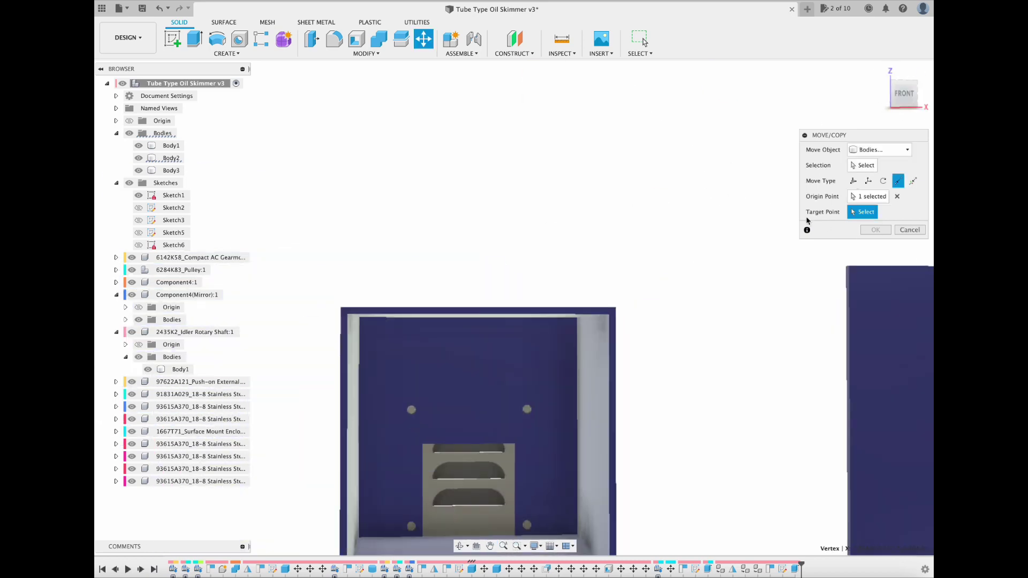
left_click(905, 99)
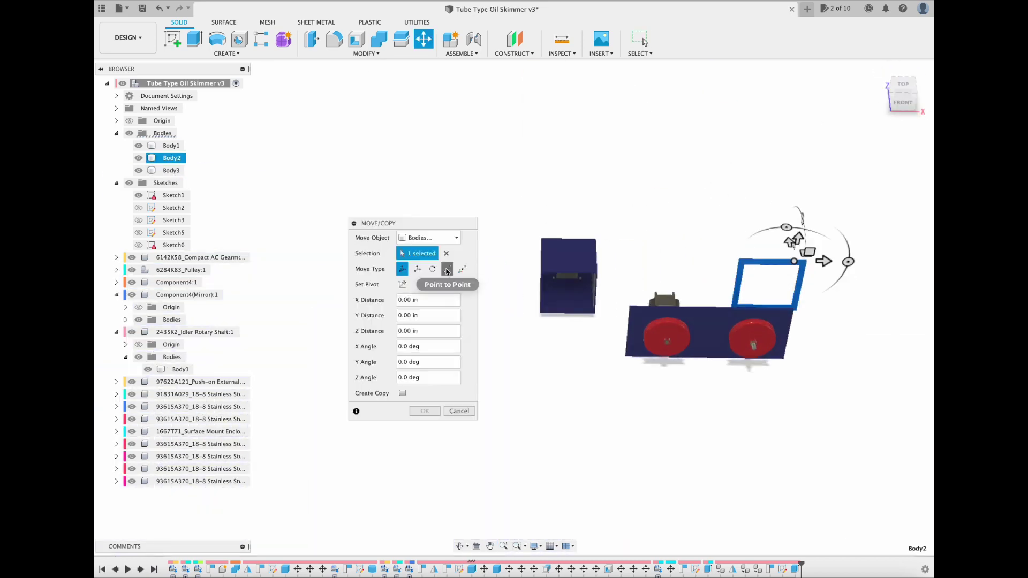
left_click(447, 268)
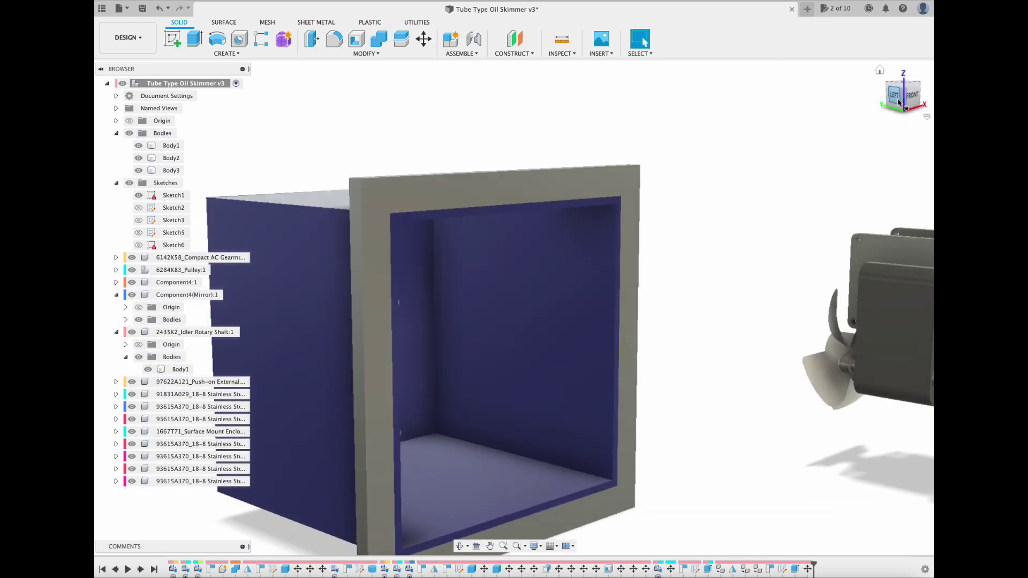
Step: Combine the square frame with the shelled box
left_click(551, 185)
left_click(325, 241, "shift")
left_click(379, 43)
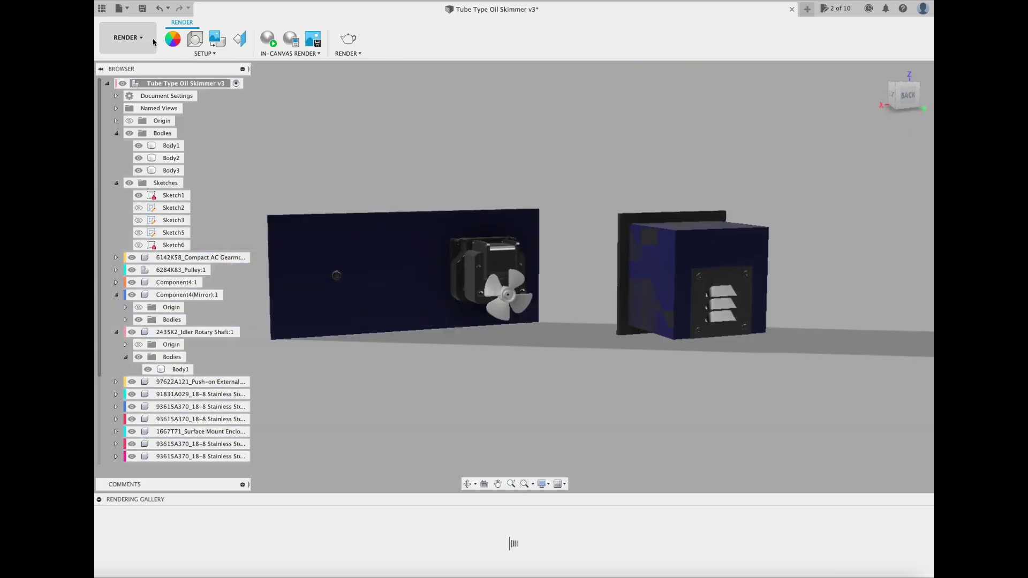
Step: Move the box with its louver and screws point to point onto the gearmotor side of the pulley mounting plate
left_click_drag(737, 221, 620, 266)
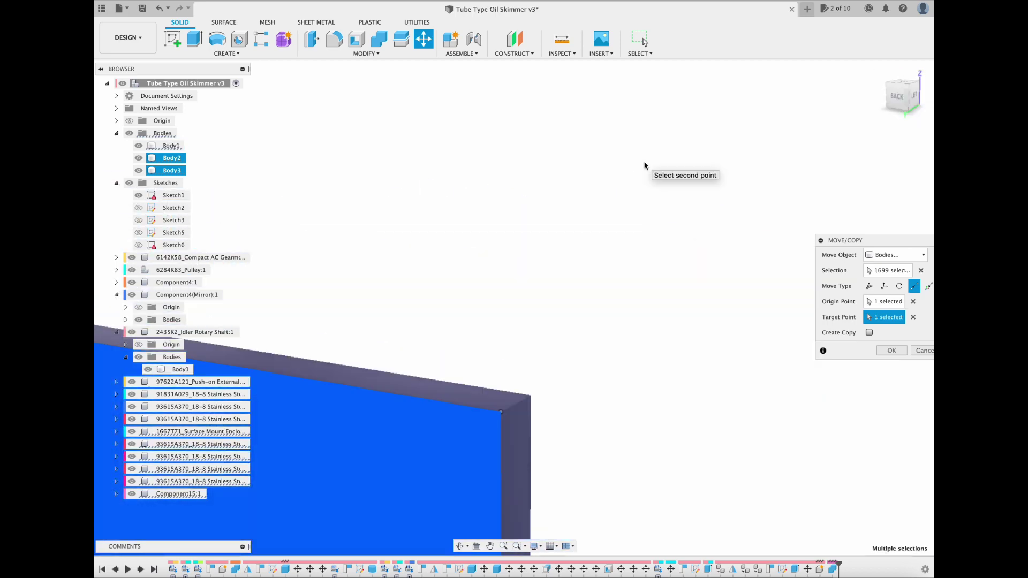
left_click(891, 351)
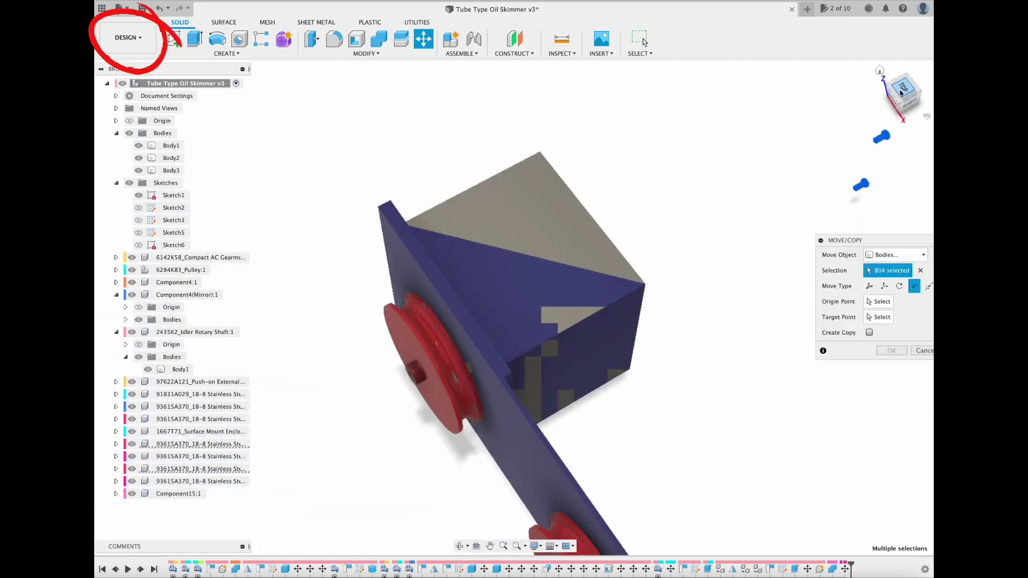
Step: Try moving a stray screw about -1.888 in along Z
left_click(901, 93)
middle_click_drag(752, 474, 546, 502)
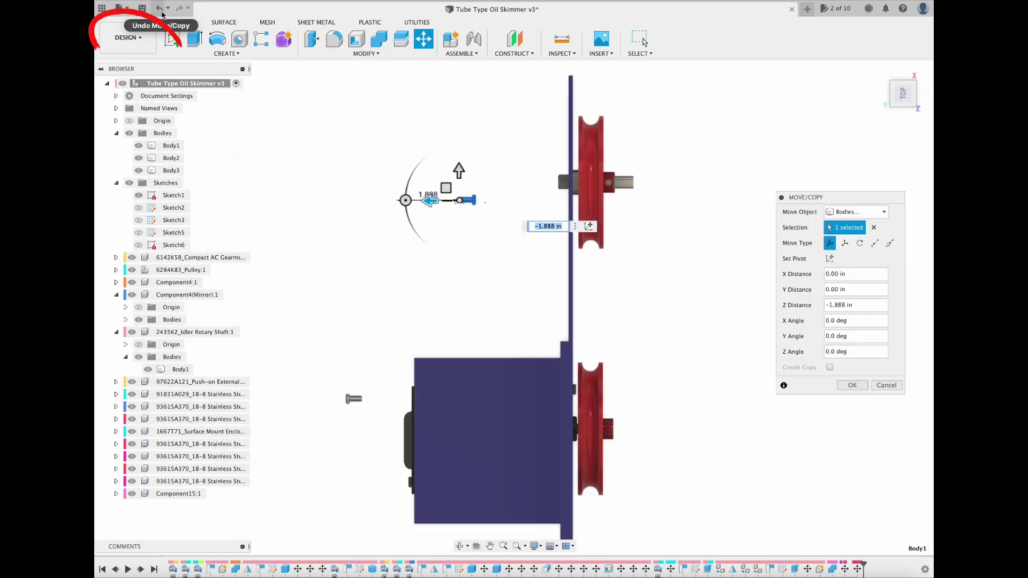
left_click(161, 11)
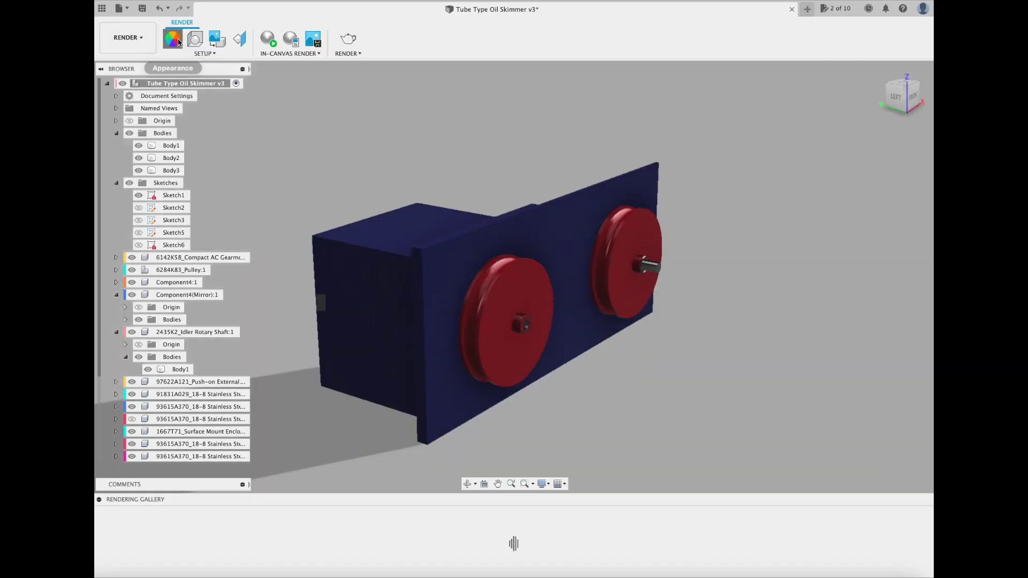
Step: Open the Appearance tool in the Render workspace
key("a")
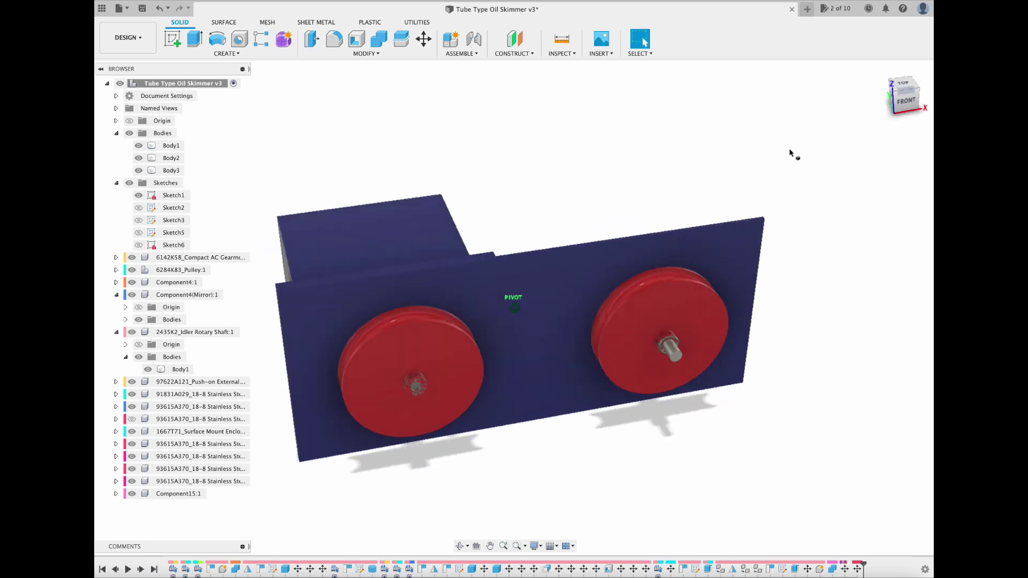
middle_click_drag(790, 153, 632, 150, "shift")
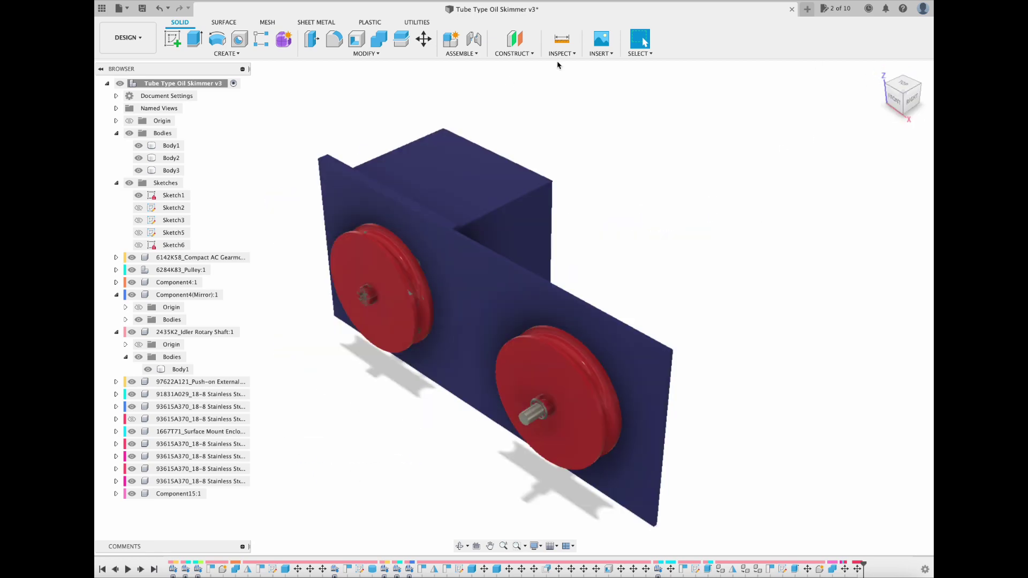
Step: Search the McMaster-Carr catalog for screws and insert the 92196A057 18-8 stainless steel socket head screw
left_click(601, 53)
left_click(616, 131)
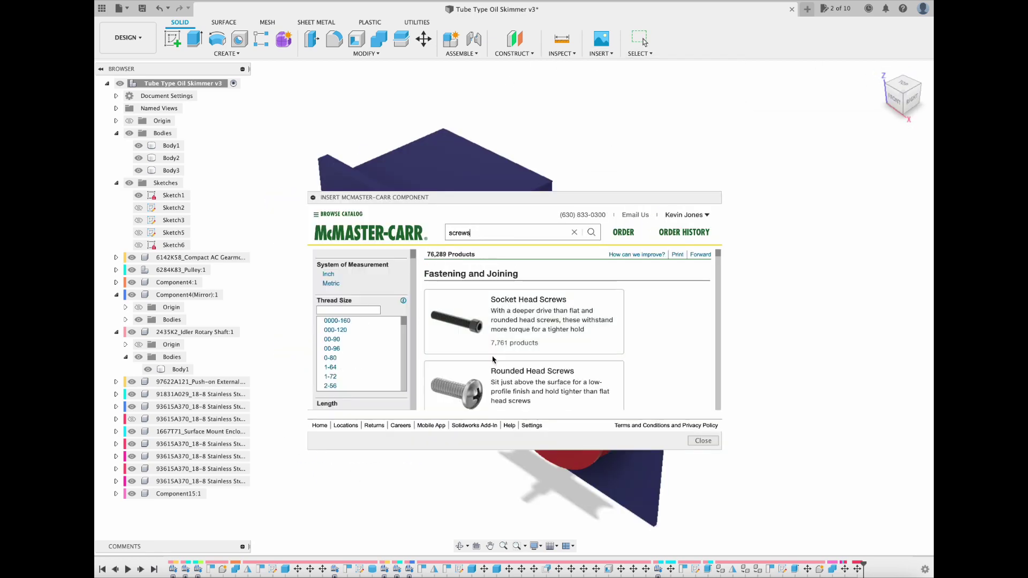
left_click_drag(427, 194, 460, 236)
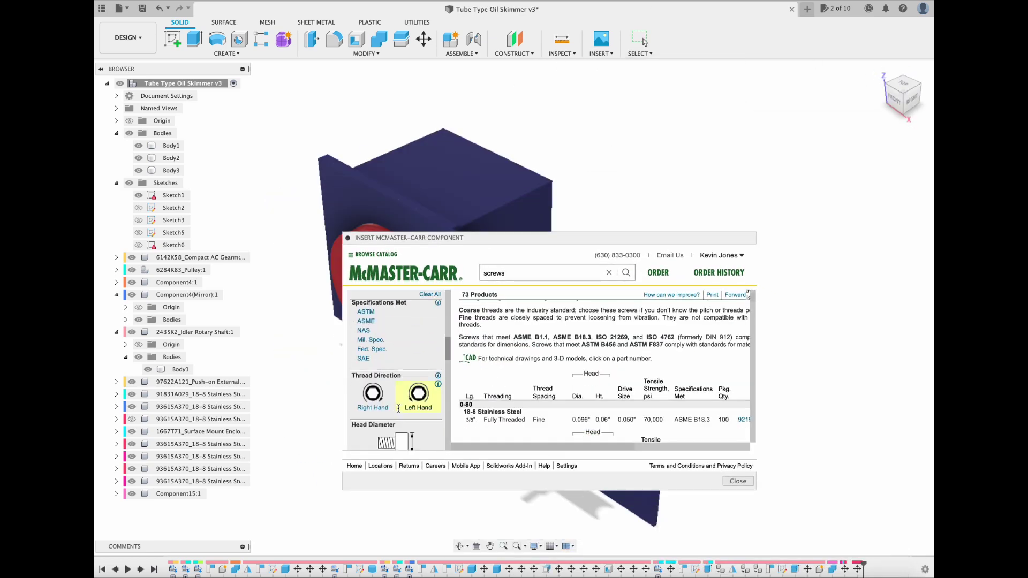
left_click(577, 396)
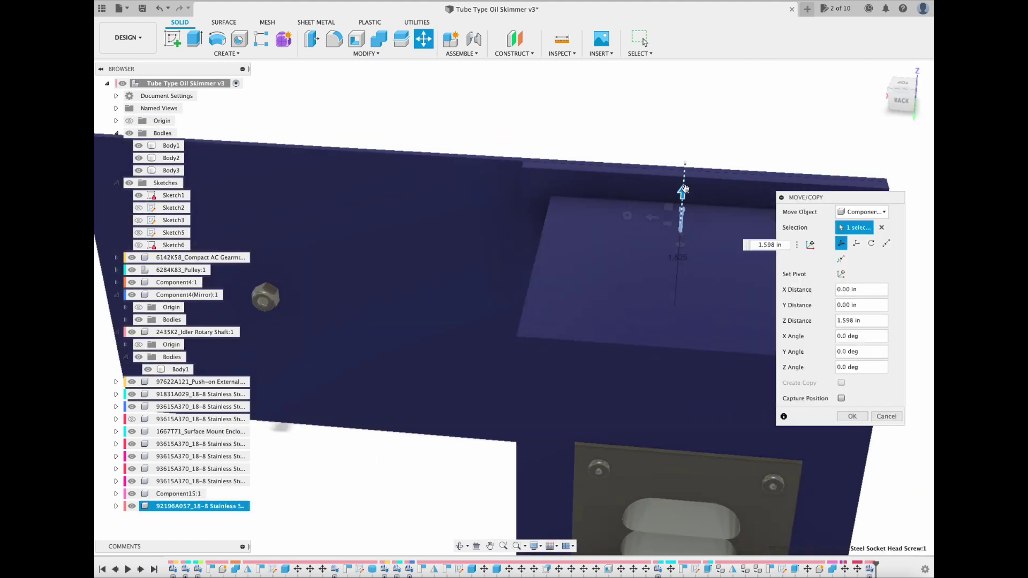
middle_click_drag(685, 188, 646, 200, "shift")
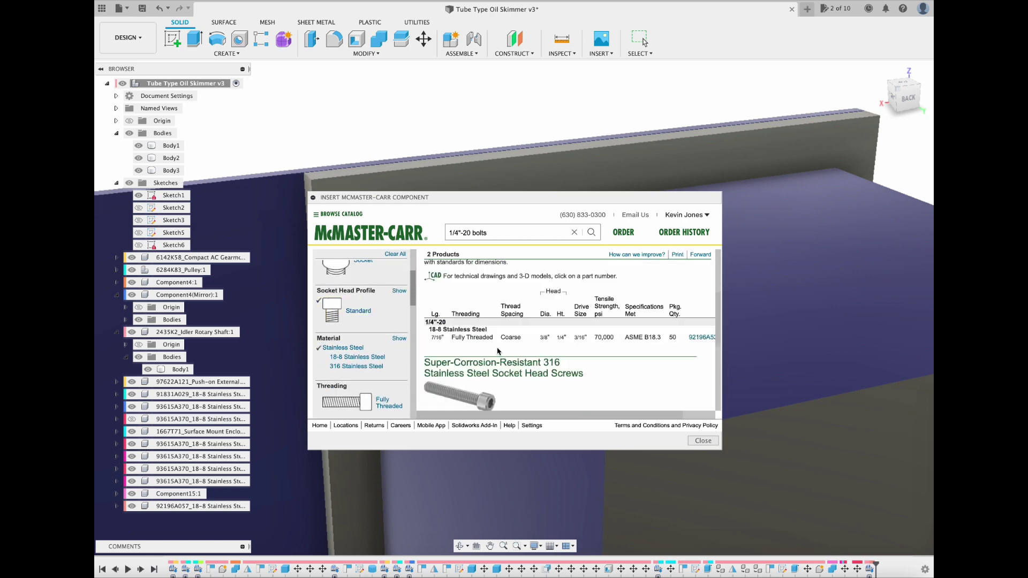
Step: Insert the 92185A503 316 stainless steel socket head screw from the McMaster-Carr 1/4"-20 bolts results and rotate it to face the box flange
left_click(472, 380)
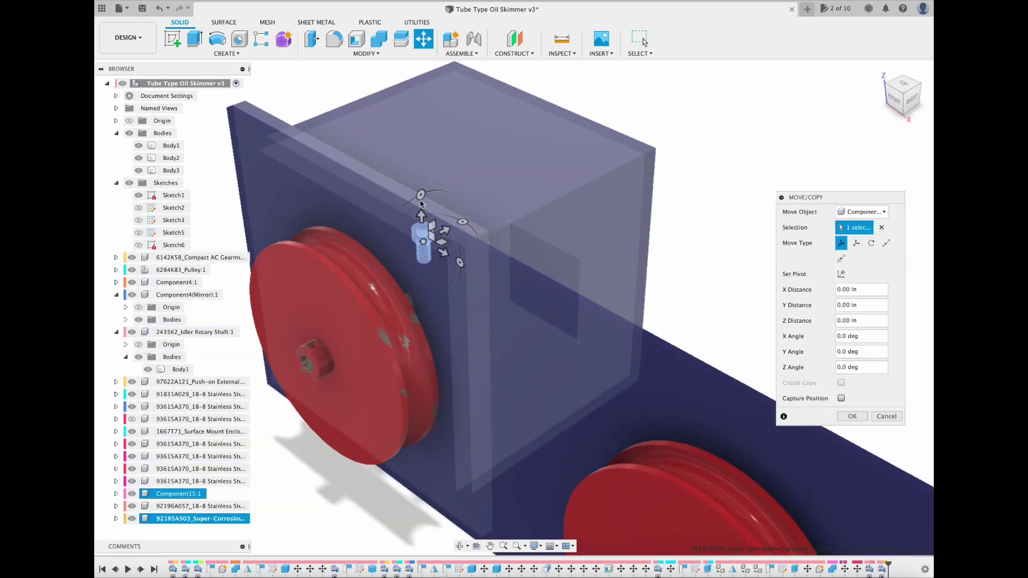
left_click_drag(459, 215, 463, 221)
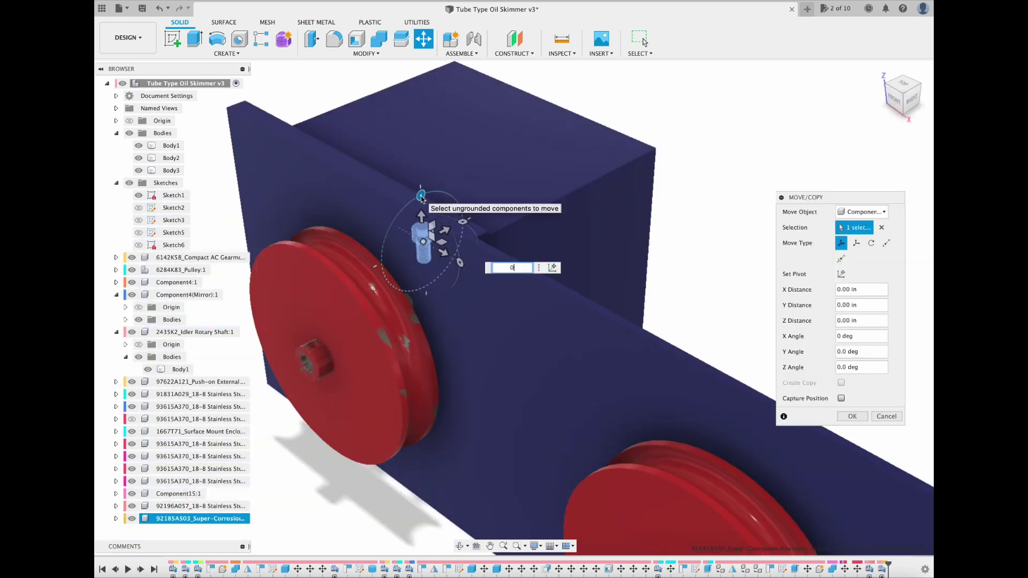
Step: Position the 92185A503 screw on the box flange's upper edge and shift it about 2.001 in along X to one corner
left_click(903, 83)
left_click(904, 112)
left_click_drag(523, 243, 479, 111)
scroll(462, 297, "up", 7)
scroll(537, 275, "down", 4)
left_click(923, 93)
middle_click_drag(750, 134, 552, 294)
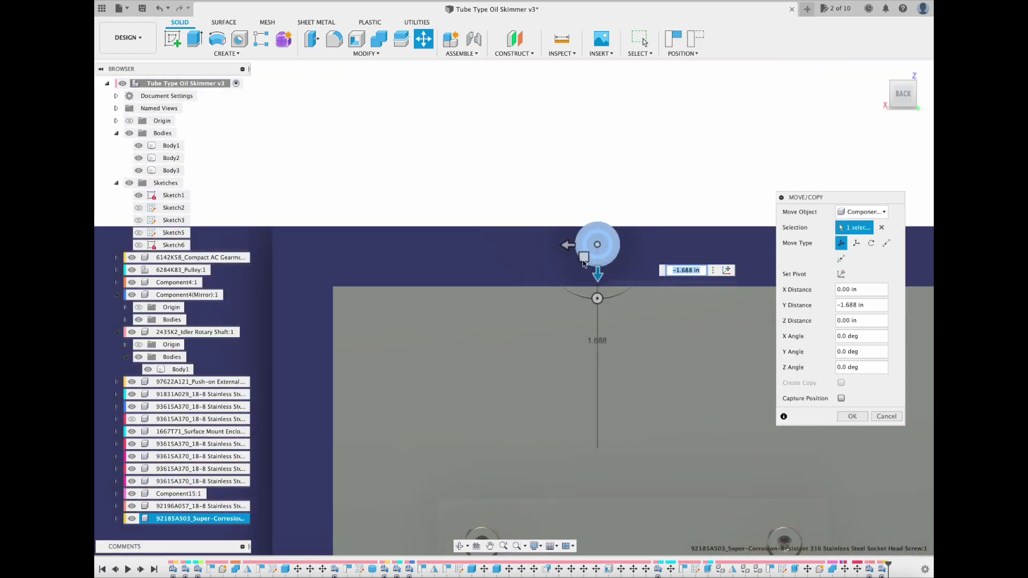
left_click_drag(595, 274, 325, 257)
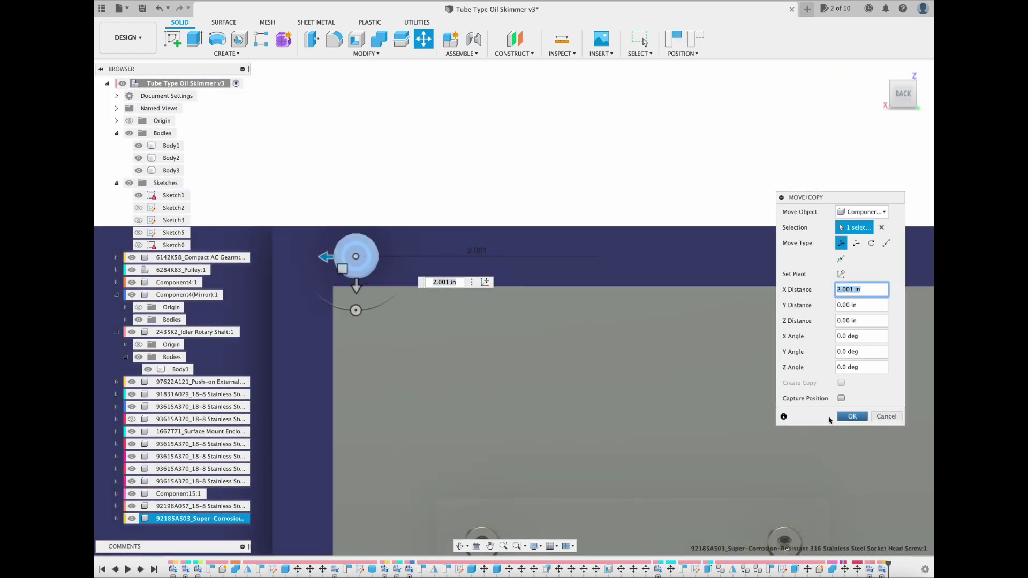
left_click(846, 417)
Step: Copy the corner screw and move the copy along X to the box flange's other upper corner
left_click_drag(902, 97, 874, 109)
left_click(903, 96)
left_click(347, 255)
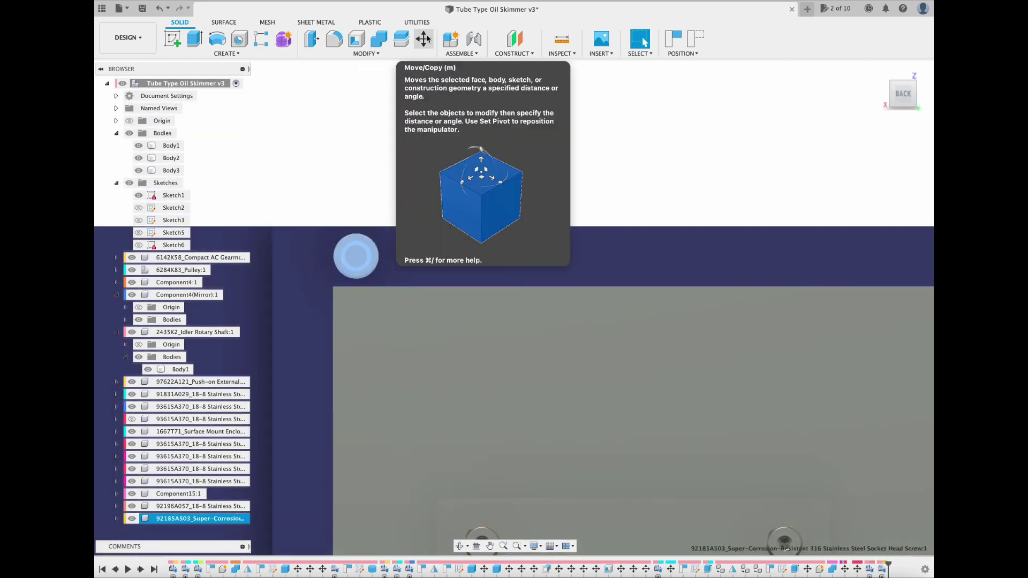
left_click(424, 39)
left_click(841, 383)
left_click_drag(327, 257, 739, 258)
scroll(739, 258, "down", 5)
middle_click_drag(738, 258, 613, 371)
left_click_drag(610, 372, 664, 374)
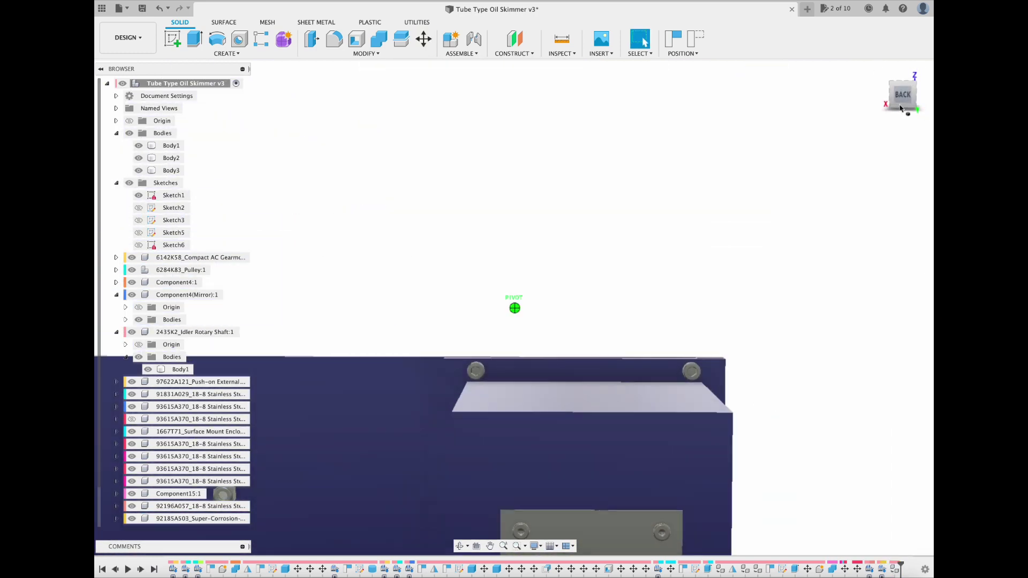
Step: Duplicate the two upper flange screws and move the duplicates to the flange's two lower corners
scroll(161, 505, "down", 1)
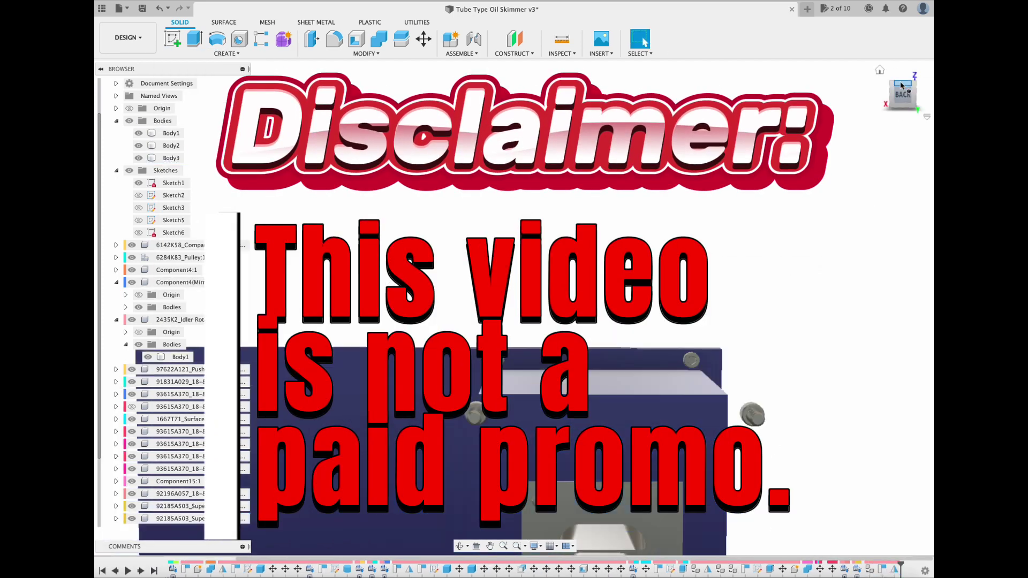
key("m")
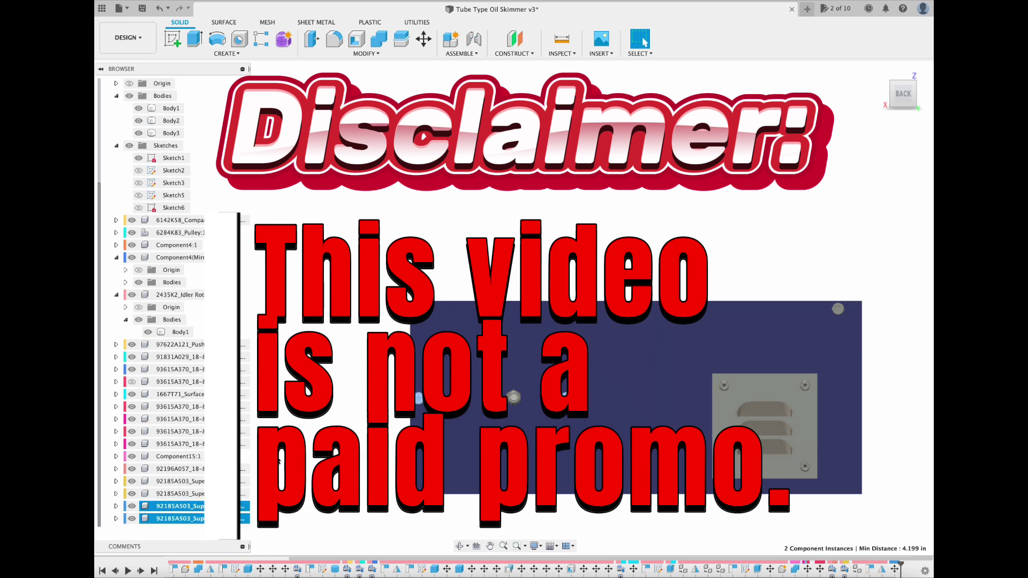
key("m")
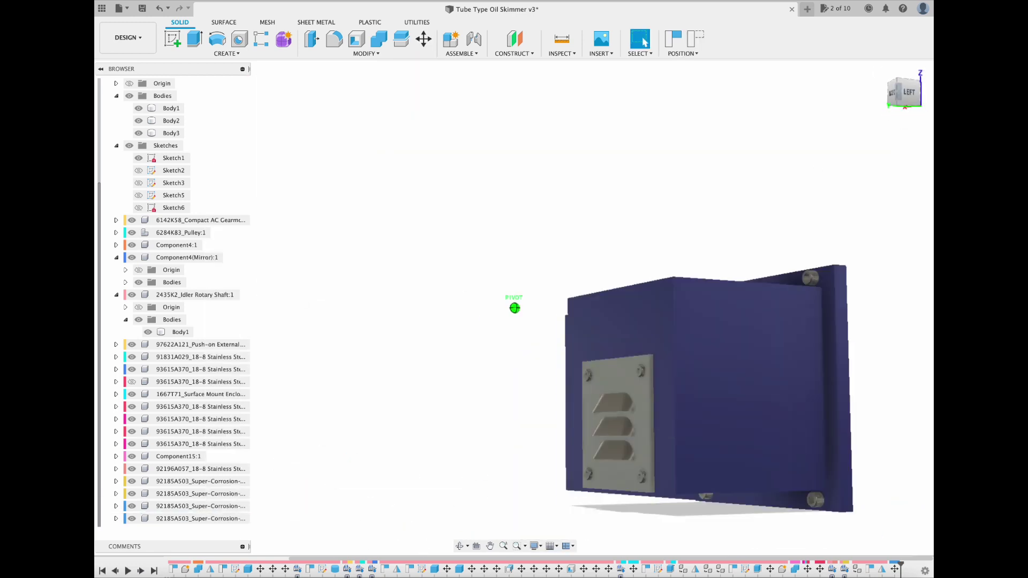
Step: Capture the component positions and start a sketch on the pulley plate's front face with a vertical construction centerline through its middle
mouse_move(904, 95)
left_mouse_down()
mouse_move(820, 98)
mouse_move(803, 123)
mouse_move(814, 127)
left_mouse_up()
left_click(901, 101)
left_click(497, 277)
left_click(172, 39)
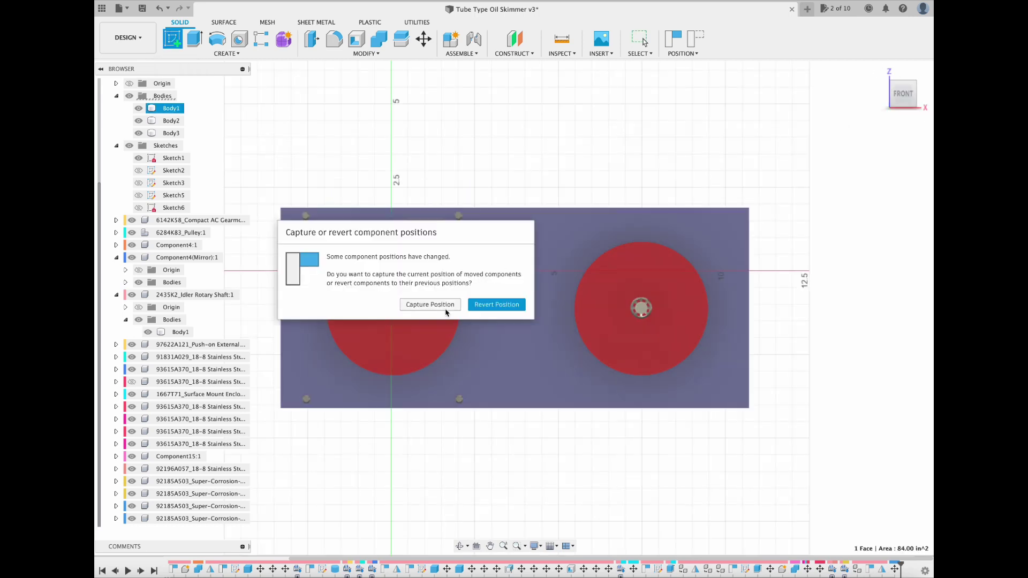
left_click(445, 308)
middle_click_drag(681, 514, 583, 508)
left_click(173, 39)
left_click(899, 161)
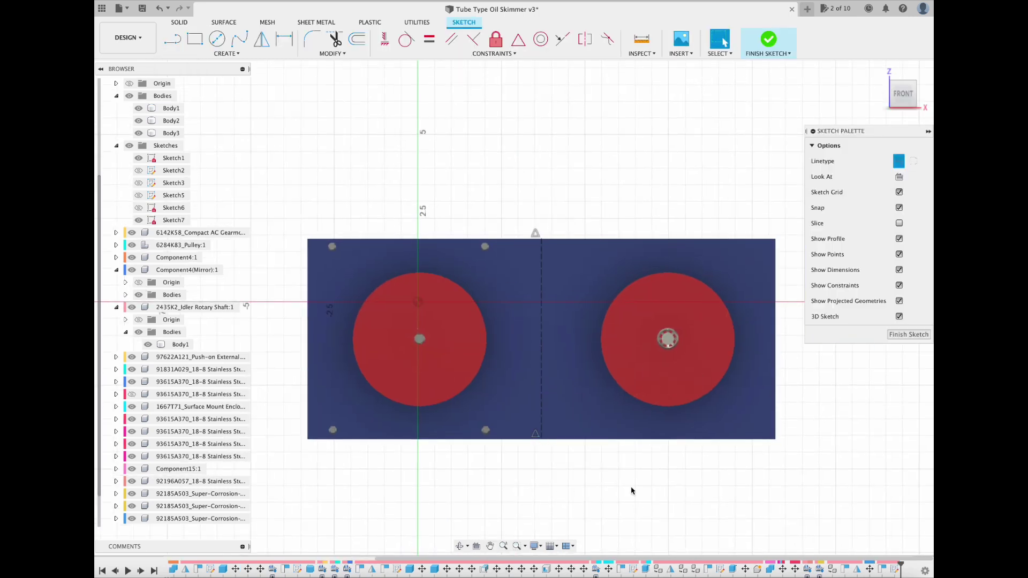
Step: Draw a 0.5 in line down the centerline from the plate's top edge and 0.5 in horizontal lines to either side of its end
key("l")
left_click(418, 301)
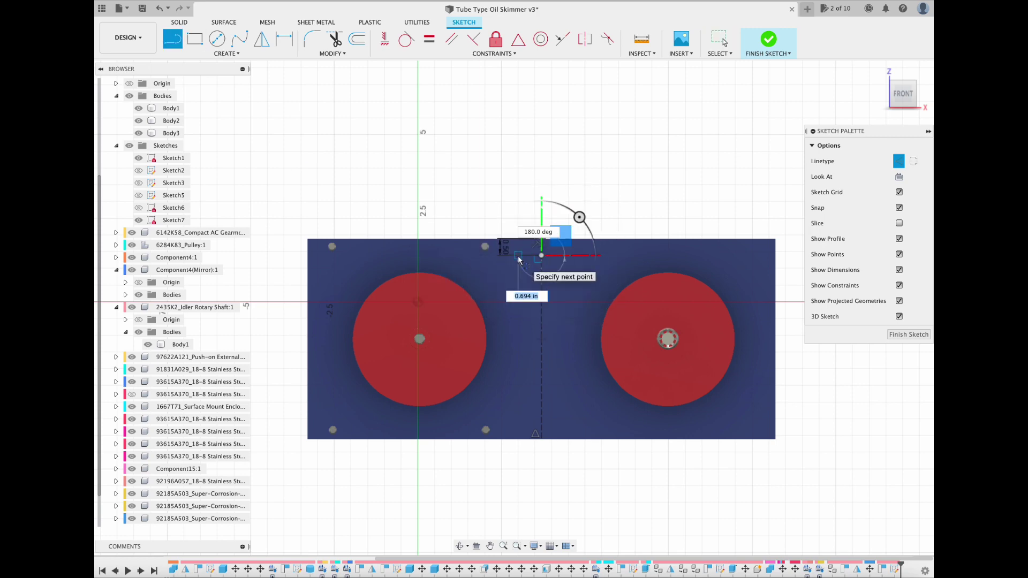
left_click(525, 255)
type(".5")
key("Return")
key("Escape")
scroll(519, 238, "up", 5)
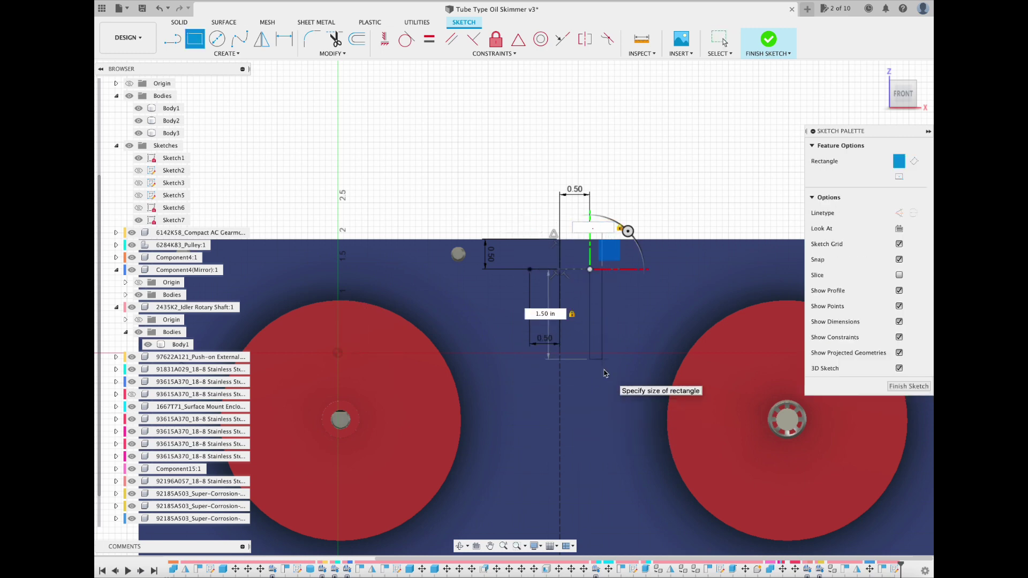
Step: Complete the 1.50 in tall, 0.125 in wide rectangle at the end of the horizontal construction line and finish the sketch
type("125")
key("Return")
key("Escape")
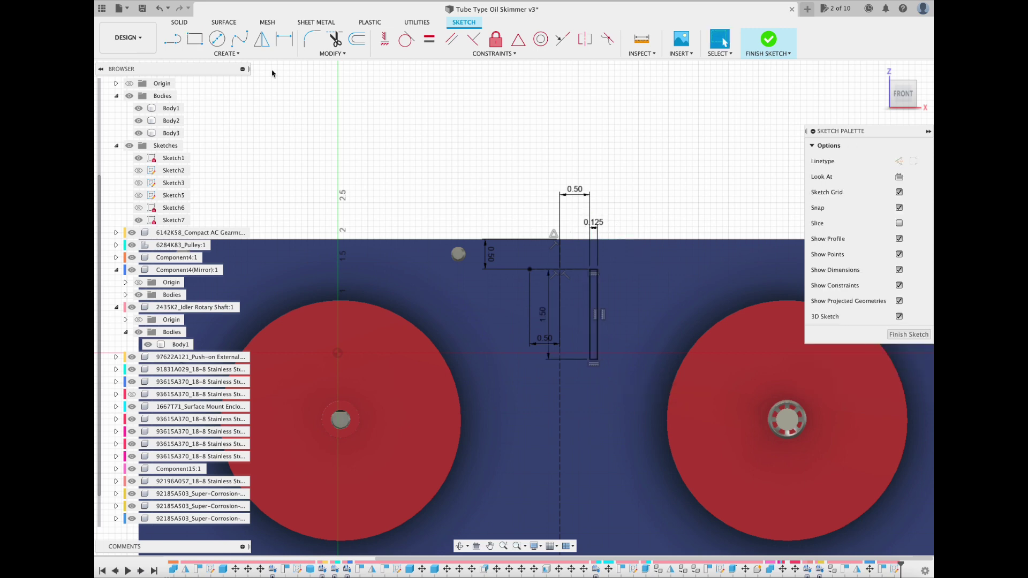
left_click(171, 45)
left_click(768, 41)
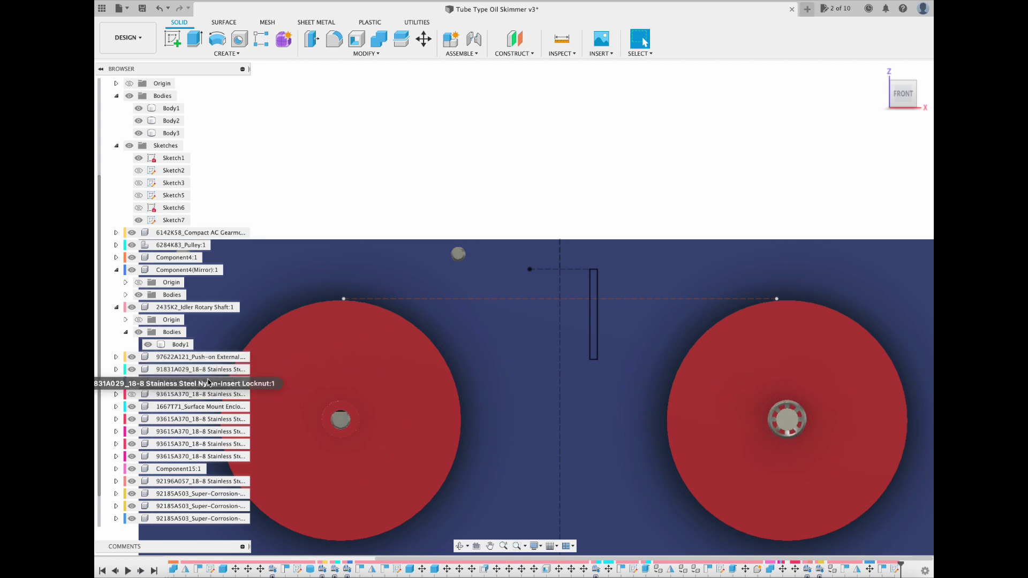
key("e")
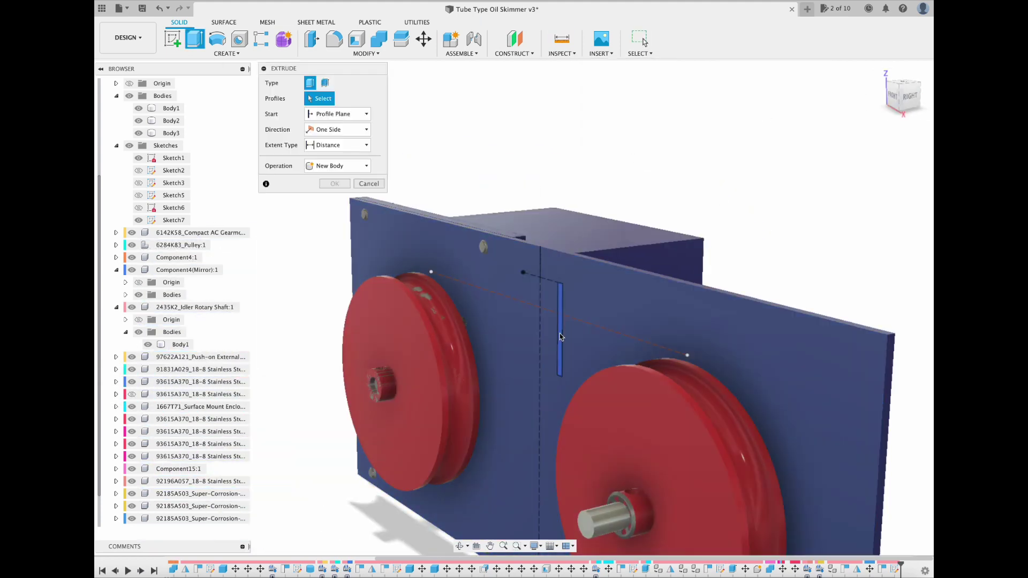
left_click(560, 336)
left_click(907, 101)
key("Escape")
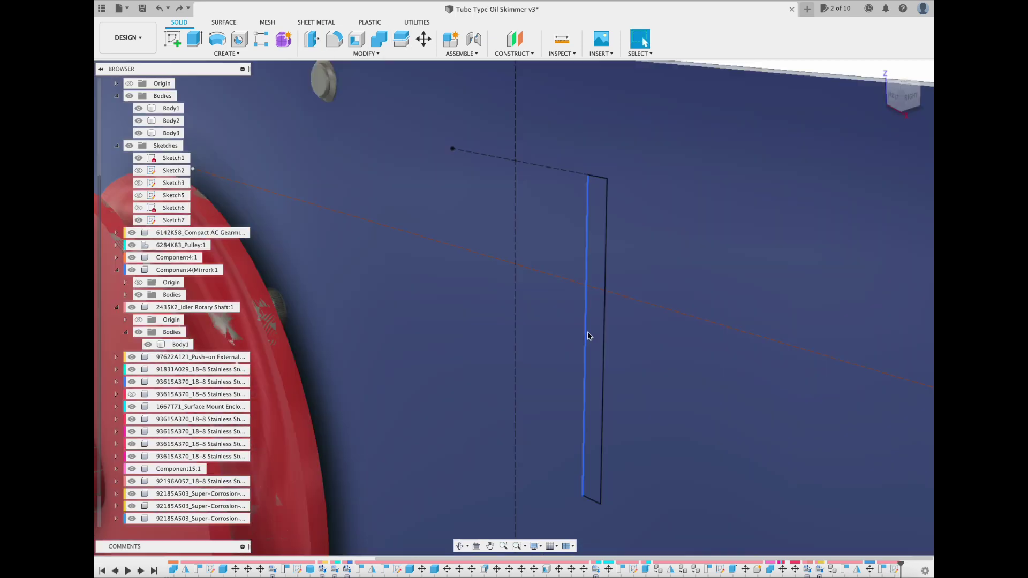
Step: Extrude the narrow rectangle 1 in outward from the pulley plate as a new body
scroll(587, 336, "down", 5)
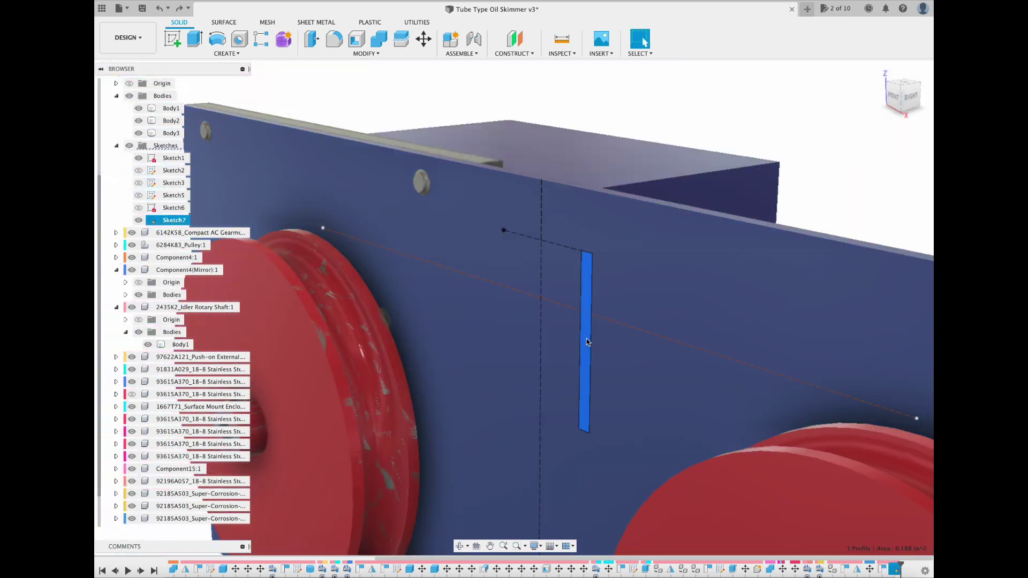
key("e")
left_click_drag(577, 346, 494, 364)
left_click(337, 196)
left_click(337, 249)
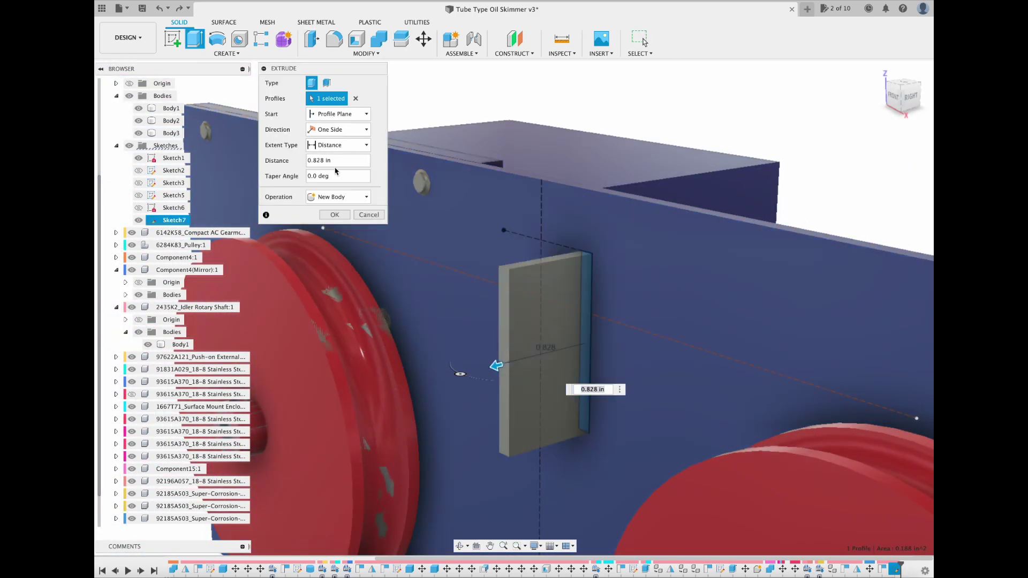
type("1")
key("Return")
Step: Start a sketch on the new tab's broad side face and draw a horizontal line across the mouth of the pulley groove
scroll(792, 202, "up", 1)
left_click(907, 100)
left_click(173, 39)
left_click(463, 245)
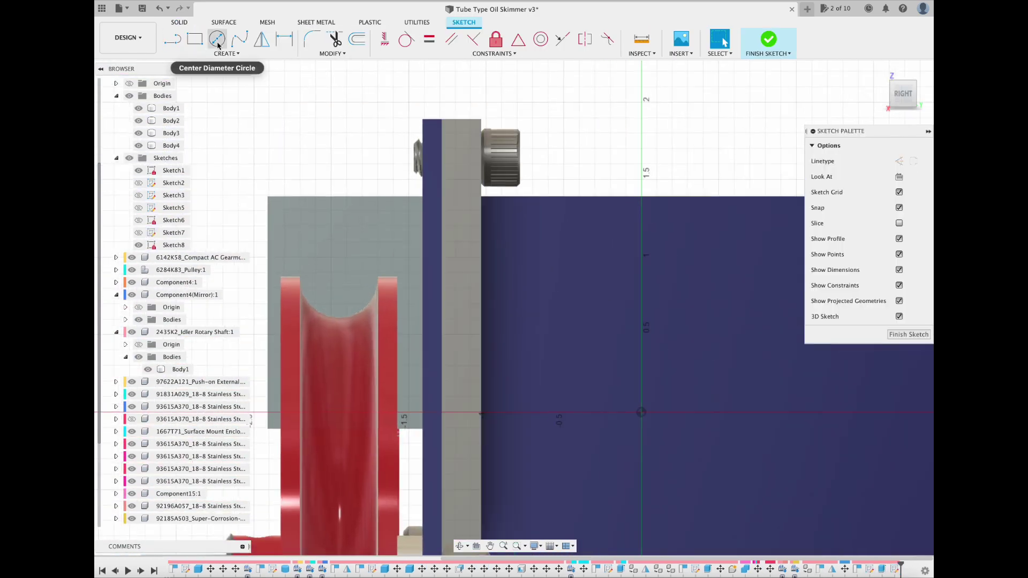
left_click(172, 39)
scroll(300, 277, "up", 5)
left_click(303, 274)
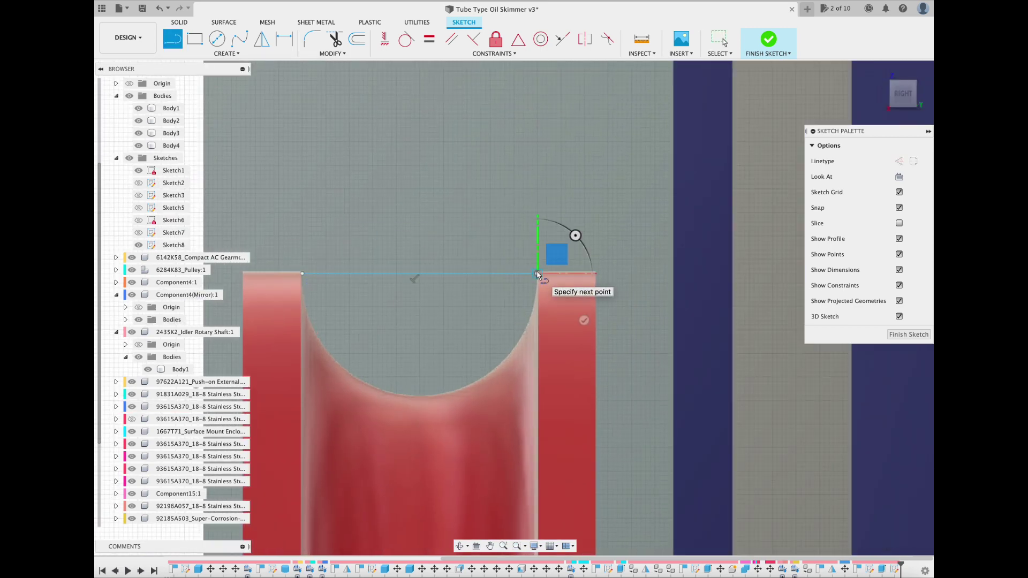
left_click(538, 274)
Step: Draw a 0.125 in construction line down from the groove line's midpoint, center a 0.5 in circle on its end, and finish the sketch
key("c")
left_click(419, 273)
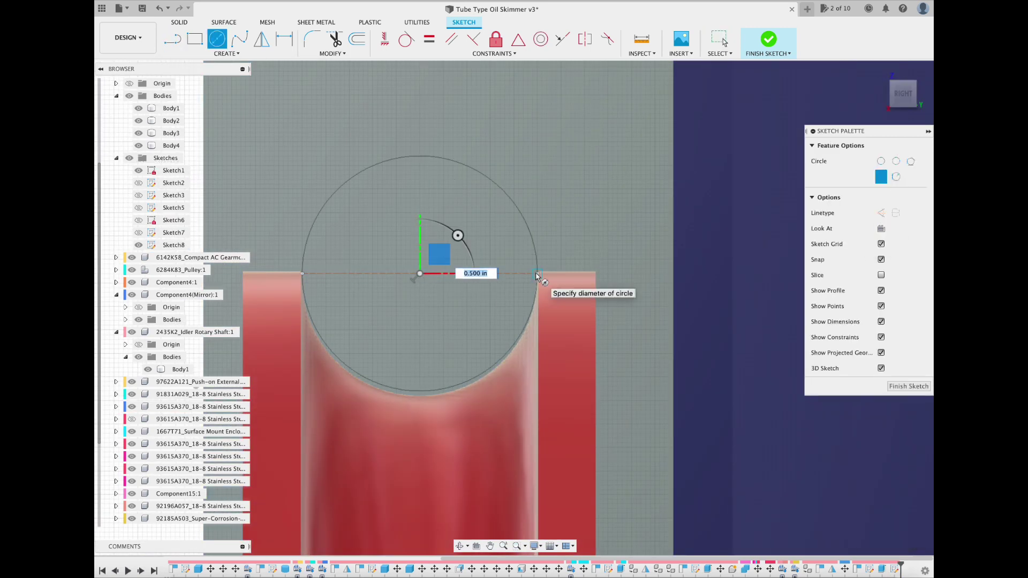
key("l")
left_click(420, 274)
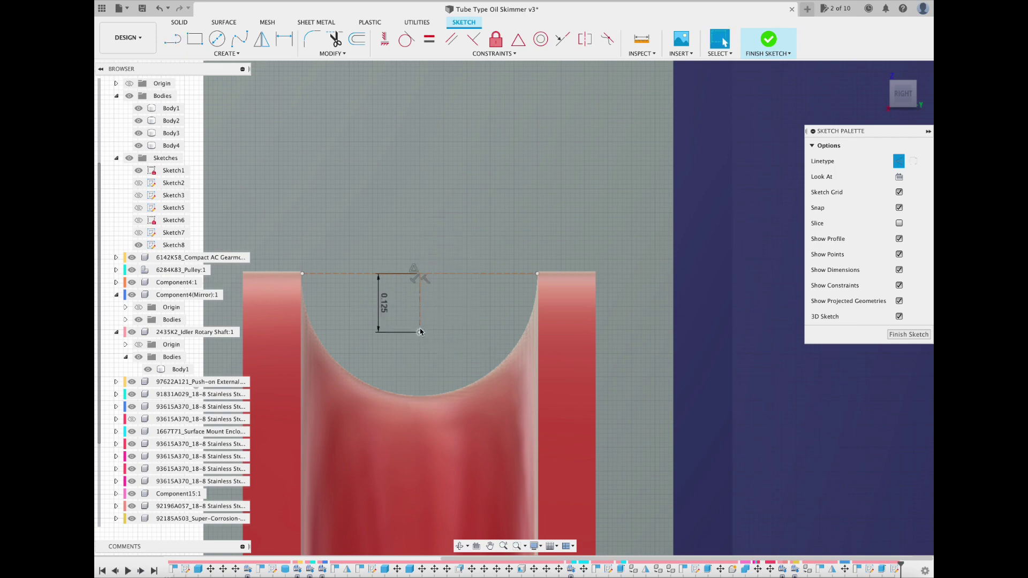
left_click(881, 213)
left_click(420, 333)
type(".5")
key("Return")
key("Escape")
left_click(768, 39)
scroll(878, 91, "down", 5)
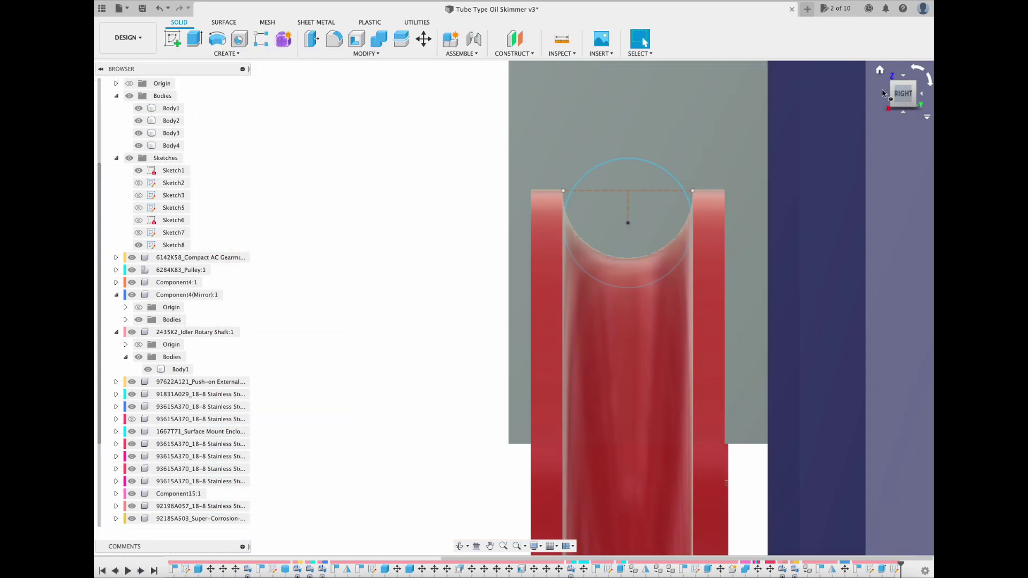
Step: Cut the 0.5 in circle through the tab with an extrusion
left_click_drag(891, 91, 910, 102)
left_click(697, 177)
left_click(195, 39)
left_click_drag(697, 173, 676, 164)
left_click(336, 231)
Step: Press Pull the tab's bottom face up into the hole to leave an open arched notch
mouse_move(904, 96)
left_mouse_down()
mouse_move(916, 98)
mouse_move(891, 96)
left_mouse_up()
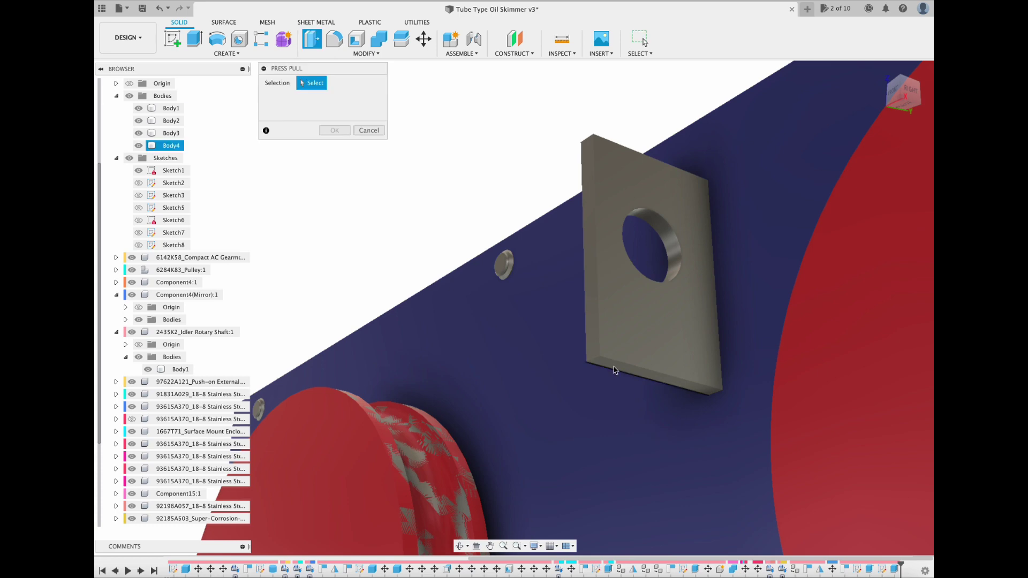
left_click_drag(611, 230, 601, 249)
left_click(911, 98)
key("Return")
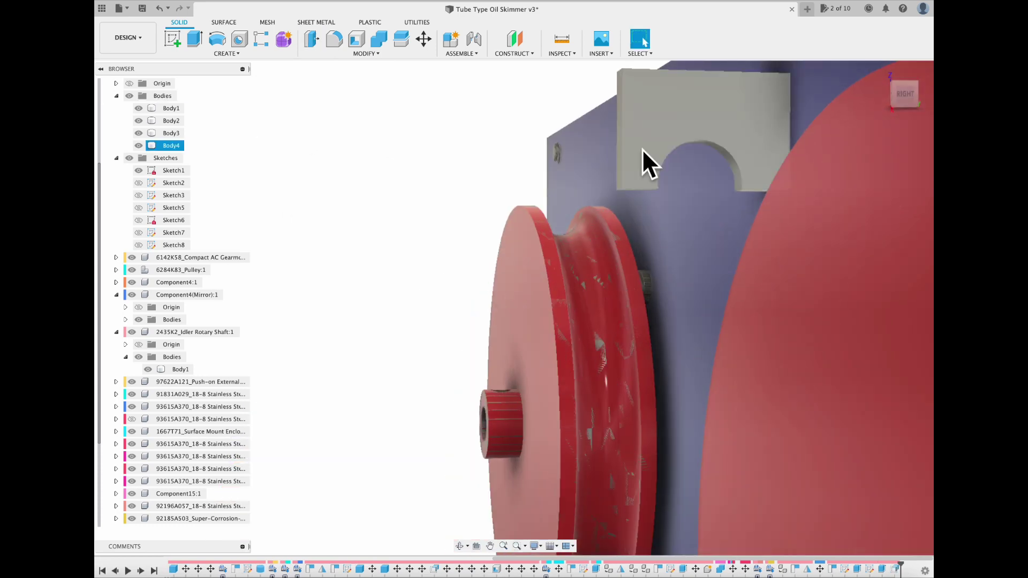
Step: Copy the notched tab, flip the copy upside down beside the original toward the gearmotor pulley, and offset it 0.45 in downward
left_click(893, 96)
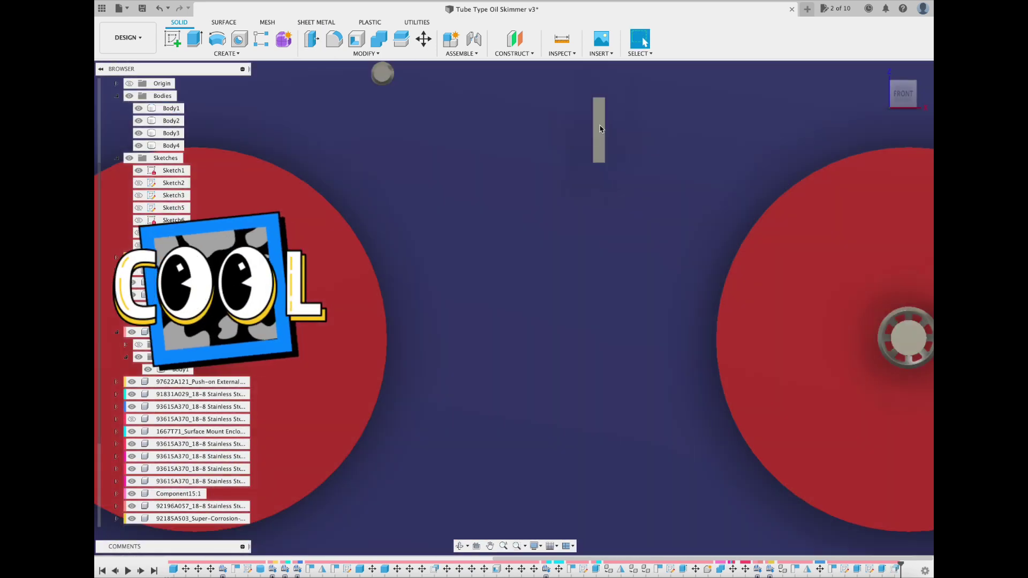
left_click(600, 128)
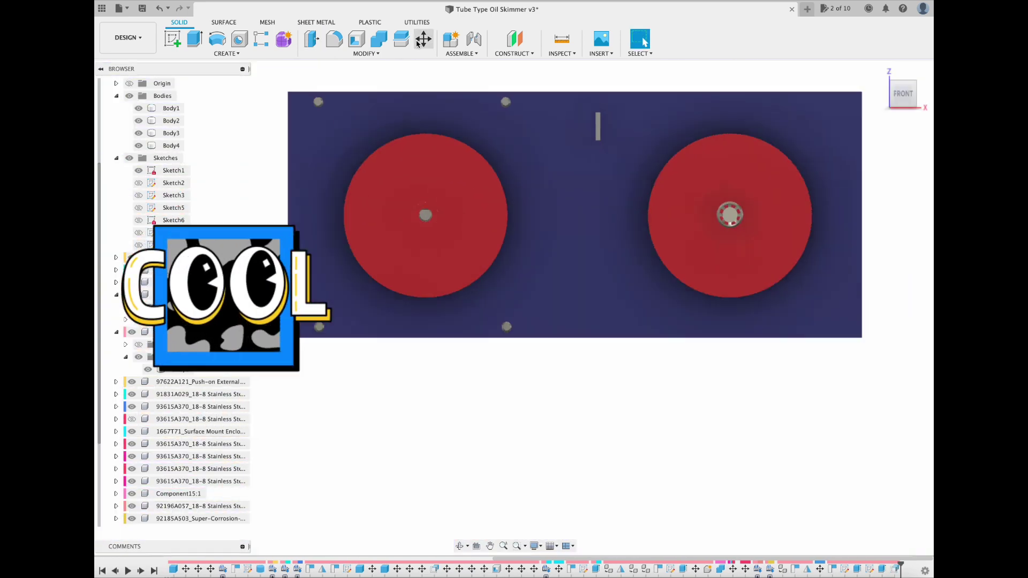
key("m")
left_click_drag(504, 127, 575, 190)
left_click(916, 96)
left_click(912, 95)
scroll(543, 201, "up", 6)
left_click(893, 99)
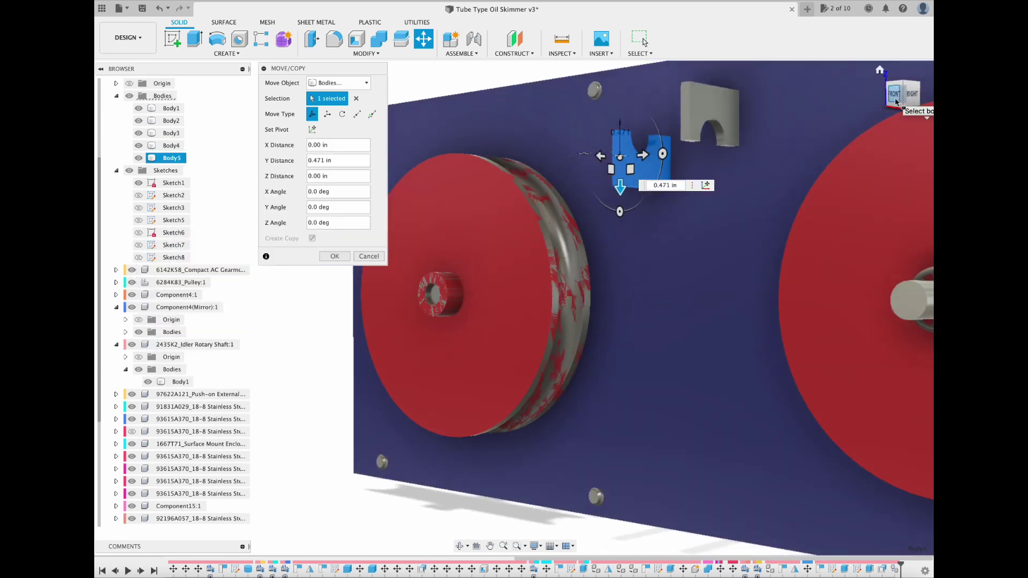
left_click(912, 95)
type(".45")
key("Return")
Step: Examine the two notched tabs from the side and front for their alignment with the pulley grooves
left_click(905, 96)
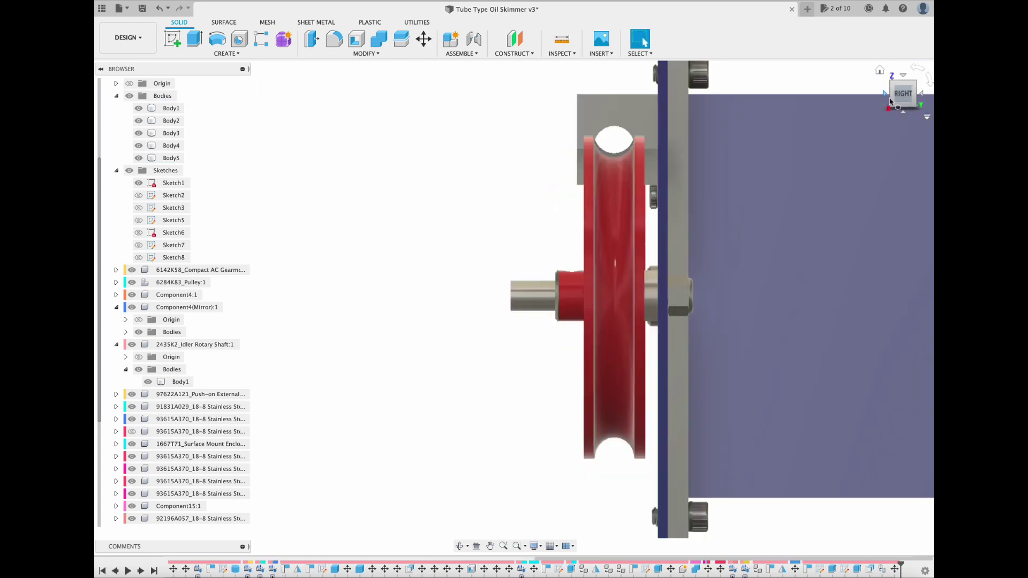
left_click(885, 96)
middle_click_drag(893, 146, 748, 137, "shift")
scroll(694, 192, "down", 4)
middle_click_drag(541, 196, 640, 205, "shift")
left_click(900, 97)
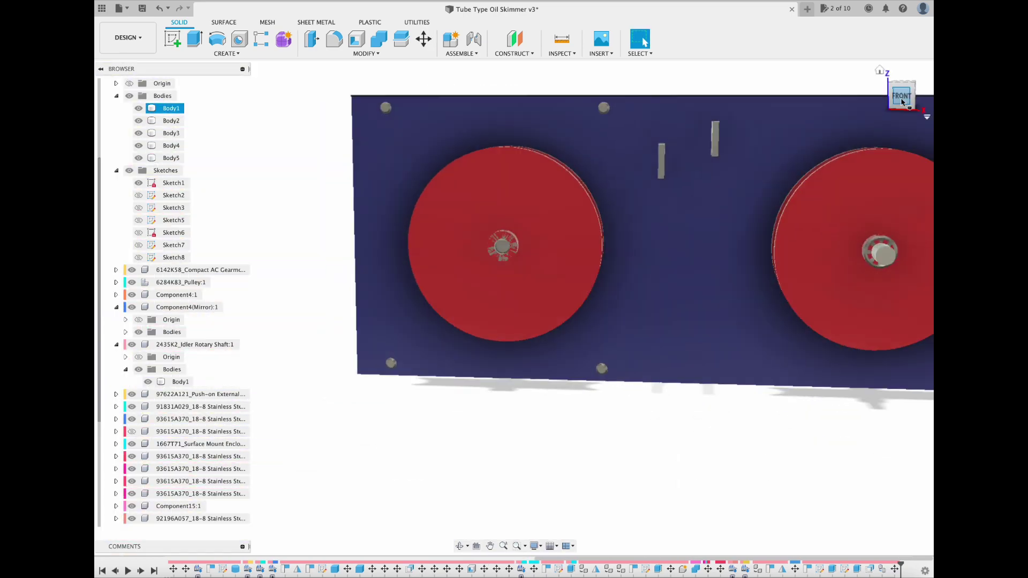
middle_click_drag(900, 96, 783, 102, "shift")
left_click(900, 98)
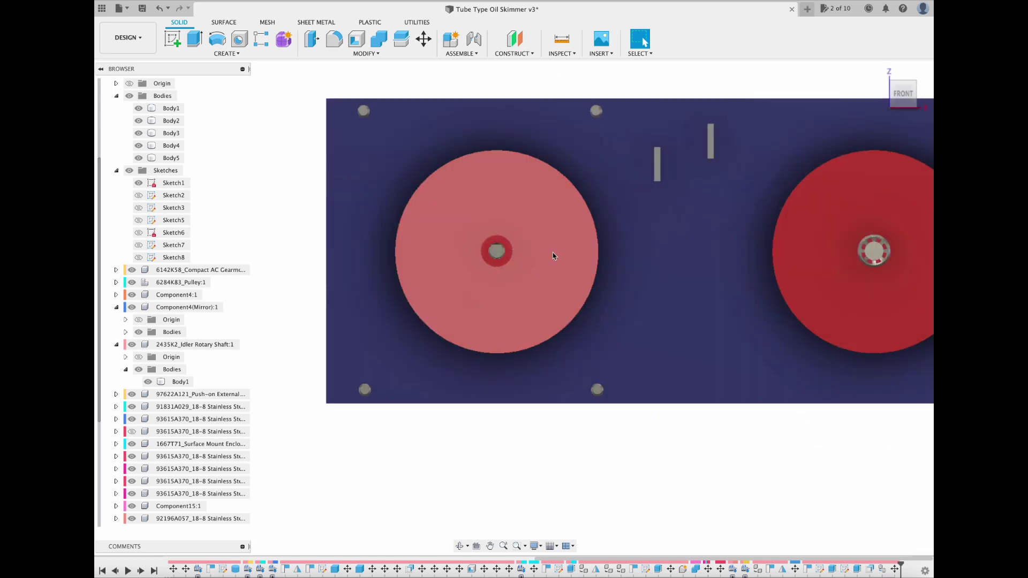
Step: Extrude the end face of the gearmotor shaft outward beyond the pulley hub
left_click_drag(903, 96, 811, 119)
scroll(541, 228, "up", 10)
left_click(194, 39)
left_click(470, 341)
left_click_drag(448, 357, 348, 383)
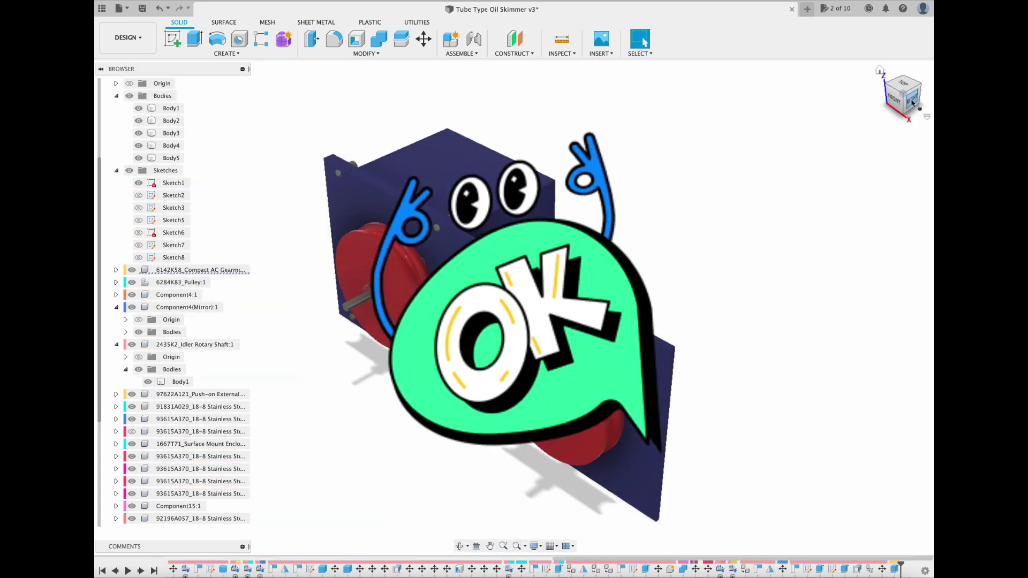
Step: Move both pulley components about 0.58 in outward along Y and delete the leftover pulley on the gearmotor shaft
left_click(187, 307)
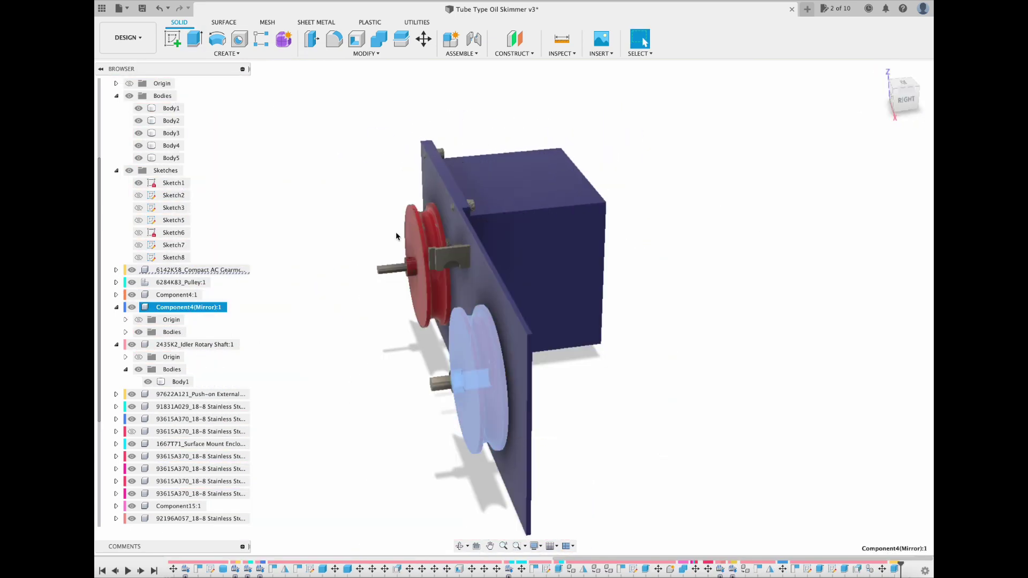
left_click(396, 233)
left_click(179, 295)
left_click(187, 308, "shift")
key("m")
left_click(884, 86)
left_click_drag(474, 188, 460, 187)
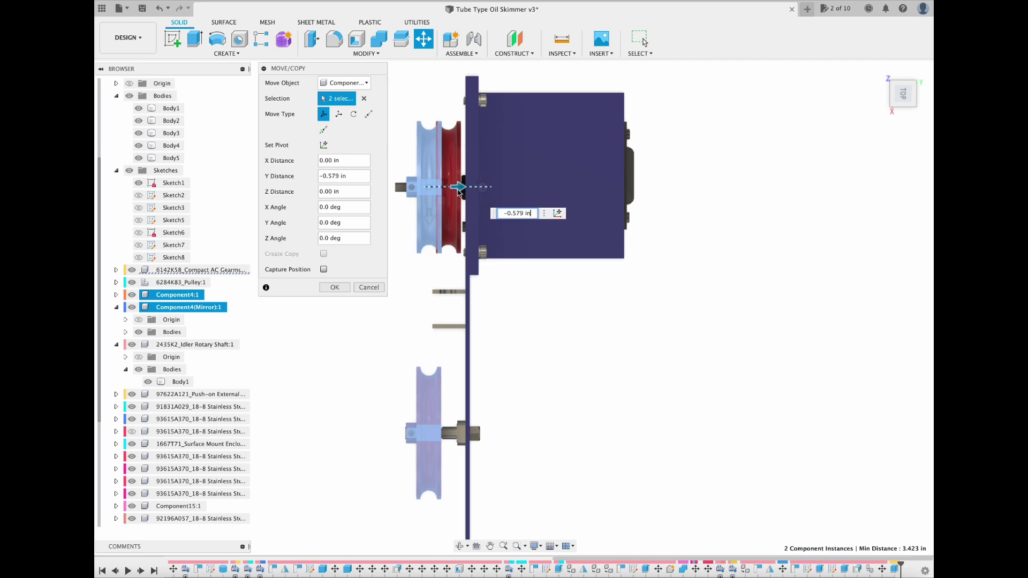
key("Return")
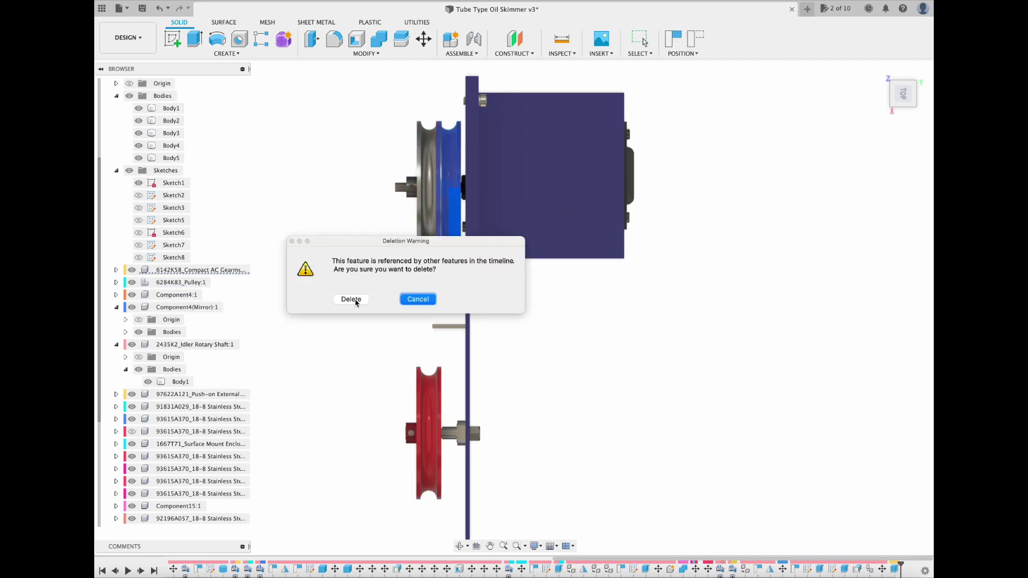
left_click(345, 298)
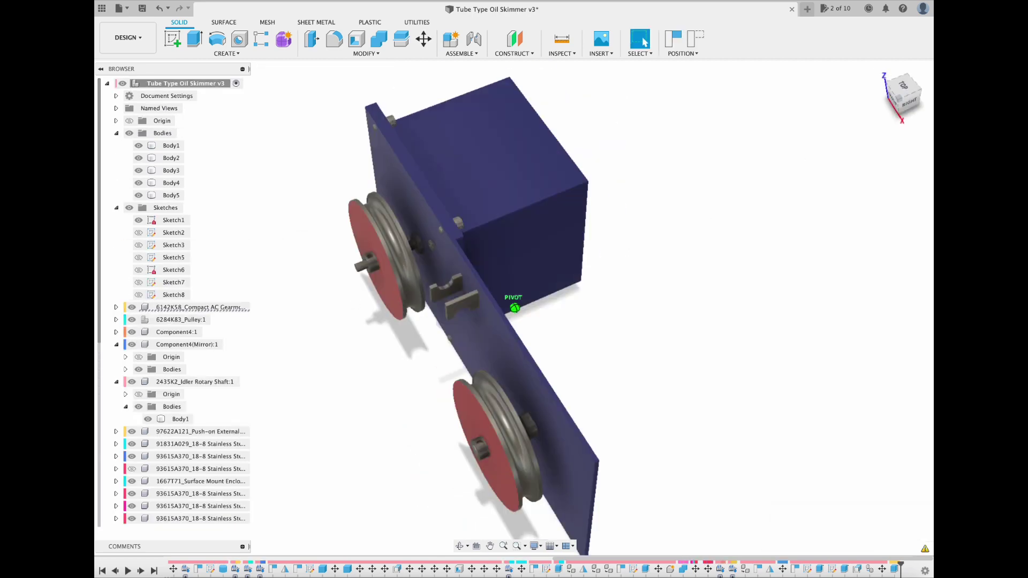
Step: Extrude the idler shaft's end 0.25 in outward with Join, and save the design with the version description Tube Type Oil Skimmer
middle_click_drag(541, 374, 451, 375, "shift")
scroll(387, 343, "up", 5)
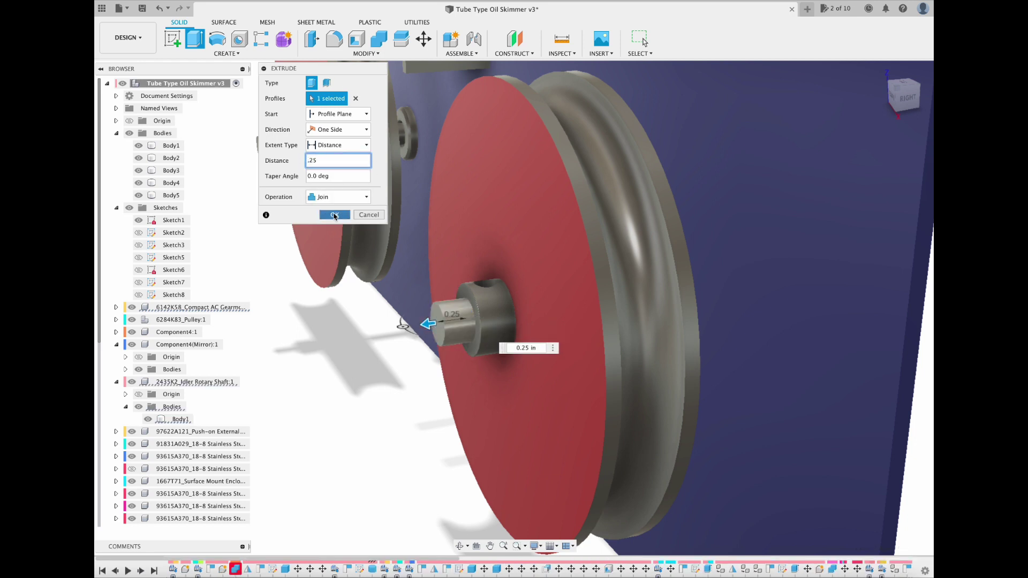
left_click(335, 215)
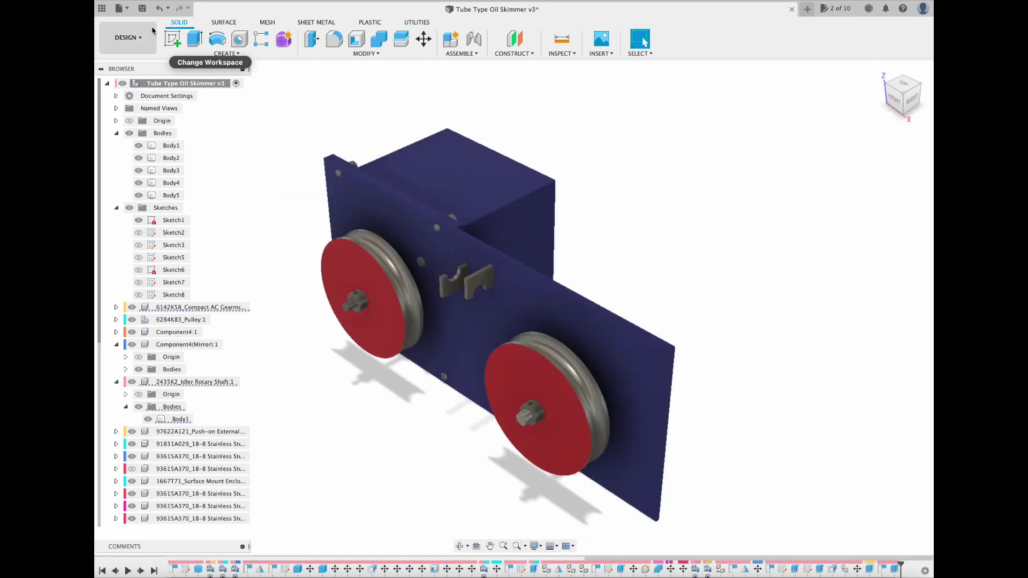
key("super+s")
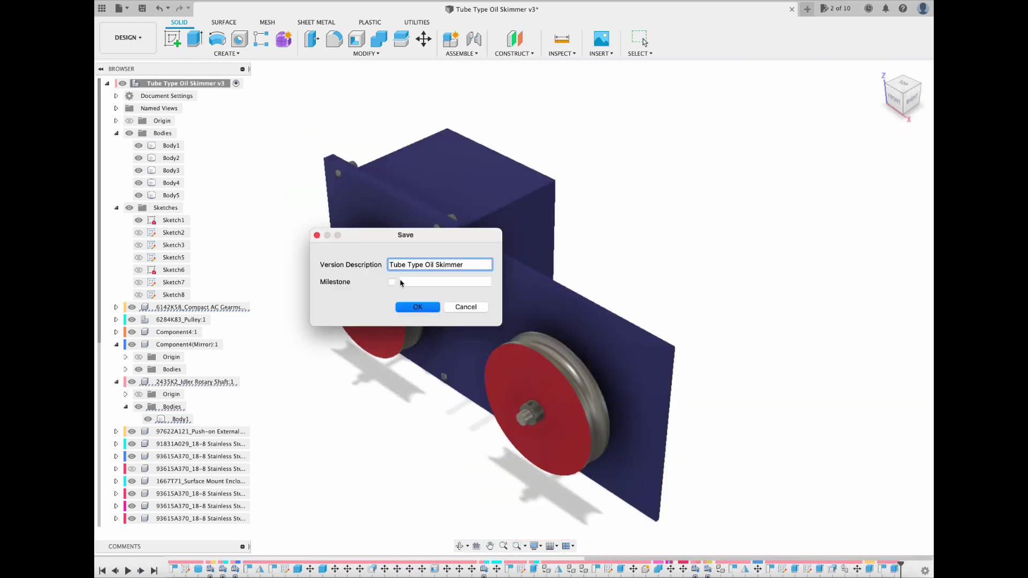
left_click(417, 308)
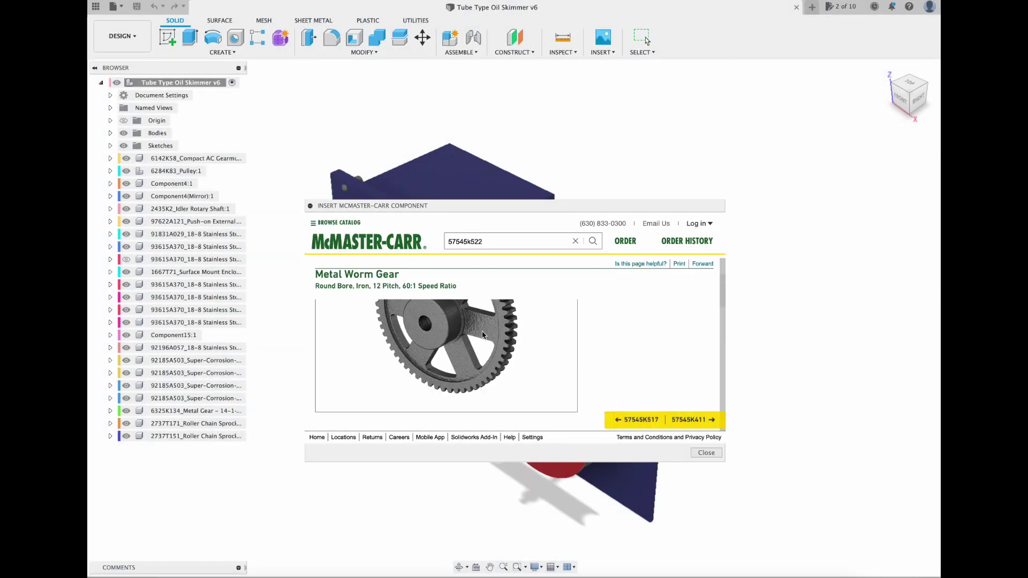
Step: Insert the McMaster-Carr metal worm gear 57545K522 as a 3-D SAT model
scroll(494, 341, "down", 5)
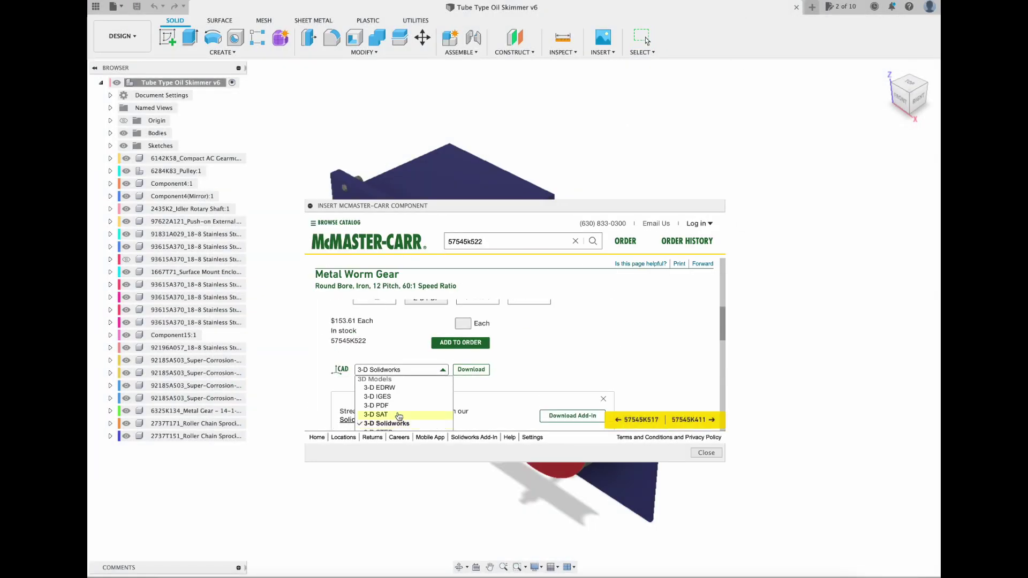
left_click(399, 415)
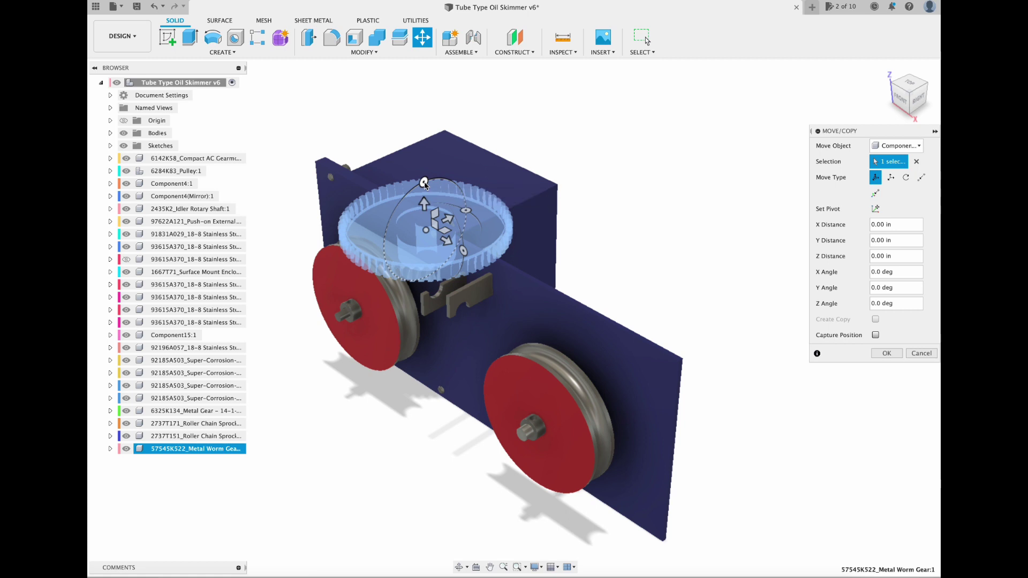
Step: Rotate the worm gear parallel to the plate and center it on the gearmotor shaft, moving it -1.96 in along Z and 0.016 in along Y
left_click_drag(425, 184, 544, 255)
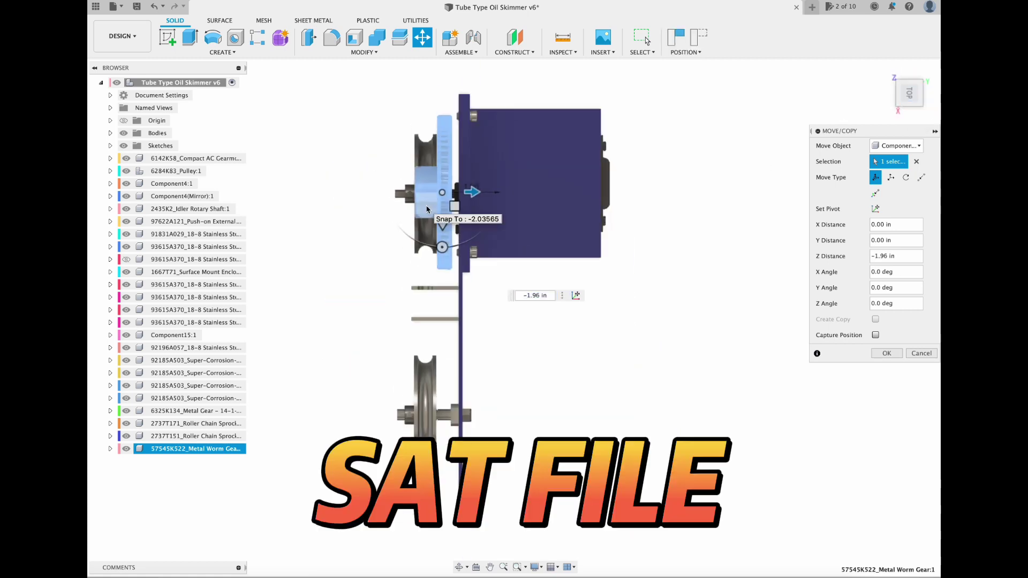
scroll(397, 248, "up", 5)
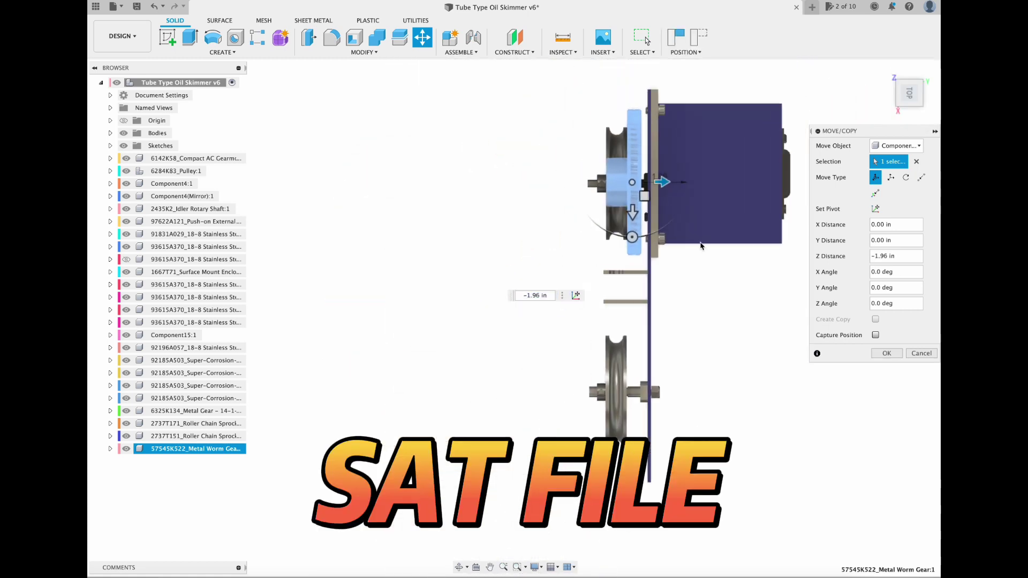
left_click_drag(392, 328, 392, 366)
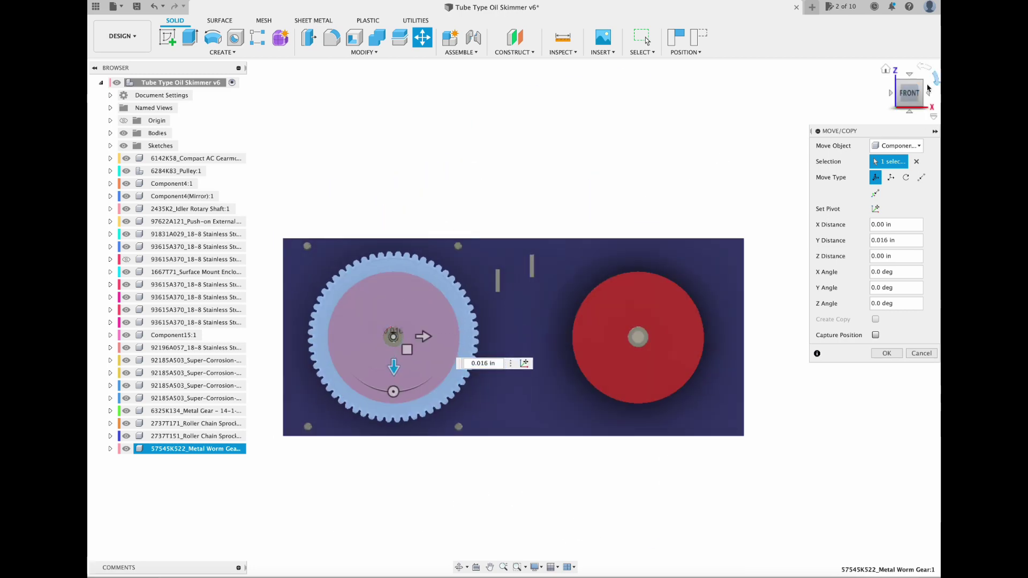
left_click_drag(928, 88, 873, 116)
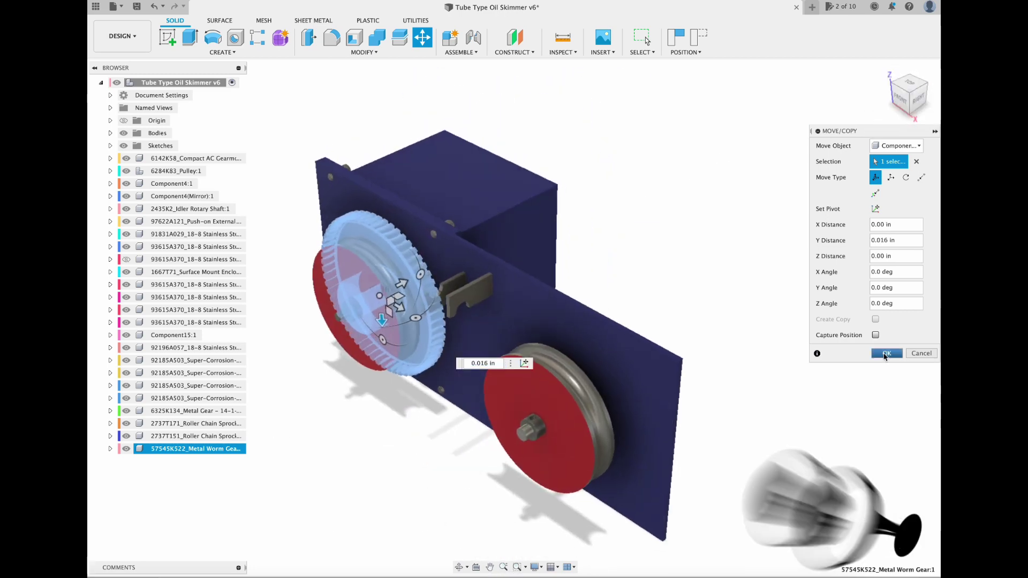
left_click(887, 354)
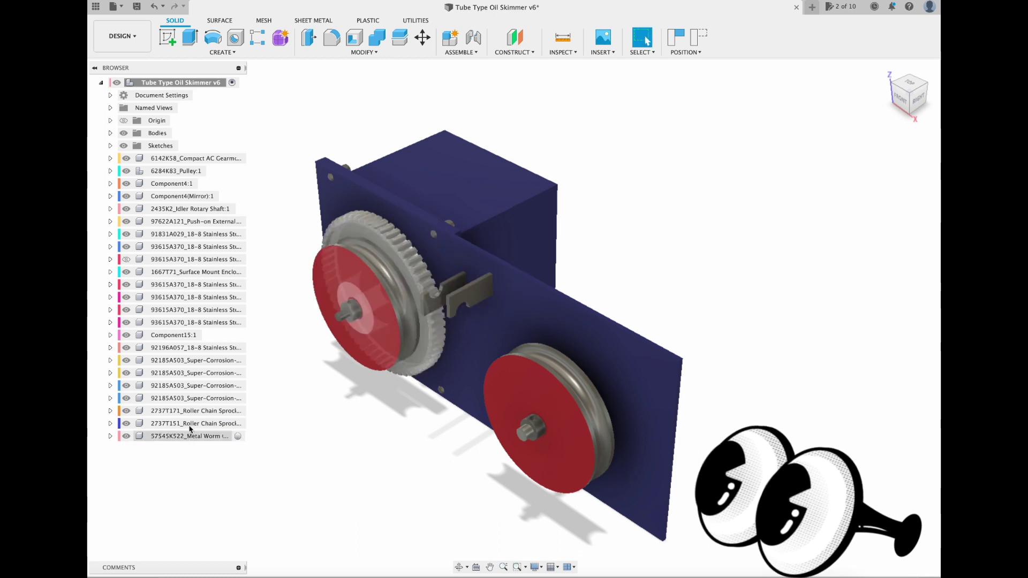
Step: Delete both roller chain sprockets and move the pulley on the gearmotor shaft about -0.729 in along Y
key("Delete")
key("Return")
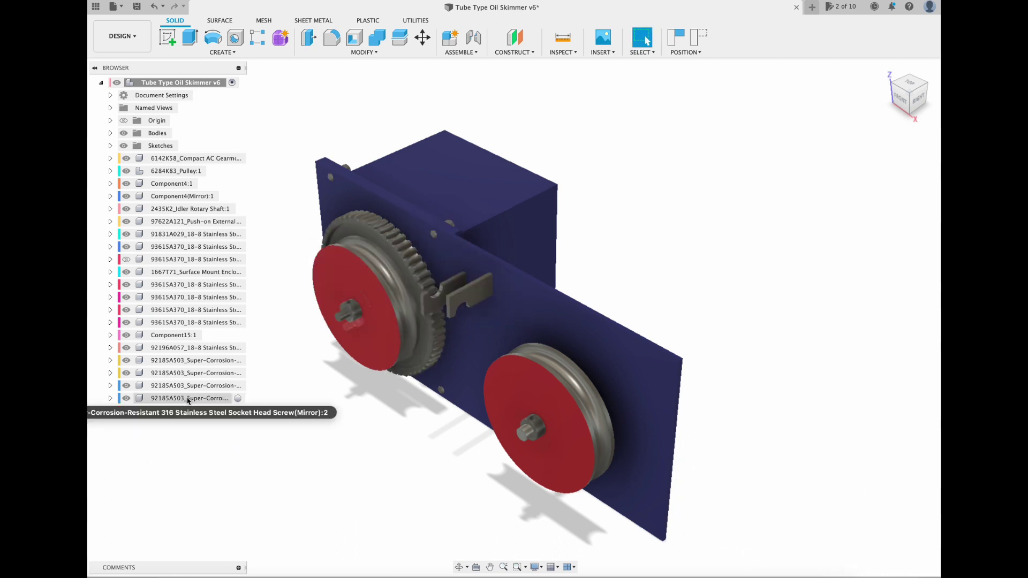
left_click(172, 183)
left_click(909, 81)
key("m")
left_click_drag(389, 385, 389, 418)
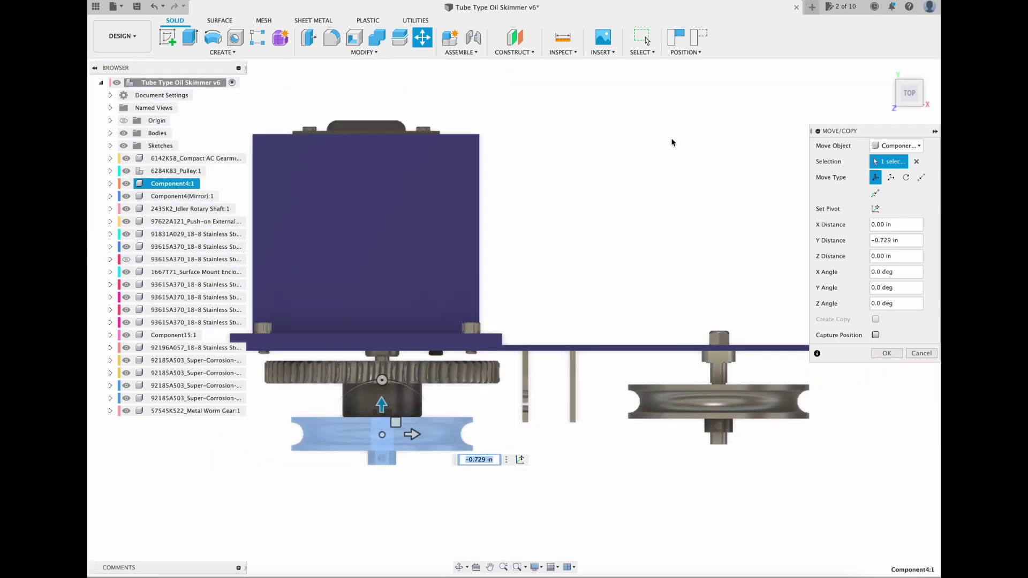
left_click(886, 354)
Step: Move the push-on retaining ring and the mirrored pulley outward along Y on the idler shaft
left_click(187, 221)
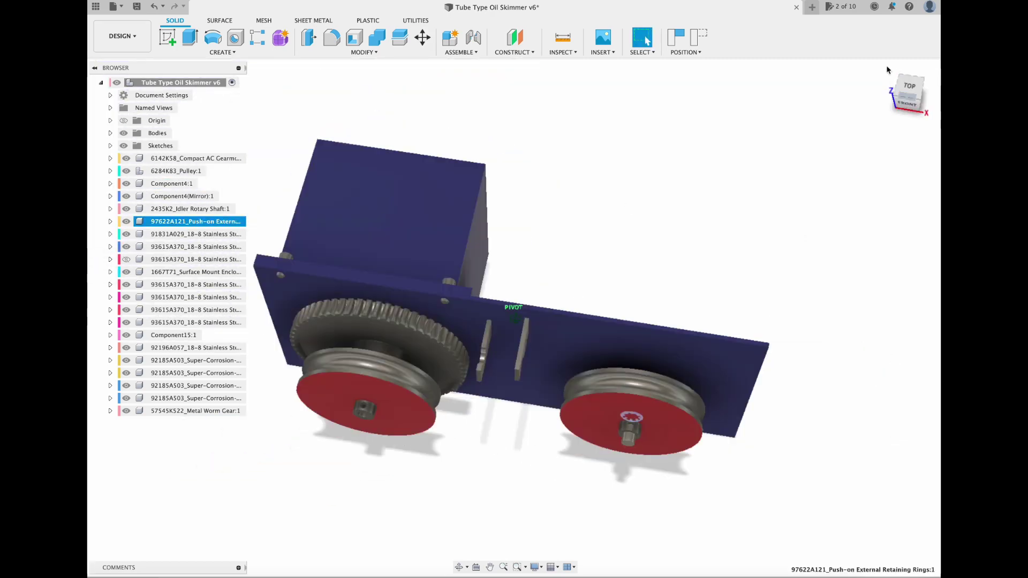
left_click(909, 87)
key("m")
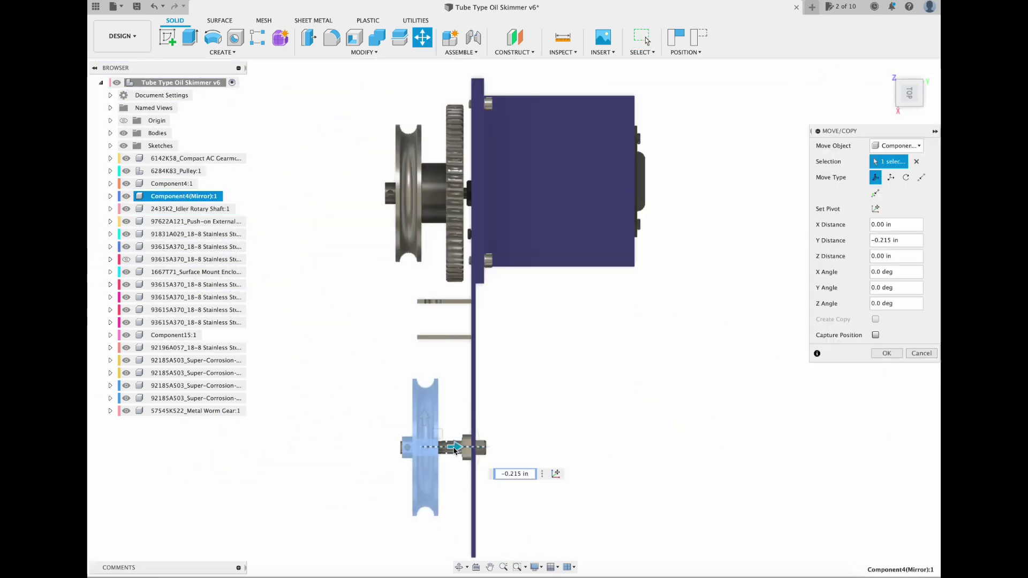
left_click(887, 354)
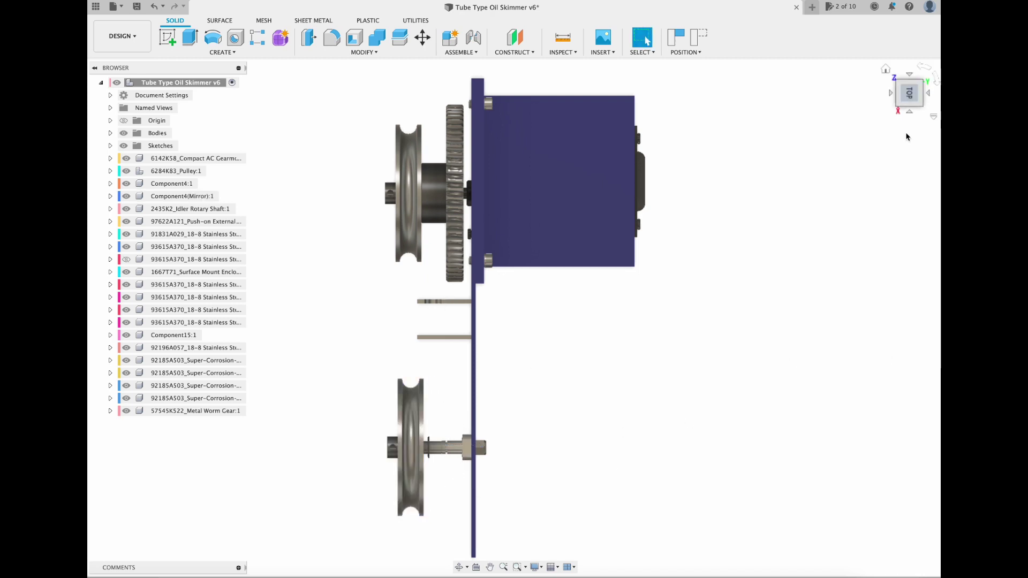
Step: Move the notched section of the outer tube guide about -0.66 in along X, aligning its notch with the pulley groove
left_click(422, 38)
left_click(449, 319)
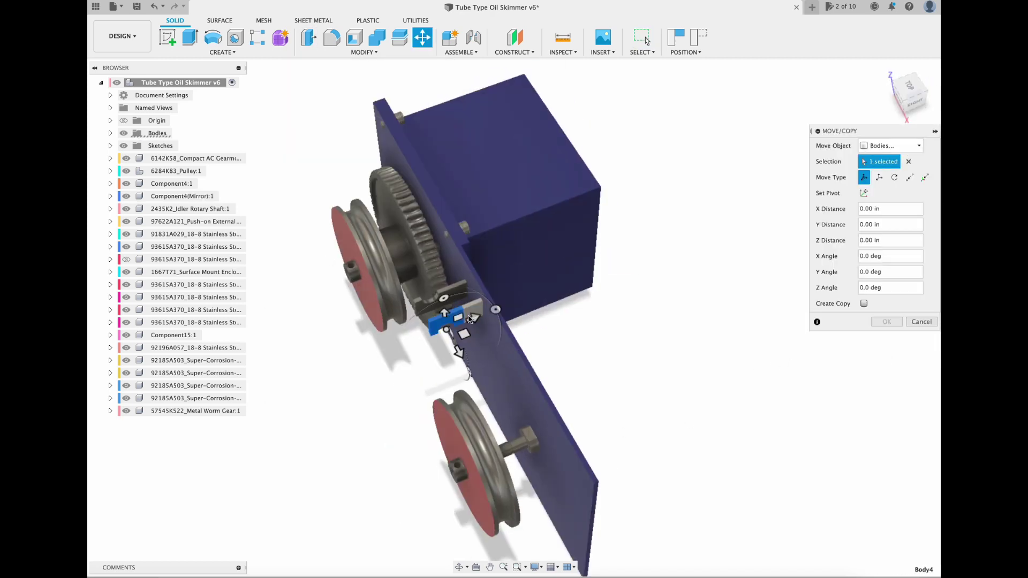
left_click(914, 104)
left_click_drag(462, 255, 463, 255)
scroll(406, 251, "up", 5)
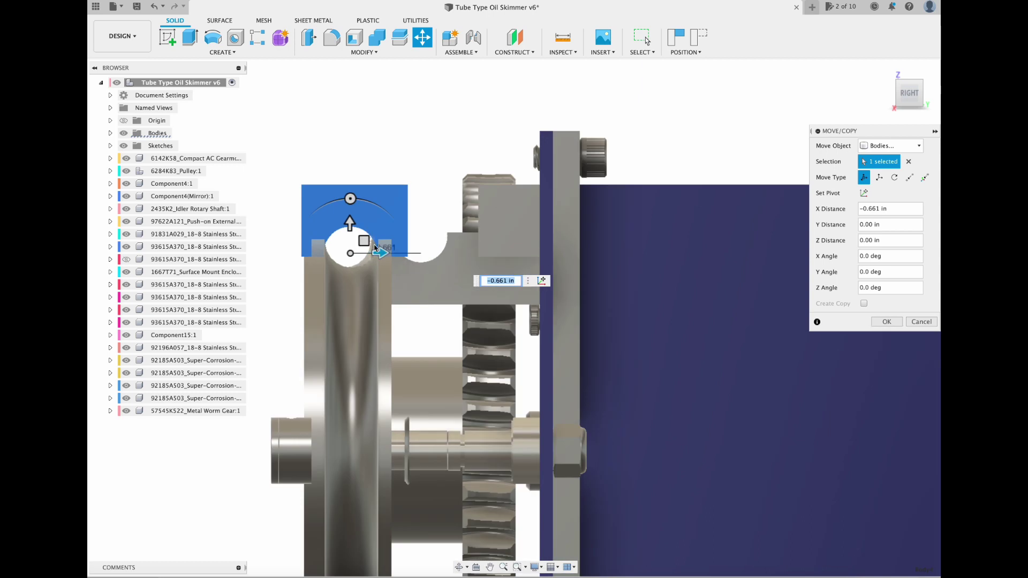
left_click(883, 323)
Step: Move the mirrored pulley slightly farther outward so its groove lines up with the tube guide notch
left_click(182, 197)
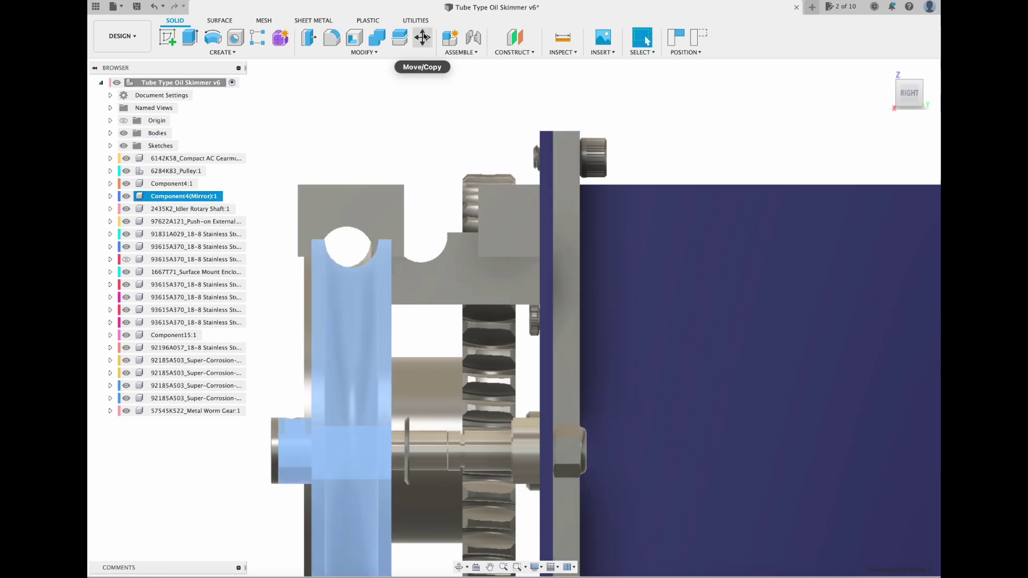
left_click(423, 38)
left_click_drag(381, 453, 374, 454)
left_click(887, 353)
Step: Offset the end face of the outer tube guide's plate-side section about 0.665 in to reach its notched section
left_click(351, 206)
key("m")
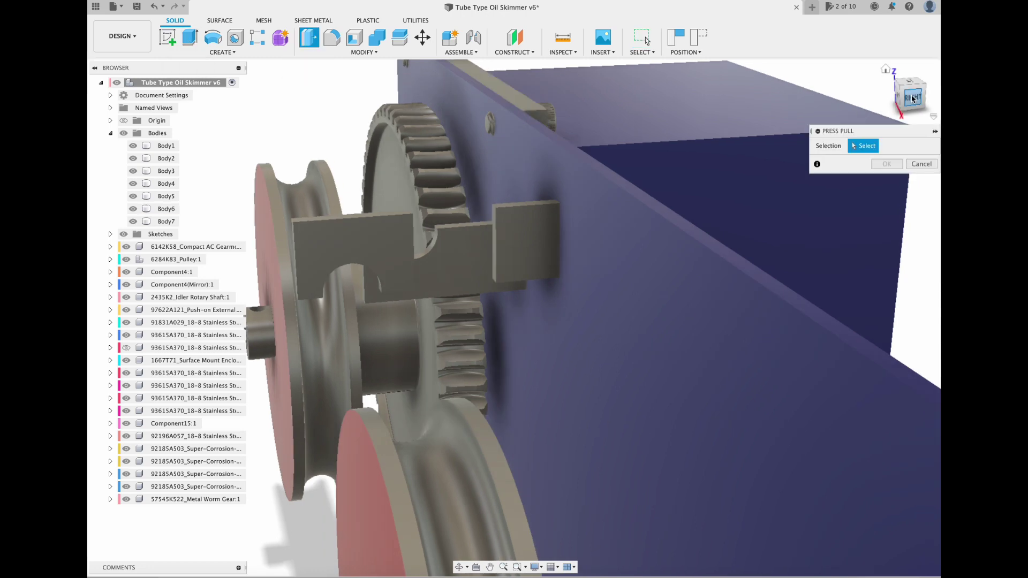
left_click_drag(913, 99, 907, 95)
left_click(427, 270)
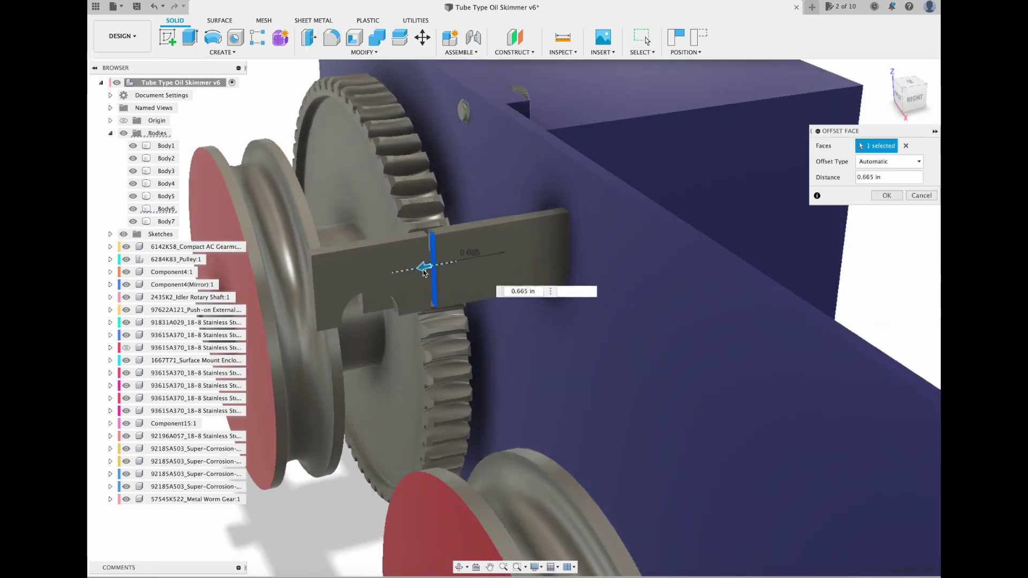
left_click(885, 196)
Step: Move the second tube guide's notched section outward to match the first, and offset the gearmotor shaft's end face about 1.554 in
left_click(439, 263)
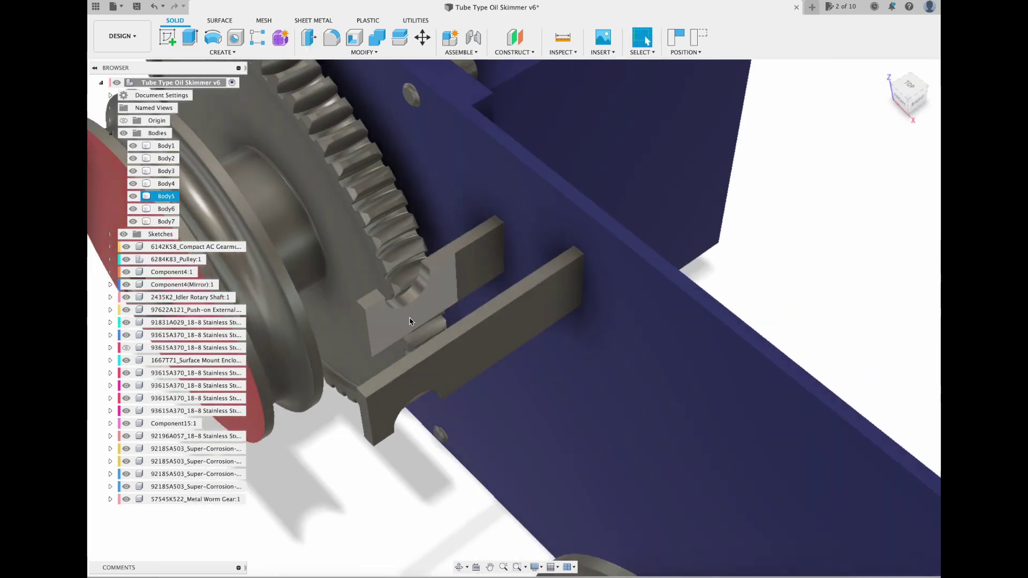
key("m")
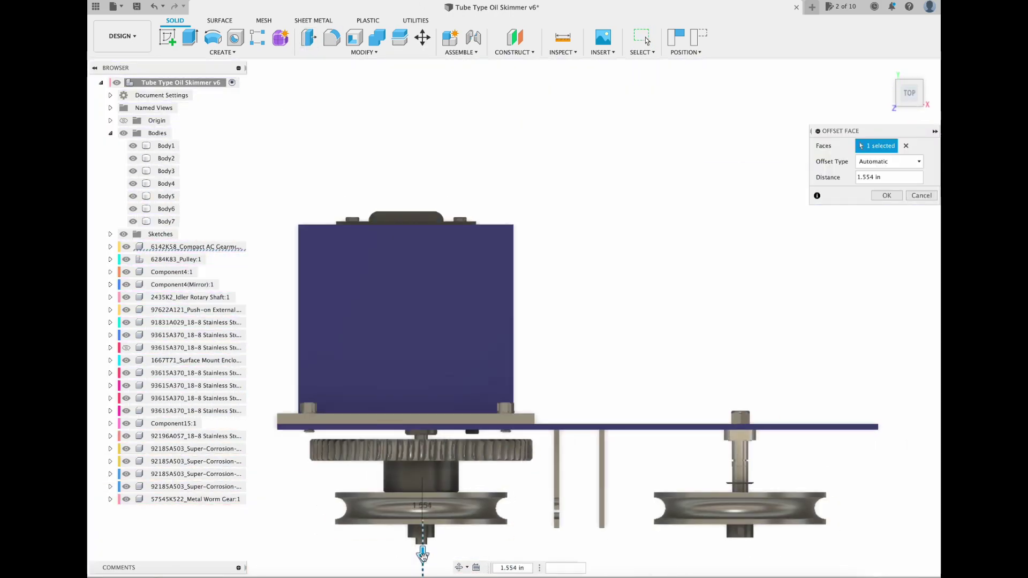
left_click(885, 70)
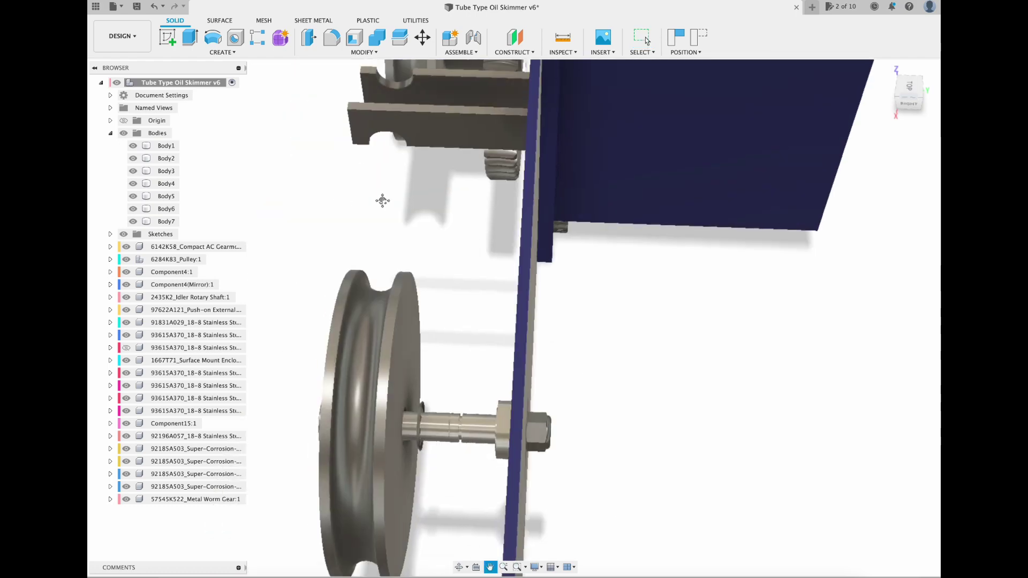
Step: Extrude the pulley plate's end beyond the gearmotor to make room for a second gear
key("m")
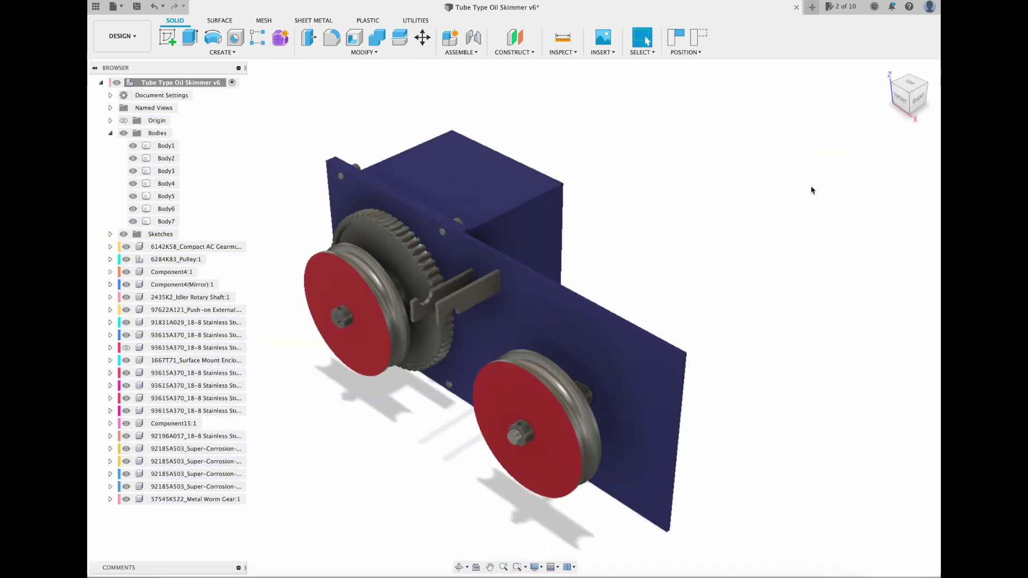
left_click(889, 97)
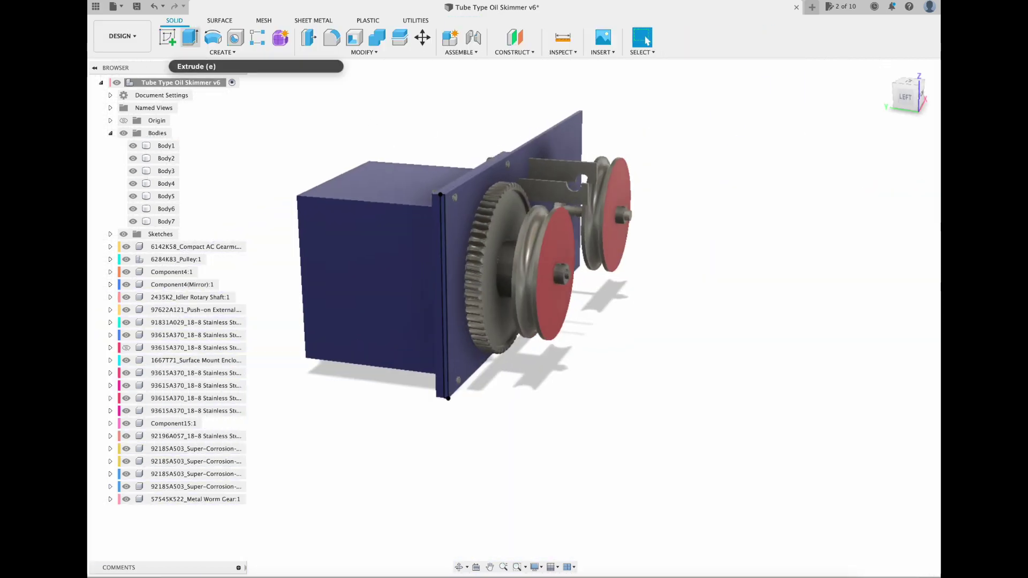
left_click(190, 38)
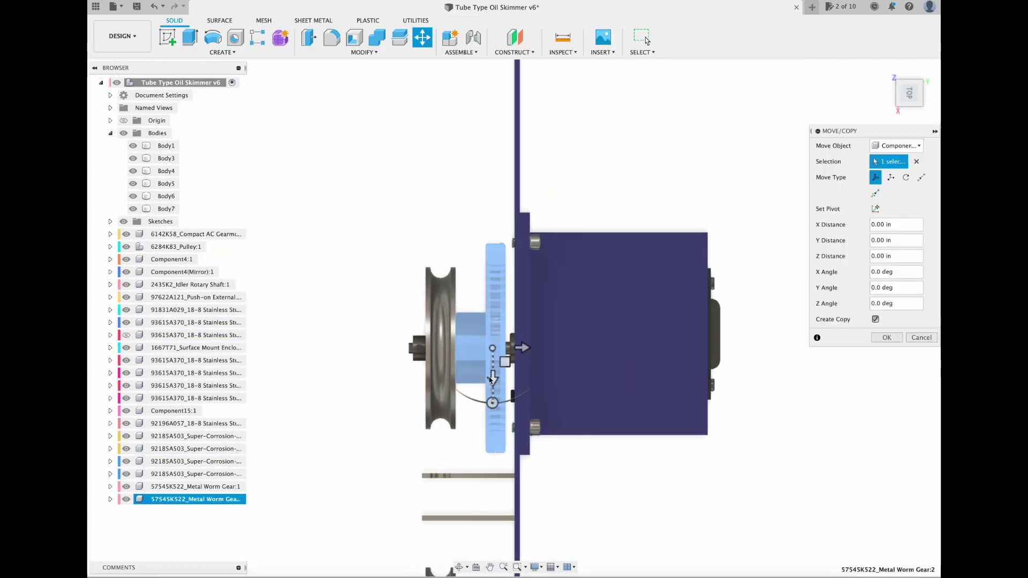
Step: Place a copy of the worm gear about -5.129 in along X and fine-tune it about 0.076 in so the teeth mesh
left_click_drag(490, 379, 507, 175)
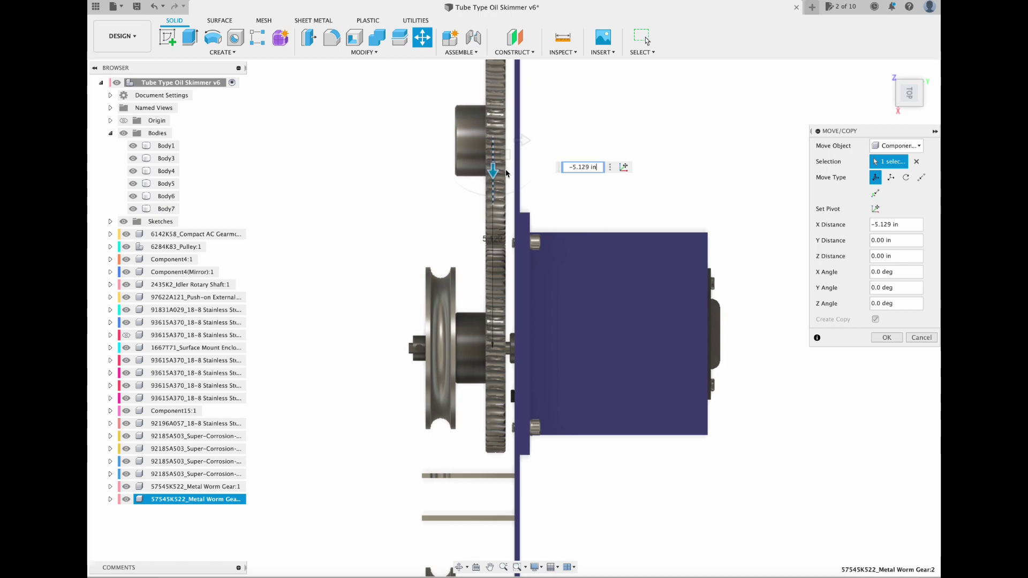
left_click(884, 75)
left_click(903, 97)
scroll(361, 325, "up", 4)
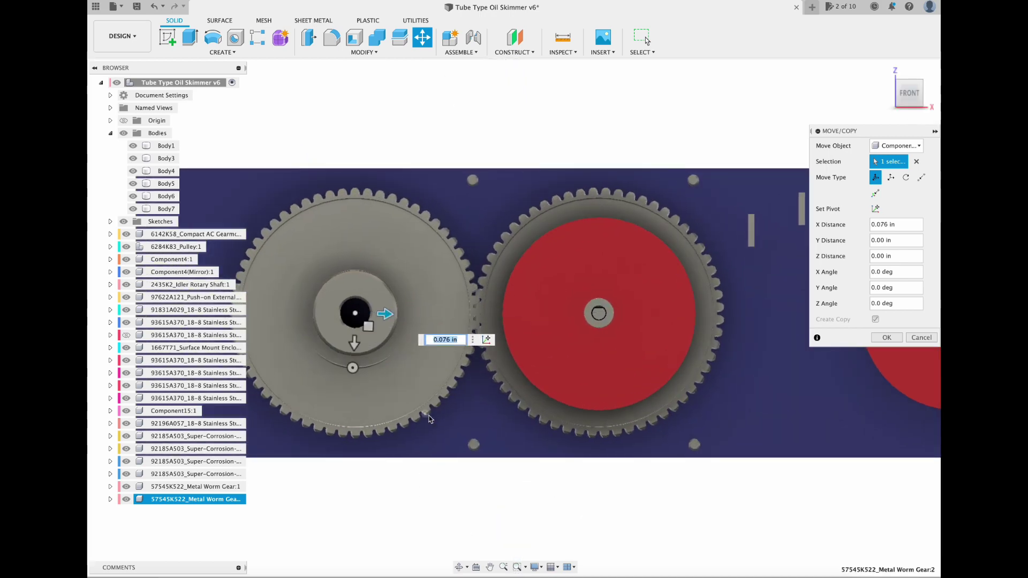
left_click(886, 73)
key("Return")
Step: Sketch a circle matching the bore on the hub face of the copied worm gear
left_click(893, 95)
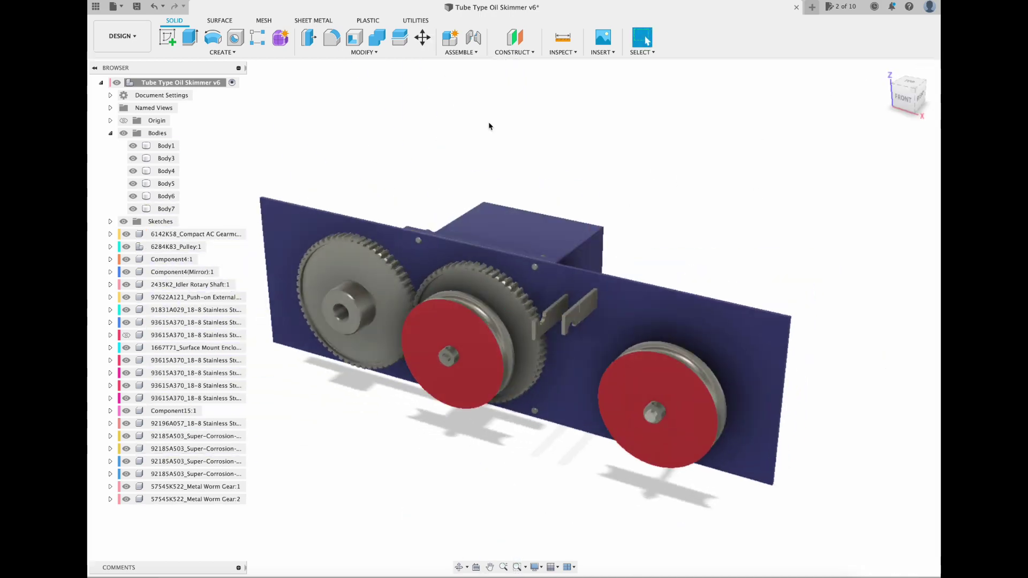
left_click(168, 38)
left_click(370, 258)
scroll(337, 285, "up", 8)
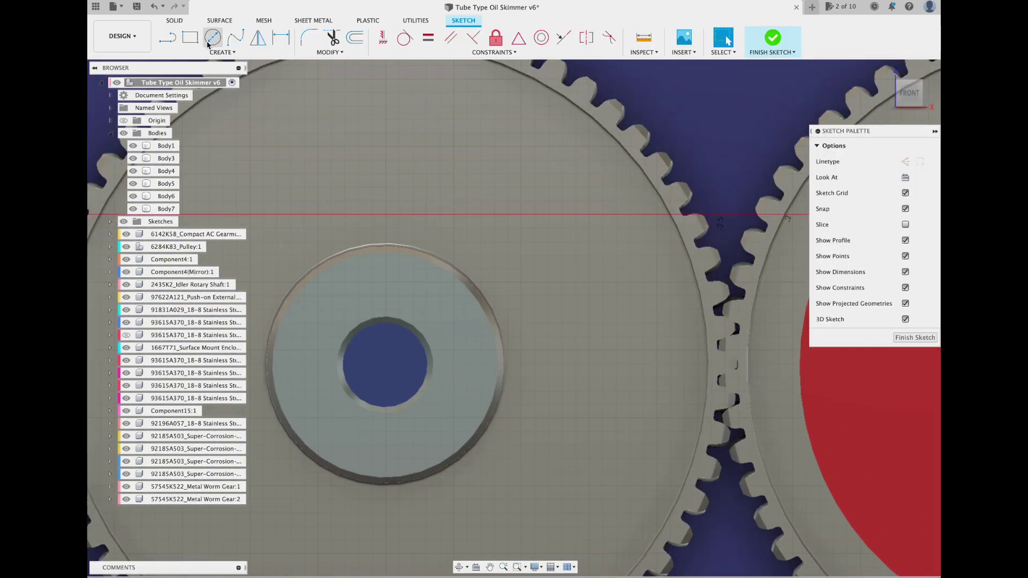
left_click(213, 37)
left_click(385, 365)
left_click(773, 38)
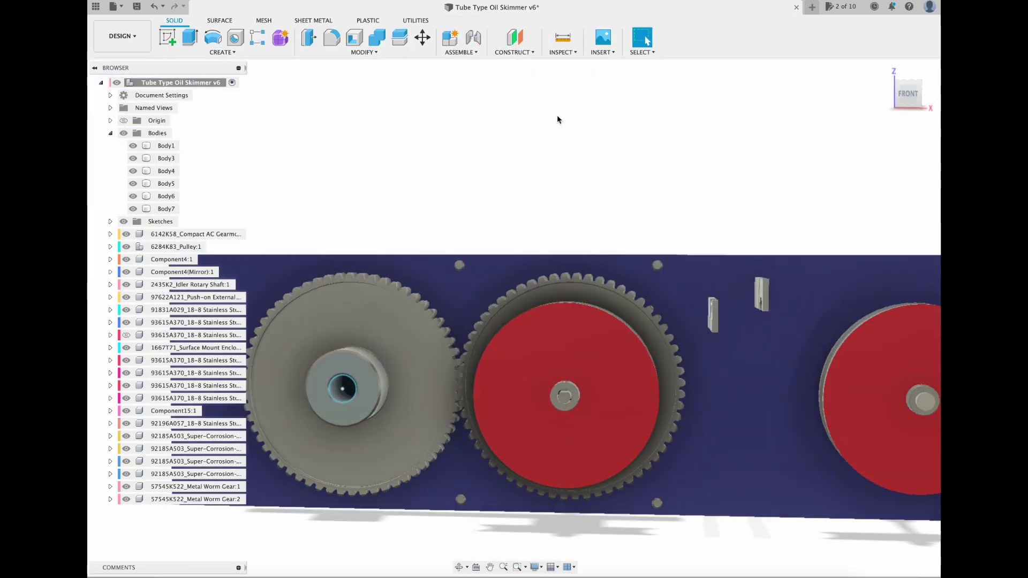
Step: Extrude the bore circle outward into a separate shaft body for the copied worm gear
key("e")
left_click(315, 403)
left_click(887, 280)
left_click(886, 74)
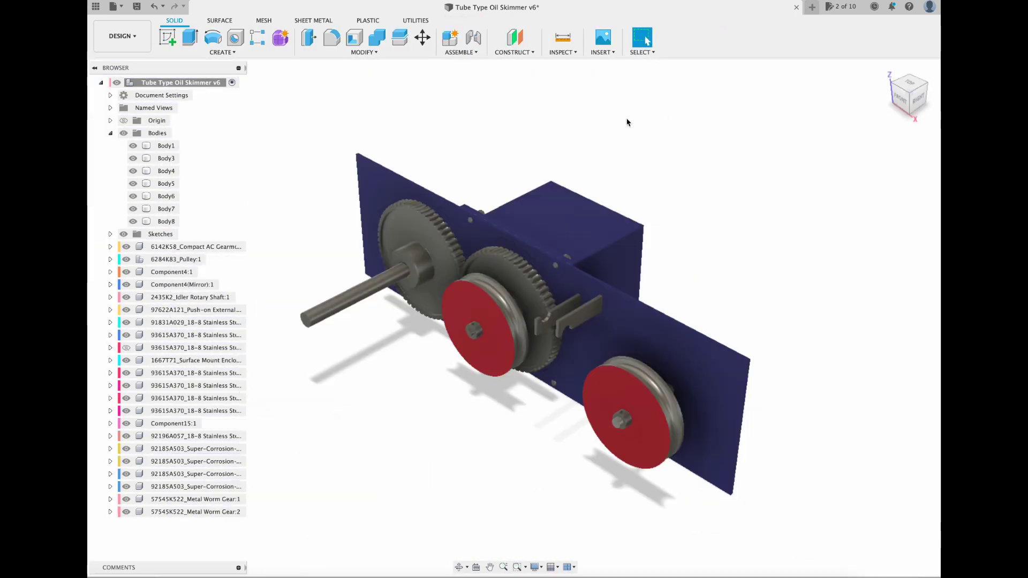
Step: Move the new shaft back through the copied gear so most of its length extends behind the plate
left_click(166, 222)
key("m")
left_click(909, 84)
left_click_drag(397, 172, 485, 172)
left_click(887, 322)
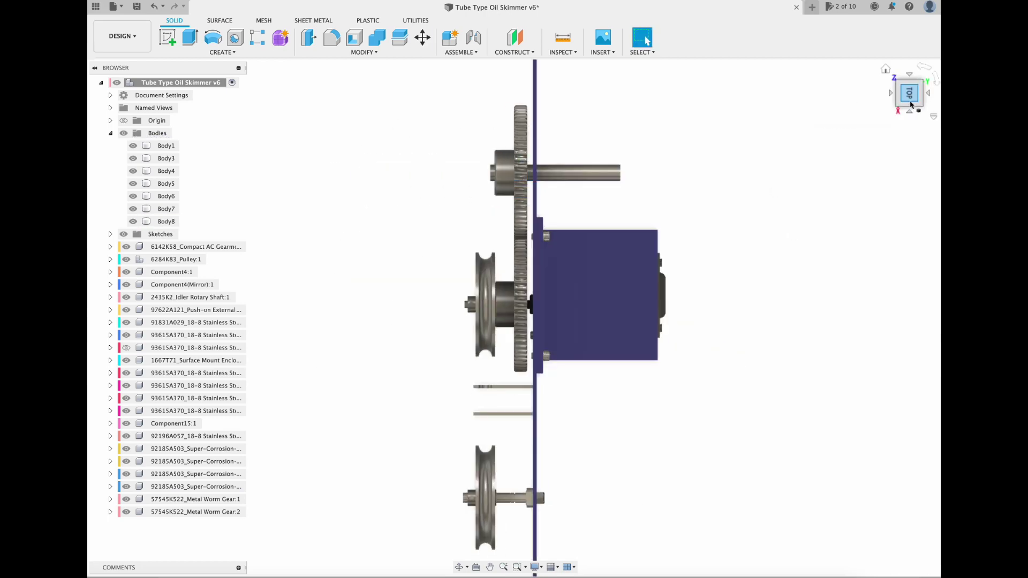
Step: Insert the McMaster-Carr mounted sealed ball bearing with two-bolt flange 5968K72 as a 3-D SAT model
left_click_drag(909, 95, 852, 70)
left_click(603, 52)
left_click(637, 141)
left_click(462, 246)
type("5968k72")
key("Return")
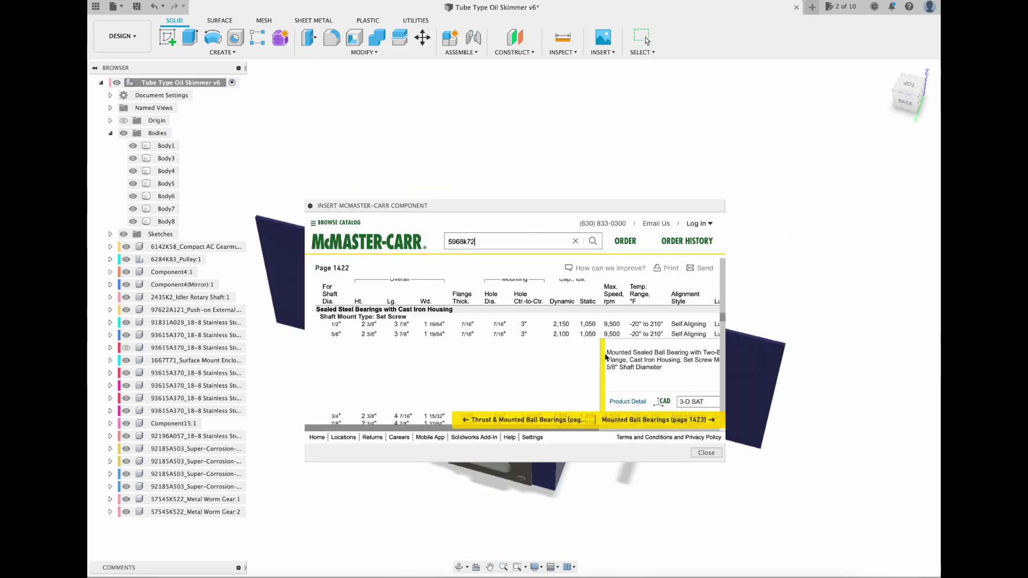
left_click(624, 401)
scroll(487, 344, "down", 8)
left_click(470, 324)
Step: Orient the flange bearing parallel to the plate and position it against the plate's back near the new shaft
left_click_drag(546, 263, 464, 260)
left_click(919, 99)
left_click_drag(519, 266, 519, 122)
scroll(536, 136, "up", 5)
left_click_drag(520, 183, 474, 183)
left_click(923, 82)
left_click(919, 99)
scroll(672, 251, "up", 5)
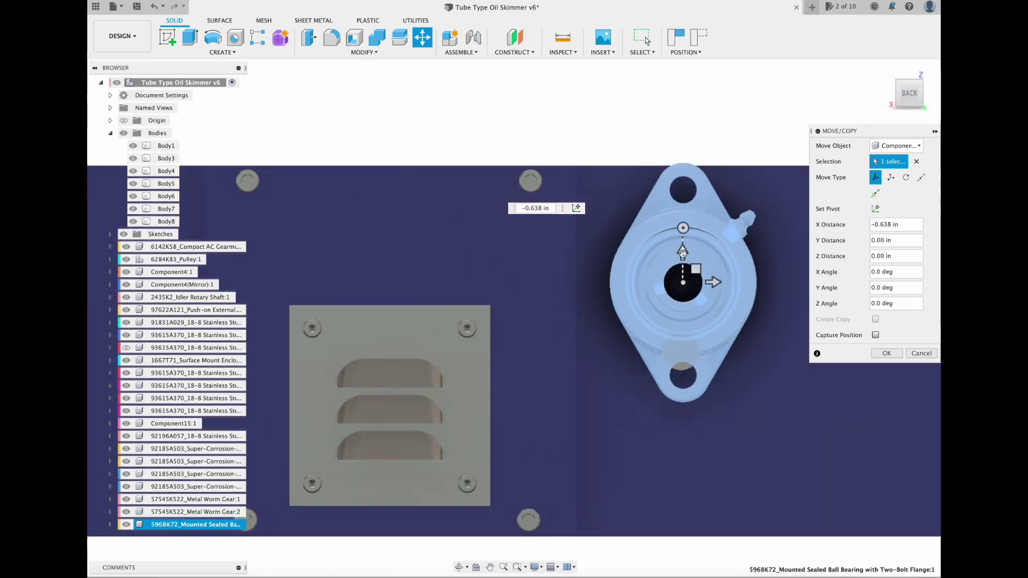
Step: Center the flange bearing on the new shaft and shorten the shaft's end behind it with Press Pull
left_click_drag(683, 252, 679, 322)
left_click_drag(713, 350, 709, 351)
left_click(680, 321)
left_click(886, 69)
left_click(929, 92)
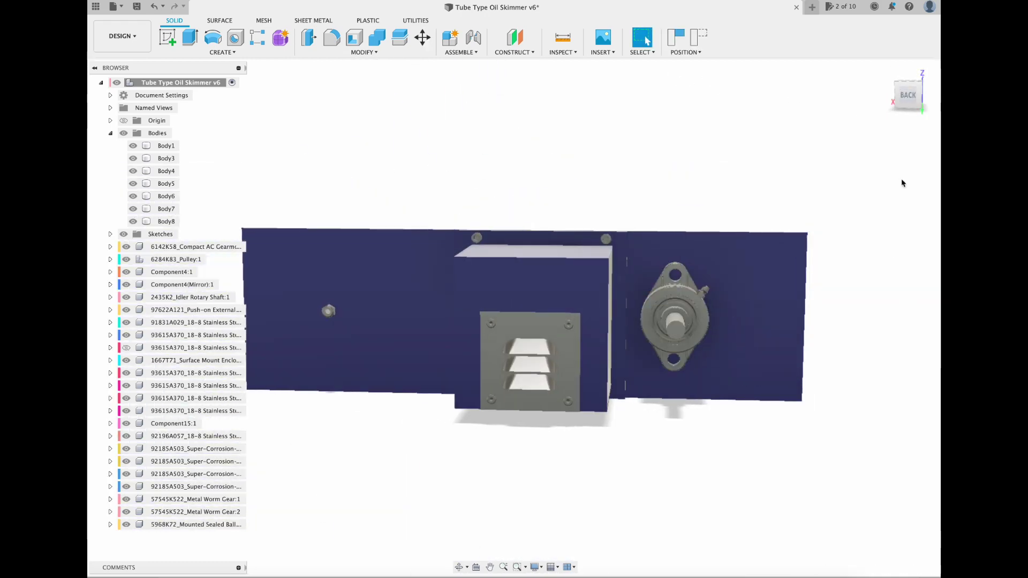
key("q")
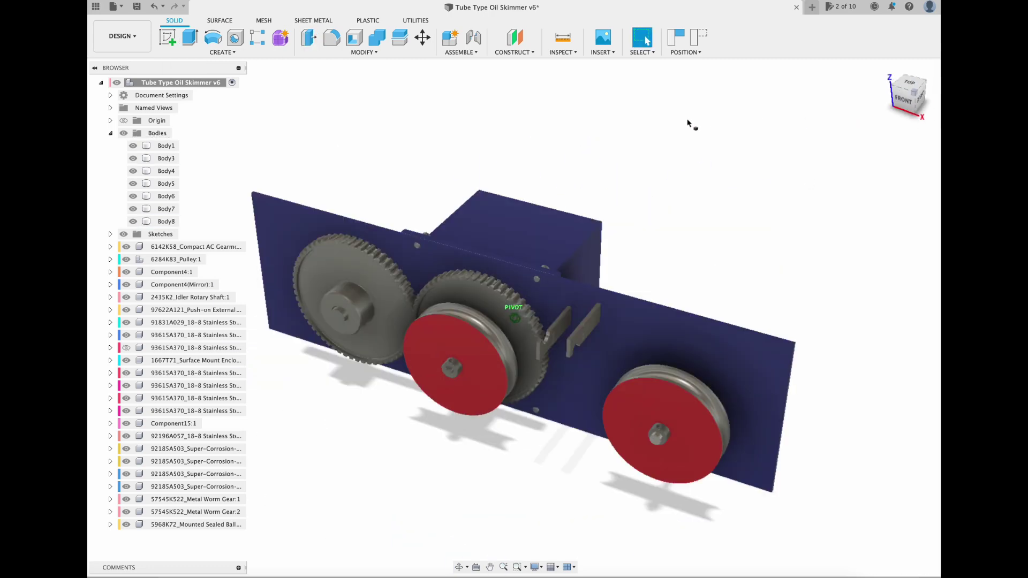
Step: Switch to the Render workspace, apply the red paint to both worm gears and Paint - Enamel Glossy (Yellow) to the tube guides
left_click(120, 36)
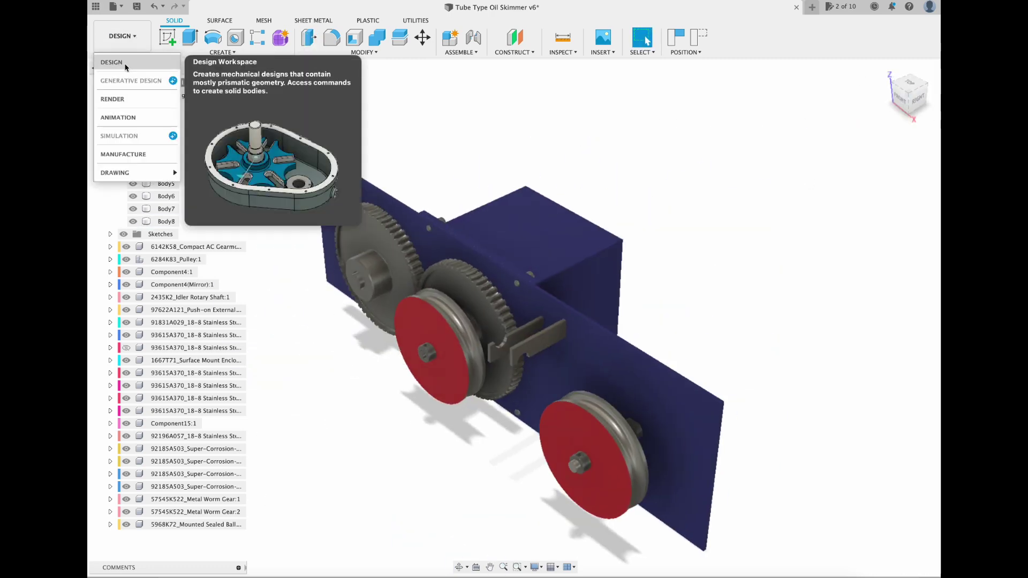
left_click(121, 95)
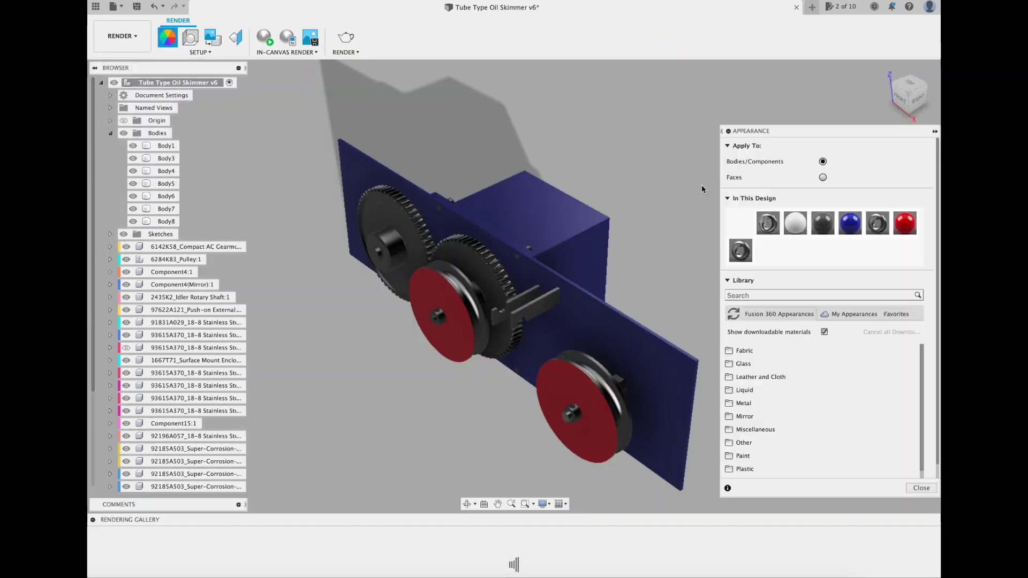
left_click_drag(905, 223, 393, 225)
left_click_drag(905, 224, 482, 267)
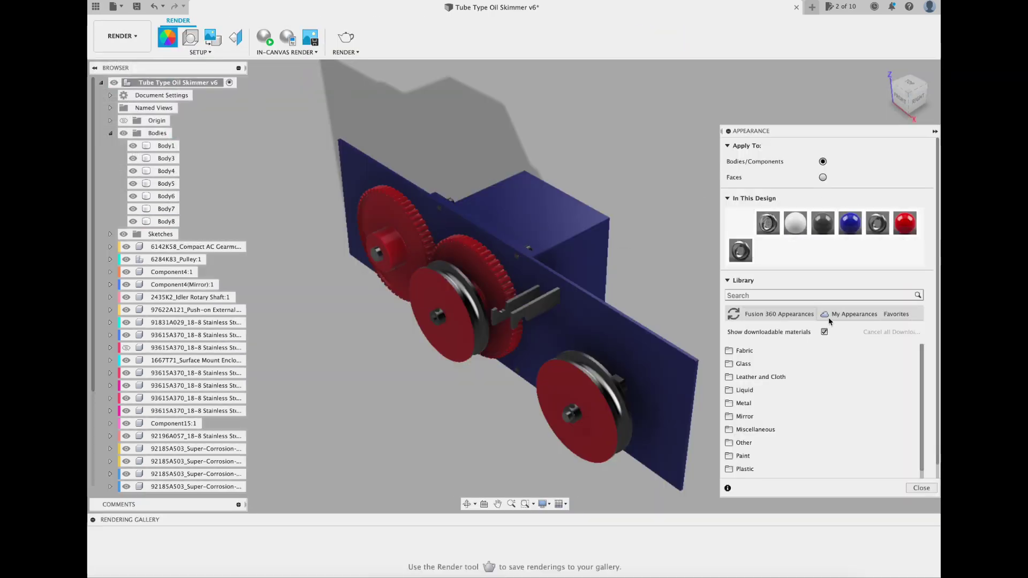
left_click(745, 454)
left_click(755, 378)
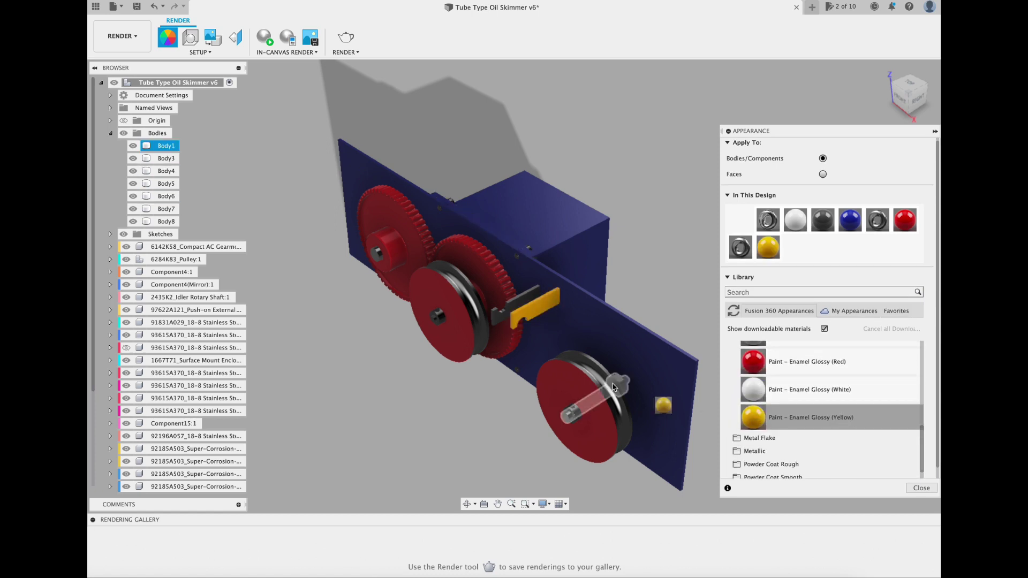
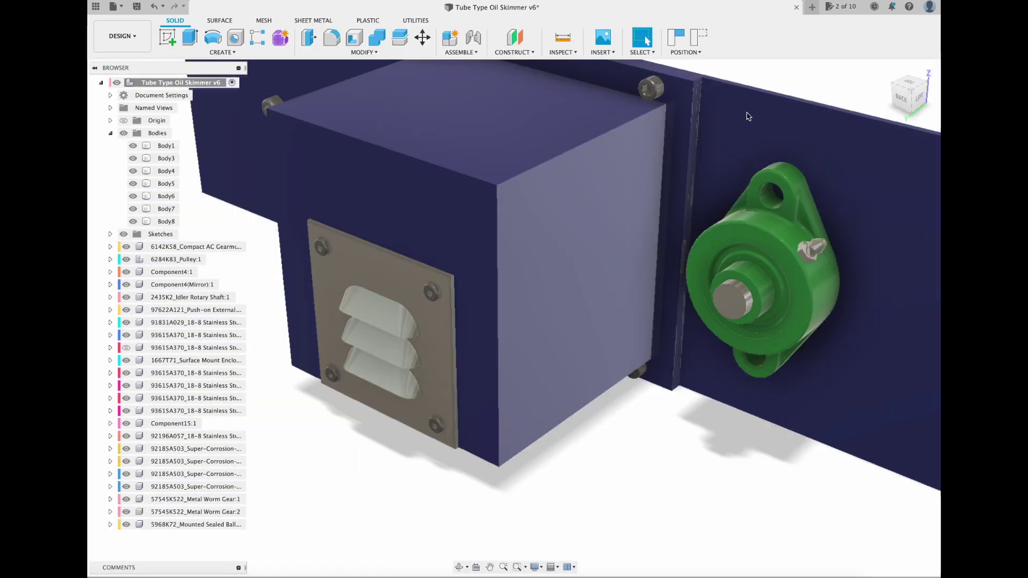
left_click(885, 69)
middle_click_drag(878, 105, 461, 91, "shift")
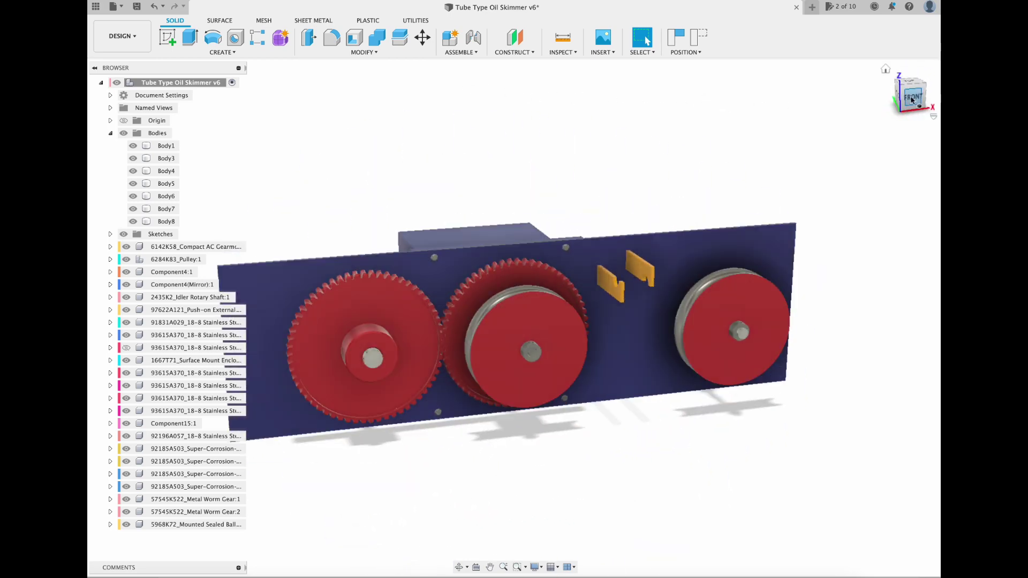
left_click(912, 100)
middle_click_drag(912, 100, 360, 174, "shift")
left_click_drag(250, 401, 615, 56)
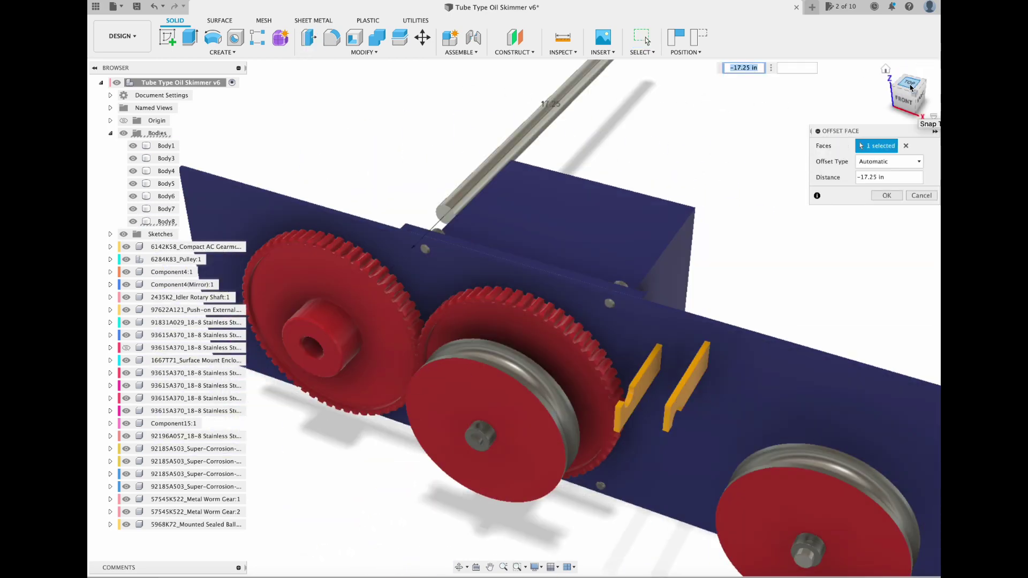
left_click(911, 85)
key("Escape")
Step: Capture the moved component positions and open a sketch on the second shaft's front end face
scroll(408, 198, "up", 4)
middle_click_drag(408, 198, 605, 138, "shift")
left_click(168, 37)
scroll(423, 225, "up", 4)
left_click(436, 332)
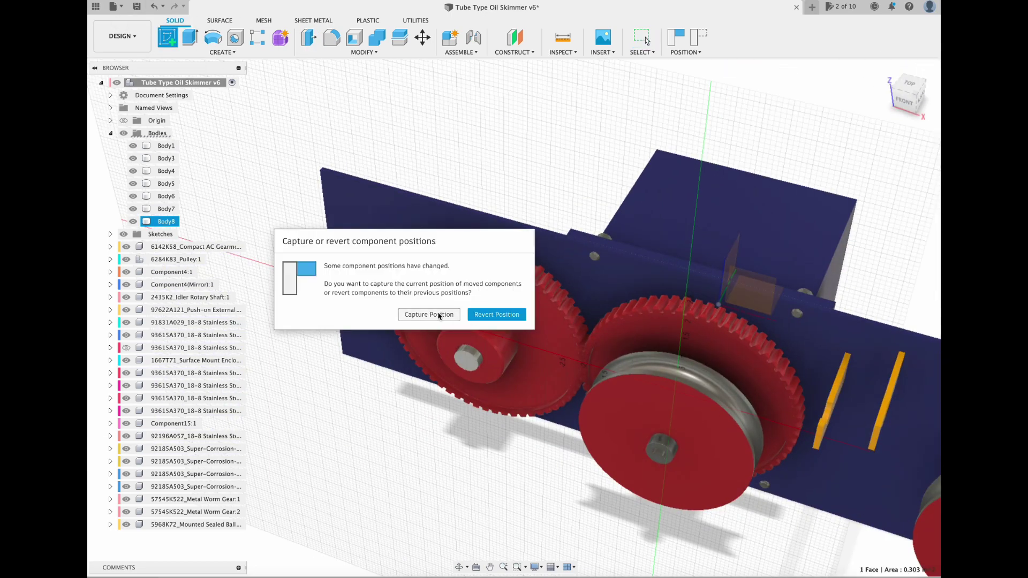
left_click(436, 314)
scroll(290, 373, "up", 4)
key("c")
left_click(775, 40)
Step: Extrude the second shaft's front end so it protrudes well beyond the worm gear's hub
key("e")
left_click(911, 84)
mouse_move(468, 362)
left_mouse_down()
mouse_move(433, 423)
mouse_move(451, 380)
left_mouse_up()
key("Return")
Step: Sketch a 6.125 in diameter circle on the second shaft's front end, centered on the shaft
left_click(911, 113)
left_click_drag(910, 99, 904, 164)
left_click(909, 93)
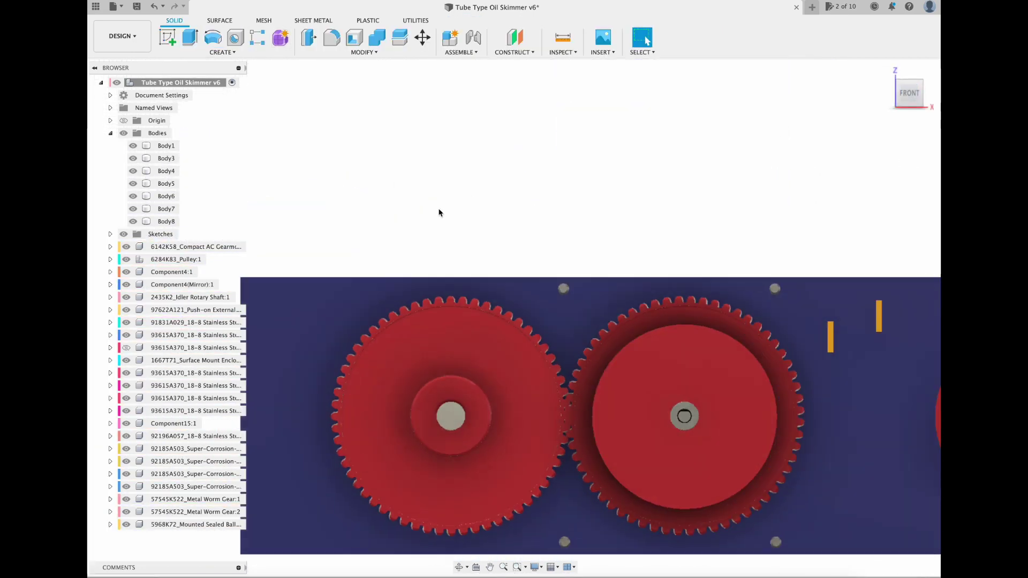
left_click(176, 40)
left_click(429, 343)
middle_click_drag(386, 192, 583, 199)
scroll(481, 353, "up", 2)
key("c")
left_click(481, 376)
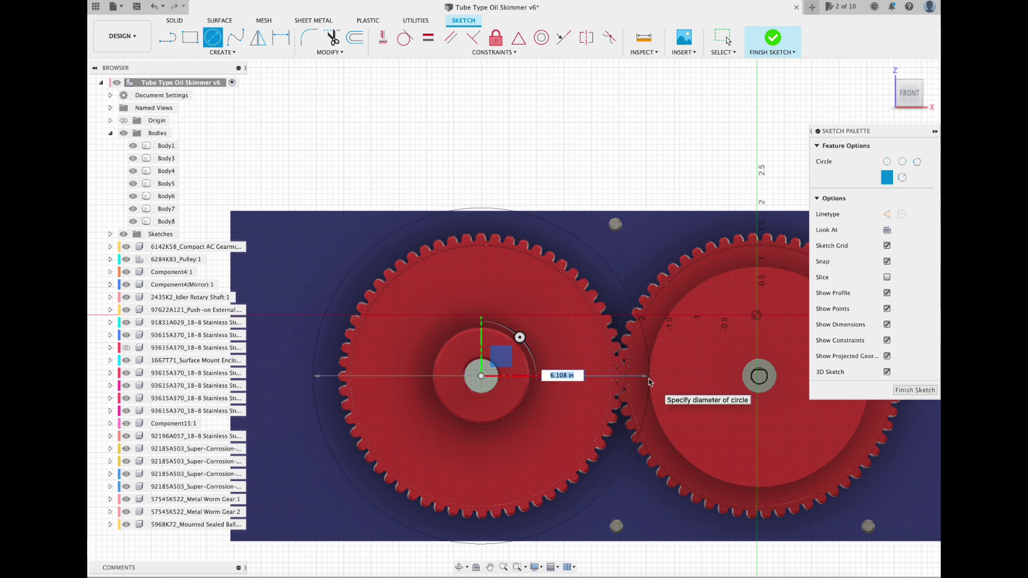
type("6.125")
key("Return")
key("Escape")
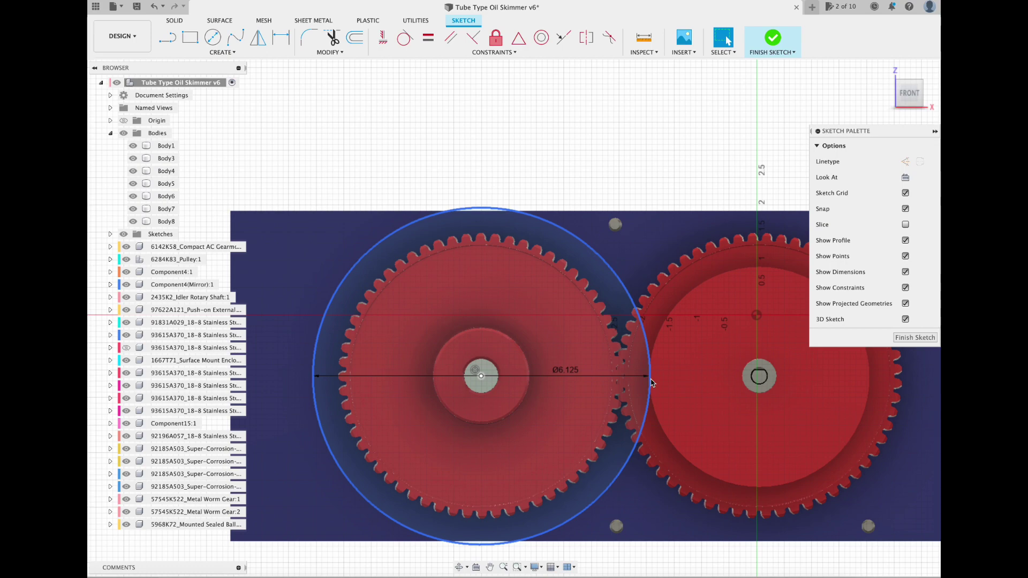
Step: Extrude the ring around the shaft into a disk and round its front face edges with a 0.168 in fillet
key("e")
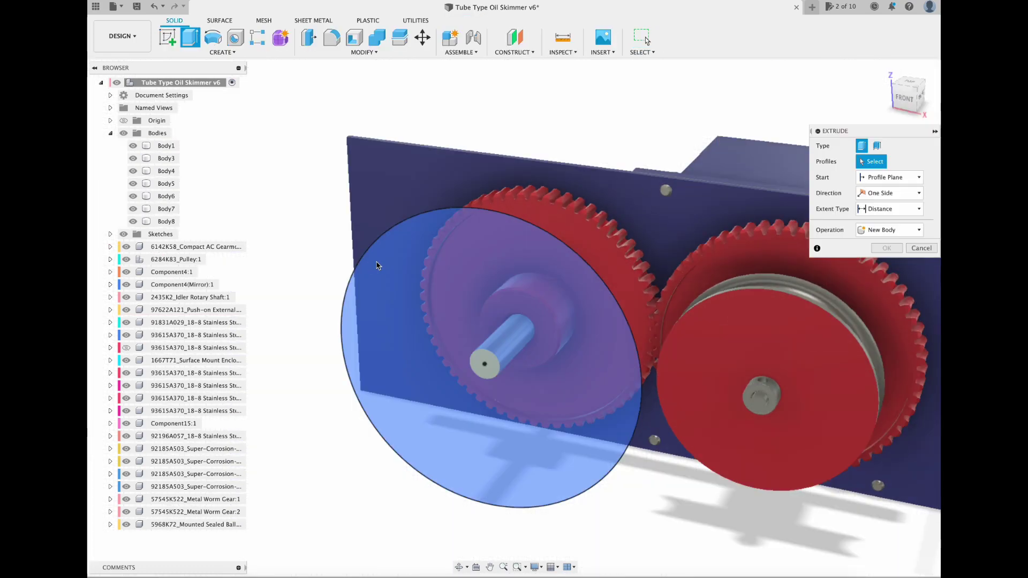
key("Return")
left_click(492, 278)
left_click(364, 51)
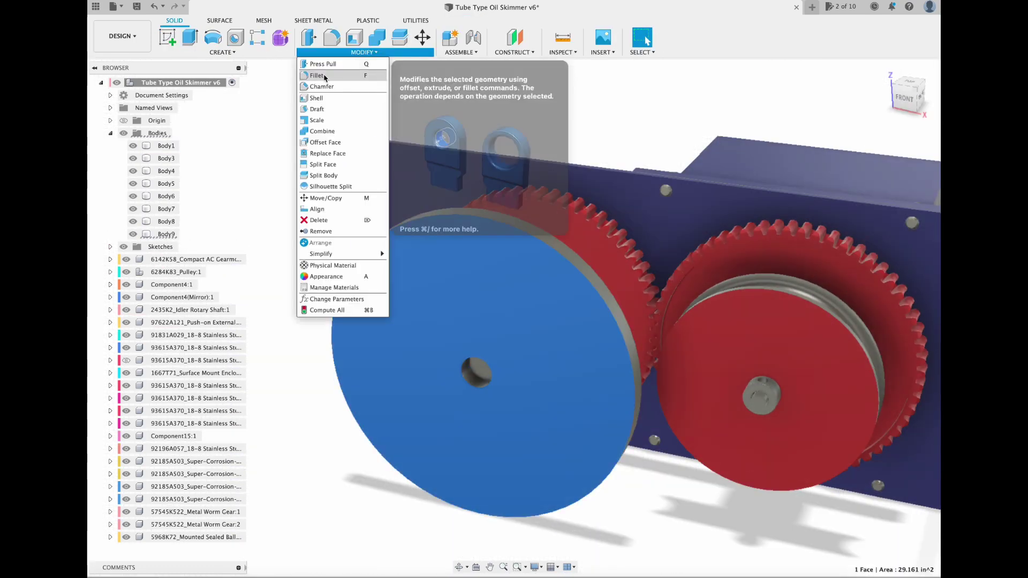
left_click(322, 77)
left_click_drag(480, 381, 484, 380)
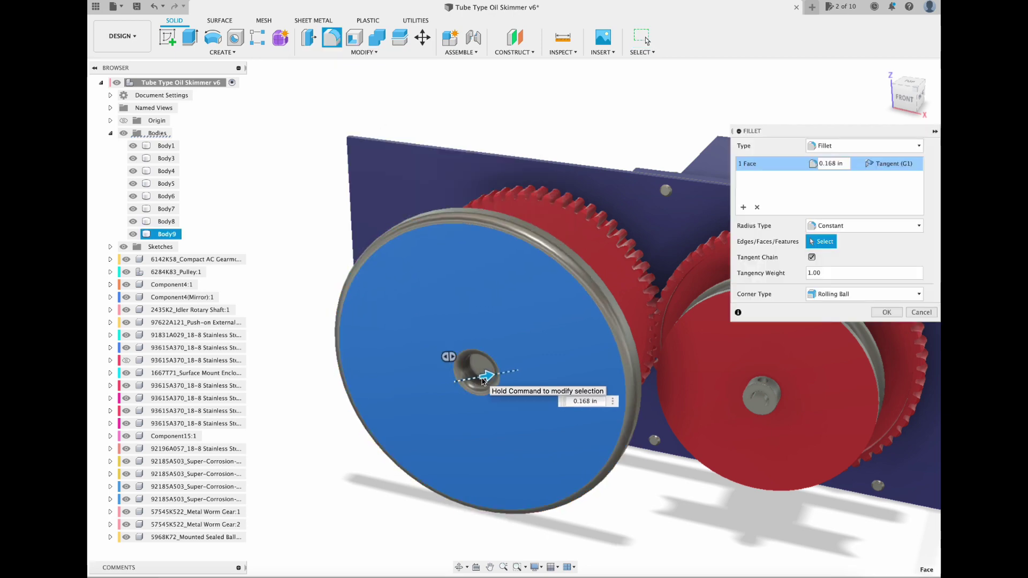
left_click(884, 313)
Step: Fillet the edges of the disk's rear face
middle_click_drag(875, 314, 544, 233, "shift")
left_click(544, 234)
key("f")
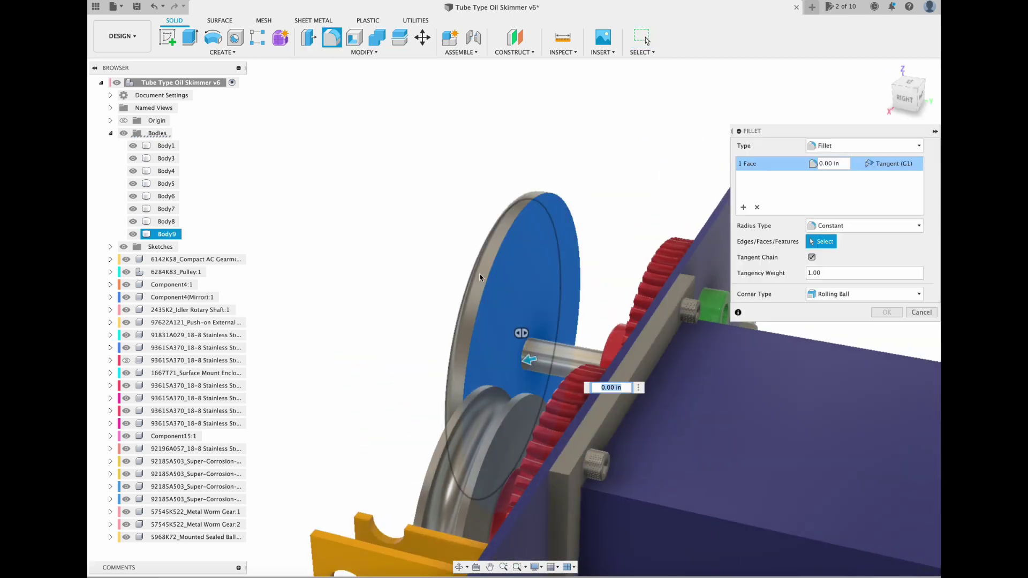
left_click(887, 312)
Step: Sketch a 1.75 in diameter circle on the disk's front face, centered on the shaft
mouse_move(904, 96)
left_mouse_down()
mouse_move(924, 104)
mouse_move(931, 92)
left_mouse_up()
left_click(167, 38)
left_click(411, 314)
key("c")
left_click(490, 339)
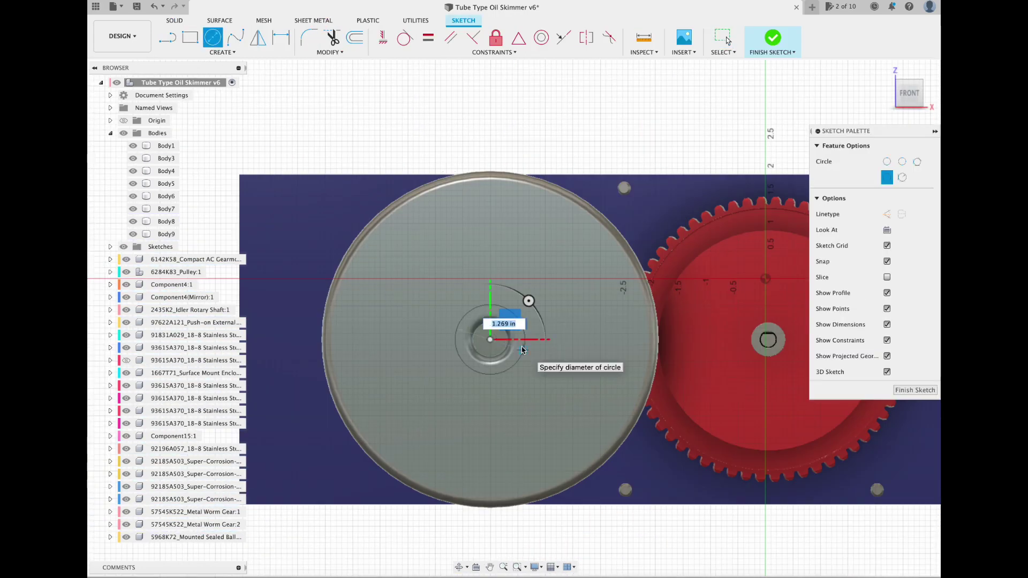
key("Return")
left_click(773, 39)
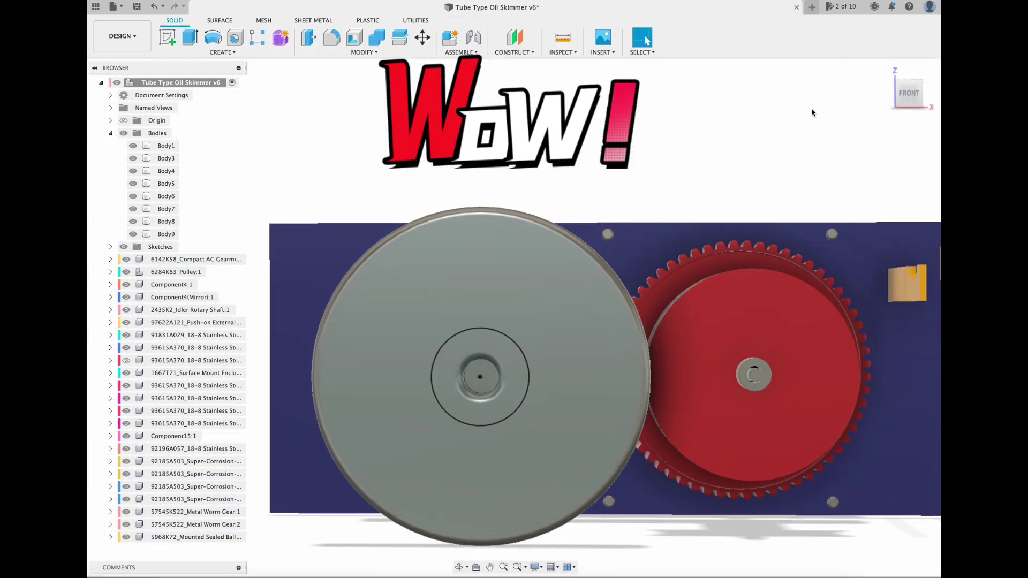
Step: Extrude the ring between the new circle and the bore forward into a hub on the disk
left_click_drag(909, 94, 886, 102)
left_click(190, 37)
left_click(491, 364)
left_click_drag(480, 370, 451, 378)
mouse_move(910, 96)
left_mouse_down()
mouse_move(895, 96)
mouse_move(933, 92)
mouse_move(853, 41)
mouse_move(772, 48)
mouse_move(908, 44)
mouse_move(792, 107)
left_mouse_up()
left_click(886, 280)
Step: Move the disk with its hub along the second shaft toward the worm gear
left_click(909, 83)
key("m")
left_click(482, 360)
left_click(883, 325)
left_click(167, 38)
left_click(605, 313)
key("c")
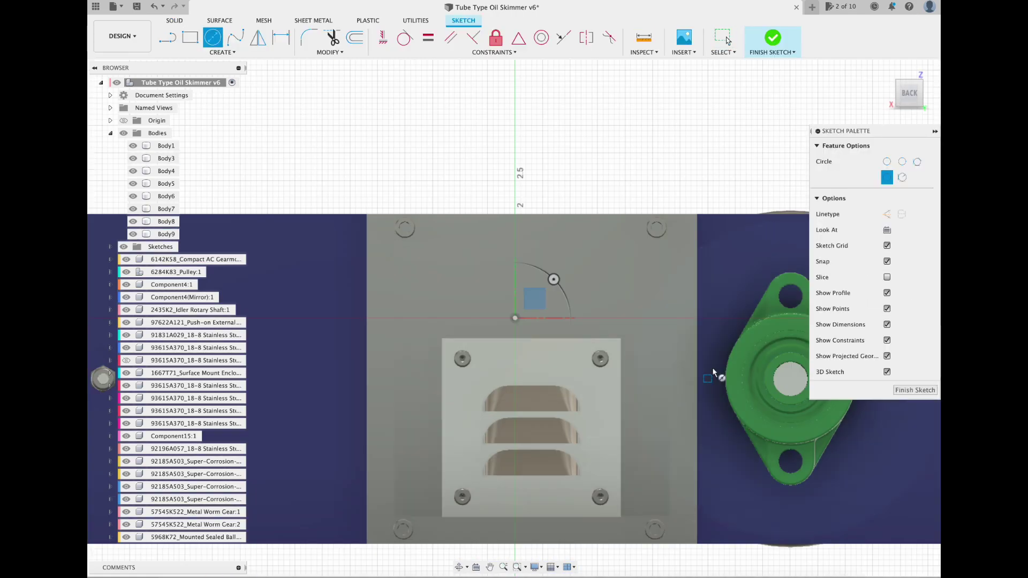
left_click(772, 38)
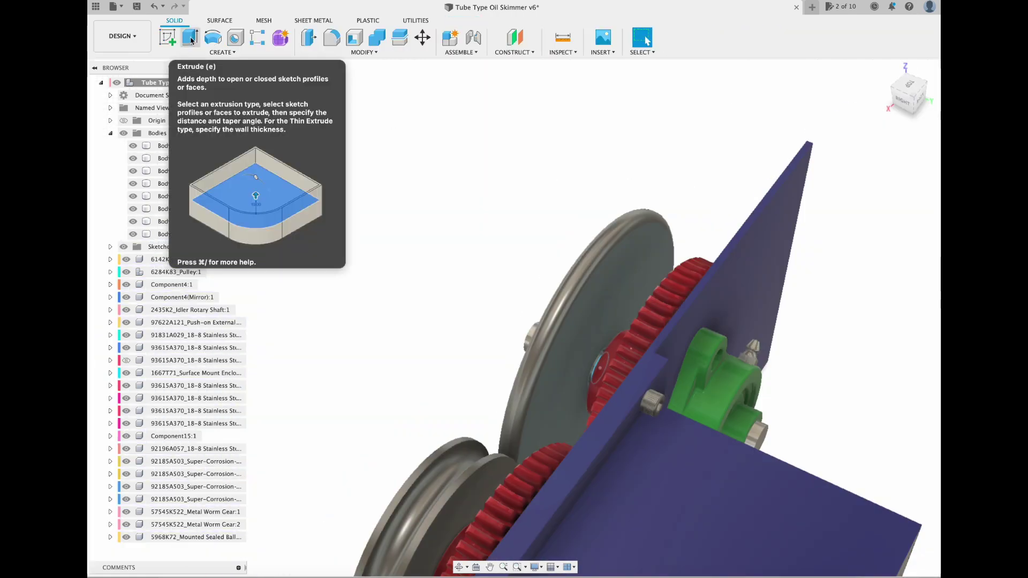
left_click(154, 7)
left_click(158, 10)
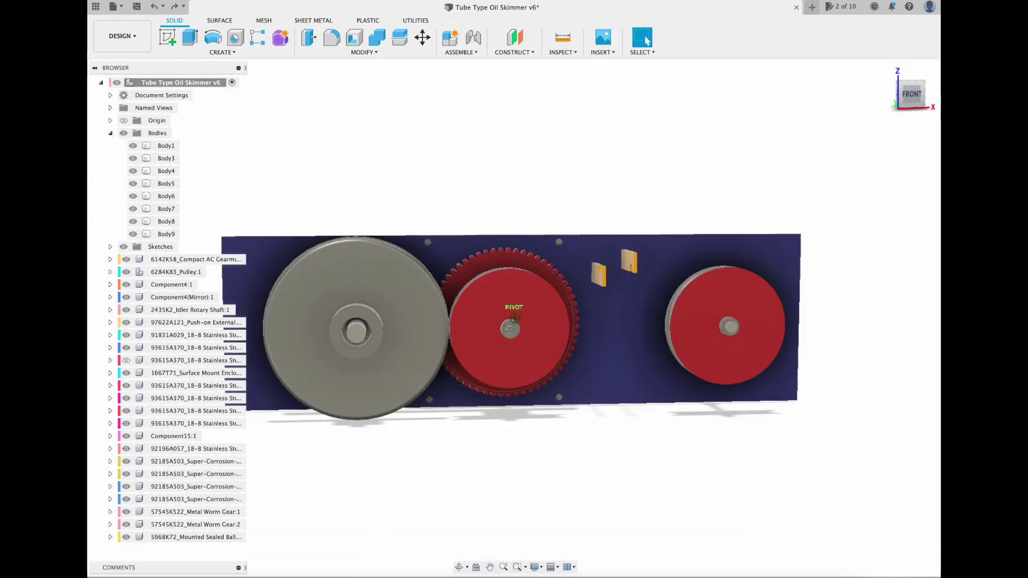
Step: Open the hub's circle sketch for editing and undo the sketch edit
scroll(432, 239, "up", 5)
scroll(338, 432, "up", 5)
double_click(361, 328)
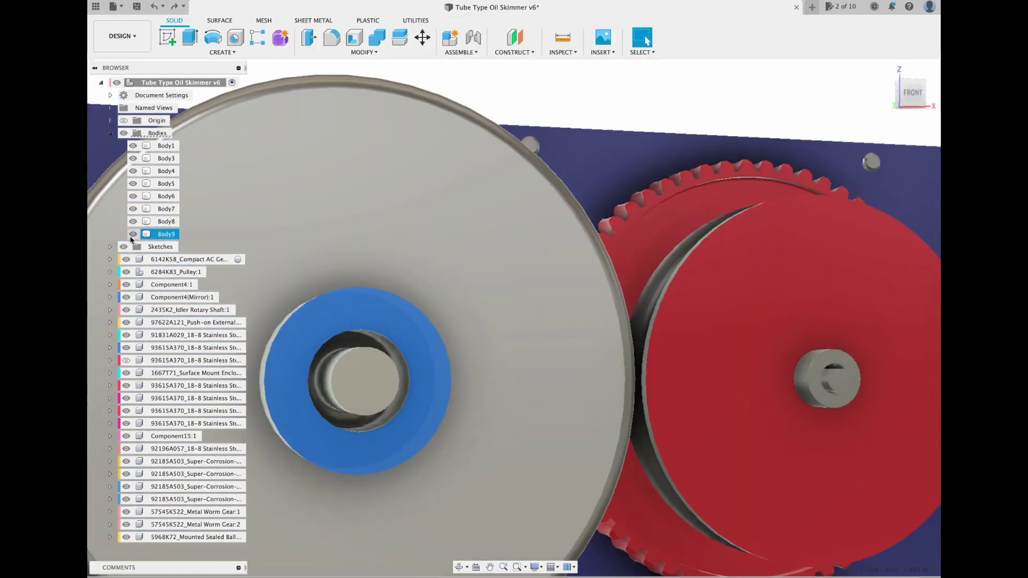
left_click(111, 247)
left_click(171, 398)
double_click(171, 399)
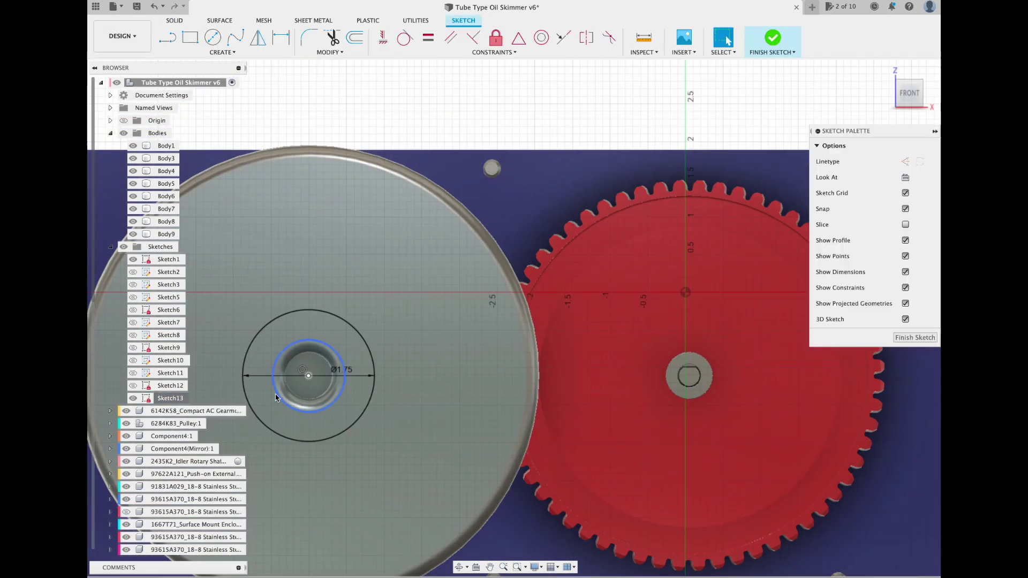
left_click(154, 7)
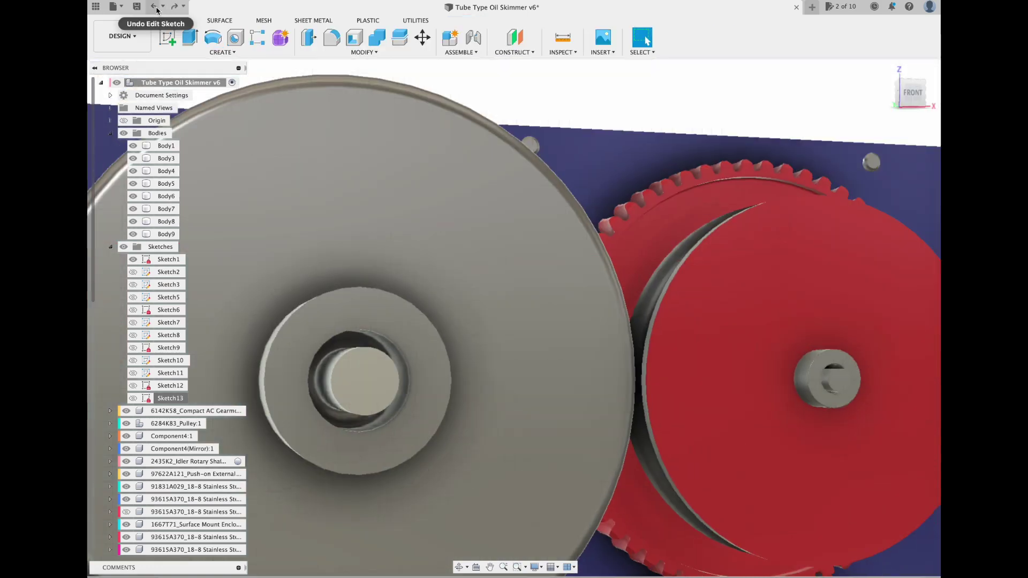
middle_click_drag(515, 313, 481, 305, "shift")
left_click(363, 52)
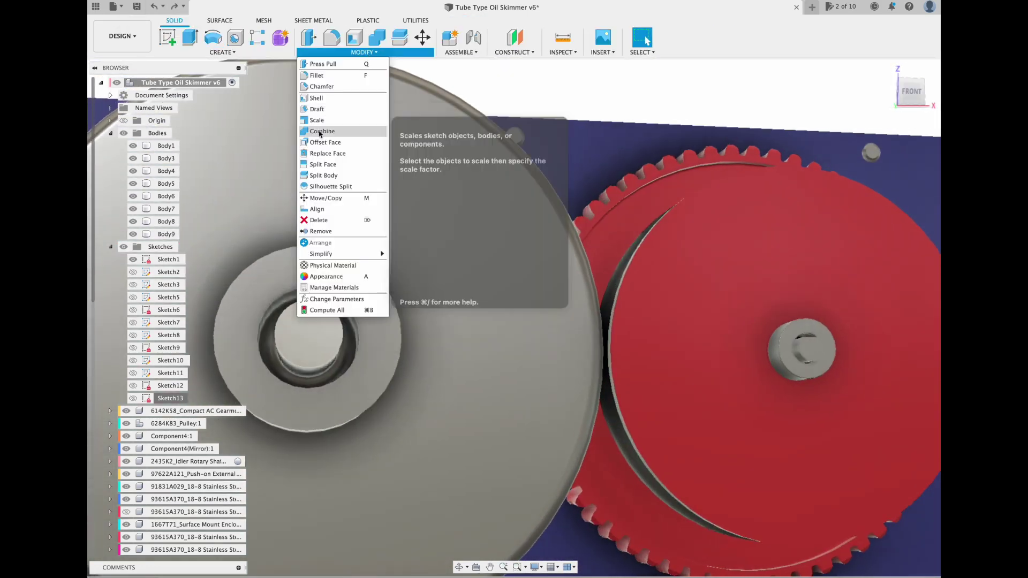
left_click(316, 75)
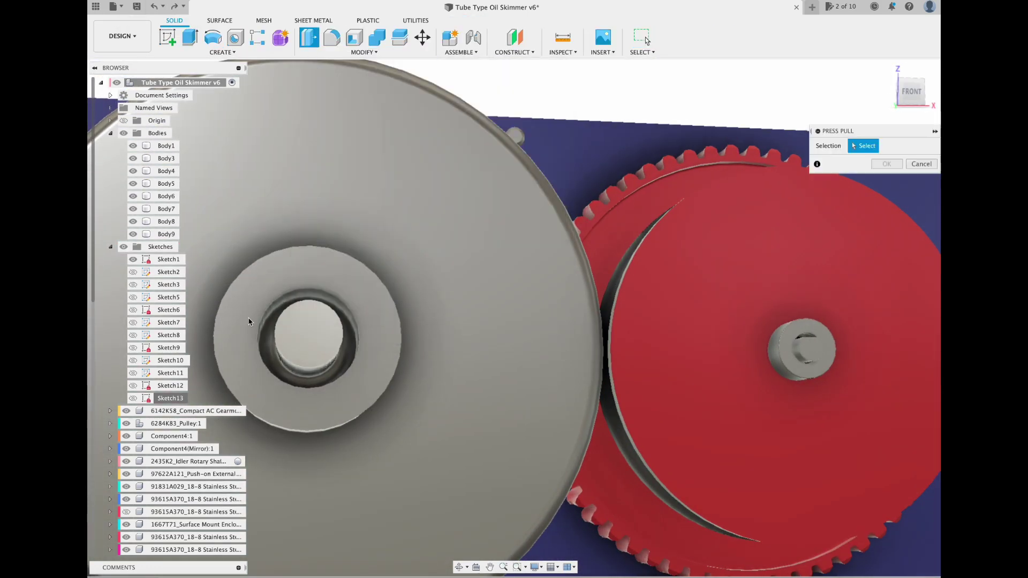
left_click(276, 321)
left_click(910, 92)
left_click(864, 226)
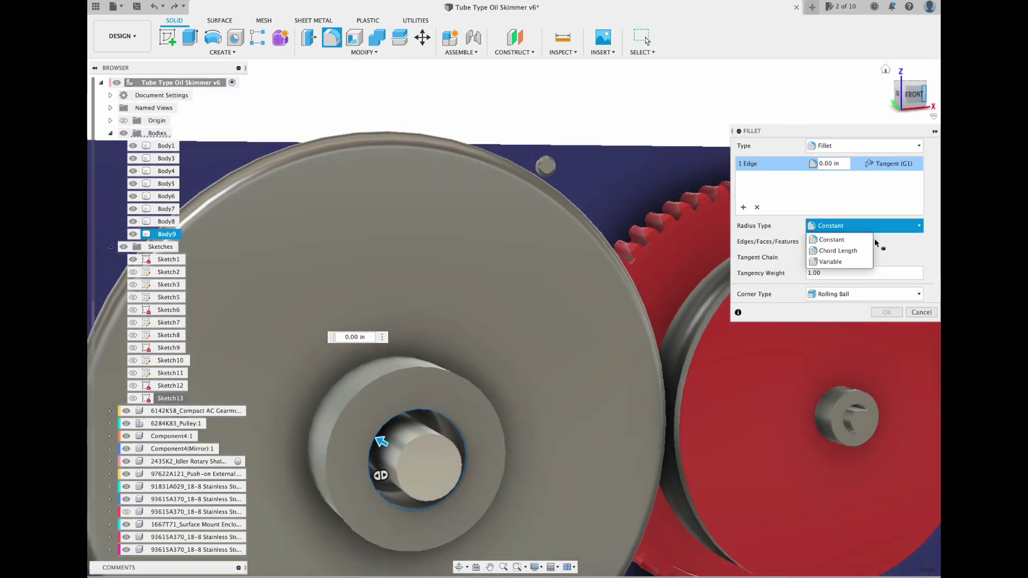
left_click(875, 239)
left_click(865, 294)
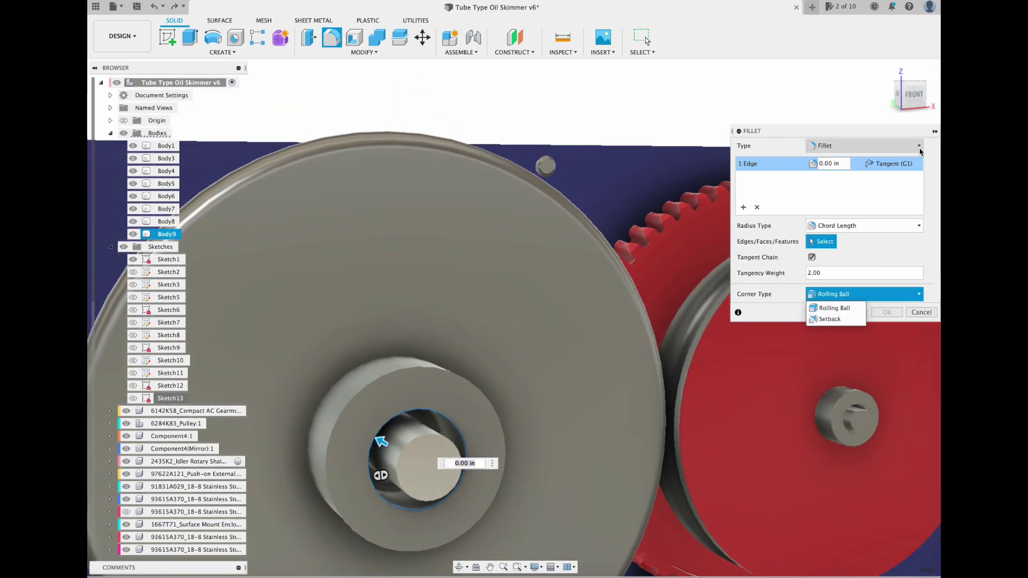
left_click(865, 146)
key("Escape")
Step: Sketch a circle on the hub's bore edge and extrude it as a new body filling the gap around the shaft
left_click(443, 422)
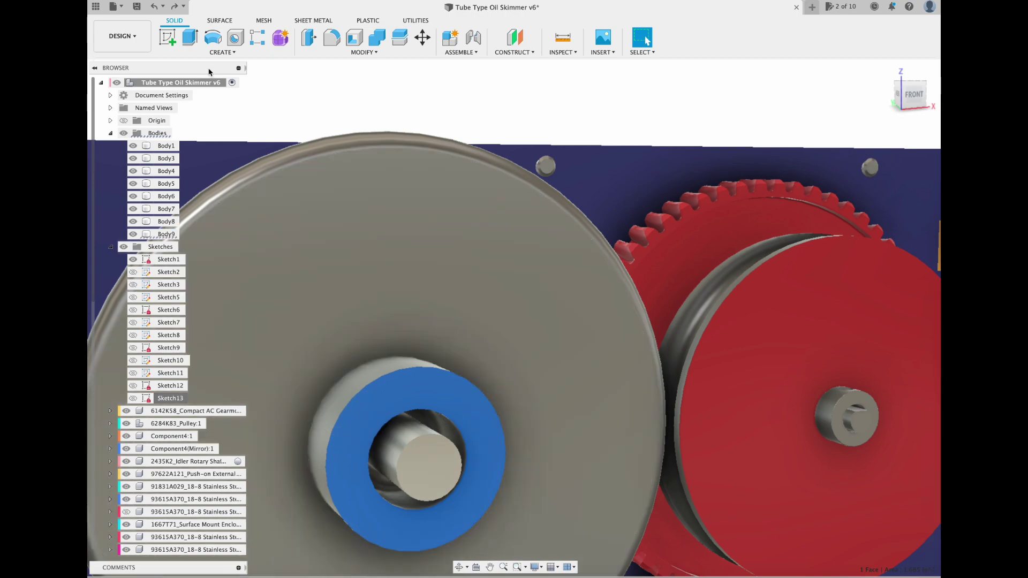
key("c")
left_click(384, 418)
left_click(438, 425)
key("e")
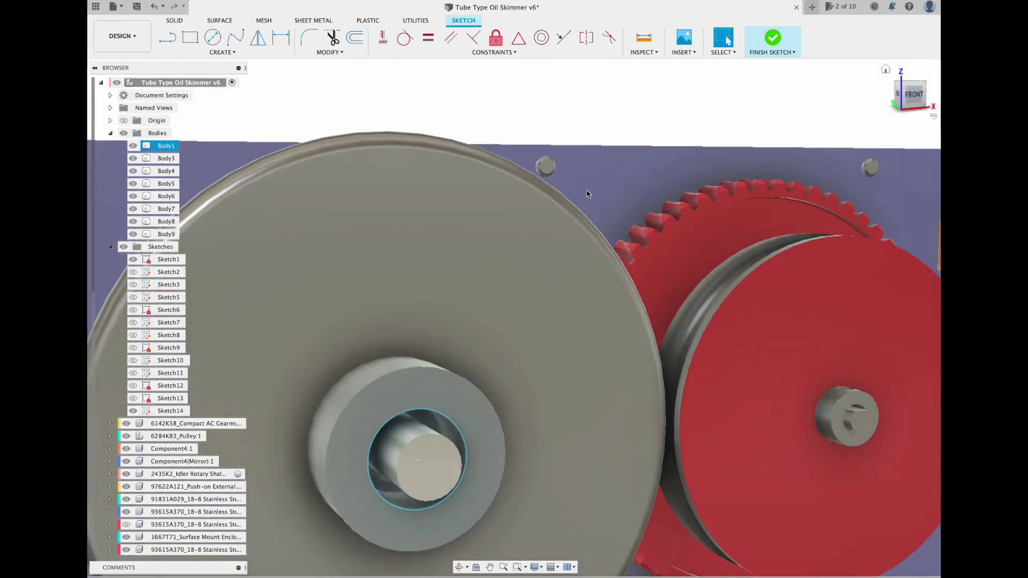
mouse_move(482, 503)
left_mouse_down()
mouse_move(701, 454)
mouse_move(540, 411)
left_mouse_up()
left_click(887, 279)
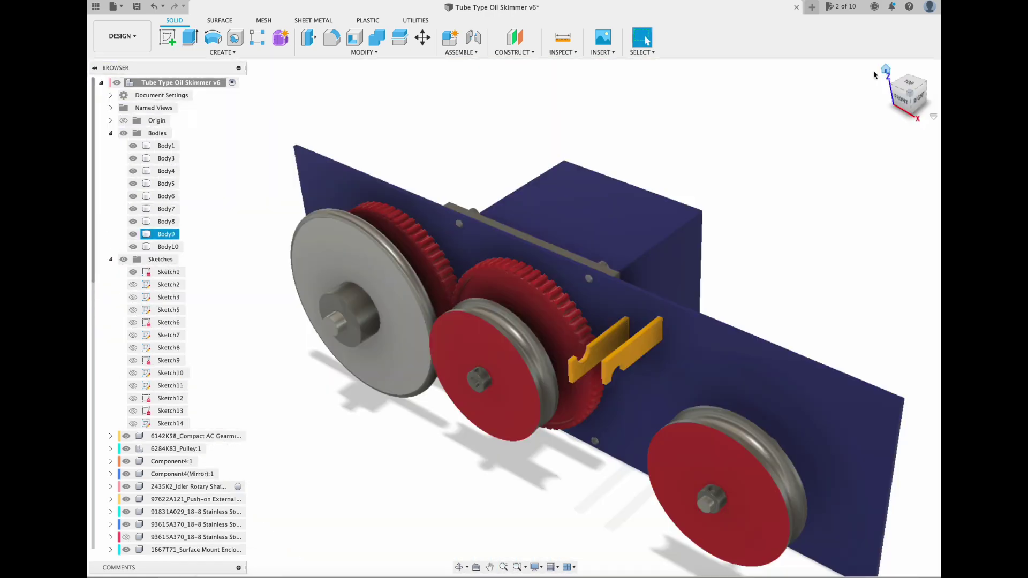
Step: Copy the flange bearing's set screw and place the copy at the top of the disk's hub
scroll(611, 301, "up", 5)
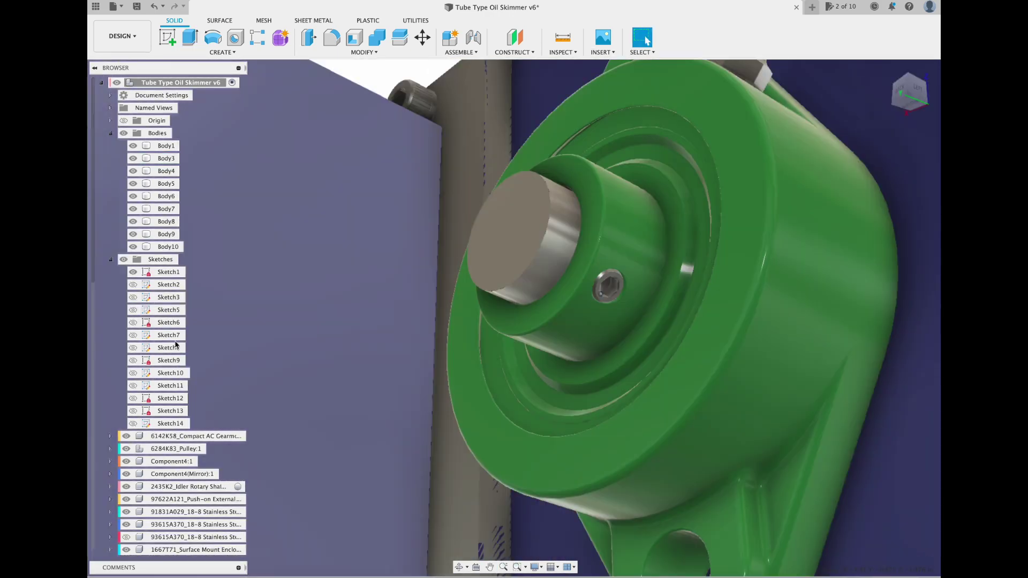
left_click(609, 300)
key("m")
left_click(864, 304)
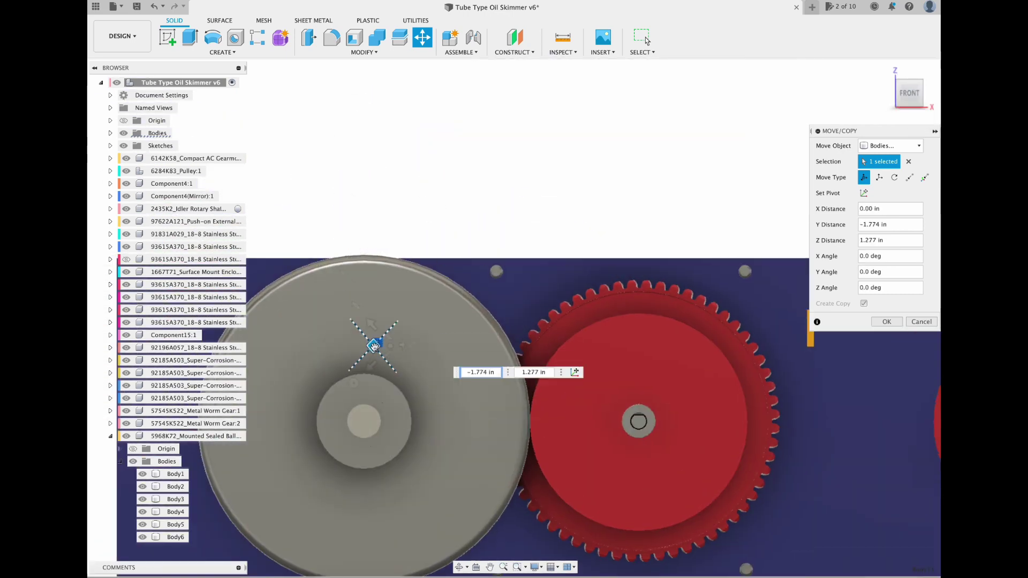
left_click(887, 322)
left_click(119, 463)
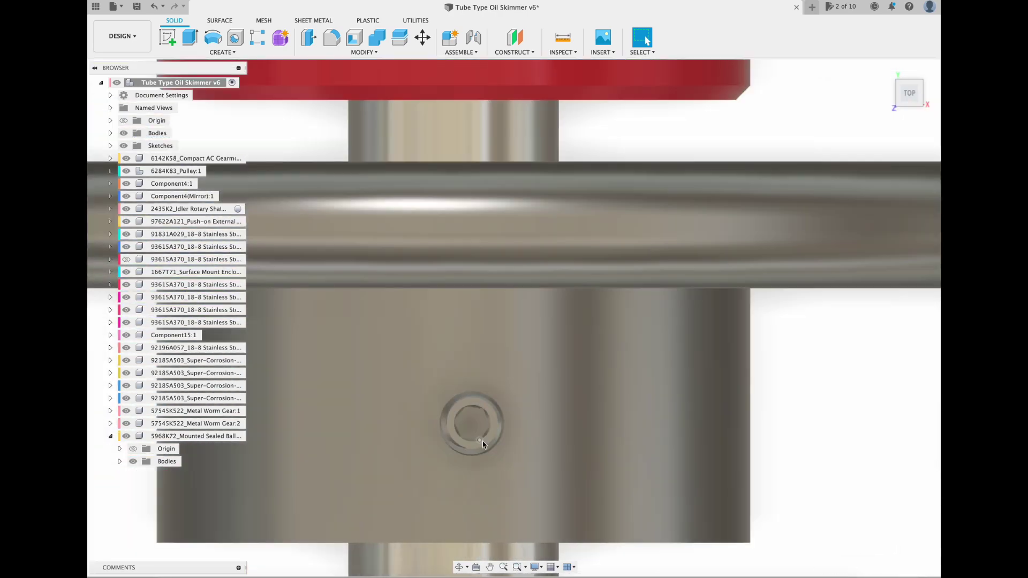
Step: Move the copied set screw -0.053 in along X to center it above the shaft
left_click(111, 134)
left_click(168, 259)
key("m")
left_click(909, 111)
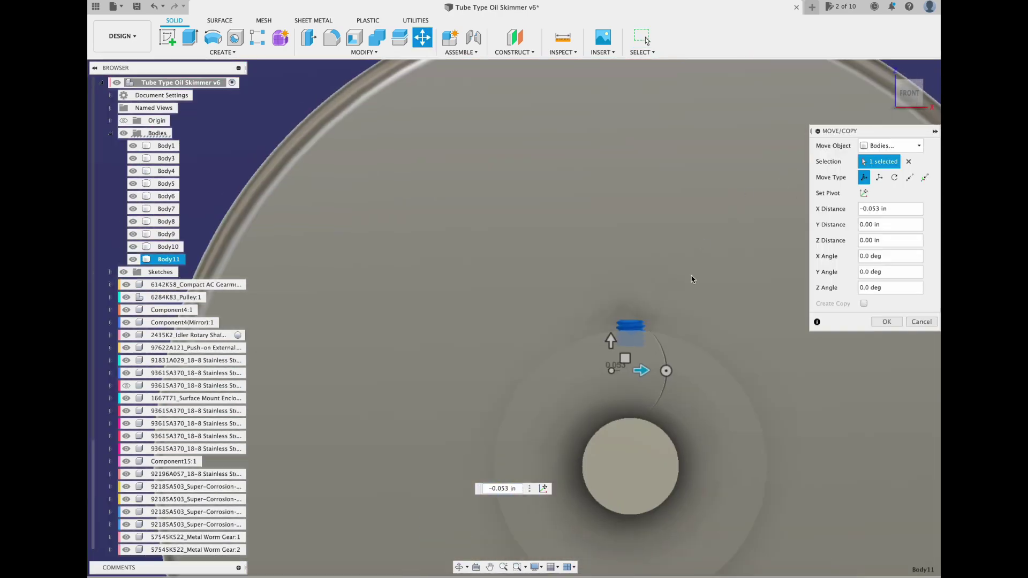
key("Return")
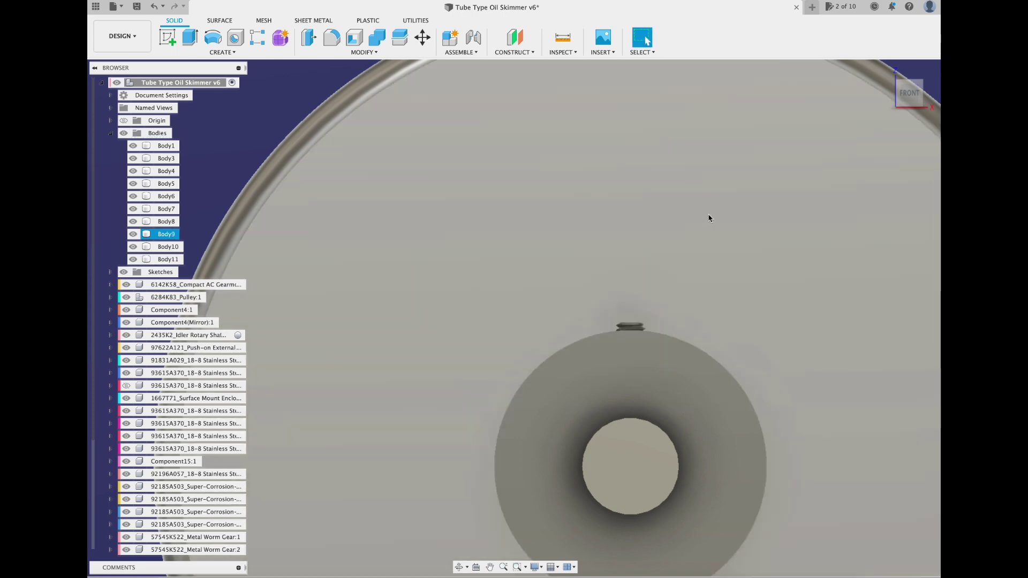
Step: Switch to the Render workspace, apply the yellow enamel paint to the disk and hub, and Stainless Steel - Polished to the set screw
left_click(123, 37)
left_click(119, 94)
left_click(921, 81)
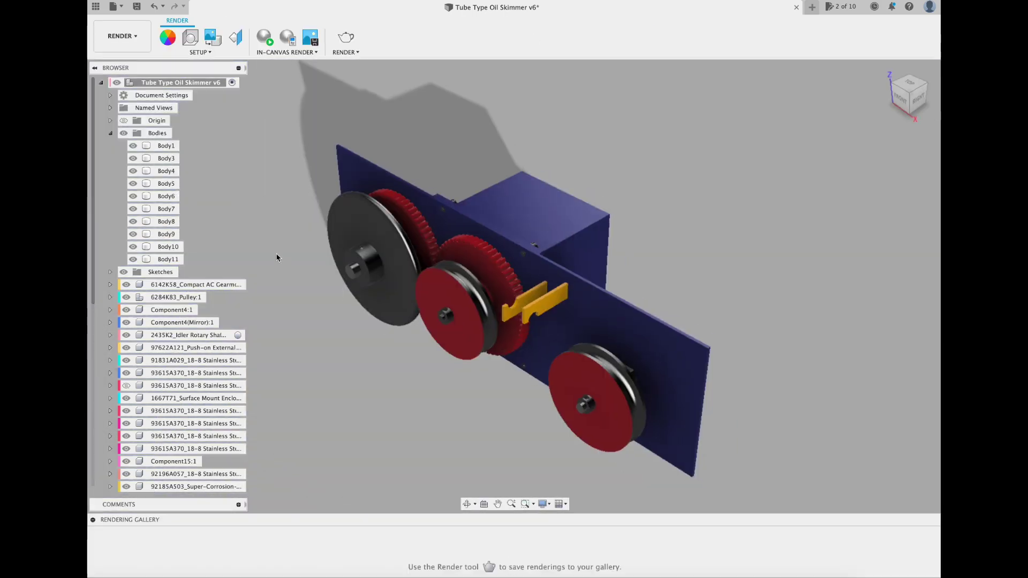
scroll(275, 257, "up", 5)
left_click(163, 39)
left_click_drag(757, 231, 394, 282)
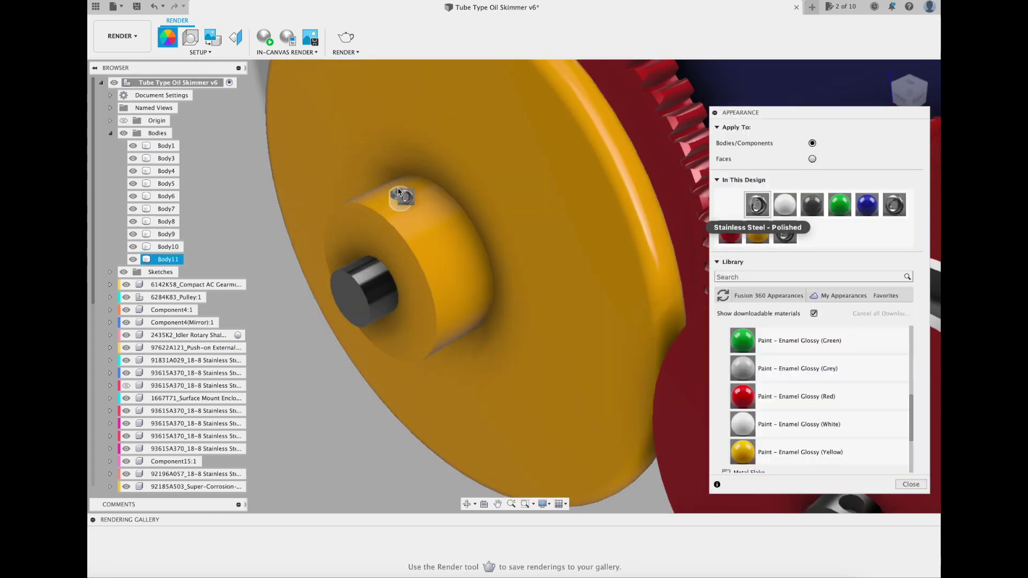
scroll(332, 243, "down", 5)
Step: Return to the Design workspace and start a sketch on the plate's back face behind the flange bearing
left_click(122, 36)
left_click(111, 63)
left_click_drag(915, 92, 690, 101)
left_click(909, 100)
scroll(454, 429, "up", 5)
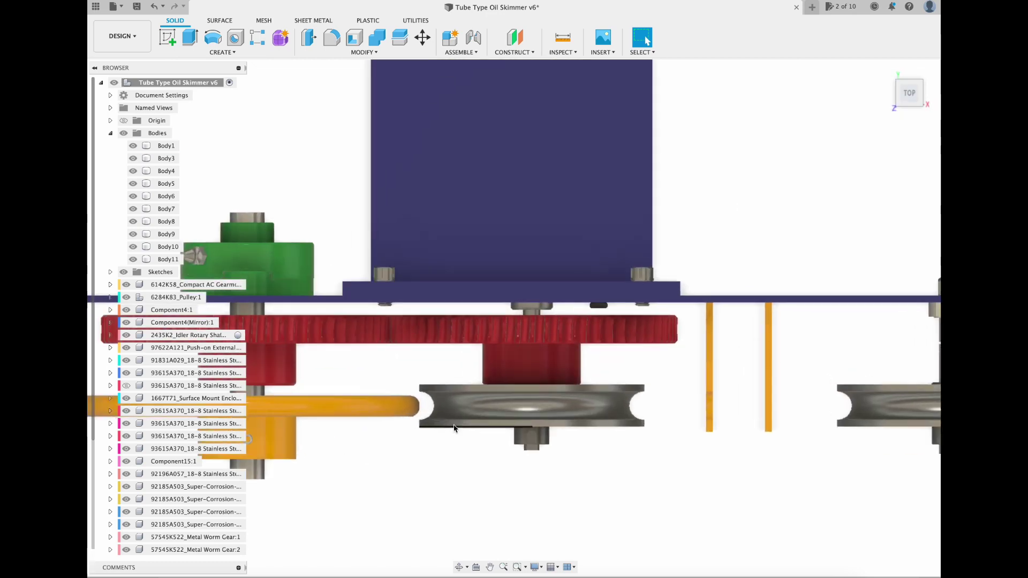
left_click(886, 70)
middle_click_drag(449, 300, 707, 241, "shift")
scroll(707, 241, "up", 3)
left_click(169, 38)
left_click(700, 306)
scroll(596, 369, "up", 4)
middle_click_drag(596, 392, 387, 353)
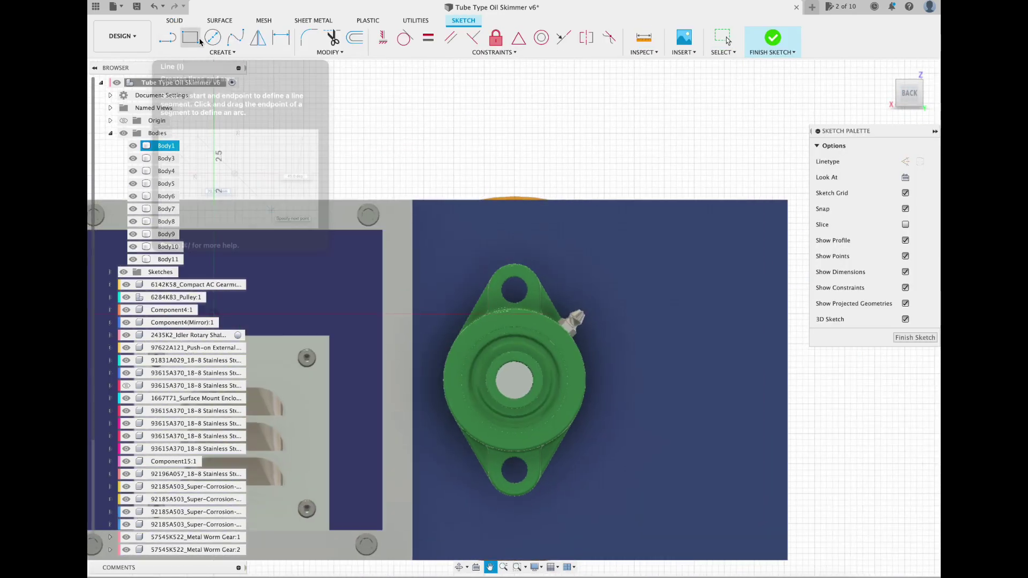
Step: Draw a vertical construction line down the flange bearing's centerline through both mounting holes
left_click(212, 38)
scroll(515, 292, "up", 5)
key("l")
scroll(515, 290, "up", 5)
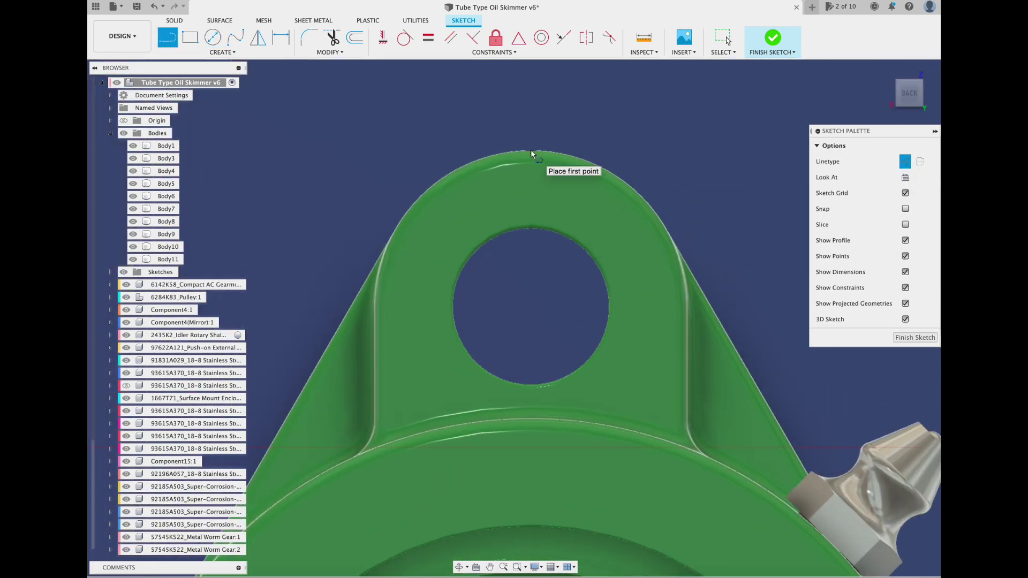
left_click(530, 171)
scroll(531, 171, "down", 5)
scroll(531, 282, "down", 3)
scroll(527, 493, "up", 8)
left_click(523, 499)
key("Escape")
scroll(560, 290, "down", 7)
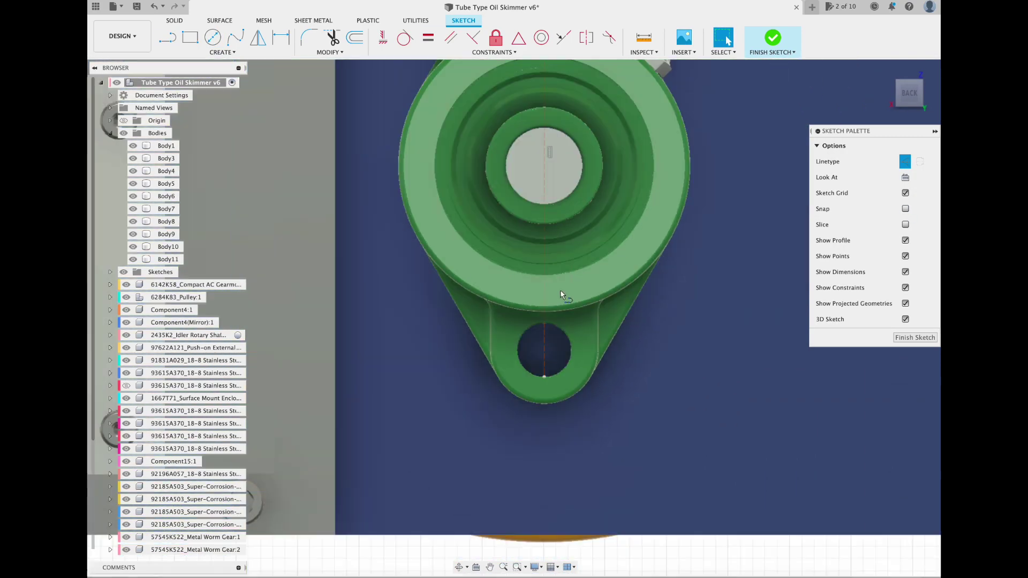
Step: Draw horizontal construction lines across the full diameters of the bearing's upper mounting hole and the shaft
left_click(562, 293)
scroll(603, 550, "down", 3)
scroll(582, 154, "up", 3)
left_click(168, 37)
scroll(551, 206, "up", 6)
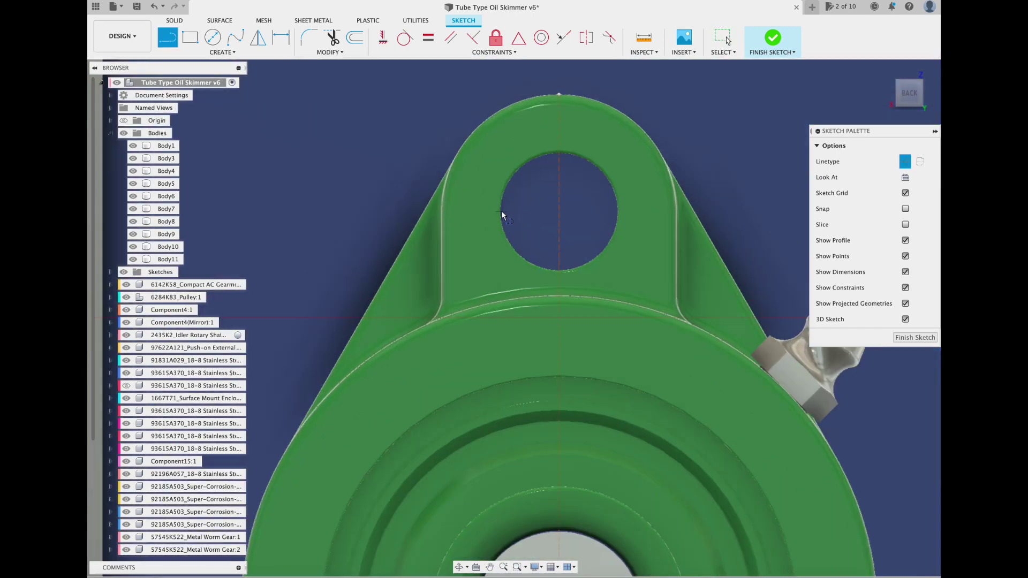
left_click(617, 213)
scroll(589, 241, "down", 5)
scroll(560, 426, "up", 5)
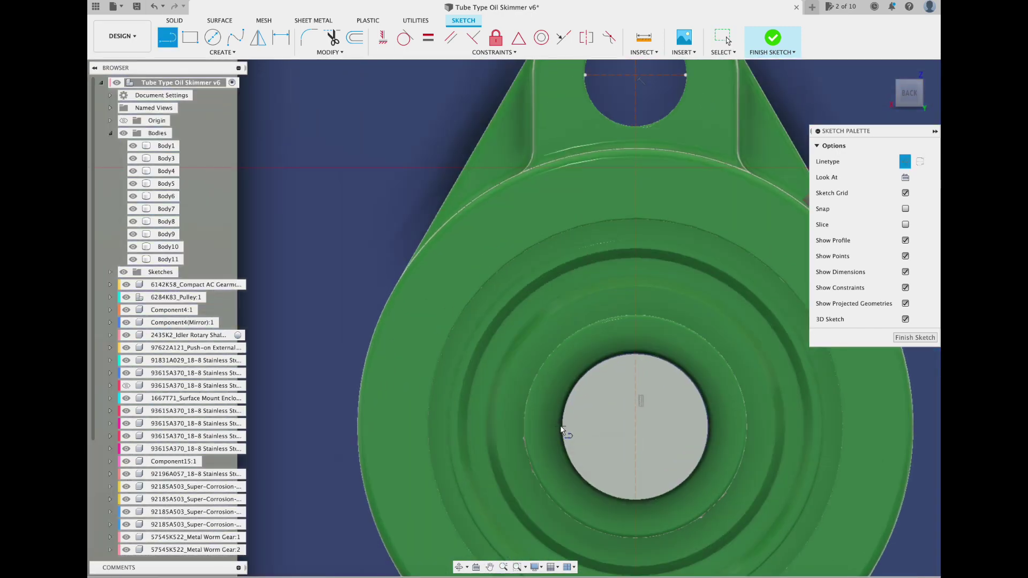
left_click(708, 427)
Step: Draw horizontal construction lines extending 1.00 in to each side of the centerline at both mounting holes and the shaft center
scroll(529, 375, "down", 5)
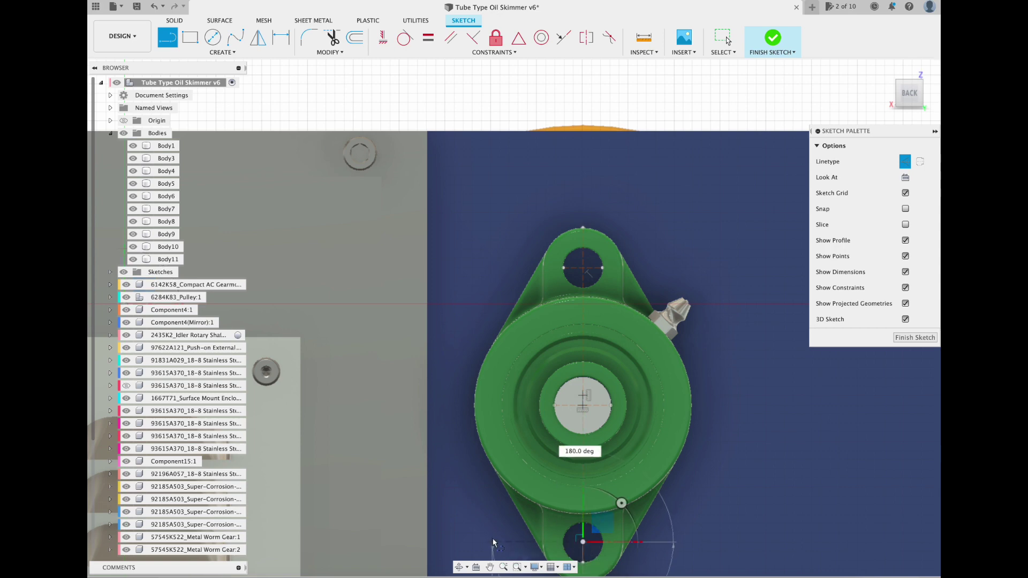
left_click(488, 539)
key("Escape")
scroll(567, 449, "down", 3)
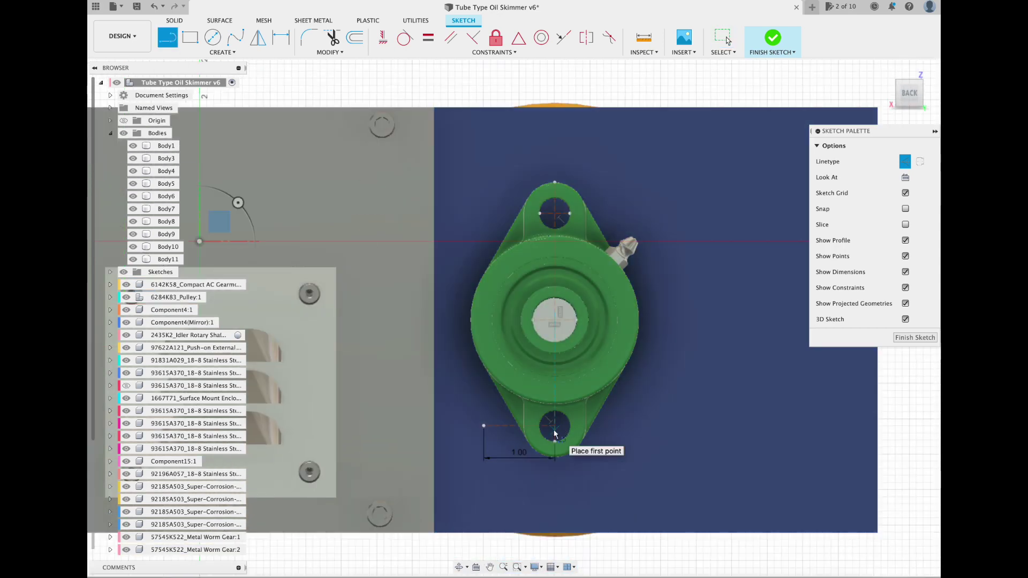
key("l")
left_click(555, 213)
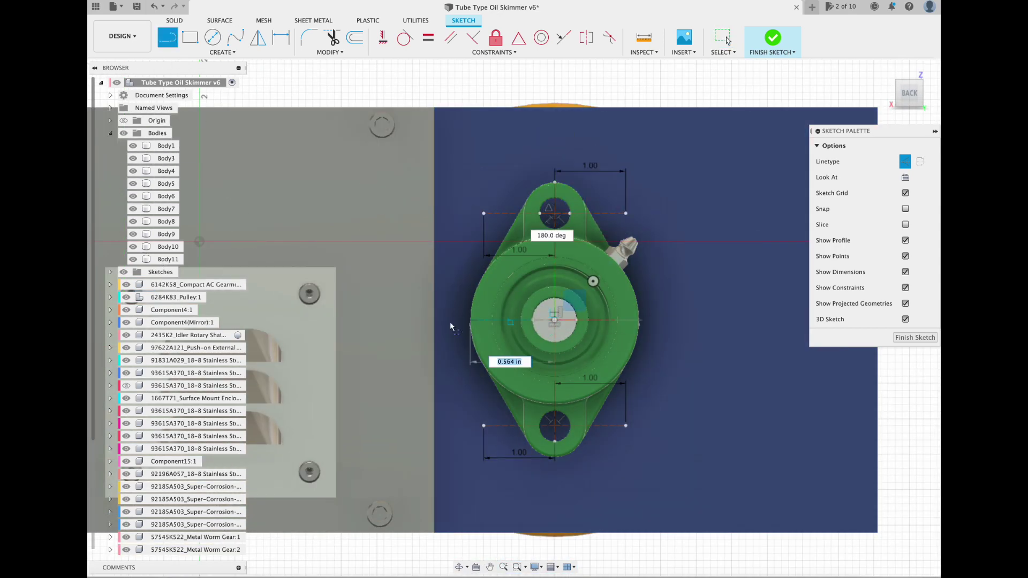
key("Escape")
Step: Hide the flange bearing and draw a two-point construction circle about 0.5 in across at the left end of the upper line
left_click(590, 290)
key("v")
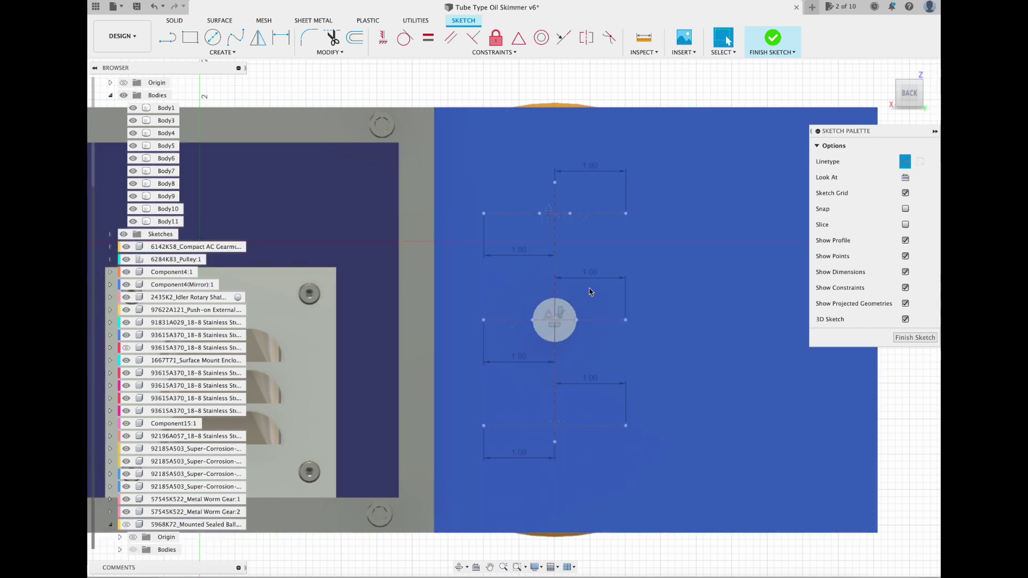
left_click(213, 53)
scroll(526, 179, "up", 2)
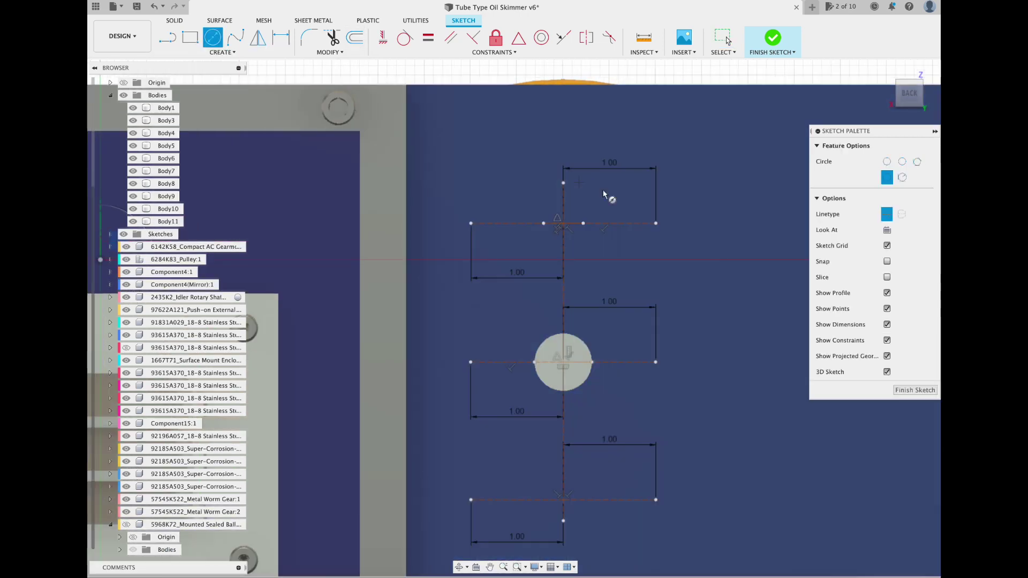
left_click(223, 52)
mouse_move(227, 91)
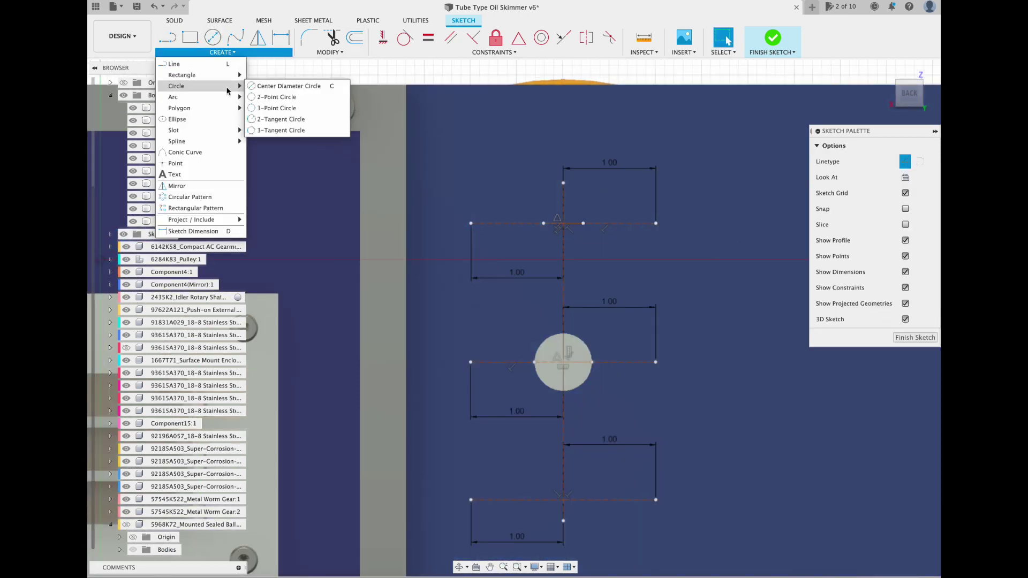
left_click(273, 97)
left_click(517, 225)
Step: Draw a 0.5 in diameter two-point construction circle inward from the right end of the upper line
left_click(222, 52)
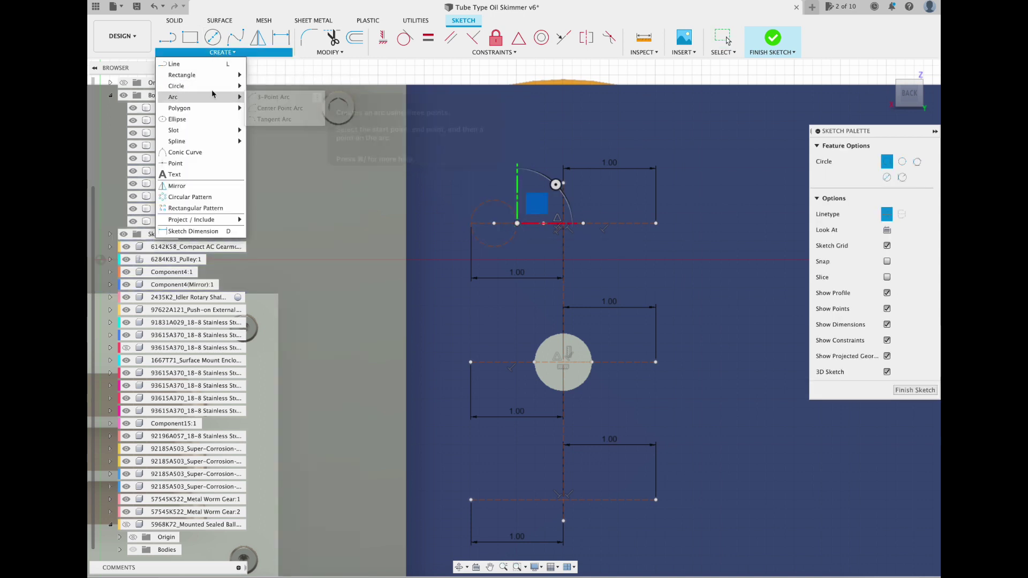
mouse_move(224, 87)
left_click(273, 97)
left_click(656, 224)
type(".5")
key("Return")
Step: Draw two-point construction circles about 0.5 in in diameter inward from both ends of the lower line
left_click(222, 52)
left_click(273, 97)
left_click(470, 500)
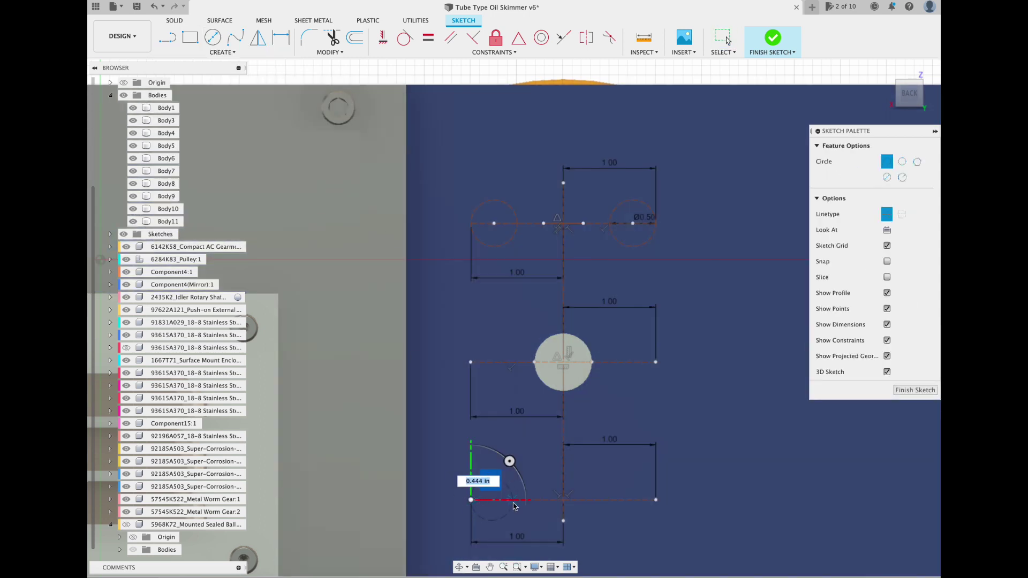
left_click(516, 499)
left_click(221, 52)
left_click(273, 97)
left_click(656, 500)
left_click(610, 500)
Step: Measure the shaft's width between its two edge points on the middle line
left_click(644, 52)
left_click(650, 65)
left_click(494, 499)
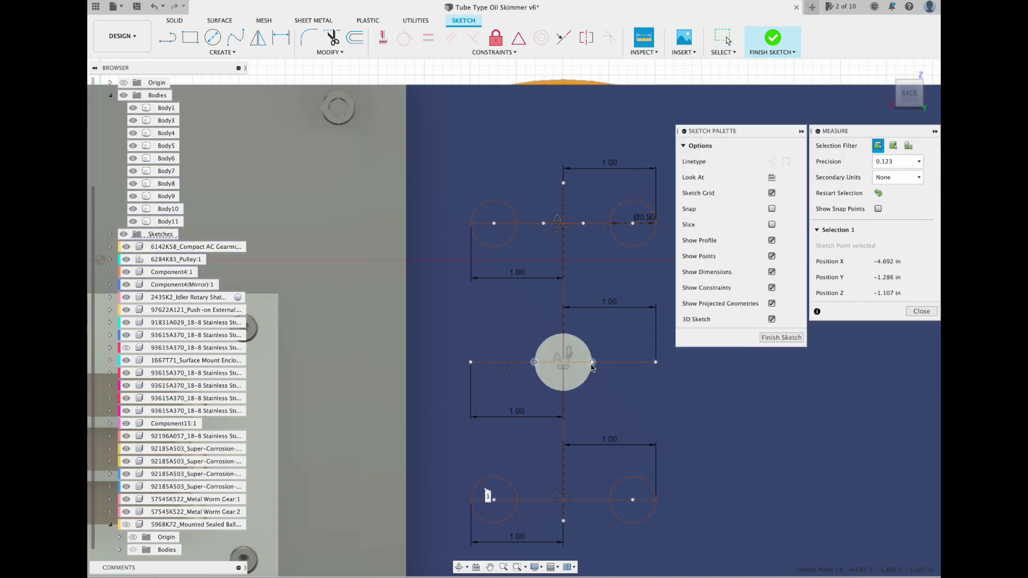
key("Escape")
key("c")
key("Escape")
Step: Draw two-point construction circles 0.623 in in diameter inward from both ends of the middle line
left_click(222, 52)
mouse_move(225, 87)
left_click(273, 97)
left_click(470, 362)
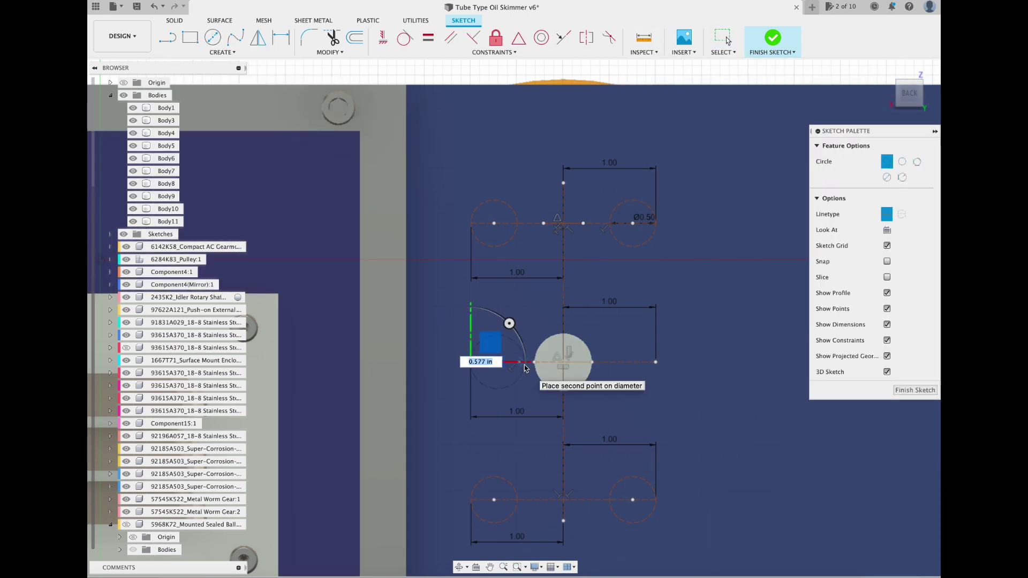
type(".623")
key("Return")
left_click(222, 51)
left_click(274, 96)
left_click(656, 362)
type(".623")
key("Return")
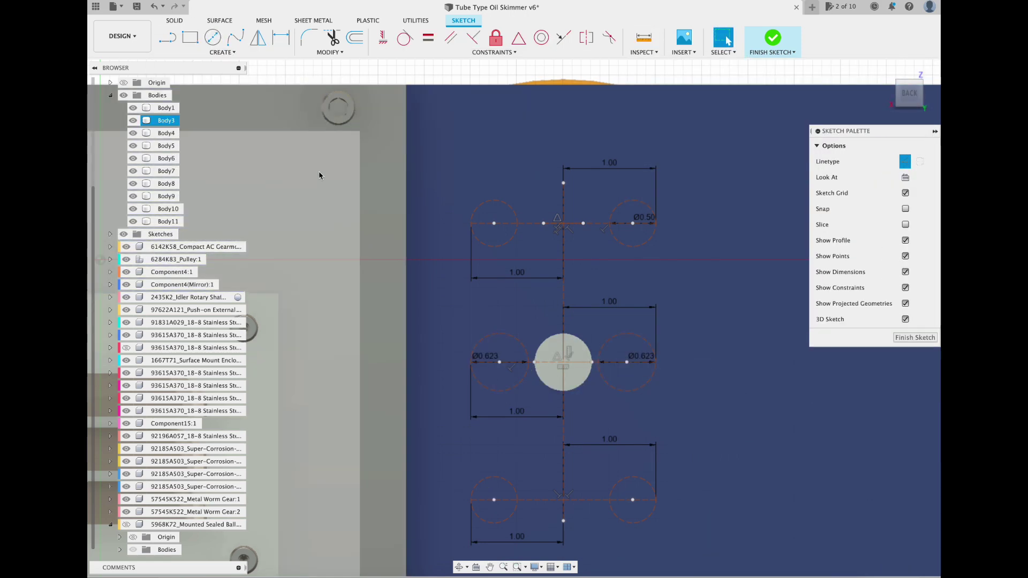
Step: Switch to the normal linetype and connect the two upper circles with horizontal lines along their tops and bottoms
key("l")
left_click(904, 161)
left_click(494, 200)
left_click(633, 200)
key("Escape")
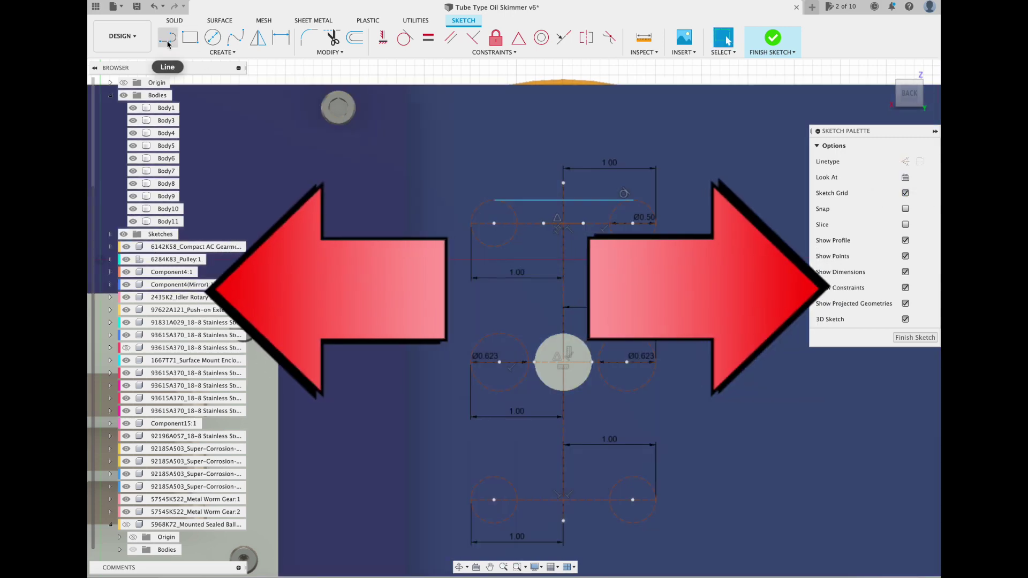
left_click(167, 37)
left_click(493, 246)
left_click(633, 246)
key("Escape")
Step: Connect the two middle circles with solid horizontal tangent lines above and below the shaft
left_click(167, 38)
left_click(500, 333)
left_click(627, 333)
key("Escape")
left_click(499, 390)
left_click(627, 390)
key("Escape")
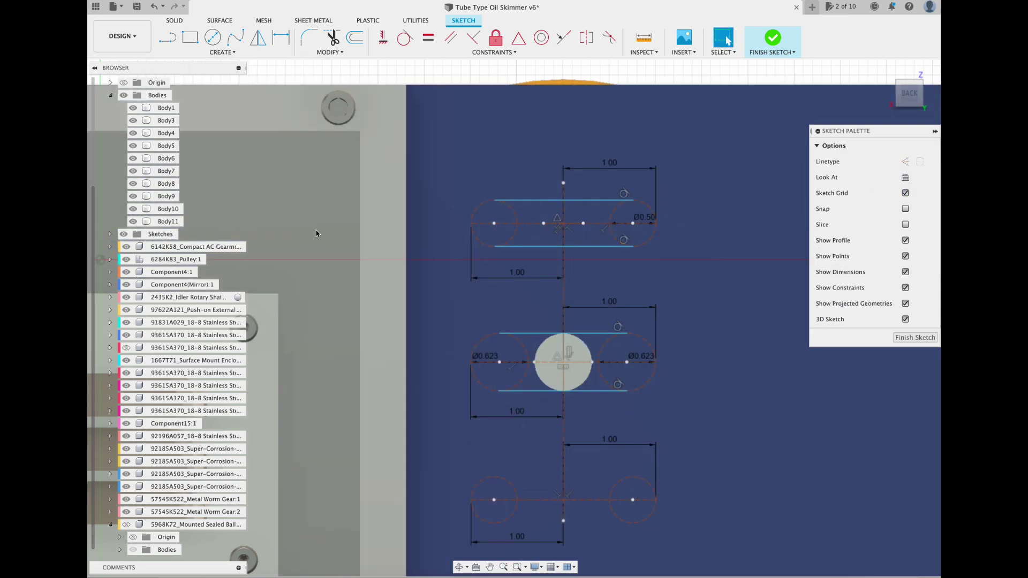
Step: Connect the two lower circles with solid horizontal tangent lines along their tops and bottoms
left_click(494, 476)
left_click(633, 476)
left_click(495, 523)
left_click(633, 523)
key("Escape")
Step: Convert the construction circles at the ends of all three slots to the normal linetype
left_click(472, 215)
left_click(655, 217, "shift")
left_click(472, 494, "shift")
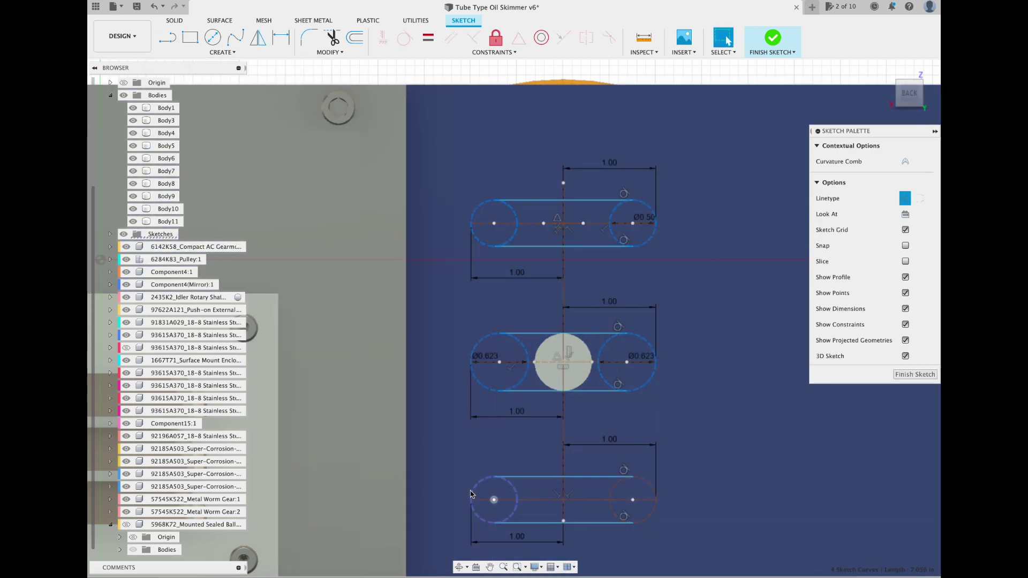
left_click(905, 161)
Step: Trim the inner arcs of the end circles to leave three closed slot outlines
key("t")
left_click(512, 210)
left_click(514, 235)
left_click(614, 235)
left_click(616, 208)
left_click(522, 344)
left_click(523, 378)
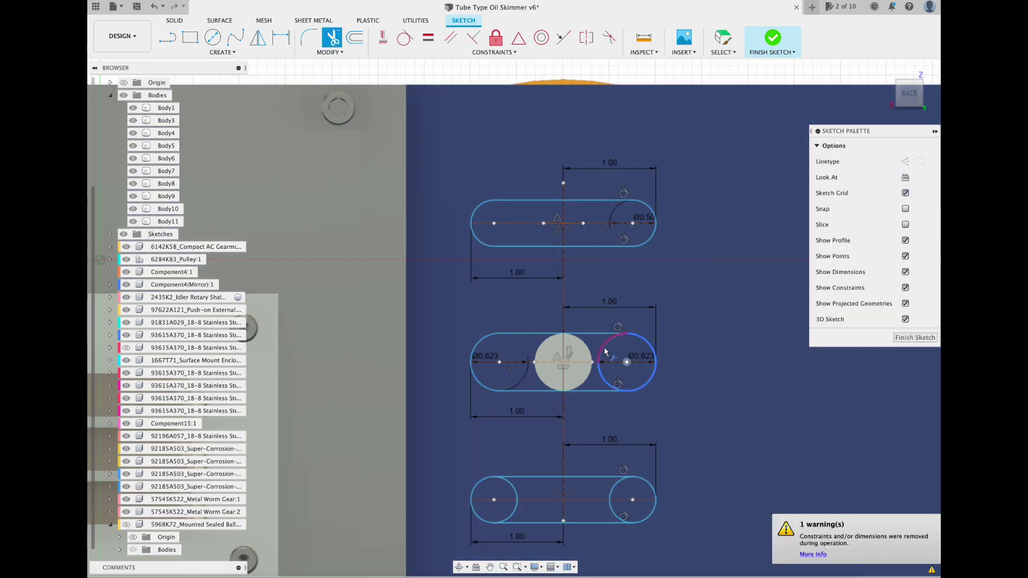
left_click(614, 514)
key("Escape")
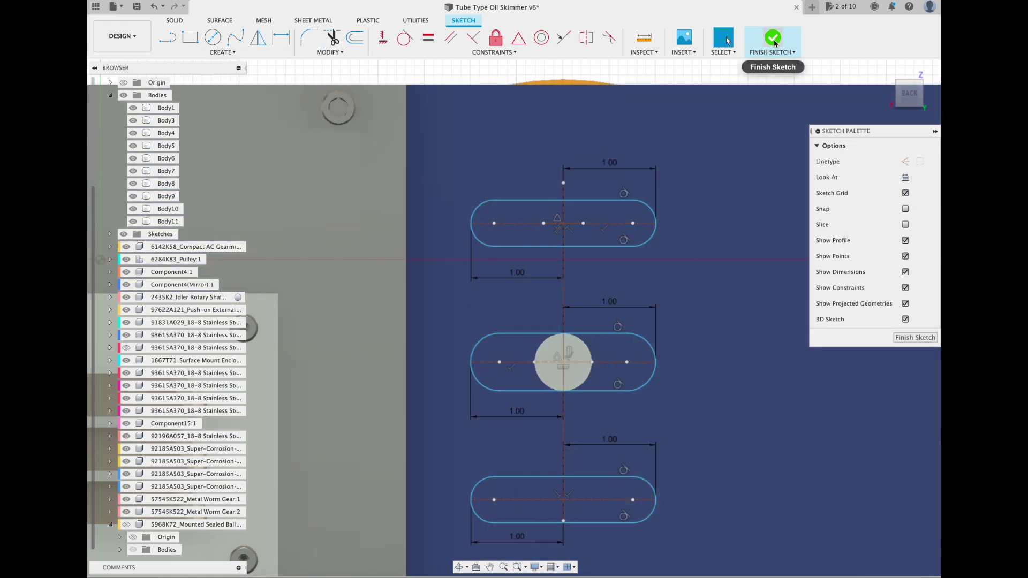
Step: Finish the sketch, extrude-cut the three slots through the plate, and show the flange bearing again
left_click(773, 38)
mouse_move(910, 95)
left_mouse_down()
mouse_move(910, 110)
mouse_move(894, 117)
left_mouse_up()
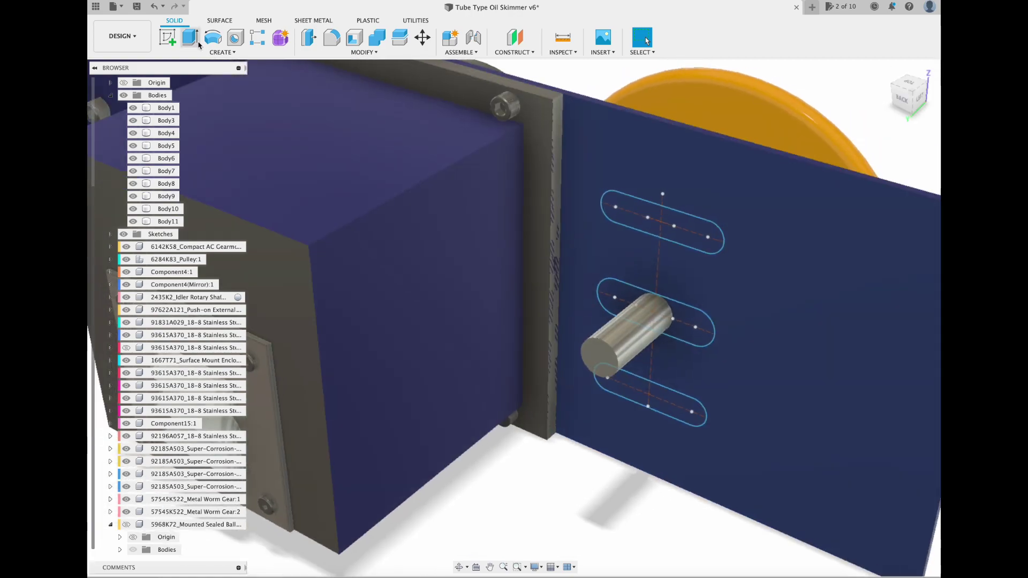
key("e")
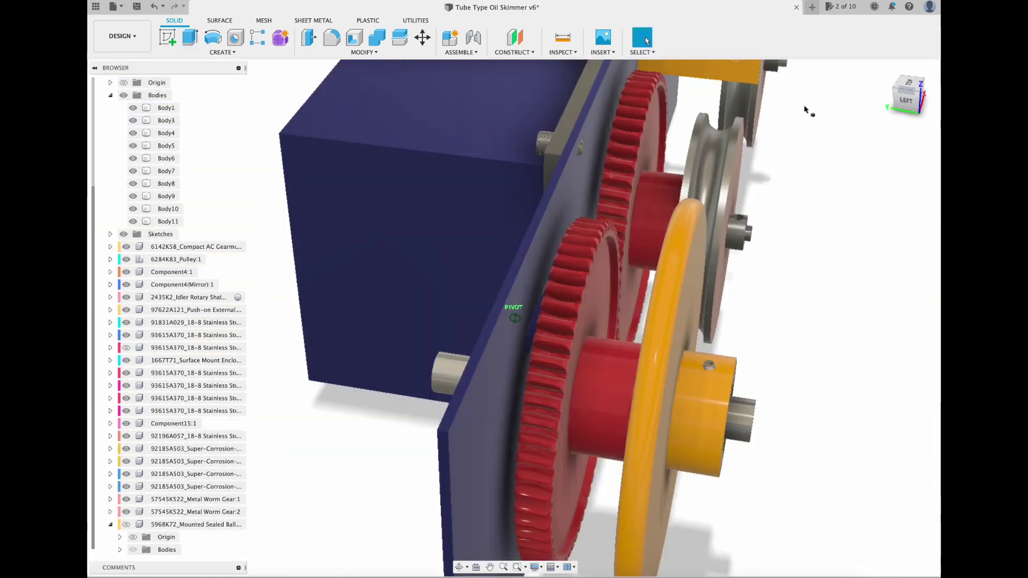
left_click_drag(805, 105, 930, 109)
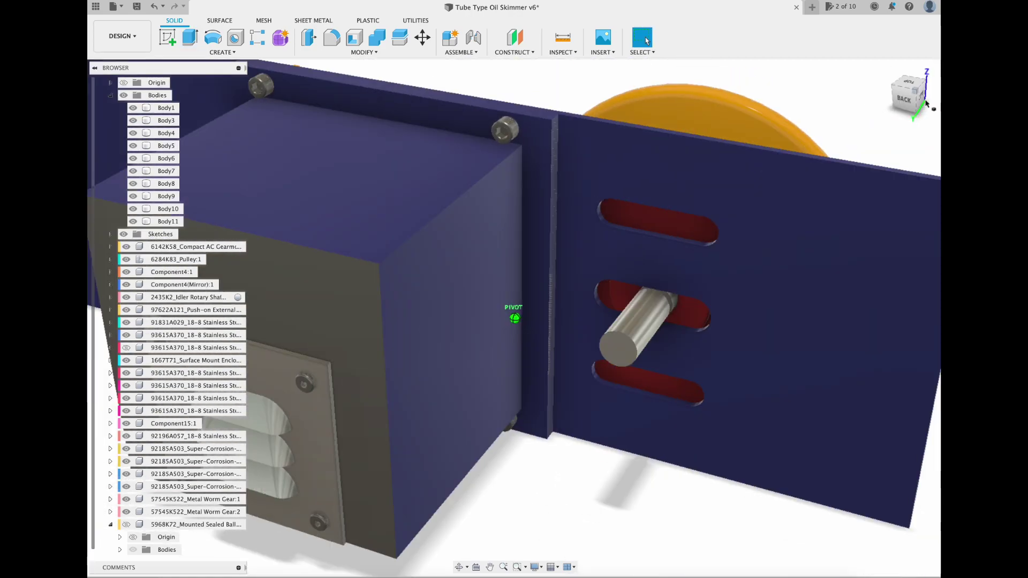
left_click(908, 99)
left_click(126, 525)
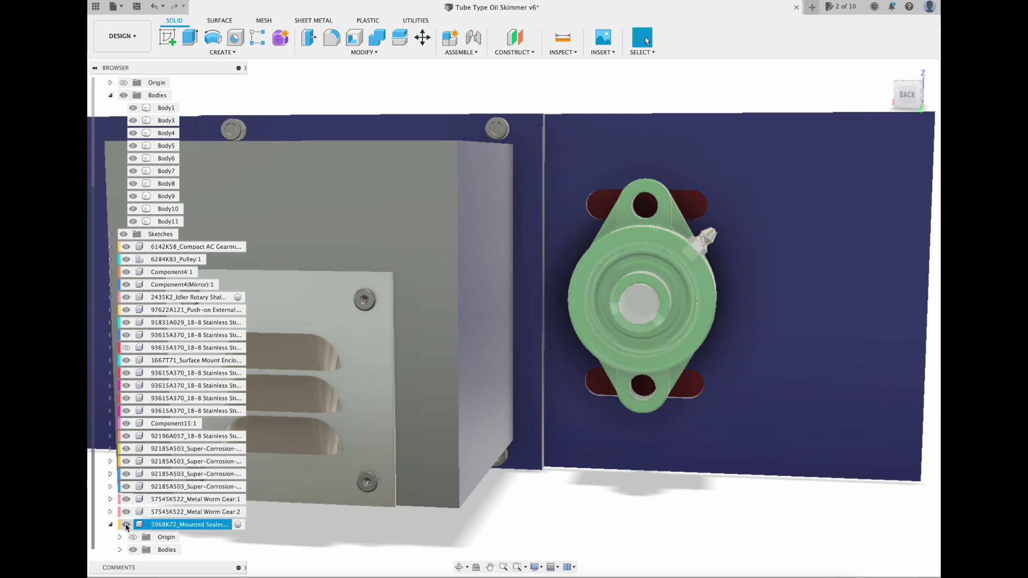
left_click(127, 525)
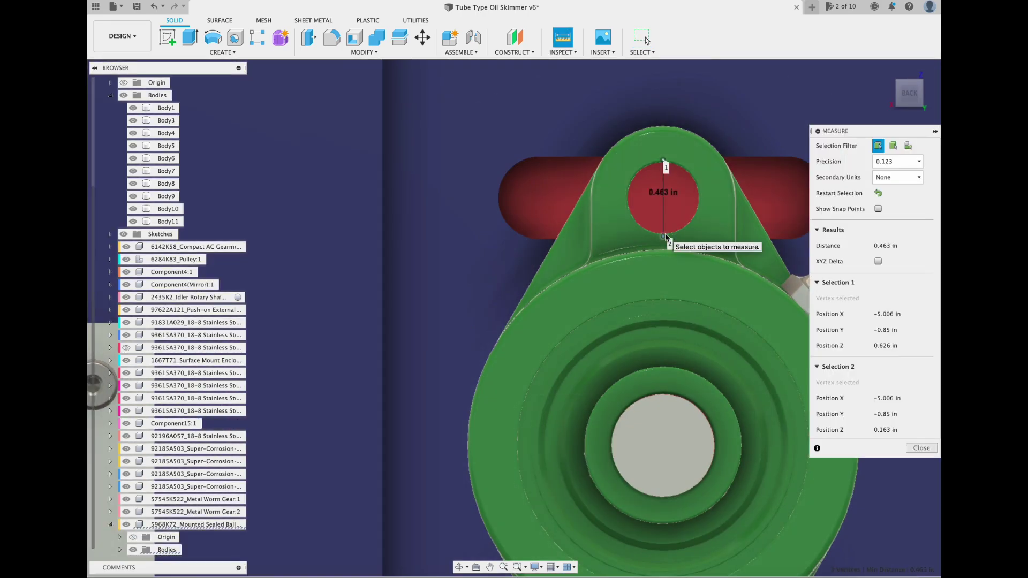
Step: Search the McMaster-Carr catalog for screws and filter the thread size to 7/16 in
left_click(603, 51)
left_click(632, 117)
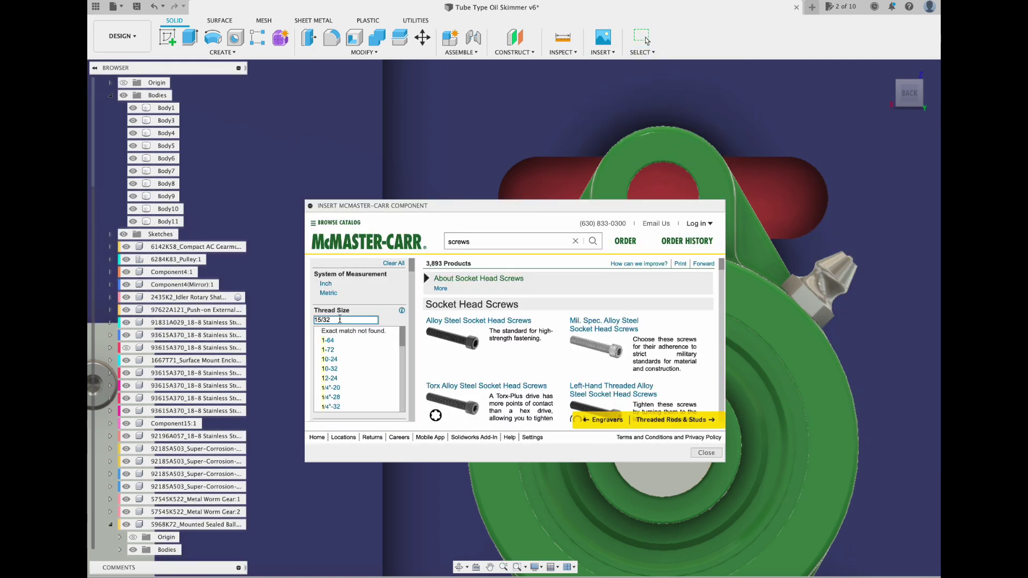
key("BackSpace")
key("BackSpace")
key("BackSpace")
key("BackSpace")
type("1mm")
left_click_drag(342, 311, 289, 306)
type("7/16")
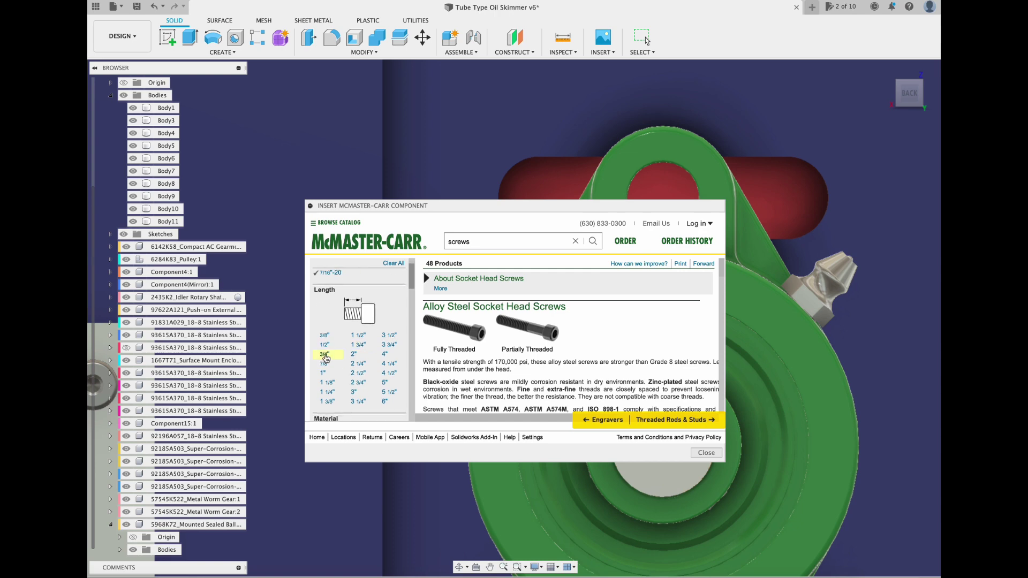
Step: Insert the 7/16"-20, 3/4 in long 18-8 stainless steel socket head screw 92196A685
left_click(324, 364)
scroll(358, 364, "down", 2)
left_click(445, 413)
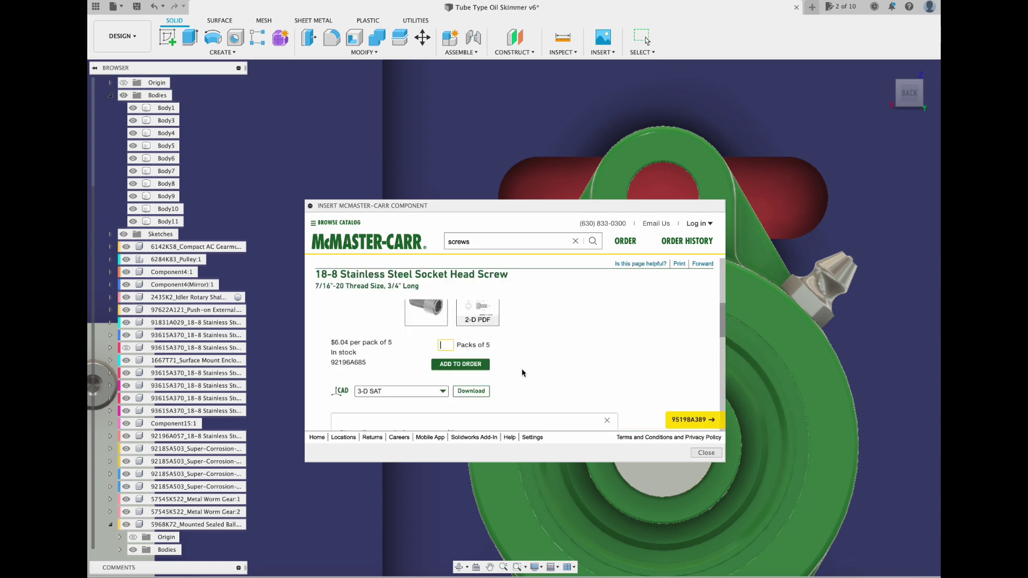
left_click_drag(624, 462, 562, 429)
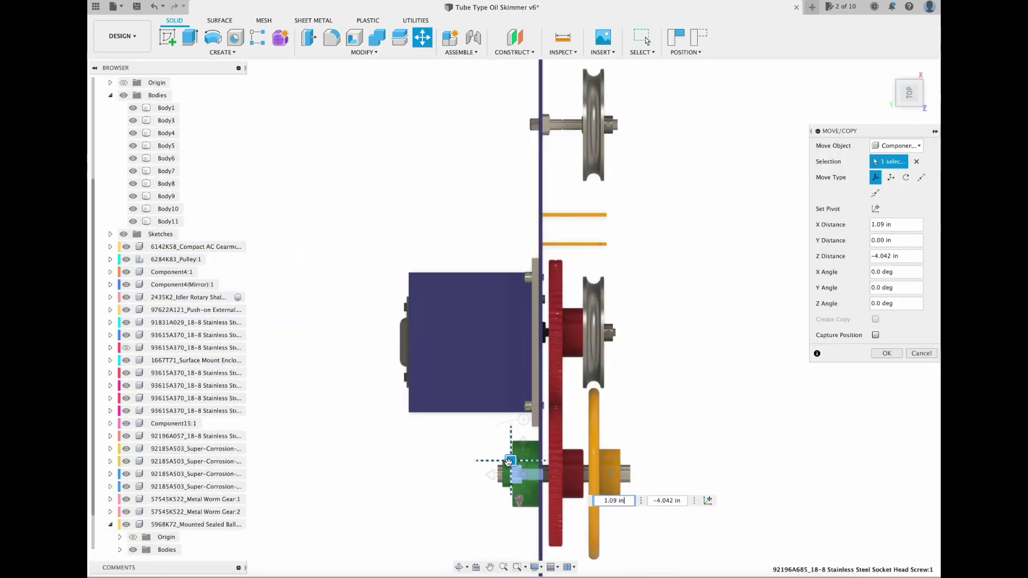
Step: Move the socket head screw -0.035 in along Z to seat it in the flange bearing's upper mounting hole
scroll(525, 428, "up", 5)
left_click_drag(531, 424, 524, 429)
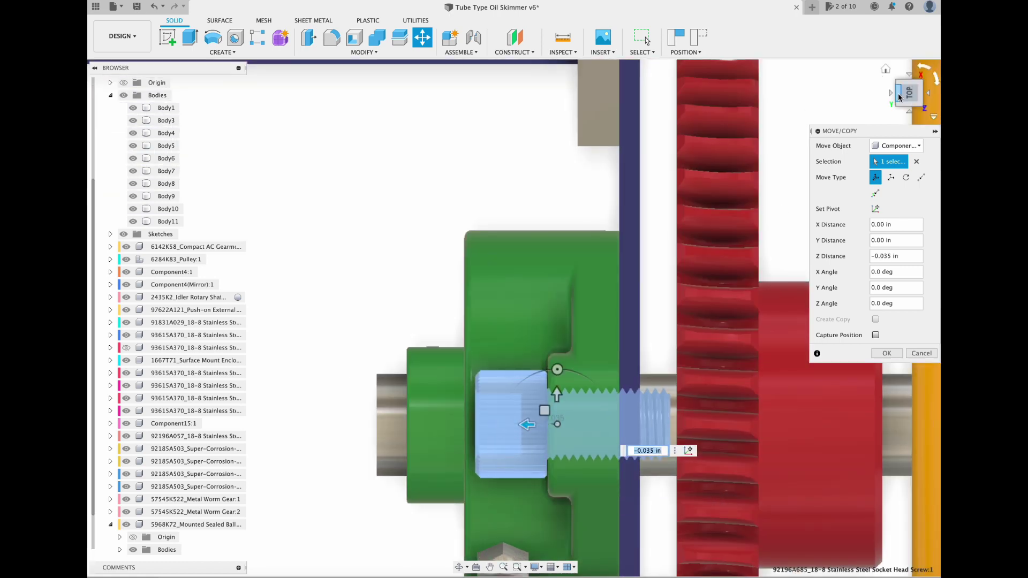
left_click(899, 96)
scroll(608, 378, "up", 5)
key("Return")
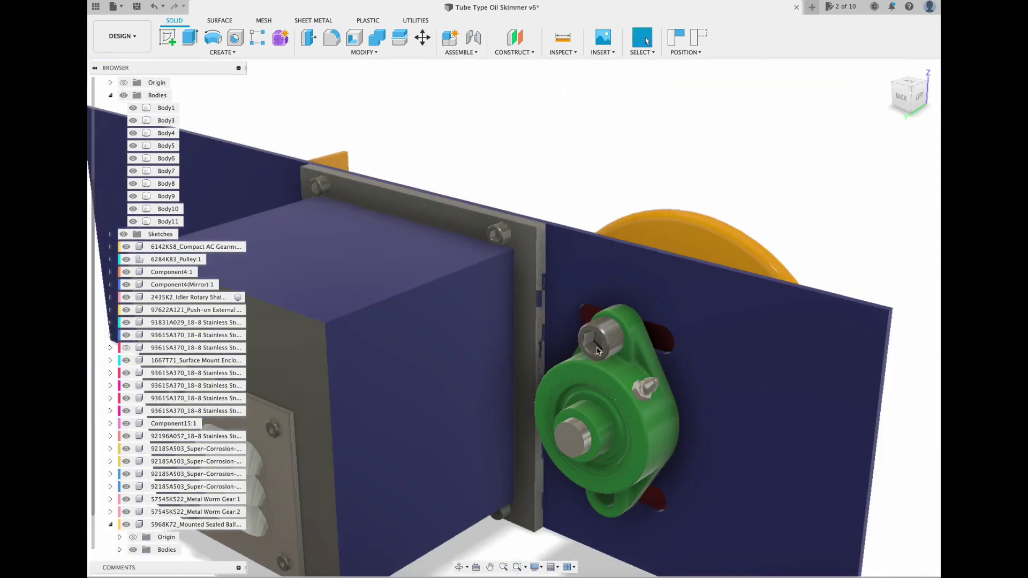
Step: Copy the socket head screw 3.043 in along Y into the flange bearing's lower mounting hole
left_click(598, 350)
key("m")
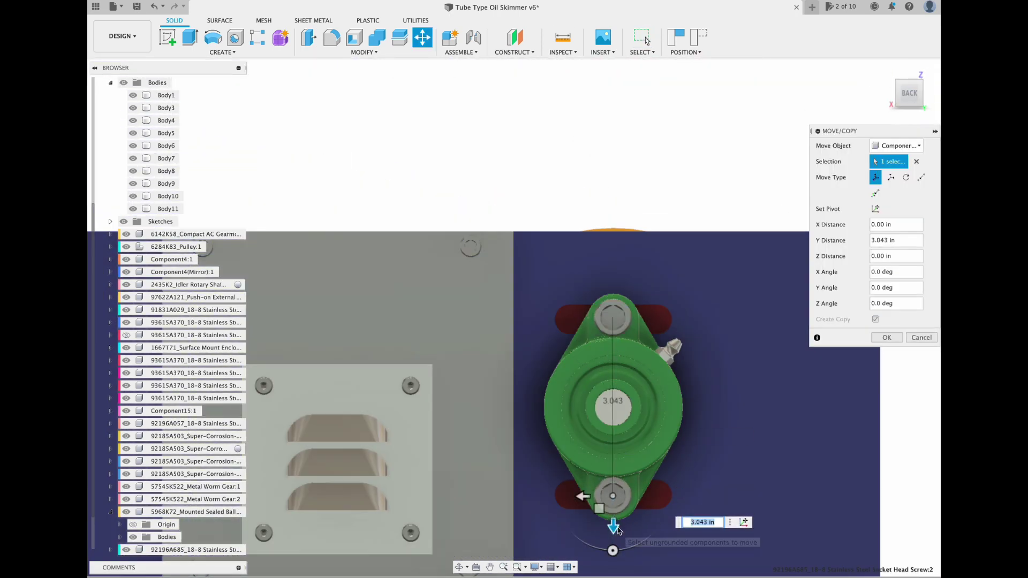
key("Return")
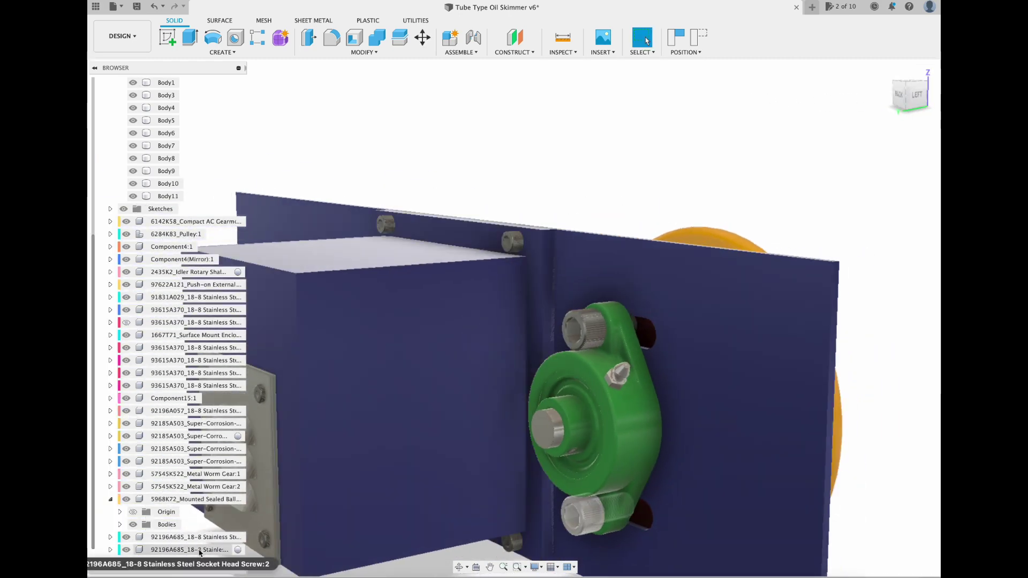
Step: Insert the 7/16"-14 fully threaded black-oxide steel T-slot nut 94750A589 from McMaster-Carr and move it -5.02 in along X to the flange bearing
left_click(110, 551)
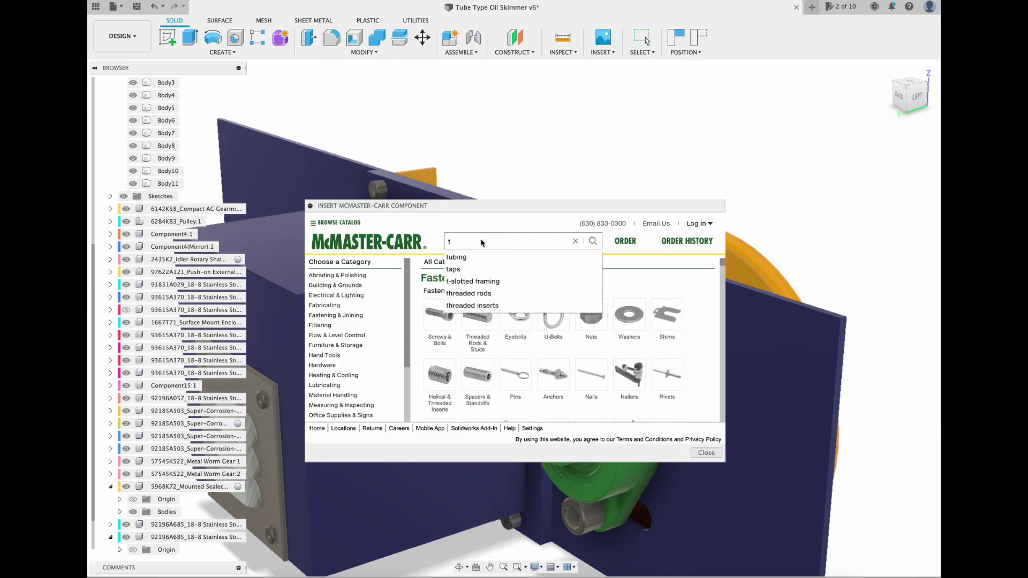
key("Return")
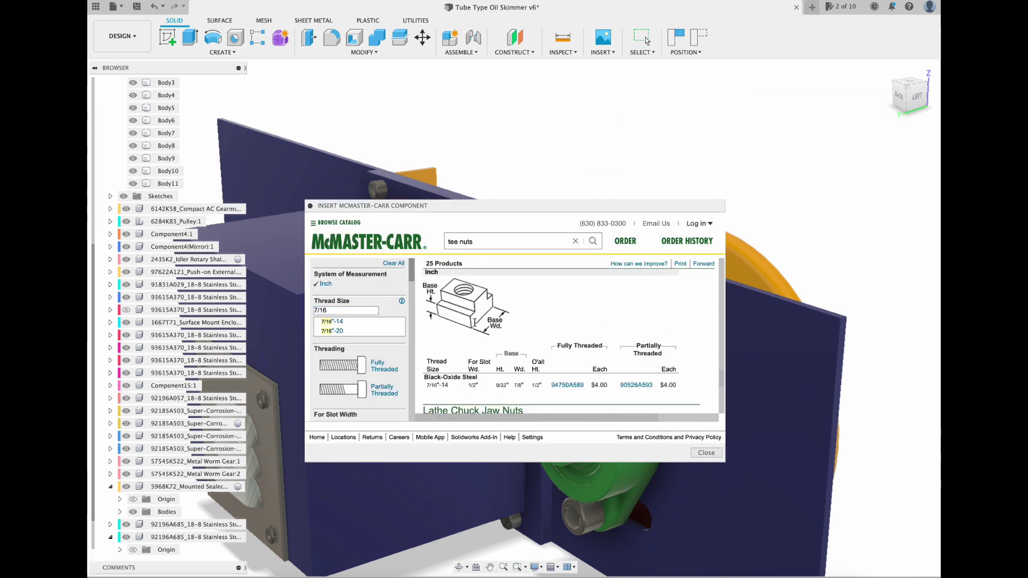
scroll(475, 321, "down", 1)
left_click(470, 401)
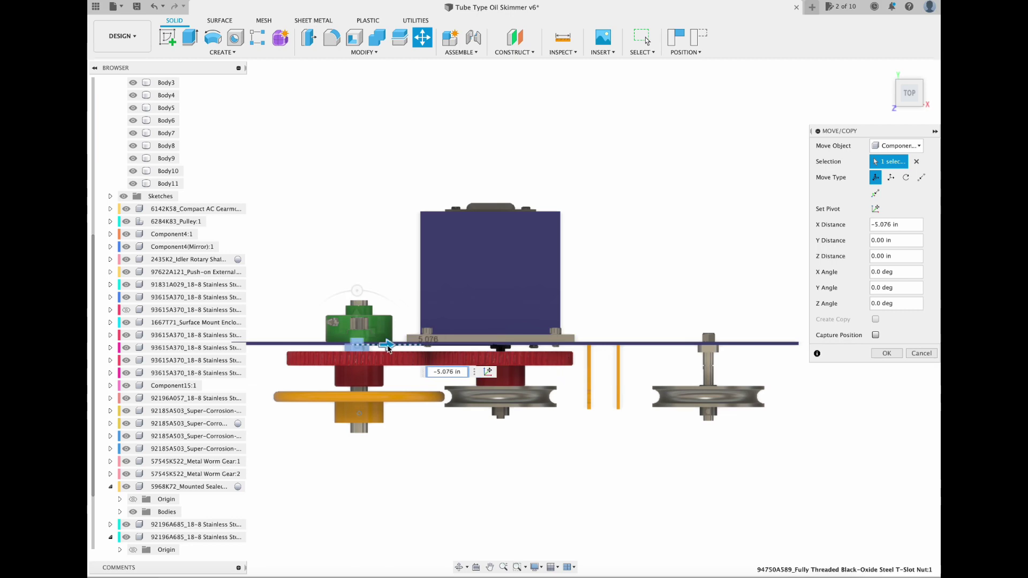
scroll(387, 347, "up", 5)
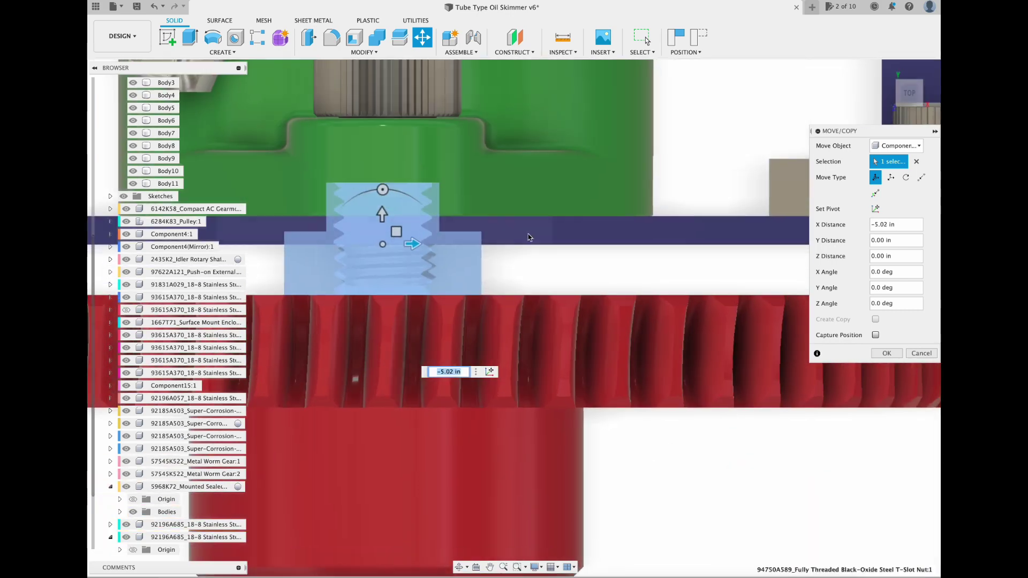
left_click(894, 75)
Step: Sketch a corner-to-corner rectangle over the T-slot nut's square front face and finish the sketch
key("q")
left_click(403, 167)
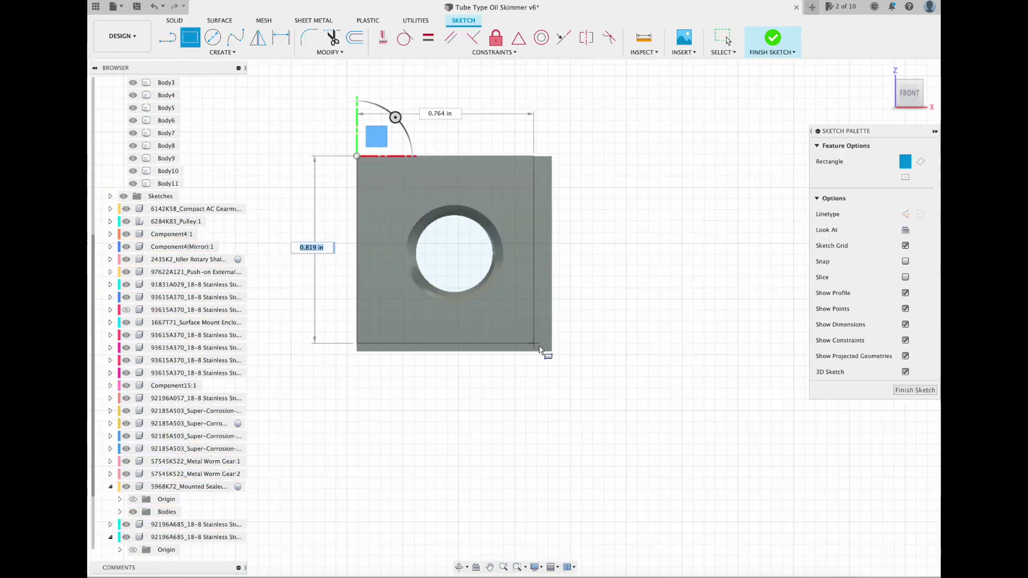
left_click(552, 351)
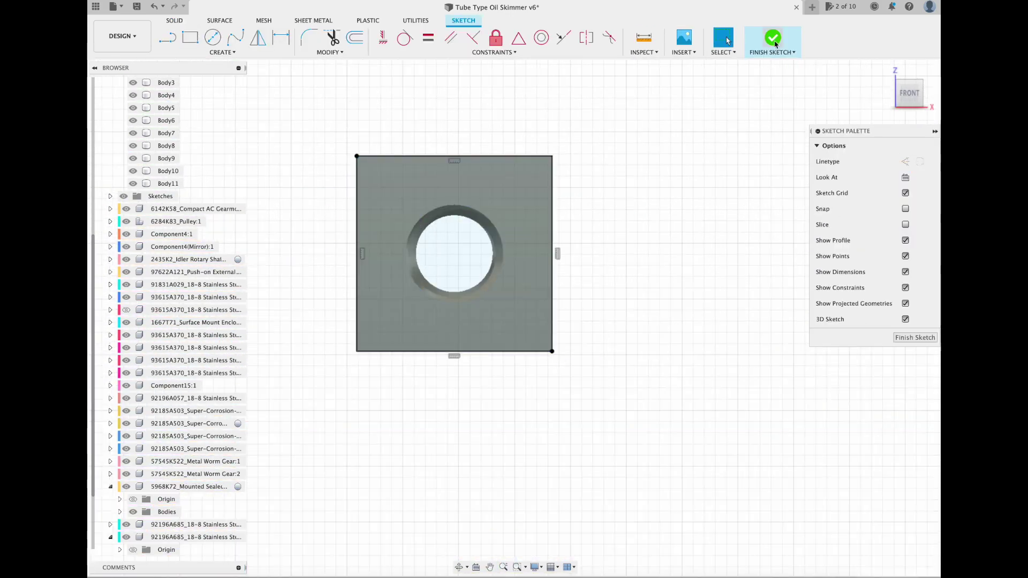
left_click(774, 44)
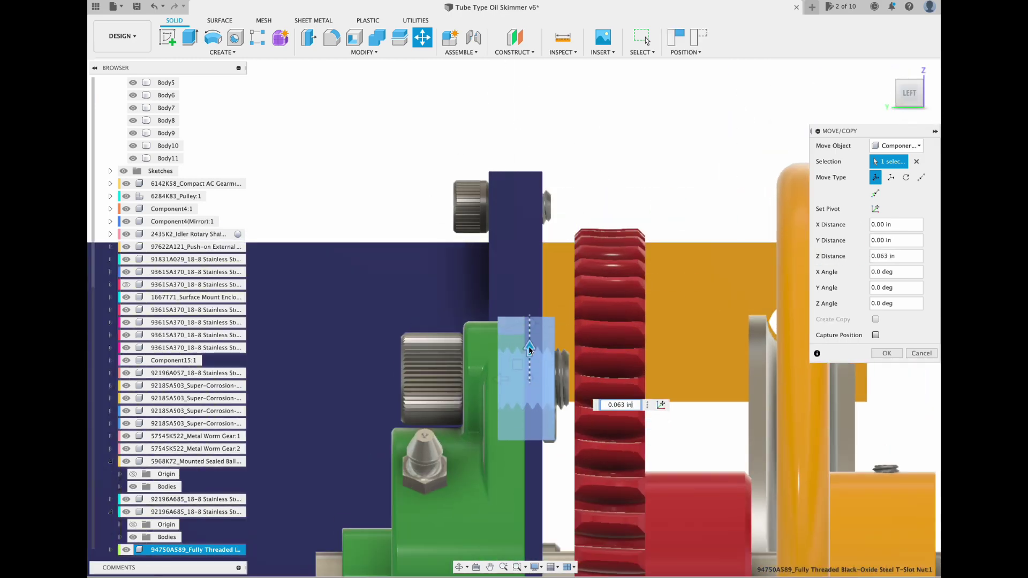
Step: Move the T-slot nut about -0.093 in in Y to line it up behind the bearing's mounting bolt
left_click(910, 83)
scroll(466, 257, "up", 5)
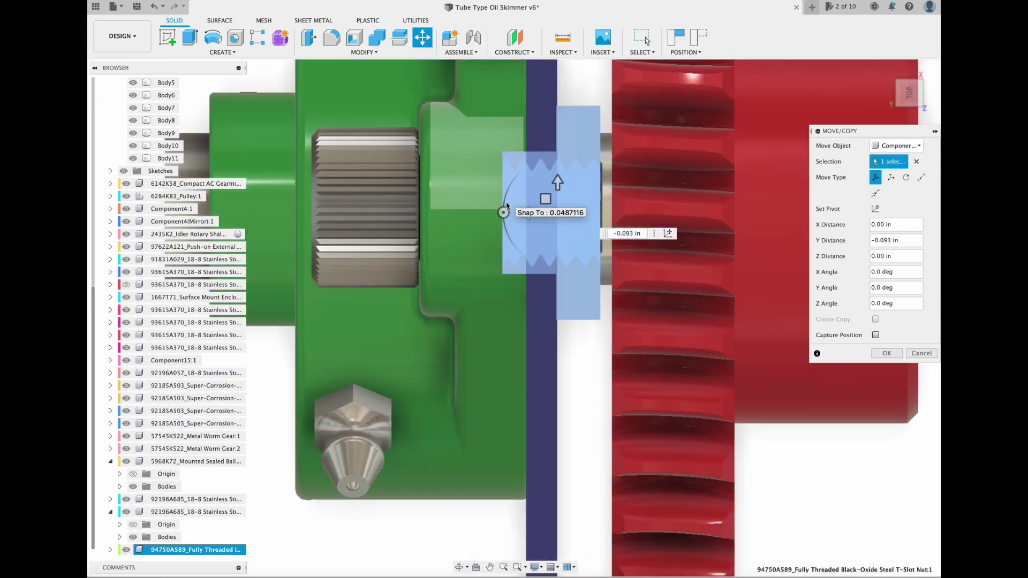
left_click(887, 353)
Step: Raise a T-slot nut about 1.54 in along Z, and start moving both T-slot nuts together toward the bearing's mounting bolts
mouse_move(919, 100)
left_mouse_down()
mouse_move(936, 85)
mouse_move(917, 84)
left_mouse_up()
left_click(503, 265)
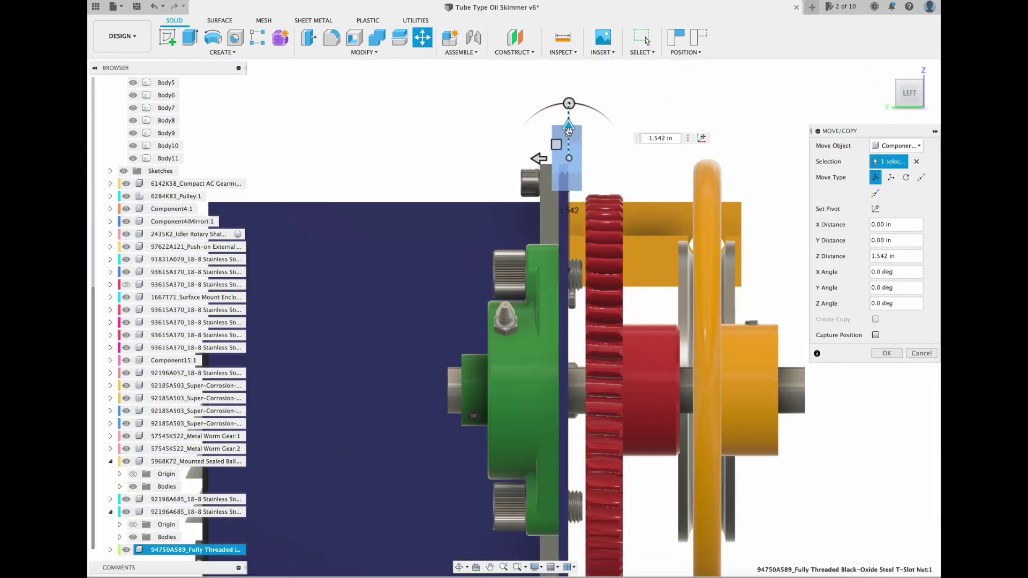
left_click(908, 93)
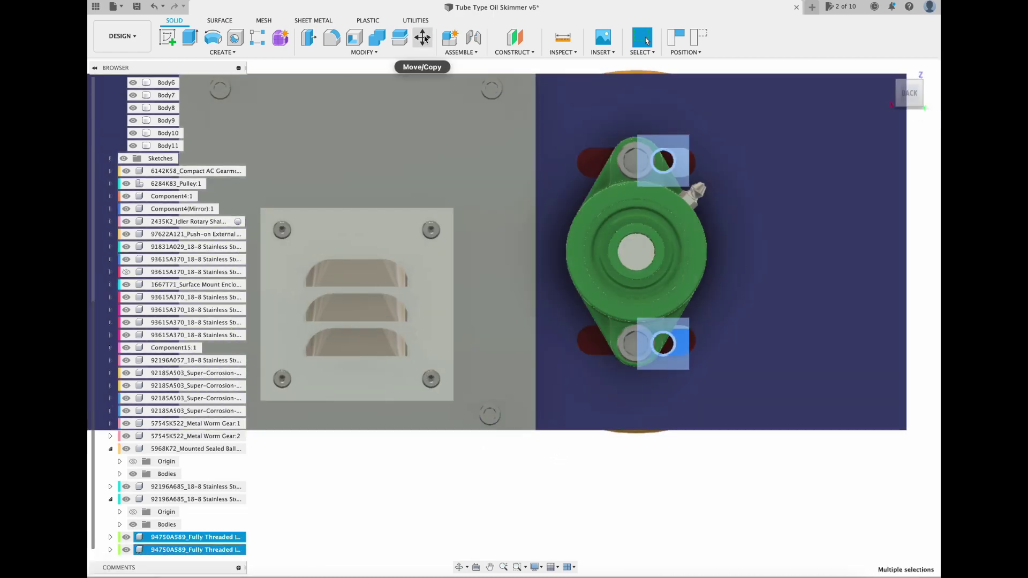
left_click(426, 38)
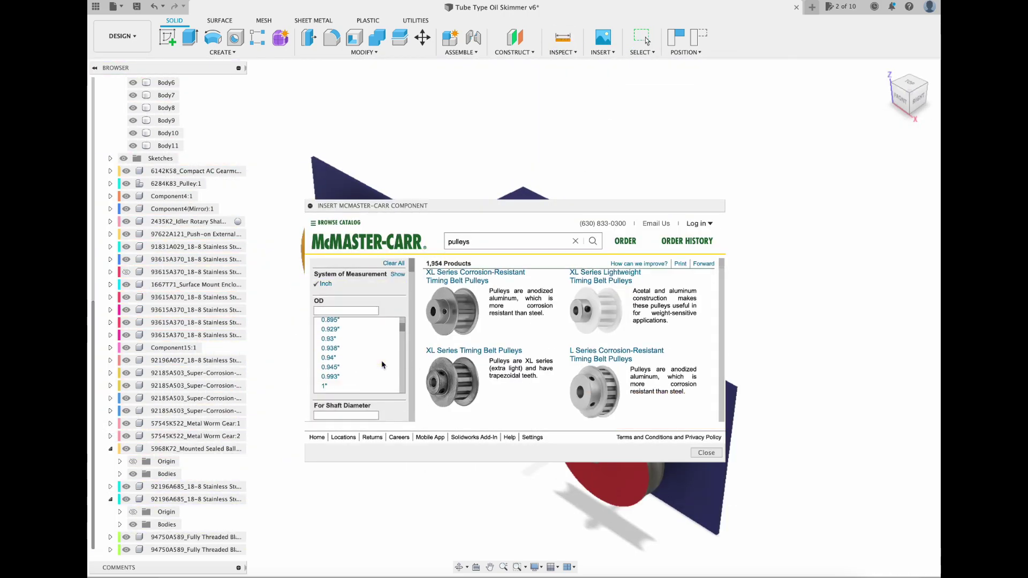
Step: Filter the McMaster-Carr pulley results for 1" OD idler pulleys, and for 1 1/2" OD standard pulleys
left_click(325, 386)
scroll(338, 296, "down", 3)
left_click(335, 344)
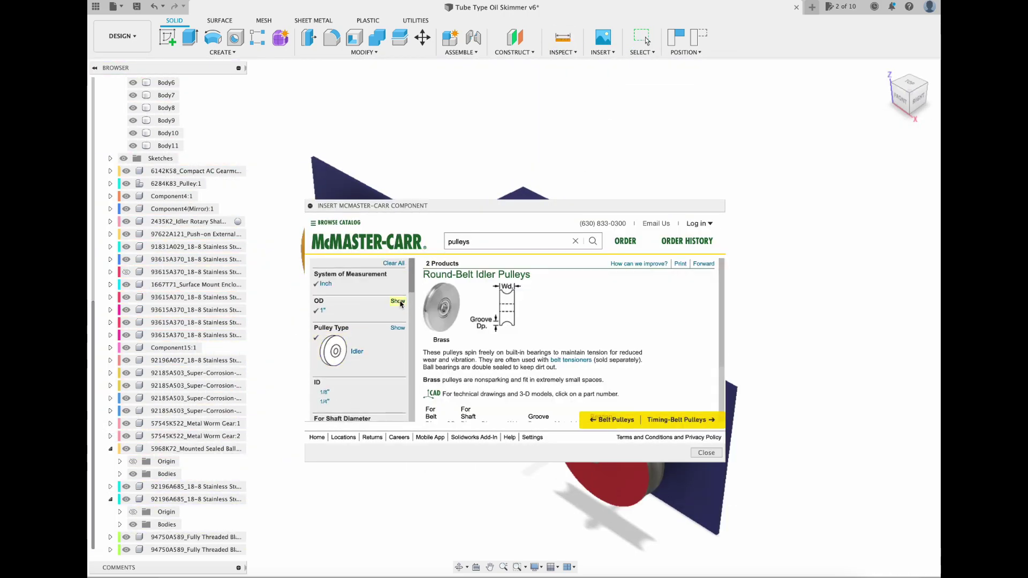
left_click(342, 355)
scroll(375, 368, "down", 3)
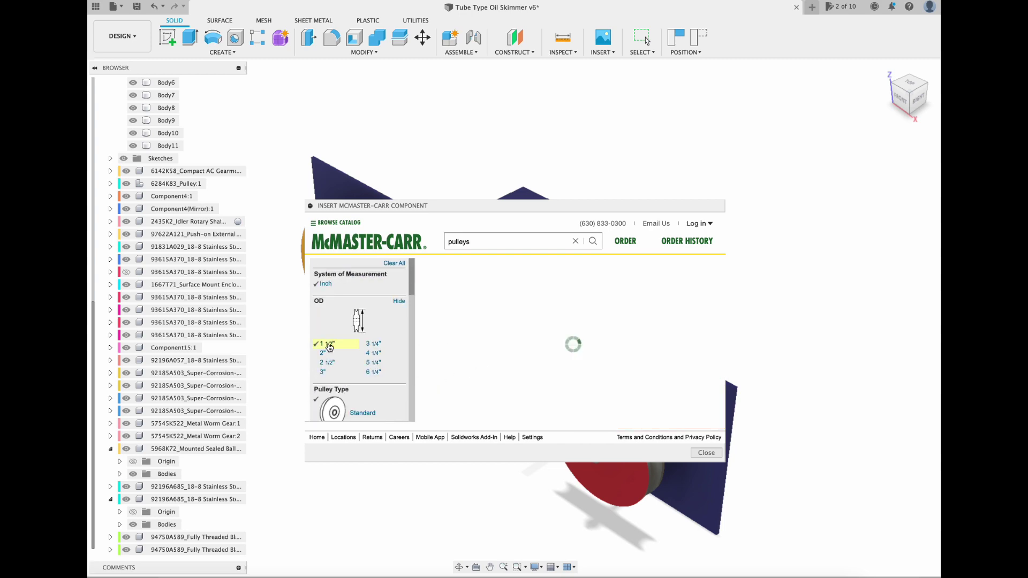
scroll(374, 360, "down", 3)
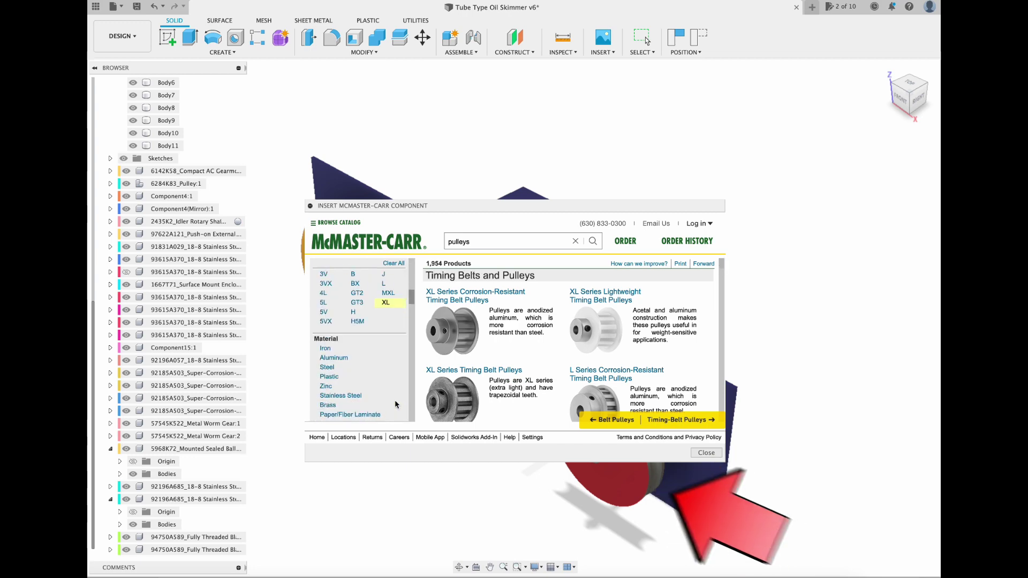
Step: Browse the unfiltered pulley catalog and examine the drawing of the 3.1" OD idler pulley for 3/8" round belt
scroll(395, 405, "down", 5)
scroll(533, 345, "down", 10)
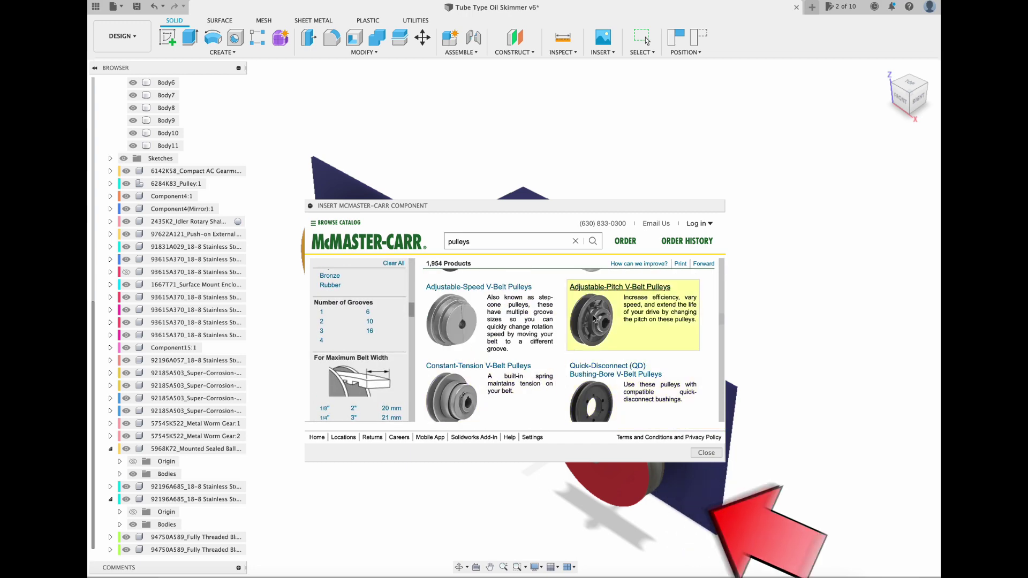
scroll(593, 321, "down", 6)
left_click(597, 368)
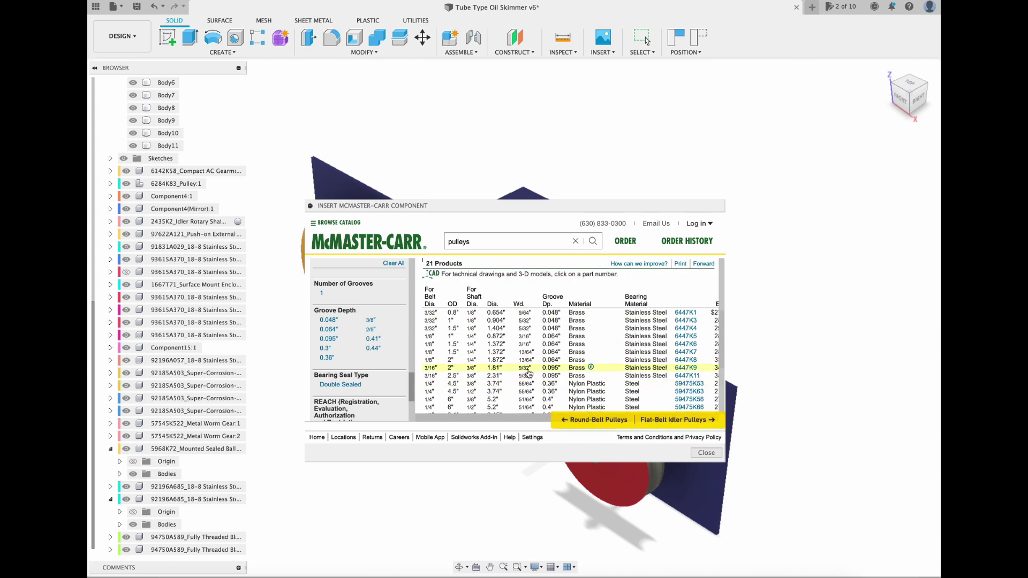
scroll(524, 379, "down", 1)
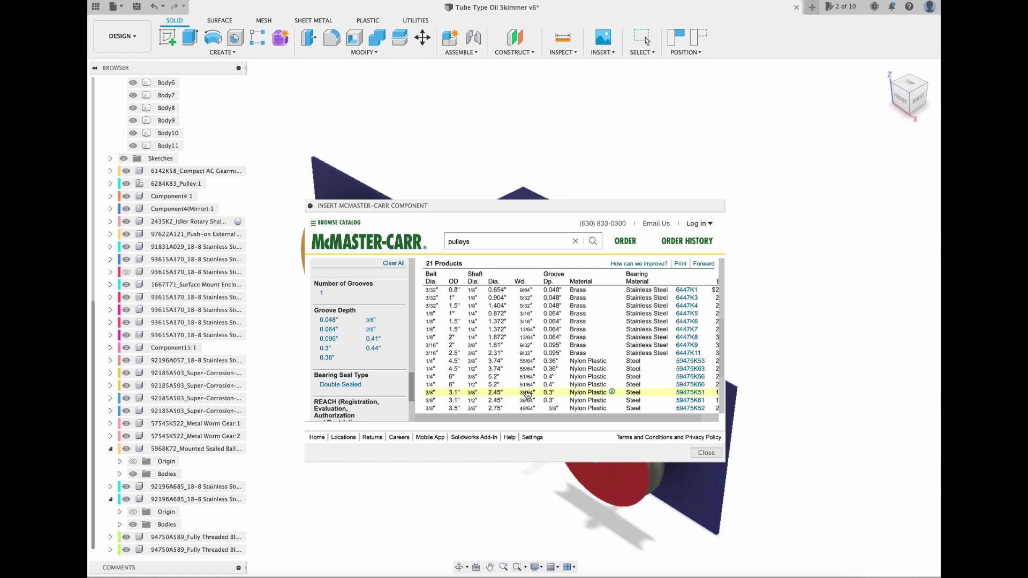
left_click(527, 395)
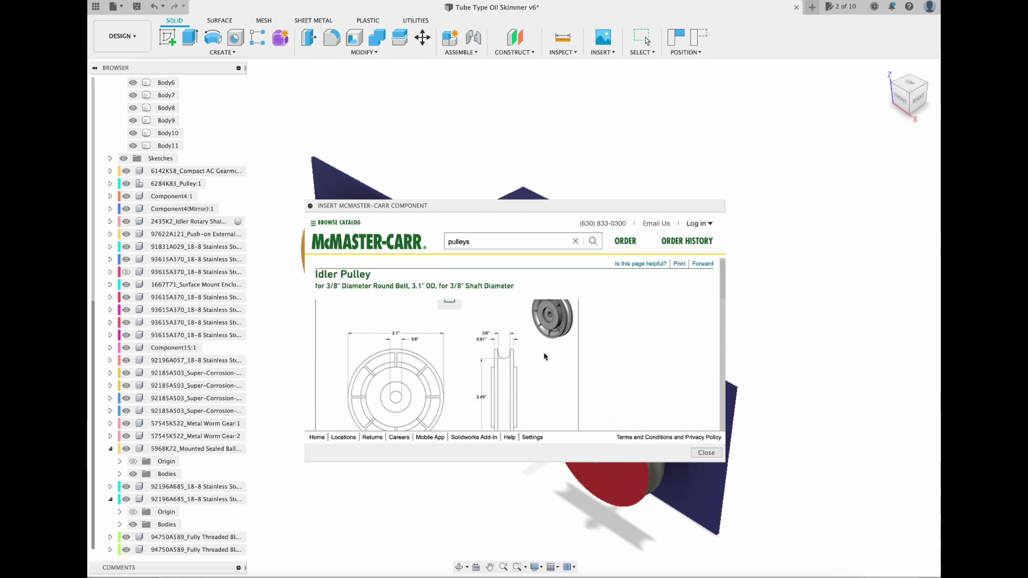
scroll(545, 357, "up", 1)
Step: Search McMaster-Carr for "rope pulleys" and filter the results to 1/2" rope diameter for use with rope
left_click(450, 241)
type("rope")
left_click(471, 262)
scroll(361, 317, "down", 5)
left_click(361, 317)
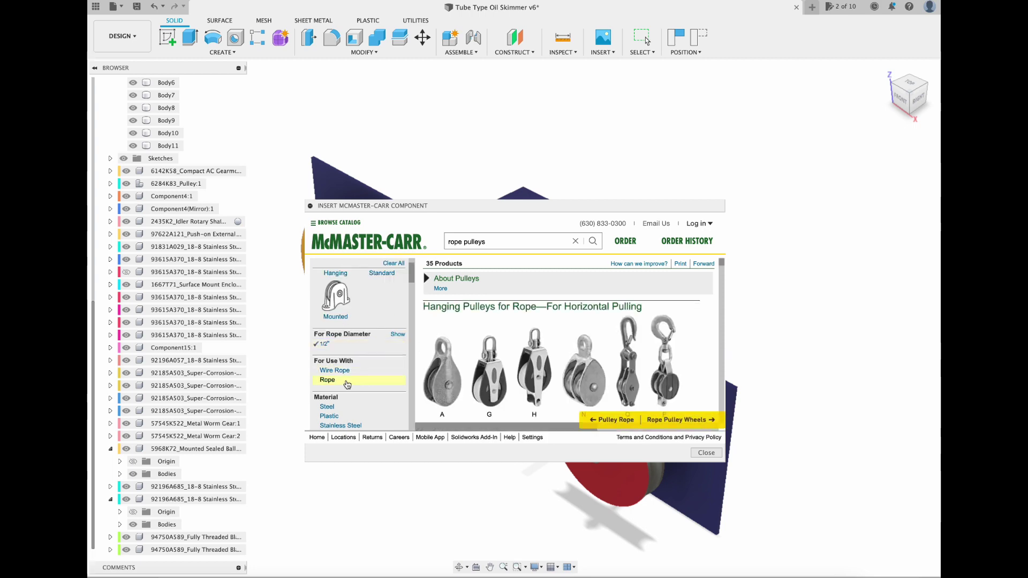
left_click(348, 384)
Step: Insert the 2" OD single-groove swivel-shackle hanging pulley for 1/2" rope and move it up above the gearmotor enclosure
scroll(637, 379, "down", 1)
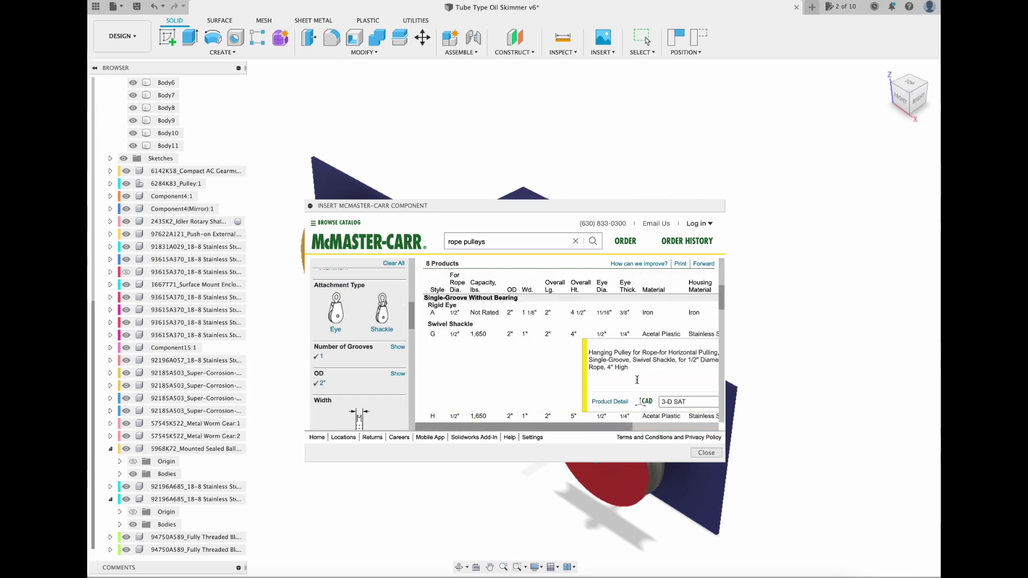
left_click(637, 379)
left_click(475, 333)
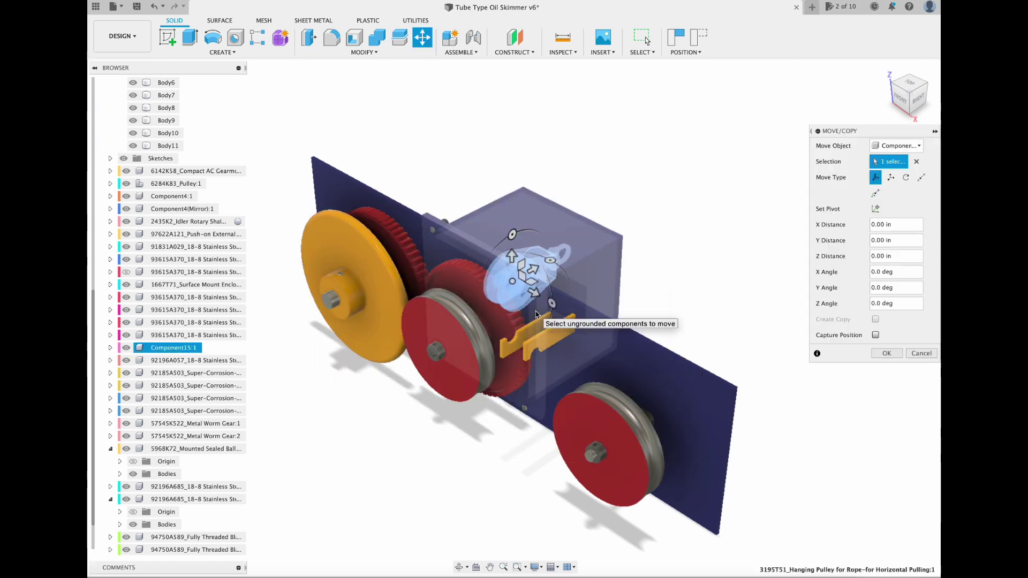
left_click_drag(536, 314, 549, 190)
left_click(886, 354)
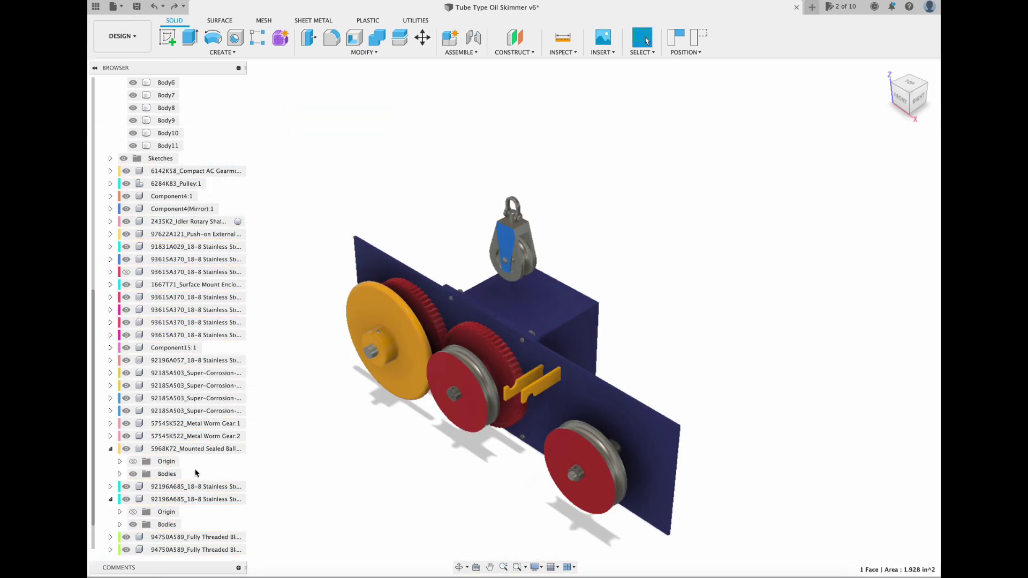
Step: Hide the hanging pulley's housing bodies so only its wheel shows, and delete the large mirrored pulley on the idler shaft
left_click(129, 522)
left_click(120, 550)
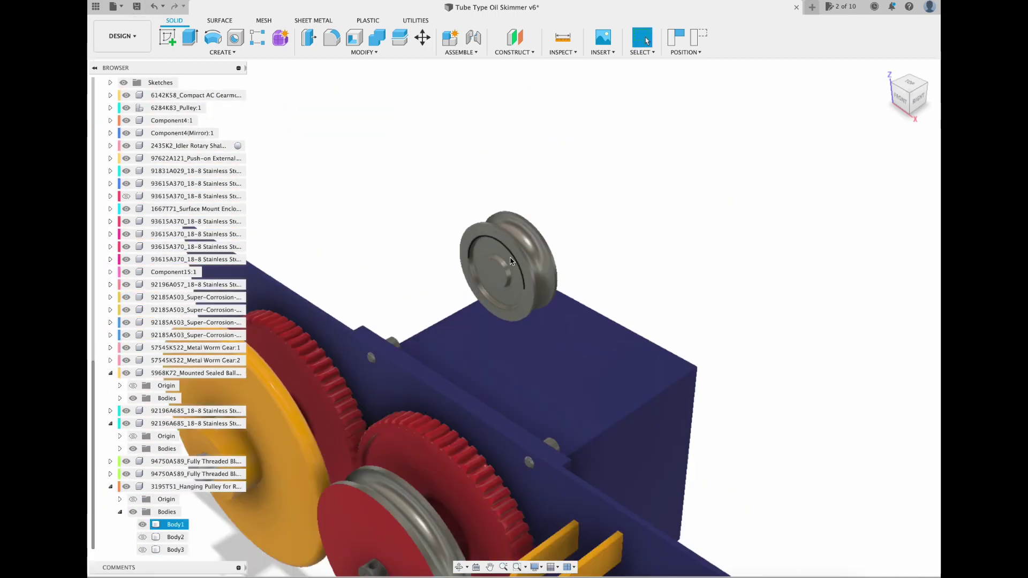
left_click(620, 482)
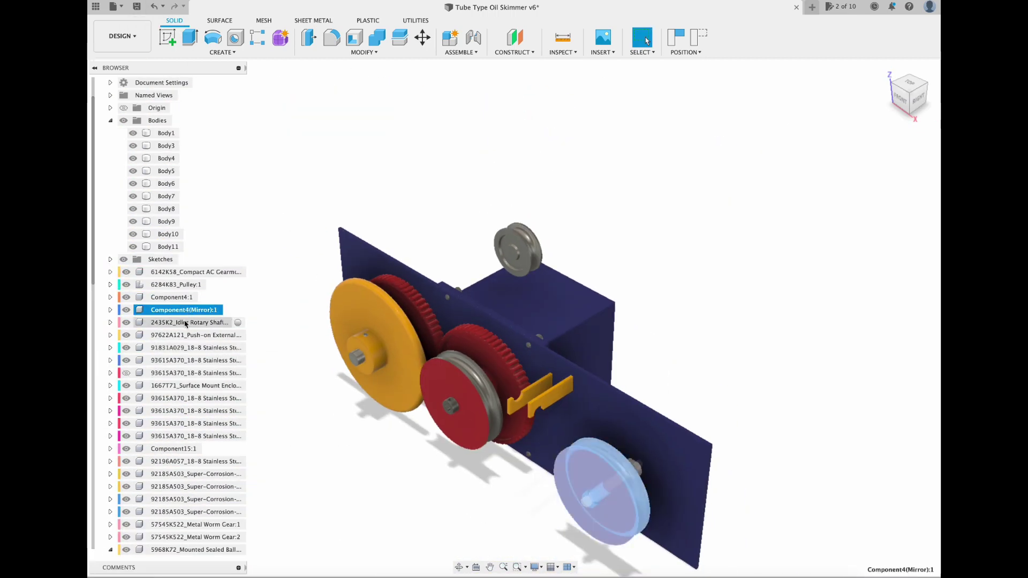
key("Delete")
Step: Move the hanging pulley's wheel onto the idler shaft, about -6.58 in in Z and about -5.545 in in Y
left_click(514, 249)
key("m")
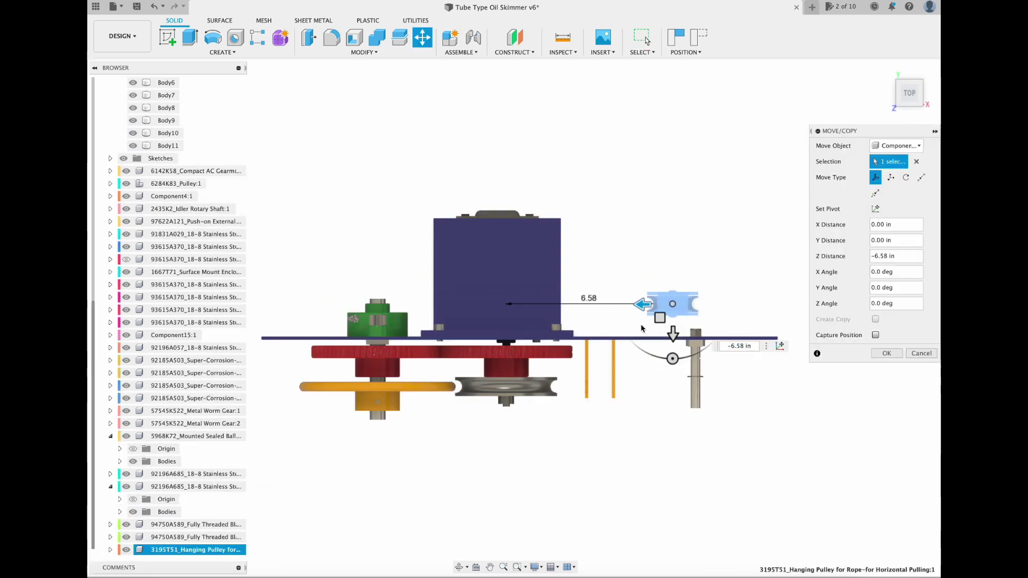
scroll(674, 331, "up", 4)
left_click_drag(669, 312, 667, 463)
scroll(716, 428, "up", 5)
left_click_drag(571, 458, 572, 480)
left_click_drag(541, 449, 672, 450)
left_click(910, 113)
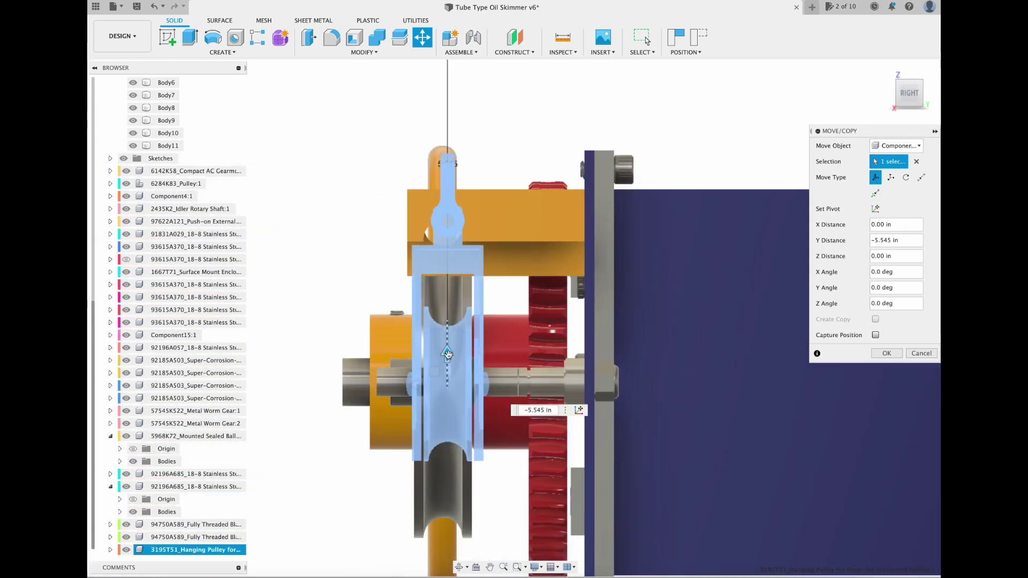
key("Return")
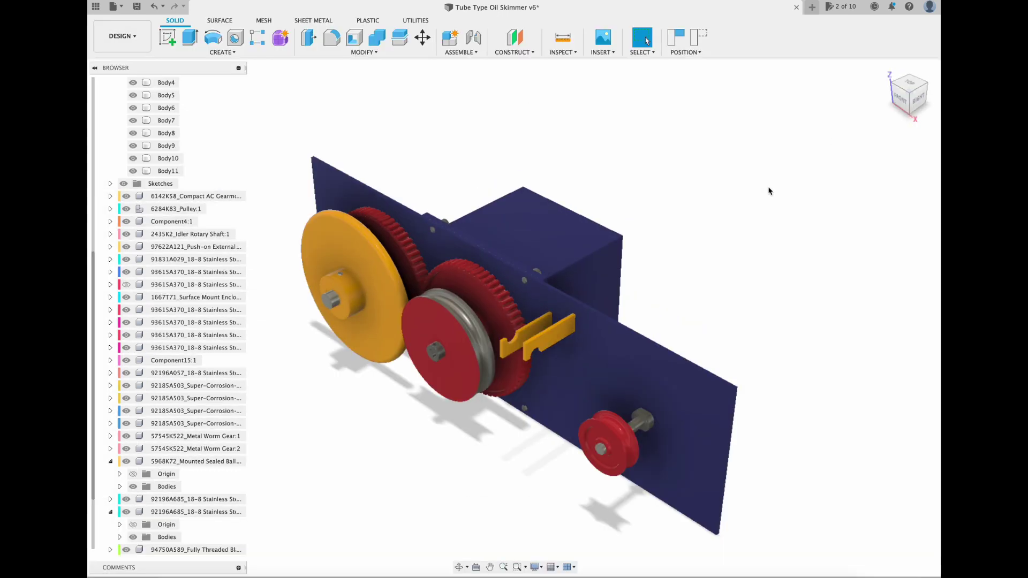
Step: Save a new version described as "Tube Type Oil Skimmer", marked as a milestone
left_click(136, 6)
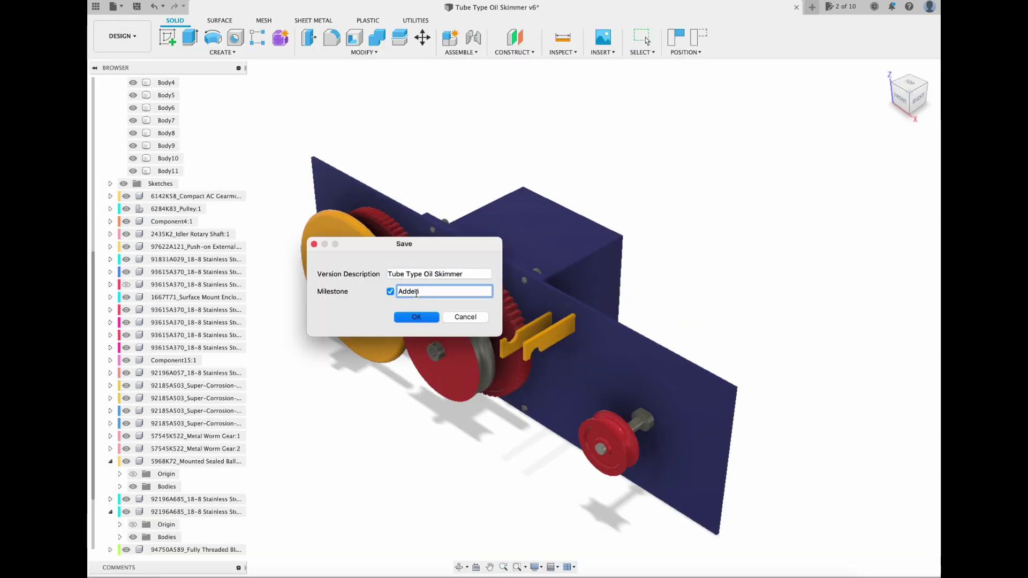
key("Return")
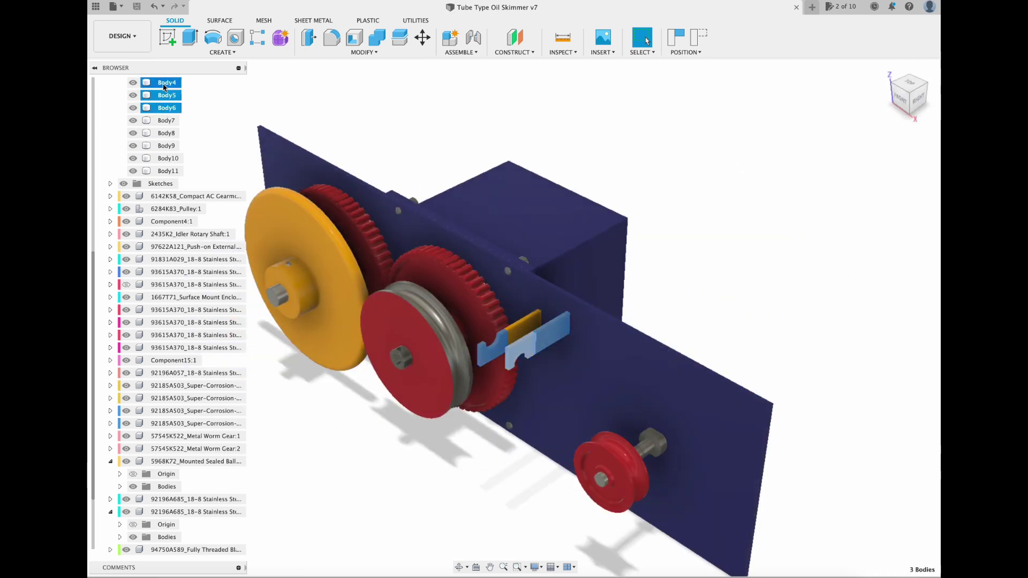
Step: Combine the bodies of each notched bracket into its own new component, keeping the tool bodies
left_click(429, 315)
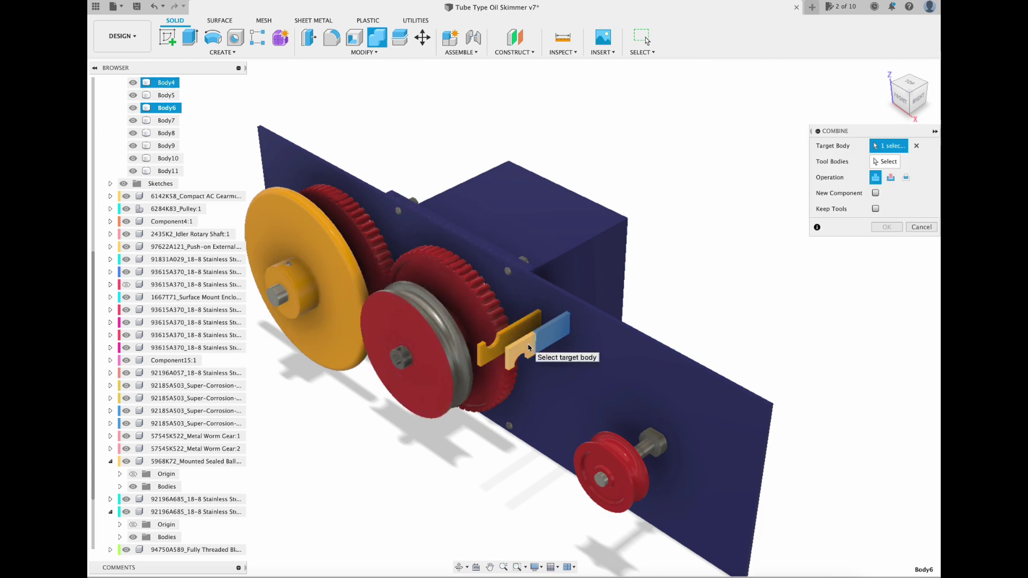
left_click(529, 348)
left_click(377, 37)
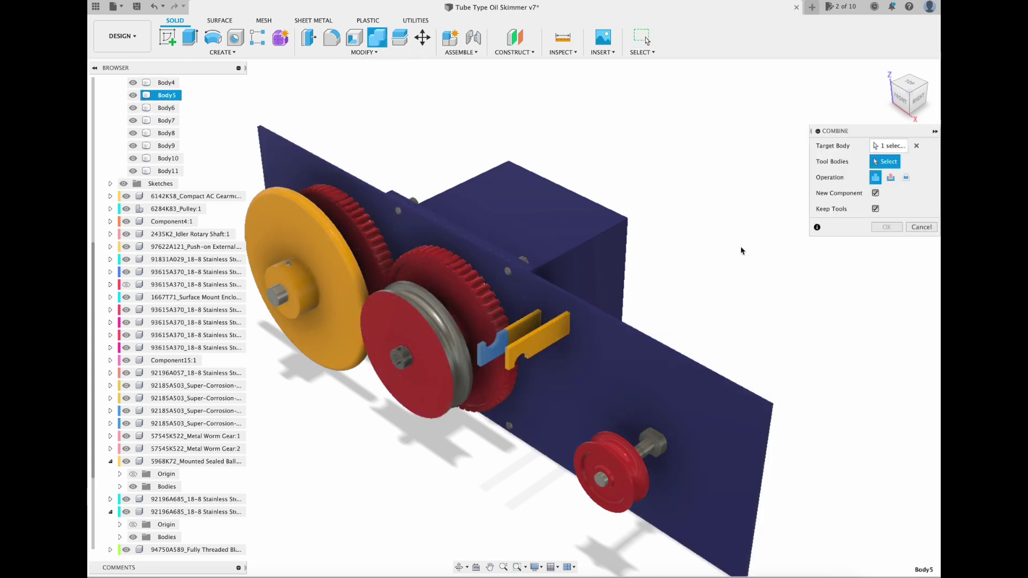
left_click(886, 227)
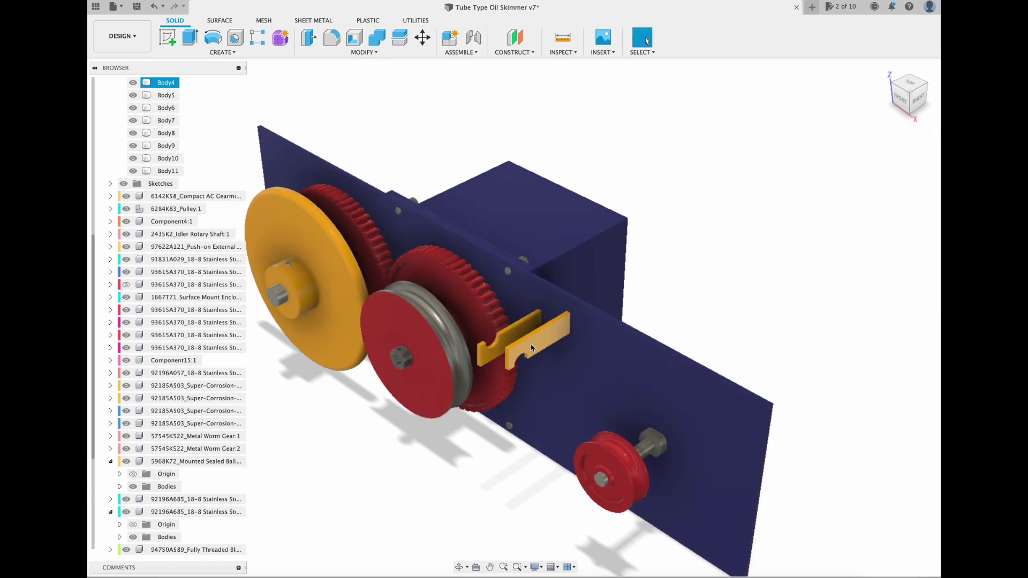
Step: Lower the combined bracket body about 0.984 in below the original bracket
left_click(529, 349)
key("m")
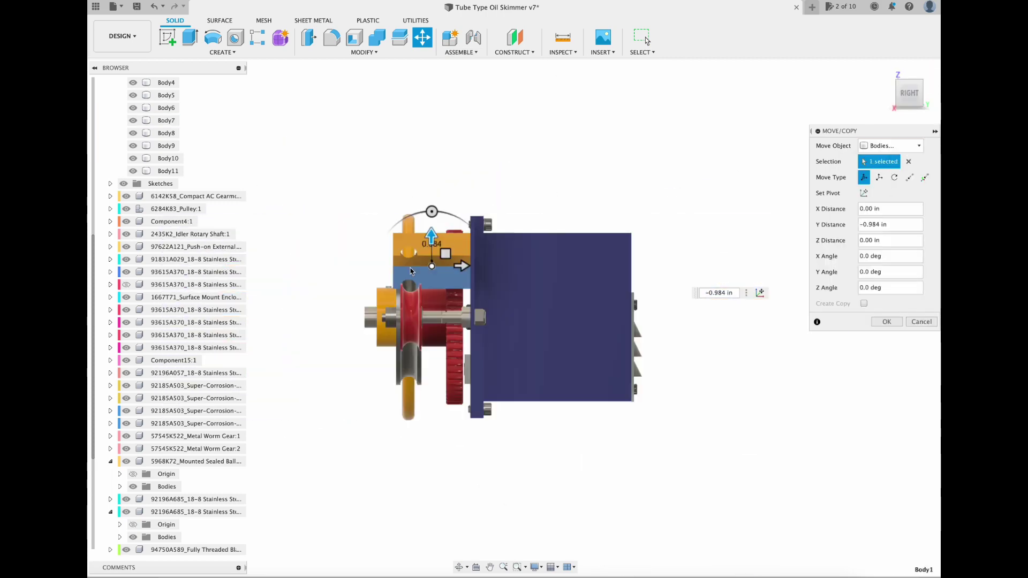
left_click_drag(908, 95, 929, 103)
left_click(889, 322)
Step: Try to delete the rear section of the original upper bracket, and undo the last change
left_click(564, 271)
key("Delete")
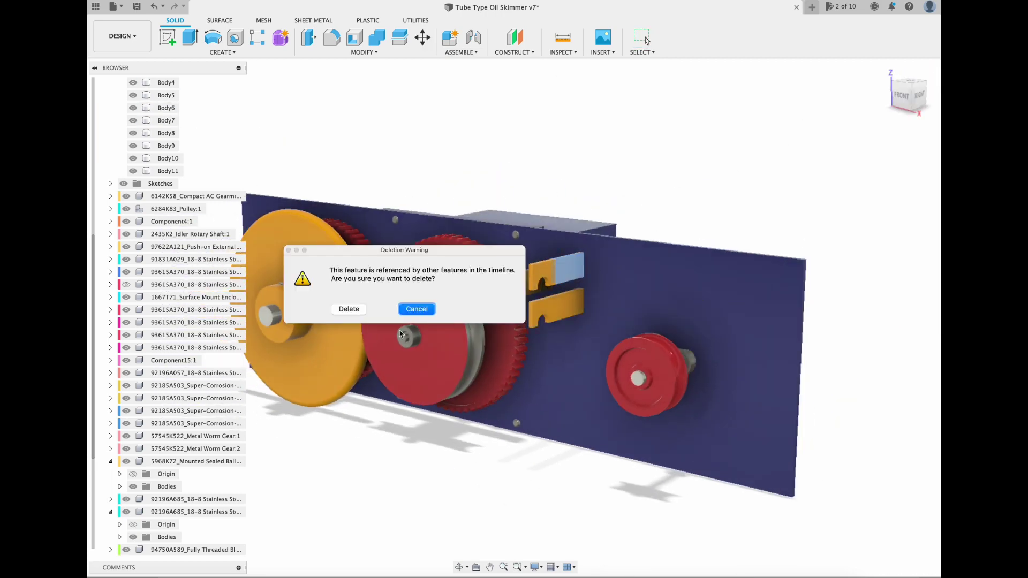
key("Return")
key("super+z")
Step: Nudge the hanging pulley component along the idler shaft to align its wheel with the drive pulley's groove
left_click(917, 97)
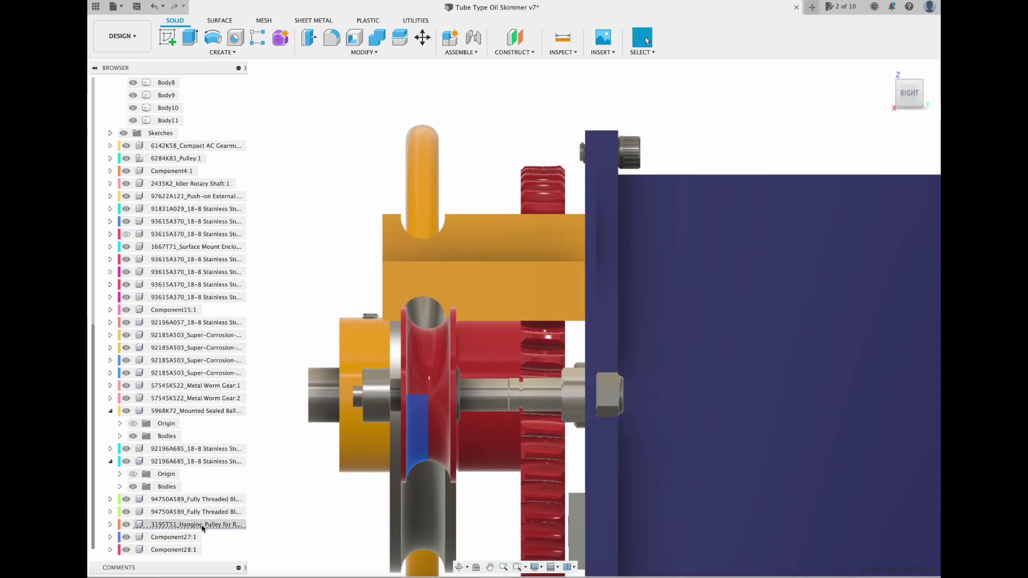
left_click(201, 526)
key("m")
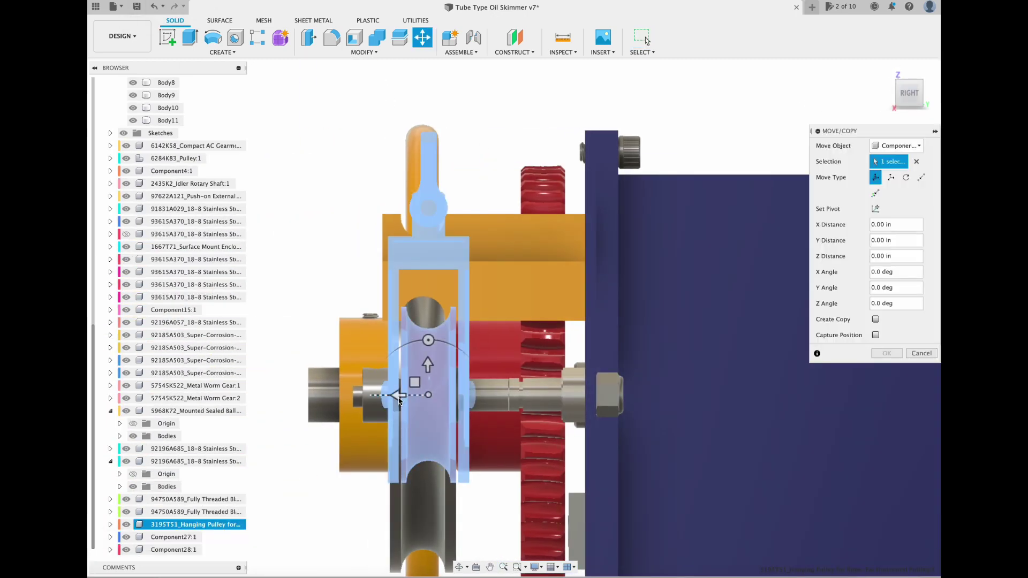
left_click_drag(397, 395, 393, 394)
left_click(886, 353)
Step: Lower the combined bracket body about 1.01 in from the upper bracket and fine-tune its height against the pulley groove
left_click(465, 225)
key("m")
left_click(909, 142)
left_click(882, 170)
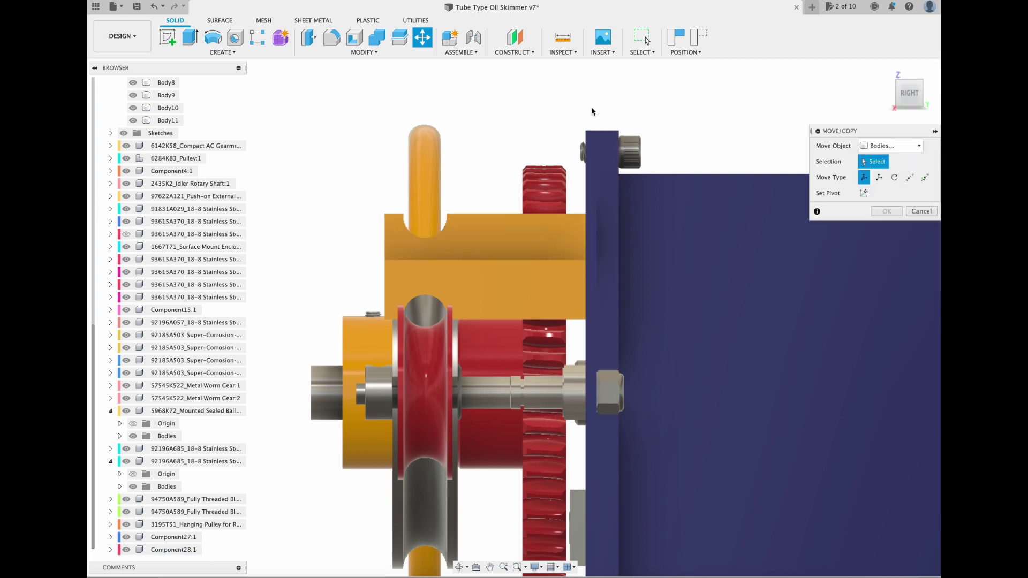
left_click(473, 230)
left_click_drag(465, 194, 465, 298)
left_click(886, 73)
left_click(906, 105)
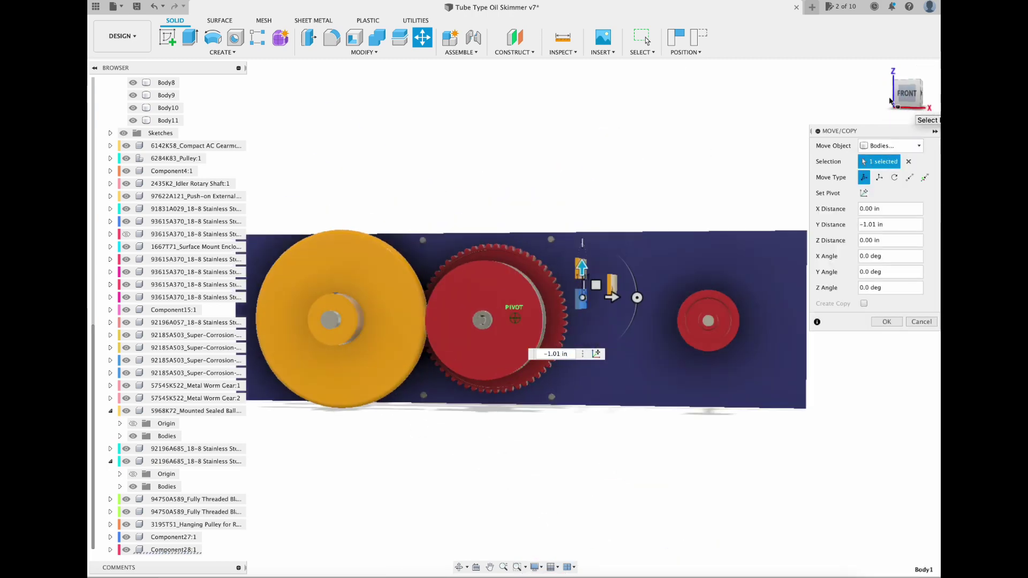
left_click_drag(907, 107, 789, 104)
left_click(887, 71)
left_click(896, 101)
left_click(928, 93)
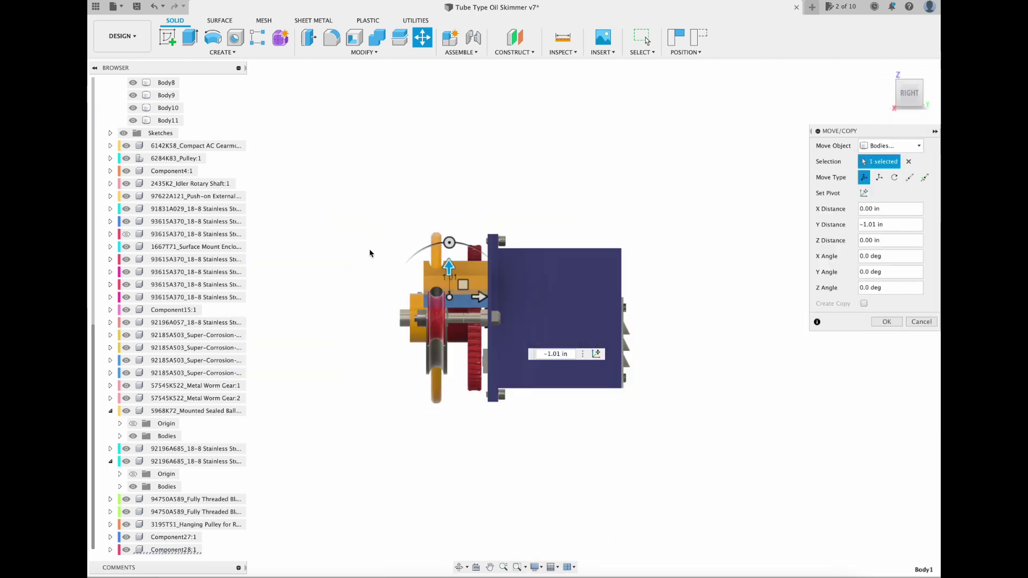
scroll(418, 276, "up", 5)
left_click_drag(494, 296, 493, 292)
Step: Shift the lowered bracket body sideways about 0.274 in toward the idler pulley
left_click(891, 93)
left_click_drag(728, 323, 750, 323)
left_click_drag(908, 95, 854, 97)
left_click(907, 96)
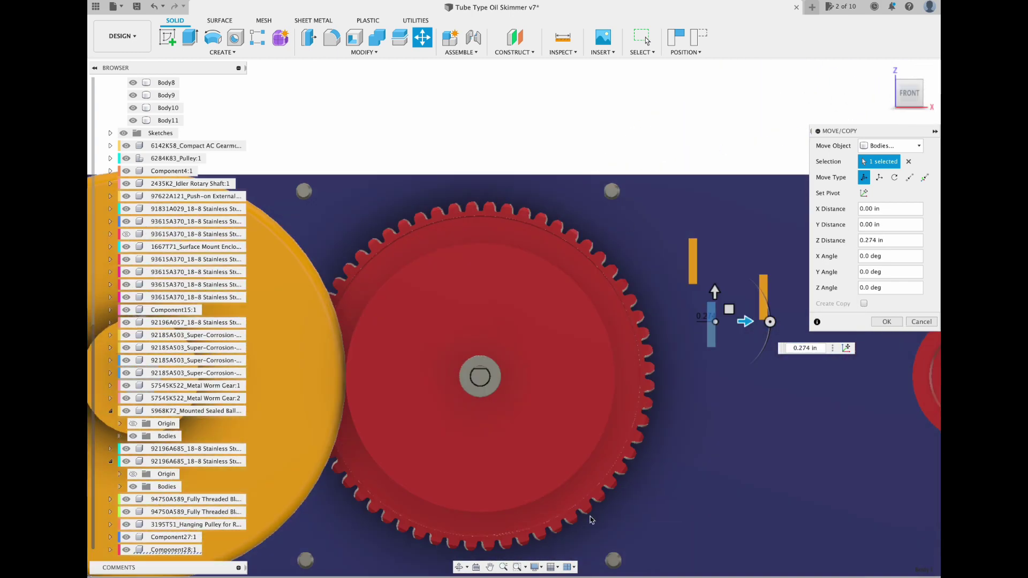
Step: Raise the lowered bracket body slightly to fit the pulley groove and finish the move
scroll(591, 520, "down", 3)
middle_click_drag(703, 479, 638, 462)
left_click(928, 93)
scroll(396, 340, "up", 5)
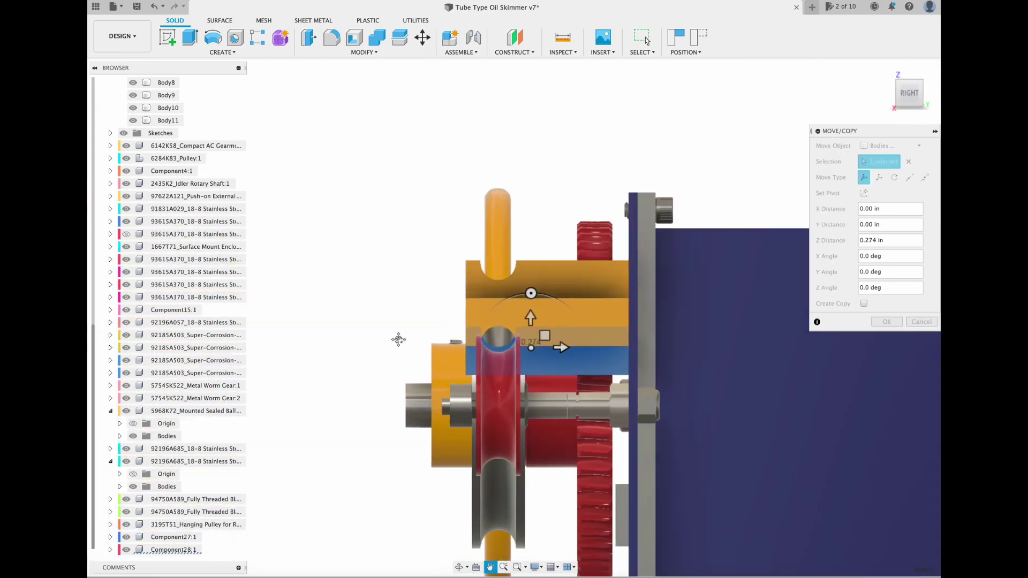
left_click_drag(563, 318, 563, 314)
left_click(891, 93)
left_click_drag(903, 96, 852, 97)
left_click(887, 322)
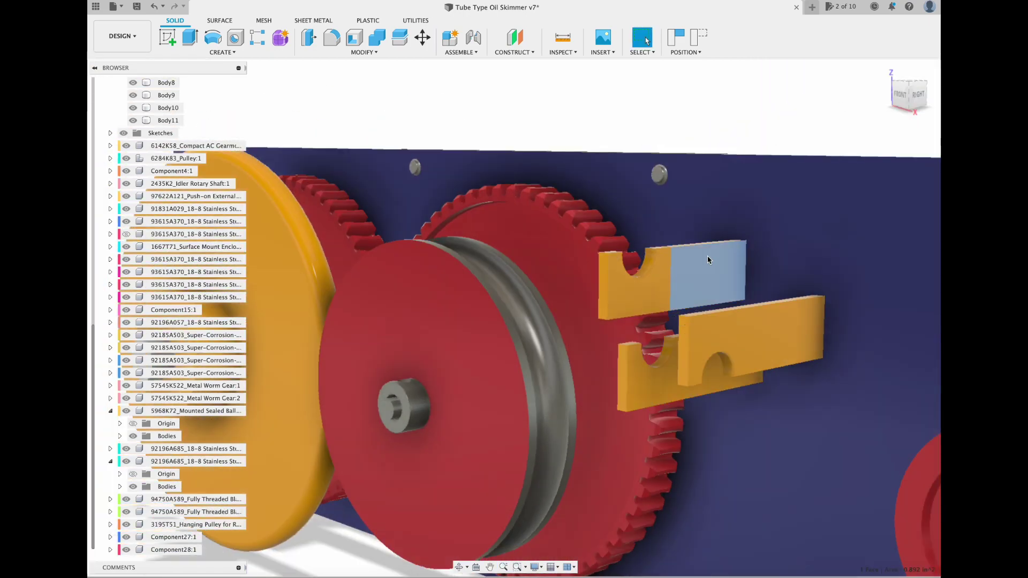
Step: Move both tube-scraper bracket components together sideways toward the idler pulley
left_click(708, 261)
left_click(886, 71)
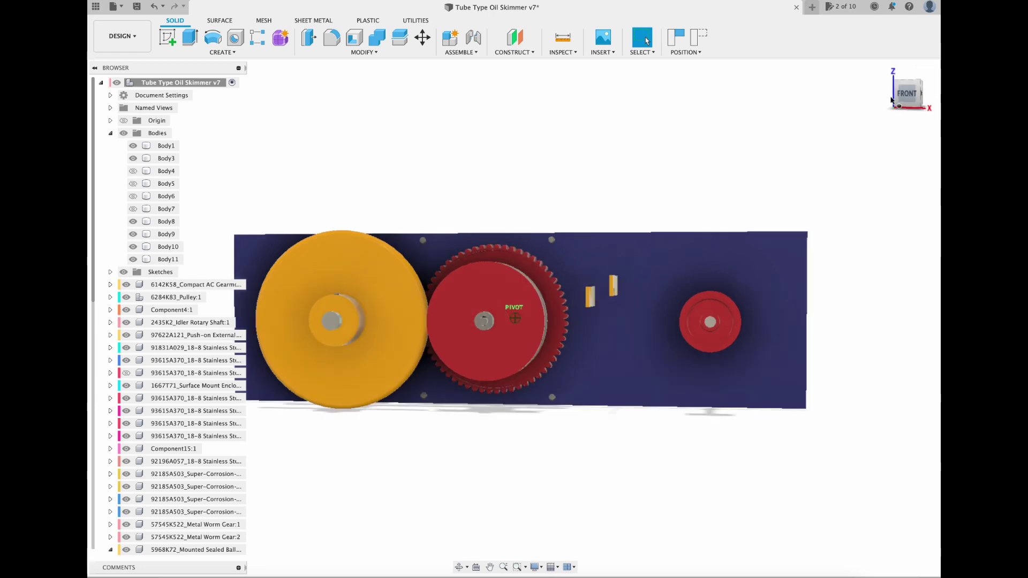
left_click(901, 96)
left_click_drag(921, 101, 893, 116)
scroll(653, 273, "up", 4)
left_click(580, 309)
scroll(174, 482, "down", 5)
left_click(150, 537)
left_click(148, 549, "shift")
left_click(903, 95)
left_click(423, 37)
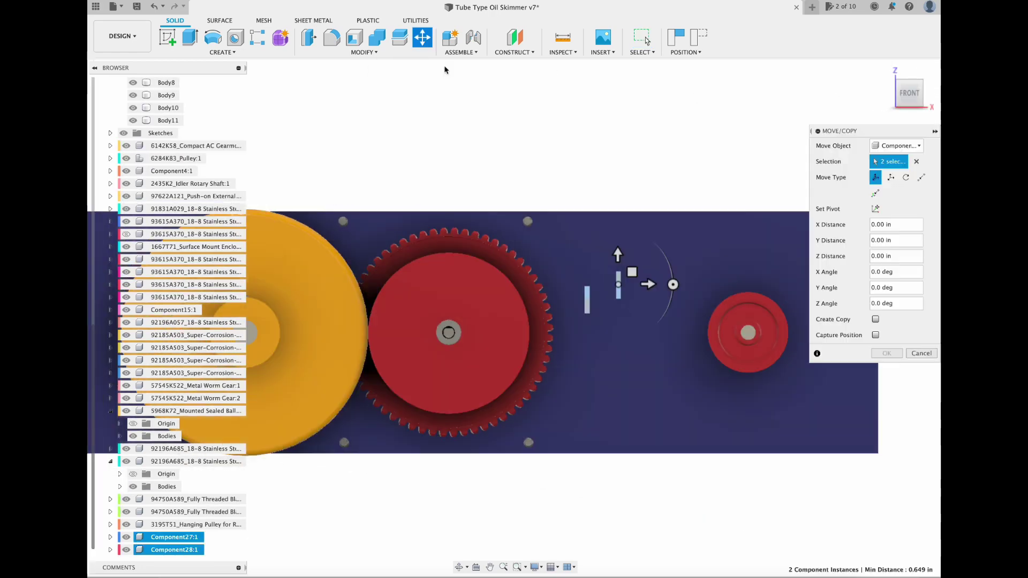
left_click(887, 354)
Step: Sketch a rectangle on the mounting plate's bottom edge, spanning the plate's full length and extending 3.5 in forward under the pulleys
left_click(886, 71)
left_click(904, 95)
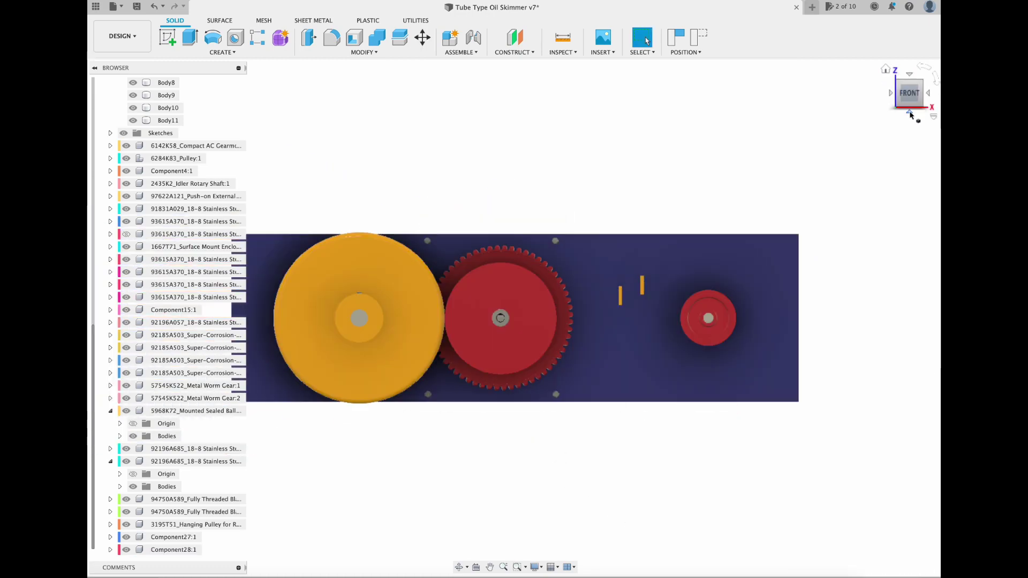
left_click(932, 93)
scroll(363, 236, "up", 5)
mouse_move(910, 96)
left_mouse_down()
mouse_move(936, 105)
mouse_move(817, 140)
mouse_move(889, 113)
mouse_move(915, 62)
left_mouse_up()
left_click(904, 98)
left_click(886, 71)
left_click(900, 98)
scroll(720, 321, "up", 5)
left_click(168, 37)
scroll(586, 360, "up", 2)
left_click(435, 316)
scroll(456, 327, "down", 5)
key("r")
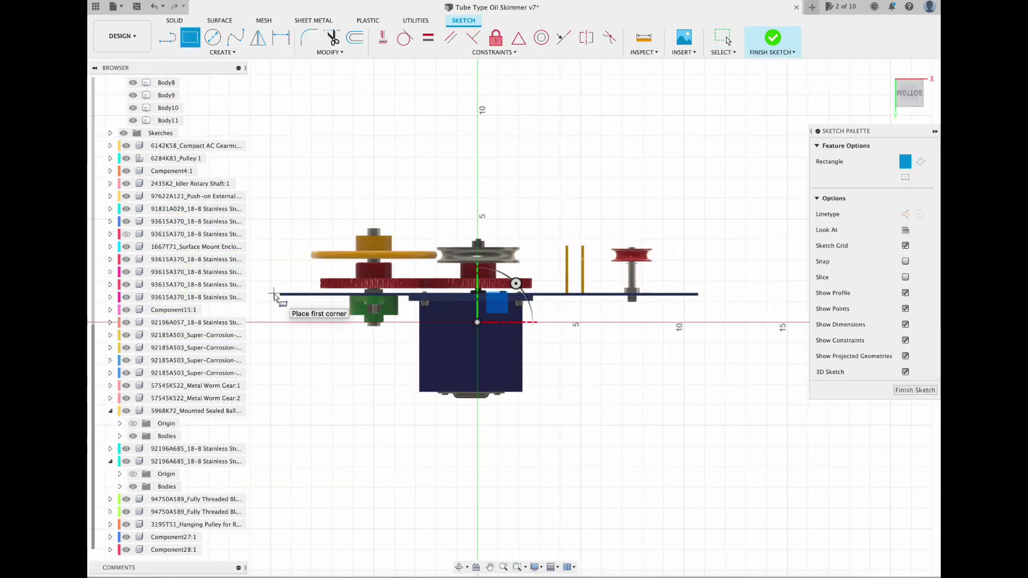
scroll(286, 225, "up", 5)
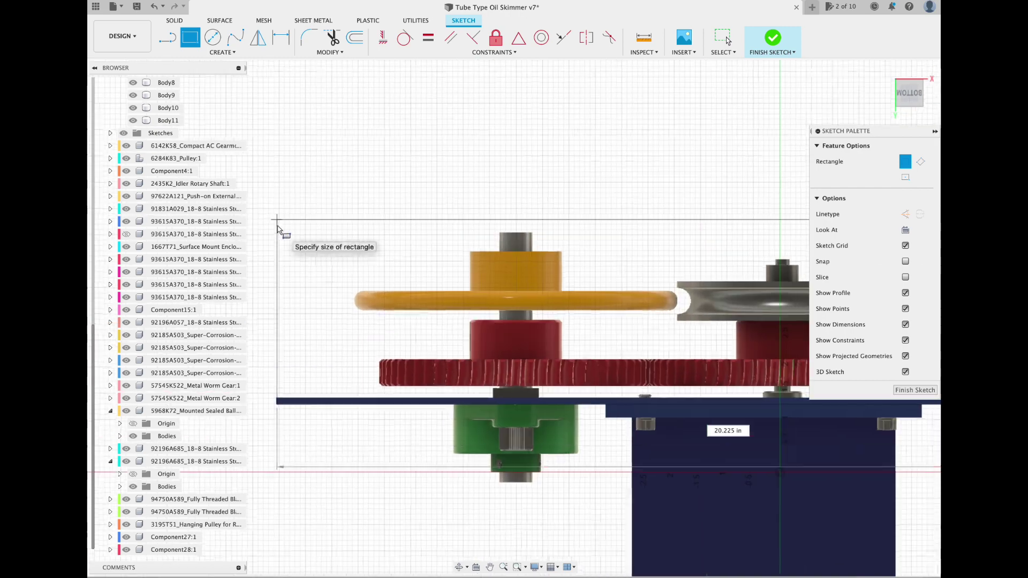
left_click(277, 220)
key("Escape")
scroll(330, 241, "down", 7)
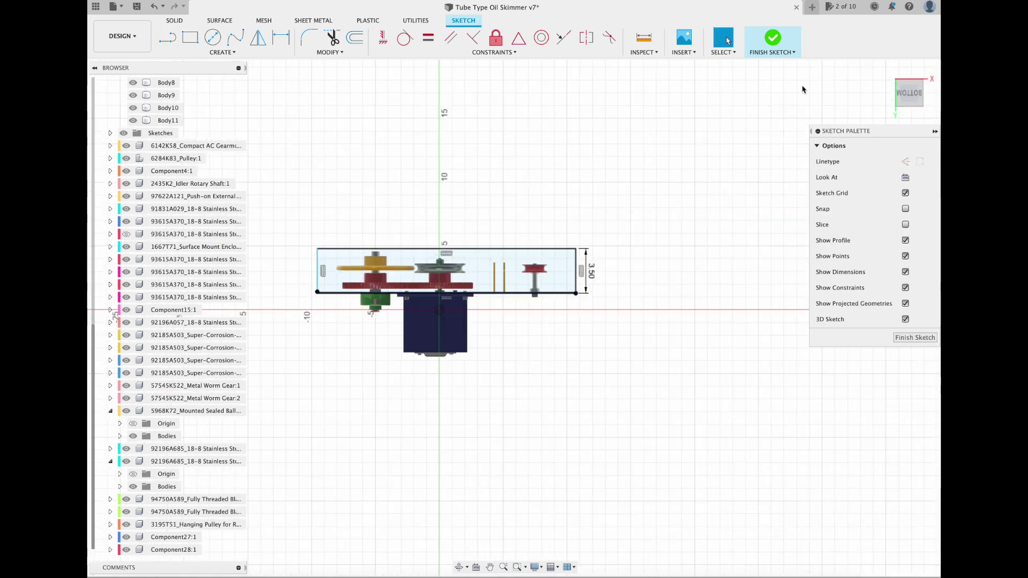
left_click(773, 40)
Step: Extrude the rectangle 5 in downward as a new body
key("e")
left_click_drag(647, 152, 648, 249)
left_click(890, 261)
left_click(883, 315)
left_click(912, 100)
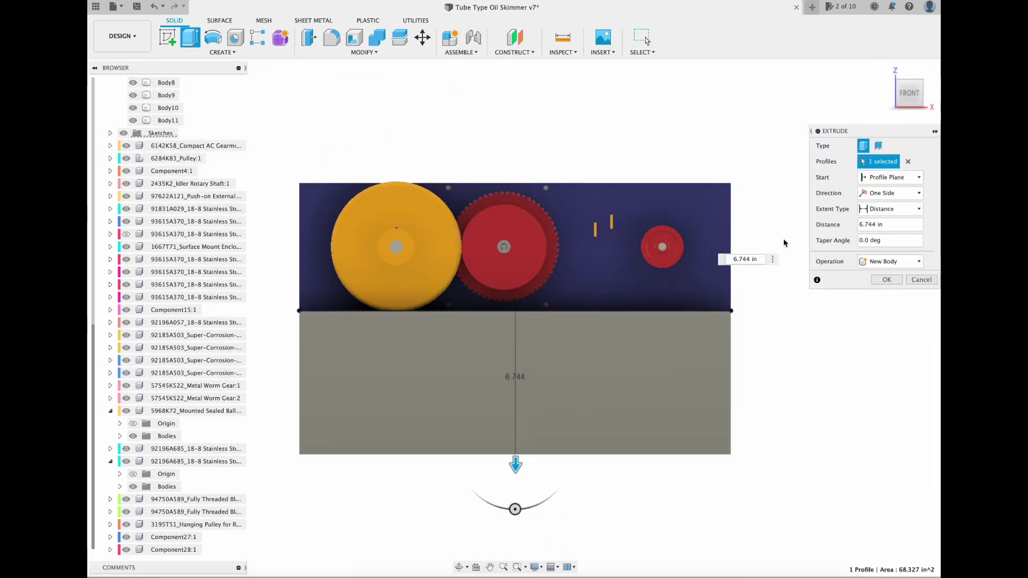
left_click(890, 225)
type("5")
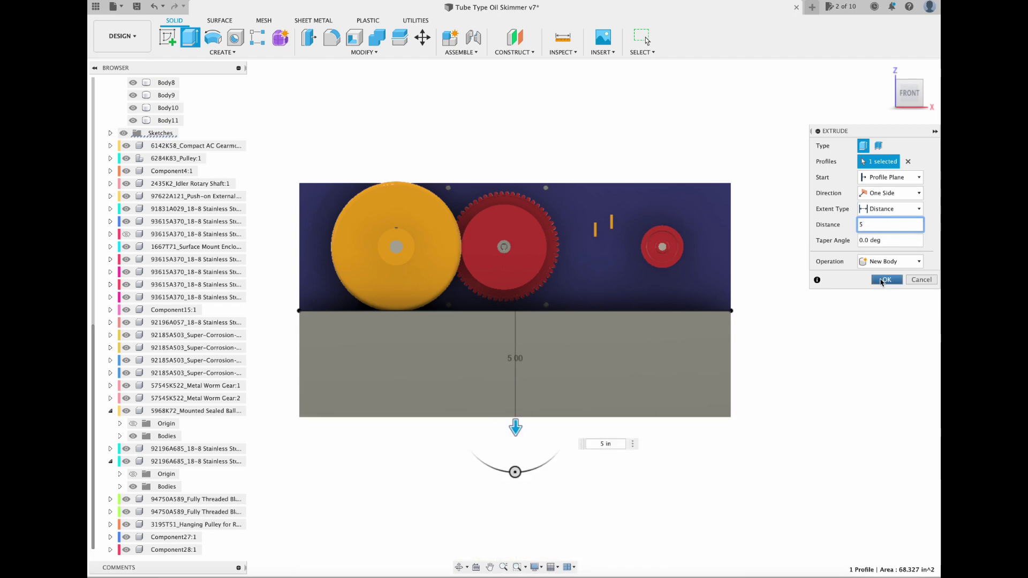
left_click_drag(910, 95, 842, 117)
left_click(905, 98)
left_click(887, 280)
Step: Offset the new block's end face on the idler pulley side inward to just beyond the idler shaft
left_click_drag(910, 96, 886, 97)
left_click(309, 37)
left_click(700, 375)
left_click_drag(710, 373, 640, 371)
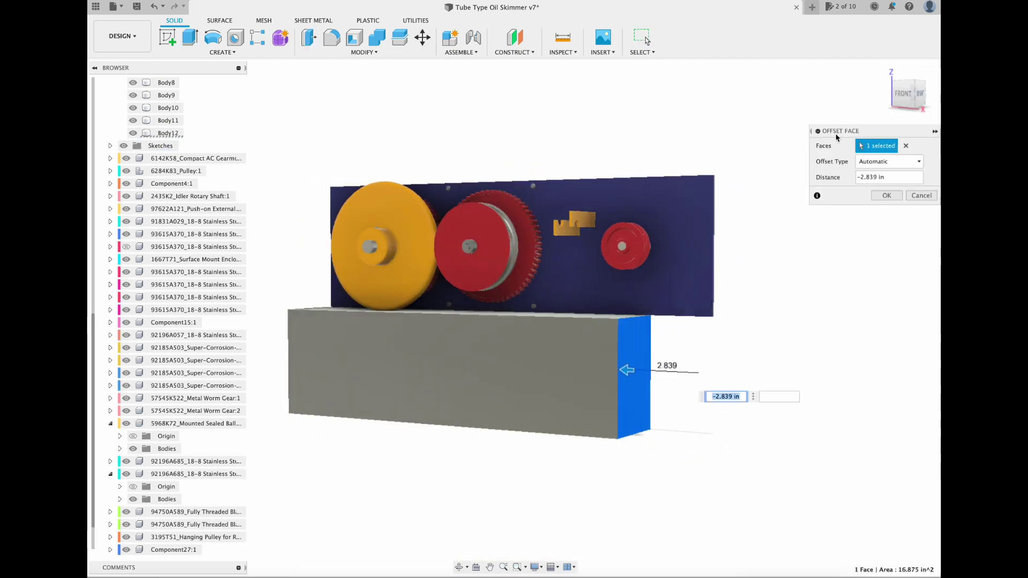
left_click(903, 94)
left_click_drag(660, 408, 687, 408)
left_click_drag(910, 96, 867, 131)
left_click(910, 83)
left_click(886, 195)
Step: Offset the block's opposite end face inward by about 8 in, to near the drive pulley's outer edge
left_click(926, 111)
left_click_drag(911, 95, 939, 91)
left_click(309, 37)
left_click(300, 409)
left_click_drag(288, 408, 486, 390)
left_click(910, 84)
scroll(482, 444, "up", 4)
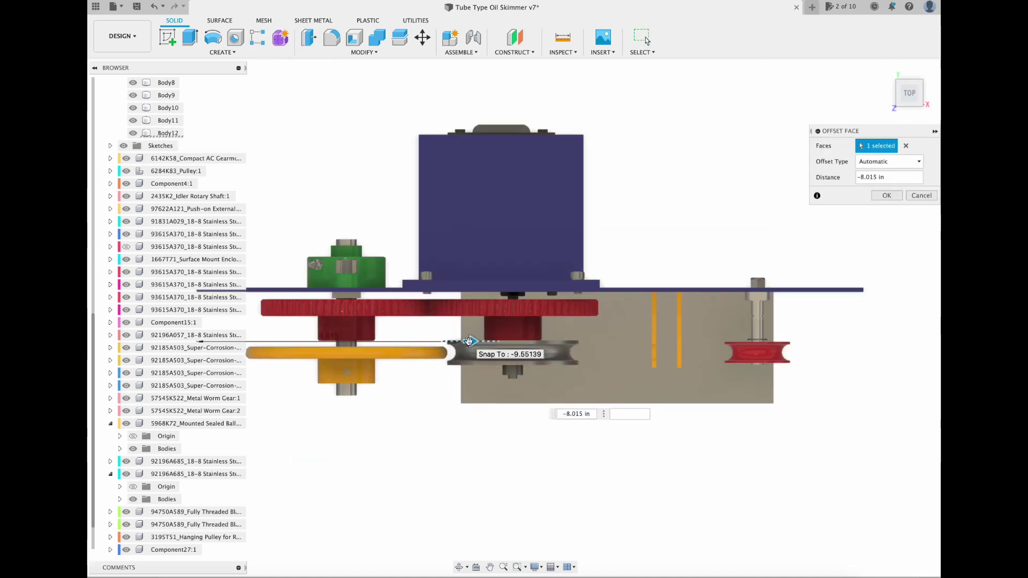
left_click(910, 114)
left_click(887, 195)
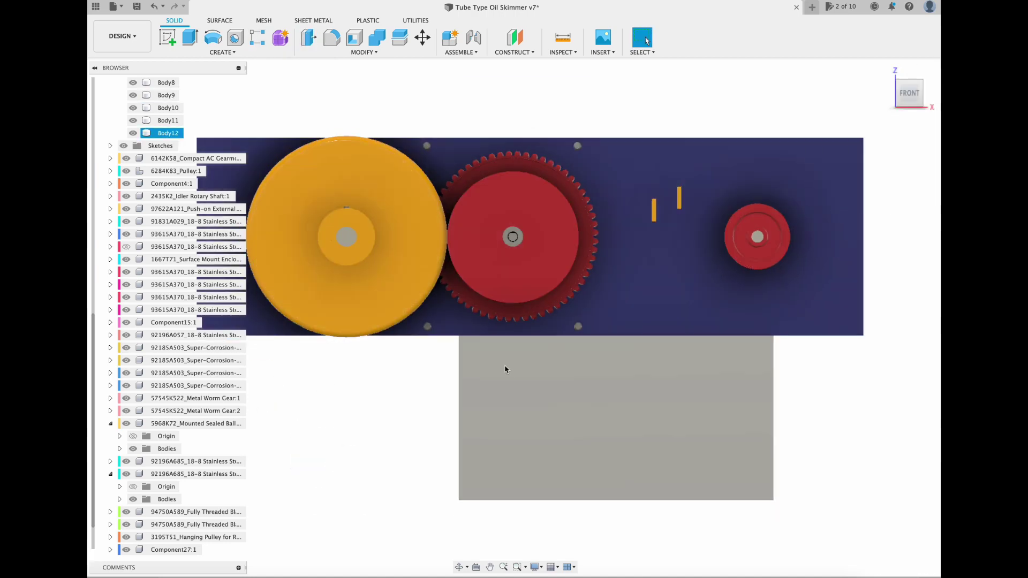
Step: Sketch a vertical centre line, 1.5 in construction segments either side of its base, and slanted lines to the upper corners on the block's front face
left_click(167, 38)
left_click(508, 375)
middle_click_drag(516, 477, 471, 337)
key("l")
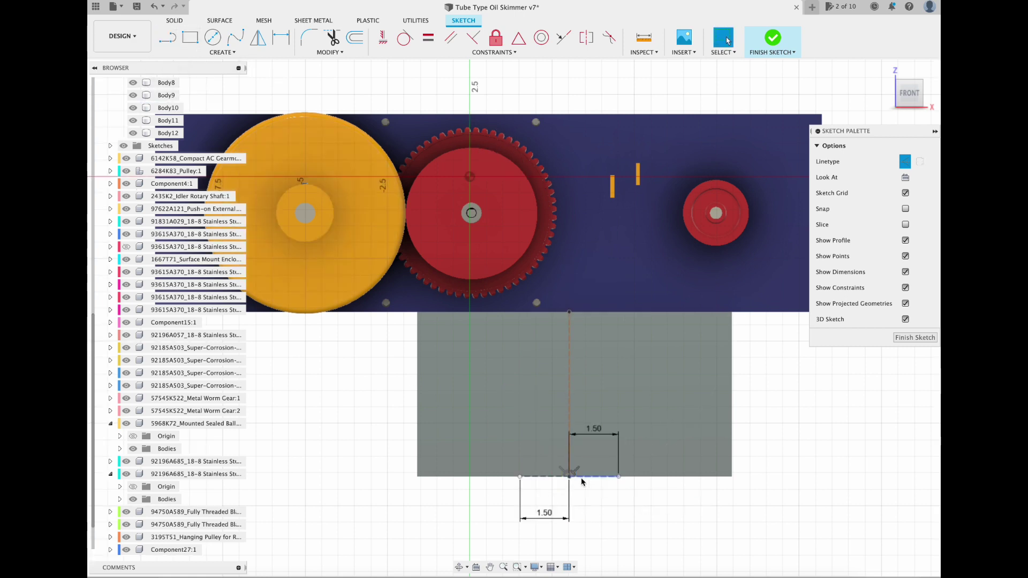
left_click(176, 41)
left_click(731, 312)
left_click(619, 477)
Step: Sketch a circle centred on the base of the centre line, slightly narrower than the construction segments' combined width
left_click(213, 38)
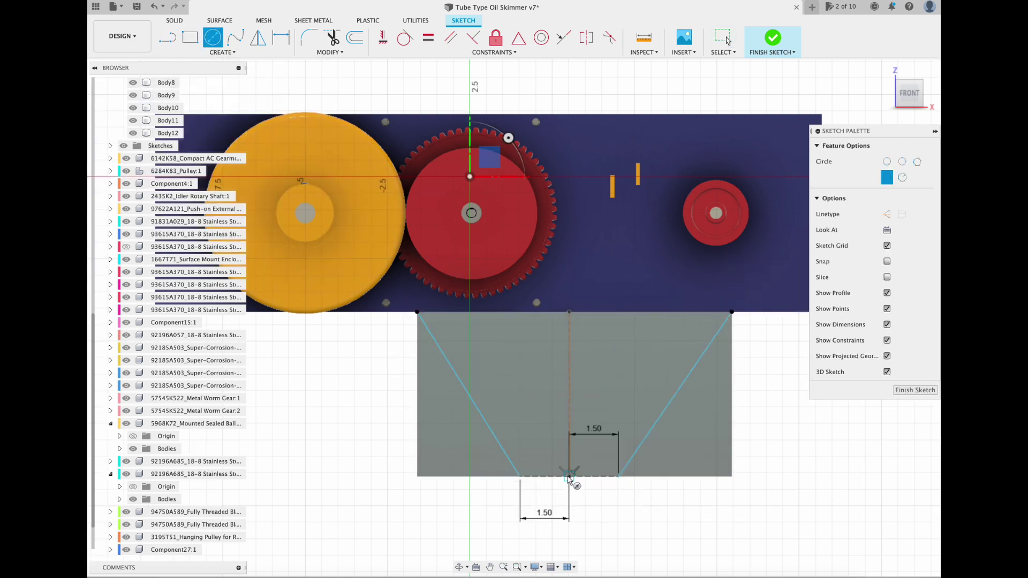
key("Escape")
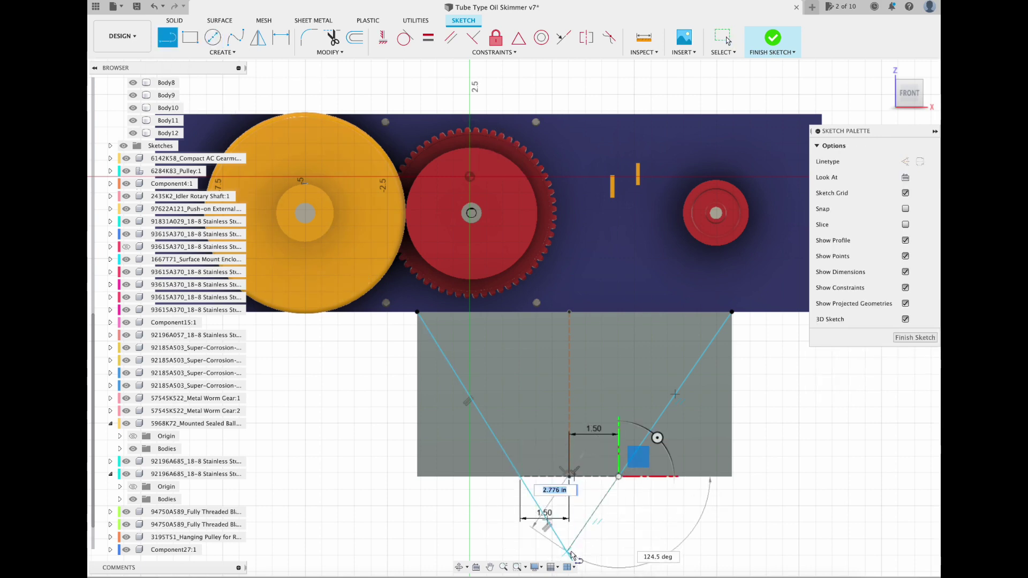
left_click(214, 44)
left_click(569, 476)
left_click(528, 491)
scroll(528, 491, "up", 2)
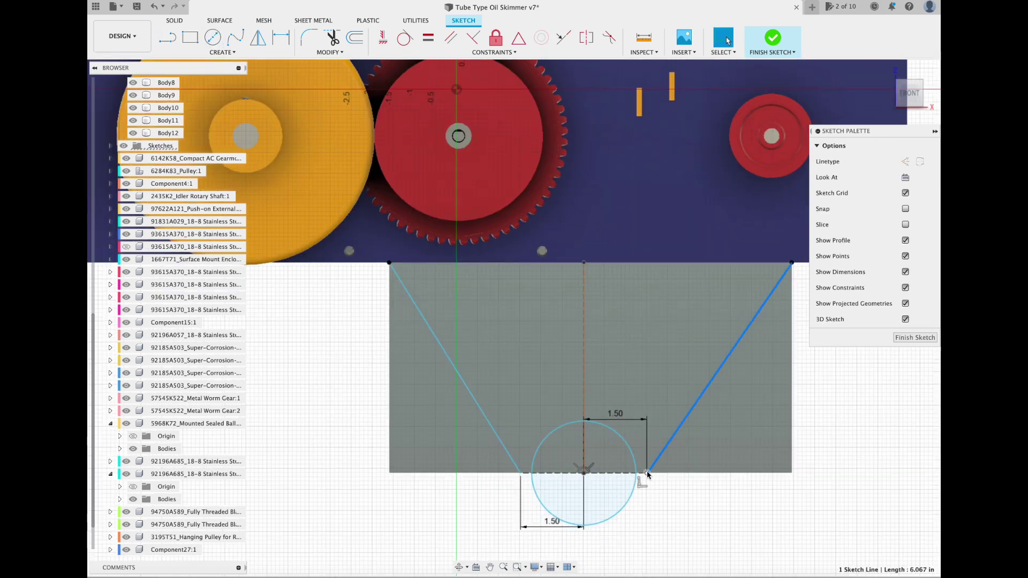
Step: Draw the slanted sides from the upper corners down to the circle, setting one to 6.694 in, and trim the circle to its lower arc
left_click(145, 9)
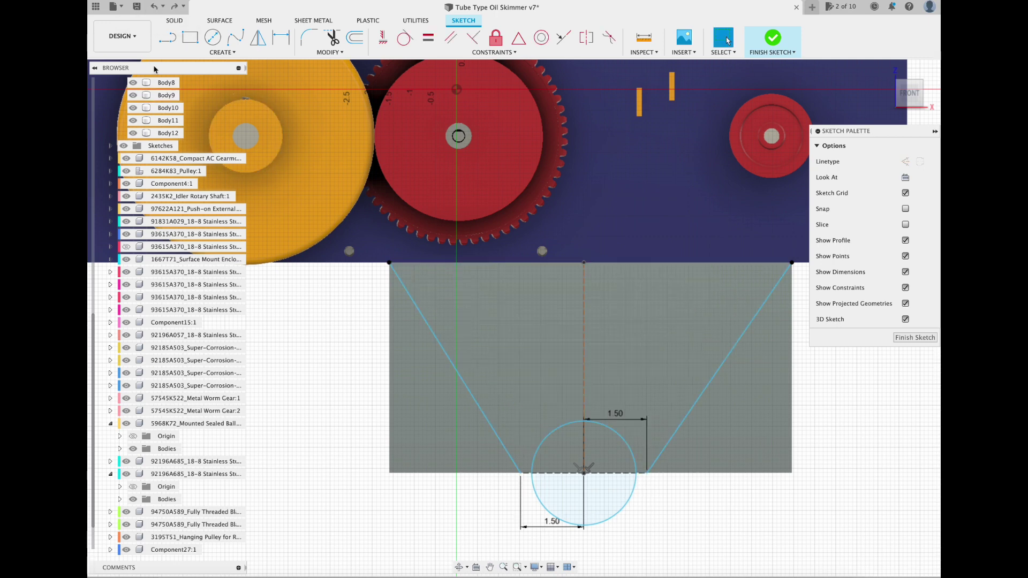
left_click(538, 503)
left_click(173, 43)
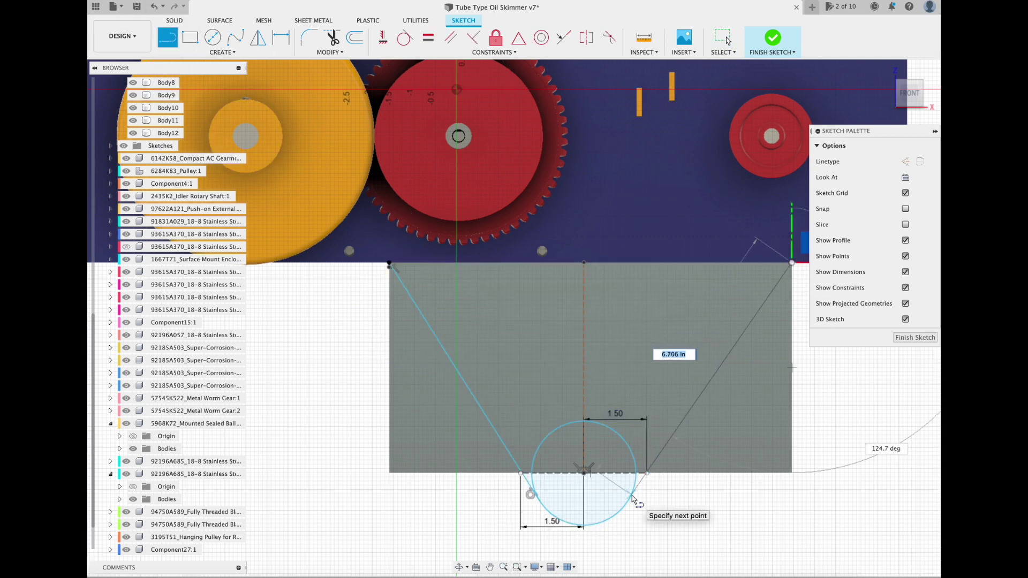
type("6.694")
key("Return")
key("Escape")
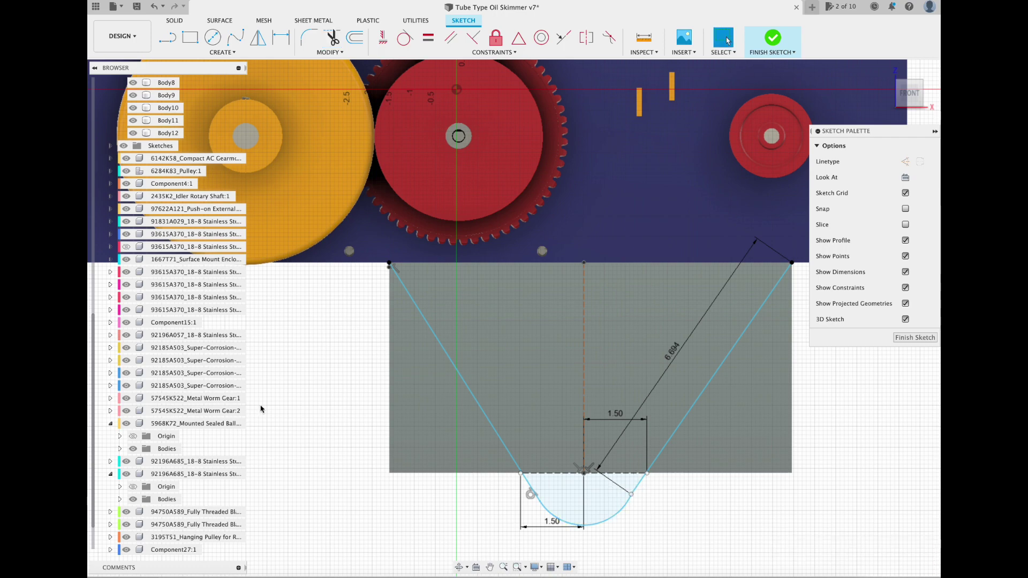
Step: Close the profile with a line between the block's two upper corners and finish the sketch
left_click(167, 38)
left_click(390, 262)
left_click(791, 263)
key("Escape")
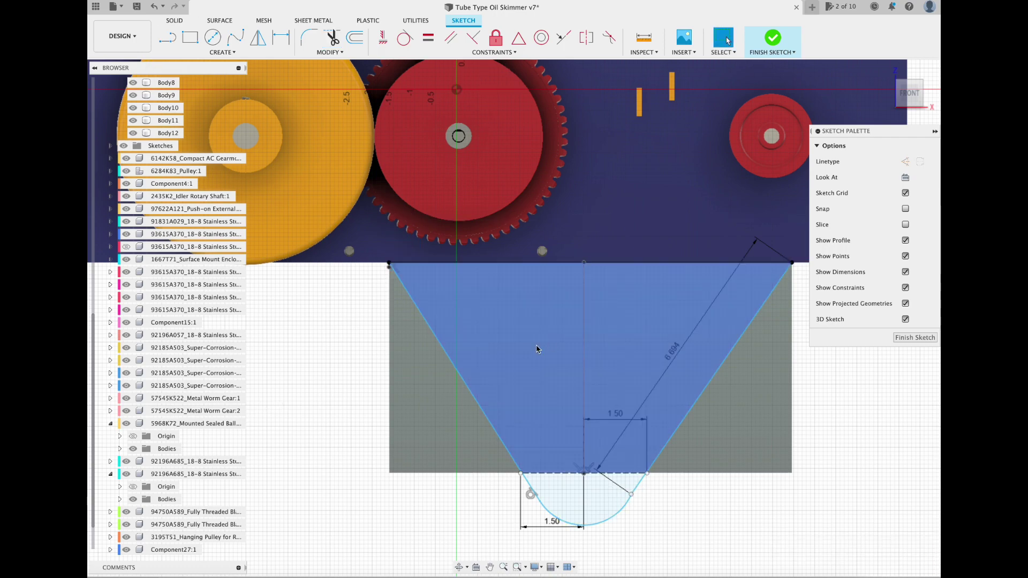
left_click(773, 38)
Step: Cut away the block's corner outside the slanted line on the idler pulley side, using a 5 in extrusion through its depth
left_click(309, 38)
left_click(600, 490)
left_click_drag(581, 473, 670, 423)
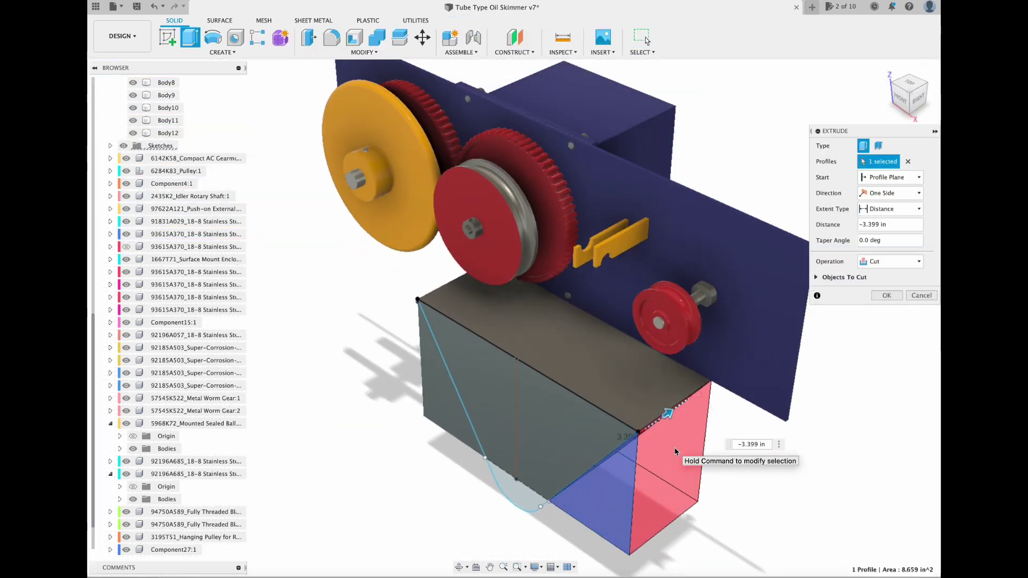
type("5")
key("Return")
mouse_move(734, 225)
middle_mouse_down("shift")
mouse_move(801, 184)
mouse_move(803, 142)
middle_mouse_up("shift")
scroll(137, 268, "up", 5)
Step: Show Sketch19 again and cut away the block's opposite corner outside the other slanted line
left_click(110, 282)
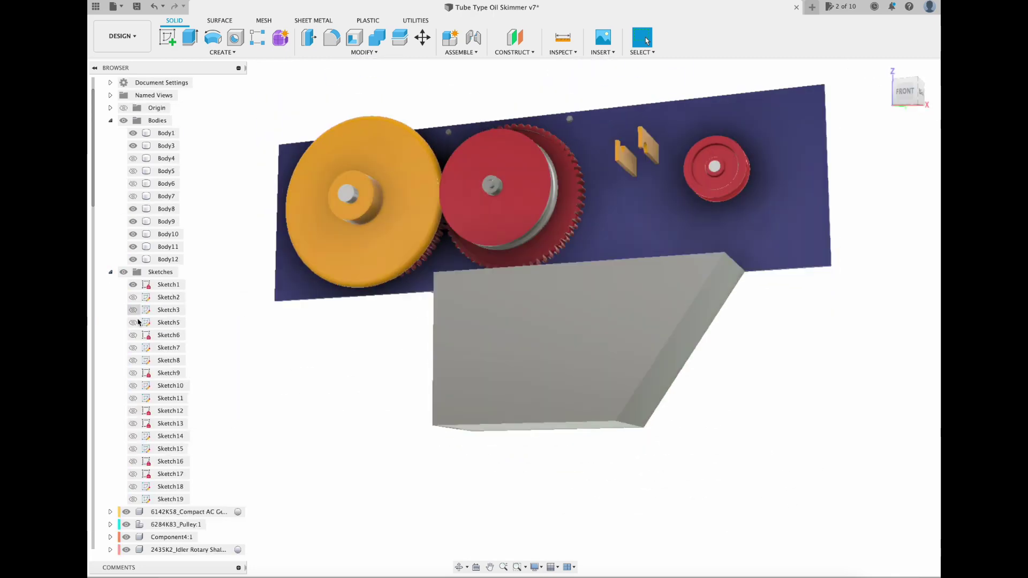
scroll(137, 323, "down", 5)
left_click(133, 385)
left_click(190, 38)
left_click(465, 369)
left_click_drag(466, 373, 512, 349)
left_click(886, 295)
Step: Extrude the rounded bottom profile back through the block's depth and join it to the block
left_click(190, 37)
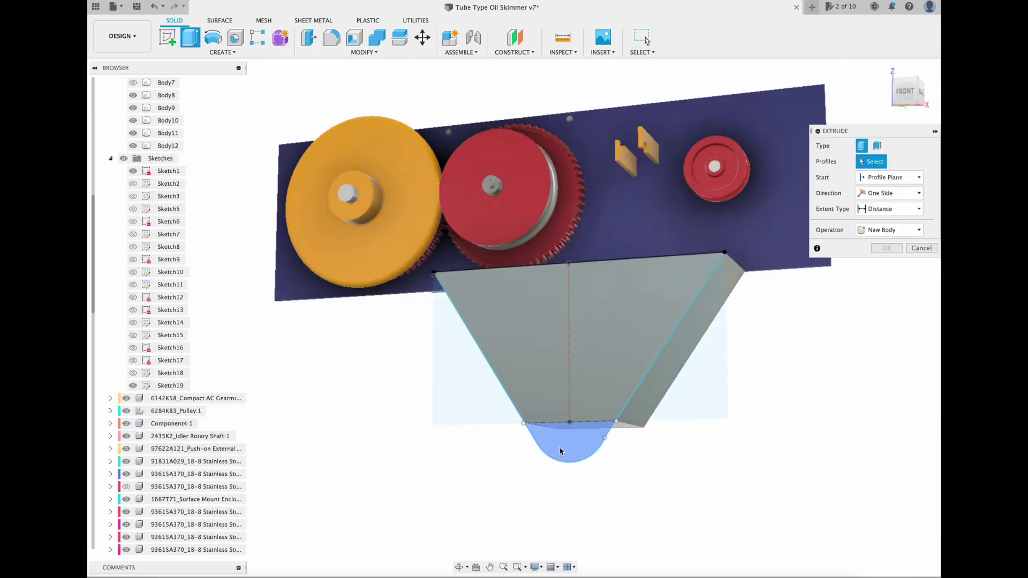
left_click(560, 450)
middle_click_drag(560, 450, 390, 452, "shift")
left_click(911, 95)
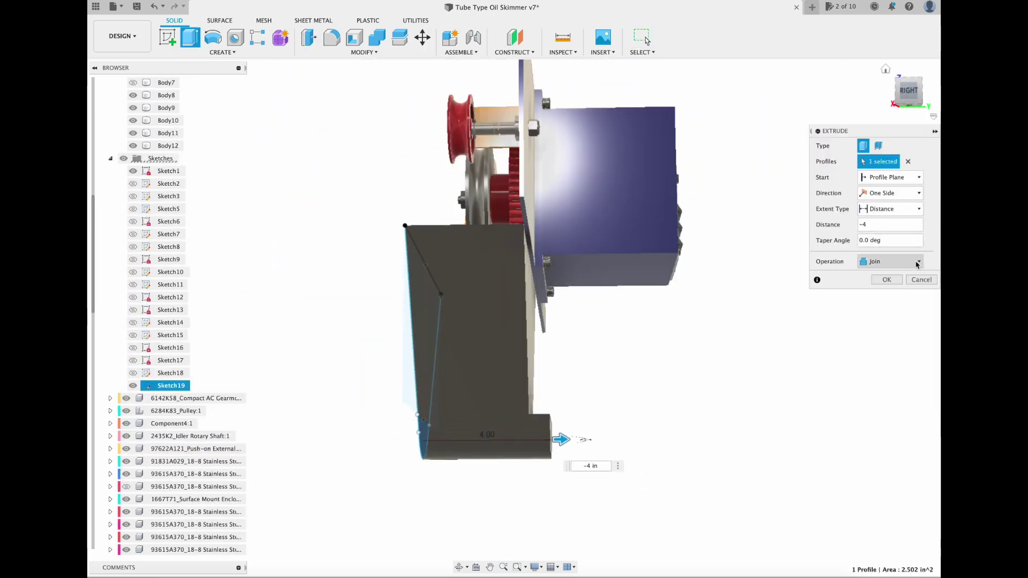
left_click(919, 266)
left_click(883, 275)
left_click(909, 92)
scroll(566, 448, "up", 3)
left_click(884, 281)
Step: Shell the tapered block from its top face with a 0.125 in wall thickness
left_click(886, 70)
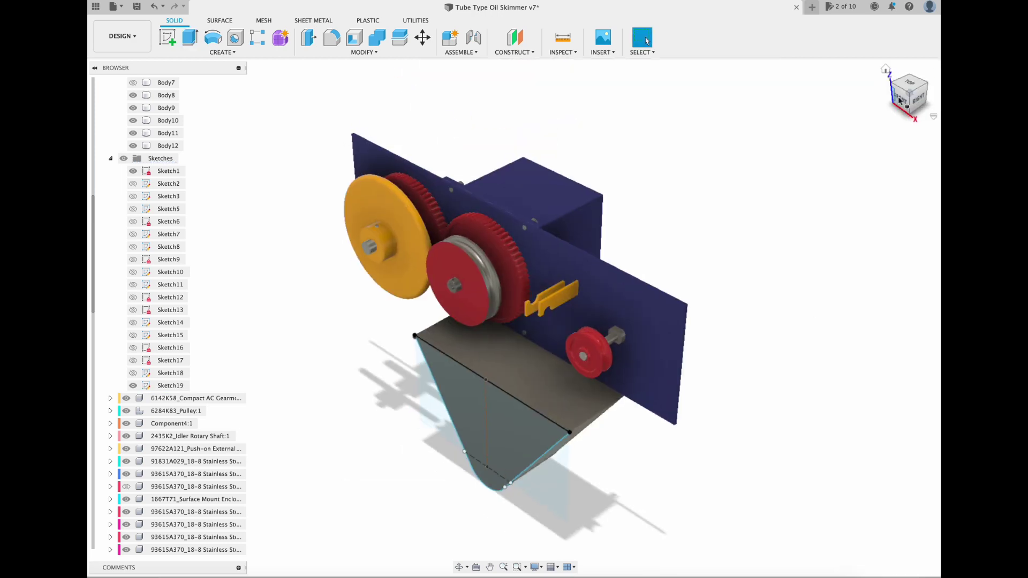
middle_click_drag(616, 300, 680, 279, "shift")
left_click(354, 38)
left_click(535, 349)
left_click_drag(905, 178, 841, 174)
type(".125")
key("Return")
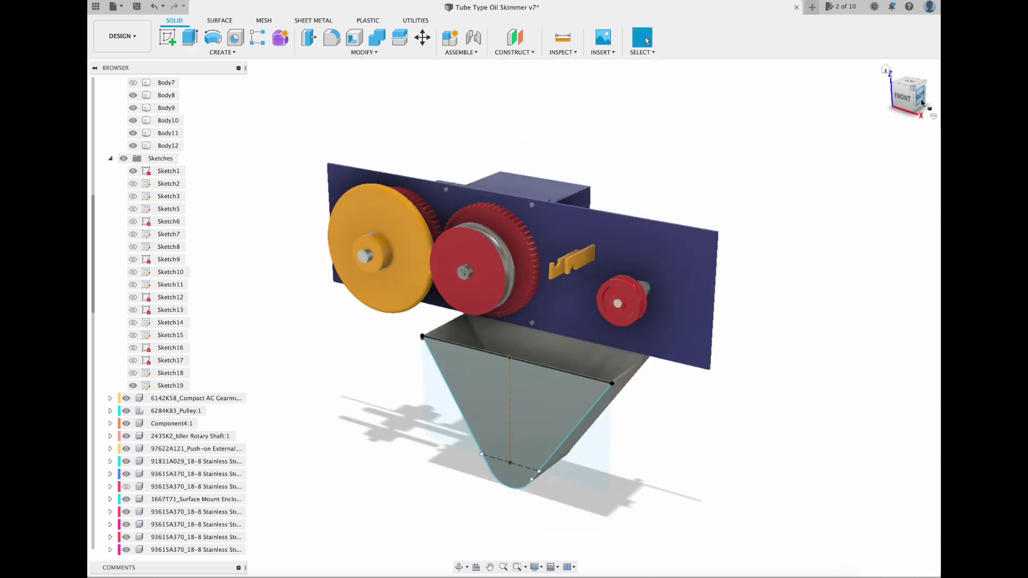
Step: Add a 2.255 in diameter, 0.182 in deep hole in the trough's back face, centred on the rounded bottom
mouse_move(841, 174)
middle_mouse_down("shift")
mouse_move(830, 73)
mouse_move(735, 80)
middle_mouse_up("shift")
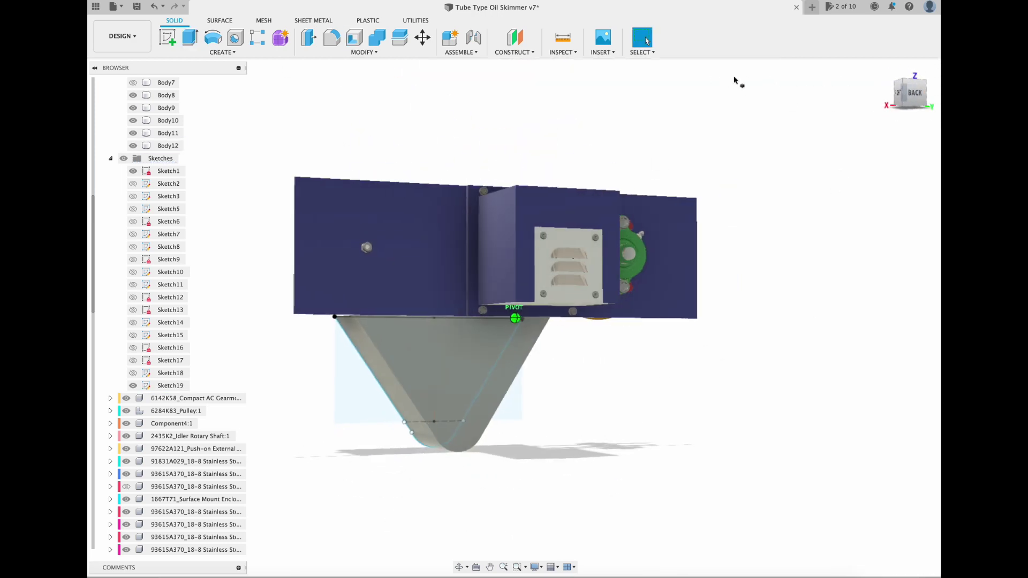
left_click(916, 93)
left_click(236, 37)
left_click(429, 454)
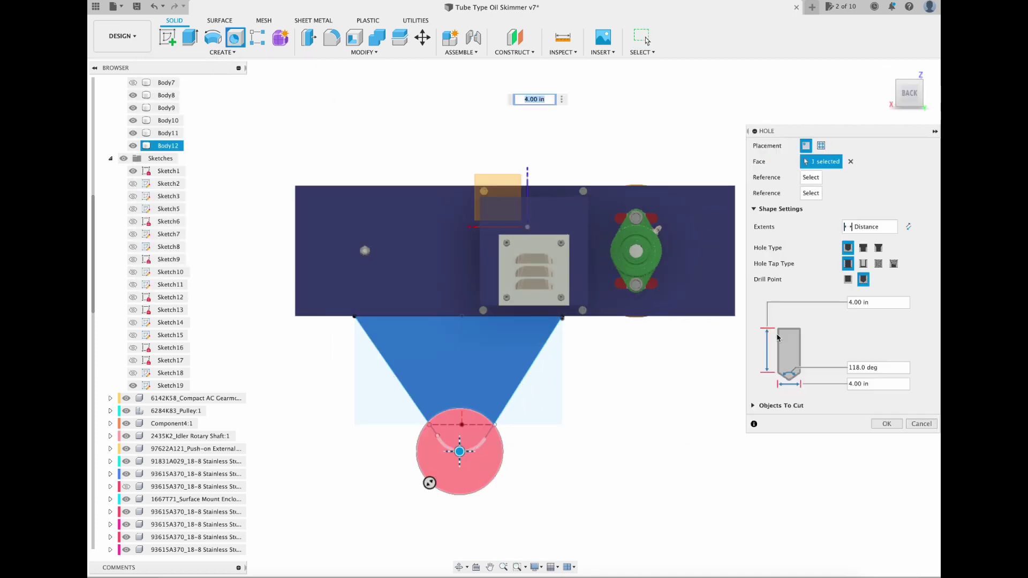
left_click_drag(429, 483, 449, 469)
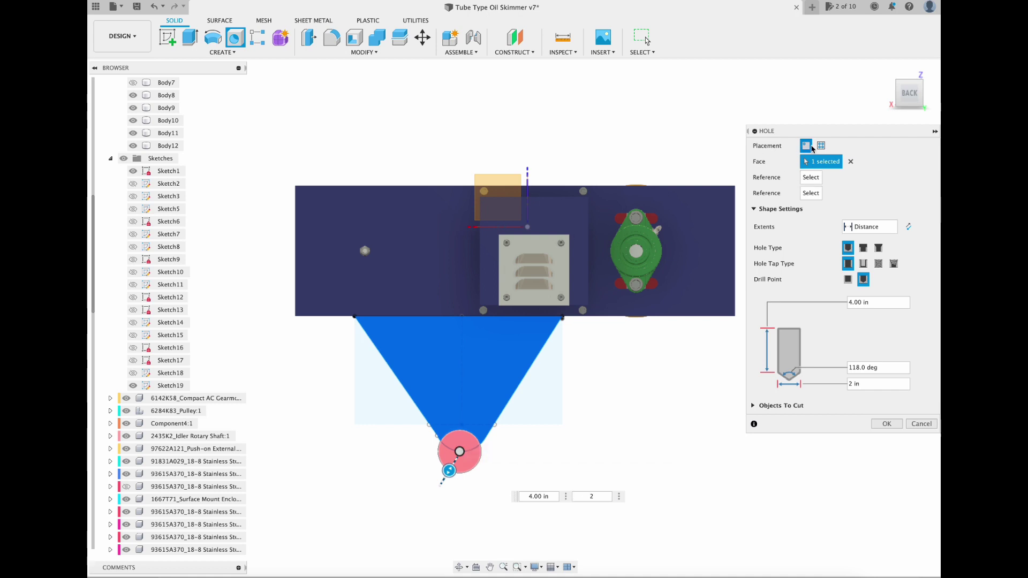
mouse_move(460, 451)
left_mouse_down()
mouse_move(462, 442)
mouse_move(445, 442)
left_mouse_up()
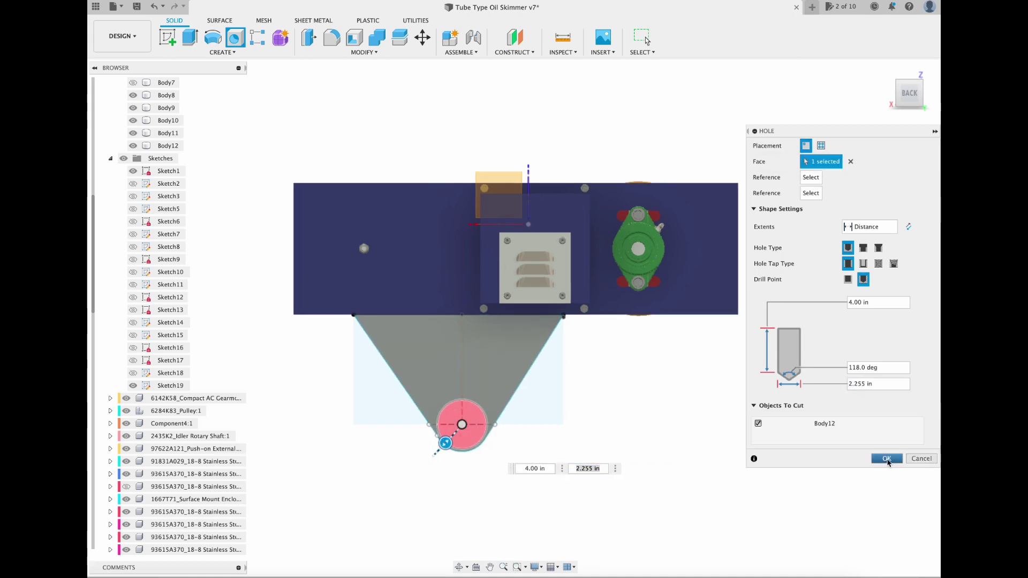
left_click(902, 96)
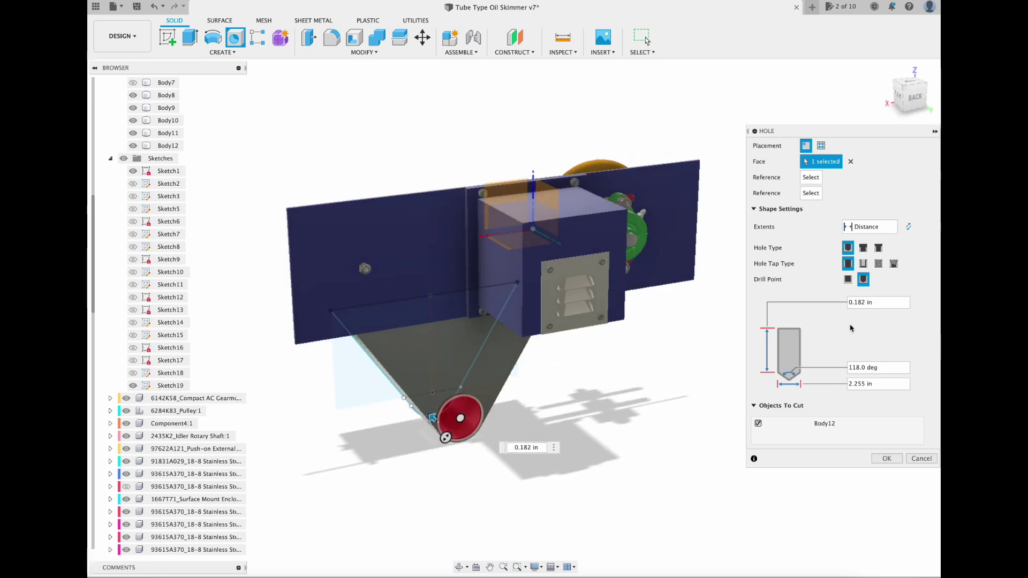
key("Return")
Step: Measure the drain hole's edge against the sketch's vertical centre line
mouse_move(908, 99)
left_mouse_down()
mouse_move(926, 100)
mouse_move(913, 99)
left_mouse_up()
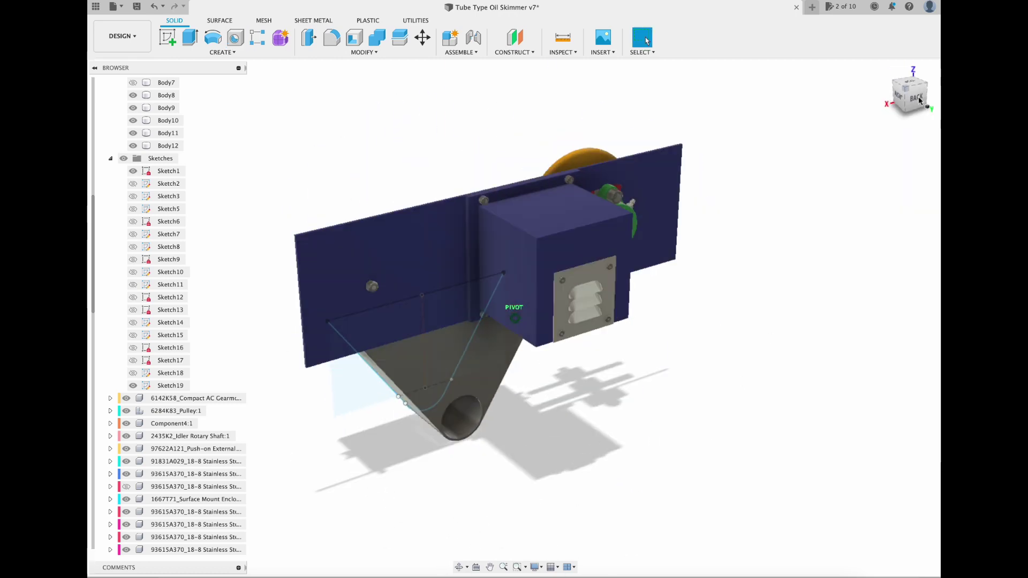
left_click(913, 98)
scroll(448, 428, "up", 5)
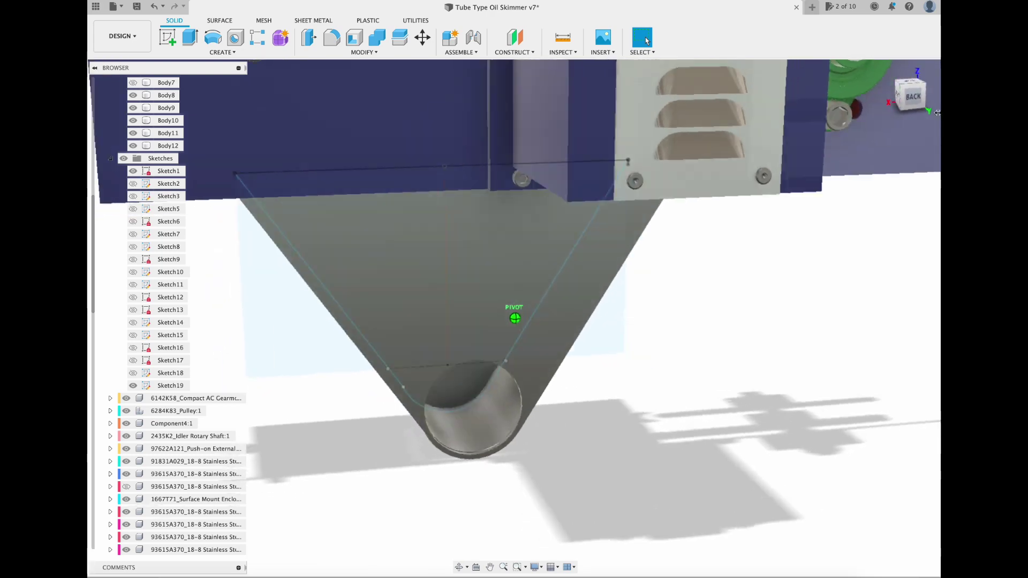
key("i")
left_click(481, 379)
left_click(480, 477)
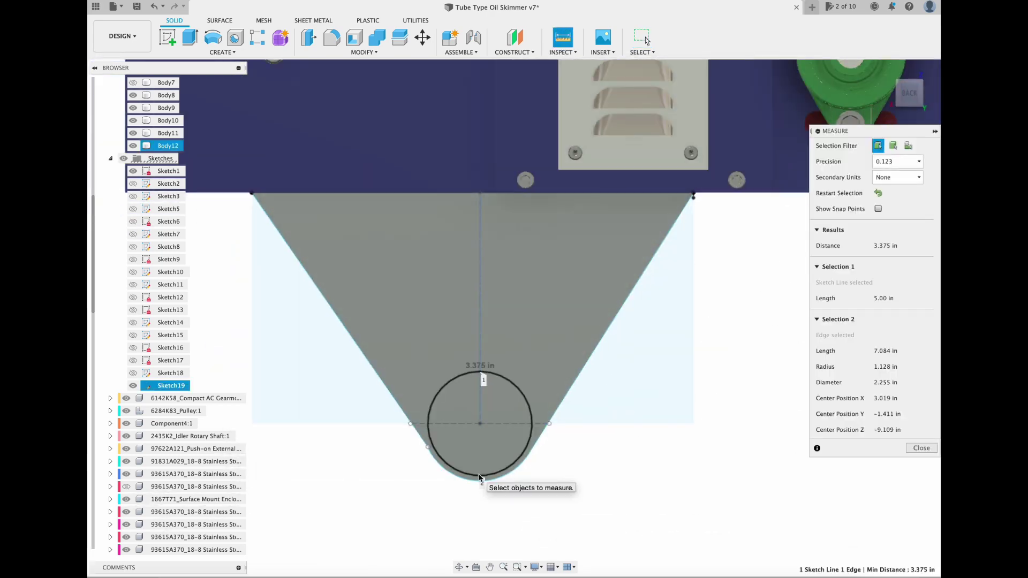
key("Escape")
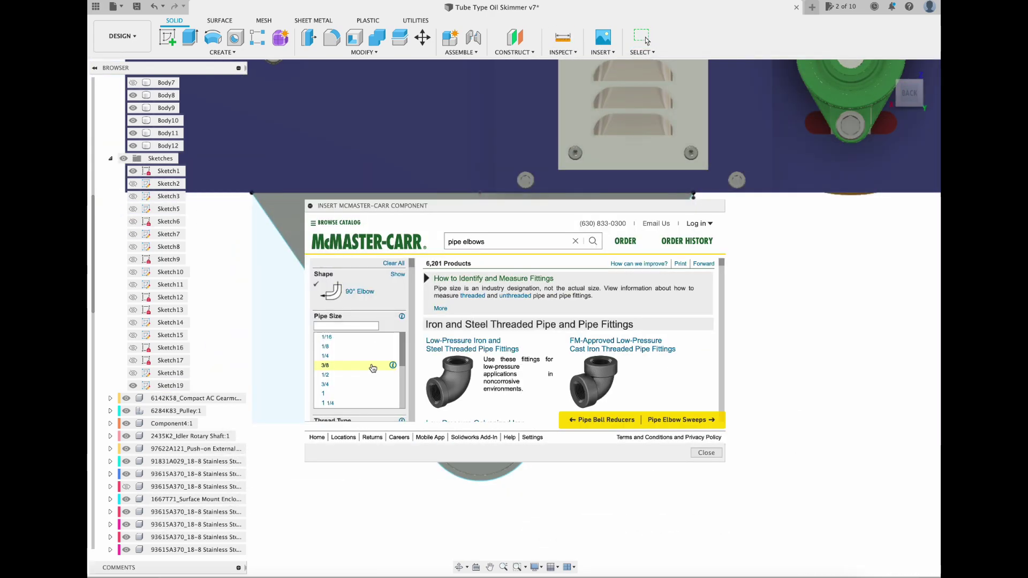
left_click(372, 368)
left_click(375, 379)
left_click(374, 360)
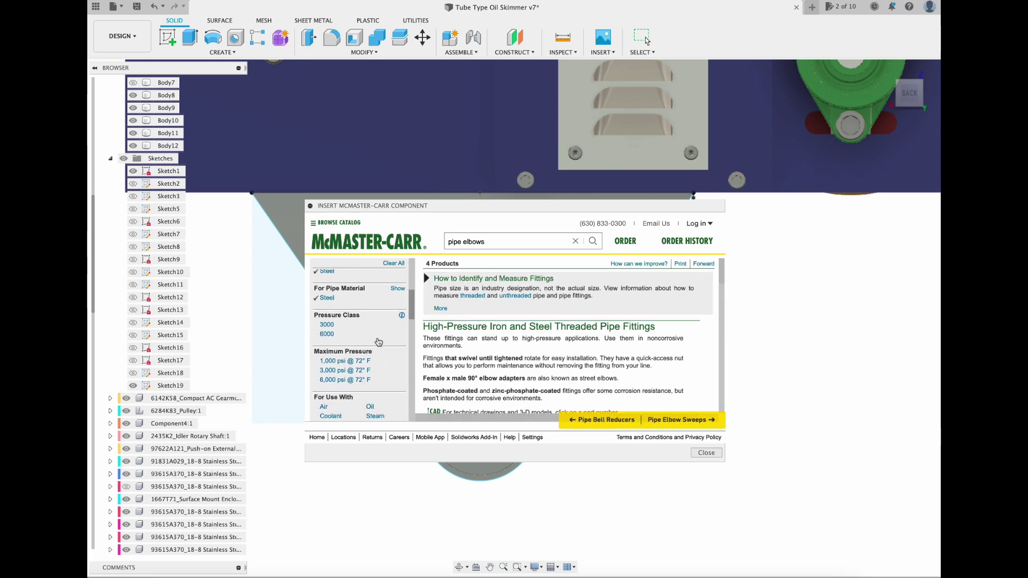
scroll(471, 354, "down", 3)
scroll(355, 385, "down", 2)
scroll(374, 354, "up", 4)
left_click(393, 264)
Step: Filter the pipe elbows to 1 1/2 NPT threaded stainless steel and insert the 304 stainless steel fitting 4464K932
left_click(332, 401)
left_click(342, 356)
scroll(362, 358, "down", 2)
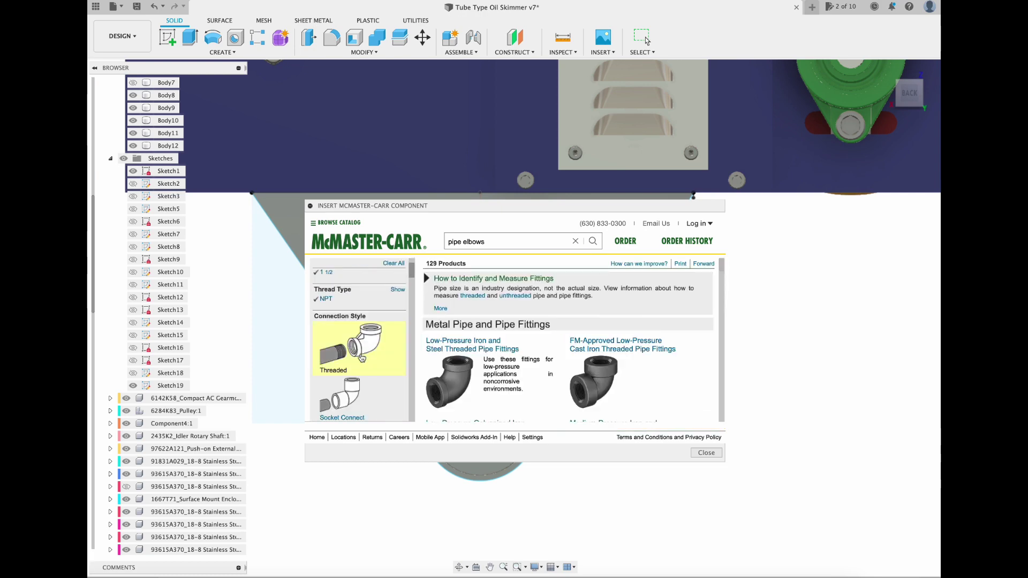
left_click(362, 358)
scroll(497, 378, "down", 3)
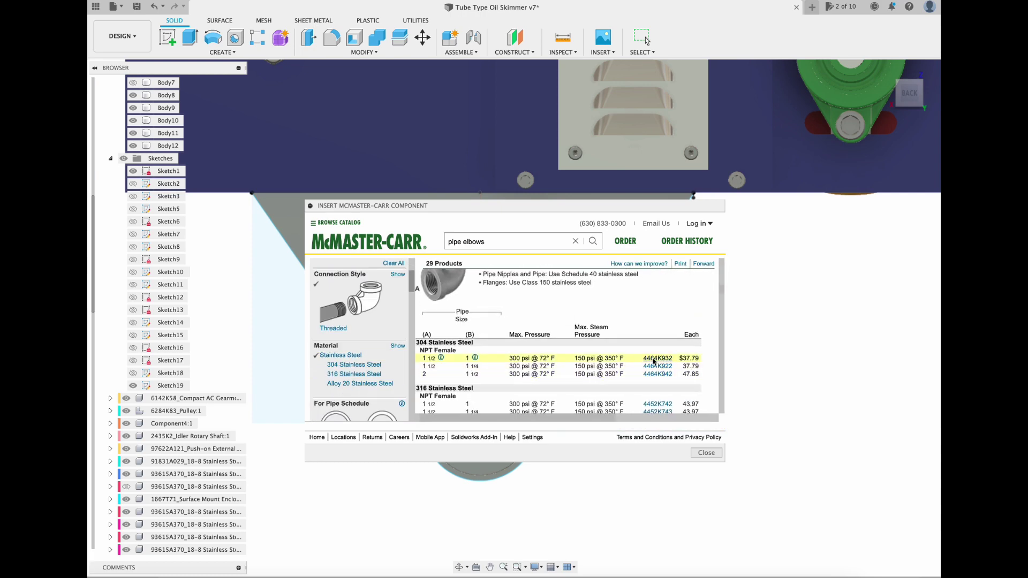
left_click(654, 359)
left_click(472, 314)
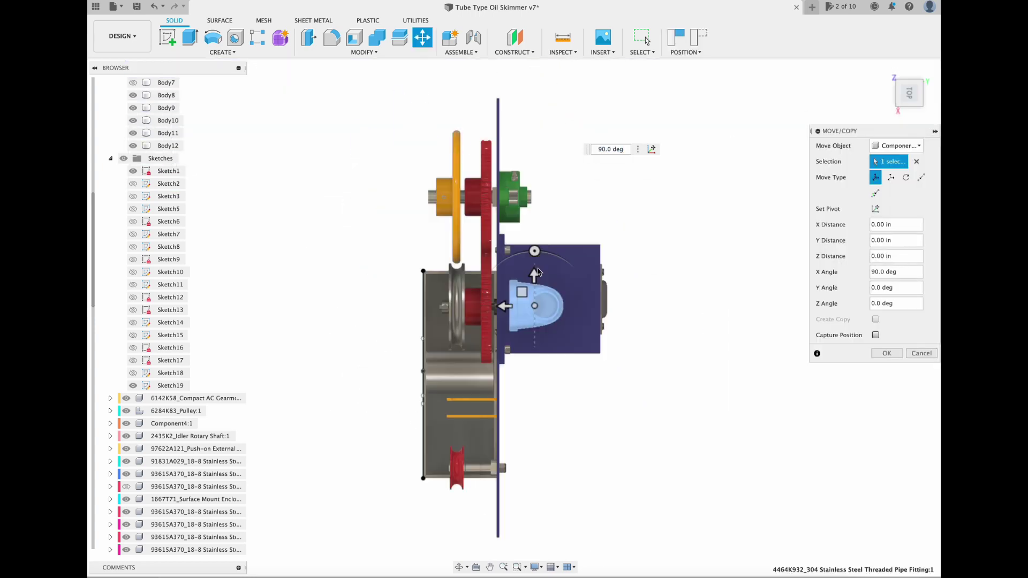
Step: Align the pipe elbow with the drain hole in the trough's back face, shifting it 0.022 in along Y
scroll(504, 300, "up", 5)
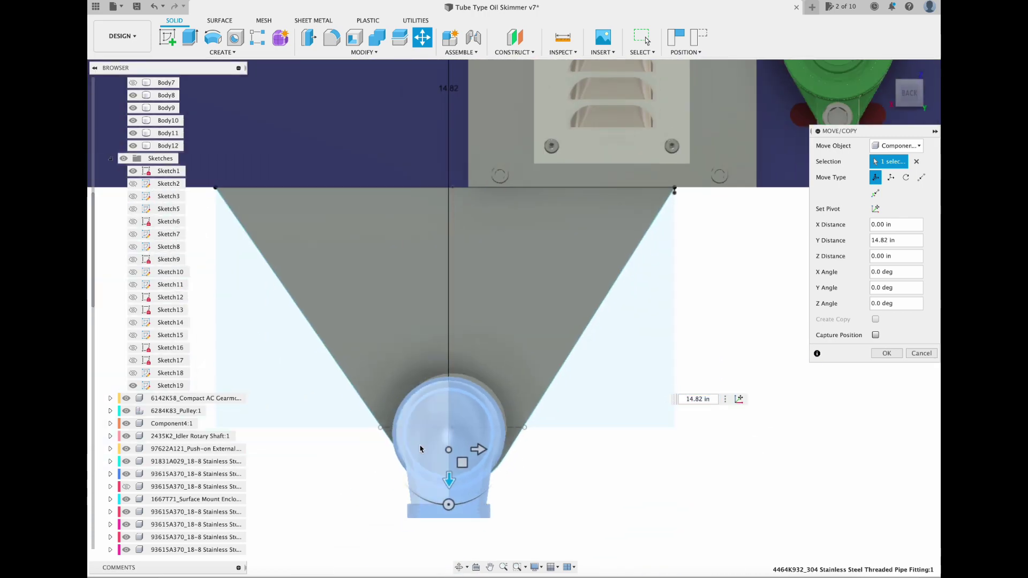
left_click_drag(448, 480, 450, 472)
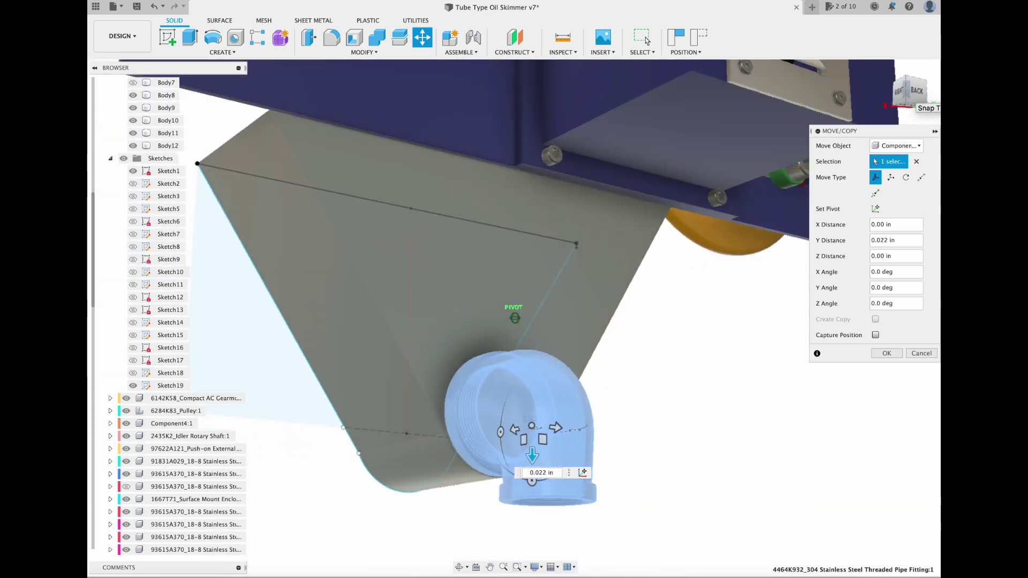
left_click(884, 354)
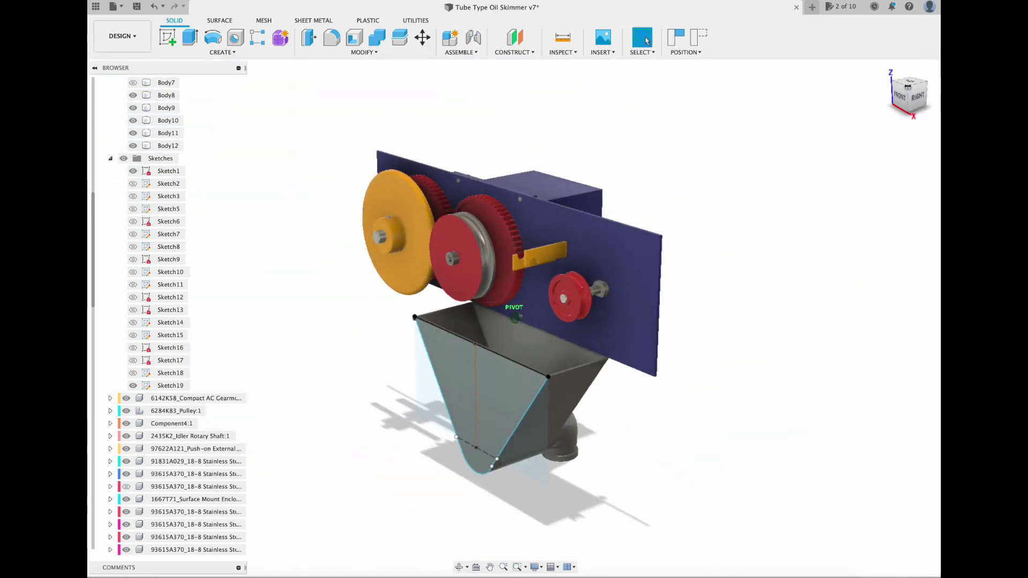
Step: Hide the trough profile sketch and start a line sketch on the bottom face of the blue motor enclosure
left_click(909, 94)
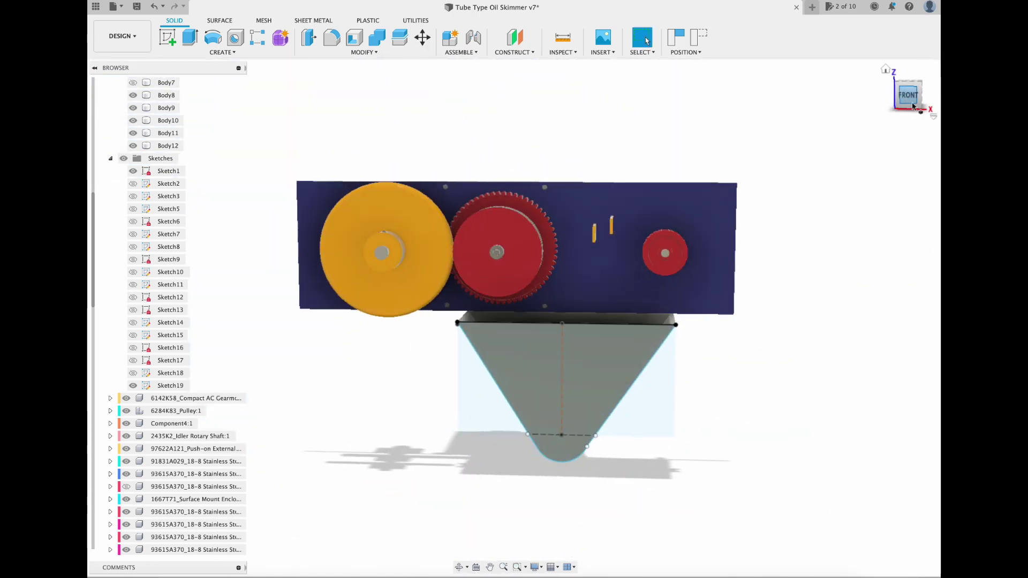
left_click(908, 81)
mouse_move(908, 84)
left_mouse_down()
mouse_move(828, 96)
mouse_move(838, 95)
left_mouse_up()
left_click(914, 96)
left_click(909, 111)
scroll(561, 192, "up", 5)
left_click(133, 386)
key("l")
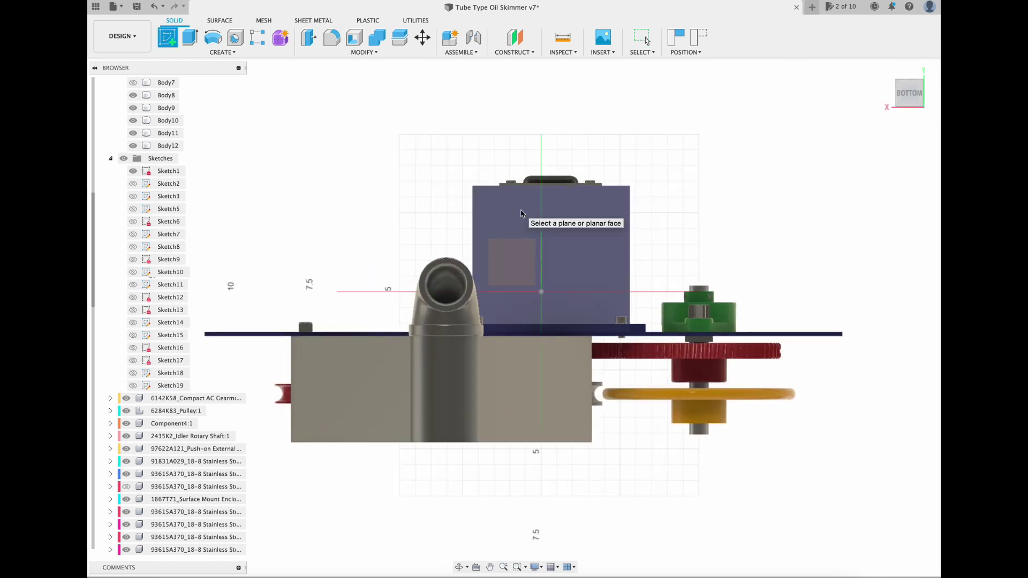
left_click(522, 224)
Step: Draw construction lines 1 in up and 3 in across from the enclosure's corner at the plate, ending in a 0.125 in diameter circle
scroll(461, 343, "up", 5)
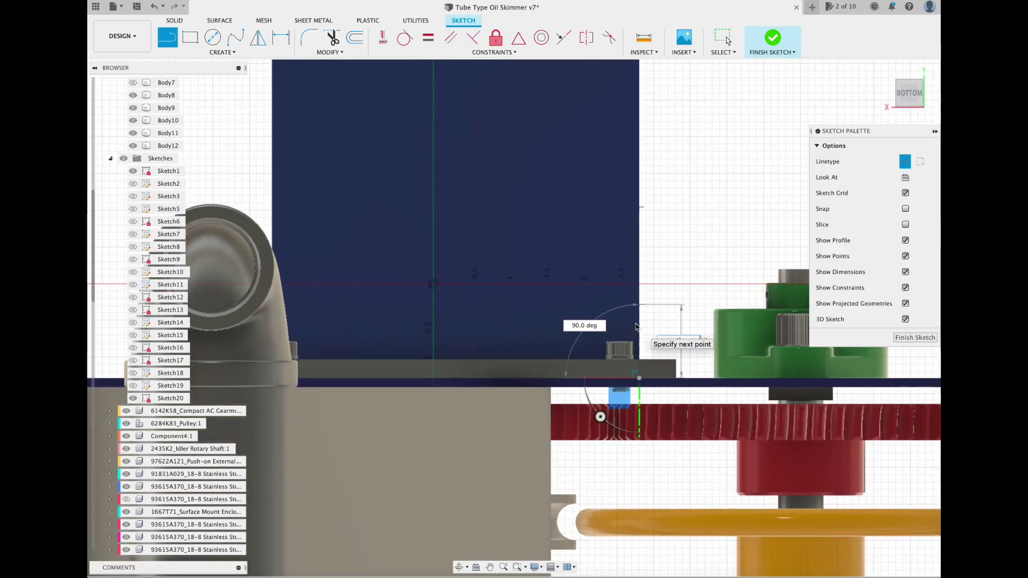
left_click(640, 304)
type("3")
left_click(213, 40)
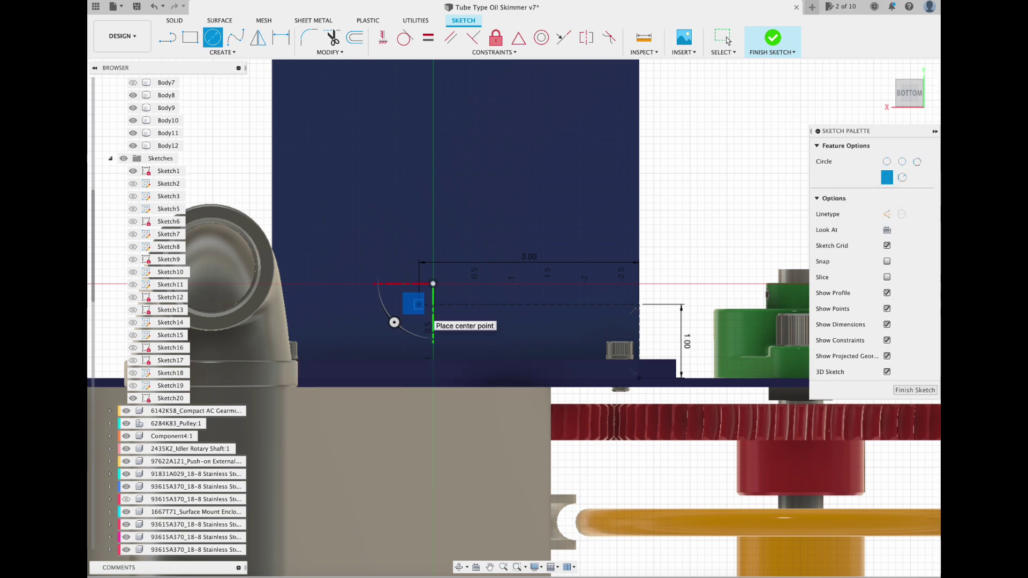
left_click(418, 305)
type(".125")
key("Return")
Step: Draw a 0.125 in horizontal line from the edge of the small circle
scroll(432, 310, "up", 4)
left_click(168, 39)
scroll(419, 303, "up", 4)
left_click(416, 296)
scroll(419, 299, "up", 3)
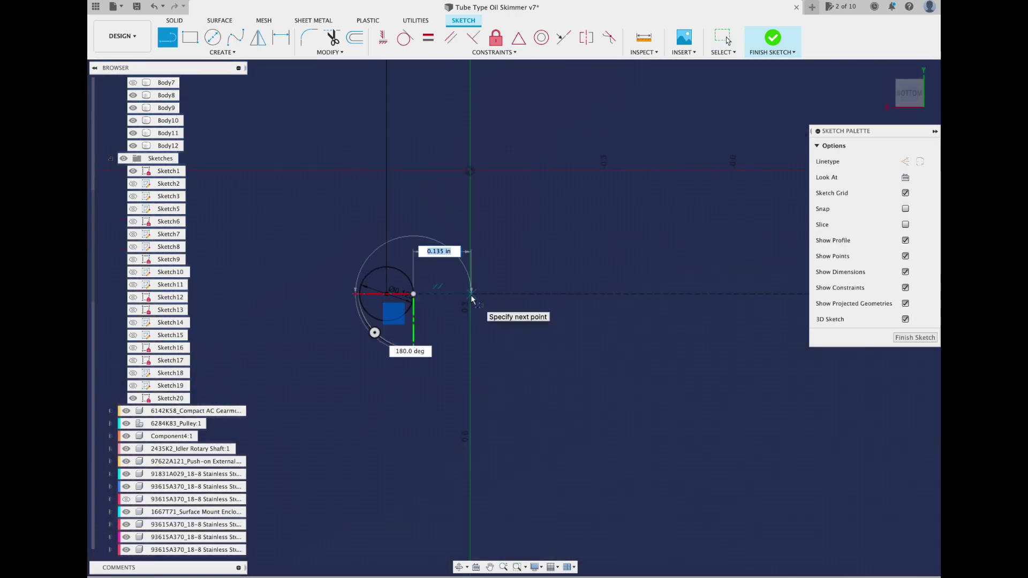
Step: Try to copy the small circle 0.25 in along X
left_click(387, 267)
left_click(330, 52)
left_click(327, 140)
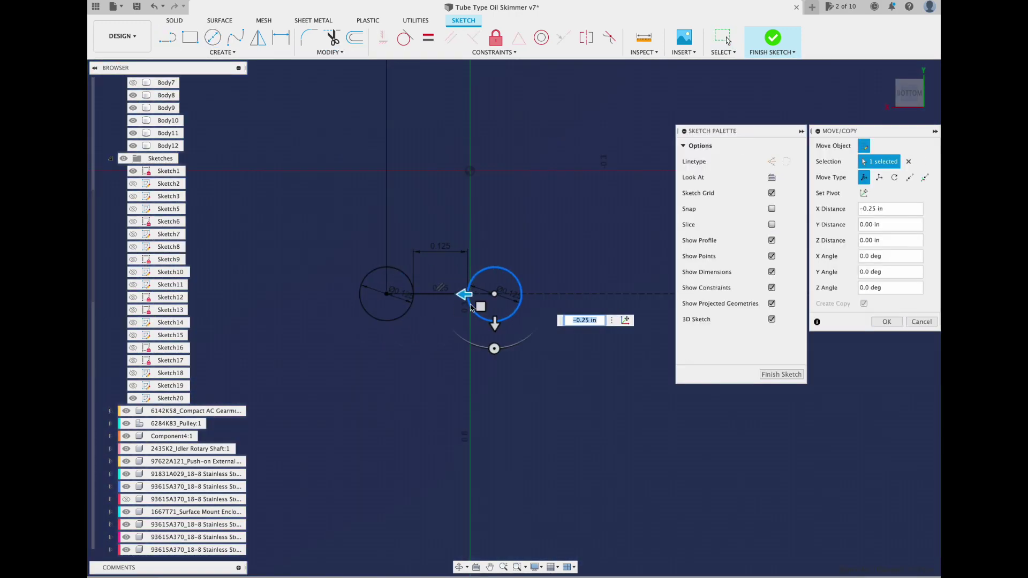
key("Return")
Step: Pattern the small circle rectangularly into 10 columns spaced 0.276 in apart and 4 rows
left_click(223, 52)
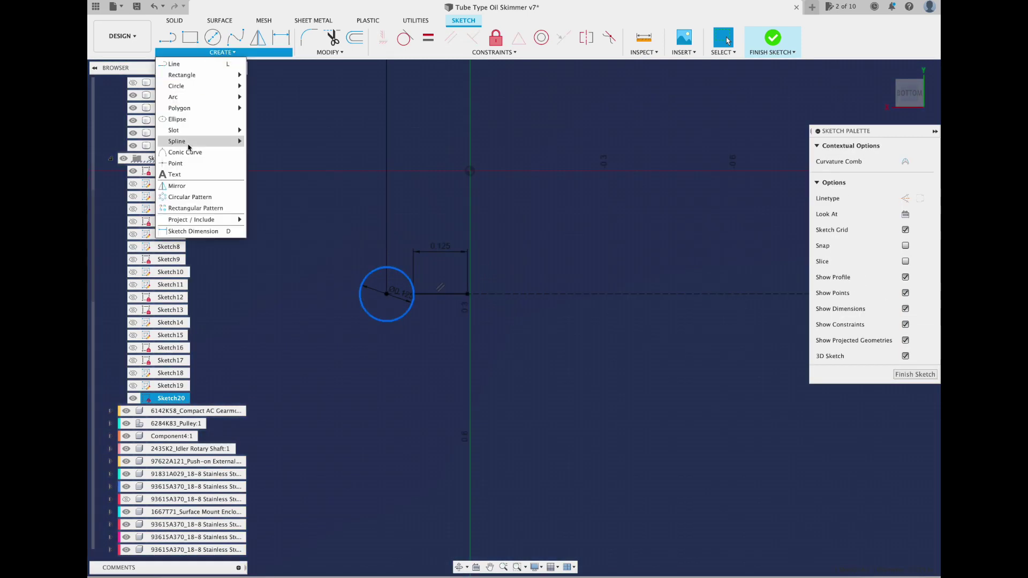
left_click(179, 212)
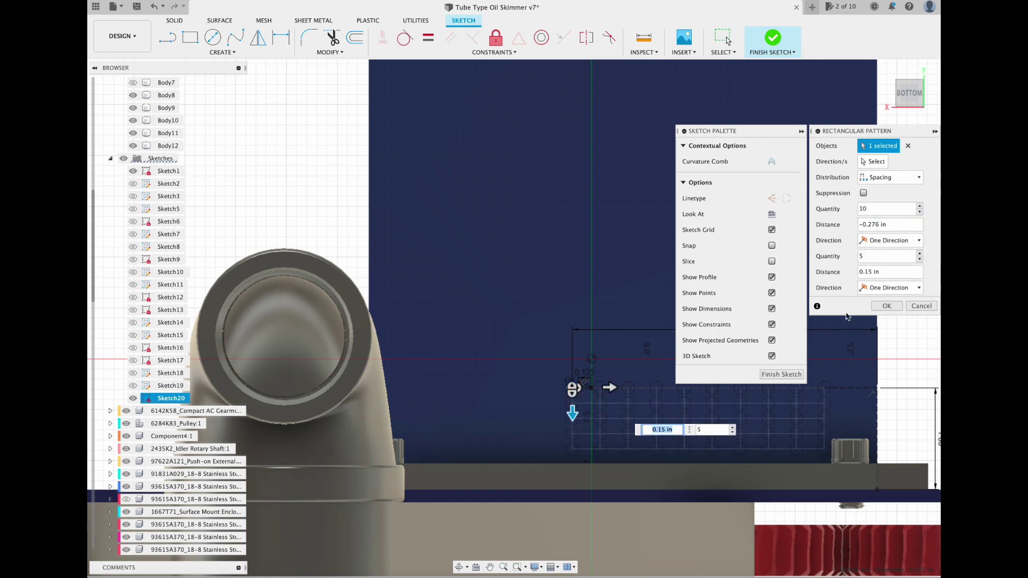
left_click(896, 308)
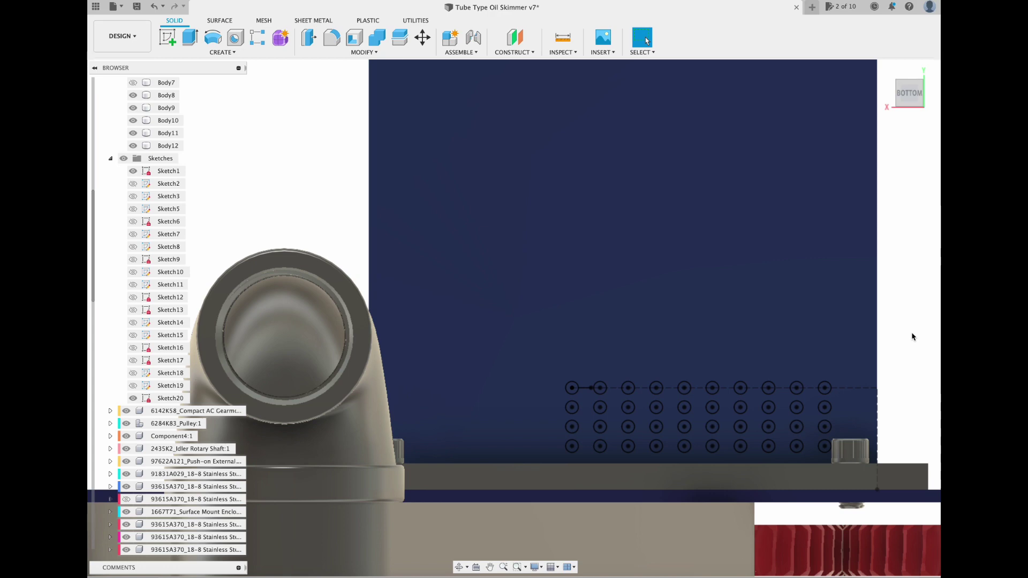
Step: Extrude all 40 patterned circles as a cut through the enclosure's bottom to make vent holes
key("e")
left_click(540, 406)
left_click(559, 437)
left_click(566, 417)
left_click(593, 429)
left_click(585, 446)
left_click(577, 464)
left_click(569, 483)
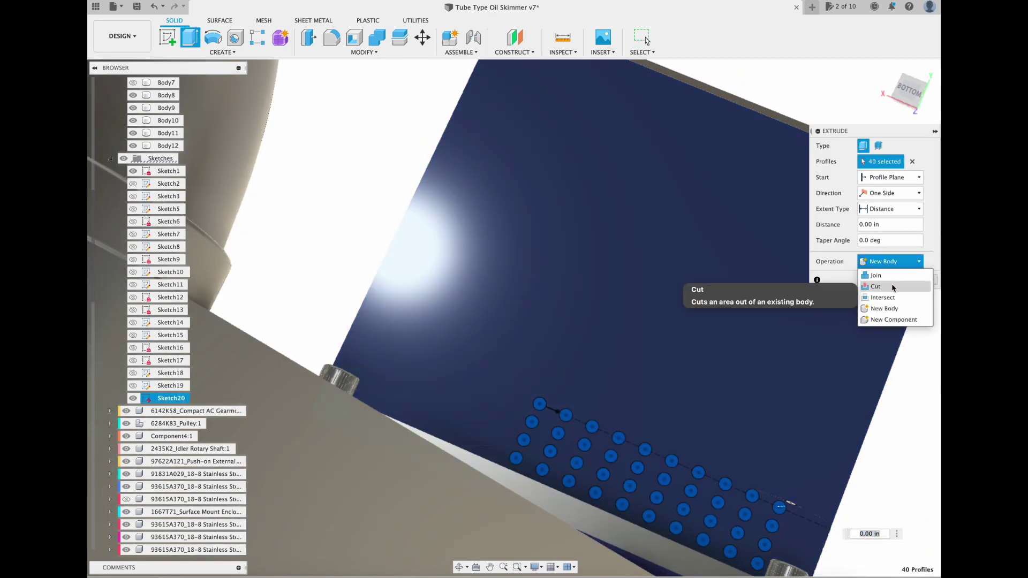
left_click(884, 278)
key("Return")
Step: Search the McMaster-Carr catalog for cord strain relief and insert the 1/2 knockout, 0.2"-0.35" compact plastic submersible cord grip
left_click_drag(916, 98, 911, 171)
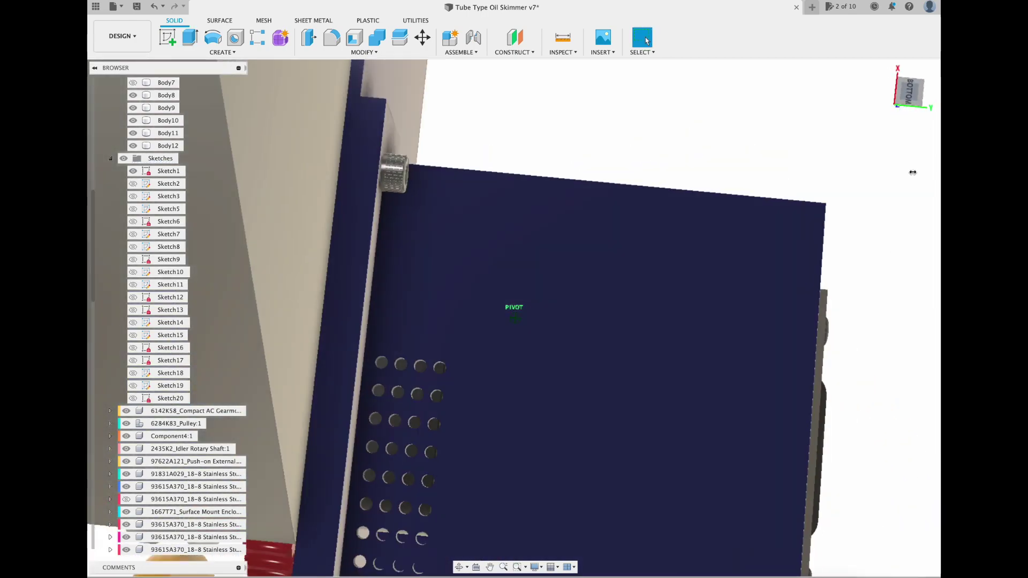
left_click(886, 75)
left_click_drag(904, 95, 705, 73)
left_click(890, 75)
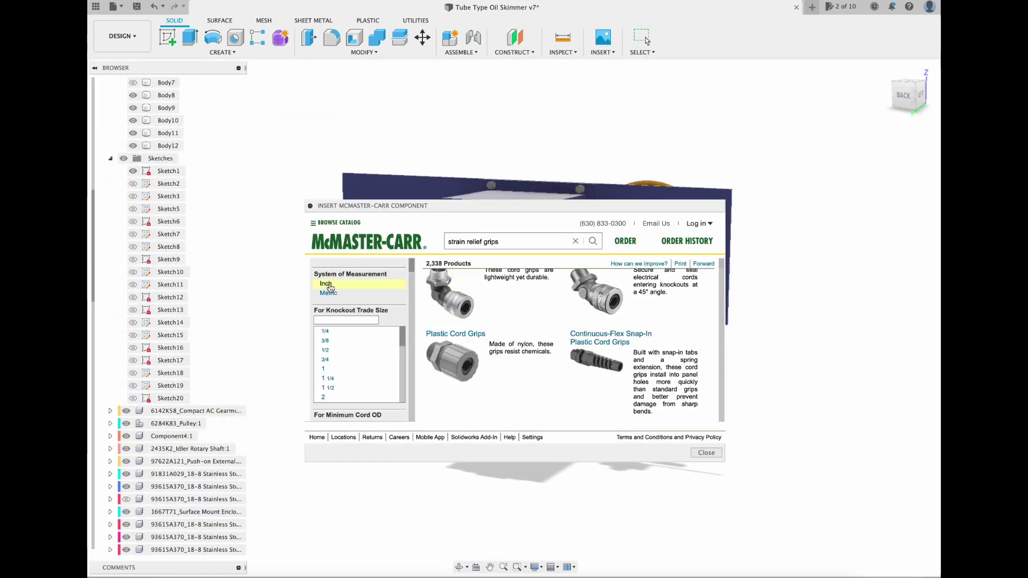
left_click(329, 287)
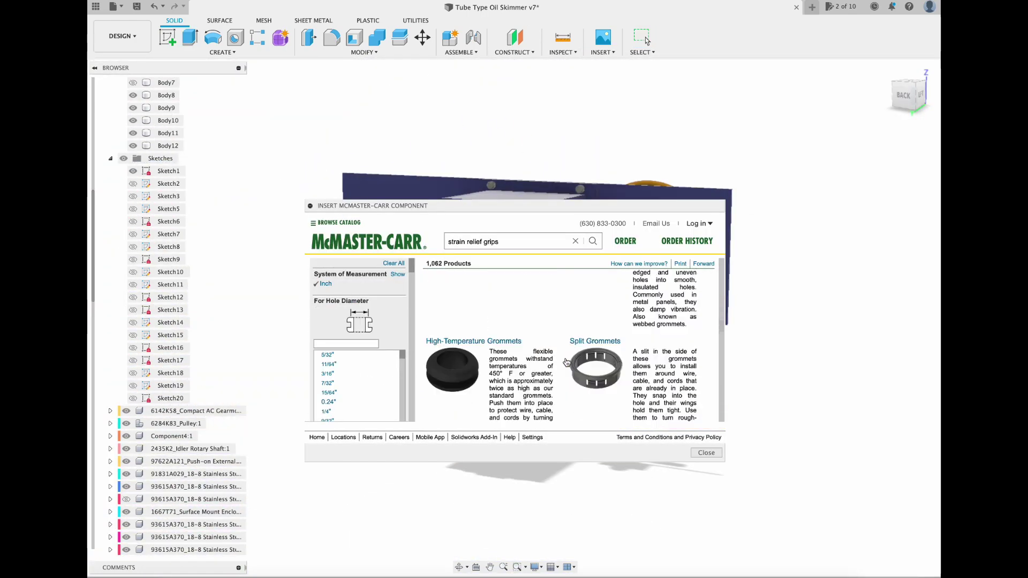
left_click(437, 258)
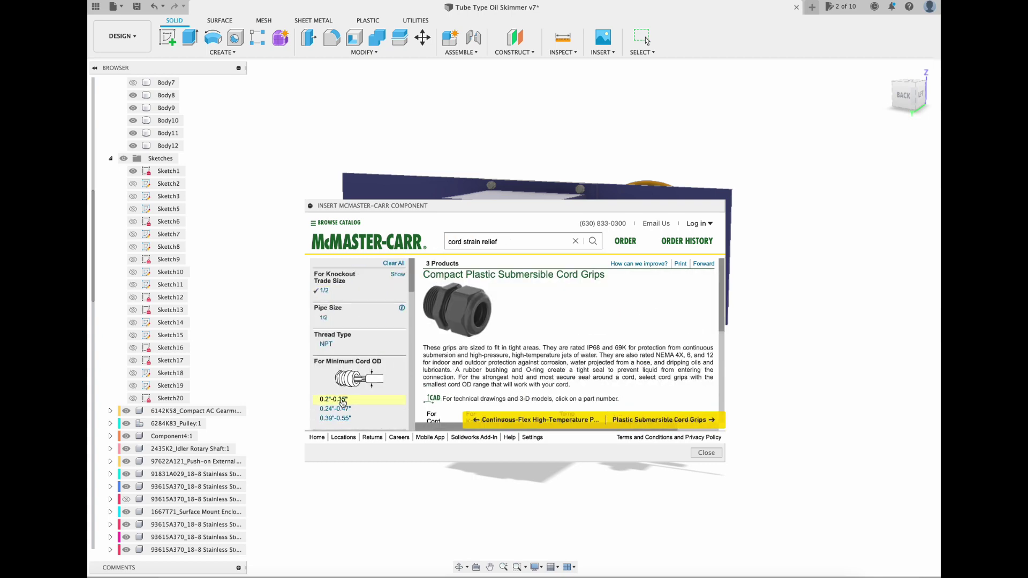
left_click(342, 400)
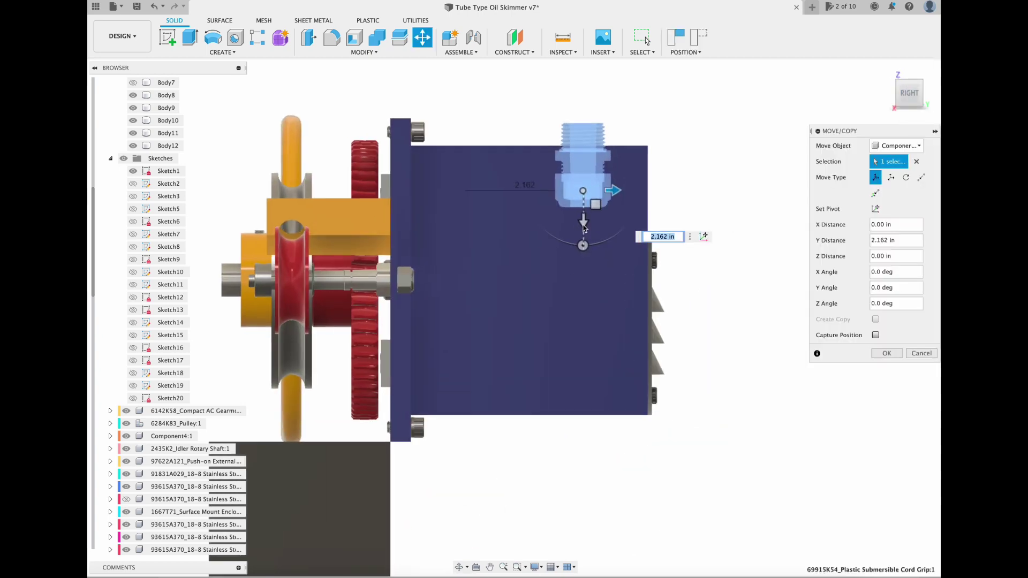
Step: Move the cord grip down and sideways so its thread seats in the enclosure's bottom face near the louvred vent
left_click_drag(586, 201, 586, 455)
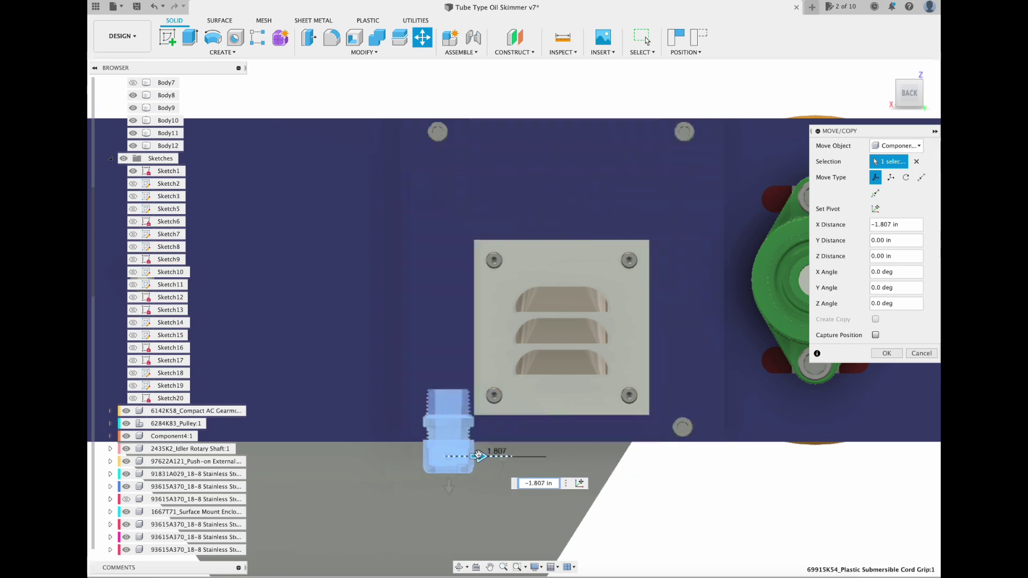
left_click_drag(445, 505, 446, 527)
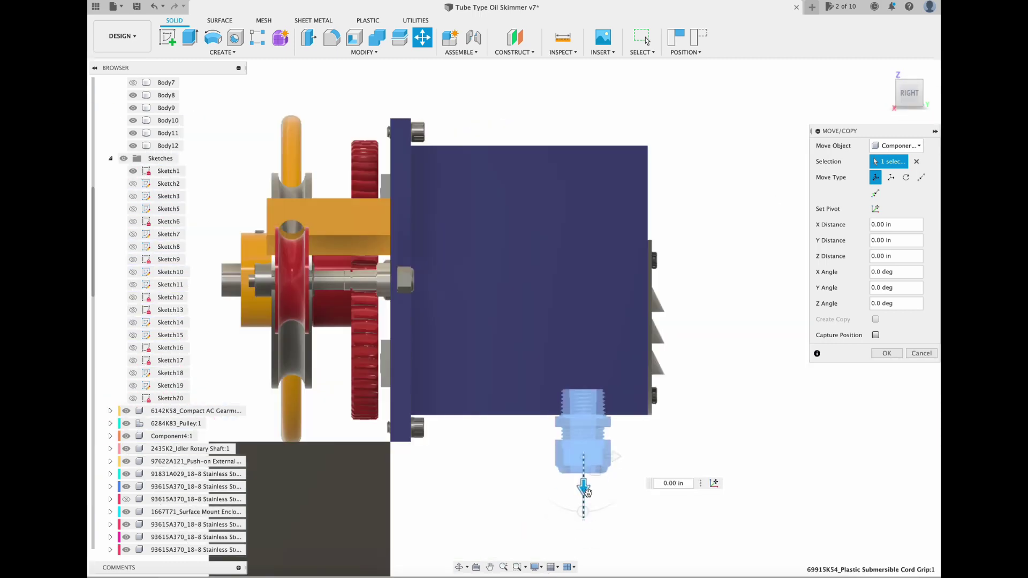
left_click(887, 353)
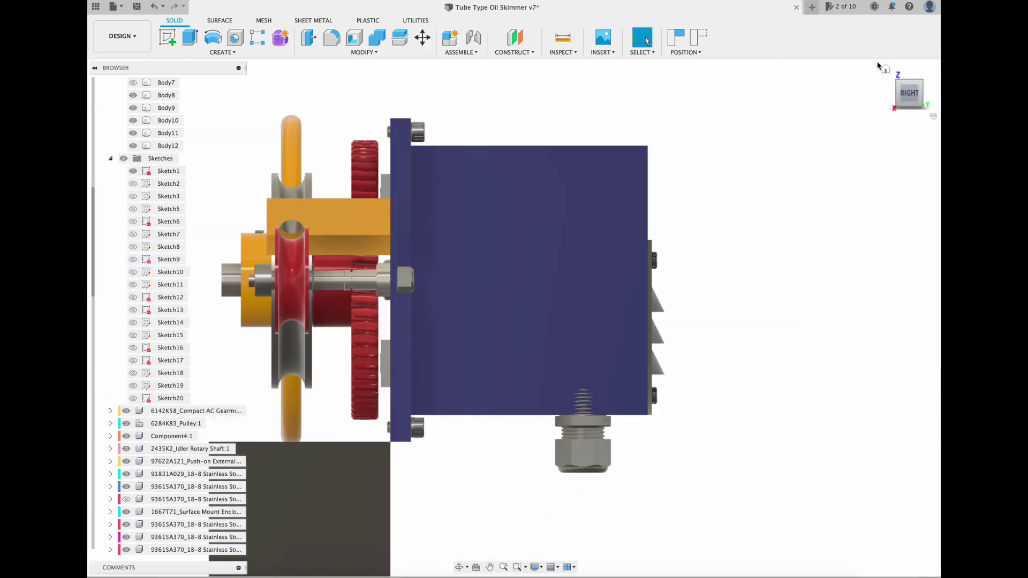
Step: Collapse the sketches list, then apply glossy black enamel paint to the cord grip and blue to the trough and elbow
left_click(881, 71)
left_click(907, 100)
left_click(110, 158)
left_click(488, 311)
key("m")
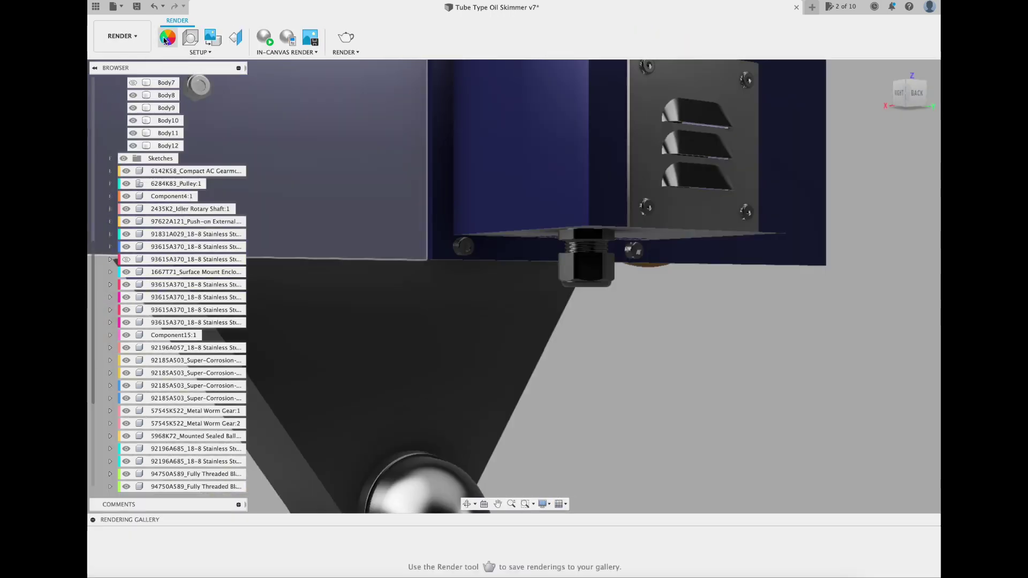
left_click_drag(743, 364, 569, 269)
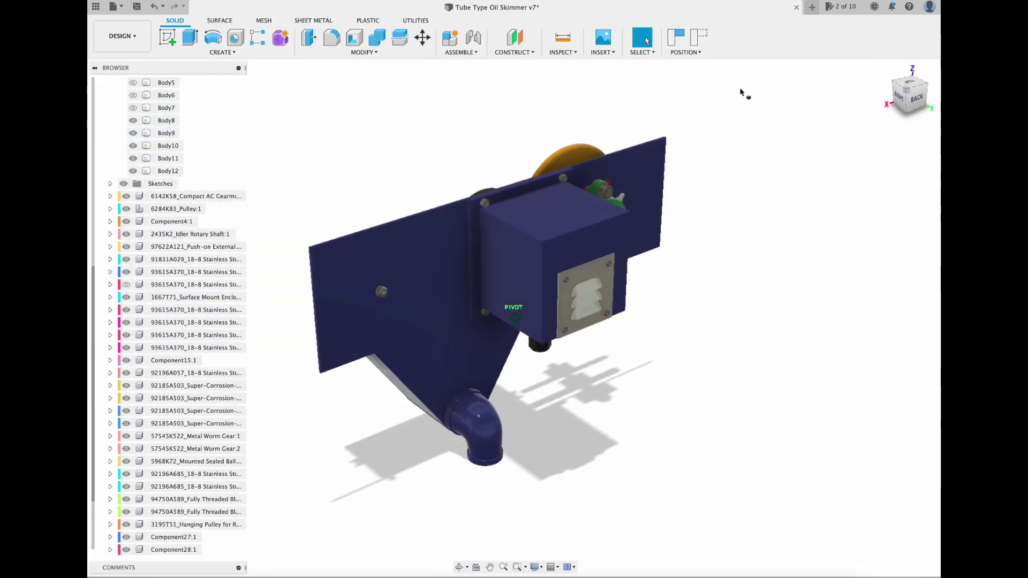
Step: Search the McMaster-Carr catalog for weatherproof switches and filter to toggle switches with On-(Off) designation and 125V AC maximum voltage
mouse_move(746, 92)
middle_mouse_down("shift")
mouse_move(837, 96)
mouse_move(757, 103)
middle_mouse_up("shift")
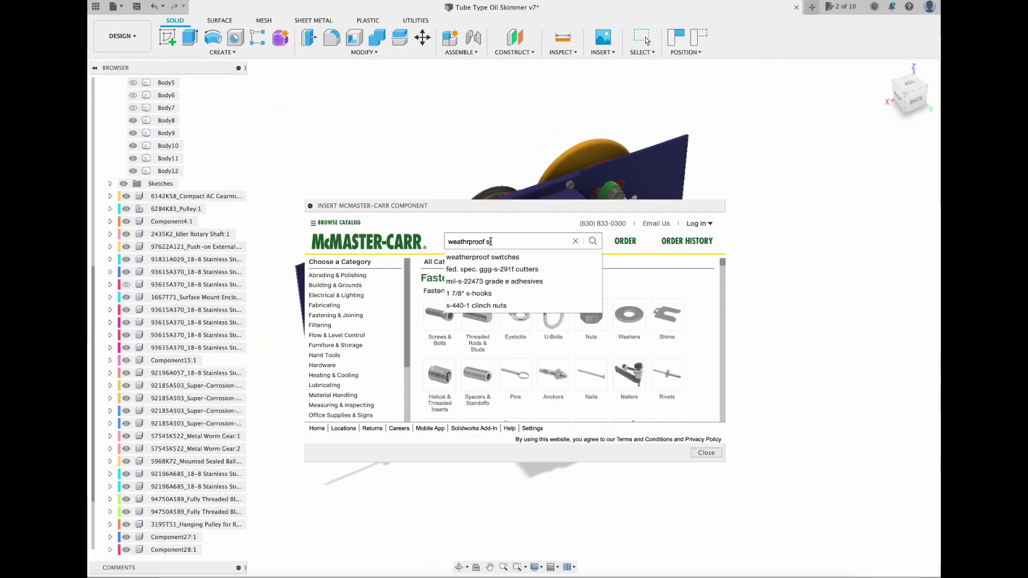
type("witches")
key("Return")
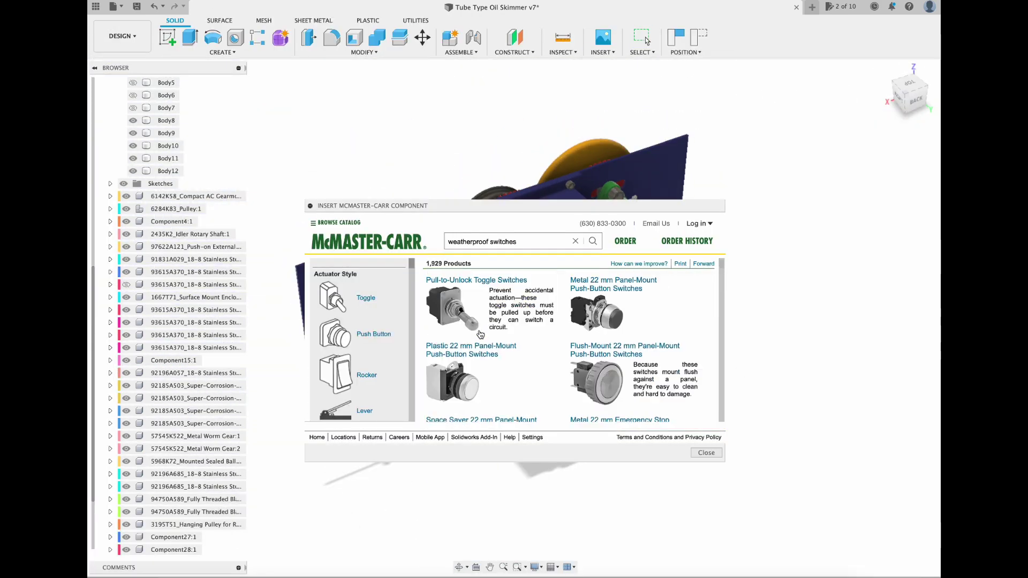
left_click(332, 297)
left_click(335, 386)
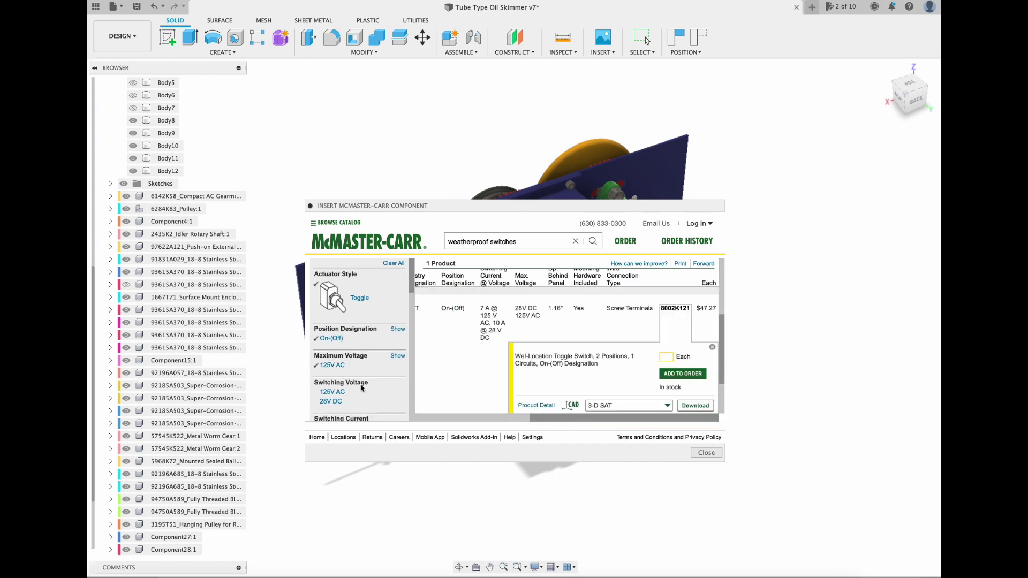
Step: Insert wet-location toggle switch 8002K121 and mount it on the enclosure's side face, rotated 90 degrees about Y
left_click(321, 293)
left_click(466, 406)
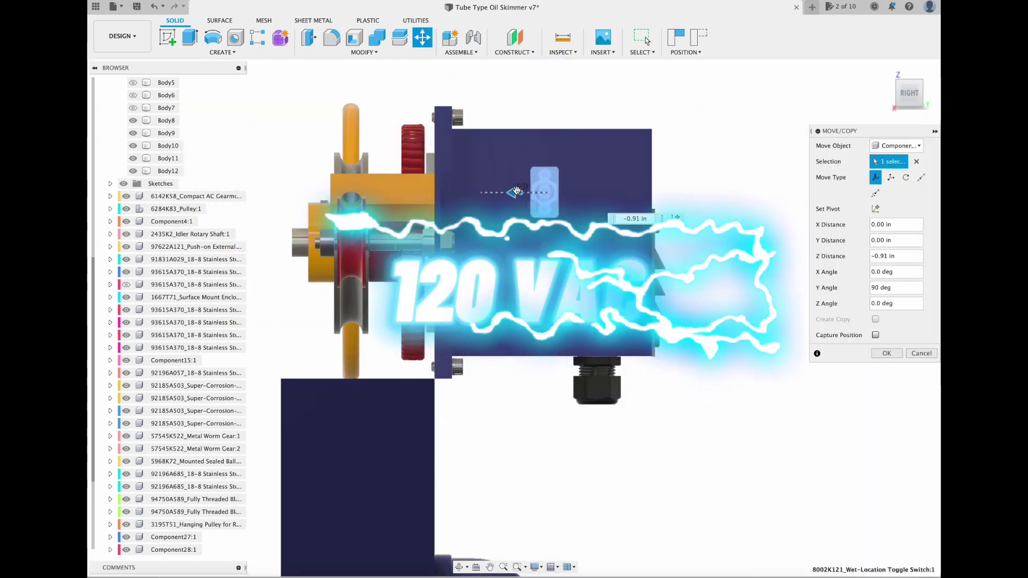
scroll(533, 284, "up", 2)
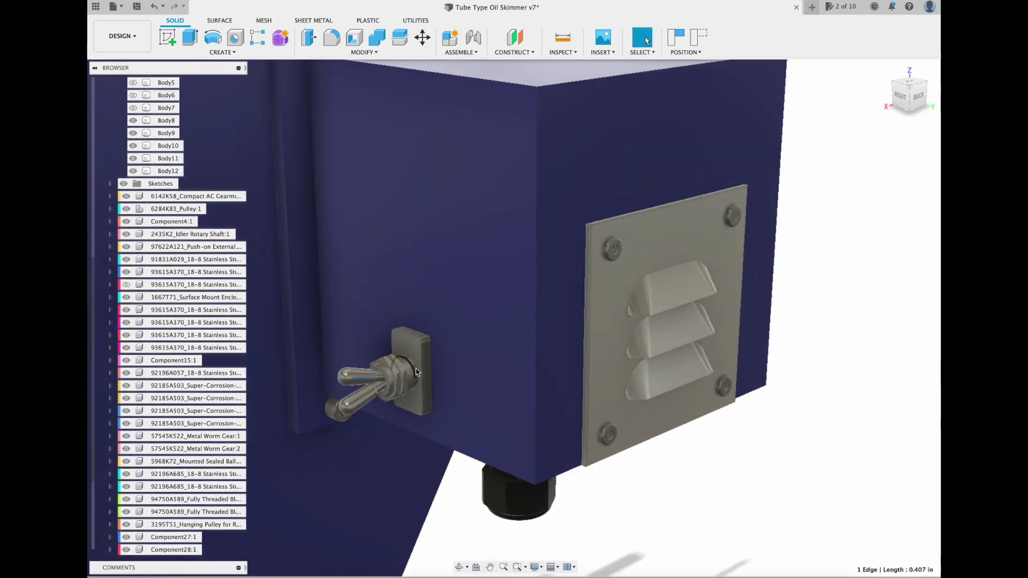
Step: Apply the Stainless Steel - Polished appearance to the toggle switch in the Render workspace and return to the Design workspace
scroll(171, 535, "down", 7)
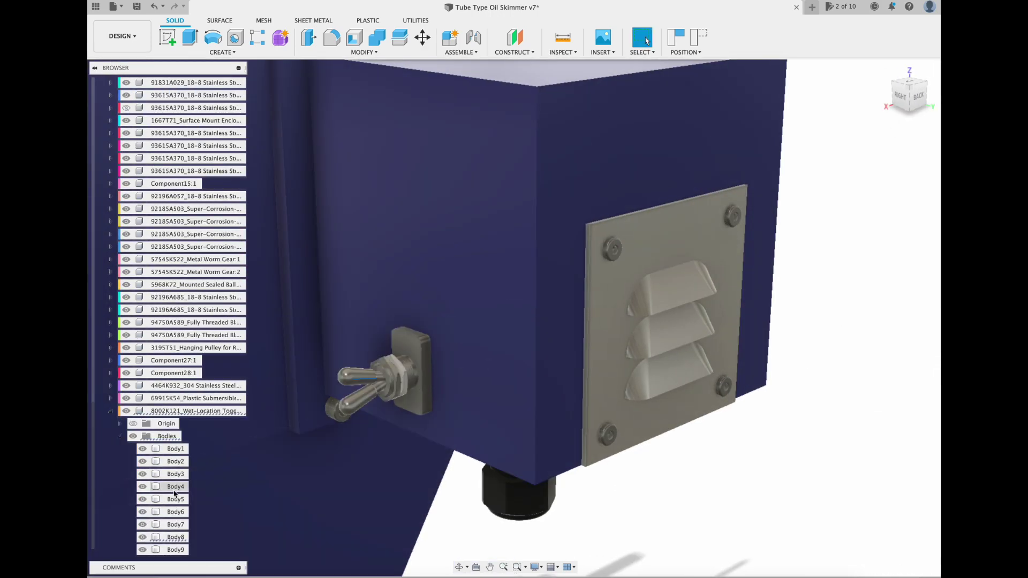
left_click(122, 36)
left_click(115, 99)
left_click(167, 37)
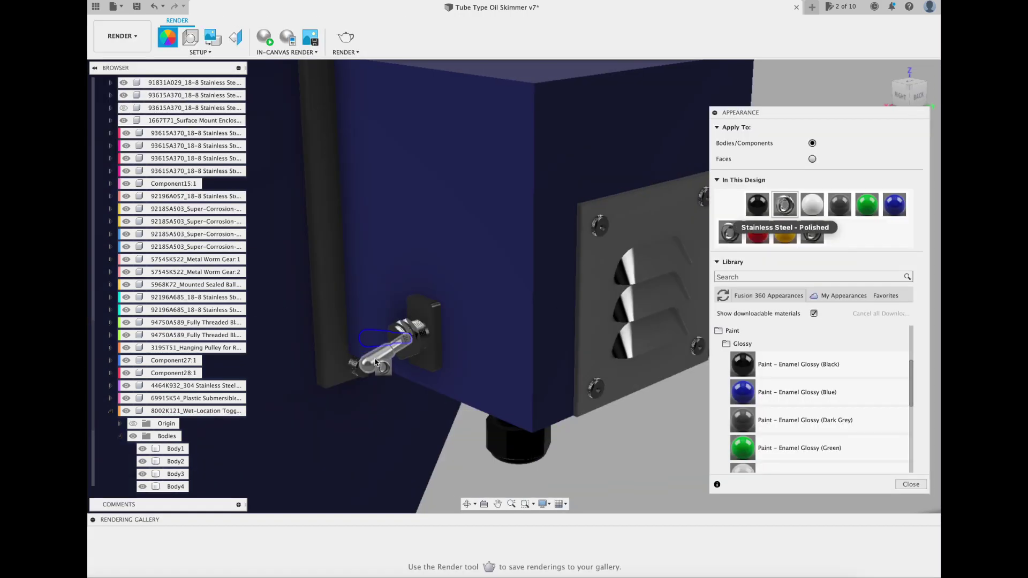
left_click_drag(785, 204, 534, 315)
left_click(122, 35)
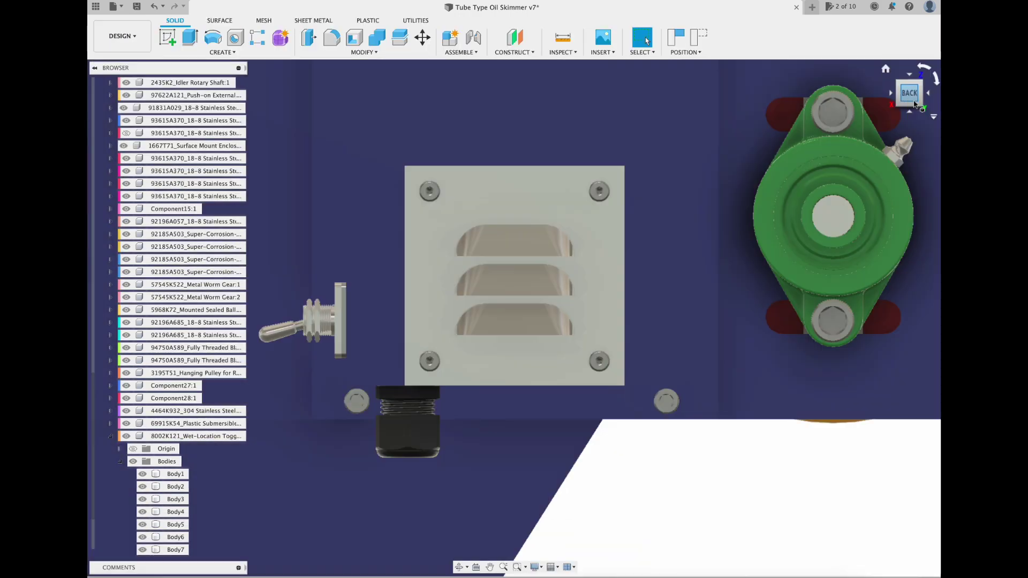
Step: Save the design as a new version with the milestone name "Added Toggle Switch"
scroll(122, 467, "up", 2)
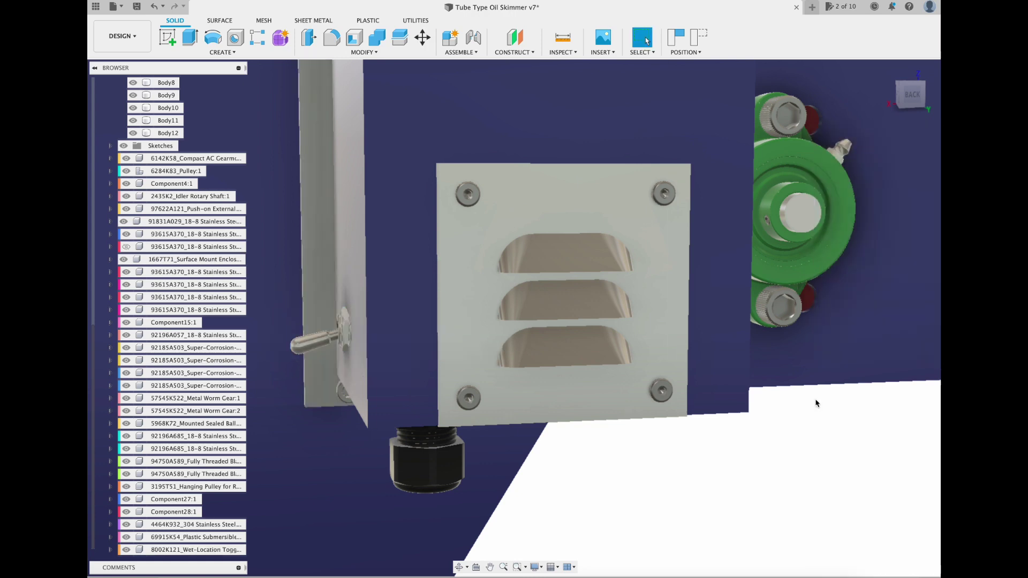
left_click(887, 70)
key("super+s")
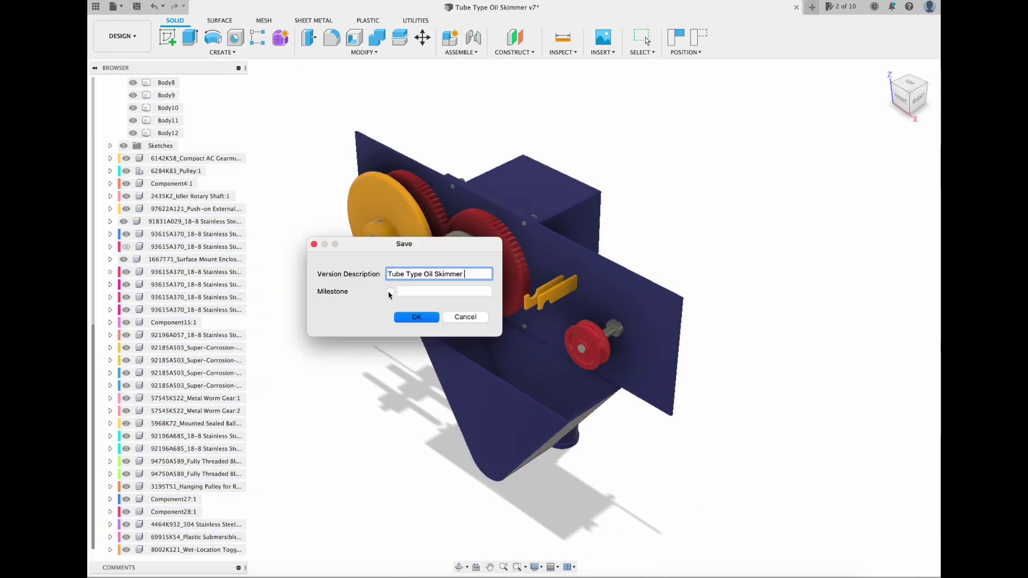
left_click(411, 291)
type("Added Toggle Switch")
left_click(408, 314)
Step: Inspect the assembly from the front, back and side
left_click_drag(901, 89, 314, 82)
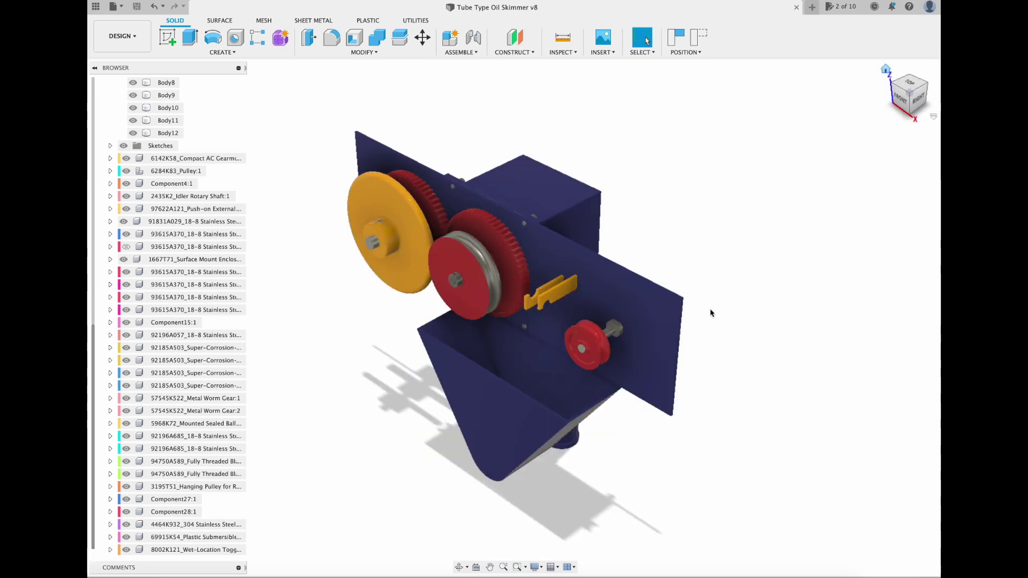
mouse_move(907, 97)
left_mouse_down()
mouse_move(852, 82)
mouse_move(993, 89)
mouse_move(860, 99)
mouse_move(589, 85)
mouse_move(844, 104)
mouse_move(867, 115)
left_mouse_up()
left_click(885, 69)
left_click(911, 79)
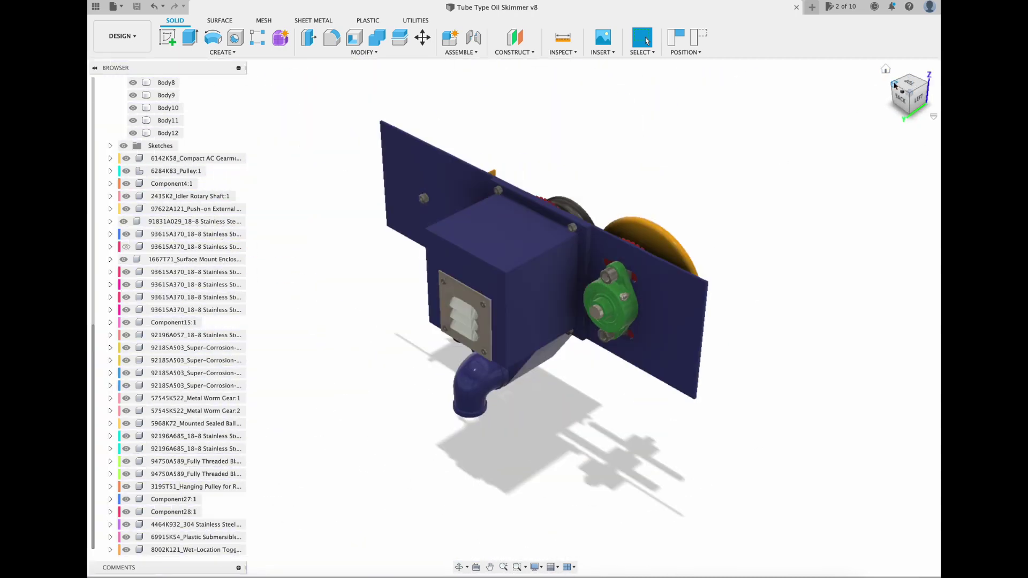
left_click(895, 85)
left_click(926, 84)
left_click(885, 69)
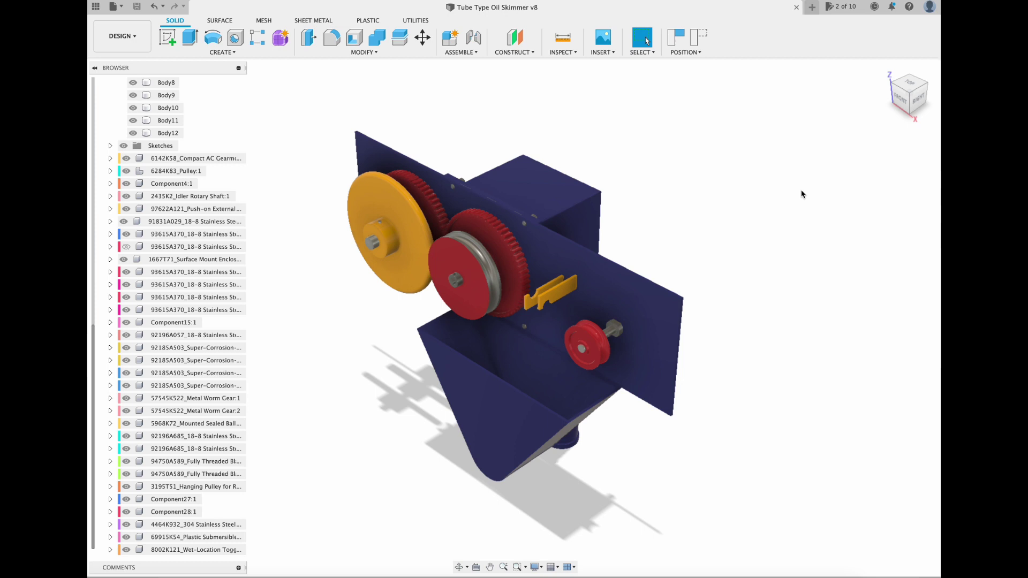
left_click(919, 99)
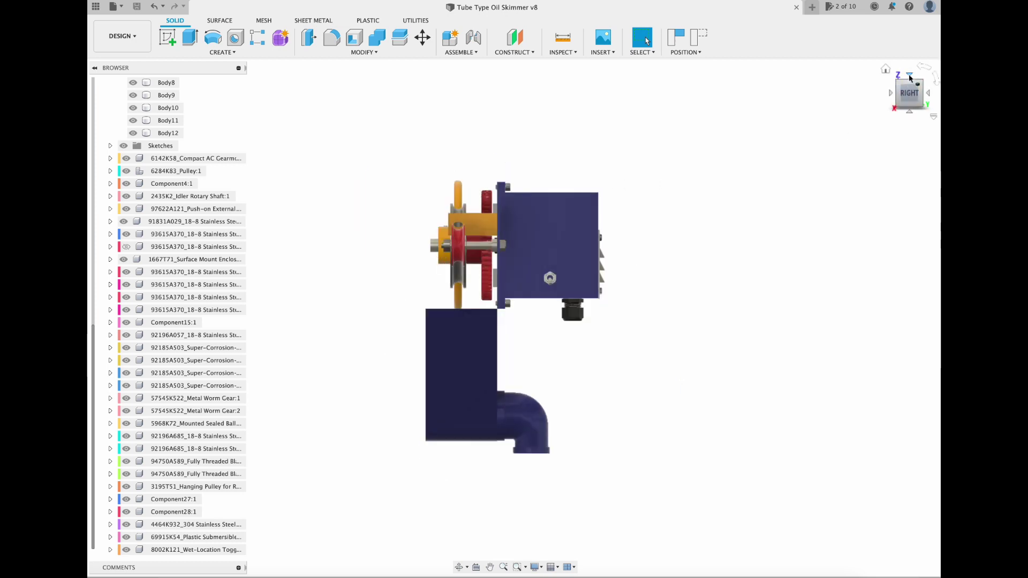
left_click(909, 76)
middle_click_drag(775, 149, 824, 107, "shift")
Step: Sketch a rectangle on the front face of the blue mounting plate, covering the plate from corner to corner
left_click(168, 37)
left_click(446, 316)
left_click(568, 241)
left_click(190, 38)
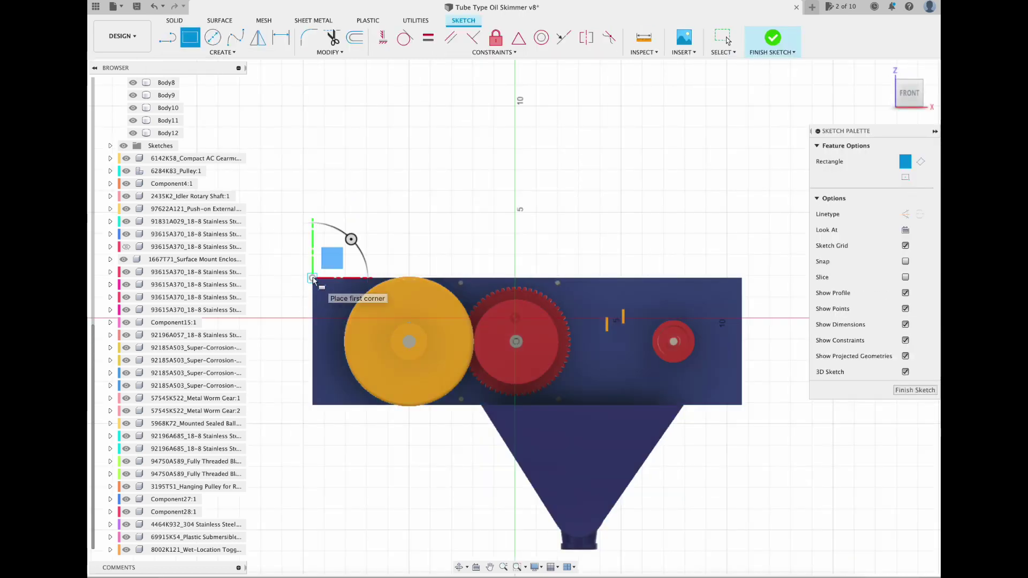
Step: Try to extrude the plate rectangle's single largest profile 3.38 in forward as a new body
key("e")
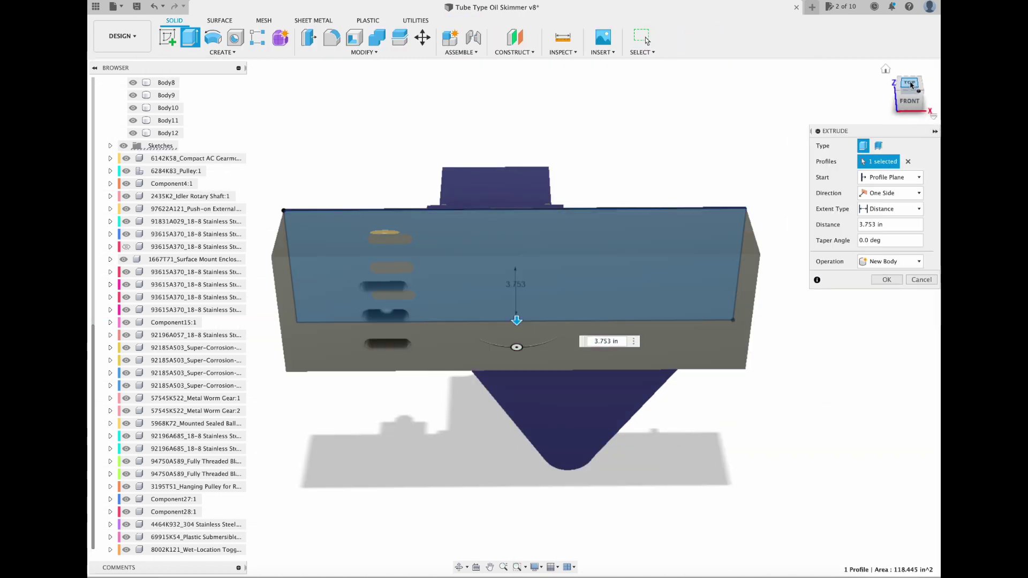
left_click(910, 92)
left_click(932, 93)
scroll(461, 422, "up", 8)
left_click_drag(405, 376, 404, 399)
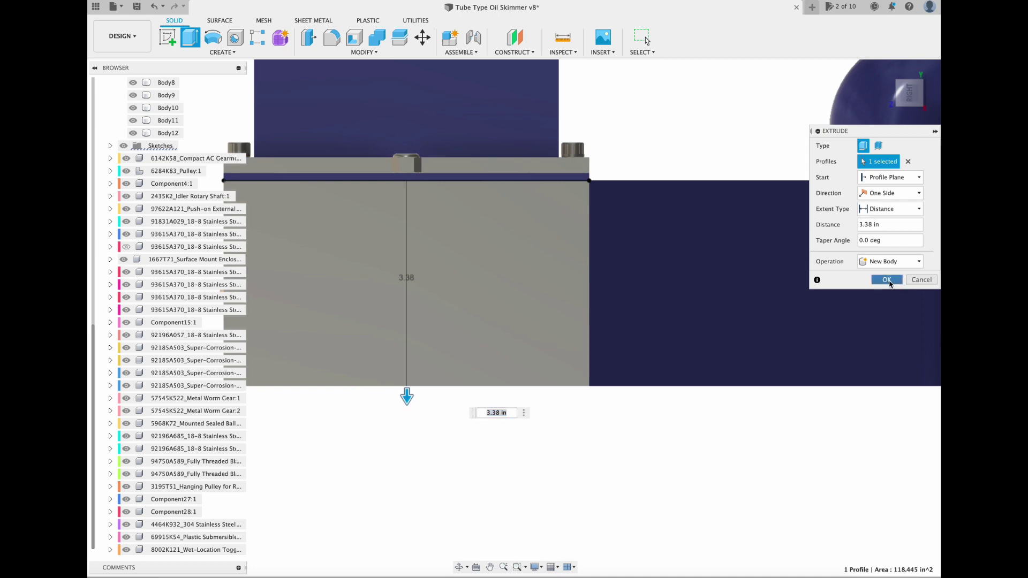
left_click(889, 282)
left_click(886, 74)
middle_click_drag(654, 187, 691, 144, "shift")
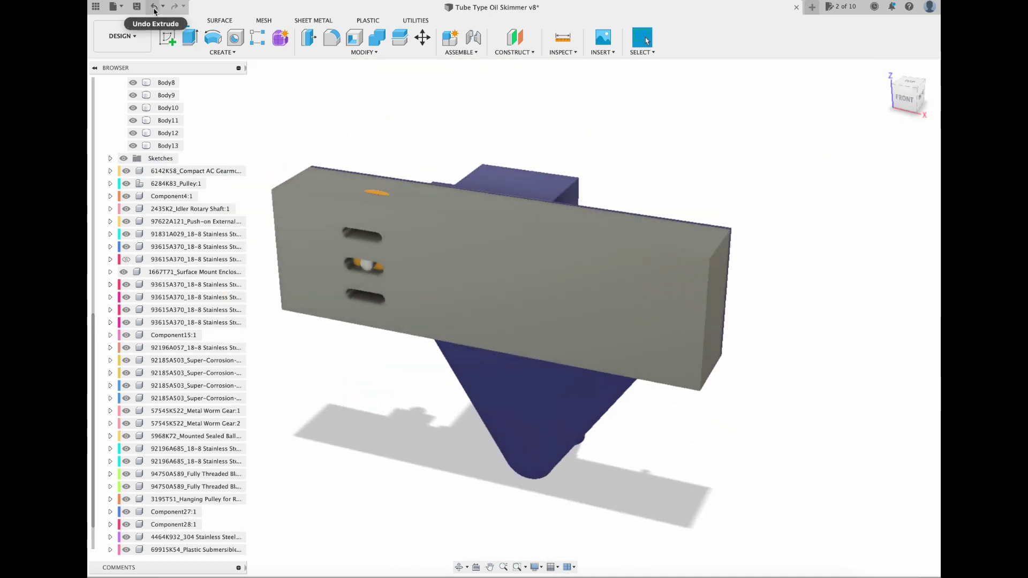
left_click(154, 11)
Step: Start an Extrude with the plate rectangle and slot profiles selected, hiding the mounted sealed ball bearing to reach them
key("e")
left_click(399, 211)
left_click_drag(909, 97, 784, 98)
left_click(638, 235)
left_click(641, 268)
scroll(552, 224, "up", 5)
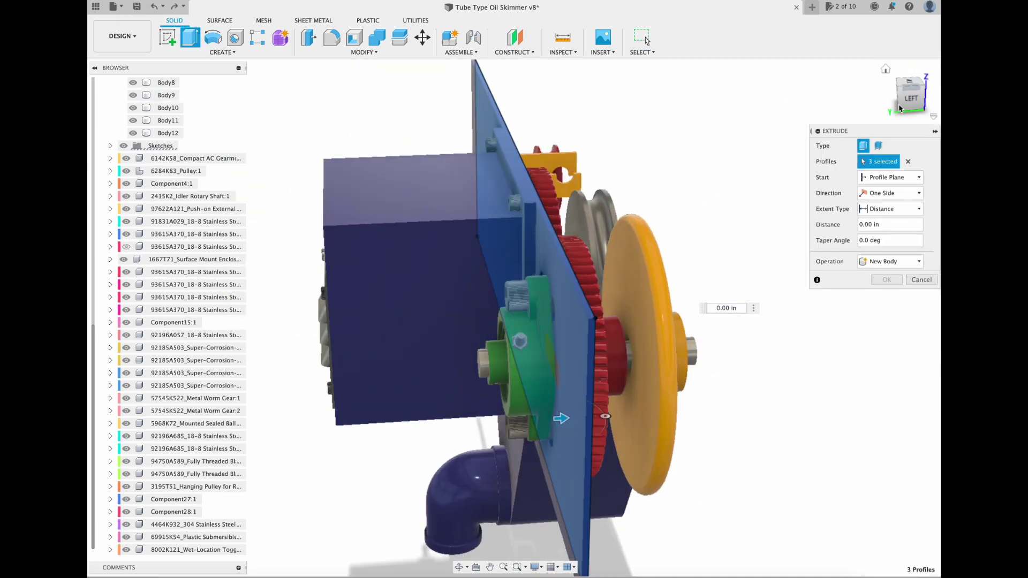
left_click_drag(899, 108, 846, 102)
scroll(639, 351, "up", 10)
scroll(639, 351, "down", 10)
left_click(126, 424)
left_click(415, 279)
Step: Extrude the four selected profiles about 3.36 in forward from the plate as a new body
scroll(552, 268, "down", 5)
left_click_drag(416, 183, 494, 197)
left_click(890, 261)
left_click(885, 311)
left_click(909, 81)
scroll(498, 348, "up", 4)
left_click_drag(508, 338, 515, 338)
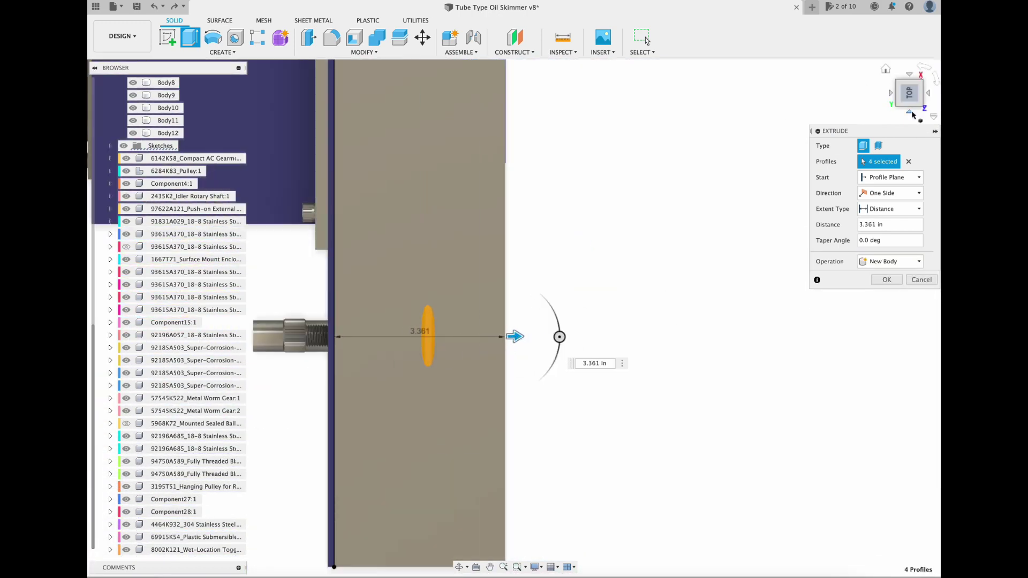
left_click(909, 115)
scroll(498, 557, "down", 4)
scroll(522, 240, "up", 5)
middle_click_drag(495, 215, 478, 131)
left_click(887, 280)
left_click(886, 69)
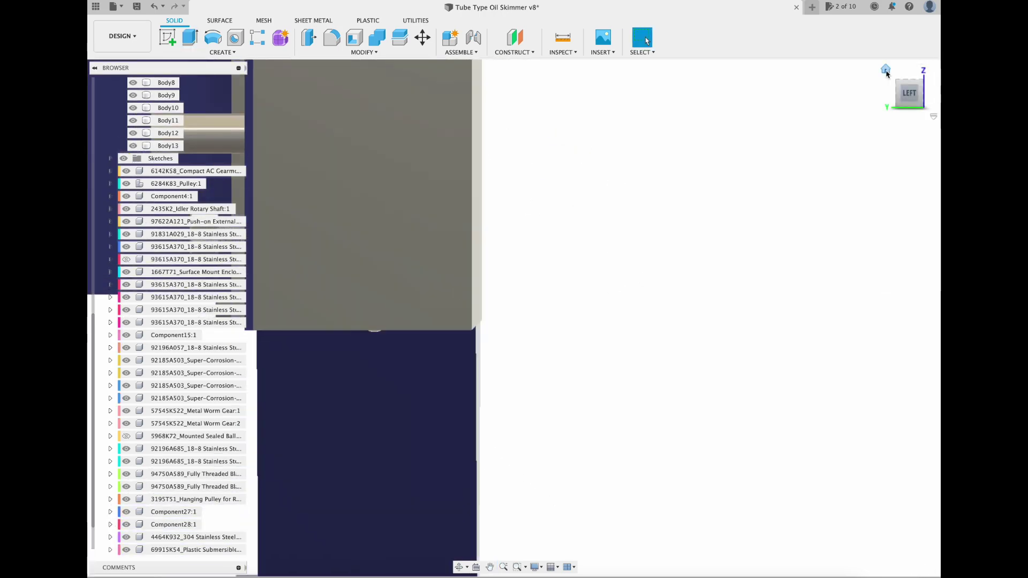
Step: Offset the new block's top face by 0.1 in and show the mounted sealed ball bearing again
scroll(457, 162, "up", 5)
key("q")
left_click(446, 179)
left_click_drag(445, 178, 446, 168)
left_click_drag(889, 177, 838, 177)
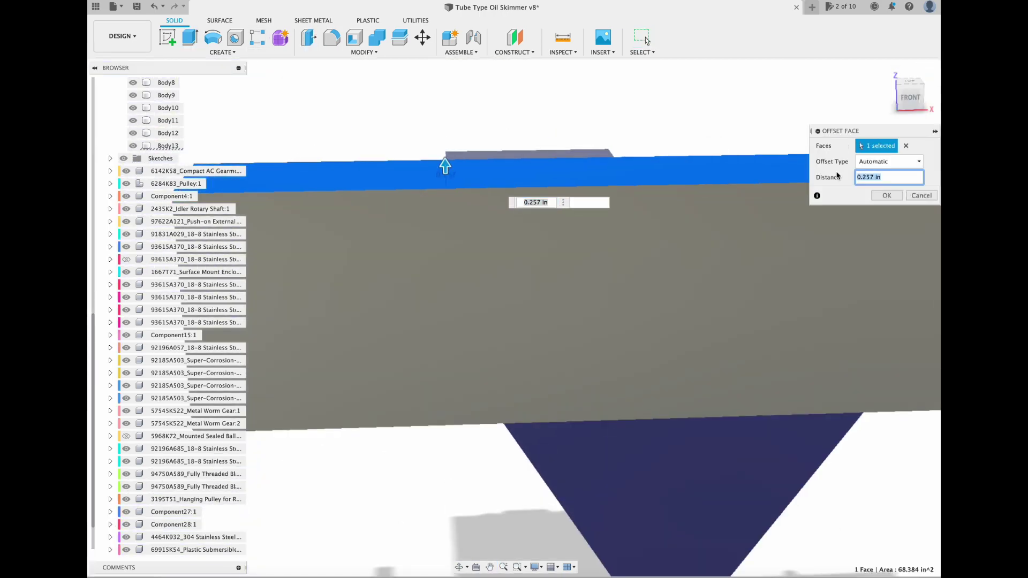
type("0.1")
key("Return")
scroll(482, 311, "down", 5)
middle_click_drag(482, 311, 696, 321, "shift")
left_click(127, 438)
left_click(885, 69)
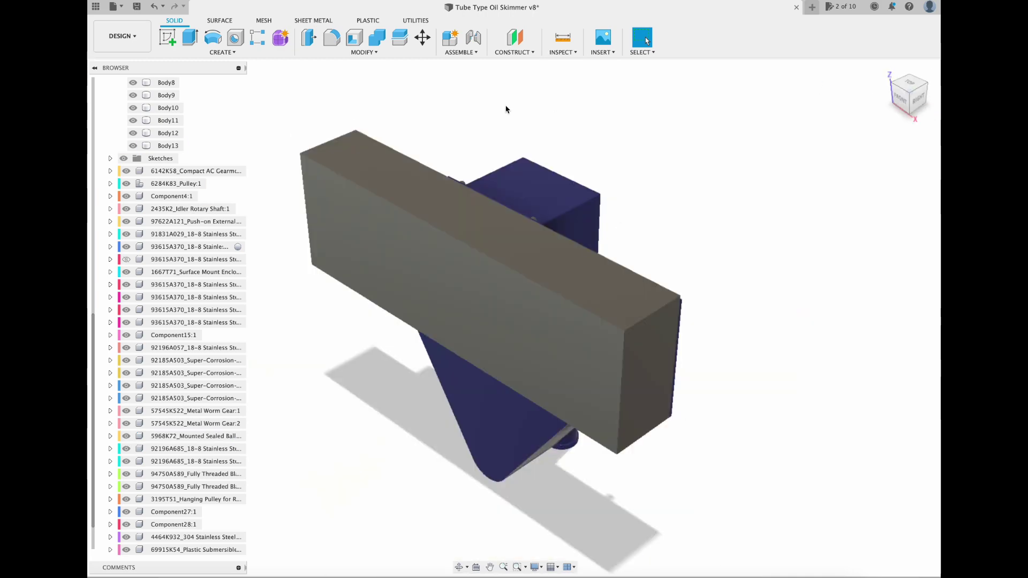
Step: Shell the block inward with its bottom face removed to form a hollow gear cover
scroll(163, 139, "down", 1)
left_click(162, 135)
left_click_drag(908, 94, 907, 63)
left_click(355, 37)
left_click(356, 336)
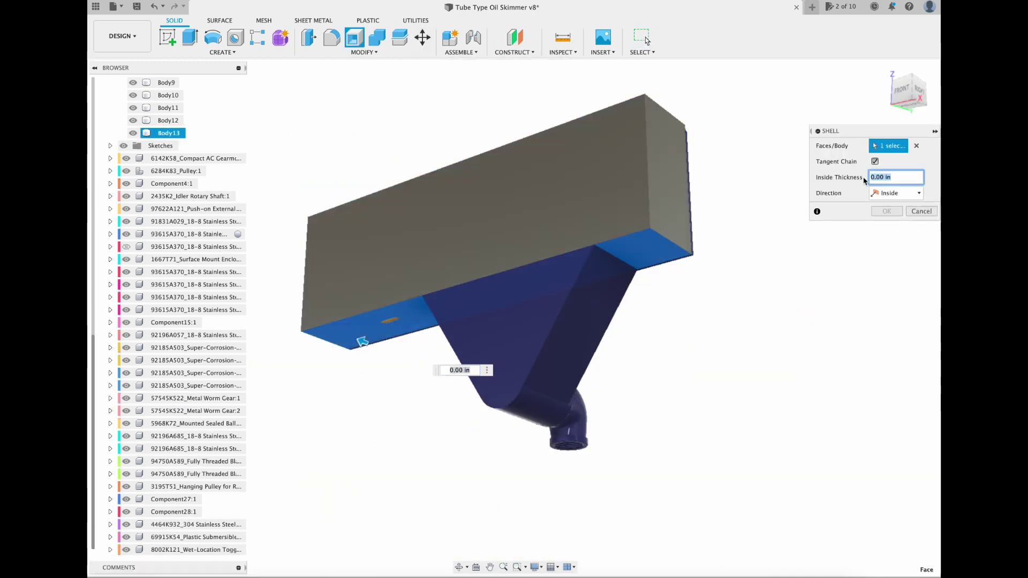
left_click(887, 212)
left_click(886, 69)
Step: Move the shelled cover body straight up until it is clear of the assembly
key("m")
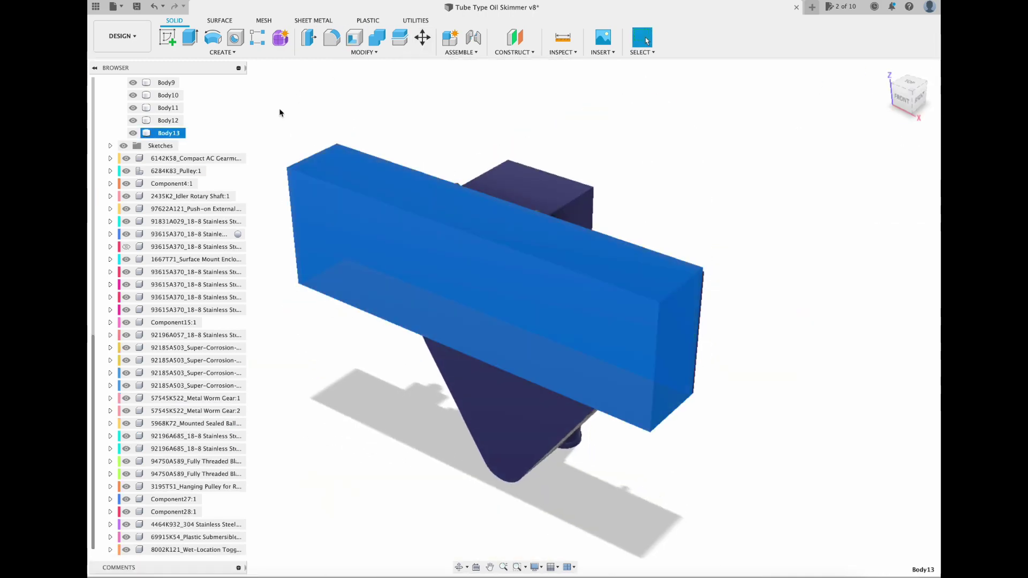
left_click_drag(364, 185, 362, 72)
left_click_drag(918, 96, 888, 95)
left_click(909, 94)
left_click(887, 322)
Step: Sketch 1 in construction squares at two opposite corners of the cover's back face and an opening rectangle inset from both sides
scroll(392, 372, "up", 5)
left_click(168, 37)
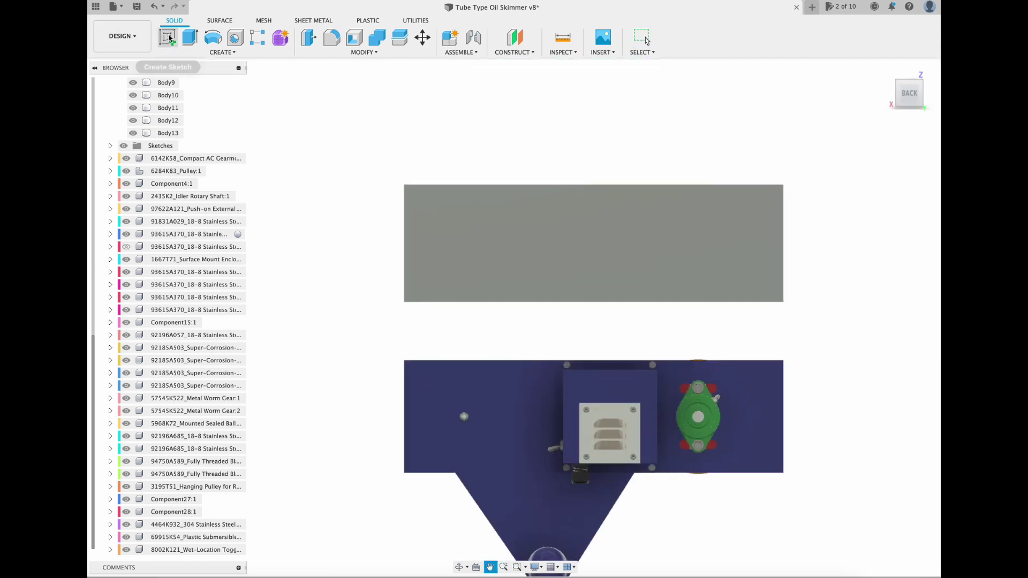
left_click(471, 236)
key("r")
key("Escape")
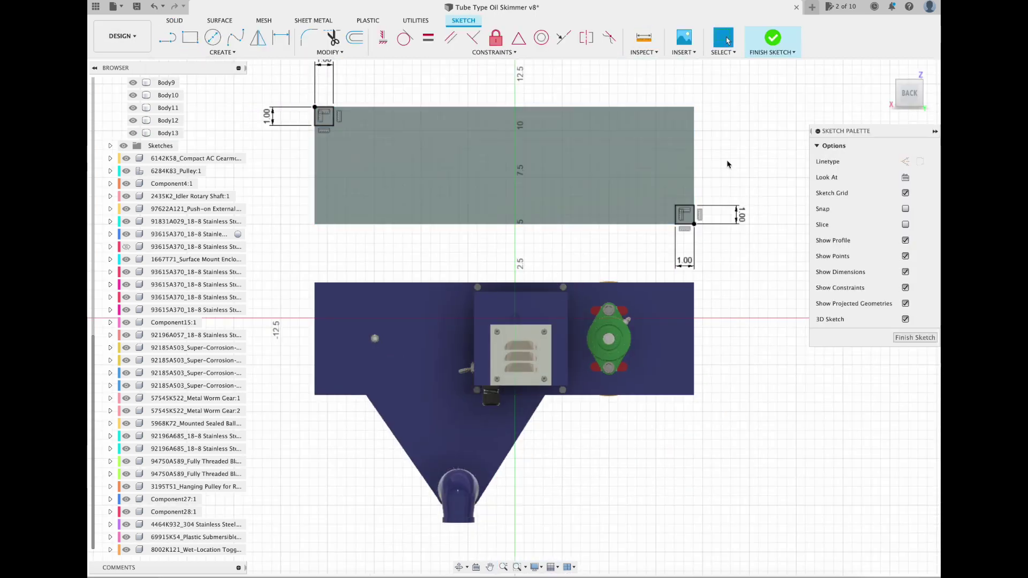
key("r")
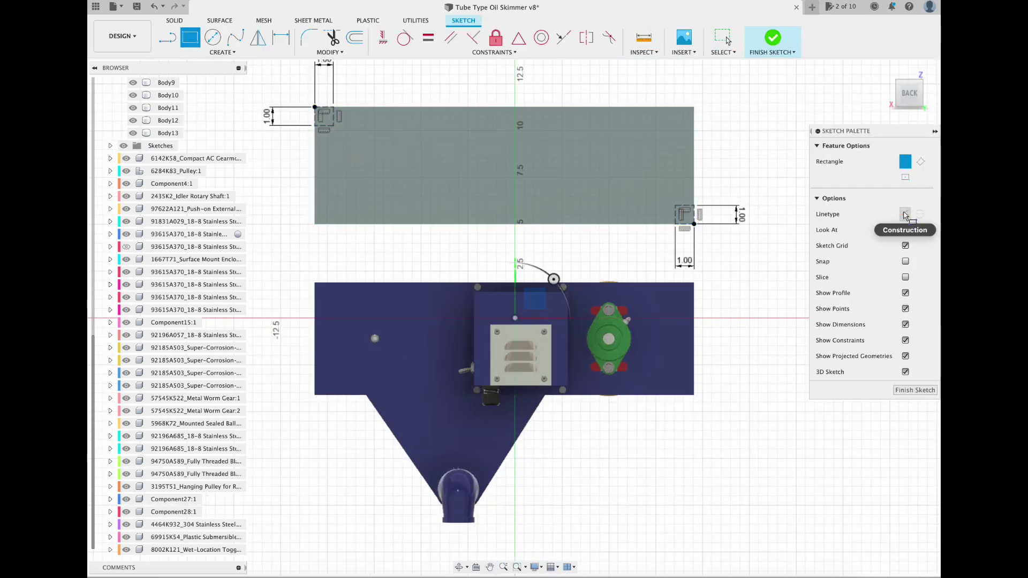
left_click(773, 48)
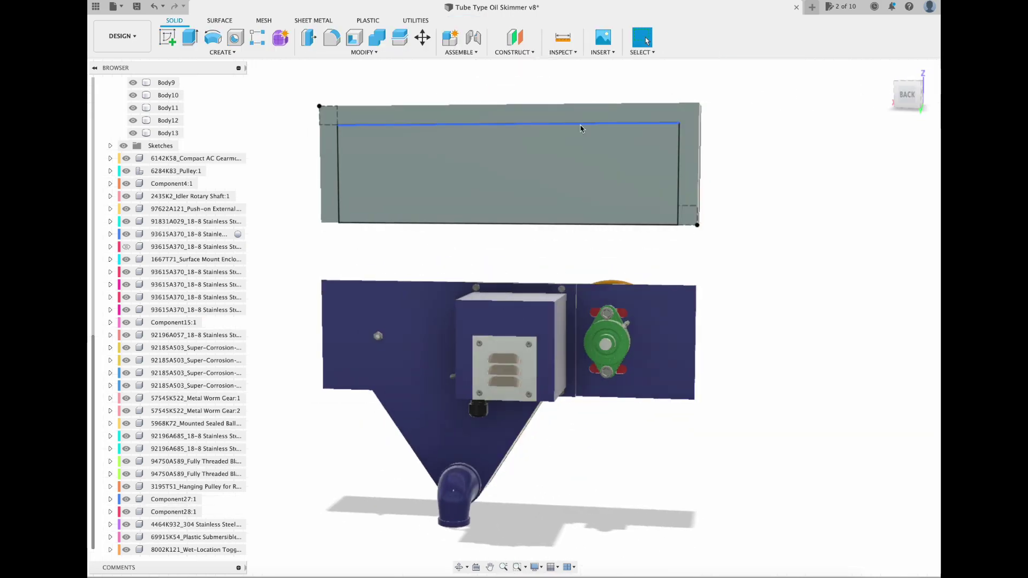
Step: Edit the opening sketch, replacing the rectangle's top edge with a line 0.50 in higher that closes the profile
double_click(154, 412)
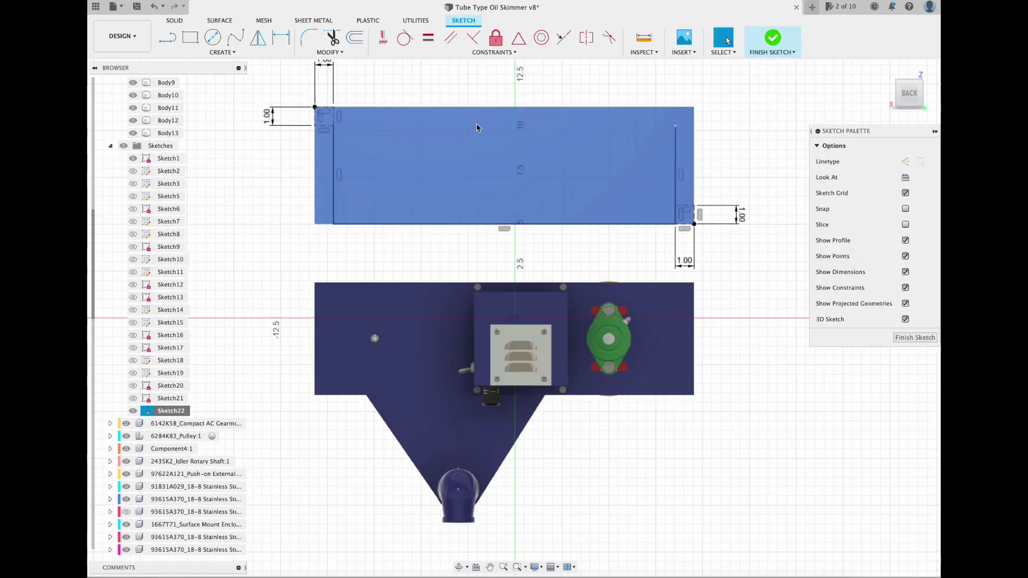
key("l")
left_click(332, 126)
scroll(340, 115, "up", 5)
type(".50")
key("Return")
scroll(566, 130, "down", 5)
left_click(739, 126)
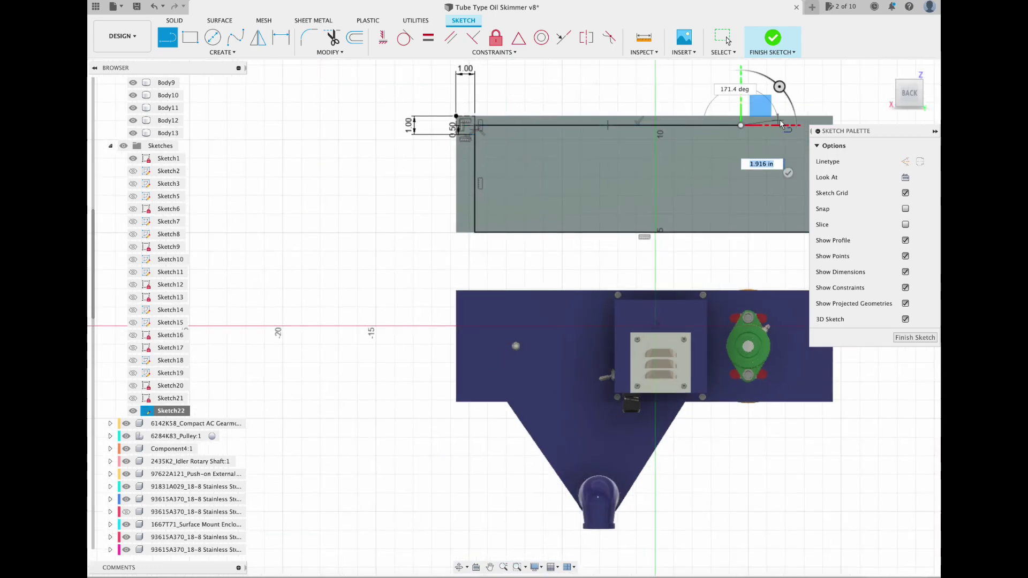
middle_click_drag(640, 154, 443, 262)
scroll(439, 256, "up", 2)
left_click(651, 232)
left_click(651, 244)
Step: Extrude the opening profile by -3 in to cut through the cover's back wall
key("e")
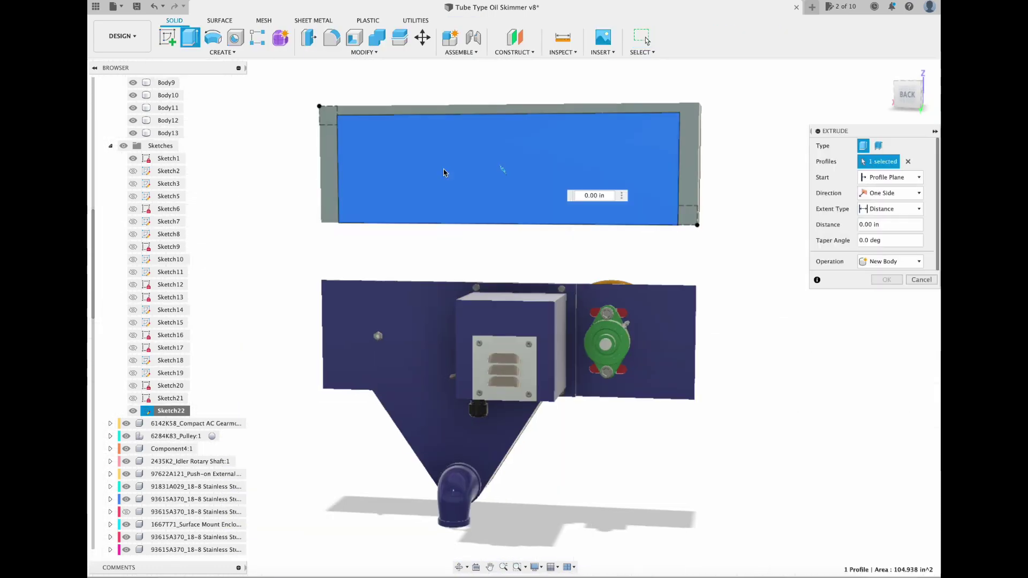
scroll(490, 169, "up", 5)
left_click_drag(503, 171, 520, 173)
left_click_drag(894, 226, 826, 229)
type("-3")
key("Return")
left_click_drag(907, 95, 810, 86)
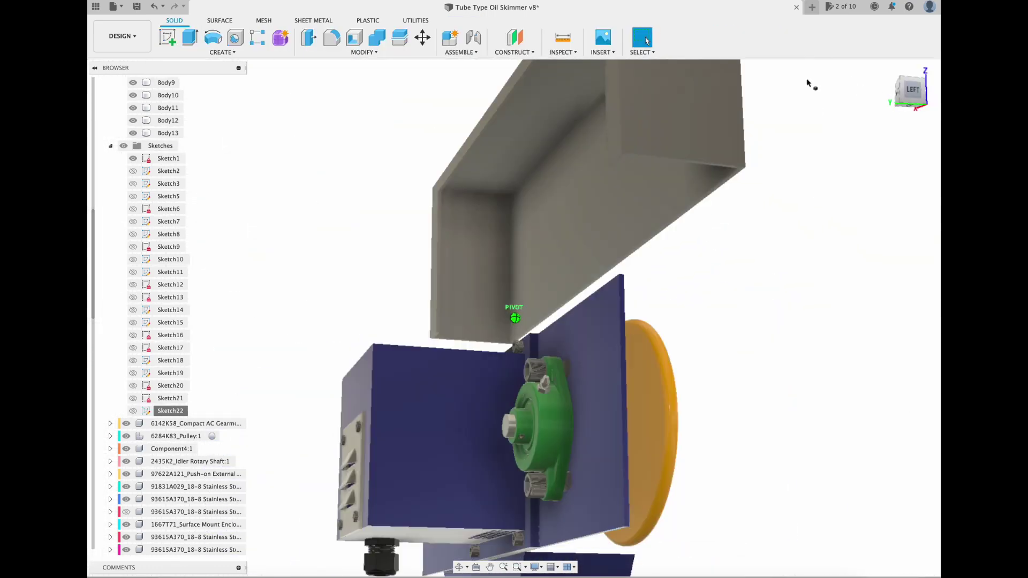
Step: Move the cover body -9.115 in along Z back over the gears and pulleys
left_click(887, 71)
left_click(918, 98)
left_click(168, 133)
left_click(422, 39)
left_click_drag(447, 210, 448, 337)
scroll(545, 375, "up", 5)
left_click_drag(215, 321, 214, 383)
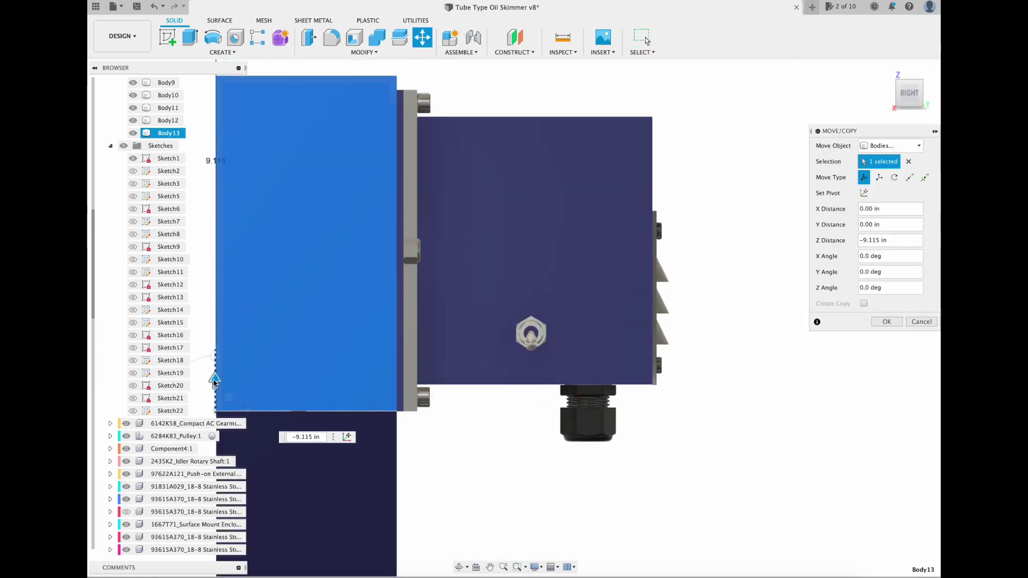
left_click(887, 322)
left_click(887, 72)
Step: Apply the glossy blue enamel paint appearance to the cover in the Render workspace and return to the Design workspace
left_click_drag(909, 94, 922, 21)
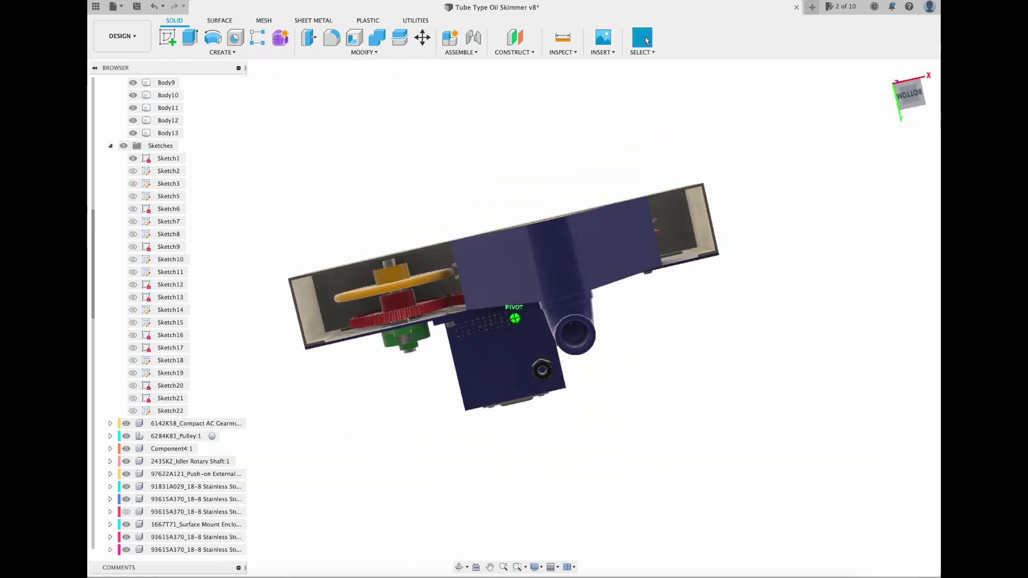
left_click(909, 93)
scroll(609, 205, "up", 4)
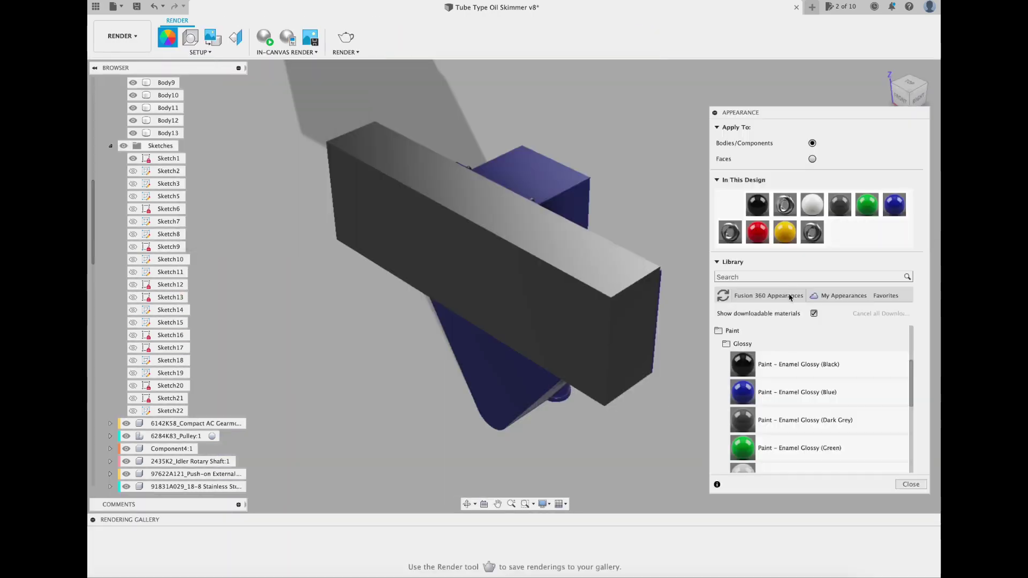
left_click(123, 49)
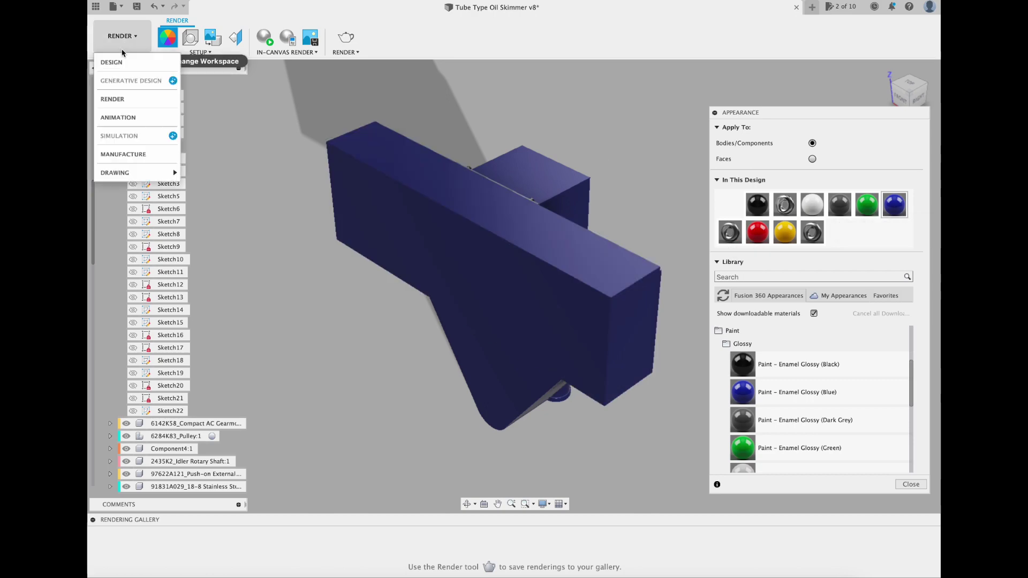
left_click(112, 63)
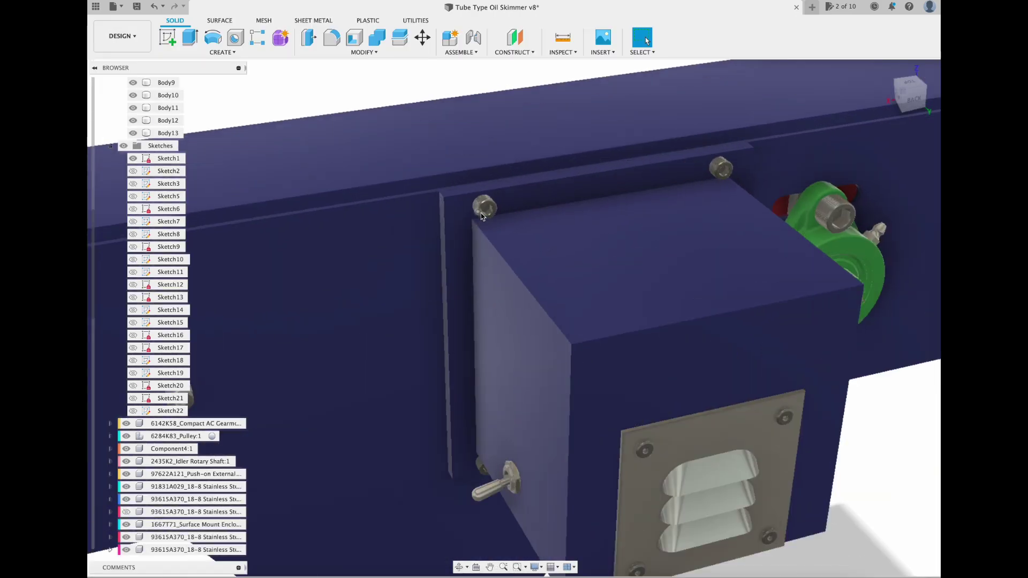
Step: Copy an enclosure mounting socket head screw about 13 in along X to the mounting plate's lower outer corner
mouse_move(488, 208)
middle_mouse_down("shift")
mouse_move(396, 214)
mouse_move(370, 155)
middle_mouse_up("shift")
left_click(606, 422)
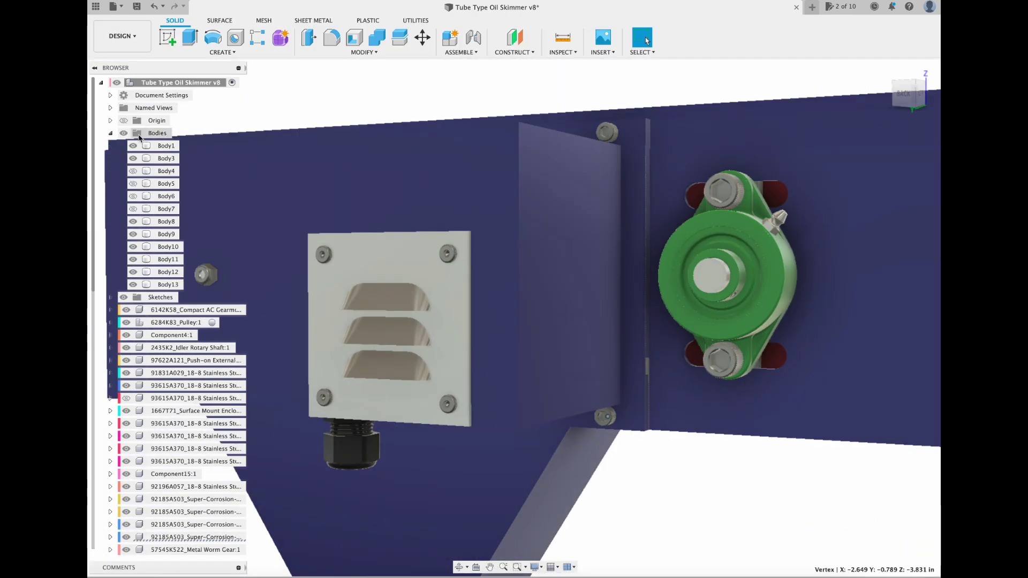
left_click(196, 386)
key("m")
left_click(864, 303)
left_click(903, 94)
scroll(665, 260, "down", 5)
left_click_drag(634, 330, 334, 330)
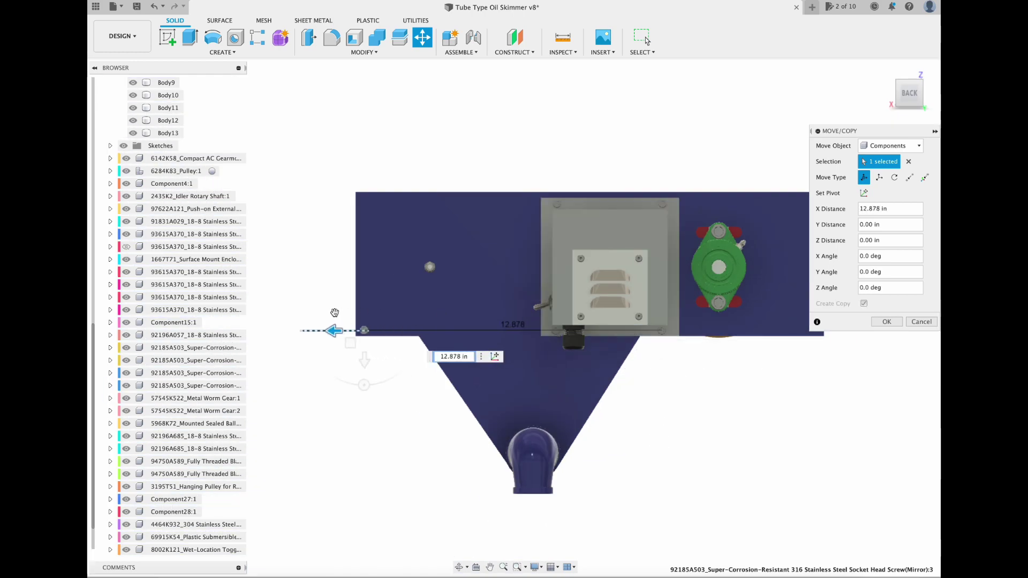
scroll(338, 314, "up", 5)
left_click_drag(371, 371, 363, 372)
left_click(886, 94)
left_click(887, 322)
mouse_move(749, 311)
middle_mouse_down("shift")
mouse_move(632, 326)
mouse_move(749, 302)
middle_mouse_up("shift")
left_click(723, 359)
scroll(179, 466, "down", 2)
left_click(196, 550)
left_click(907, 93)
key("Escape")
left_click(887, 70)
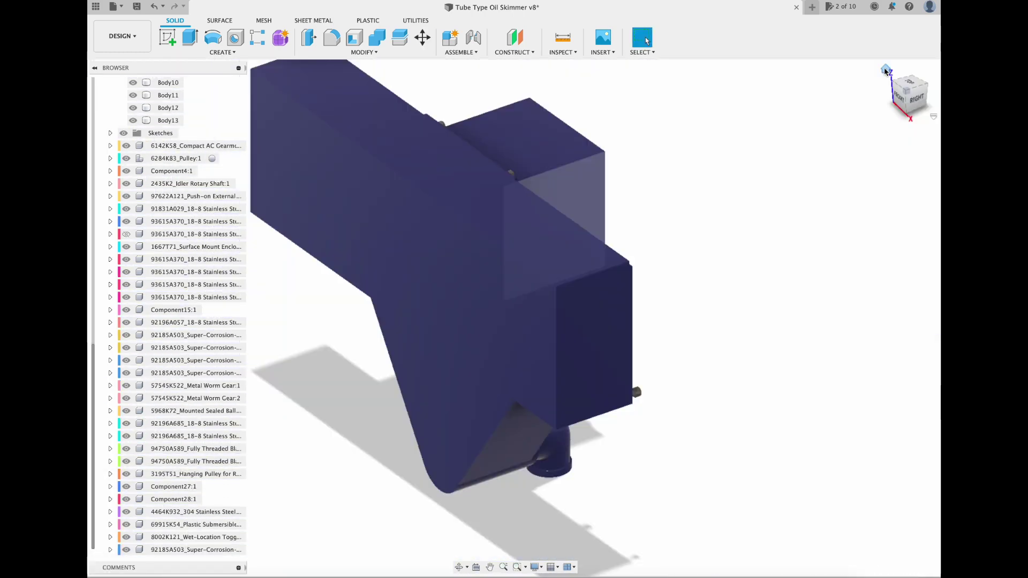
Step: Move the copied corner screw so that its head seats against the back of the cover
left_click(910, 89)
scroll(332, 551, "up", 2)
left_click(196, 550)
key("m")
left_click(885, 353)
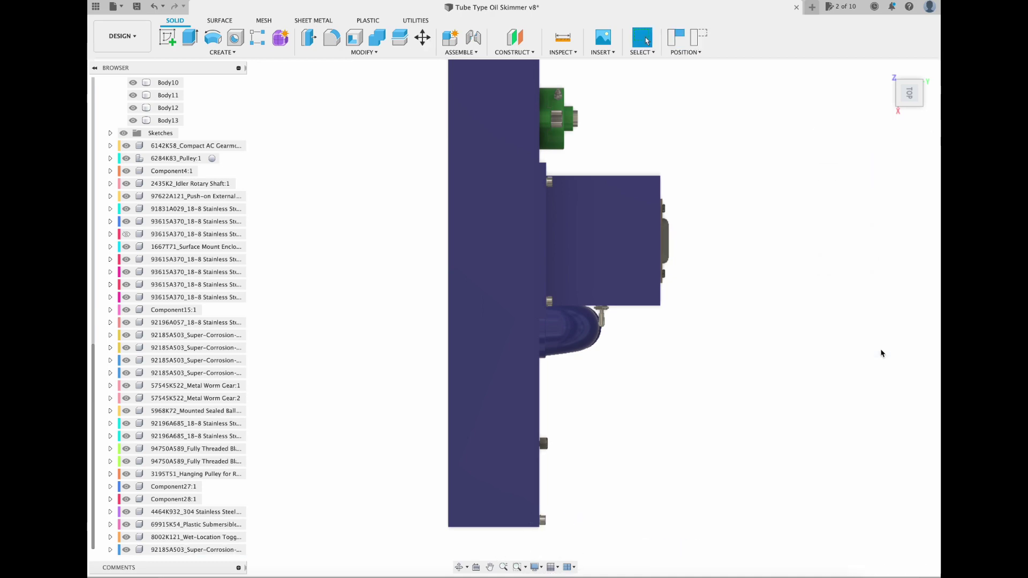
left_click(886, 69)
Step: Copy the lower corner socket head screw straight up to the upper corner at the same end of the cover
middle_click_drag(878, 75, 904, 38, "shift")
left_click(196, 549)
key("m")
left_click(920, 96)
left_click(876, 319)
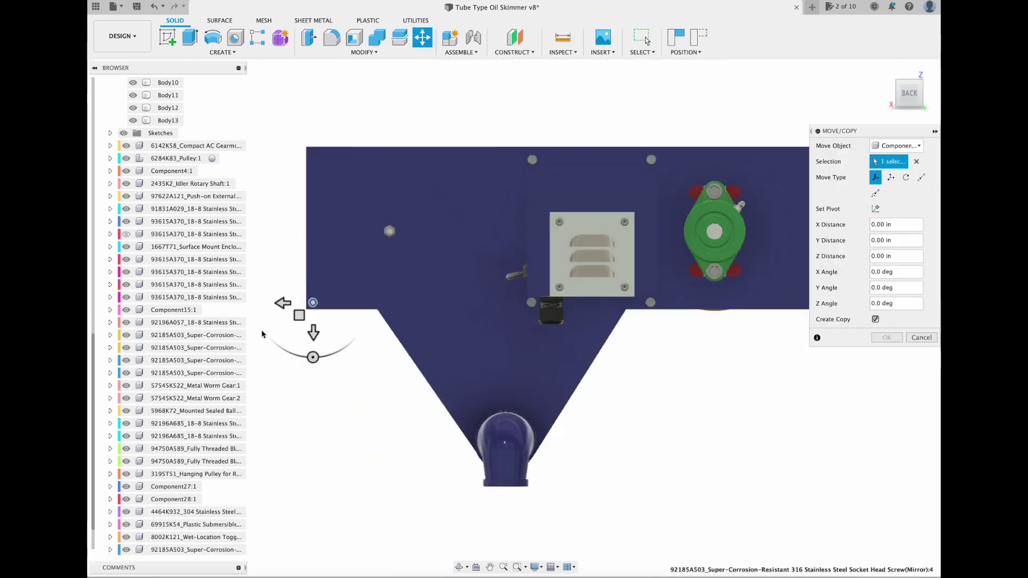
scroll(324, 161, "up", 5)
left_click_drag(313, 333, 264, 198)
left_click(887, 337)
left_click(885, 70)
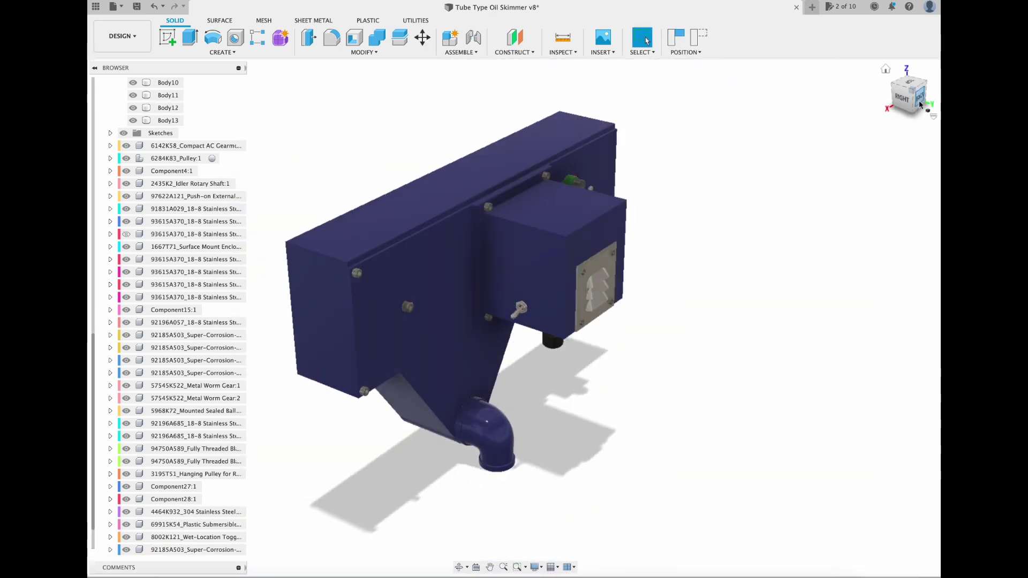
Step: Copy the two corner screws together -19.709 in along X to the opposite end of the cover
left_click(908, 92)
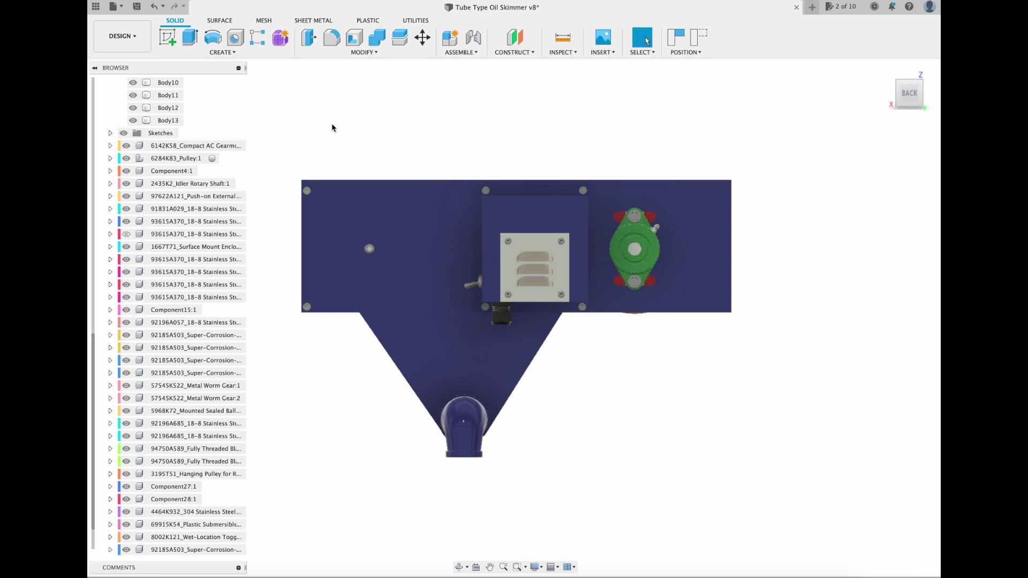
scroll(290, 200, "up", 5)
scroll(194, 550, "down", 1)
left_click(194, 550)
left_click(194, 537, "shift")
key("m")
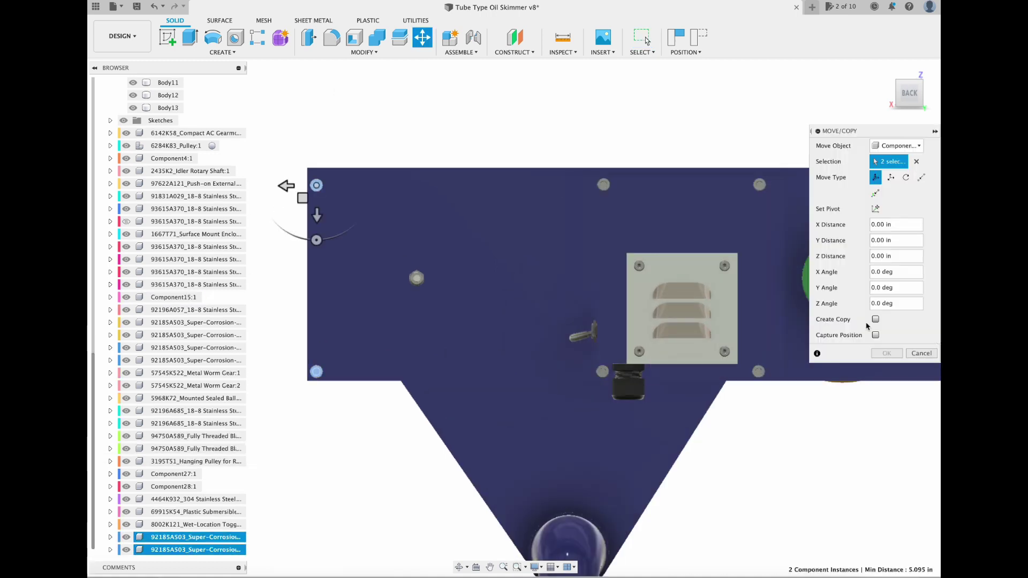
left_click(875, 319)
left_click_drag(856, 130, 486, 73)
scroll(803, 397, "up", 1)
left_click_drag(251, 171, 896, 172)
middle_click_drag(549, 445, 305, 457)
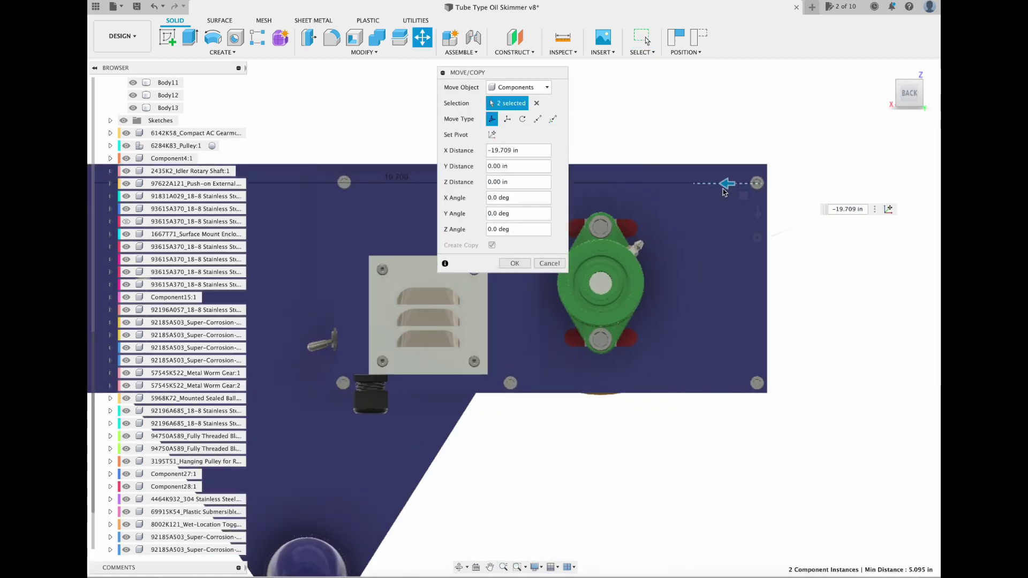
key("Return")
Step: Insert the Safety Sticker.png image as a decal on the front face of the gear cover
left_click(910, 100)
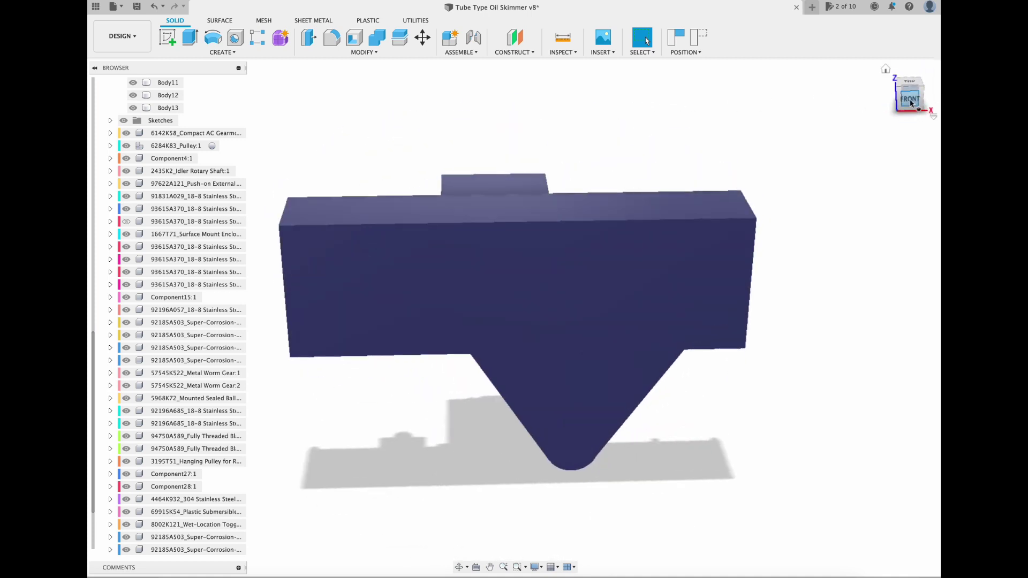
left_click_drag(910, 103, 890, 100)
left_click(886, 69)
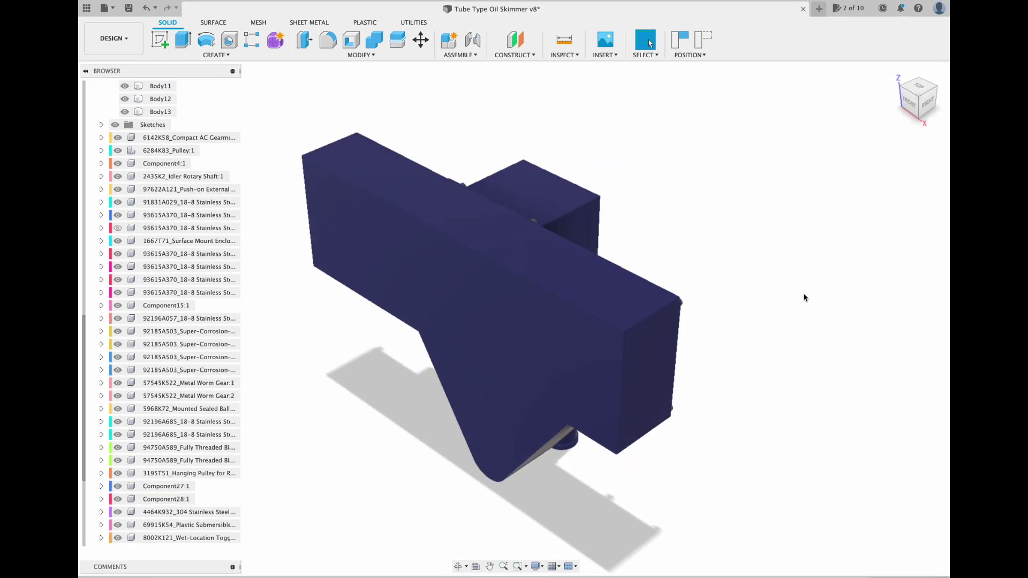
left_click(507, 324)
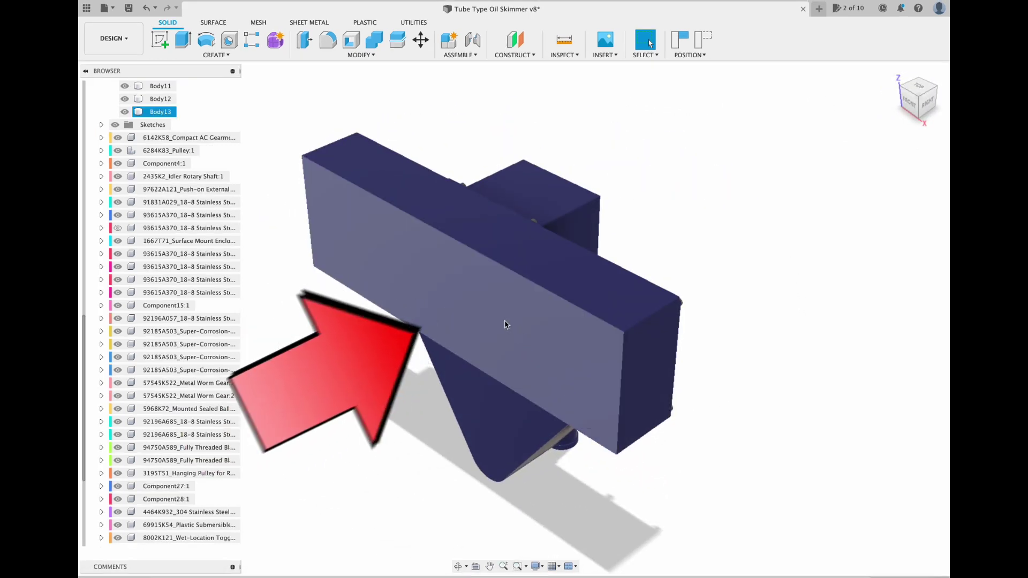
left_click(683, 233)
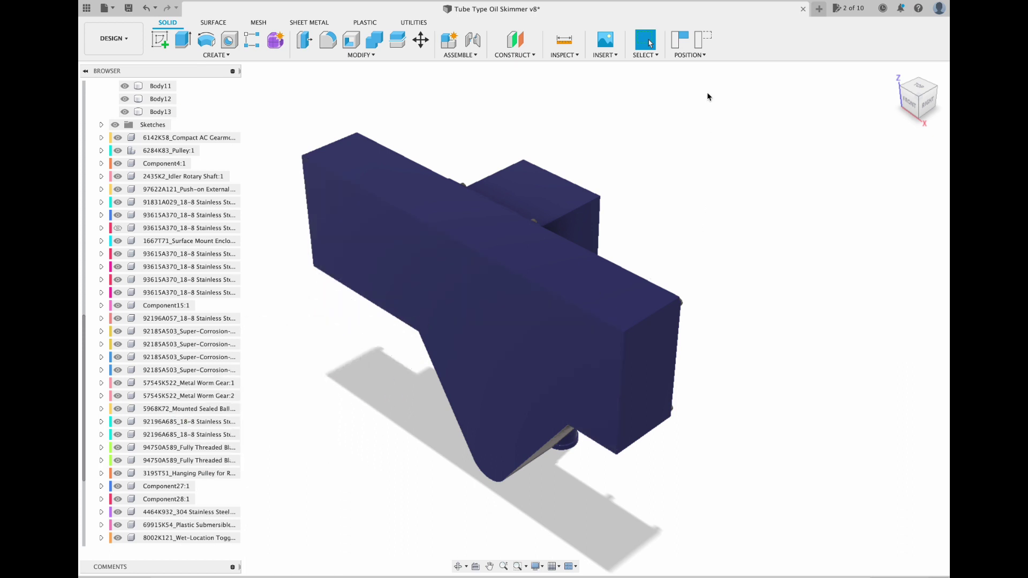
left_click(908, 109)
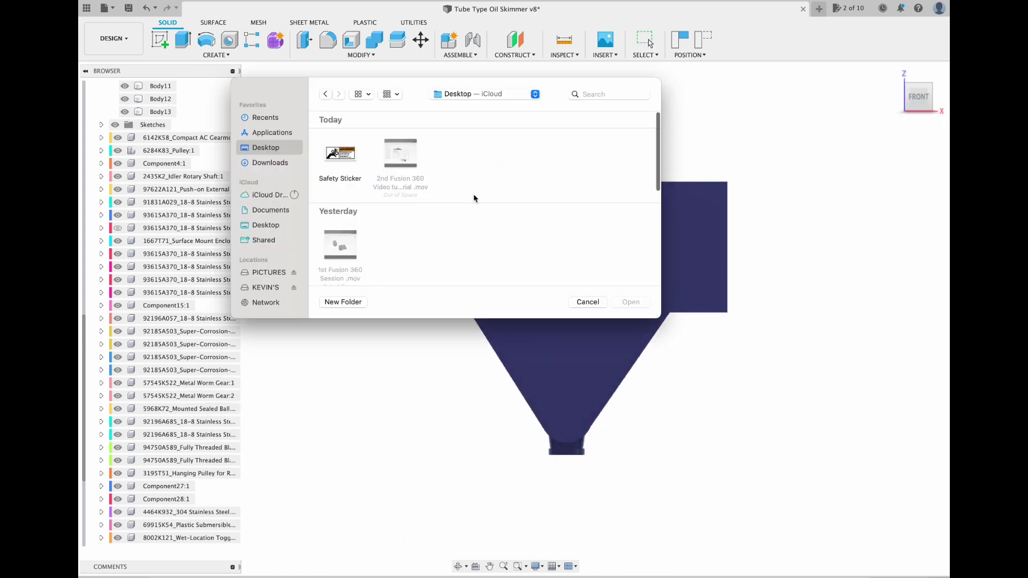
double_click(336, 155)
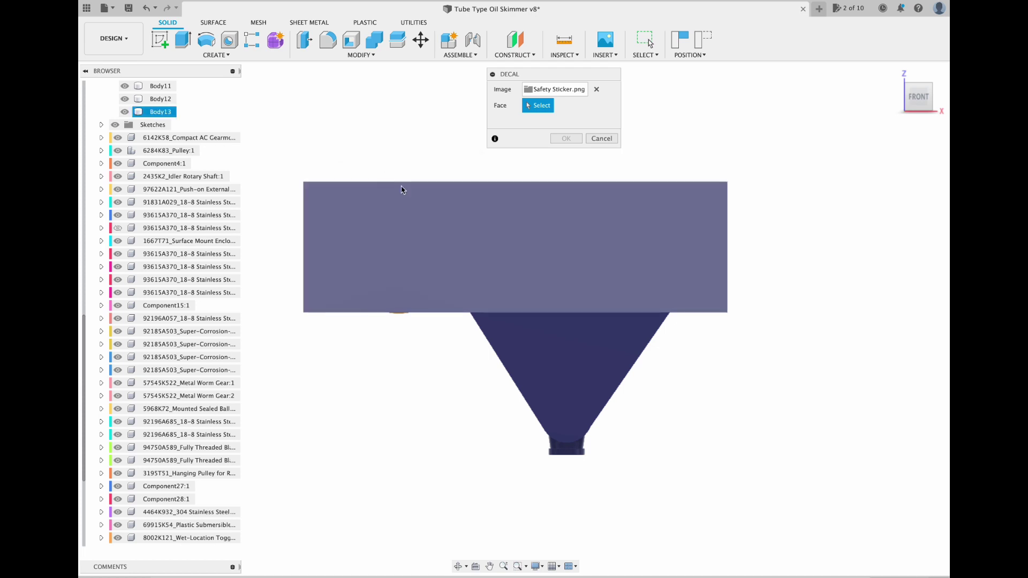
left_click(452, 237)
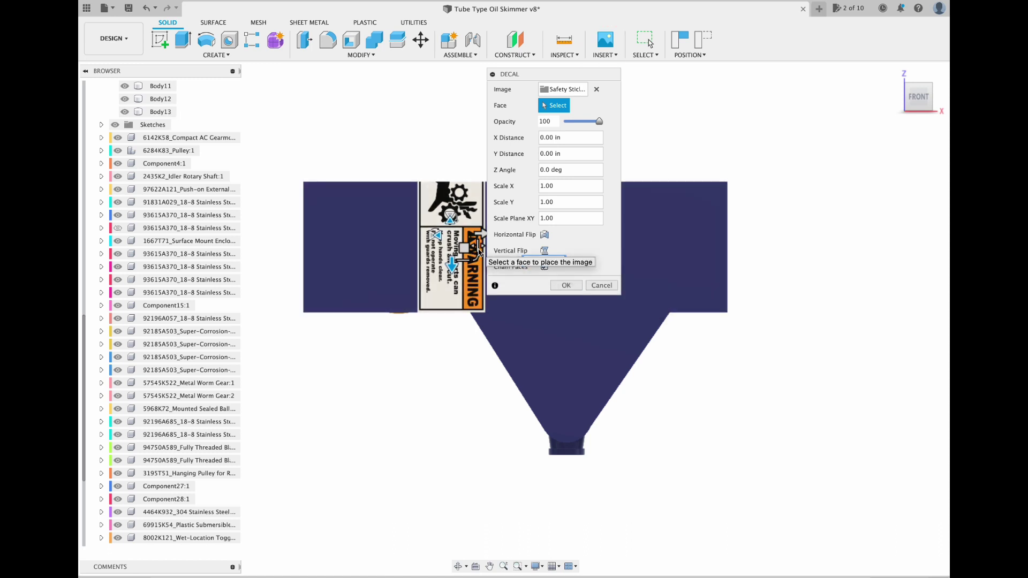
Step: Rotate the warning decal 90 degrees to read horizontally and place it near the face's center, at about 3.009 in X and -0.514 in Y
left_click_drag(536, 74, 772, 111)
left_click_drag(507, 234, 450, 182)
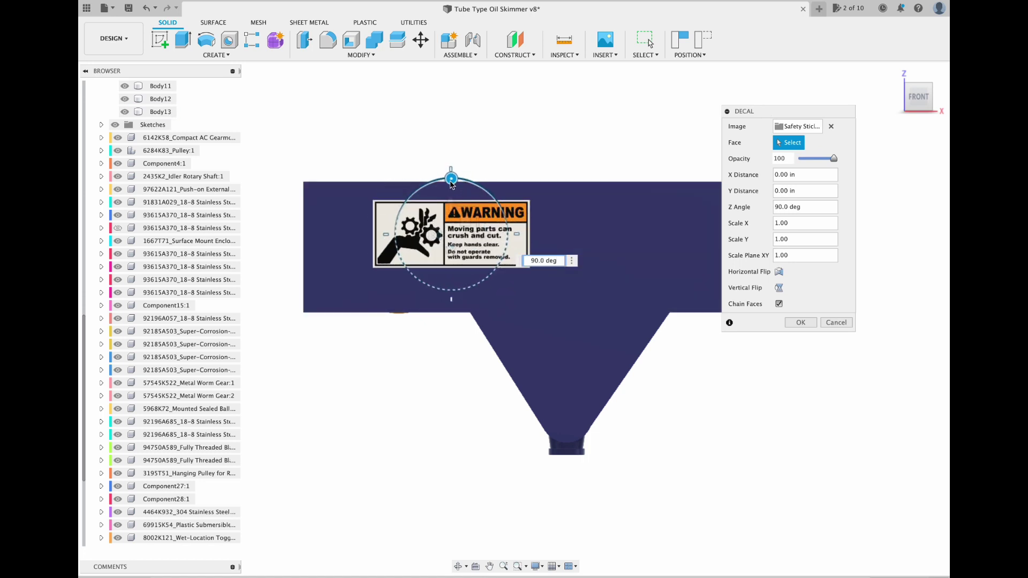
left_click_drag(465, 221, 559, 235)
left_click_drag(773, 112, 848, 156)
left_click_drag(559, 236, 529, 236)
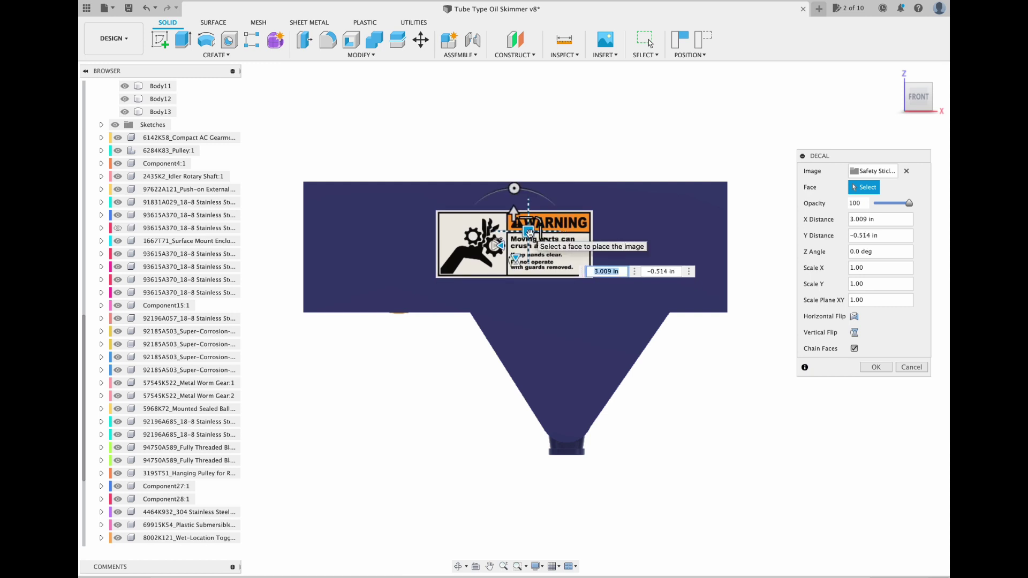
left_click(876, 367)
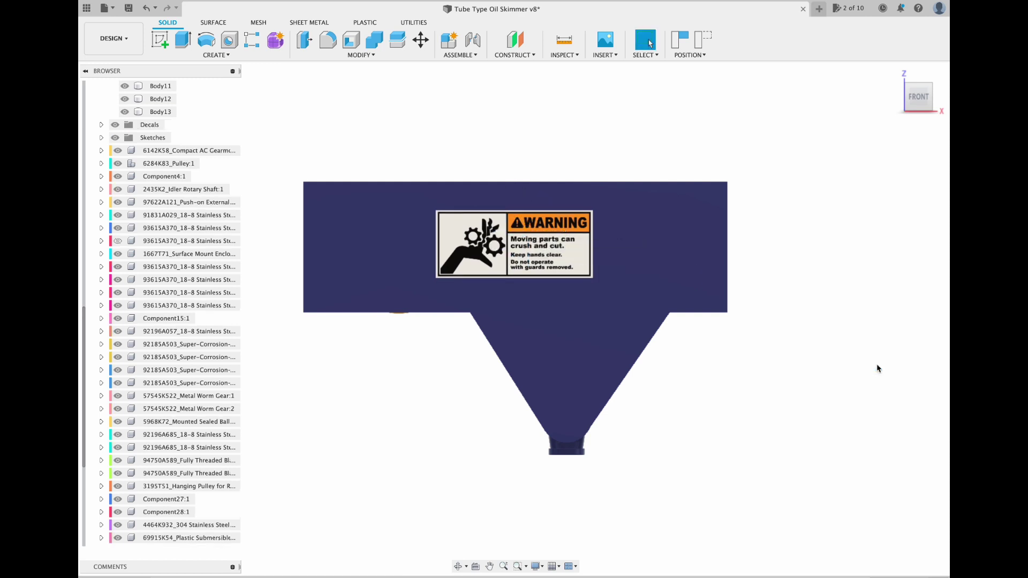
left_click(893, 74)
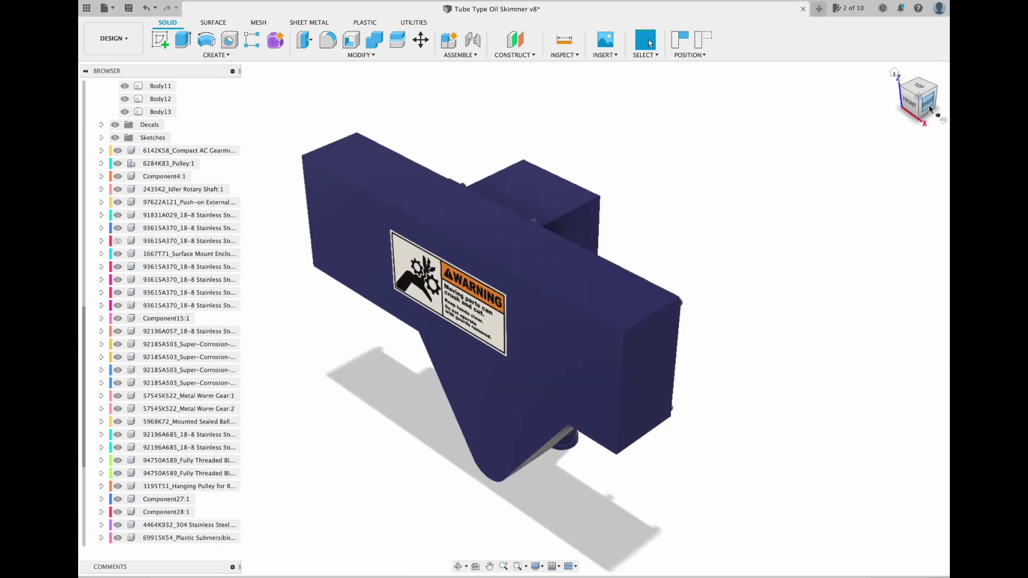
left_click_drag(930, 109, 782, 101)
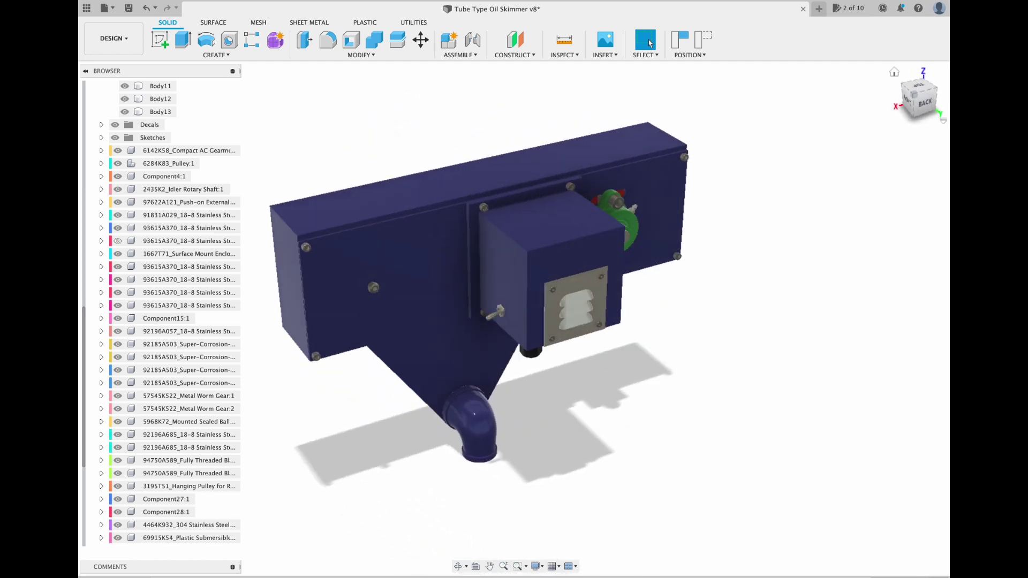
left_click(926, 107)
left_click(928, 103)
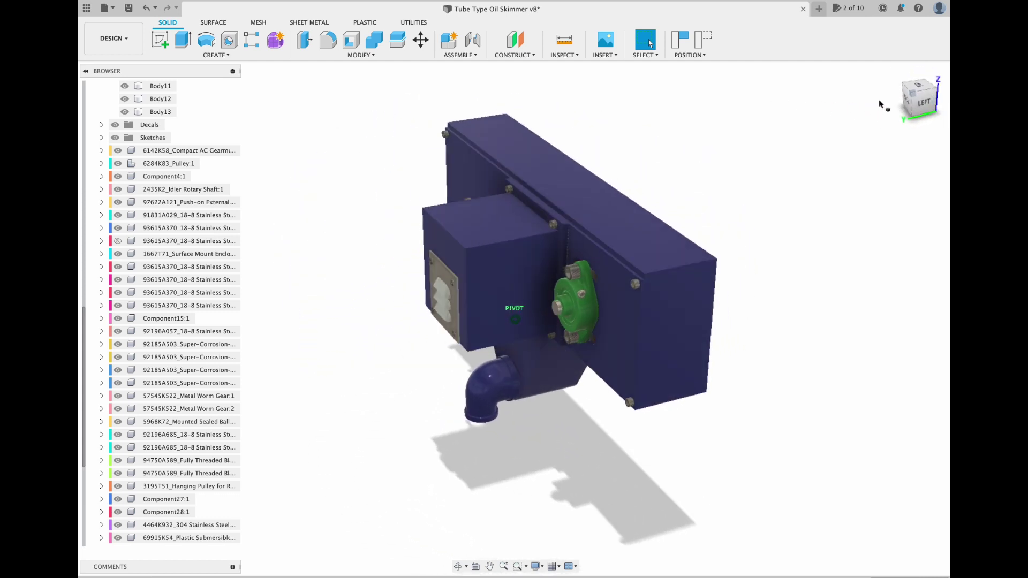
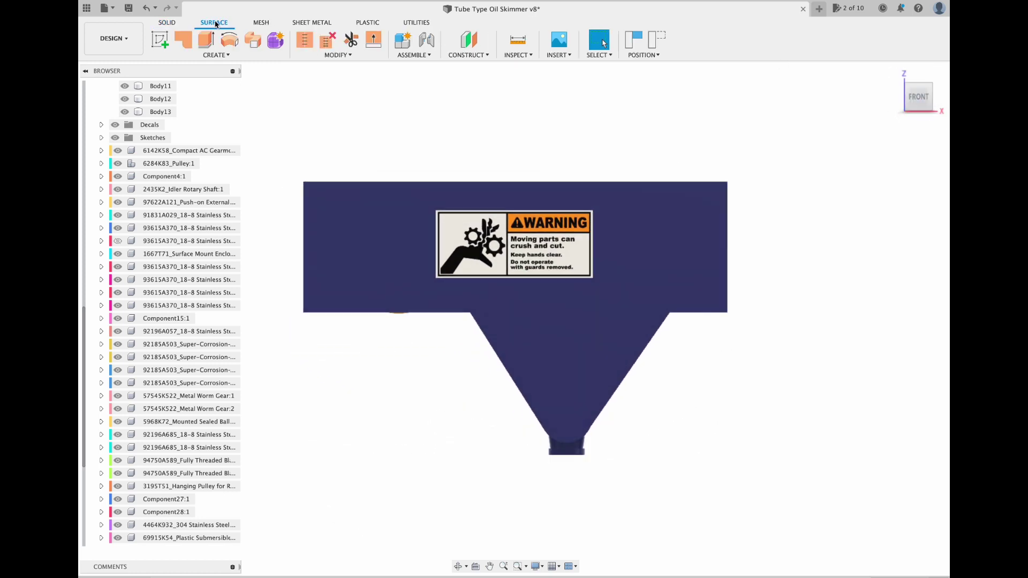
Step: Sketch a text box on the cover's front face above the warning decal, containing "Oil Skimmer"
left_click(214, 56)
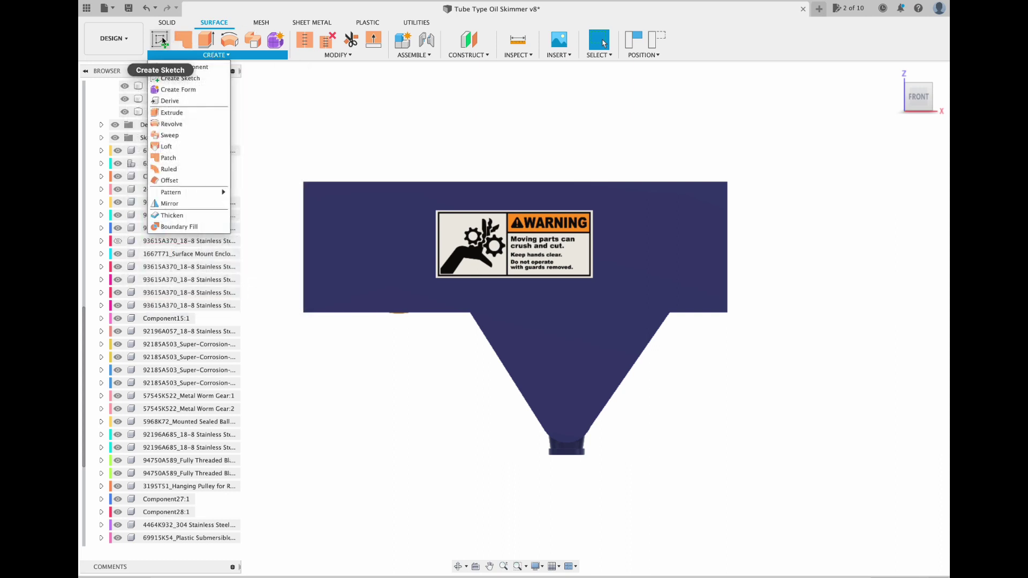
left_click(161, 40)
left_click(401, 196)
left_click(444, 316)
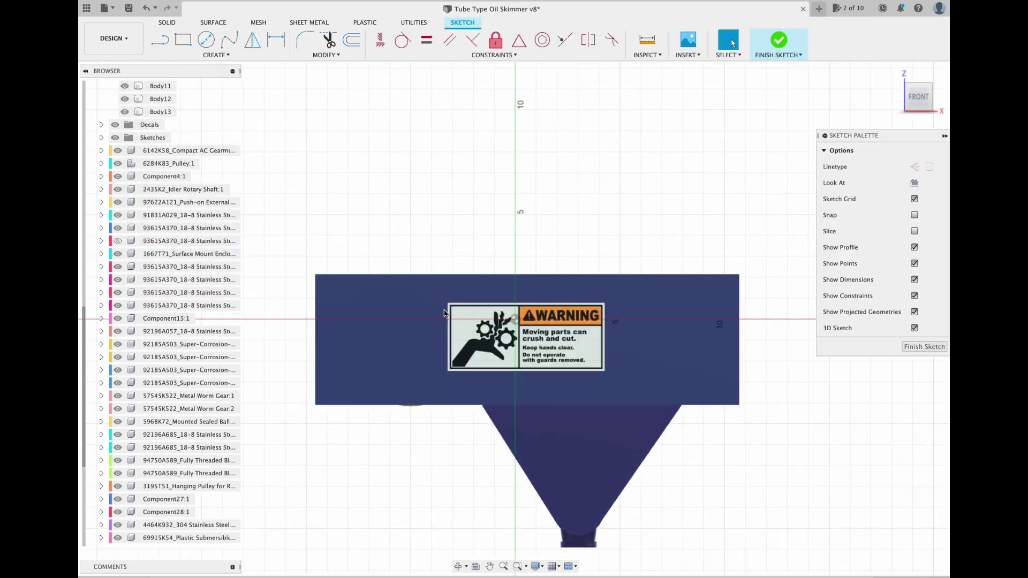
left_click(216, 55)
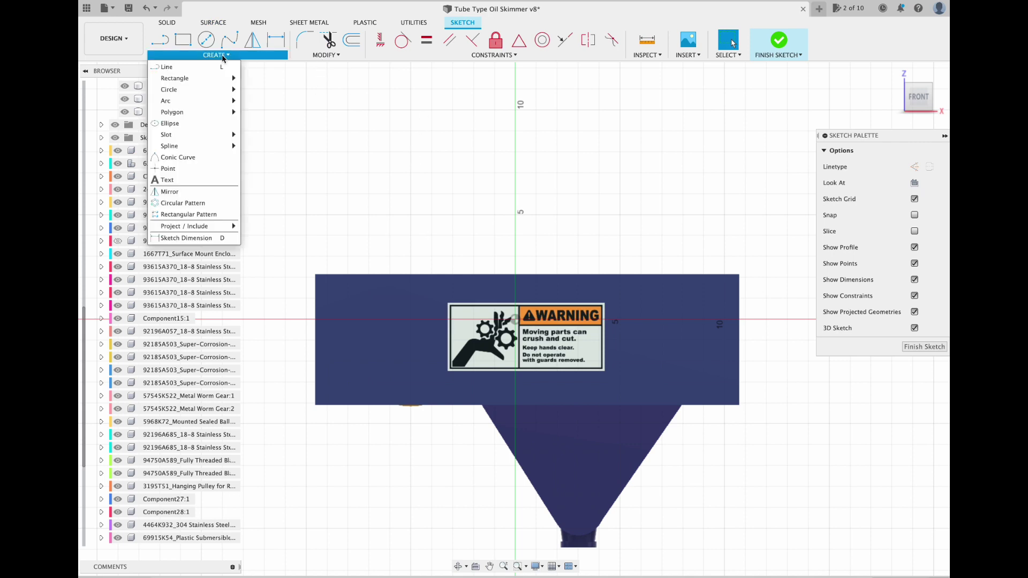
left_click(167, 180)
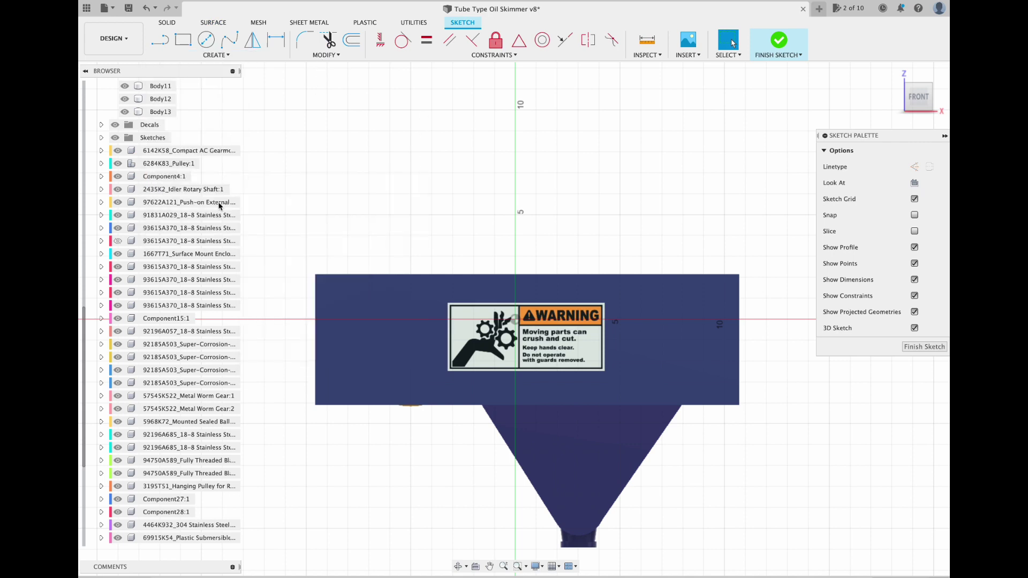
left_click(447, 278)
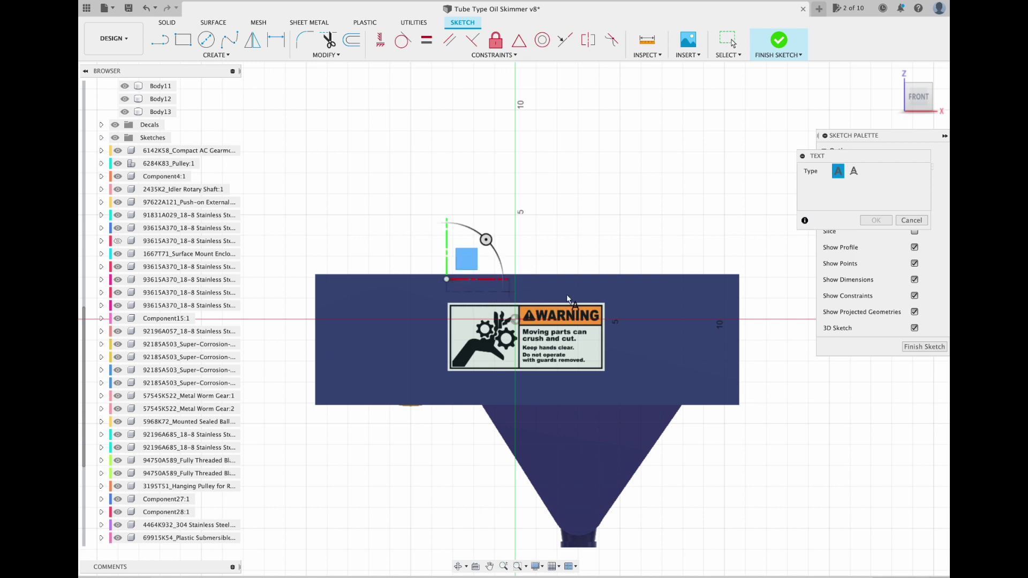
left_click(605, 299)
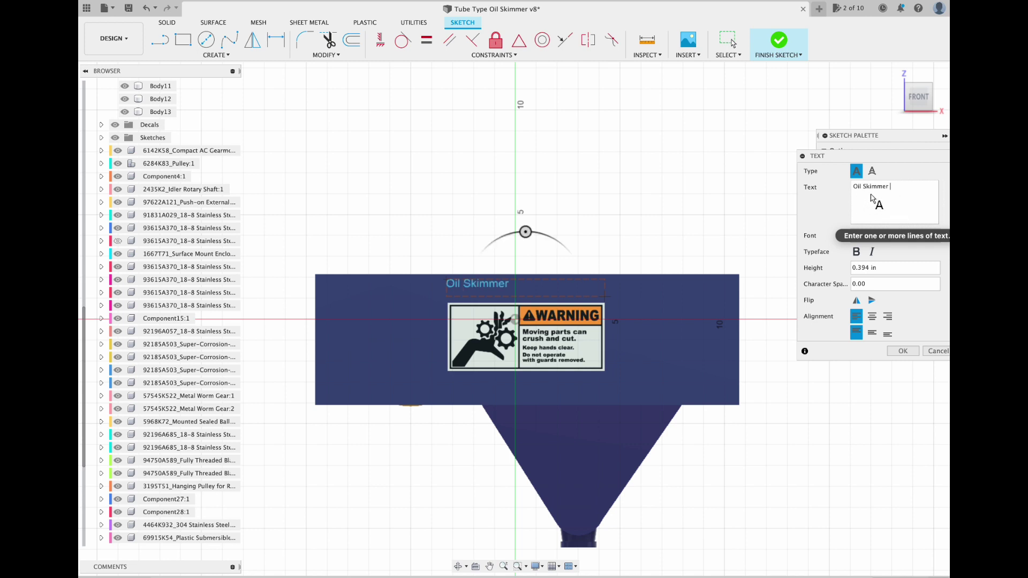
Step: Format the Oil Skimmer text as bold Arial Black with horizontal center and vertical middle alignment, and finish the sketch
left_click(857, 253)
left_click(935, 240)
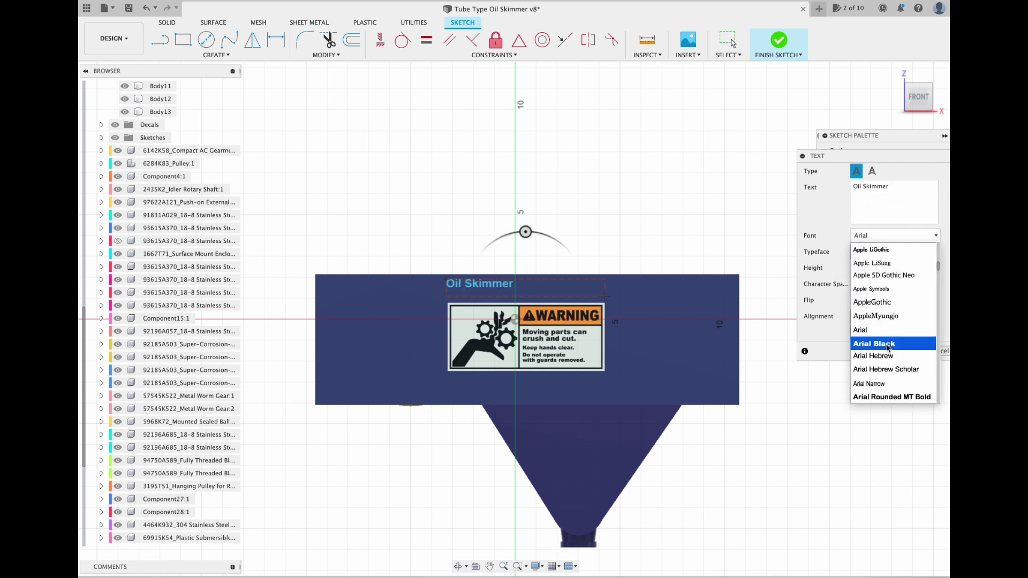
left_click(889, 345)
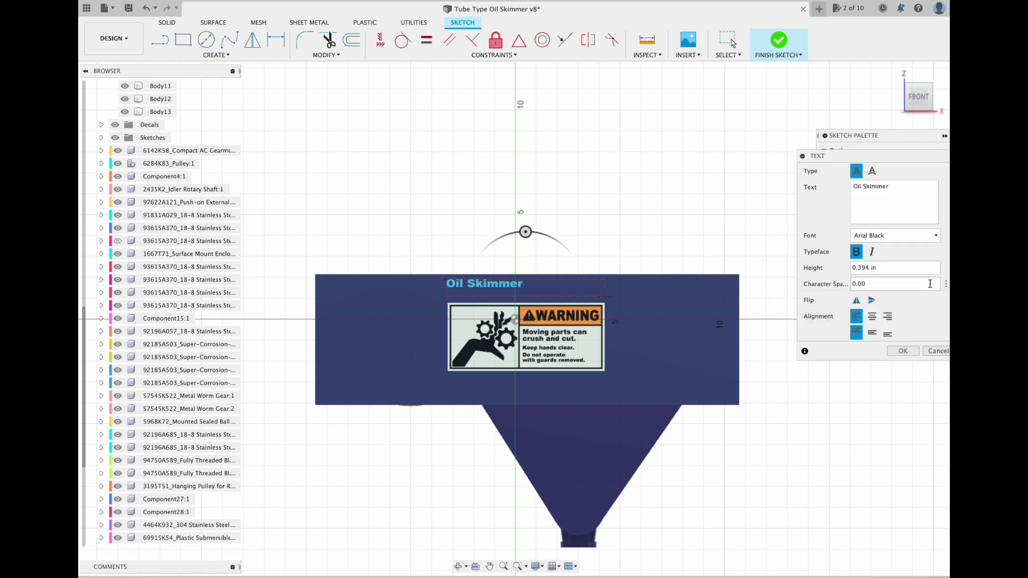
left_click(871, 316)
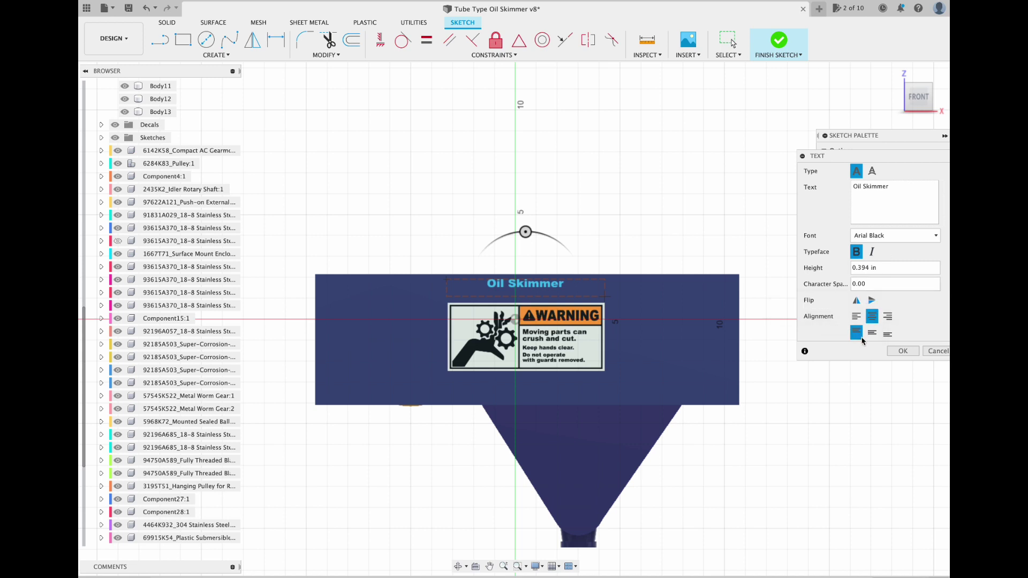
left_click(871, 334)
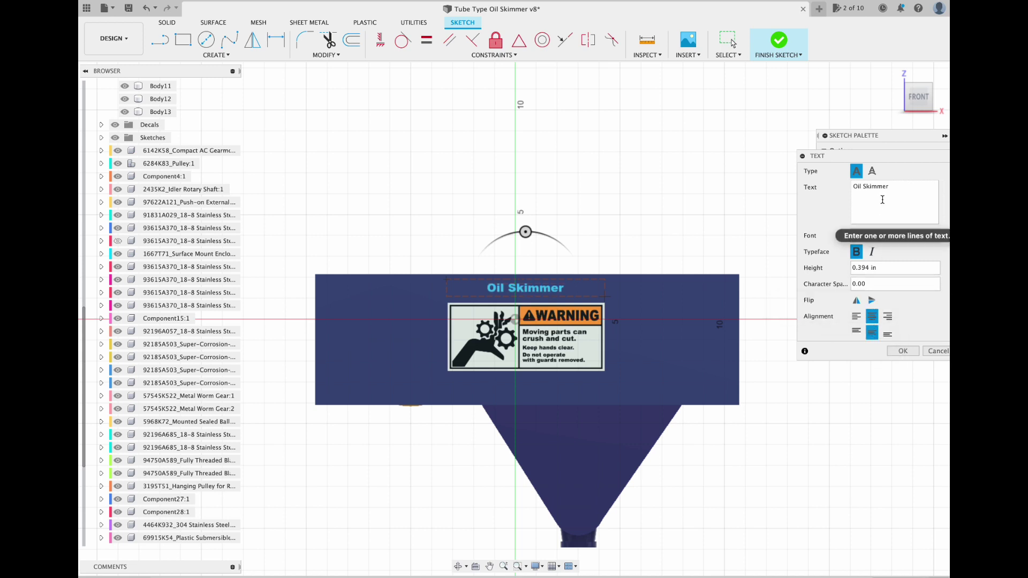
left_click(901, 351)
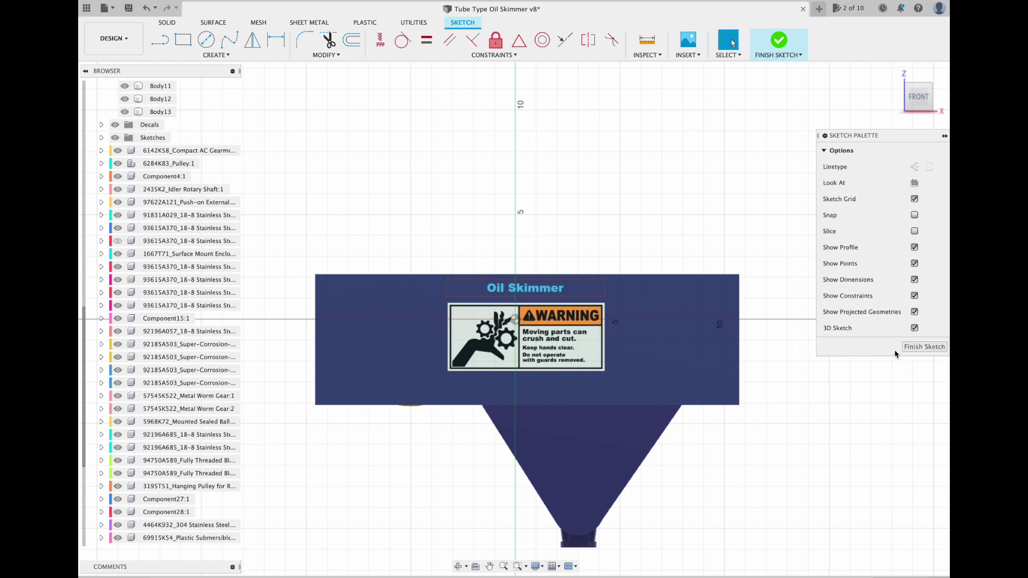
left_click(920, 348)
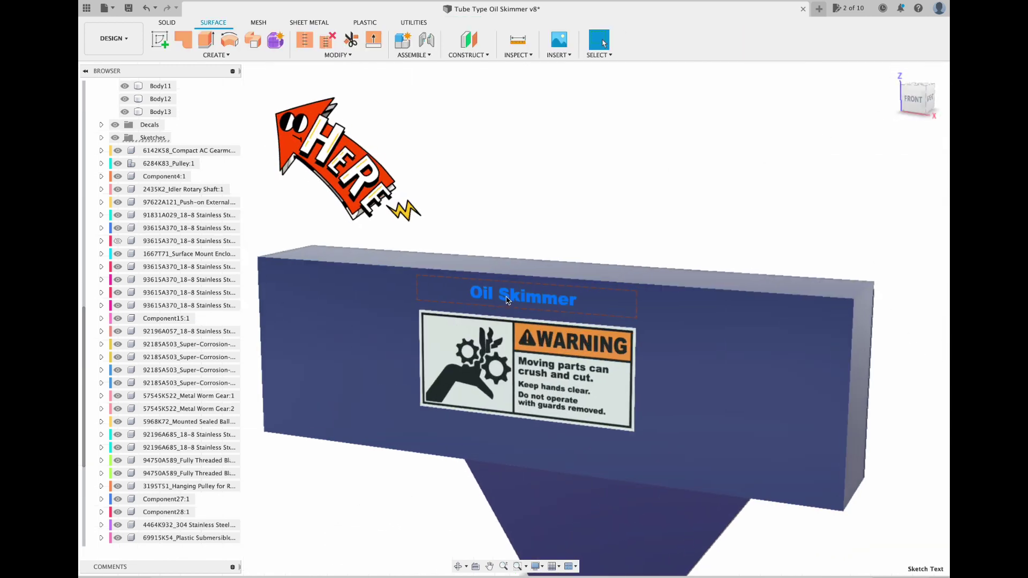
Step: Extrude the Oil Skimmer sketch text 0.125 in outward from the cover's front face as new bodies
left_click(167, 22)
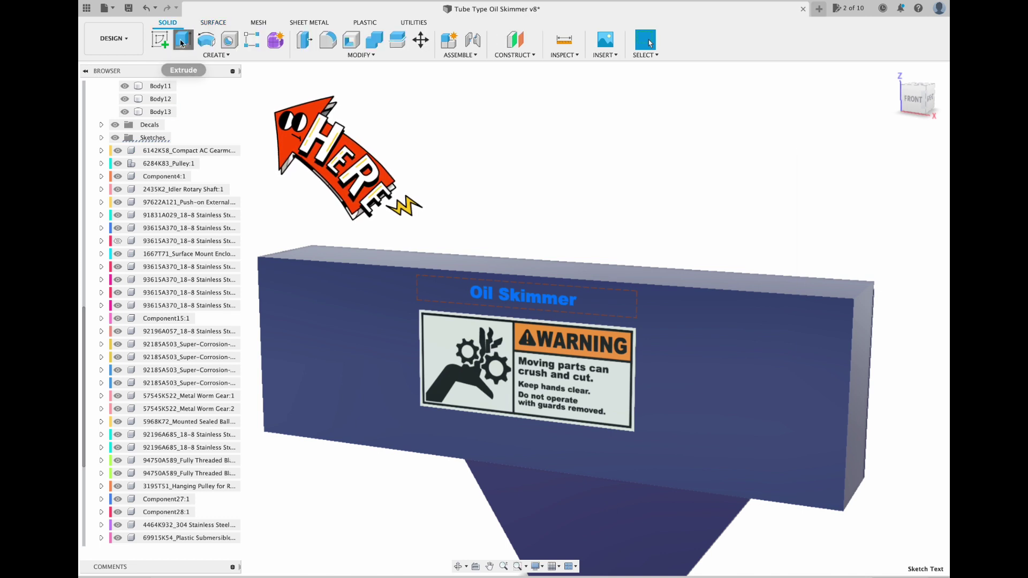
left_click(182, 43)
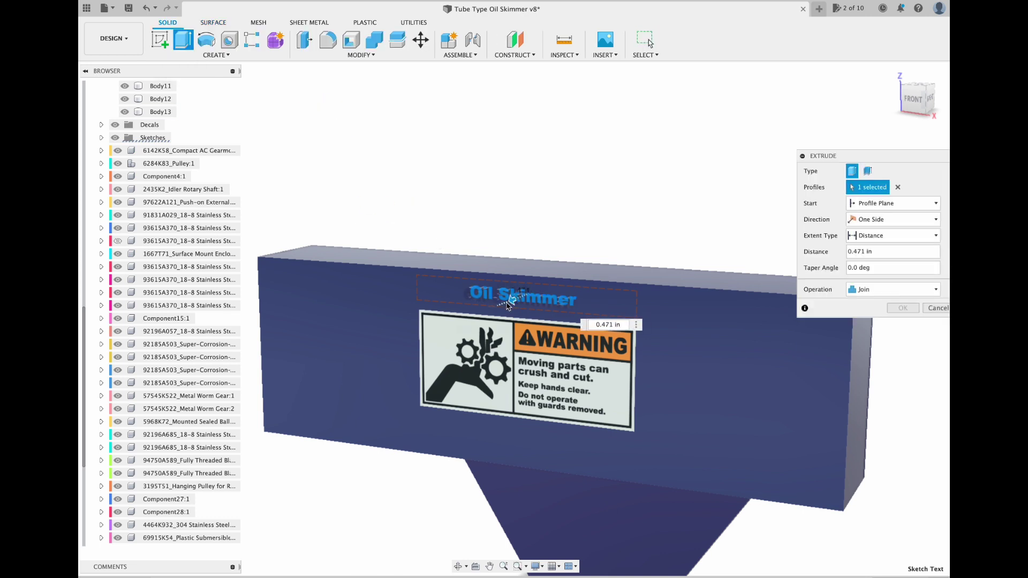
left_click_drag(496, 313, 484, 320)
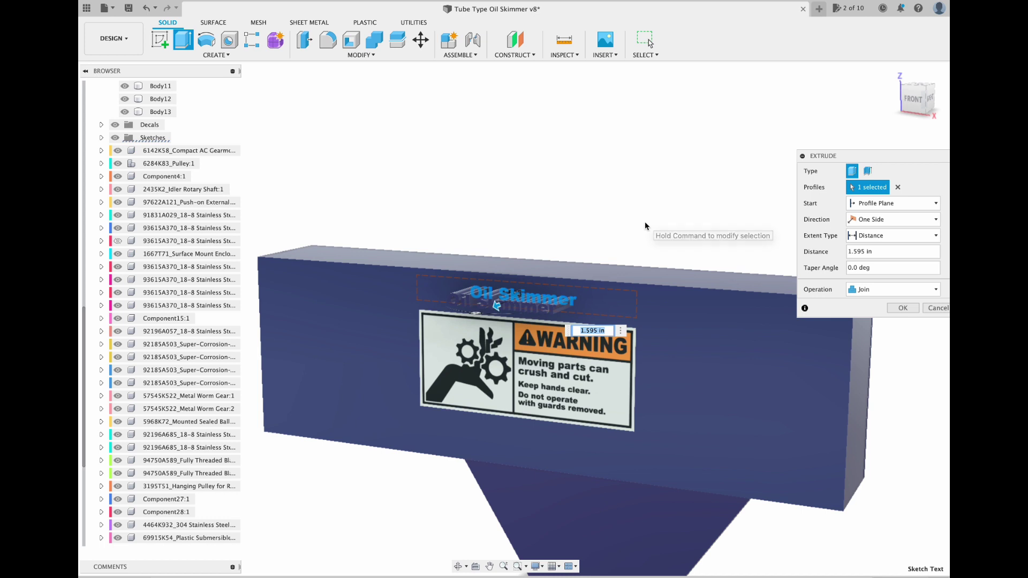
left_click(919, 302)
left_click(870, 338)
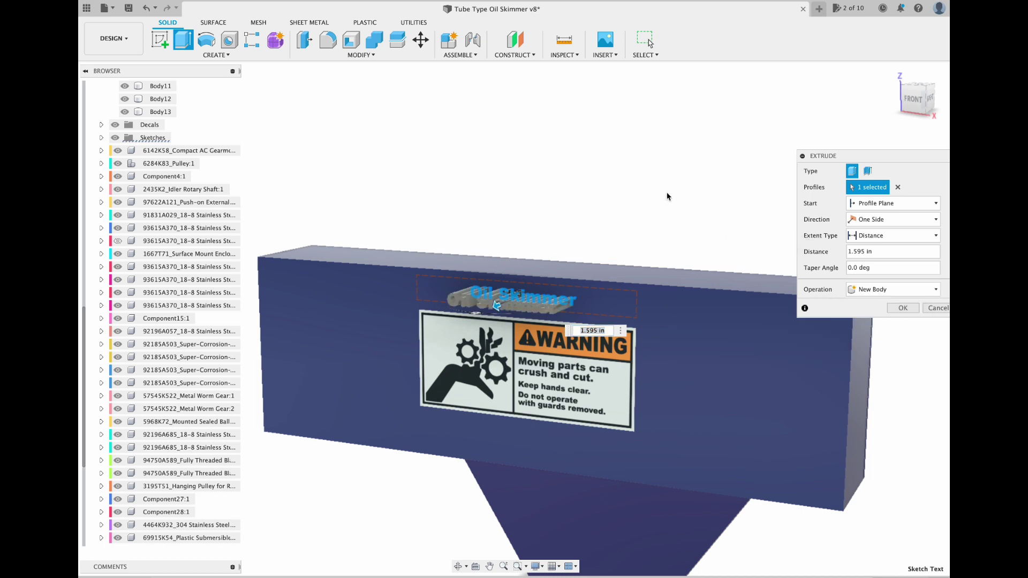
left_click(865, 255)
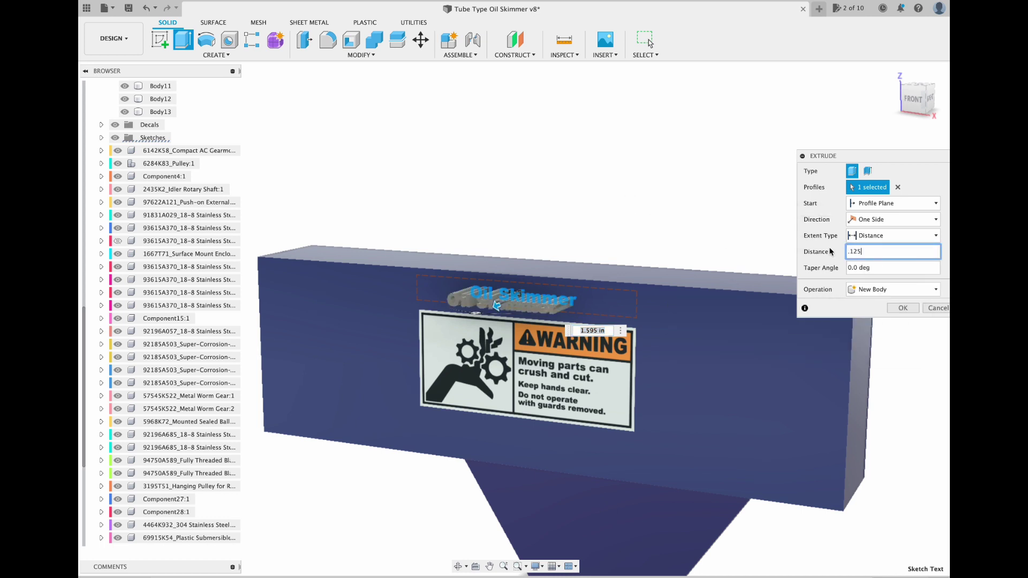
key("Return")
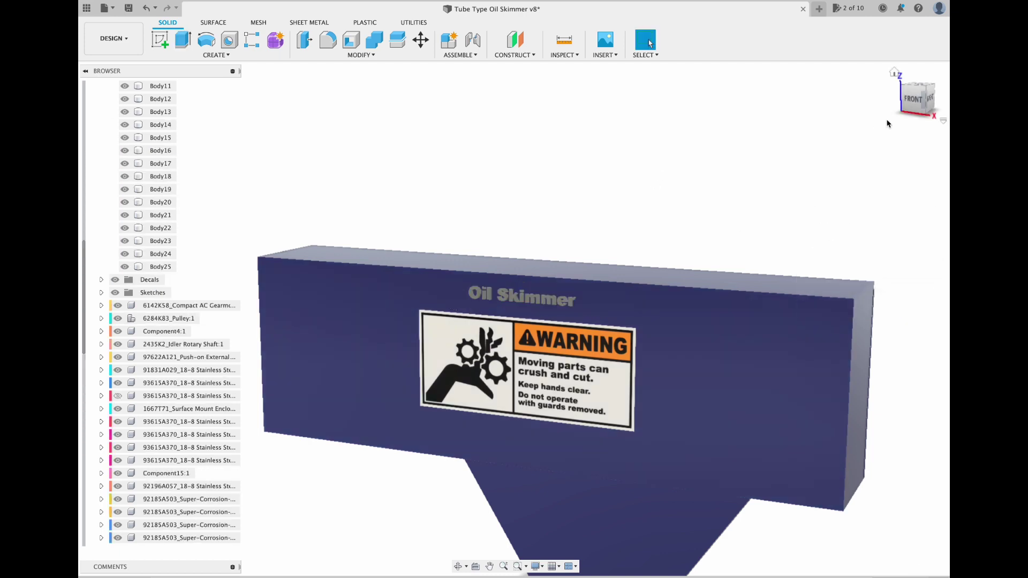
Step: Apply the design's yellow appearance to all the raised Oil Skimmer letter bodies in the Render workspace, and return to the Design workspace
mouse_move(912, 104)
left_mouse_down()
mouse_move(872, 114)
mouse_move(916, 111)
left_mouse_up()
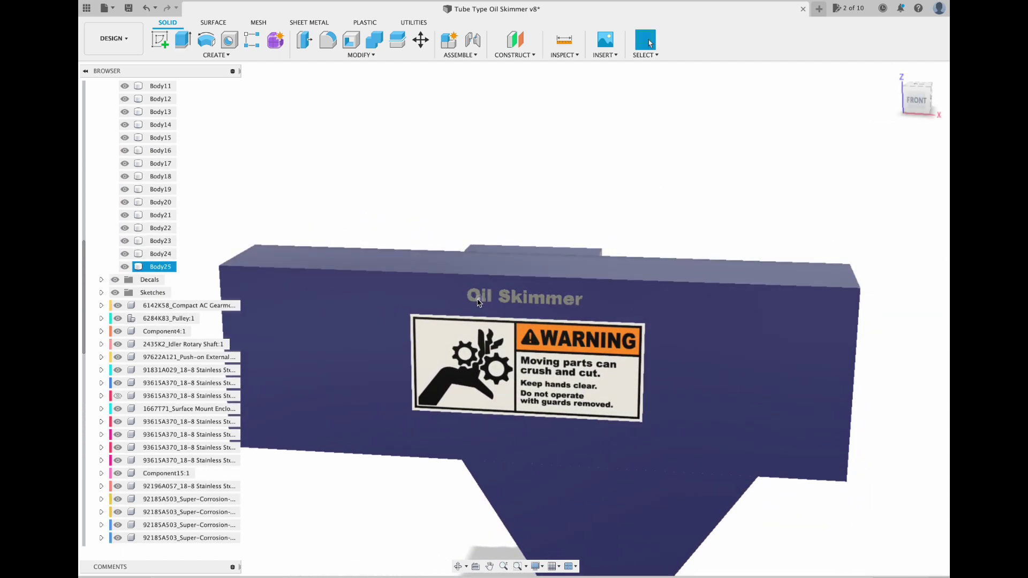
scroll(506, 304, "up", 6)
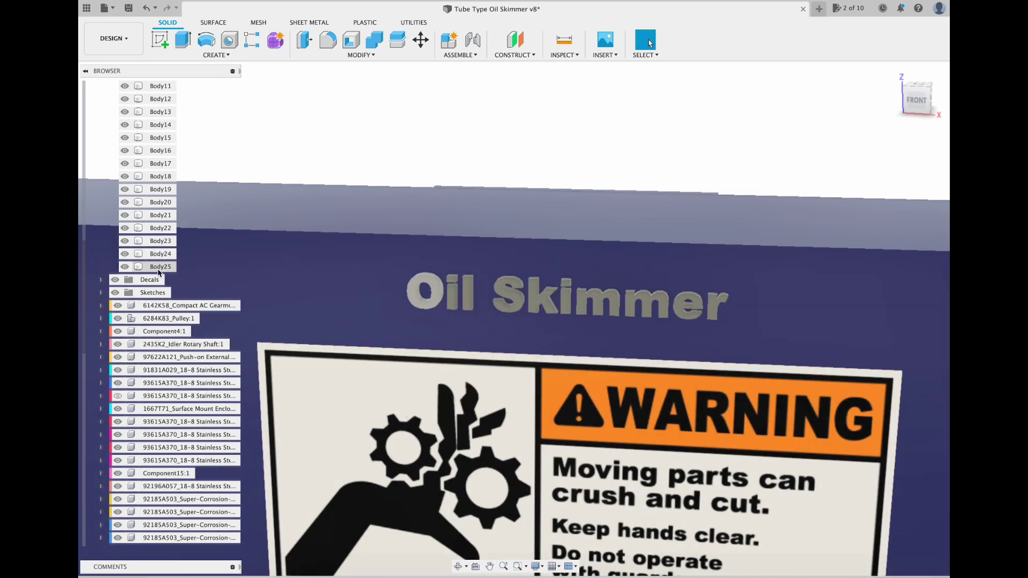
left_click(159, 268)
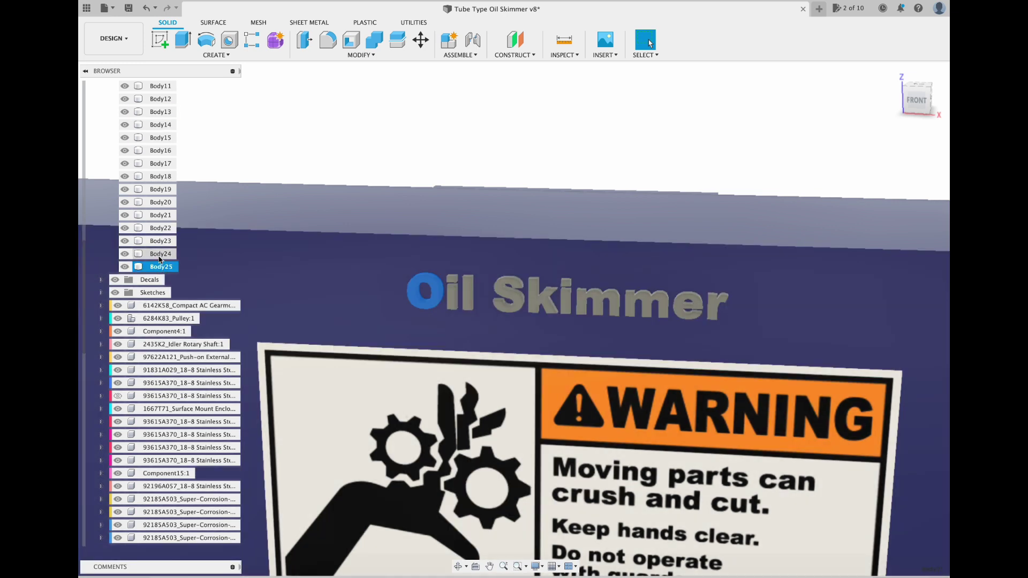
left_click(163, 229, "shift")
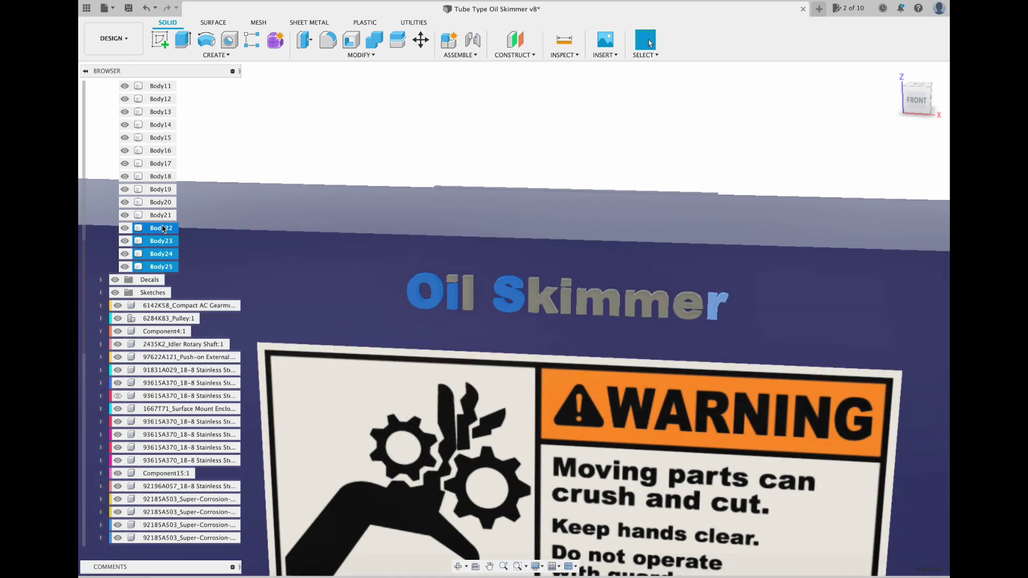
left_click(154, 190, "shift")
left_click(153, 178, "shift")
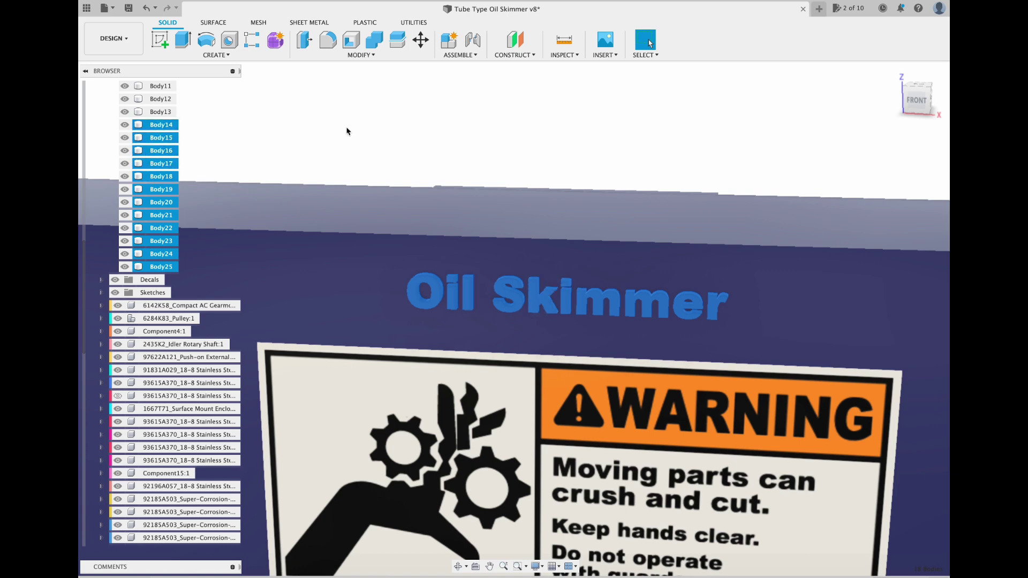
left_click(107, 39)
left_click(102, 101)
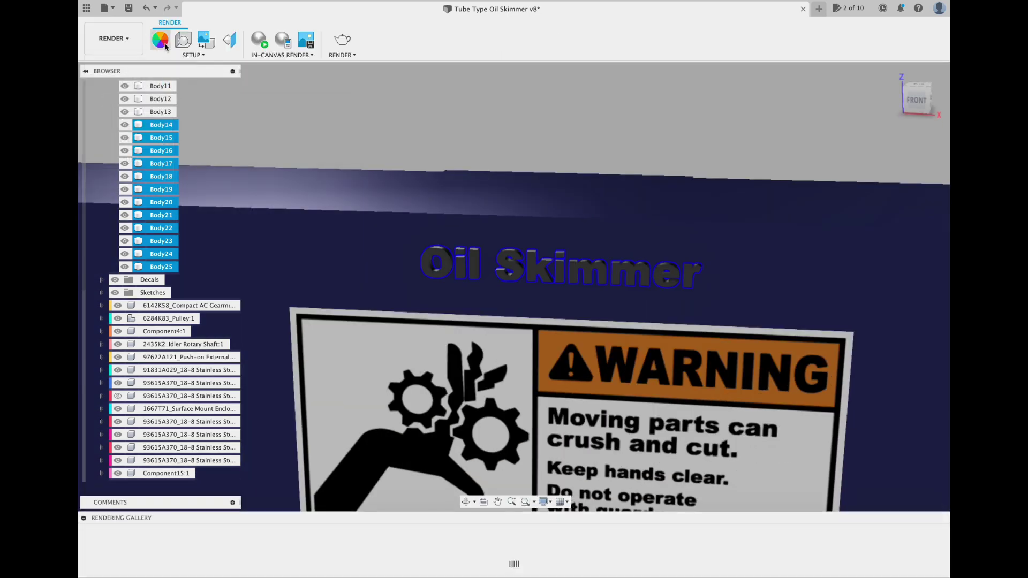
left_click(164, 45)
left_click_drag(841, 242, 691, 272)
left_click(110, 38)
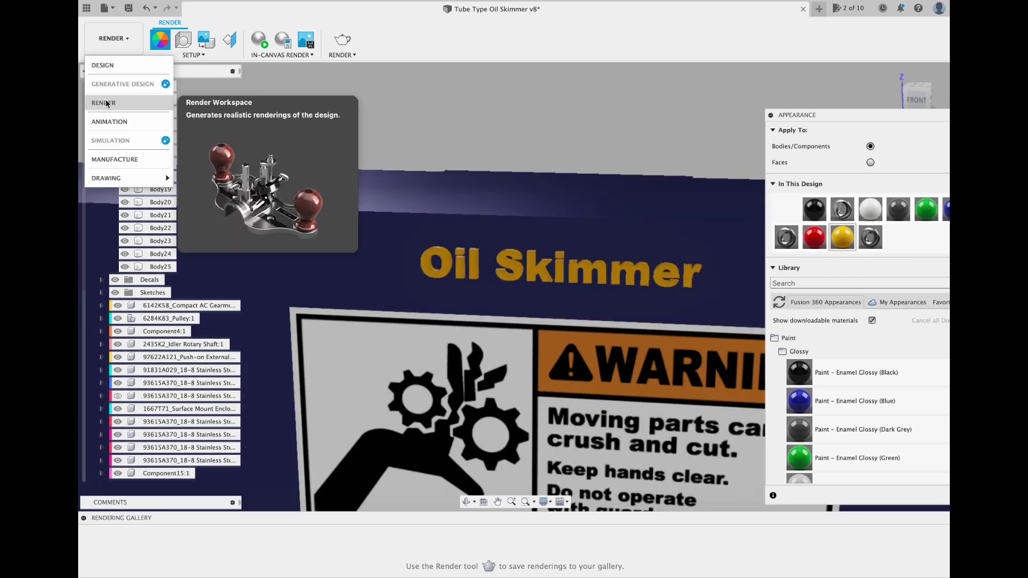
left_click(105, 67)
Step: Examine the gear cover with its raised lettering and warning decal from several angles and distances
left_click(895, 73)
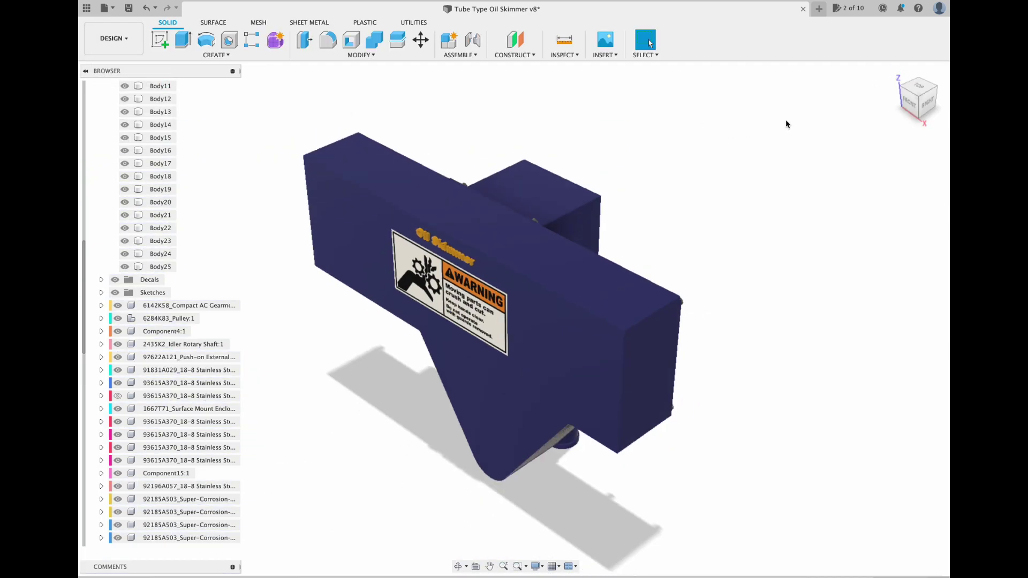
left_click(917, 98)
left_click_drag(917, 99, 860, 124)
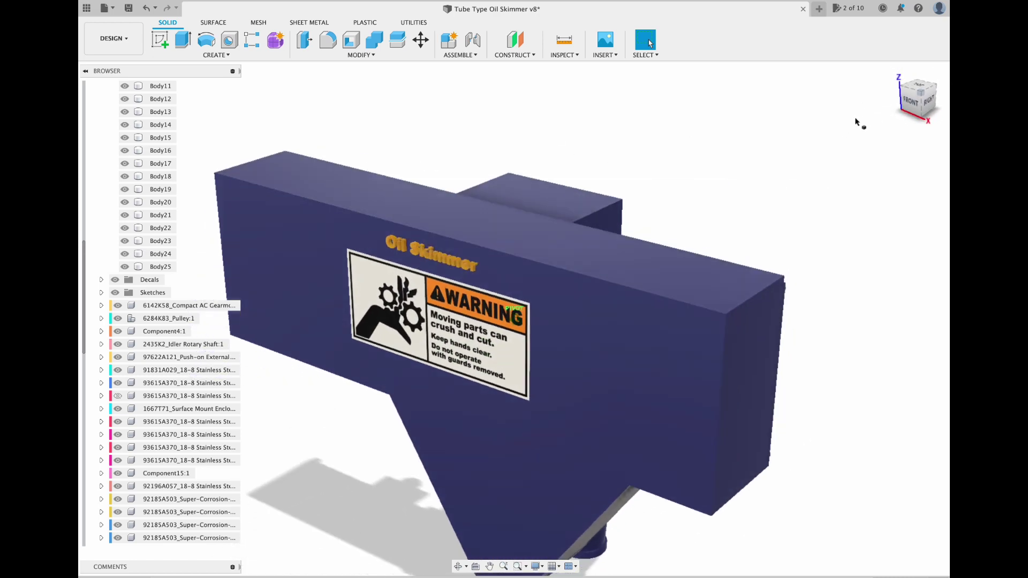
scroll(785, 140, "up", 5)
scroll(784, 139, "down", 2)
scroll(785, 139, "up", 4)
scroll(784, 139, "down", 5)
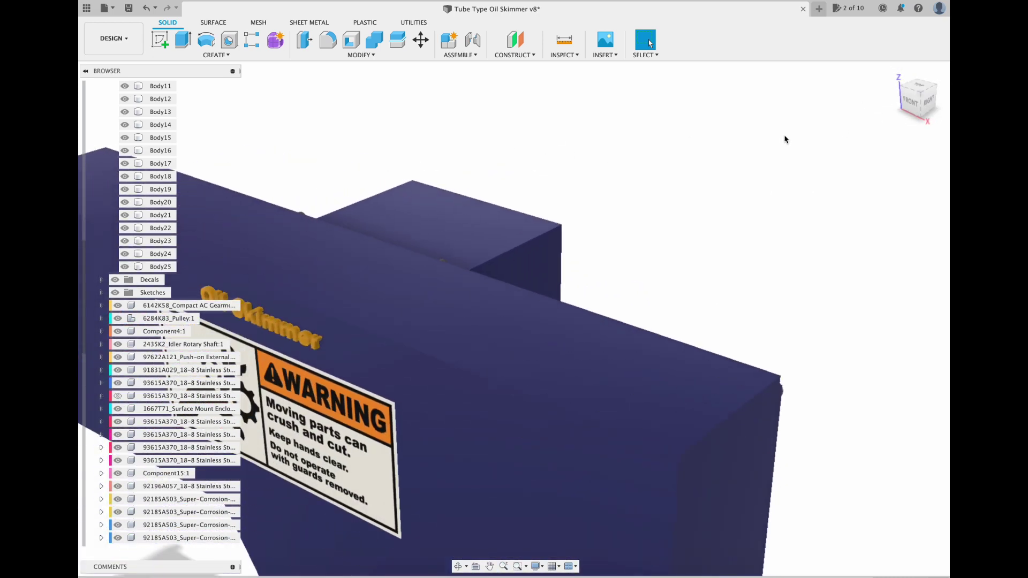
left_click_drag(919, 100, 973, 86)
left_click(901, 81)
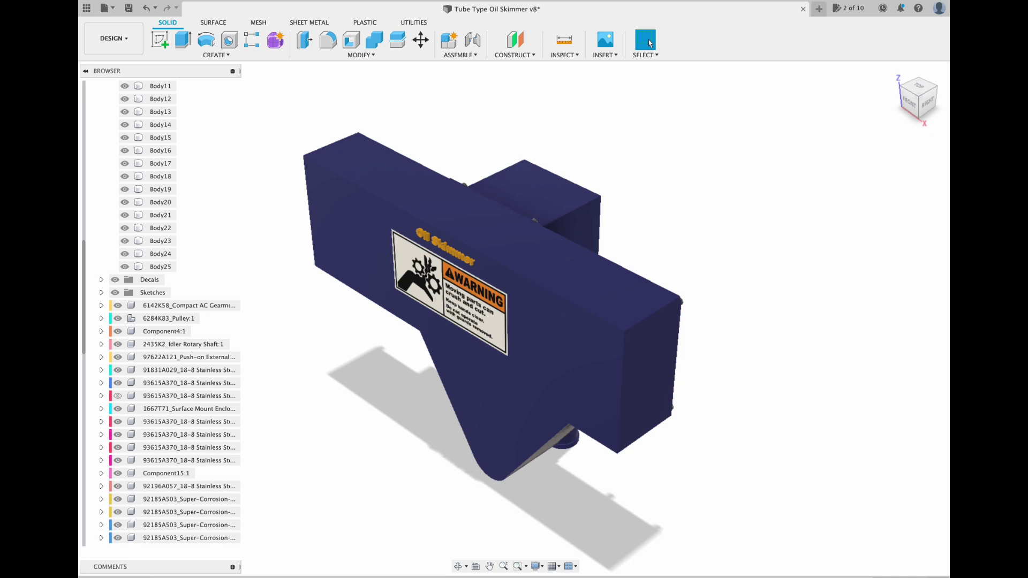
Step: Sketch a rectangle 1.5 in wide and 48 in tall on the back plate, starting beside its upper corner screw and extending down past the plate
left_click(918, 78)
left_click(910, 102)
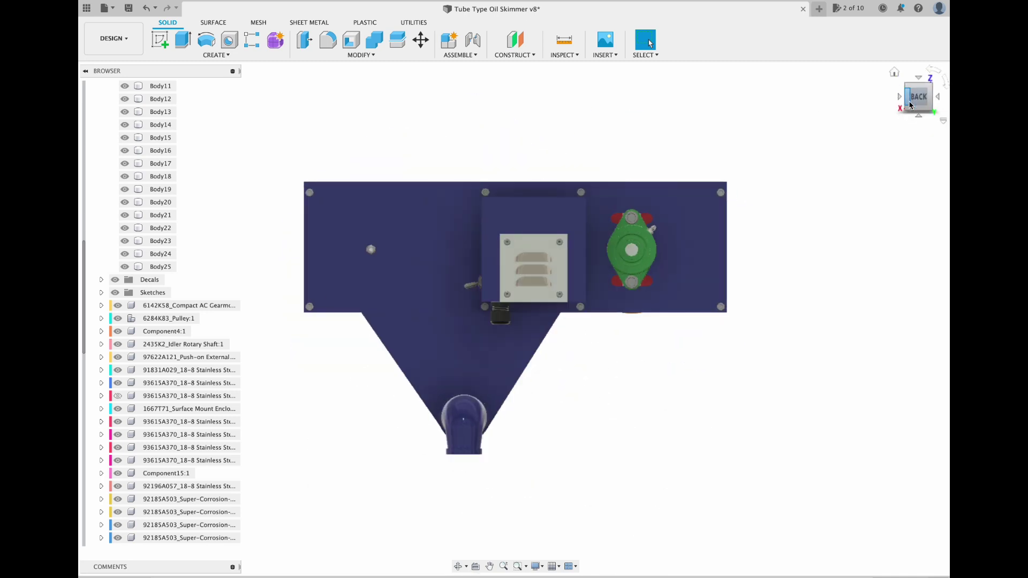
left_click(160, 40)
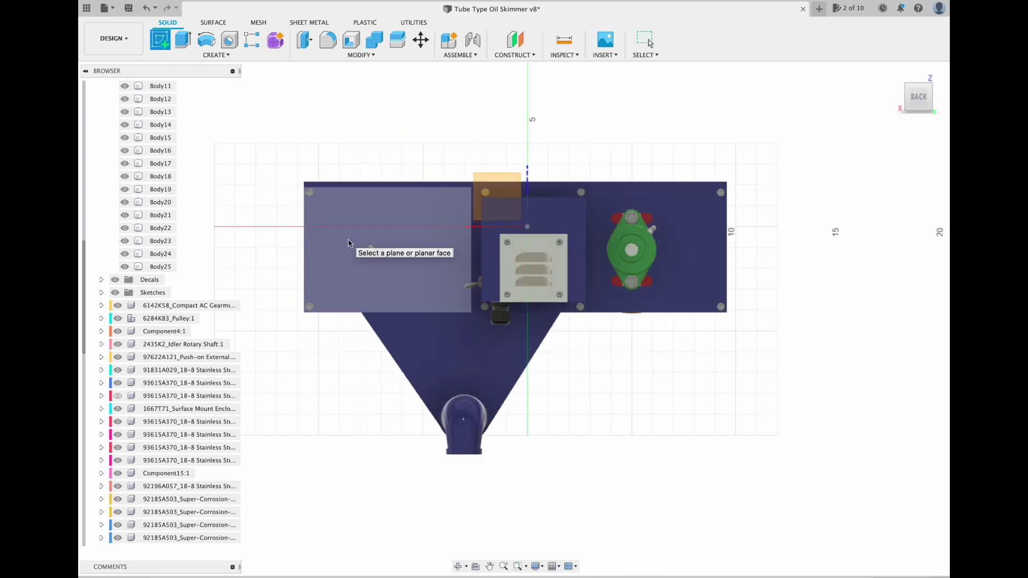
left_click(349, 243)
left_click(174, 42)
scroll(305, 294, "up", 5)
left_click(305, 263)
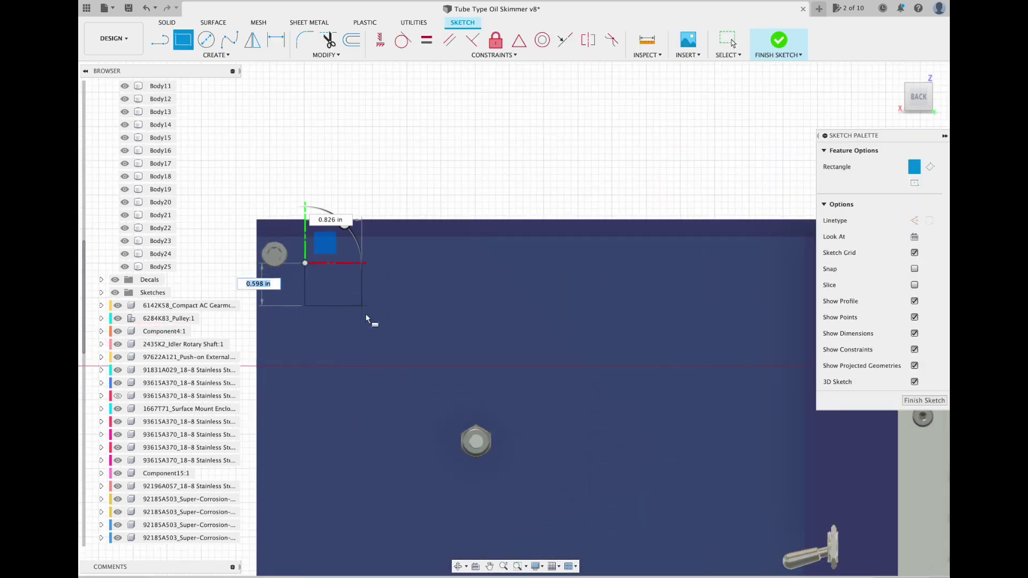
type("12")
key("Tab")
type("1.5")
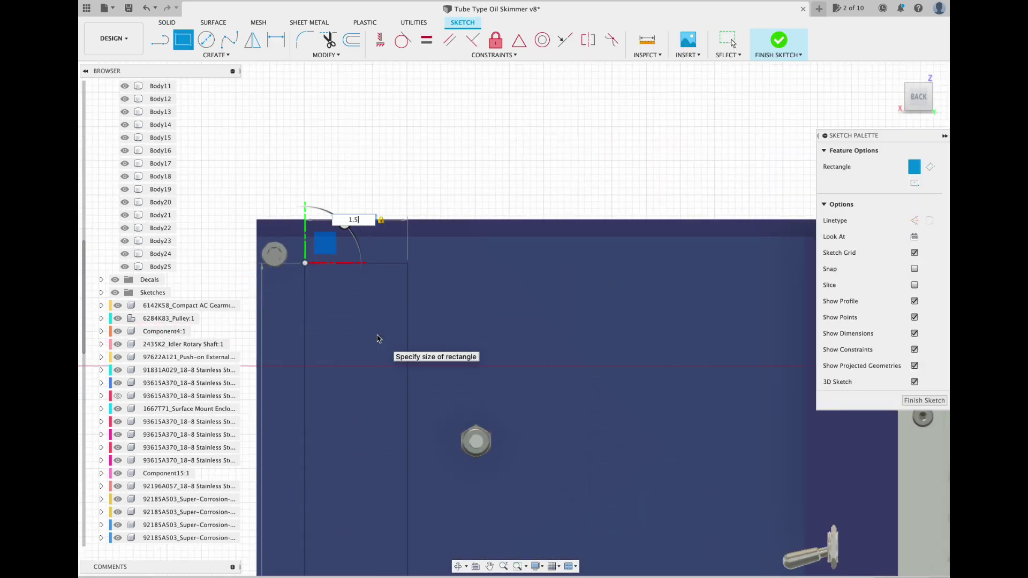
key("Return")
left_click(792, 51)
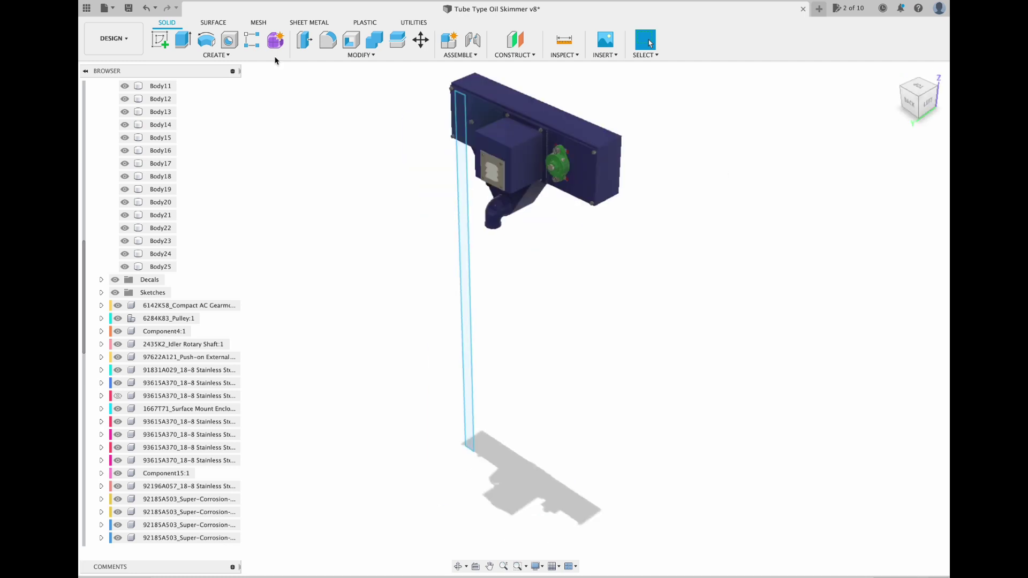
Step: Extrude both profiles of the tall rectangle 1.5 in away from the back plate as a new body, forming a support post
key("e")
left_click_drag(459, 312, 452, 316)
scroll(455, 159, "up", 3)
left_click(461, 126, "super")
left_click_drag(448, 114, 420, 127)
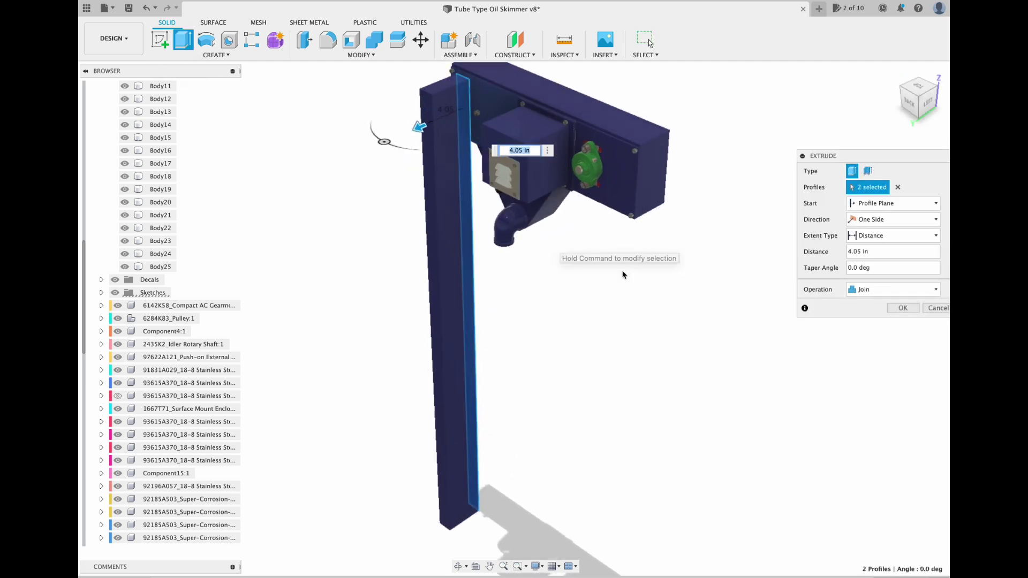
type("1.5")
left_click(893, 289)
left_click(881, 335)
left_click(902, 308)
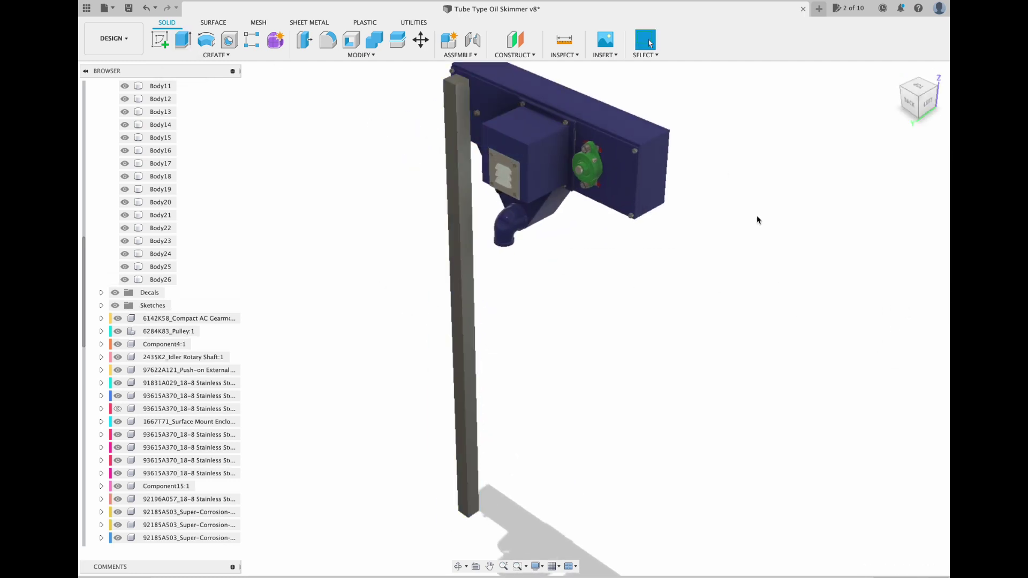
left_click(910, 101)
left_click(443, 107)
left_click(421, 40)
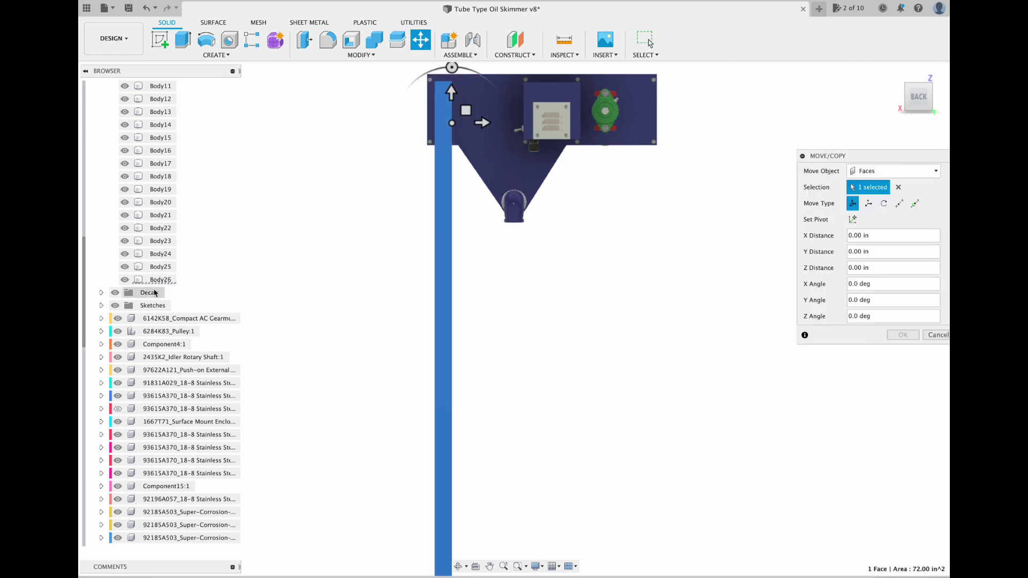
key("Escape")
Step: Create a copy of the support post body and move it horizontally to the opposite end of the back plate
left_click(160, 279)
key("m")
left_click(852, 332)
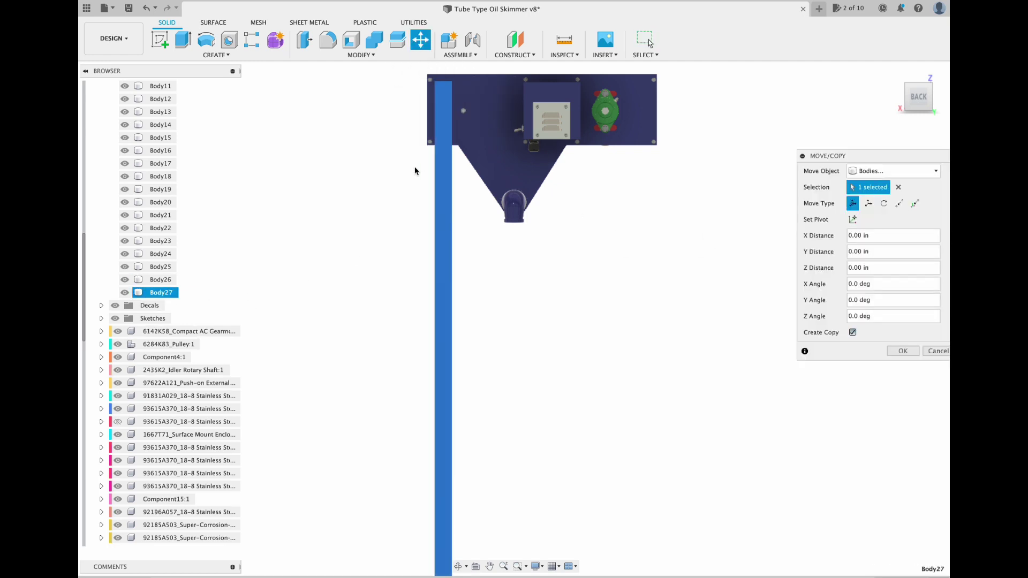
scroll(401, 143, "down", 3)
left_click_drag(405, 477, 537, 480)
left_click(902, 351)
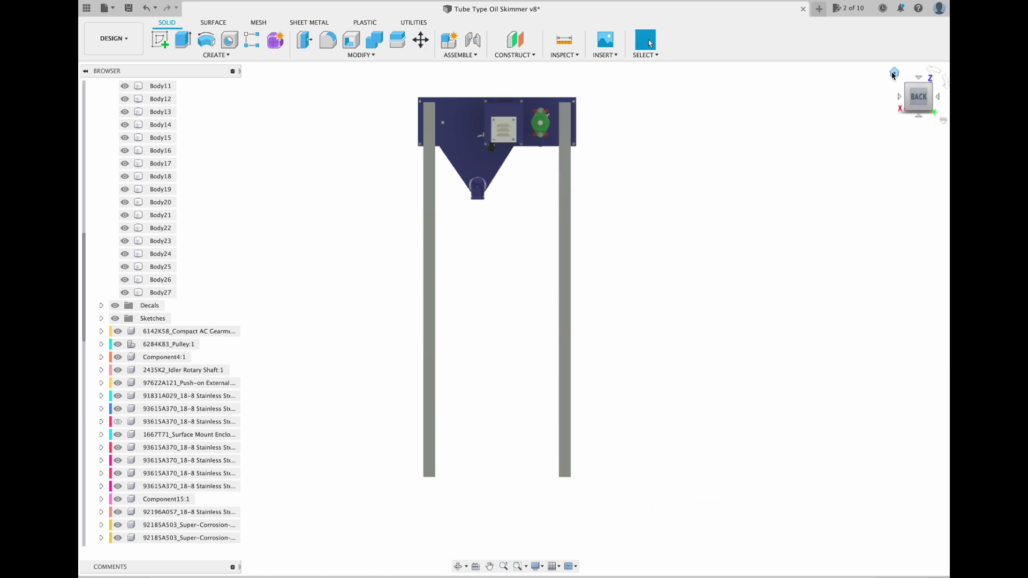
Step: Sketch a base rectangle about 4.5 in deep and 20 in wide on a post's bottom face, spanning both posts, and finish the sketch
left_click(894, 72)
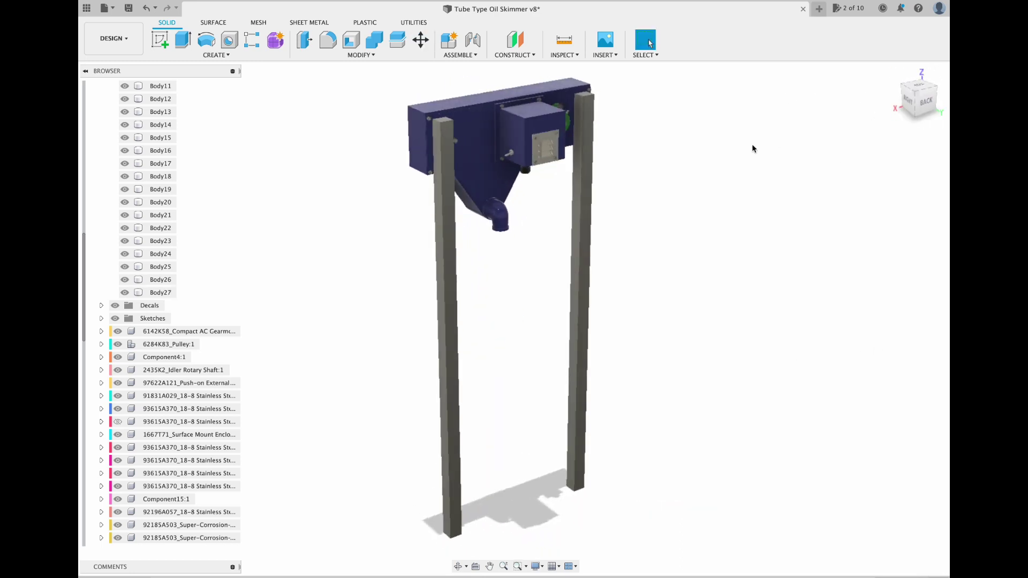
mouse_move(923, 99)
left_mouse_down()
mouse_move(897, 84)
mouse_move(853, 4)
mouse_move(738, 67)
left_mouse_up()
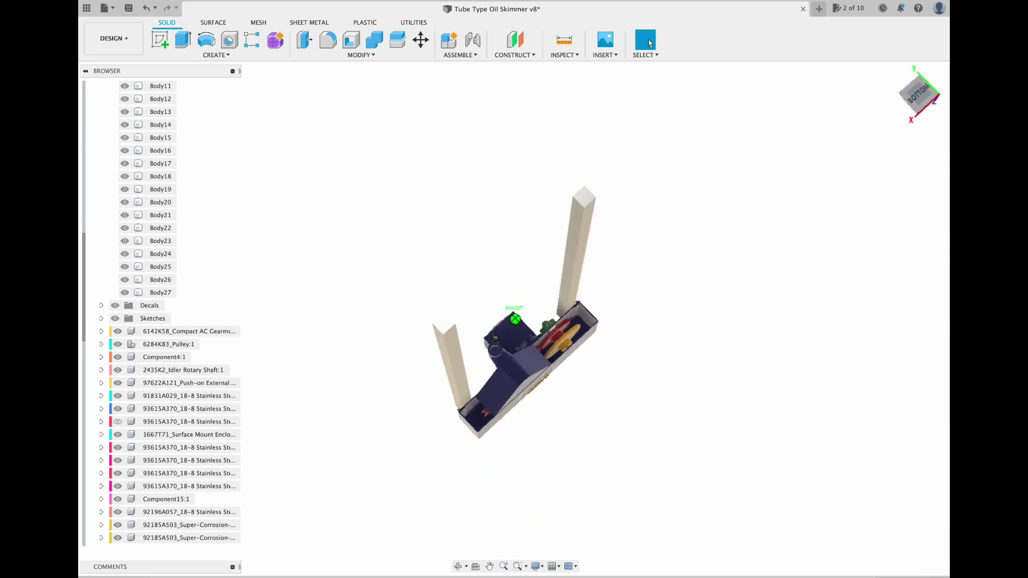
left_click(160, 39)
left_click(454, 353)
key("r")
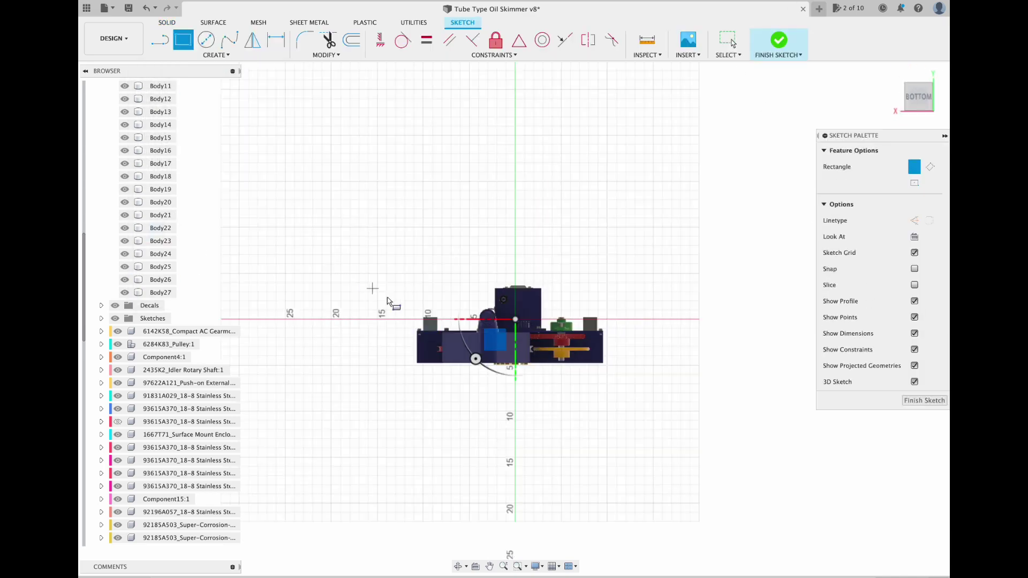
scroll(427, 337, "up", 5)
left_click(425, 339)
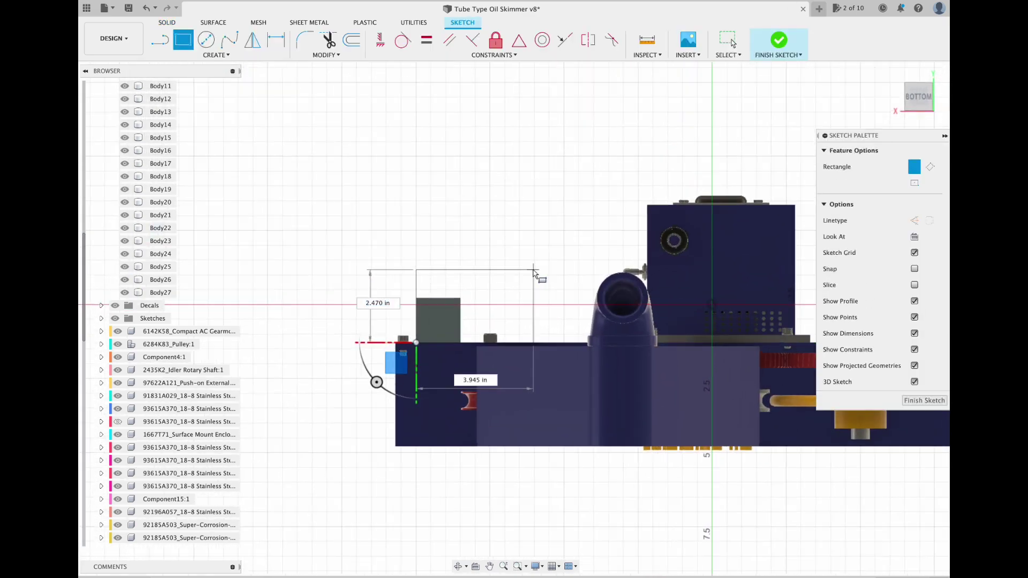
scroll(546, 272, "down", 4)
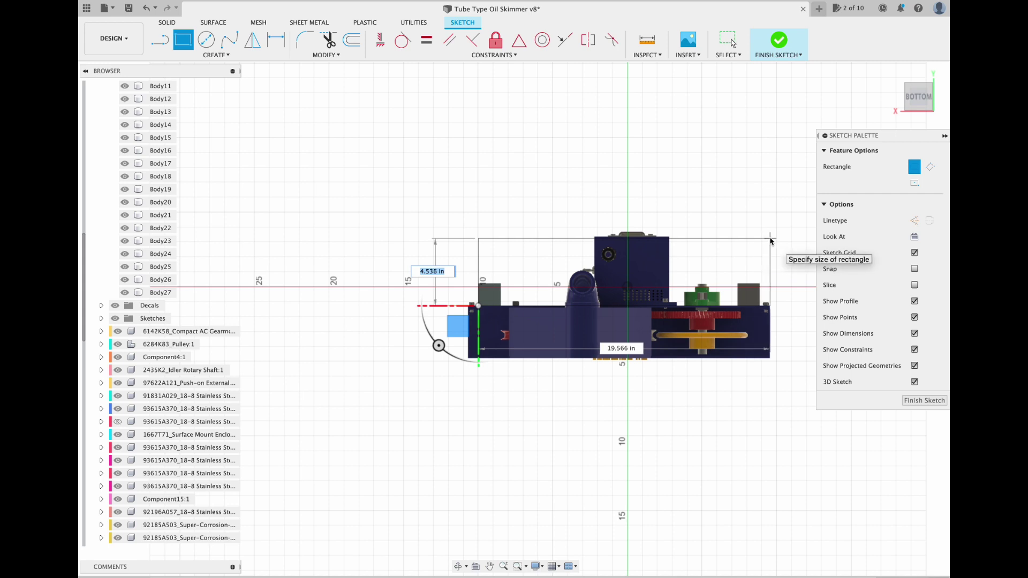
left_click(779, 238)
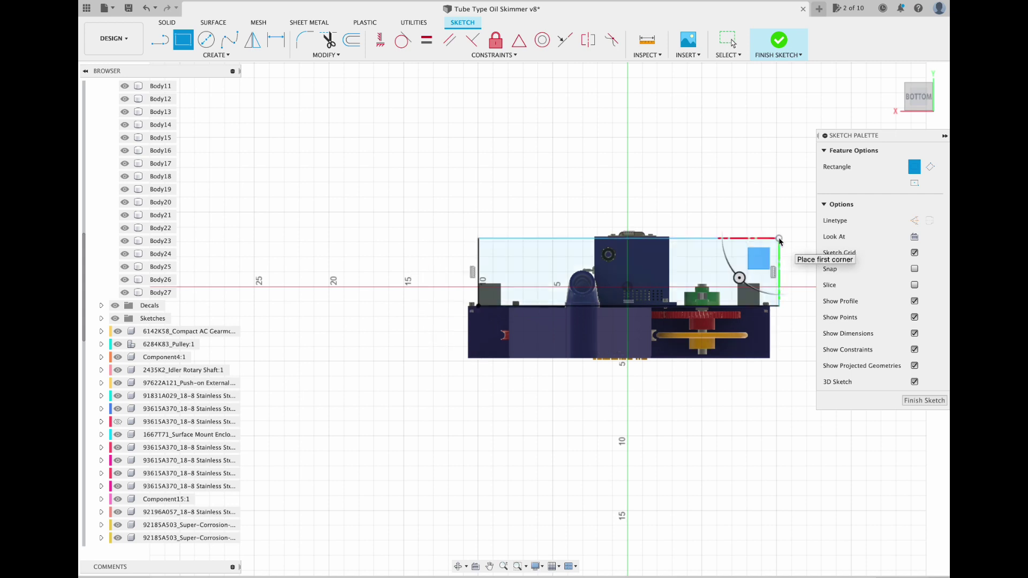
left_click(756, 33)
Step: Extrude both profiles of the base rectangle 0.25 in as a new body, forming the base plate
key("e")
left_click(475, 270)
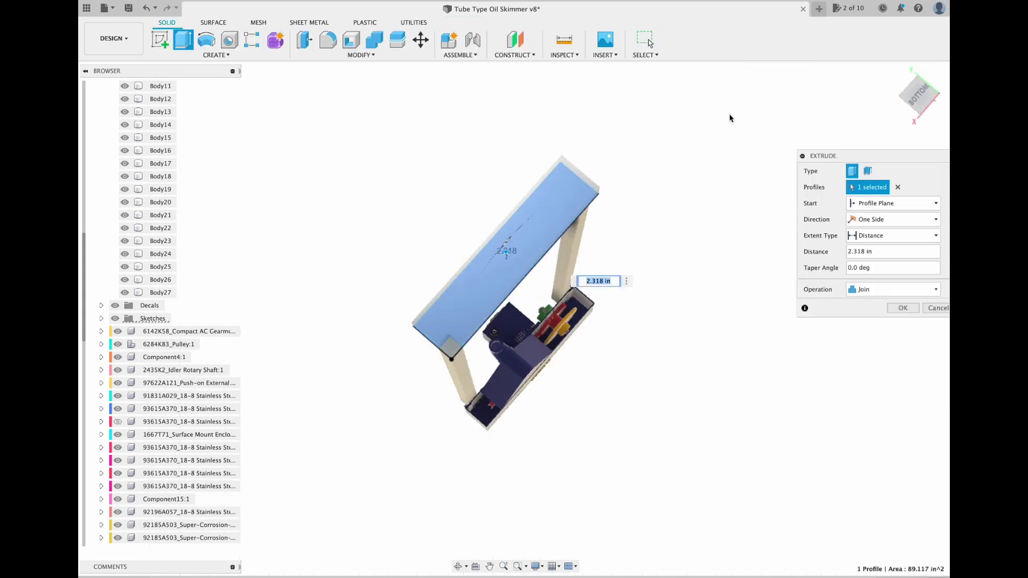
type(".25")
left_click_drag(877, 251, 822, 253)
left_click(445, 279)
type(".25")
left_click(905, 289)
left_click(865, 335)
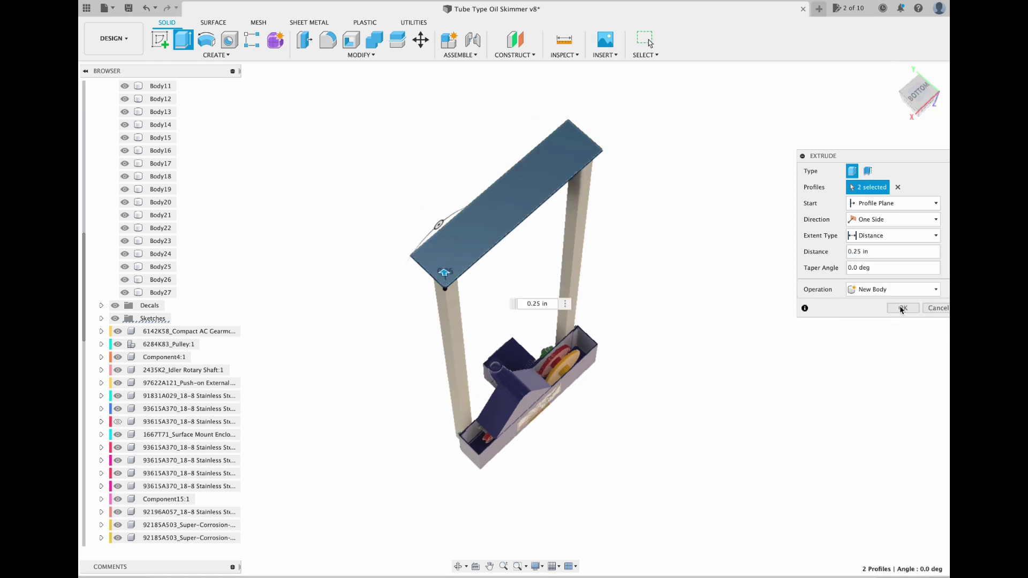
left_click(902, 307)
Step: Apply the blue glossy enamel paint appearance to both support posts in the Render workspace and return to the Design workspace
left_click(894, 76)
left_click_drag(929, 101, 853, 97)
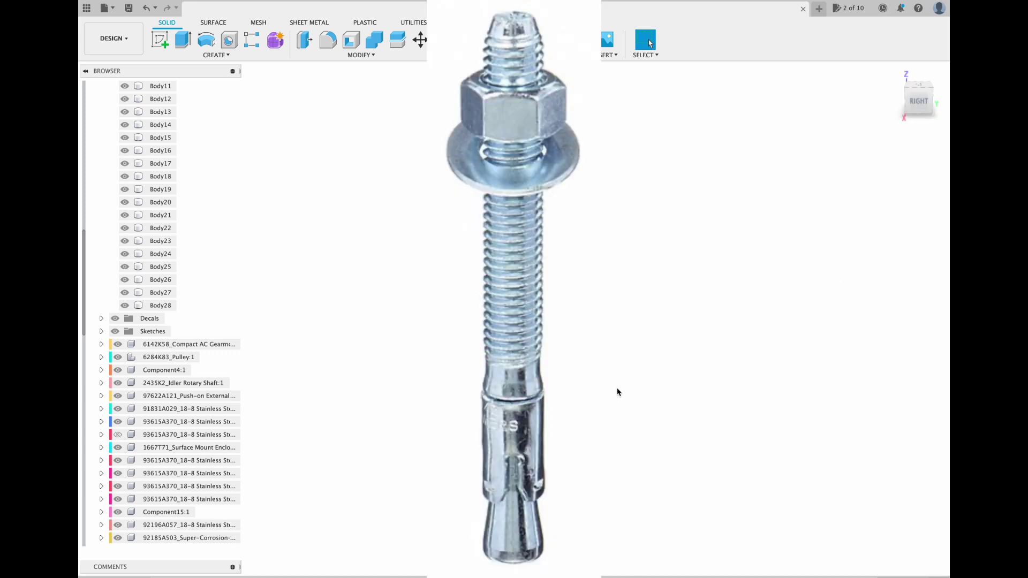
left_click(114, 38)
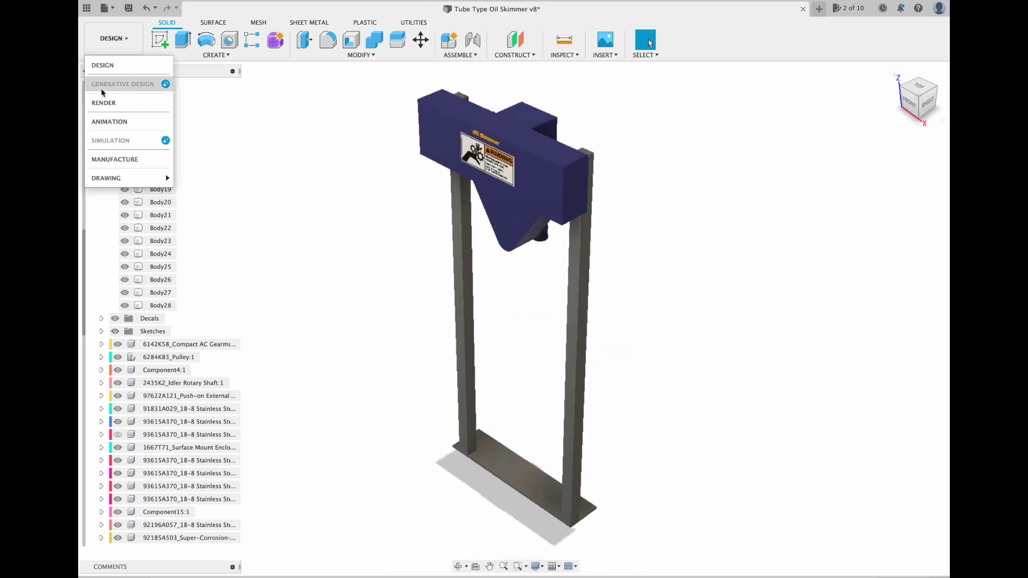
left_click(102, 101)
left_click(165, 44)
mouse_move(793, 397)
left_mouse_down()
mouse_move(632, 390)
mouse_move(565, 332)
left_mouse_up()
left_click_drag(793, 397, 469, 322)
left_click(113, 38)
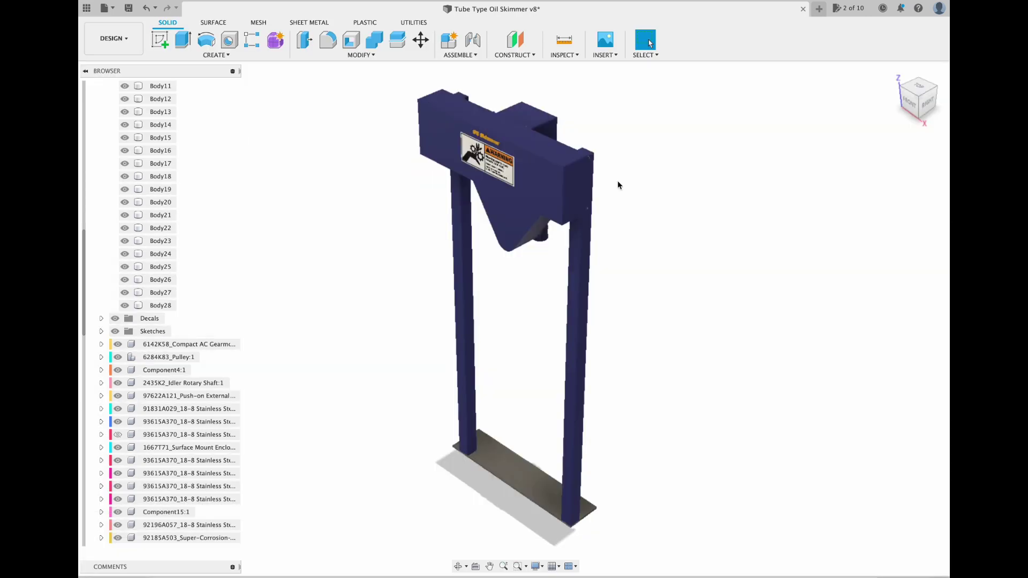
Step: Start a sketch on the base plate's top face and draw a 0.75 in line along a post's rear edge from its outer corner
left_click_drag(925, 103, 818, 112)
left_click(160, 41)
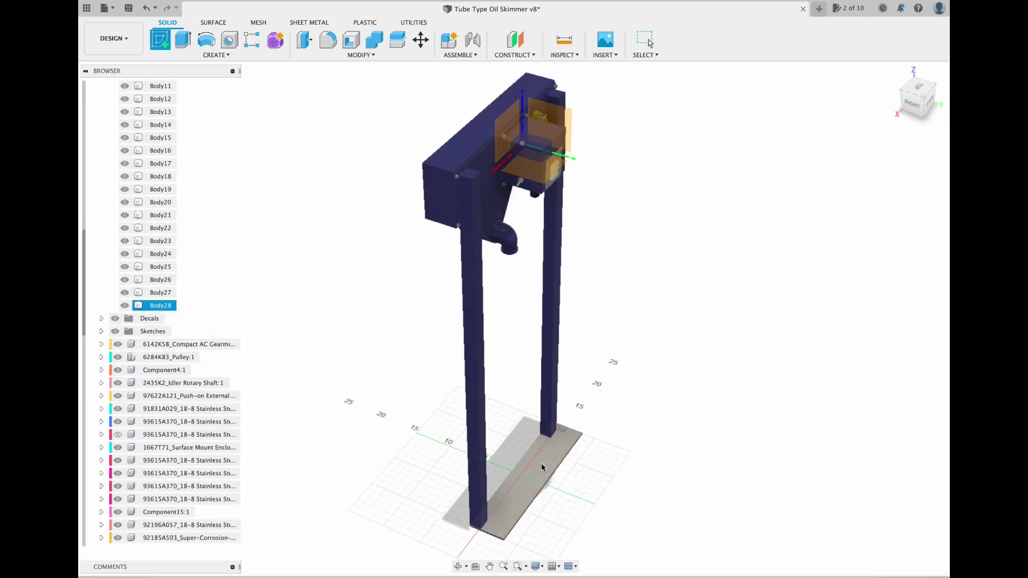
left_click(547, 467)
scroll(471, 321, "up", 5)
key("l")
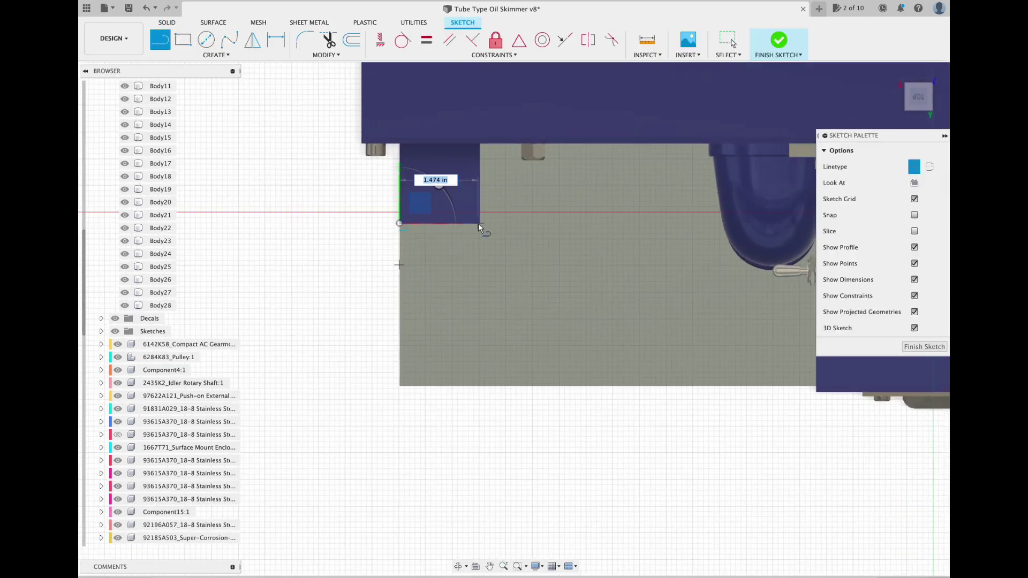
type("0.75")
key("Return")
key("Escape")
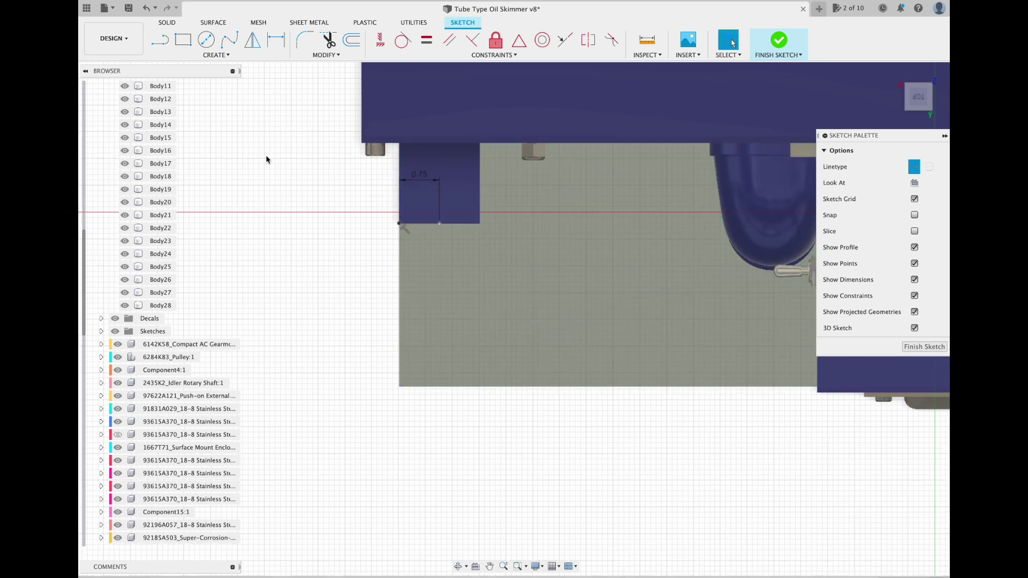
Step: Add a 0.125 in line back from the post edge's midpoint, sketch a 0.25 by 3 in rectangle from its end, and finish the sketch
scroll(438, 221, "up", 3)
key("l")
left_click(437, 221)
type(".125")
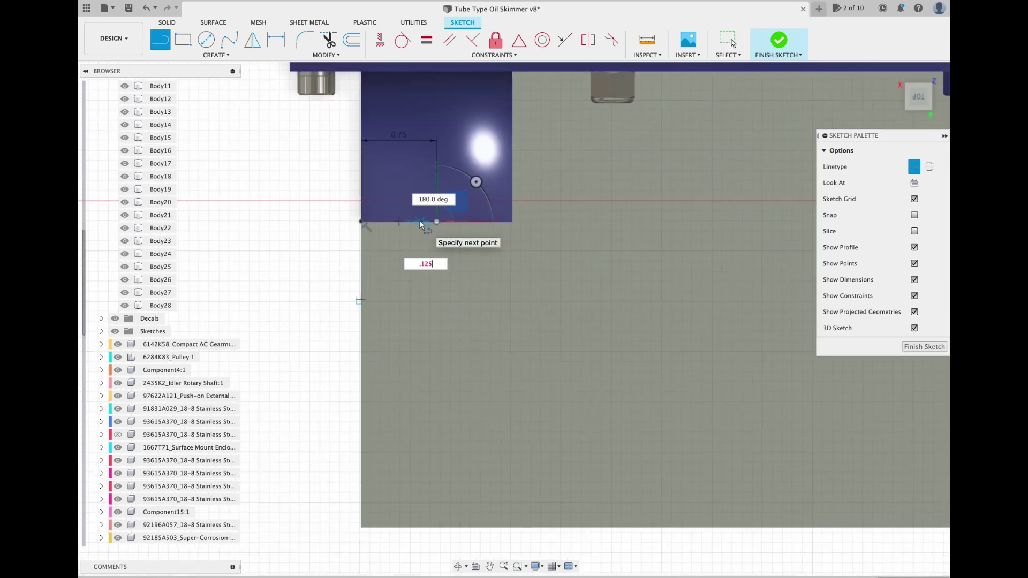
key("Return")
left_click(182, 39)
left_click(424, 221)
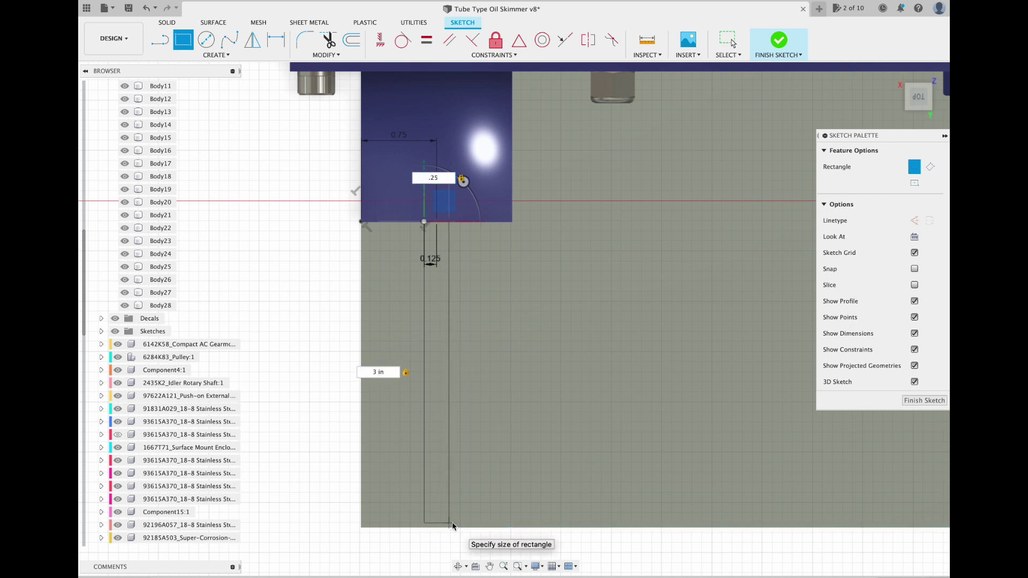
key("Return")
left_click(779, 41)
Step: Extrude the narrow rectangle behind the post 7 in upward as a new body
middle_click_drag(567, 498, 533, 444)
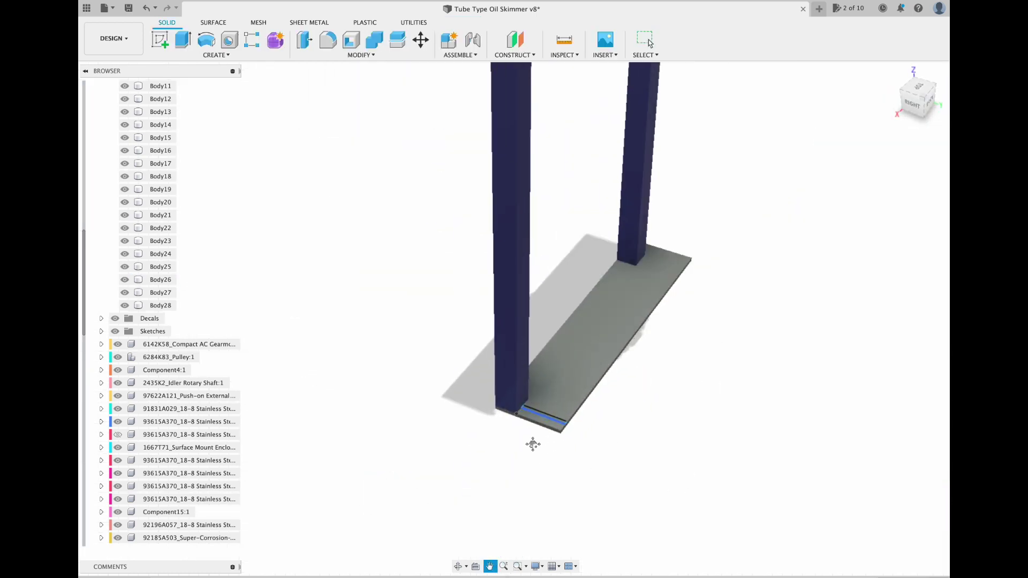
scroll(533, 444, "up", 5)
key("e")
left_click(534, 372)
left_click_drag(560, 361, 559, 115)
left_click(889, 289)
left_click(878, 338)
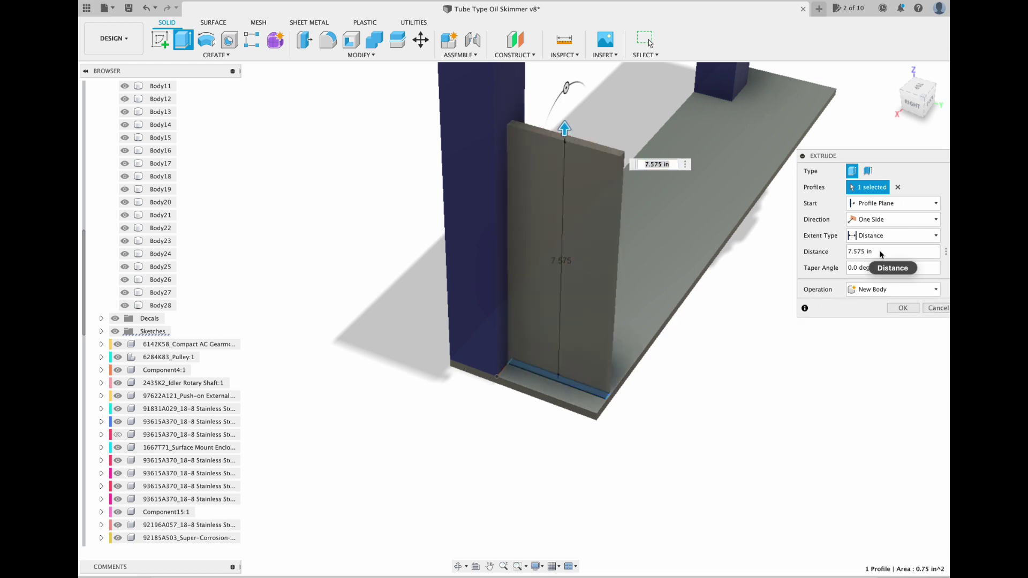
left_click(881, 251)
type("7")
left_click(893, 308)
Step: Sketch a diagonal line on the upright plate's side face from its upper corner at the post to its lower rear corner
left_click(160, 41)
left_click(541, 254)
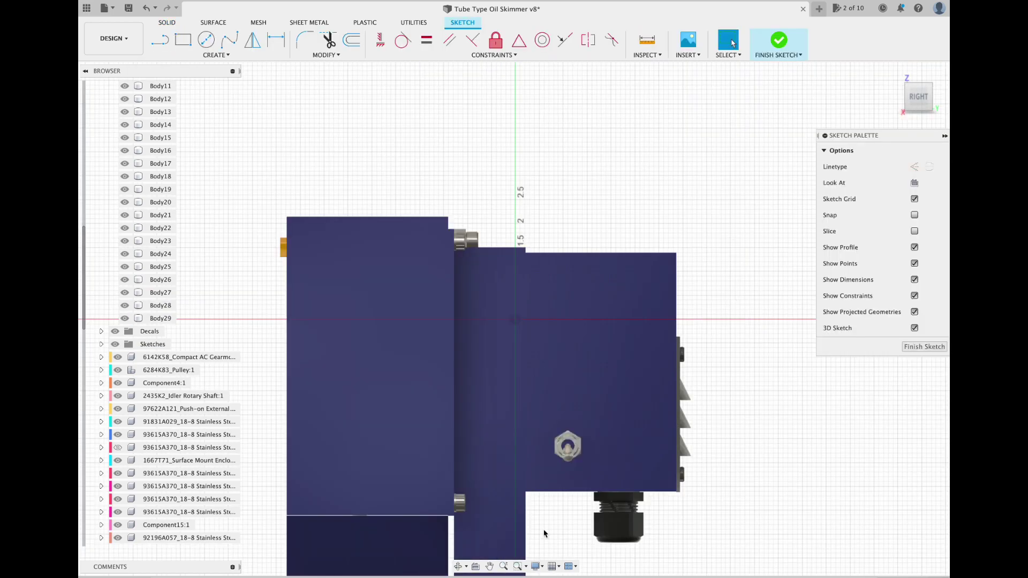
middle_click_drag(741, 491, 659, 403)
scroll(658, 403, "down", 3)
scroll(659, 344, "up", 5)
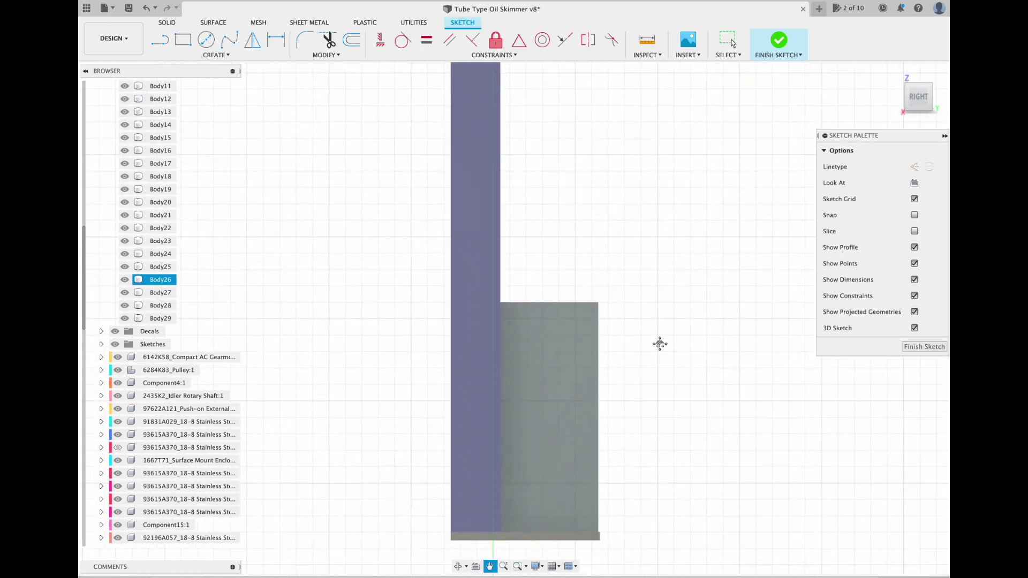
scroll(654, 294, "down", 2)
left_click(158, 40)
left_click(425, 109)
left_click(601, 519)
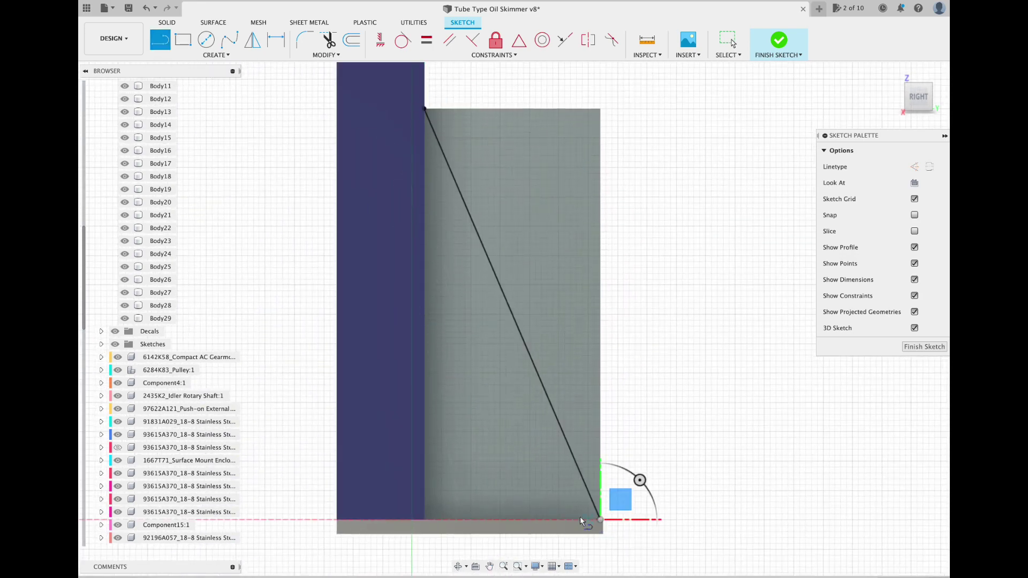
key("Escape")
left_click(779, 40)
Step: Cut away the triangle above the diagonal with a -1 in extrusion, leaving a triangular gusset
left_click(183, 40)
left_click(575, 224)
left_click_drag(553, 284, 575, 257)
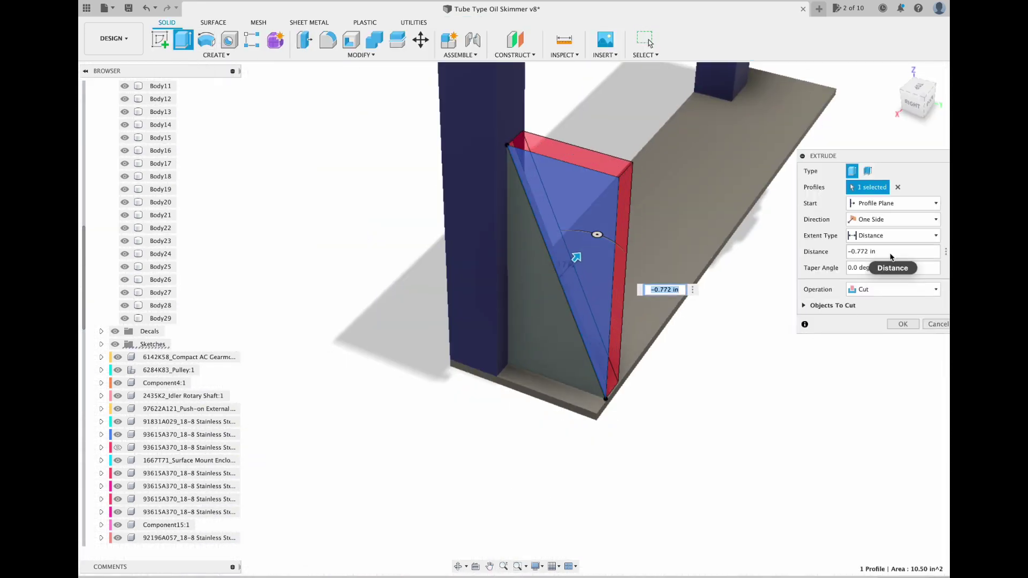
left_click_drag(890, 255, 828, 250)
type("-1")
key("Return")
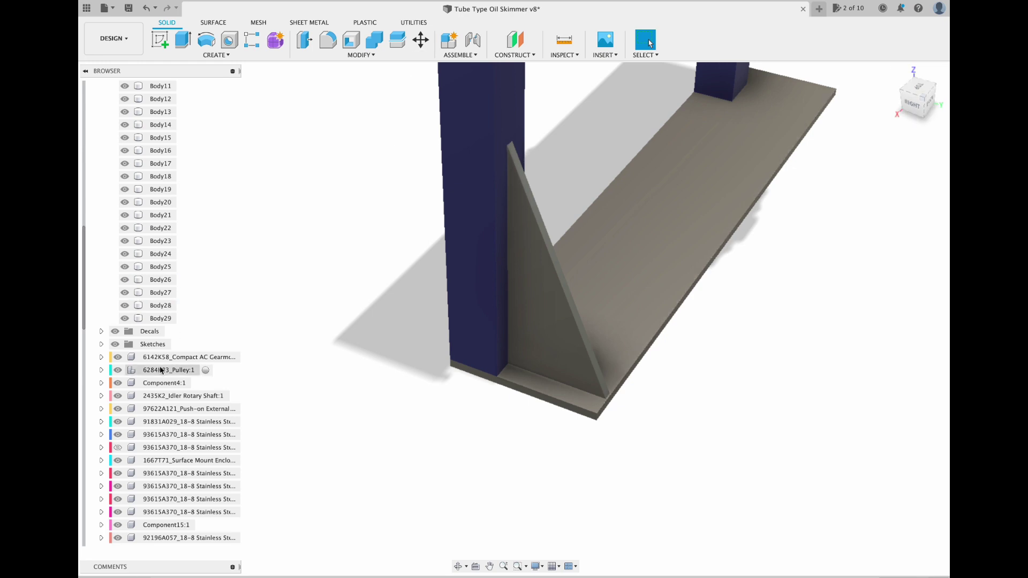
left_click(540, 257)
left_click(421, 40)
key("Escape")
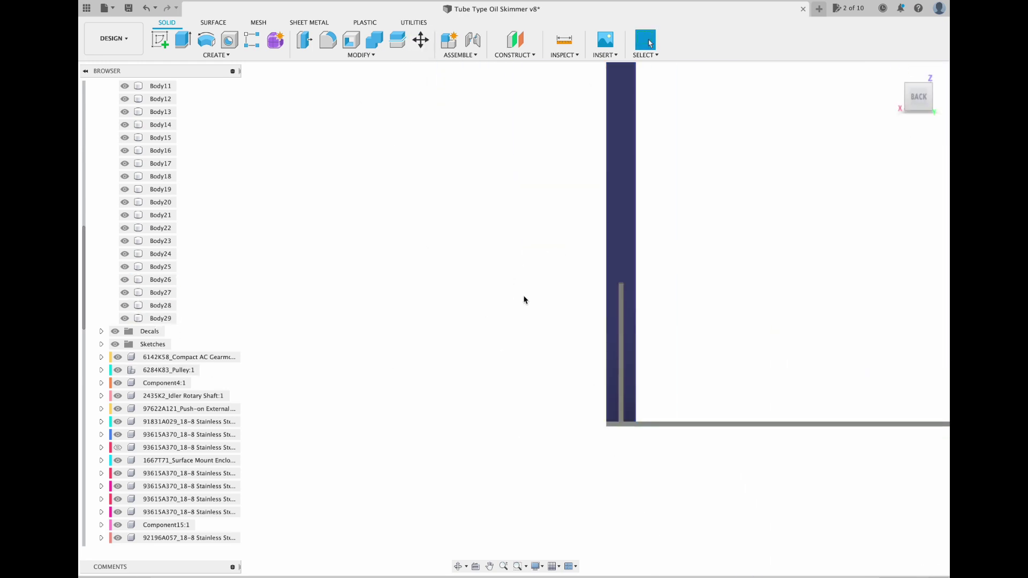
Step: Create a copy of the gusset body and move it about -17.35 in along X, centring it behind the other post
left_click_drag(771, 320, 564, 339)
left_click(161, 318)
key("m")
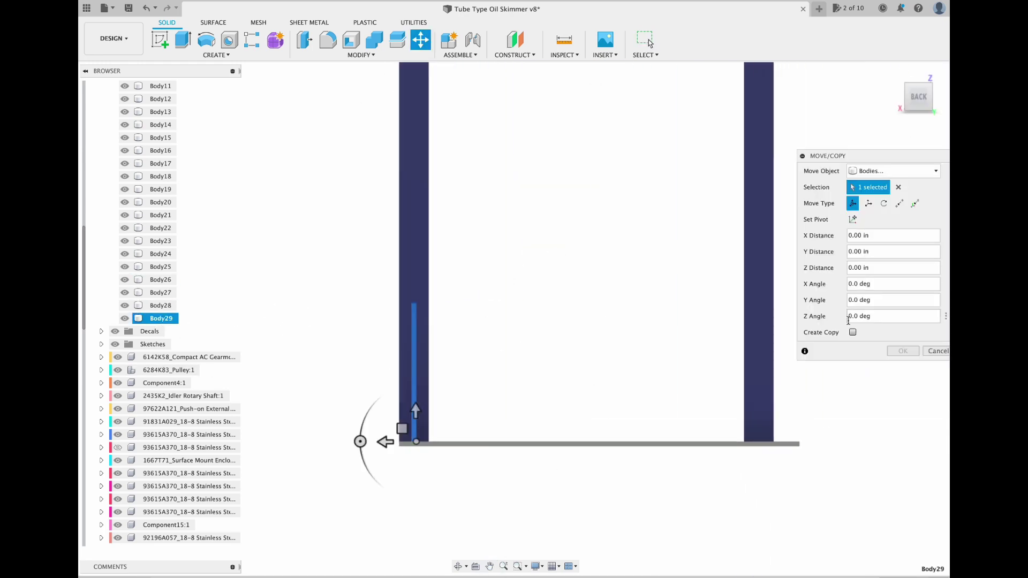
left_click_drag(385, 441, 730, 464)
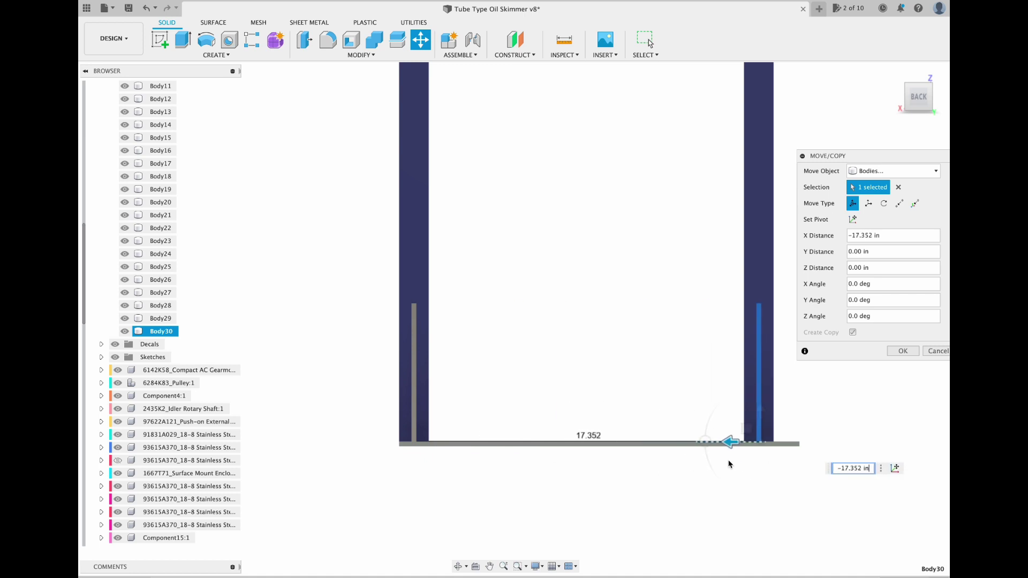
left_click(902, 351)
Step: Apply the blue glossy enamel paint appearance to the base plate and gussets in the Render workspace and return to the Design workspace
left_click(890, 72)
left_click(133, 34)
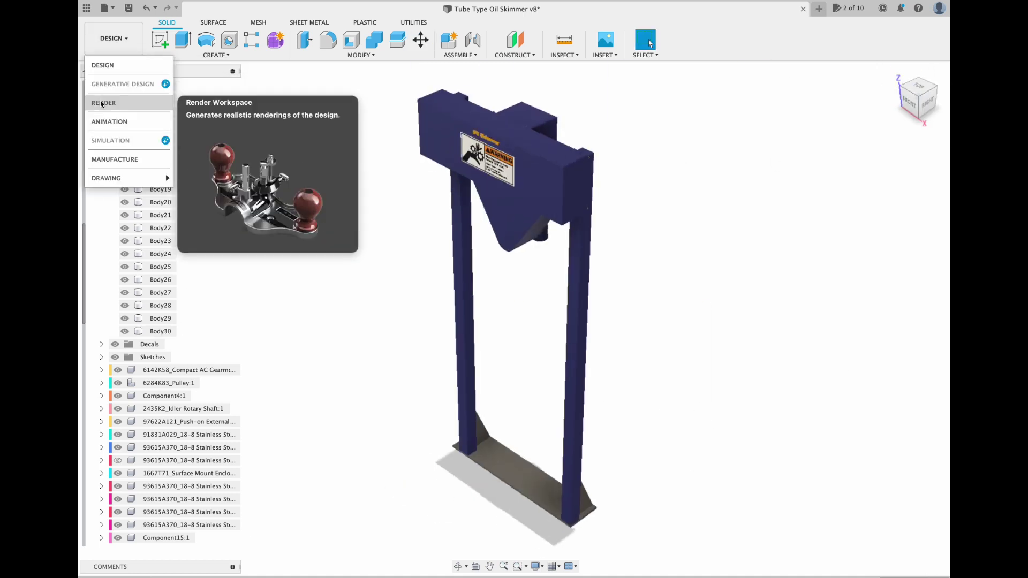
left_click(104, 102)
key("a")
left_click_drag(867, 212, 461, 428)
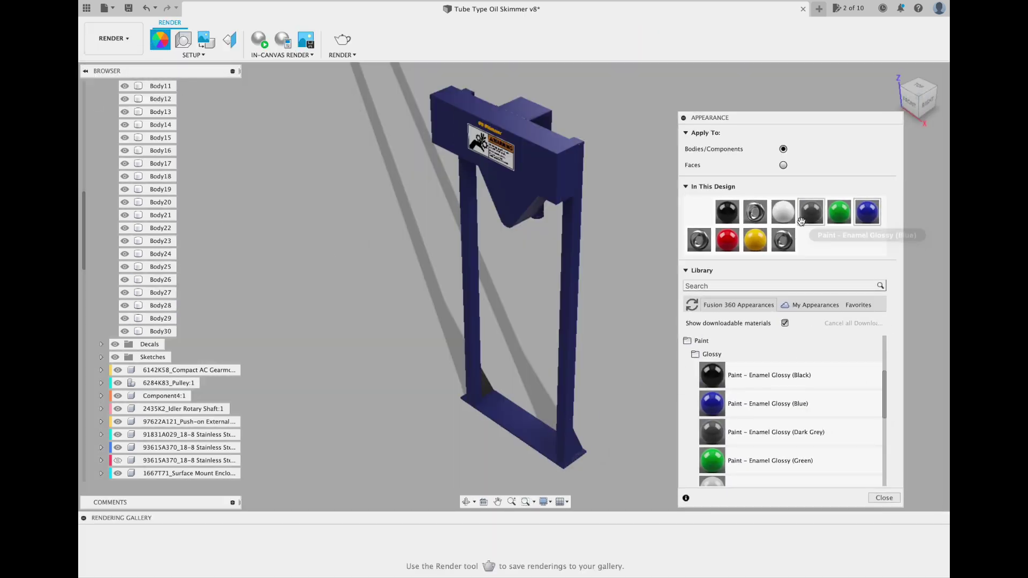
left_click_drag(870, 215, 486, 382)
left_click(128, 38)
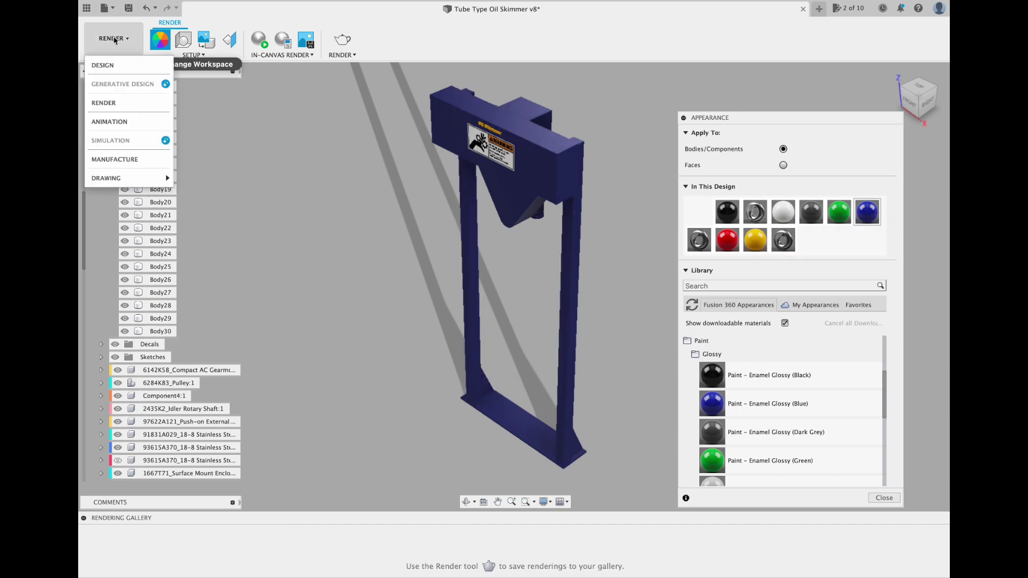
left_click(102, 62)
Step: Sketch on the base plate's top face a 1 in construction line along the rear edge from a corner, and a perpendicular one across the plate
scroll(551, 427, "up", 4)
left_click(161, 40)
left_click(488, 486)
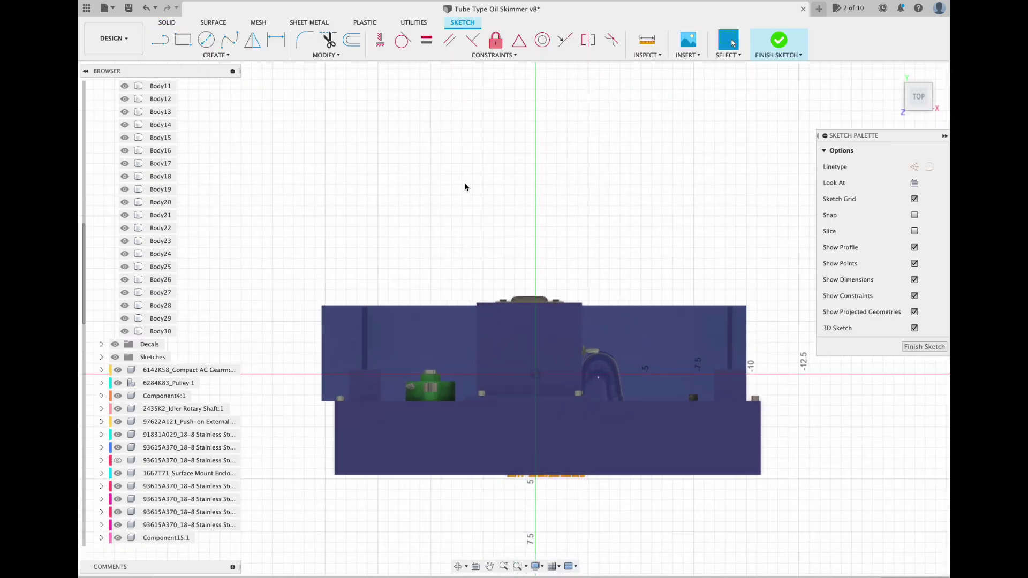
left_click(206, 40)
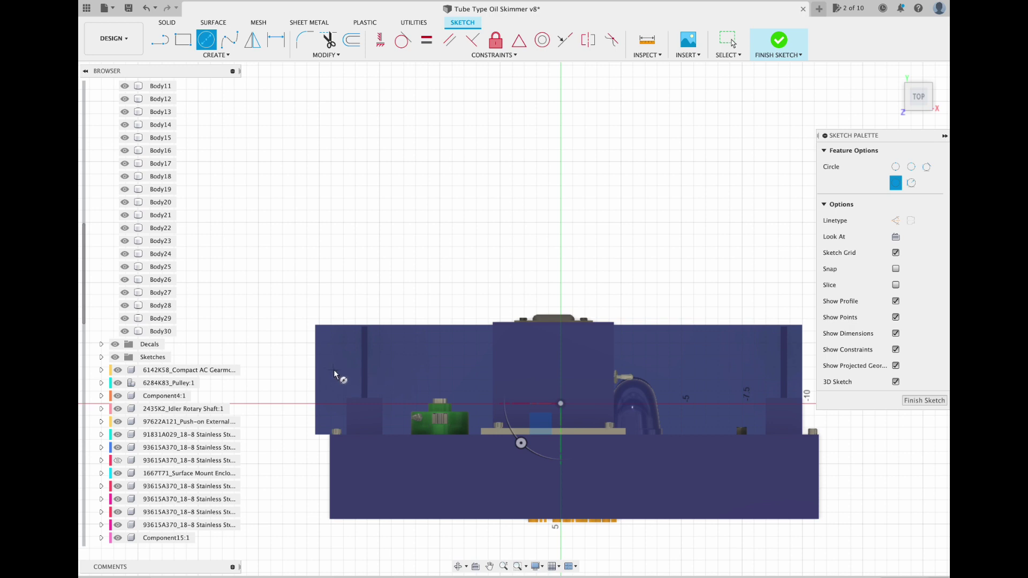
scroll(330, 369, "up", 2)
key("l")
left_click_drag(312, 320, 345, 327)
type("1")
key("Return")
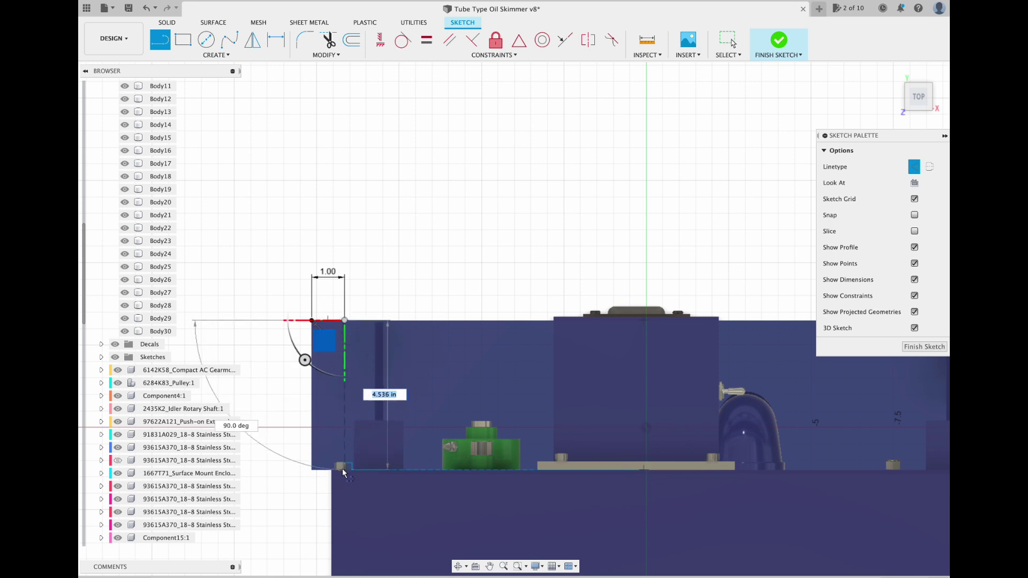
left_click(344, 470)
key("Escape")
Step: Draw a 0.75 in line inward from each end of the construction line crossing the plate, marking two hole centres
key("l")
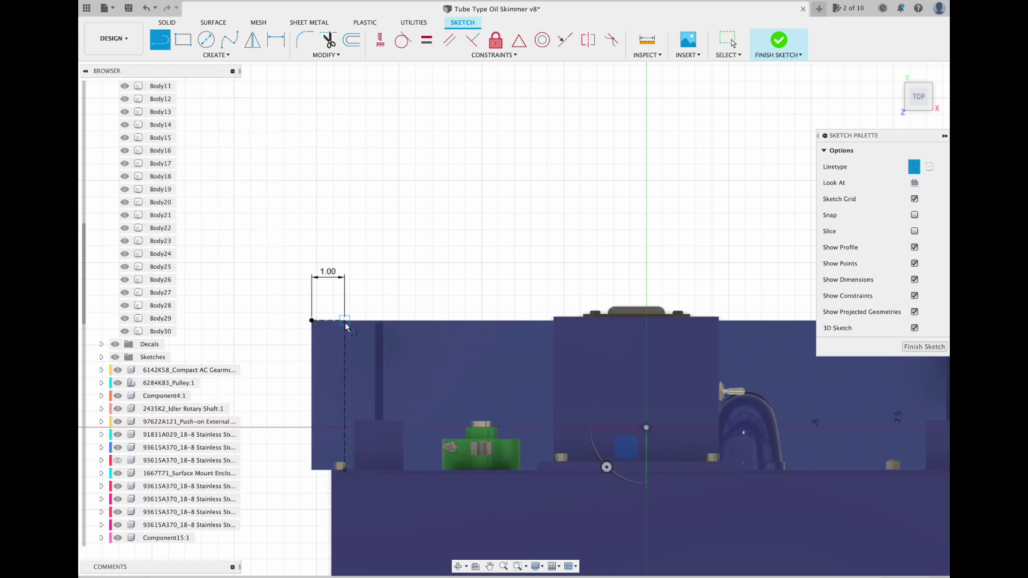
left_click(344, 320)
type(".75")
key("Return")
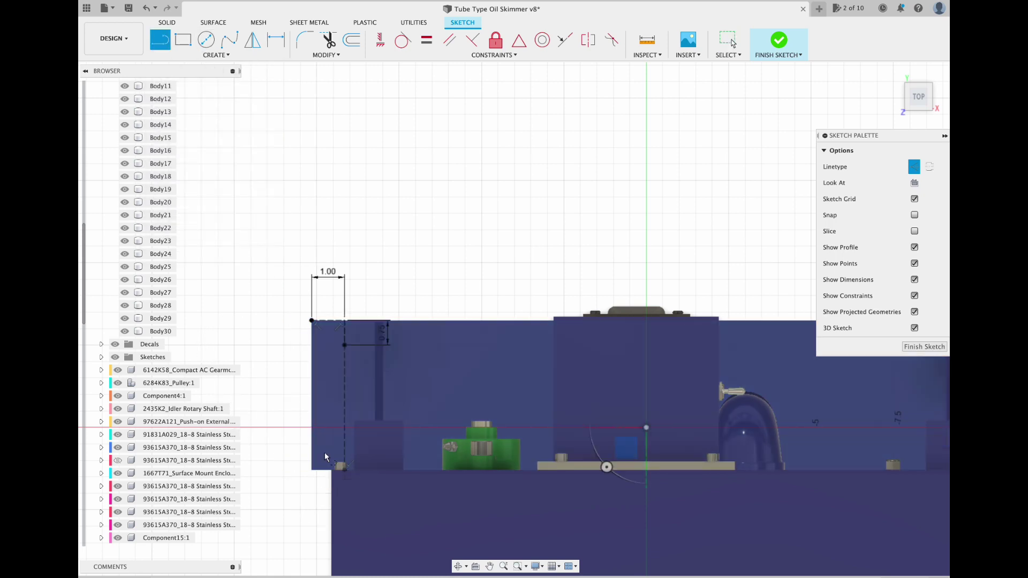
left_click(344, 468)
type(".75")
key("Return")
key("Escape")
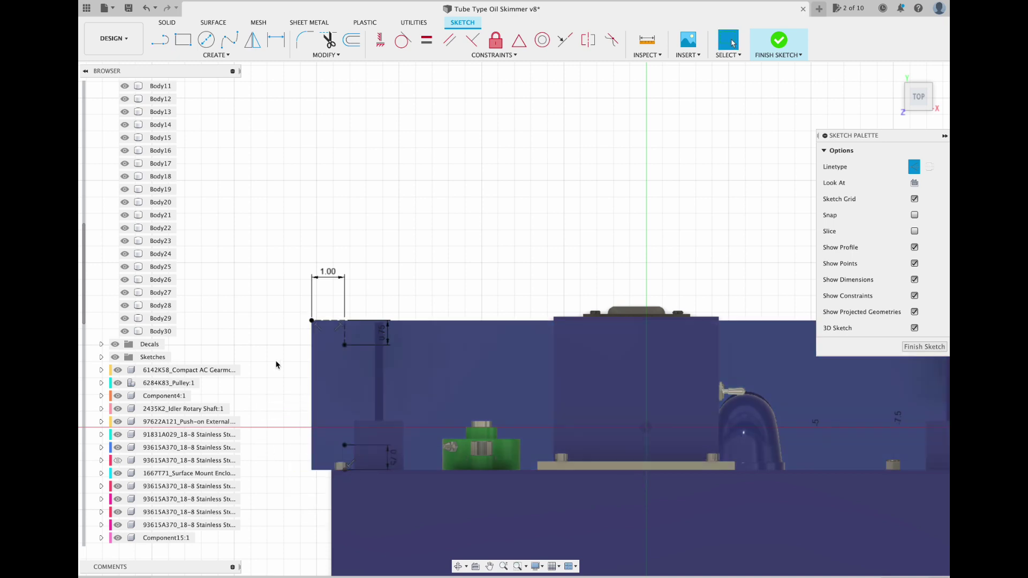
Step: Sketch a 0.375 in diameter circle centred on the rear hole-centre point
key("c")
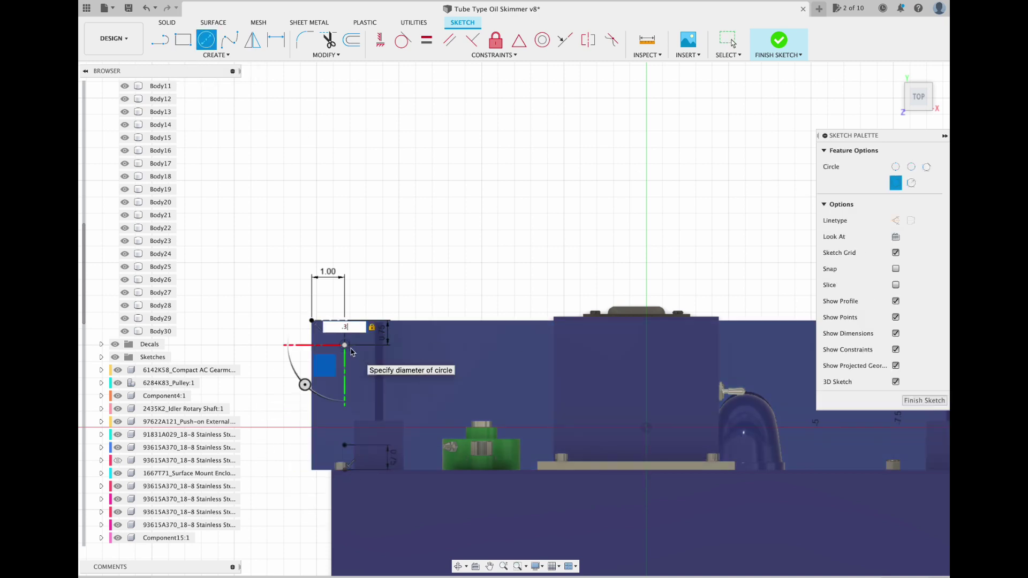
type(".375")
key("Return")
key("Escape")
Step: Copy the 0.375 in circle point to point from the rear hole centre to the front one, and finish the sketch
left_click(339, 353)
left_click(331, 55)
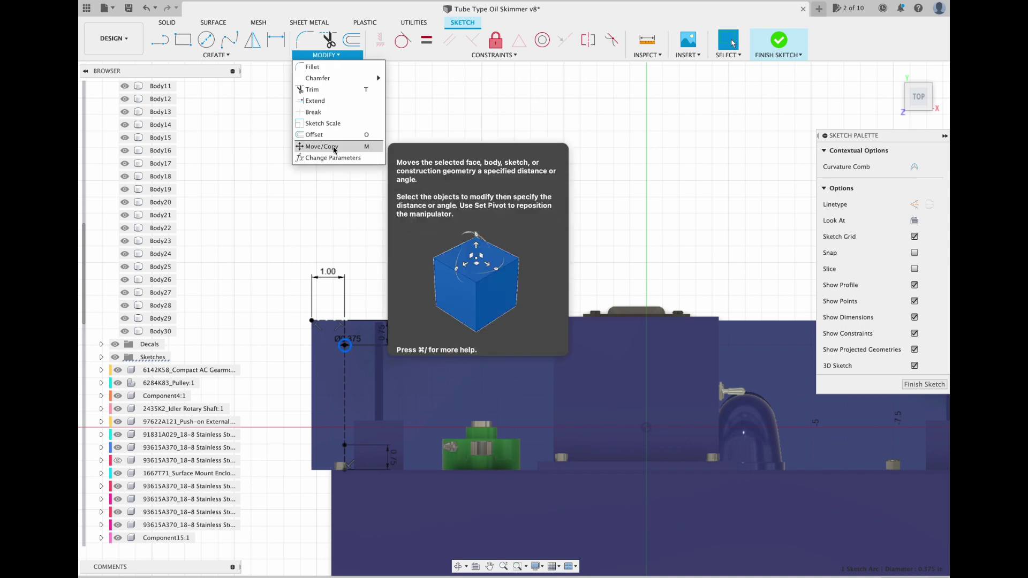
left_click(334, 142)
left_click(900, 203)
left_click(344, 345)
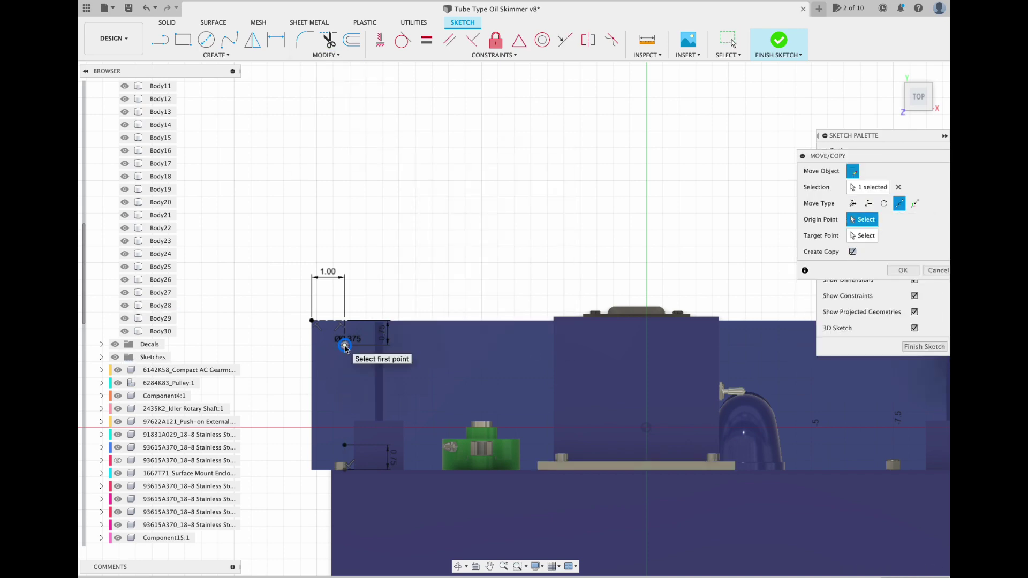
left_click(344, 445)
key("Return")
scroll(503, 225, "down", 3)
scroll(444, 255, "up", 2)
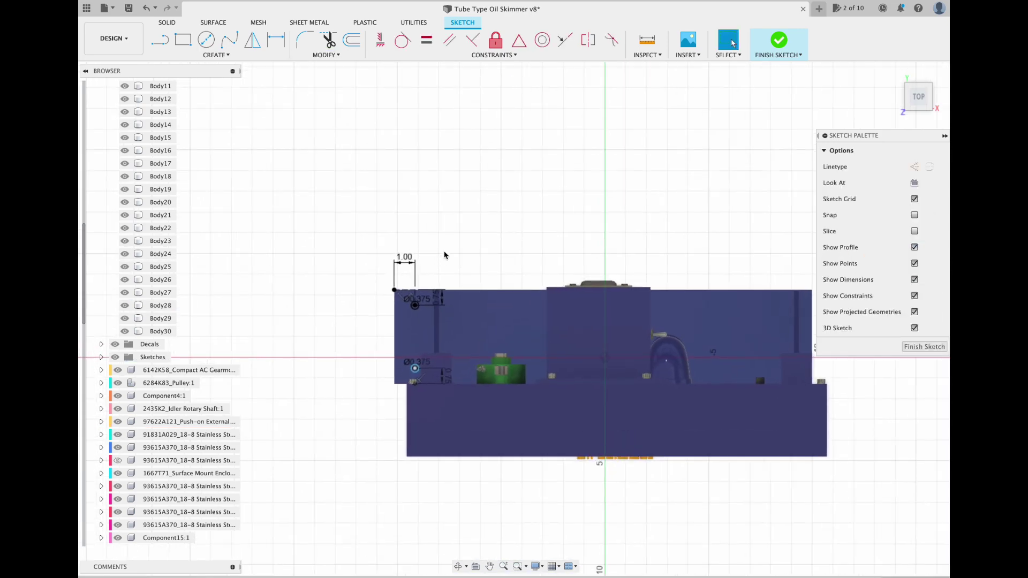
middle_click_drag(668, 285, 571, 289)
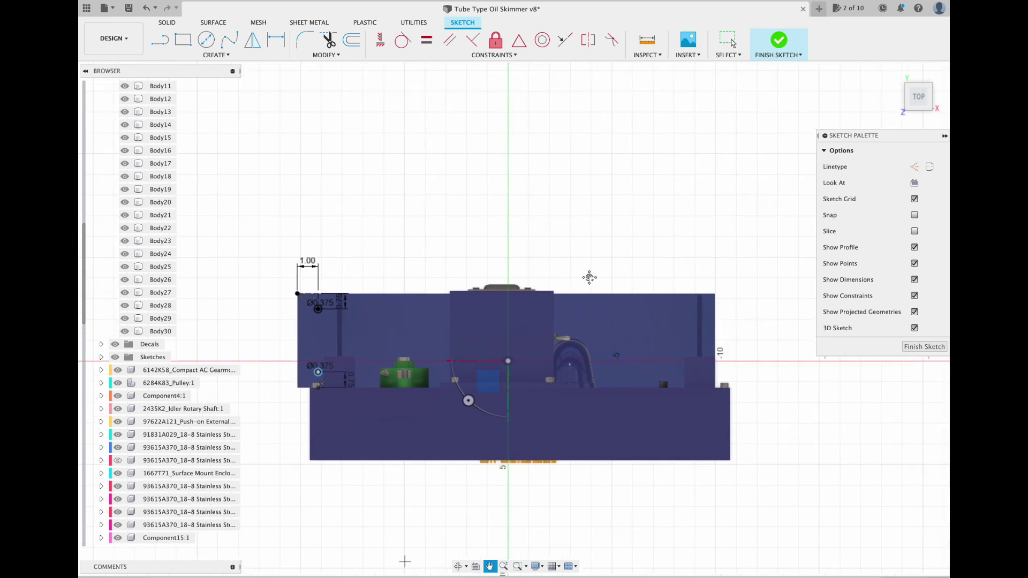
left_click(779, 40)
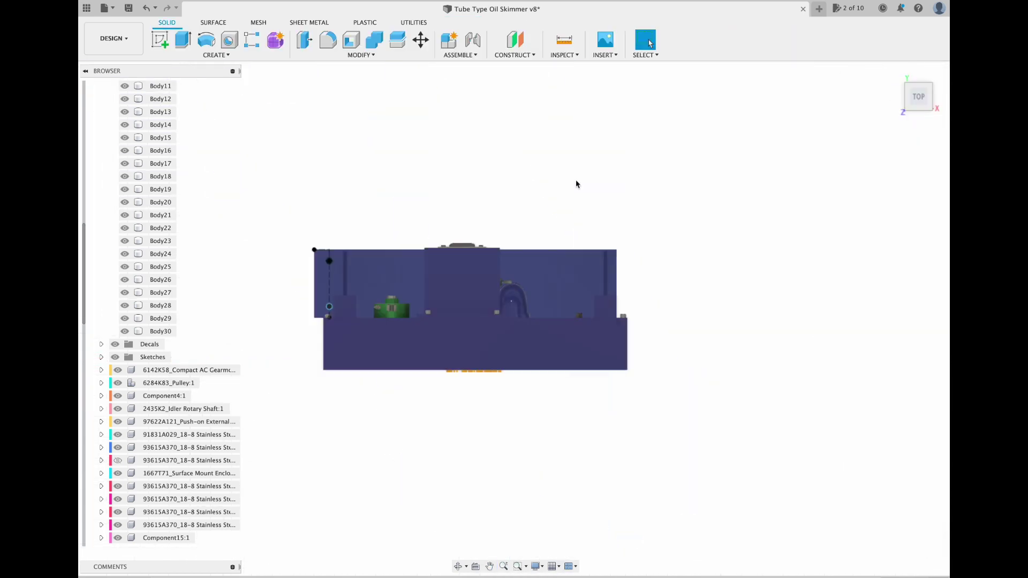
Step: Move the base plate body 0.645 in along X so its ends line up with the hood above
left_click(604, 275)
key("m")
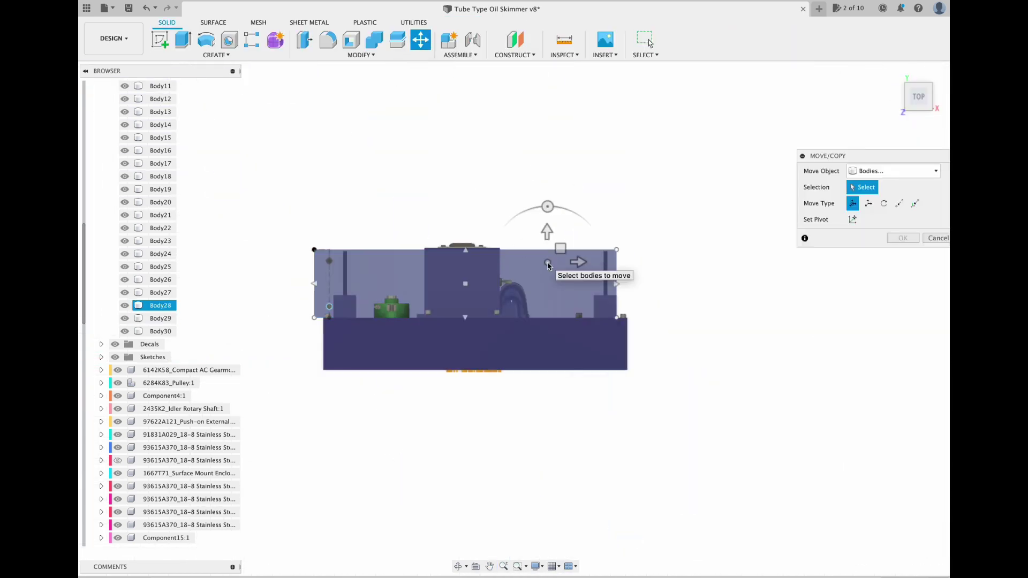
left_click(551, 270)
left_click_drag(574, 267, 588, 263)
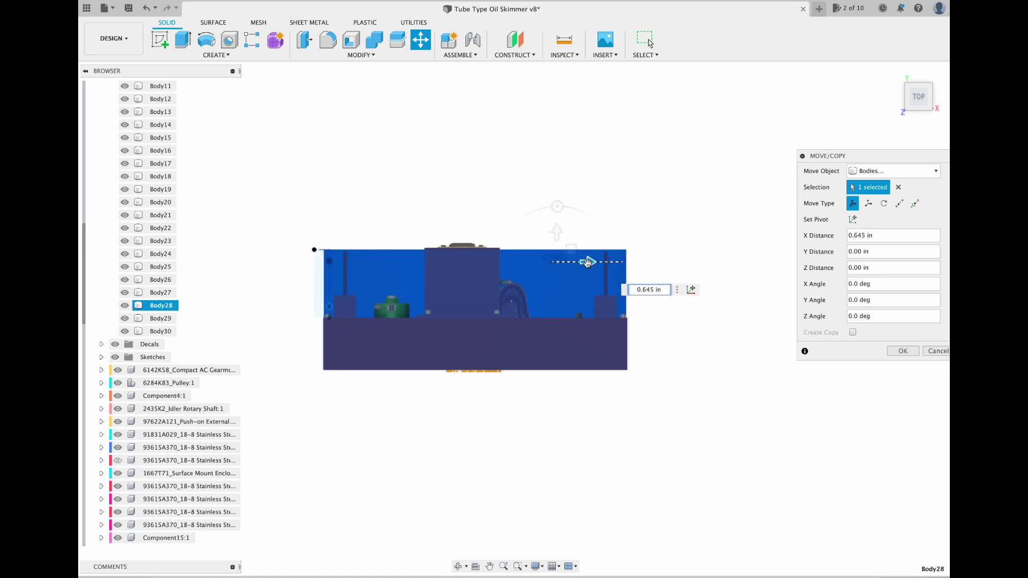
left_click(903, 350)
Step: Delete the earlier base plate hole sketch, Sketch28
left_click(893, 76)
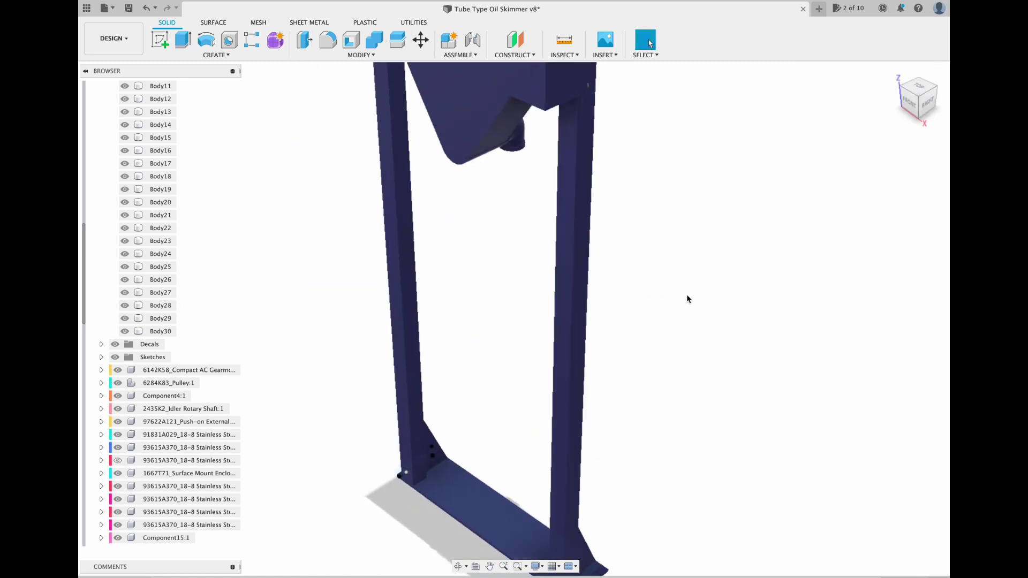
left_click_drag(917, 94, 741, 118)
middle_click_drag(666, 415, 789, 198)
scroll(689, 476, "up", 5)
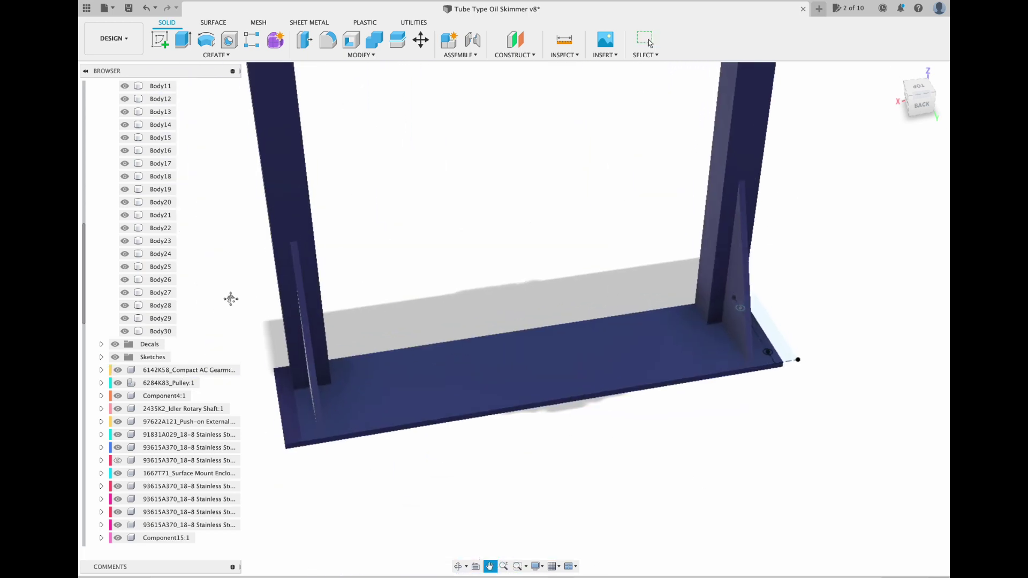
left_click(101, 357)
scroll(115, 358, "down", 8)
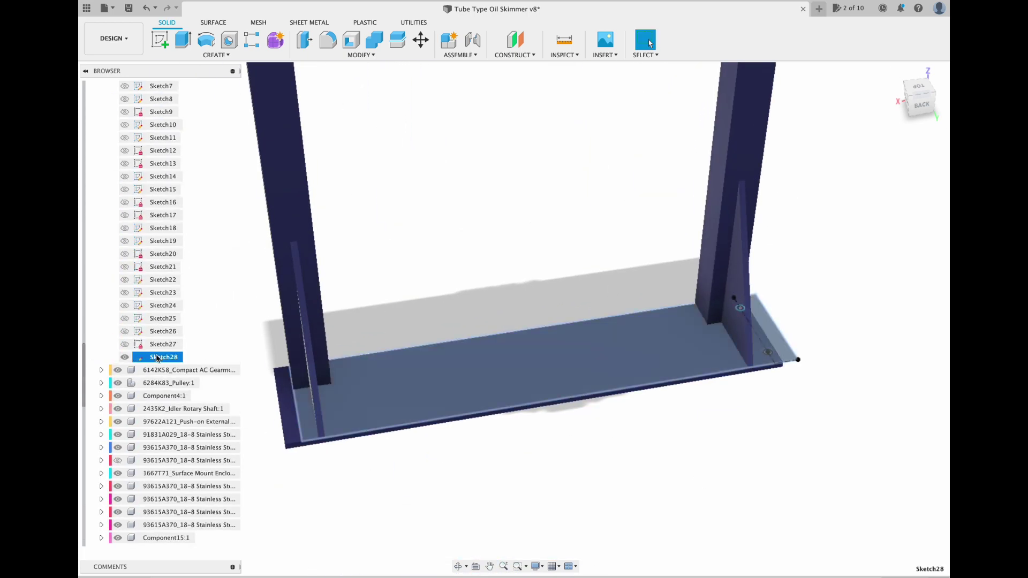
Step: Start a sketch on the base plate's top face and draw a 0.50 in square inward from one rear corner
mouse_move(554, 207)
middle_mouse_down("shift")
mouse_move(673, 211)
mouse_move(528, 234)
mouse_move(514, 317)
mouse_move(916, 139)
middle_mouse_up("shift")
left_click(160, 40)
left_click(478, 248)
scroll(587, 508, "down", 3)
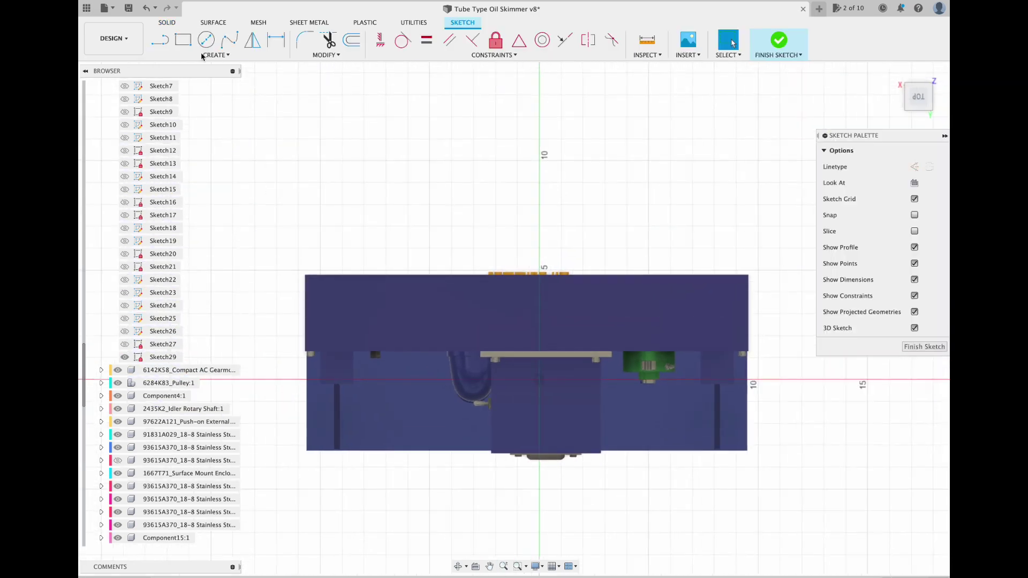
left_click(183, 40)
left_click(306, 450)
type(".50")
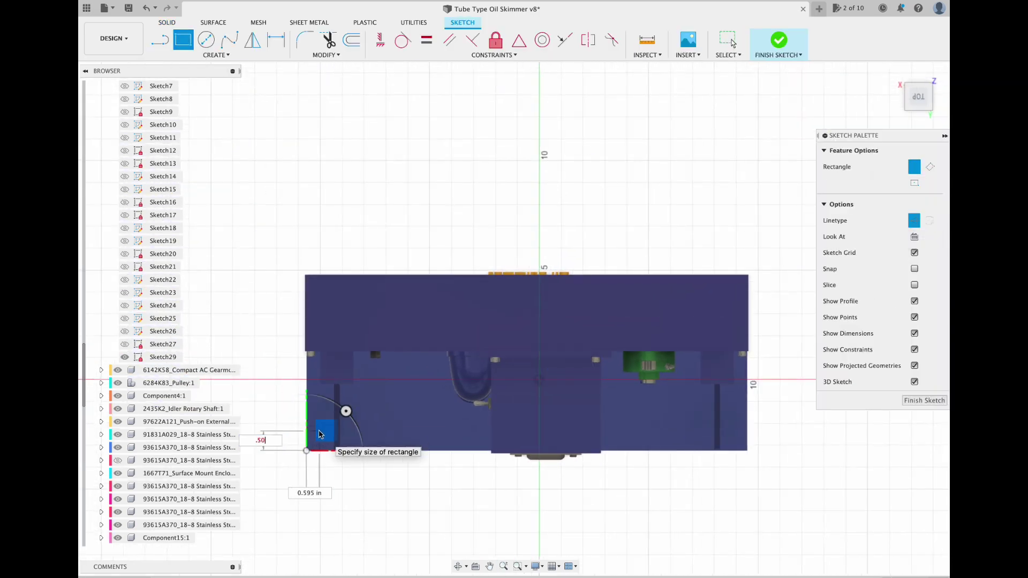
key("Return")
key("Escape")
scroll(296, 423, "up", 2)
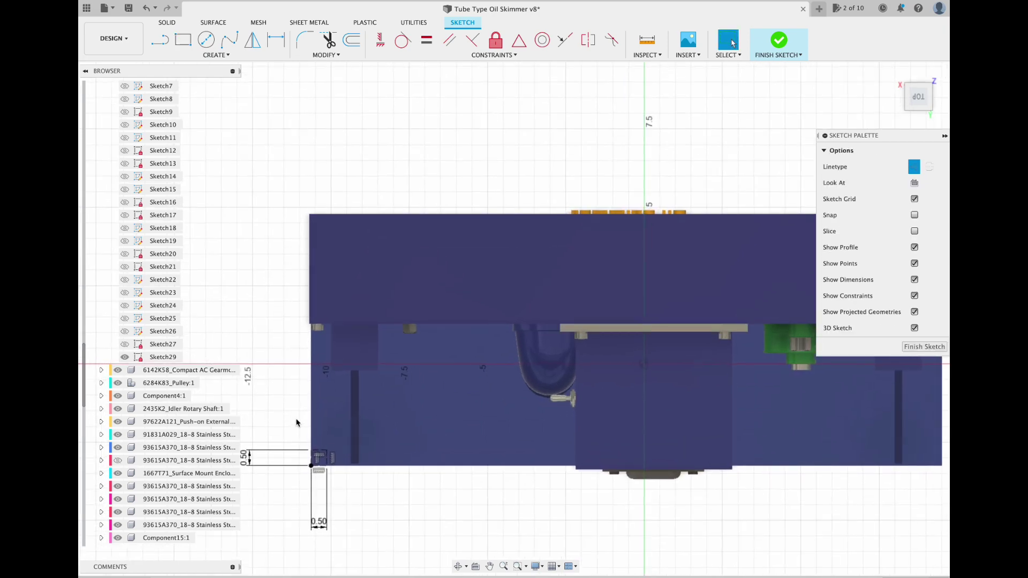
key("r")
left_click(311, 332)
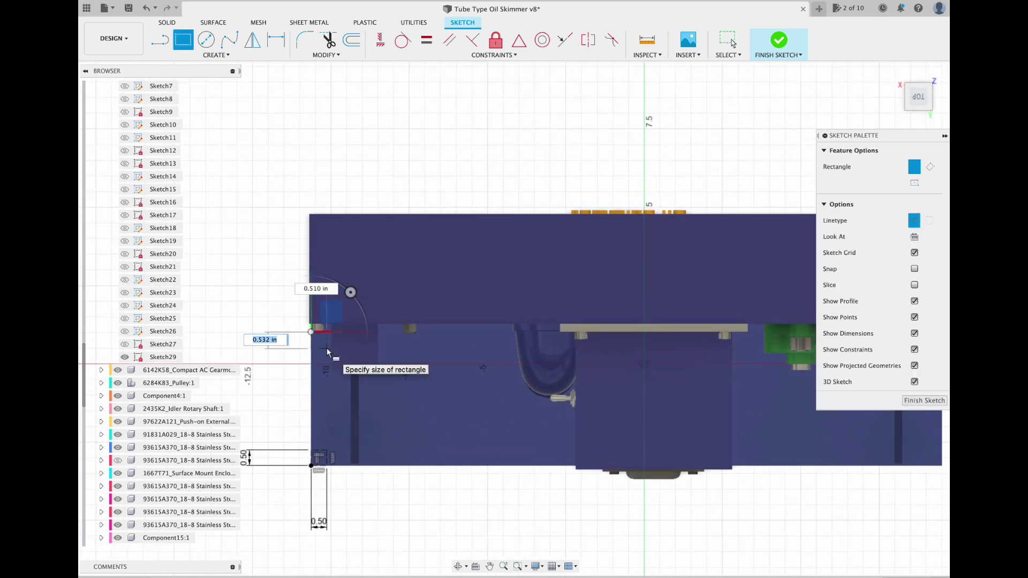
type(".50")
key("Tab")
type(".50")
key("Tab")
key("Escape")
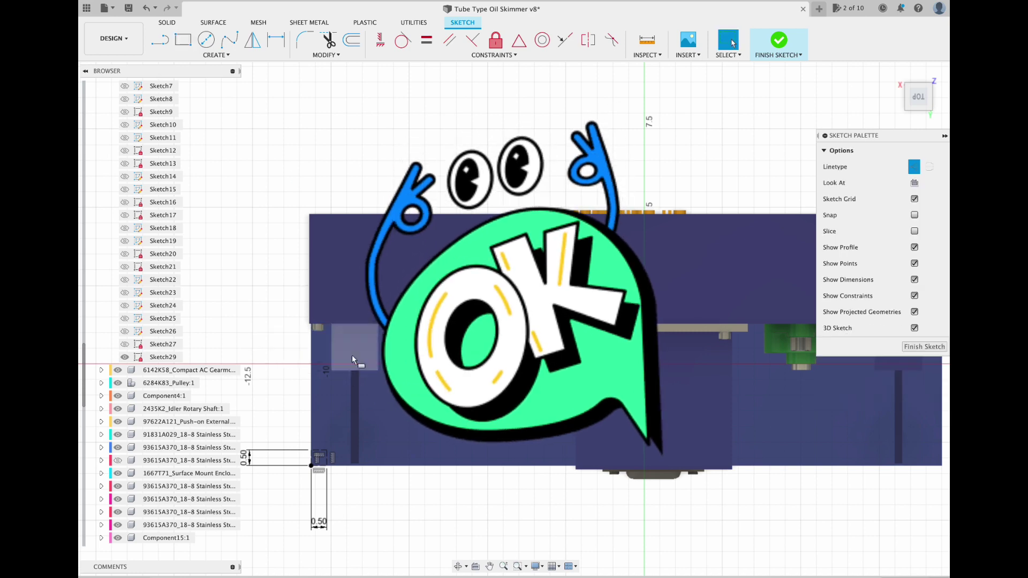
Step: Draw a 0.75 in square on the base plate from the front inner corner of the post on the same side
key("r")
left_click(379, 324)
type(".75")
key("Tab")
type(".75")
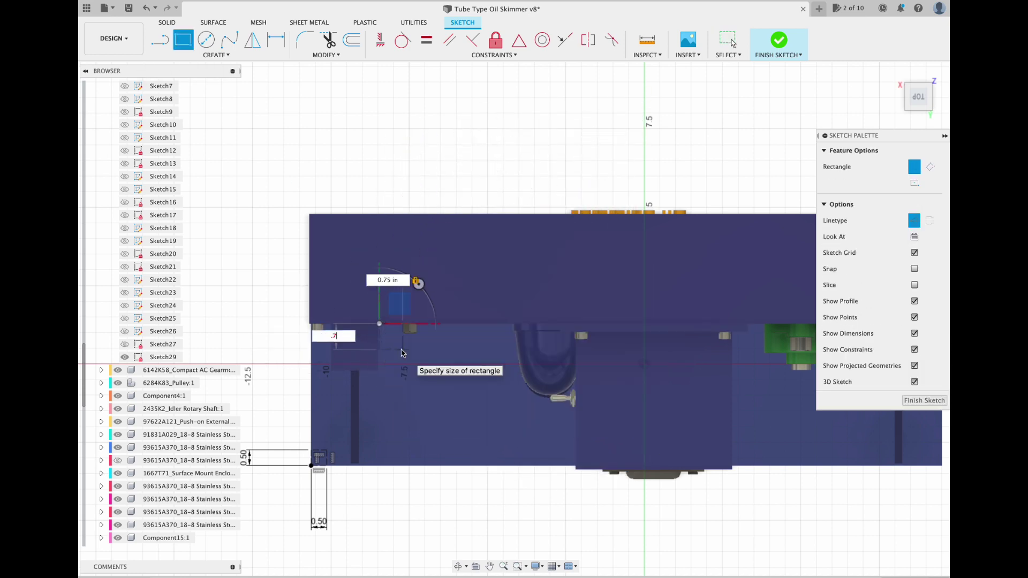
key("Return")
Step: Sketch 0.375 in diameter circles centred on the inward corners of the 0.50 in and 0.75 in squares
key("c")
left_click(327, 450)
type(".375")
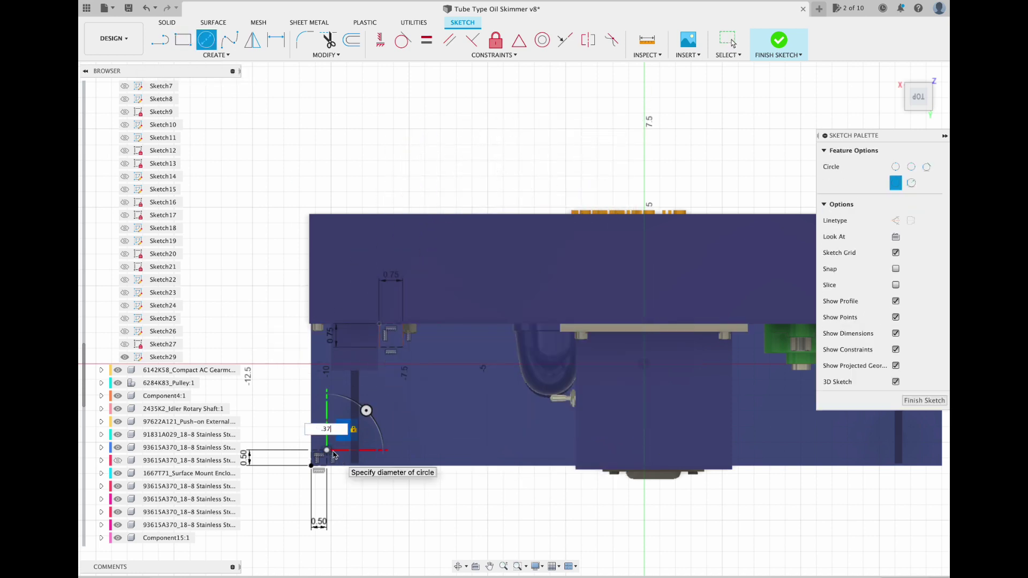
key("Return")
left_click(403, 346)
type(".375")
key("Return")
key("Escape")
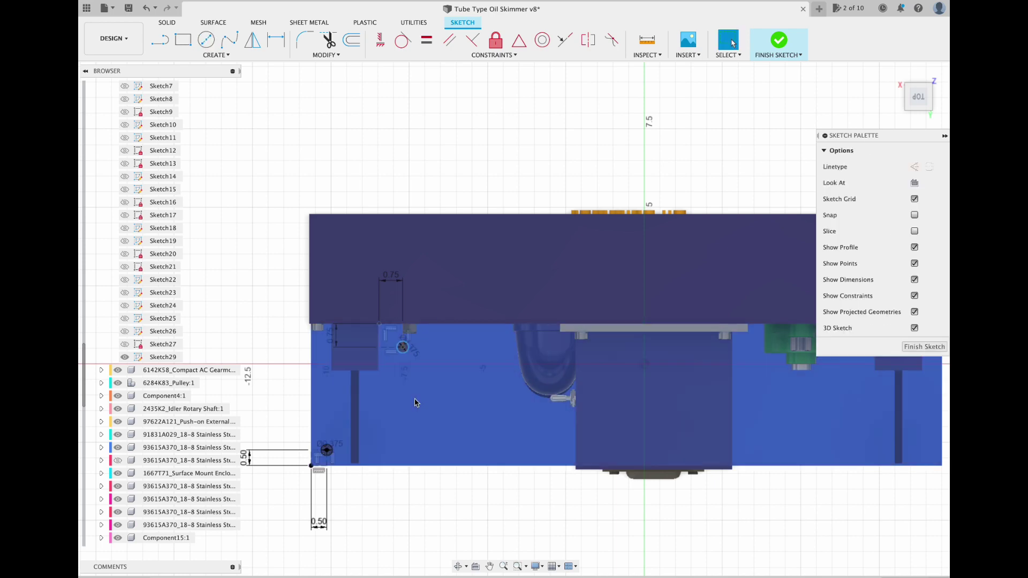
Step: Try to draw a 0.75 in square from the opposite post's front inner corner, and undo it
scroll(551, 156, "down", 2)
mouse_move(567, 509)
middle_mouse_down()
mouse_move(506, 508)
mouse_move(467, 480)
middle_mouse_up()
key("r")
left_click(721, 292)
type(".75")
key("Tab")
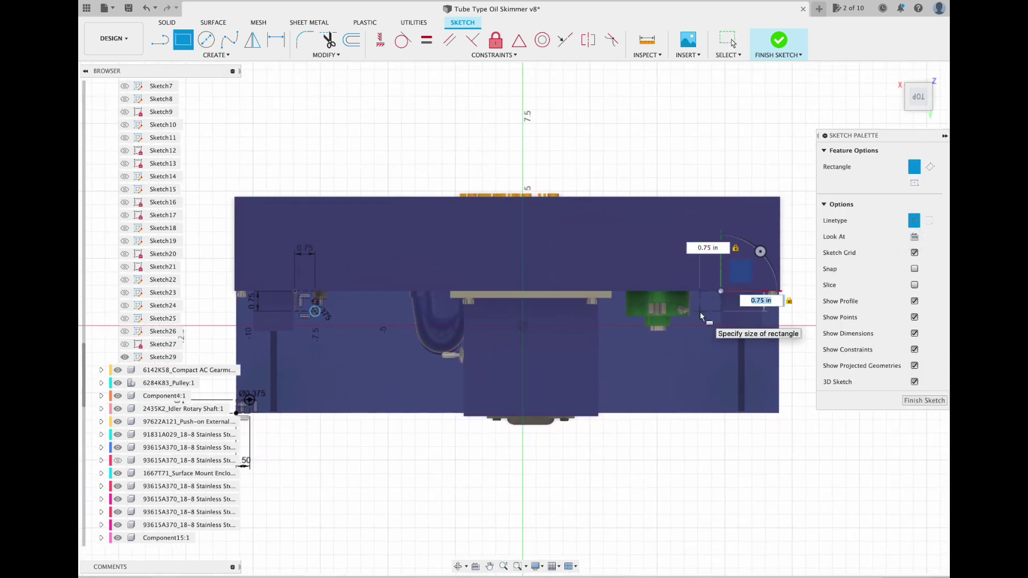
type(".75")
key("Return")
left_click(149, 14)
Step: Draw a 0.75 in square from the opposite post's front inner corner and a 0.5 in square inward from the plate's other rear corner
key("r")
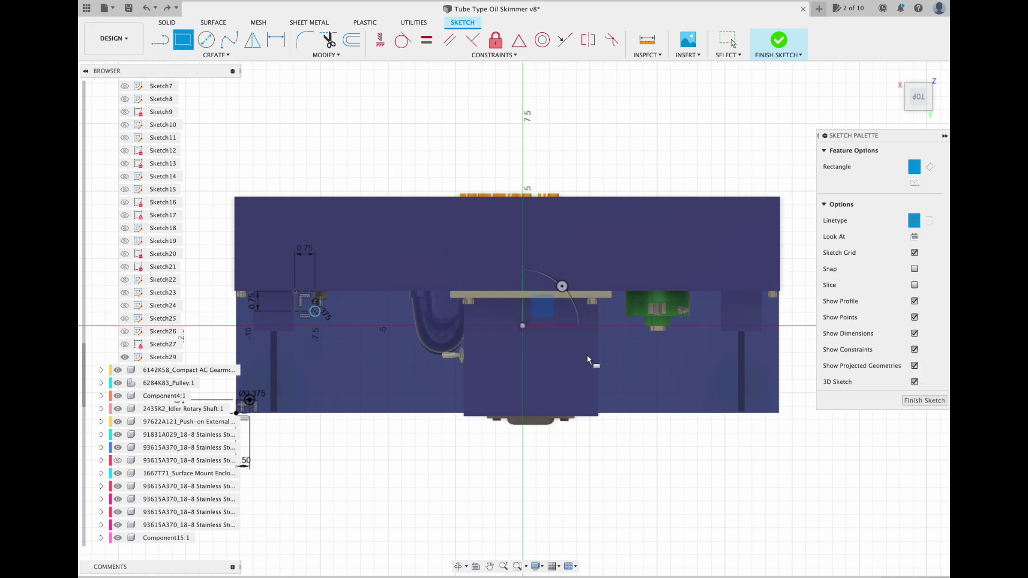
left_click(721, 292)
type(".75")
key("Return")
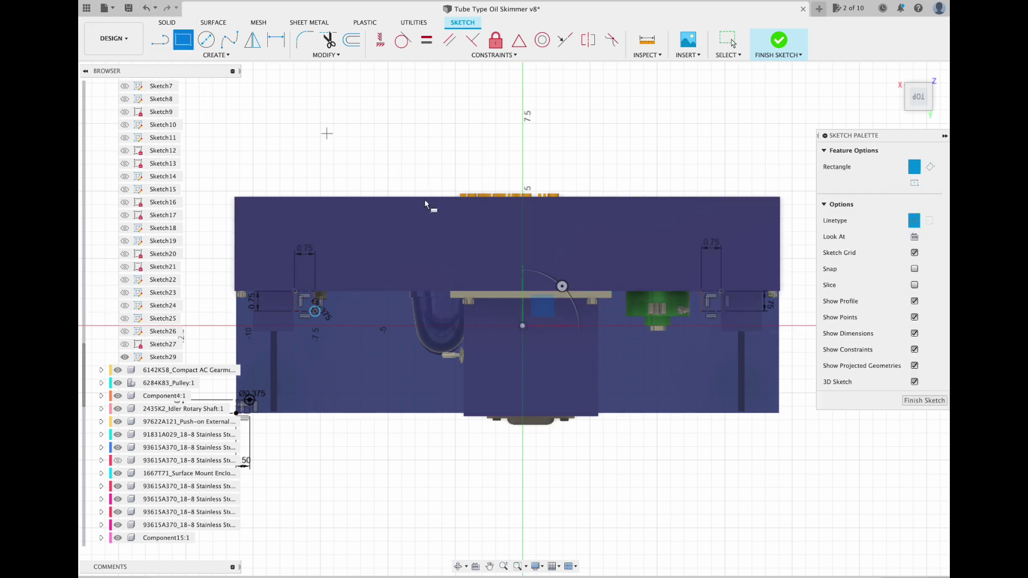
left_click(779, 413)
type(".5")
key("Tab")
type(".5")
key("Return")
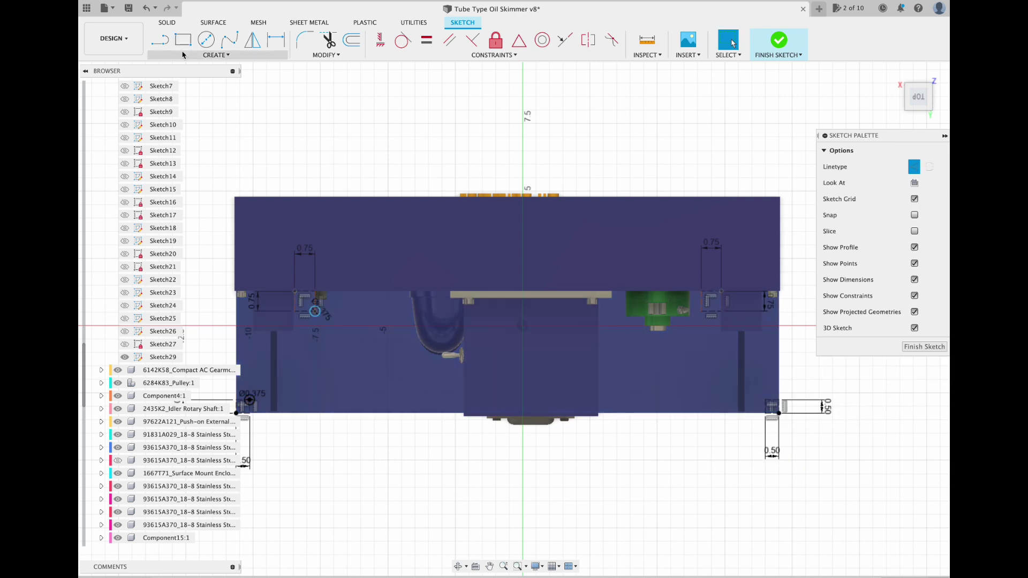
Step: Sketch 0.375 in diameter circles centred on the inward corners of the two squares at the plate's opposite end
type("c.375")
key("Return")
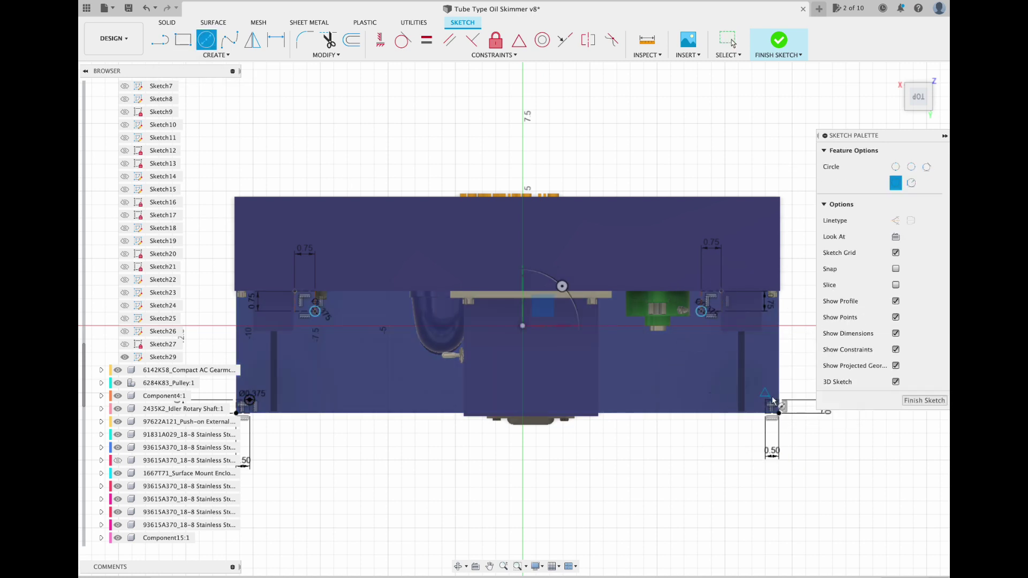
left_click(766, 400)
type(".375")
key("Return")
Step: Extrude the four 0.375 in circles downward 0.25 in as a cut through the base plate
key("e")
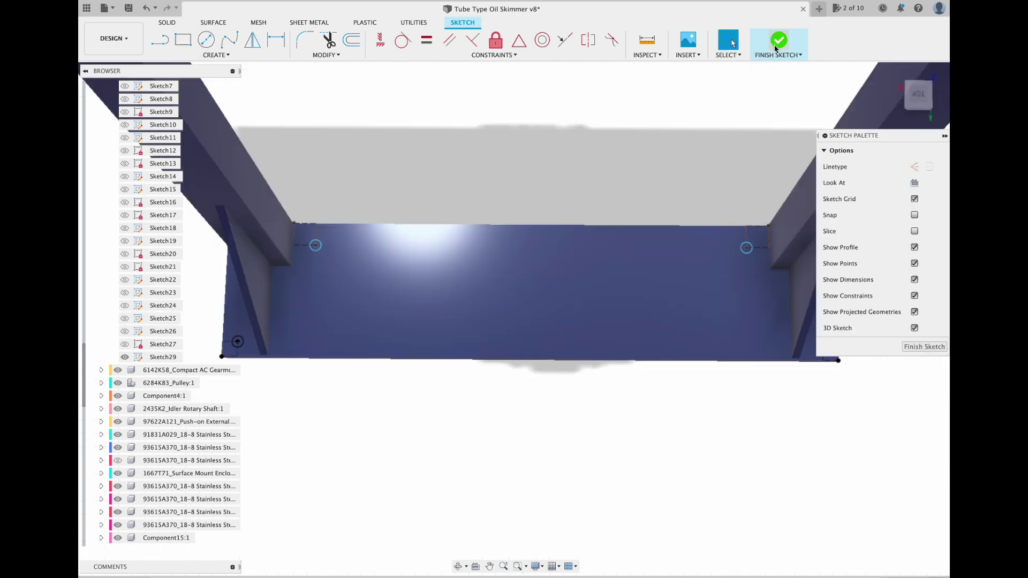
left_click(412, 232)
middle_click_drag(572, 432, 484, 455)
left_click(701, 262)
left_click(774, 309)
left_click_drag(773, 295, 772, 328)
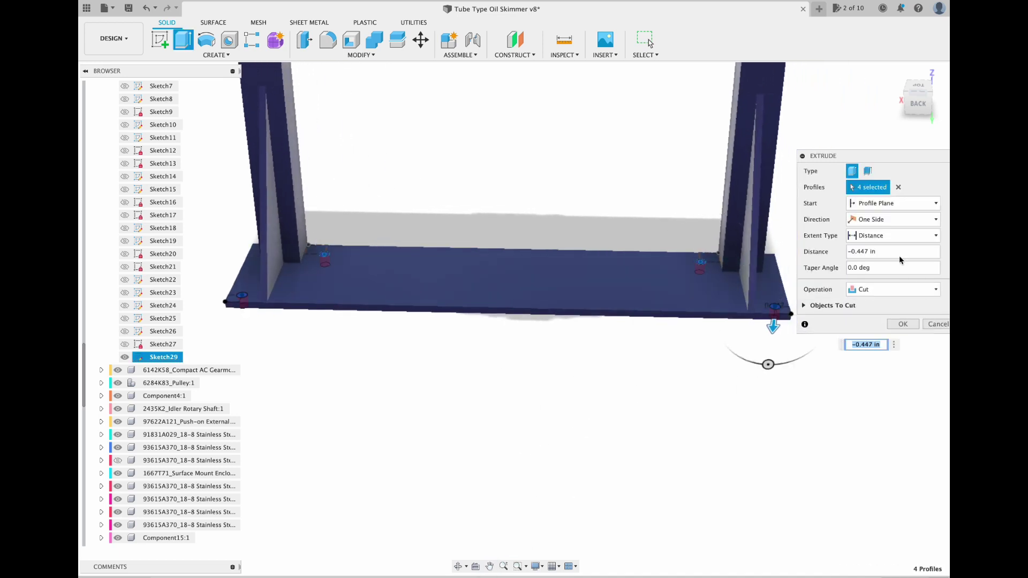
type(".25")
key("Return")
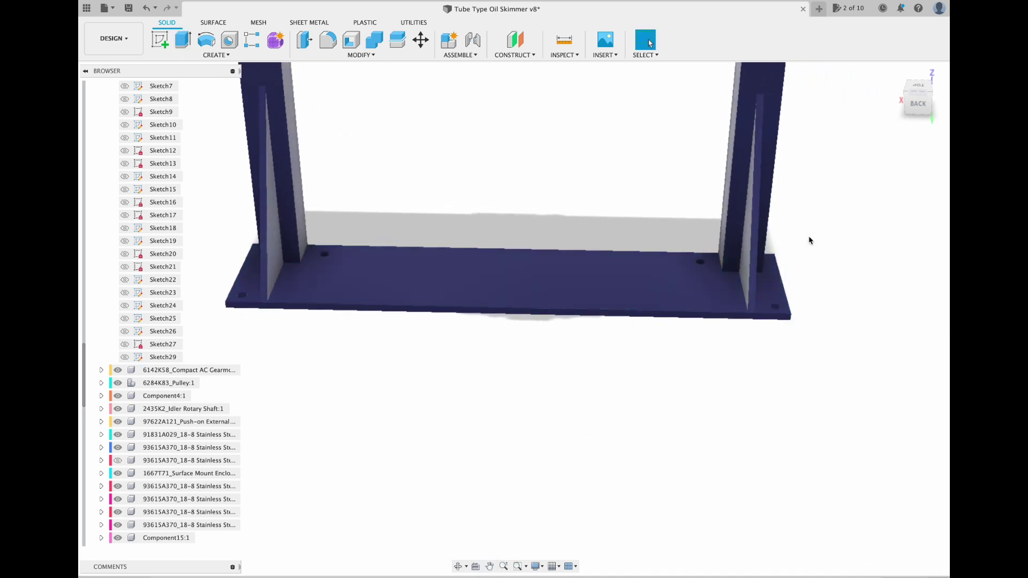
scroll(856, 163, "up", 3)
left_click_drag(912, 107, 911, 129)
left_click(894, 77)
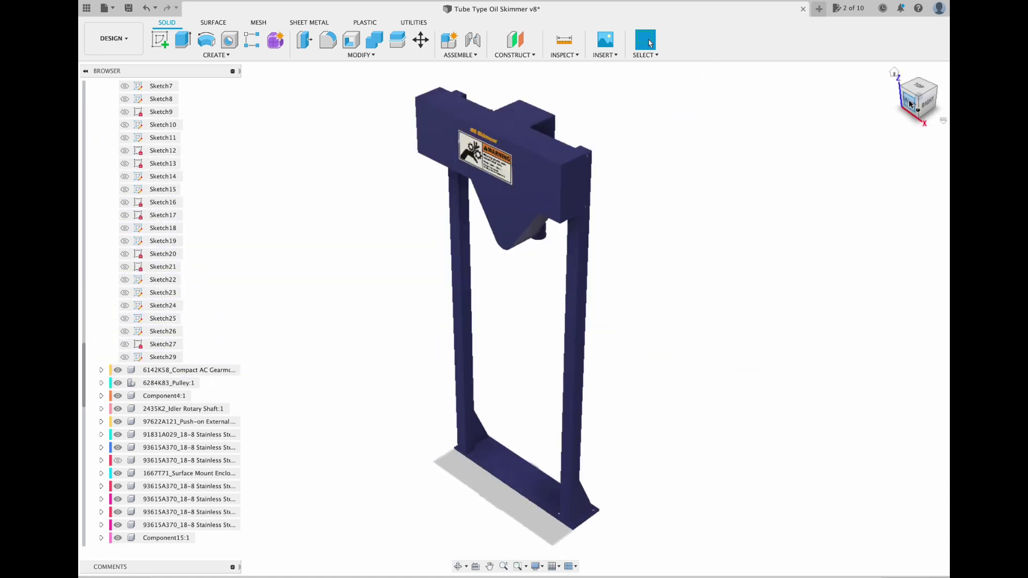
mouse_move(893, 80)
middle_mouse_down("shift")
mouse_move(790, 44)
mouse_move(834, 105)
mouse_move(878, 109)
middle_mouse_up("shift")
left_click(893, 77)
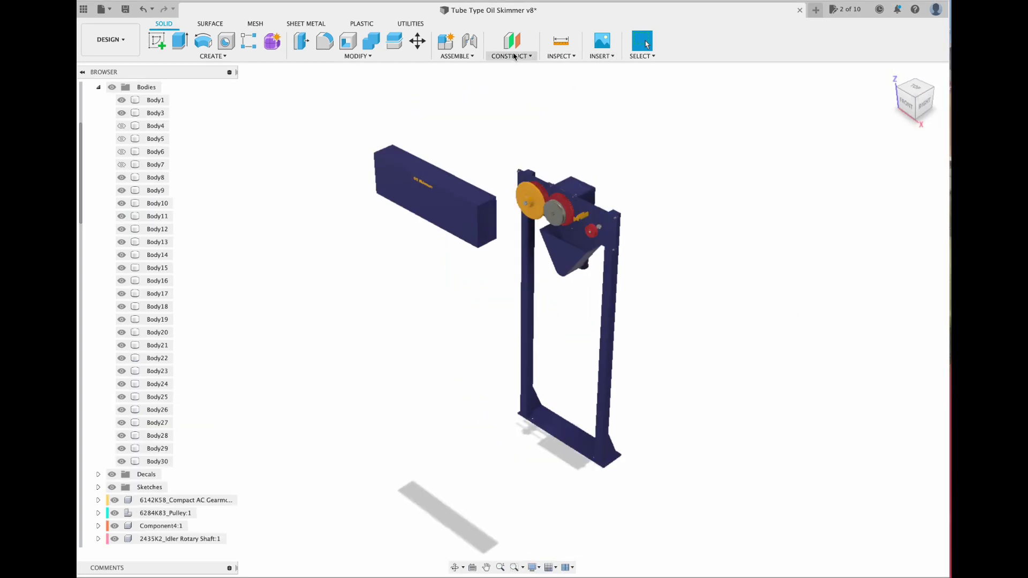
Step: Create a construction plane offset 1.622 in forward from the front face of the plate carrying the gears and pulleys
left_click(514, 56)
left_click(517, 69)
scroll(536, 203, "up", 5)
left_click(534, 210)
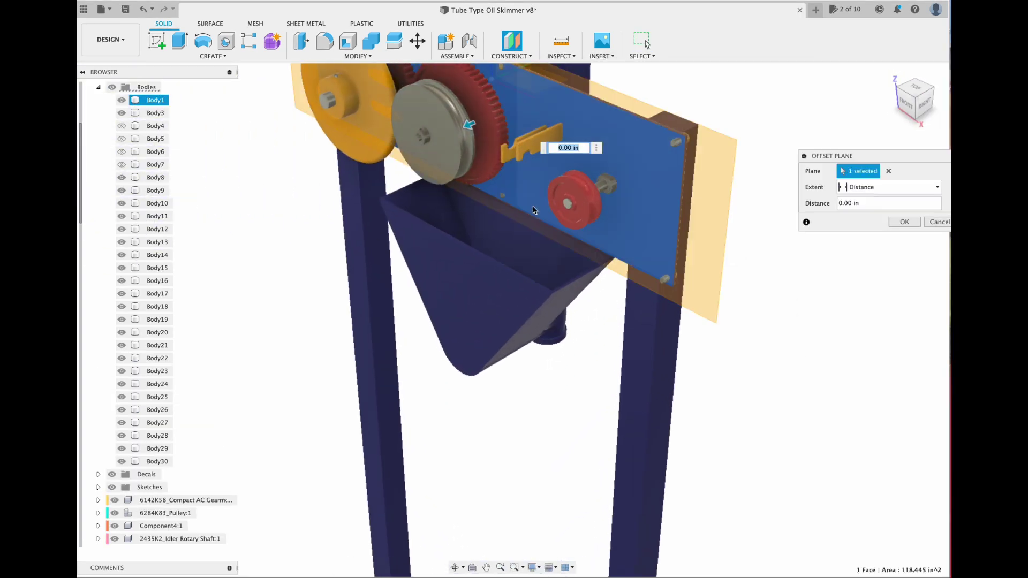
left_click(926, 103)
left_click_drag(549, 138, 499, 141)
scroll(508, 138, "up", 5)
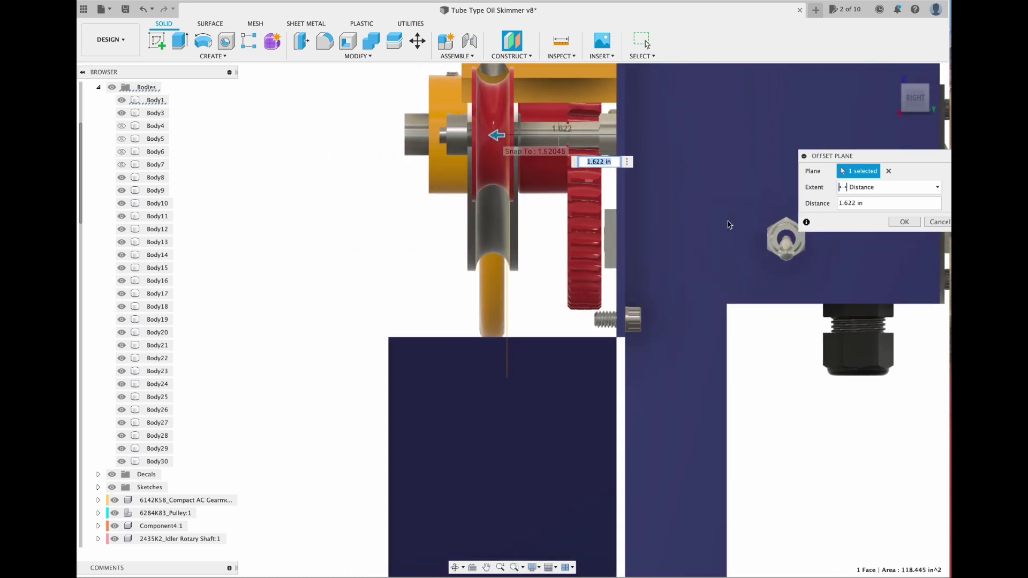
left_click(904, 222)
Step: Start a sketch on the offset plane and draw a circle about 2.104 in in diameter centred on the small red pulley
left_click(901, 80)
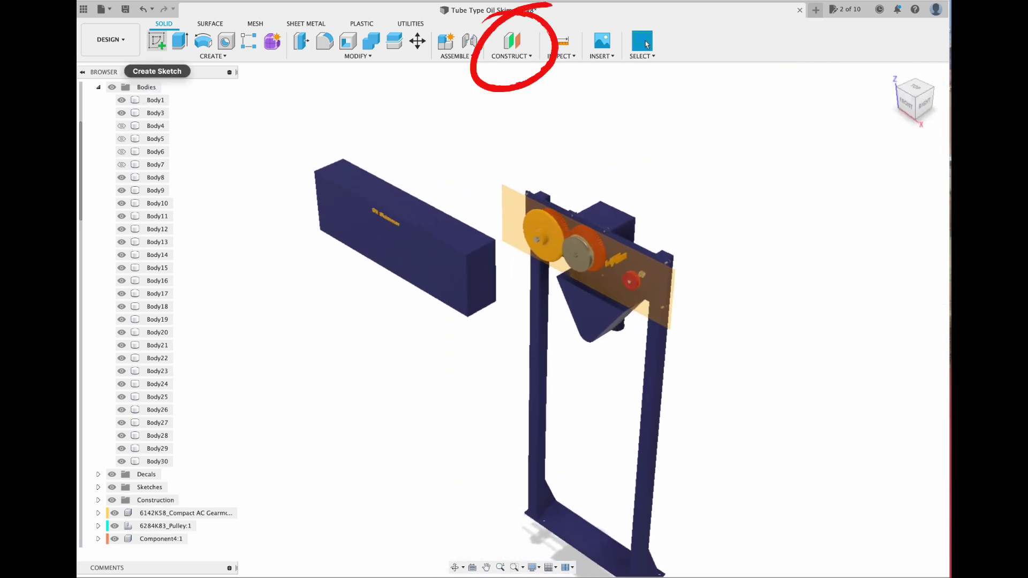
left_click(583, 230)
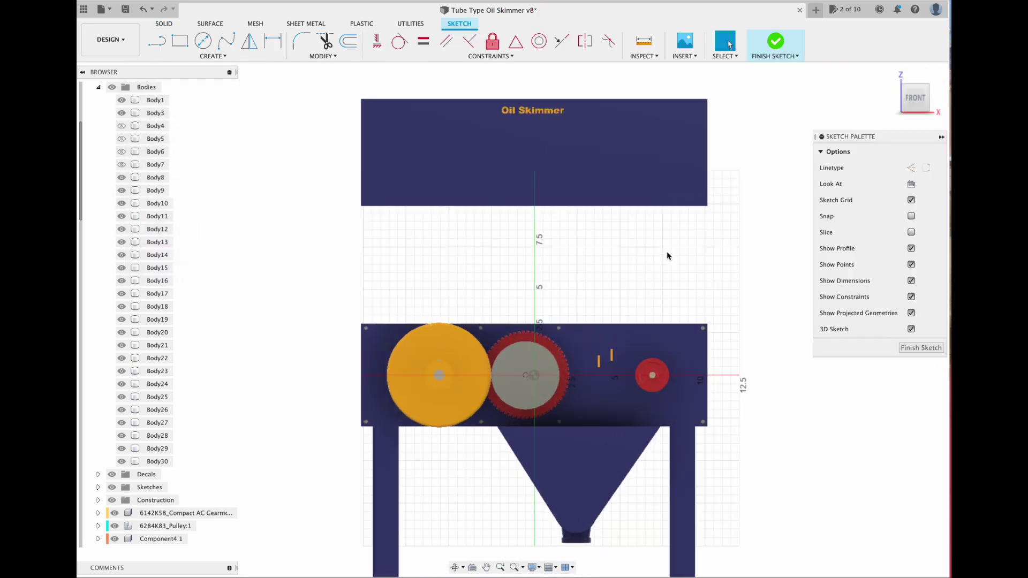
scroll(142, 111, "up", 2)
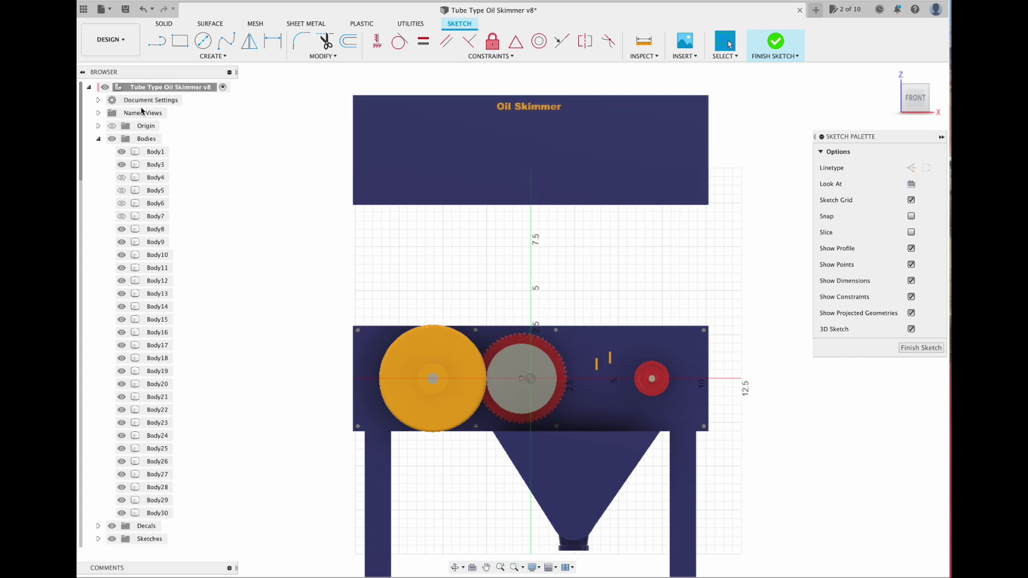
left_click(98, 139)
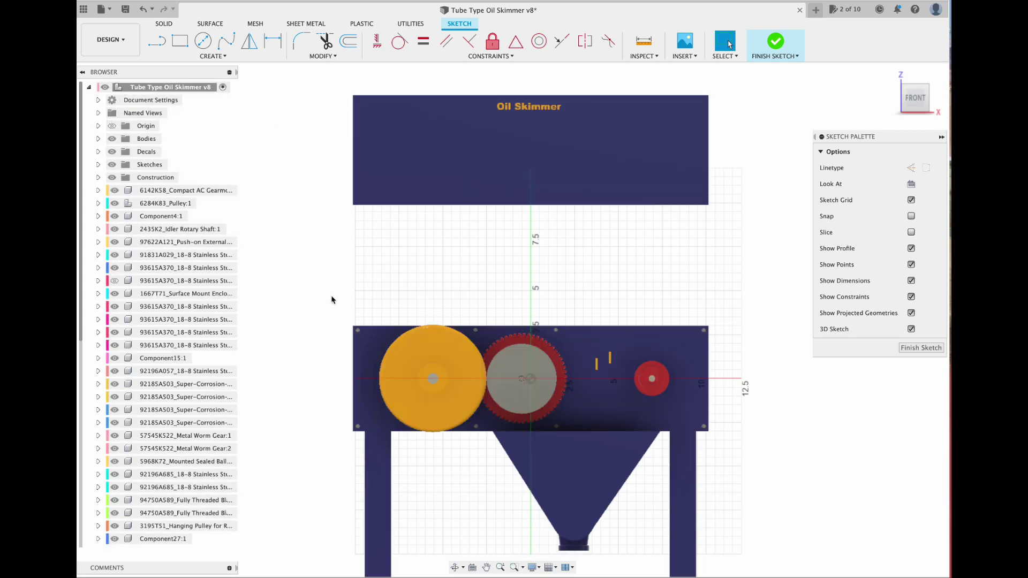
middle_click_drag(881, 185, 725, 201, "shift")
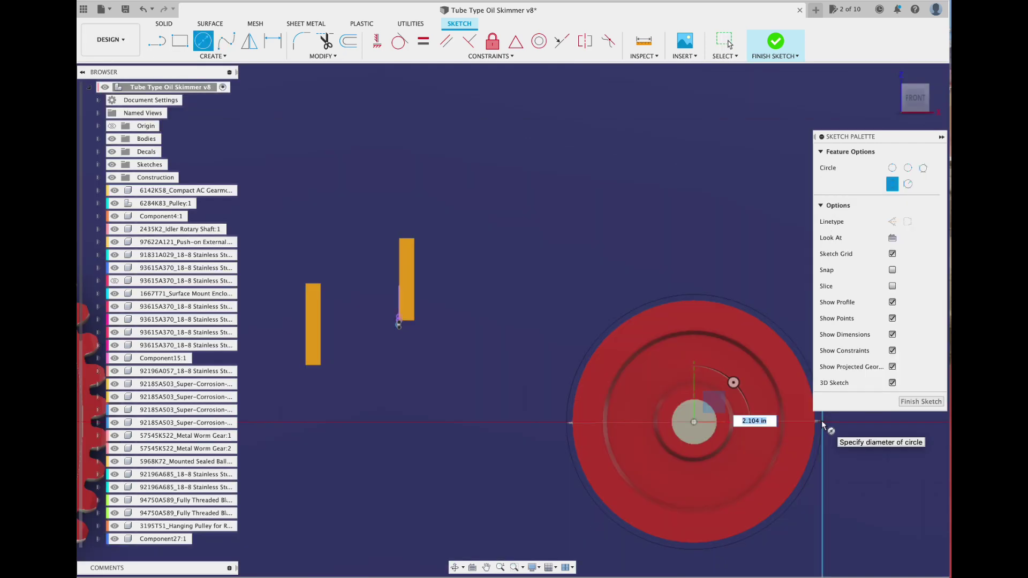
left_click(822, 421)
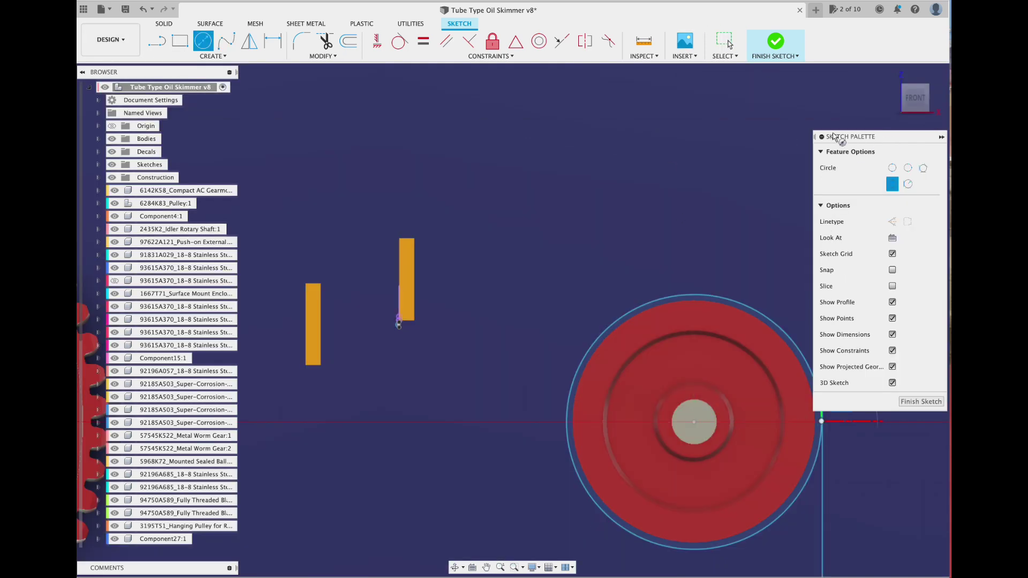
key("Escape")
Step: Draw two connected sketch lines from the top of the small red pulley's circle, via a bend near the yellow brackets, to the grey pulley's top
key("l")
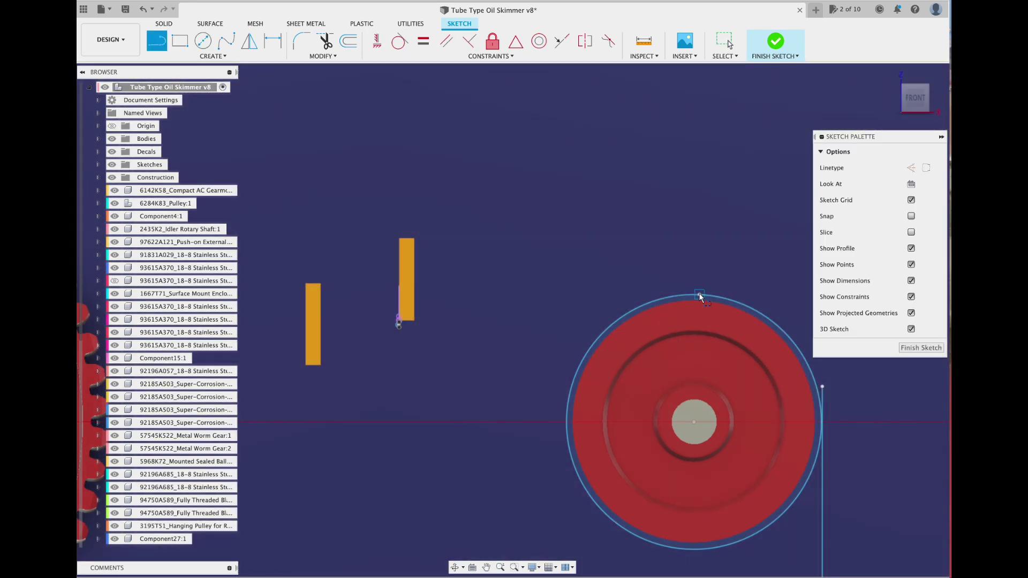
left_click(700, 295)
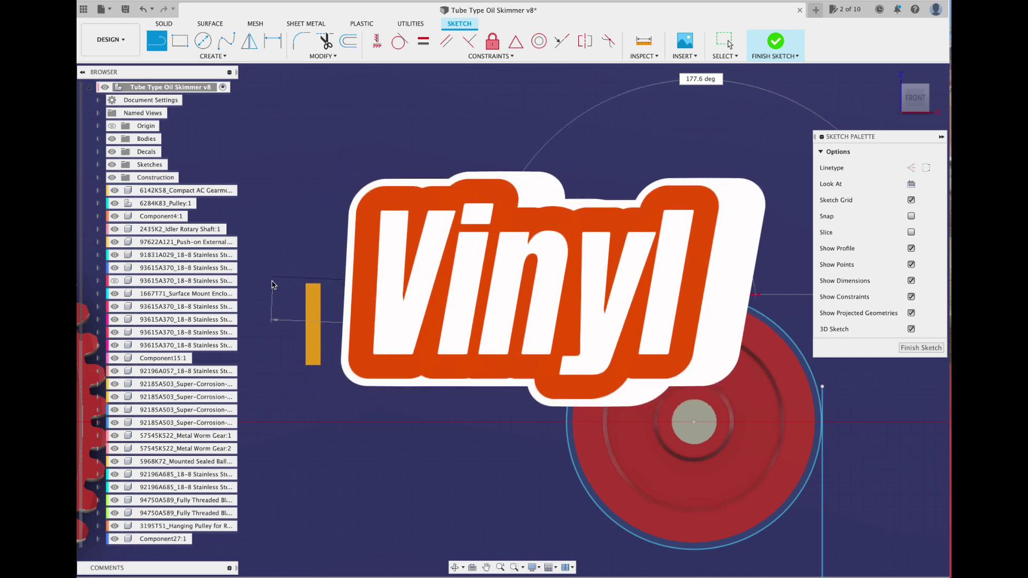
scroll(273, 287, "down", 6)
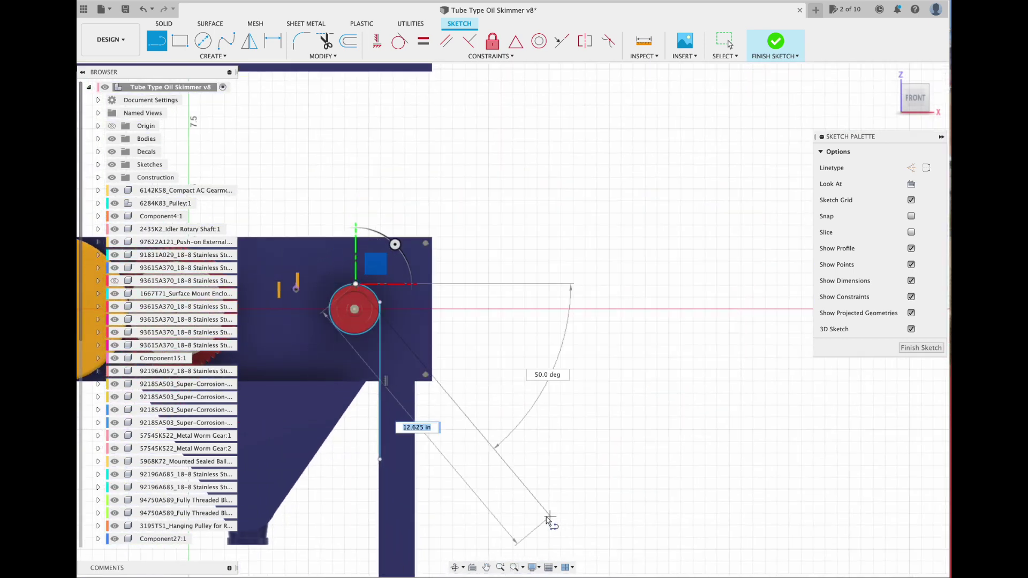
middle_click_drag(327, 363, 619, 352)
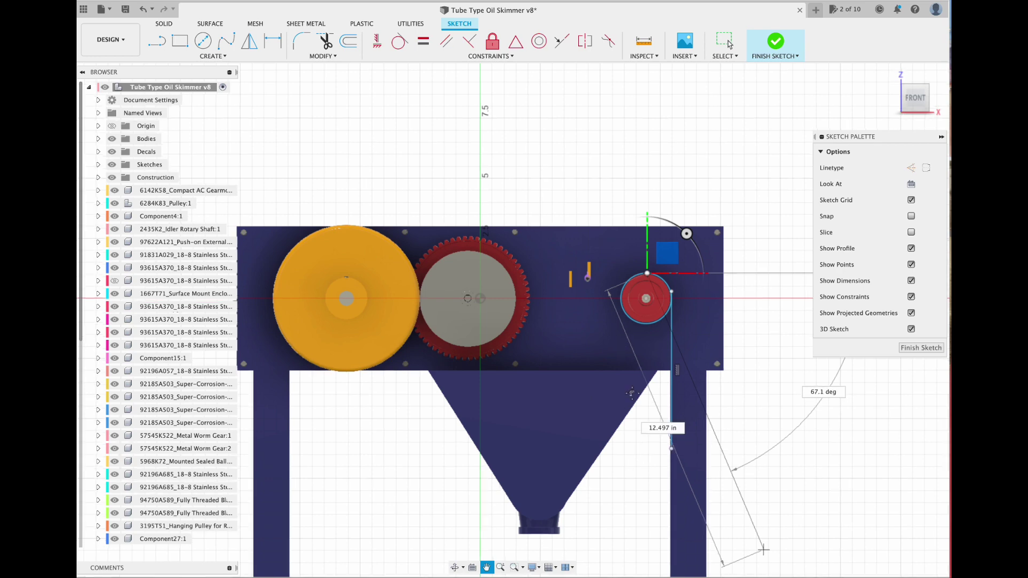
scroll(460, 252, "up", 4)
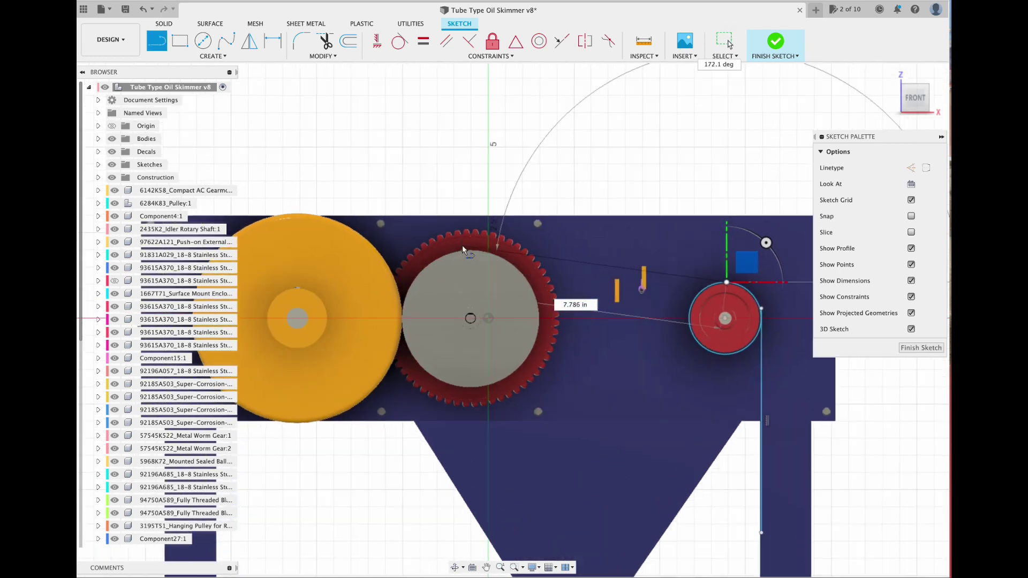
left_click(575, 276)
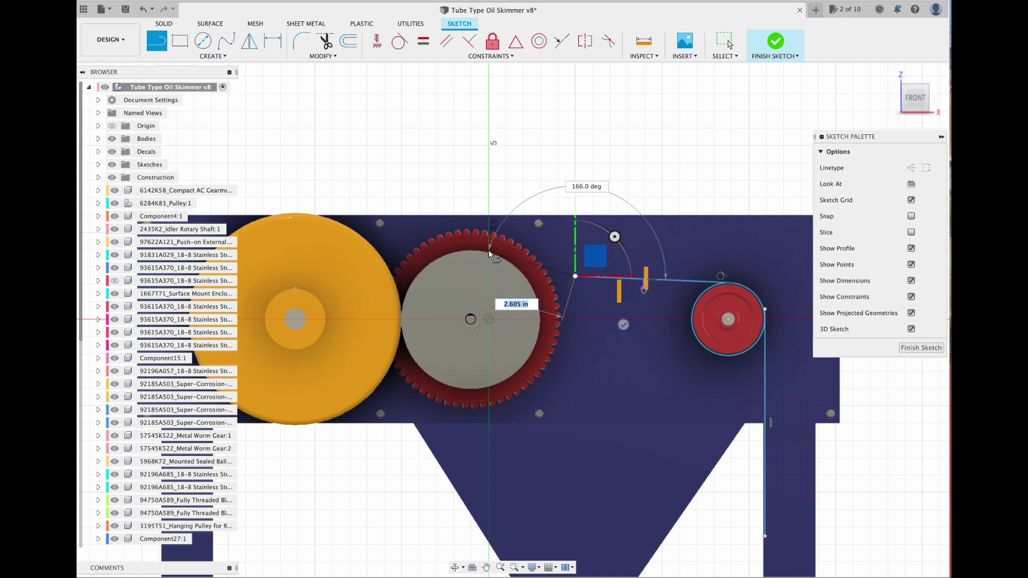
left_click(489, 250)
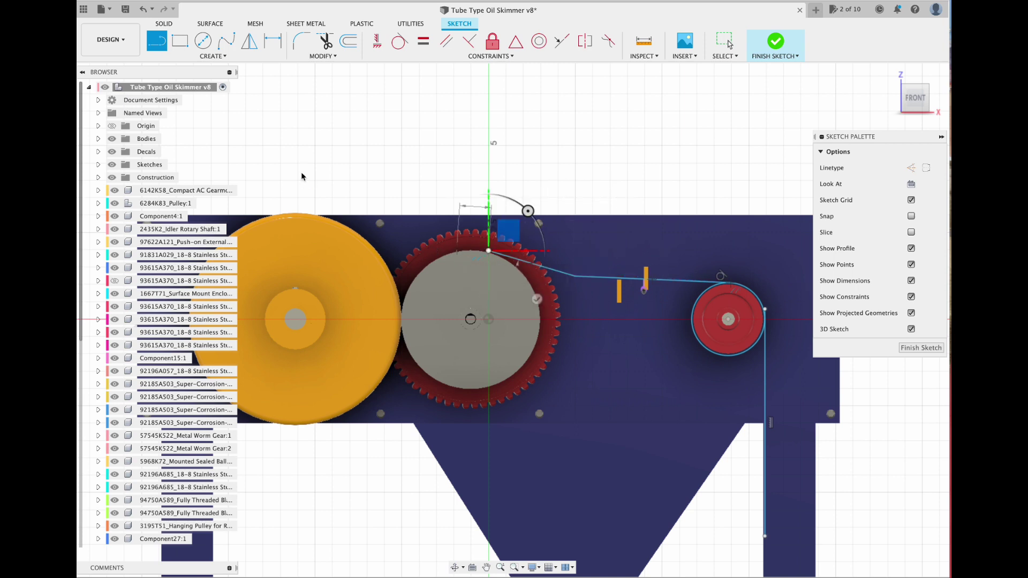
Step: Sketch a circle about 4.1 in in diameter centred on the grey pulley and passing through the end of the sloping path line
key("c")
left_click(471, 319)
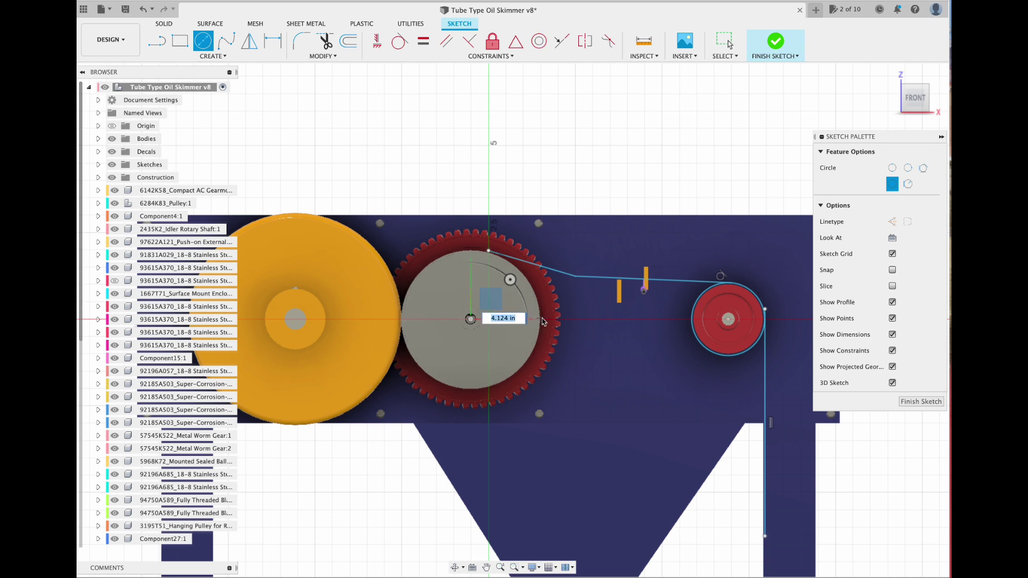
left_click(488, 250)
key("Escape")
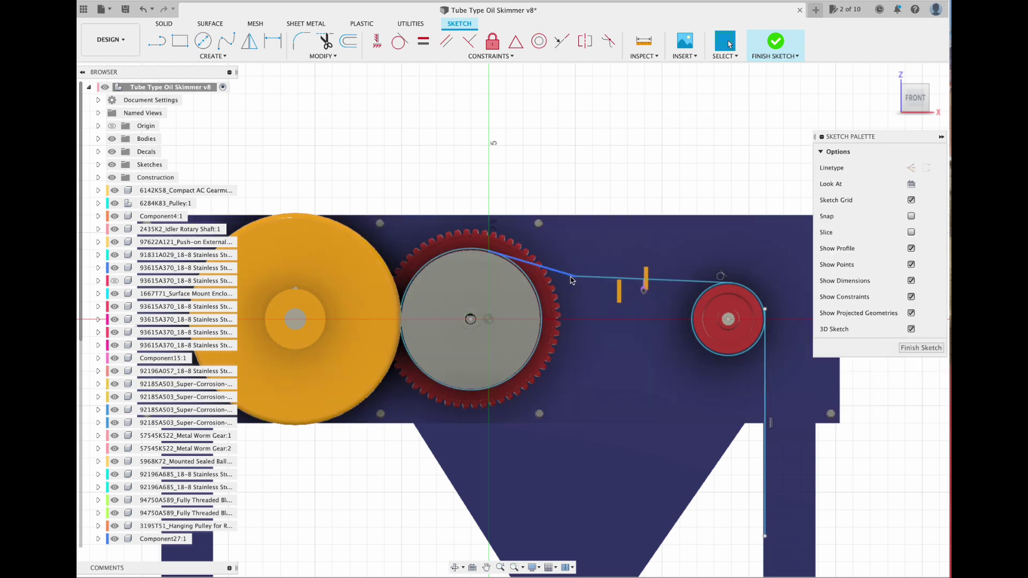
Step: Draw a vertical sketch line about 6.3 in long down from the grey pulley circle's side facing the large yellow wheel
left_click(321, 56)
left_click(204, 57)
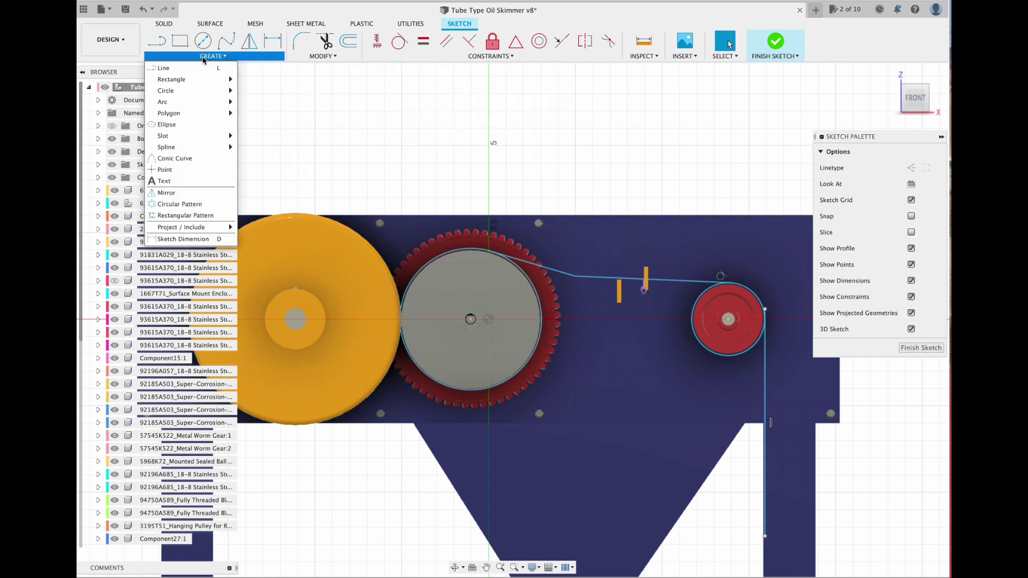
left_click(164, 68)
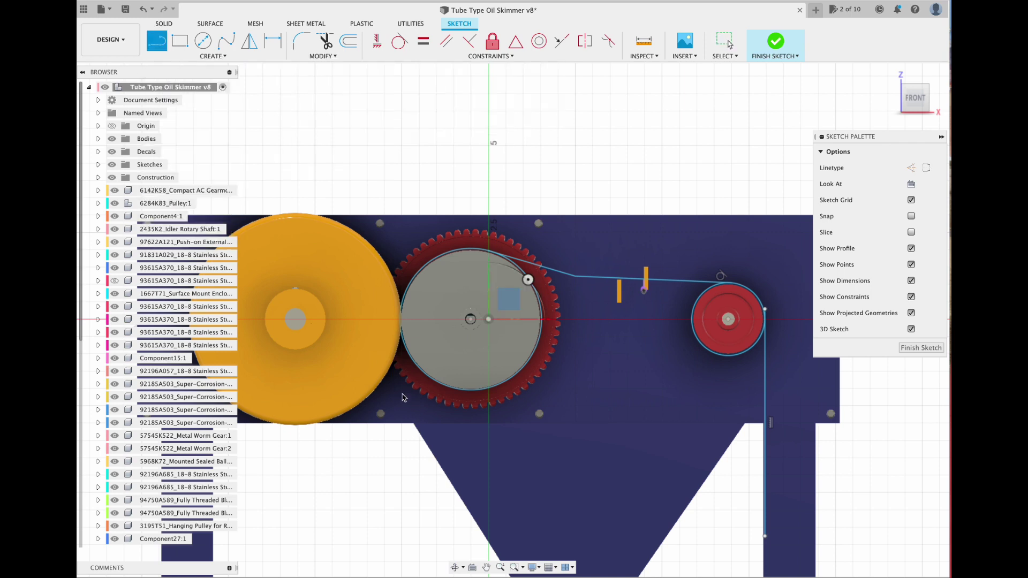
left_click(401, 321)
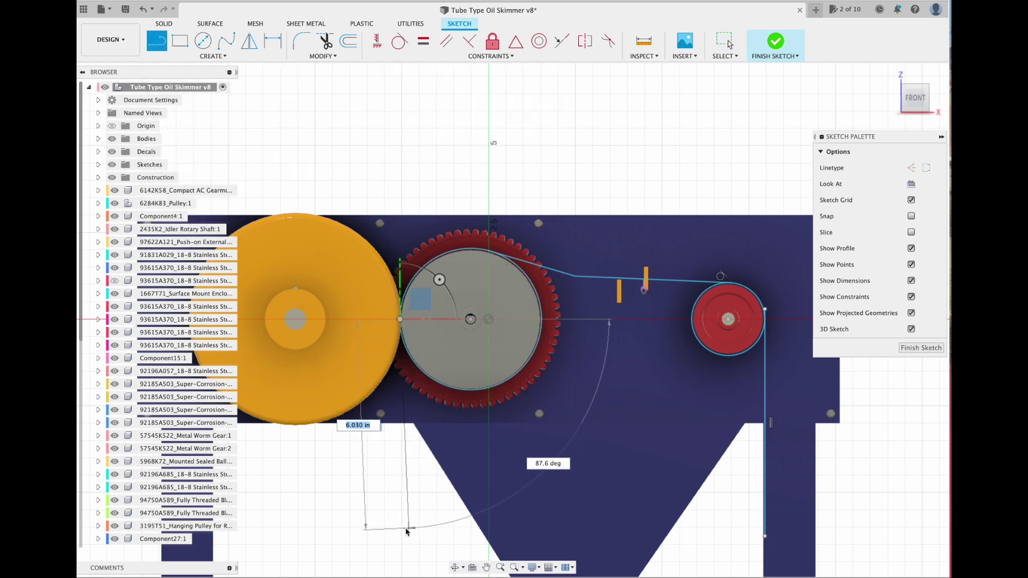
left_click(400, 537)
key("Escape")
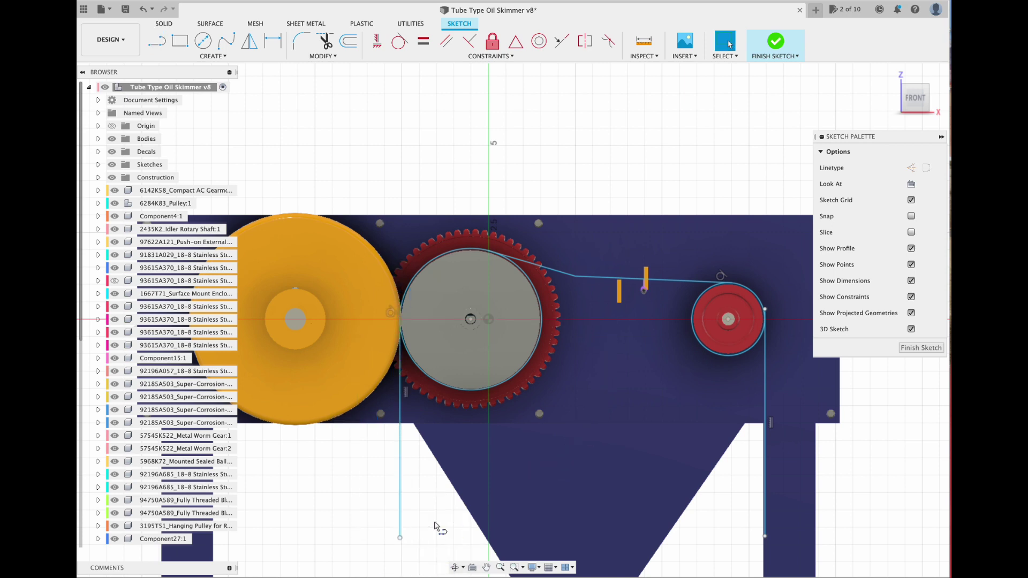
Step: Trim the grey pulley's circle to the arc joining its two path lines, and undo the trim that removed the small pulley's circle
left_click(324, 40)
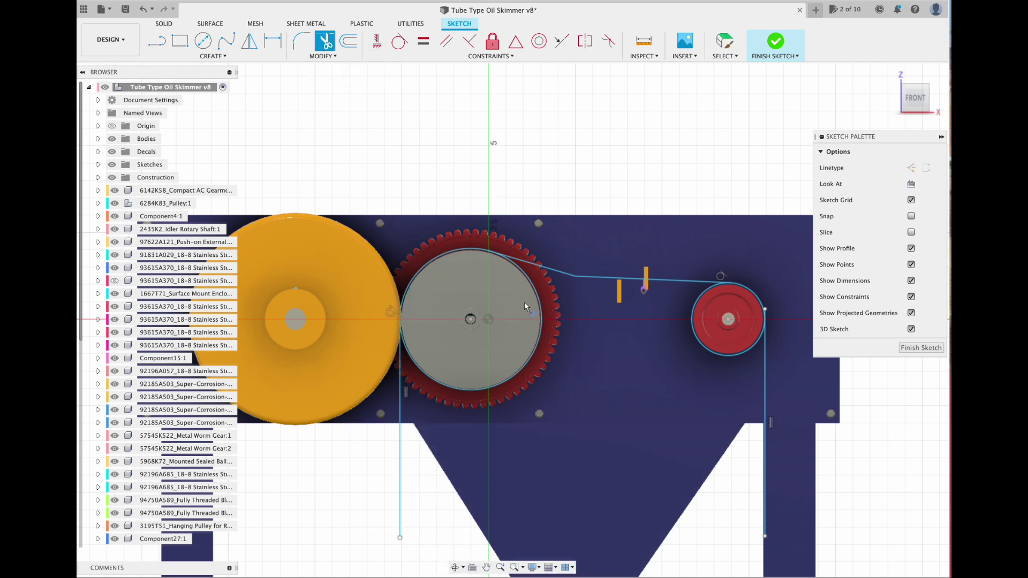
left_click(530, 297)
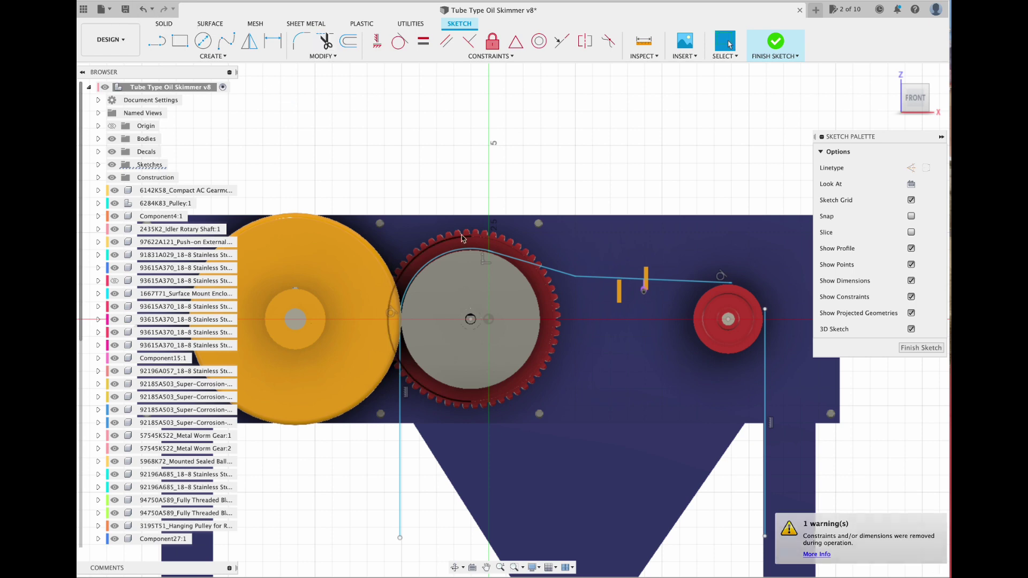
left_click(142, 9)
Step: Redraw the vertical path line downward from the outer side of the small red pulley's circle, ending level with the opposite vertical line
scroll(760, 320, "up", 4)
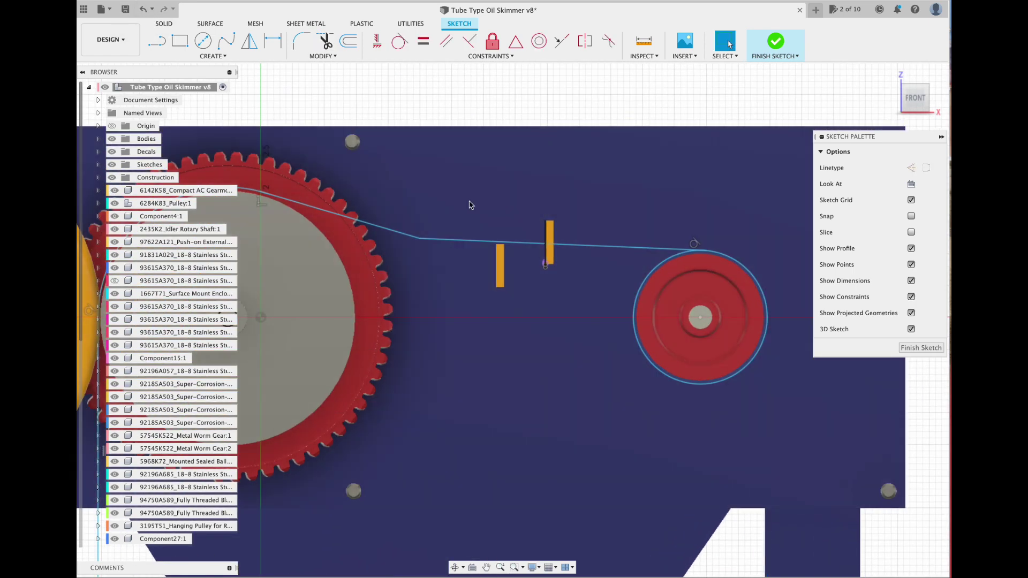
key("l")
left_click(766, 316)
scroll(769, 445, "down", 5)
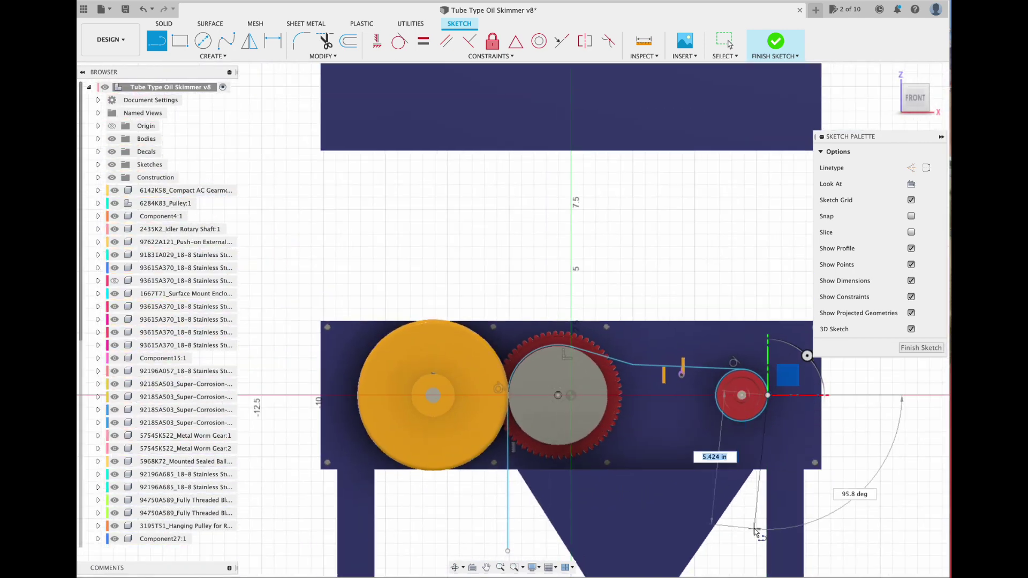
left_click(767, 553)
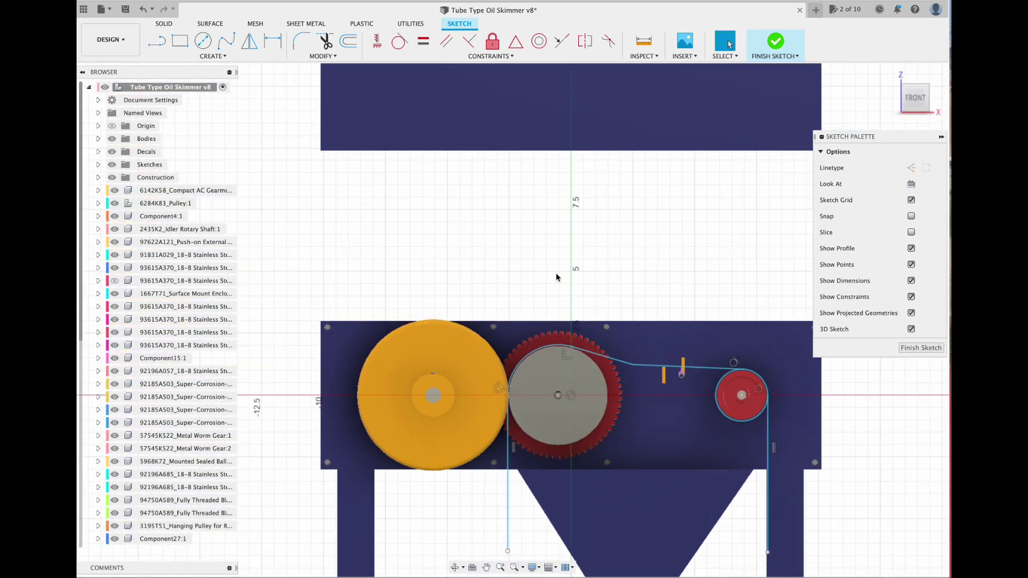
Step: Trim the small red pulley's circle to the outer upper arc connecting the sloping path line and the vertical line
left_click(324, 41)
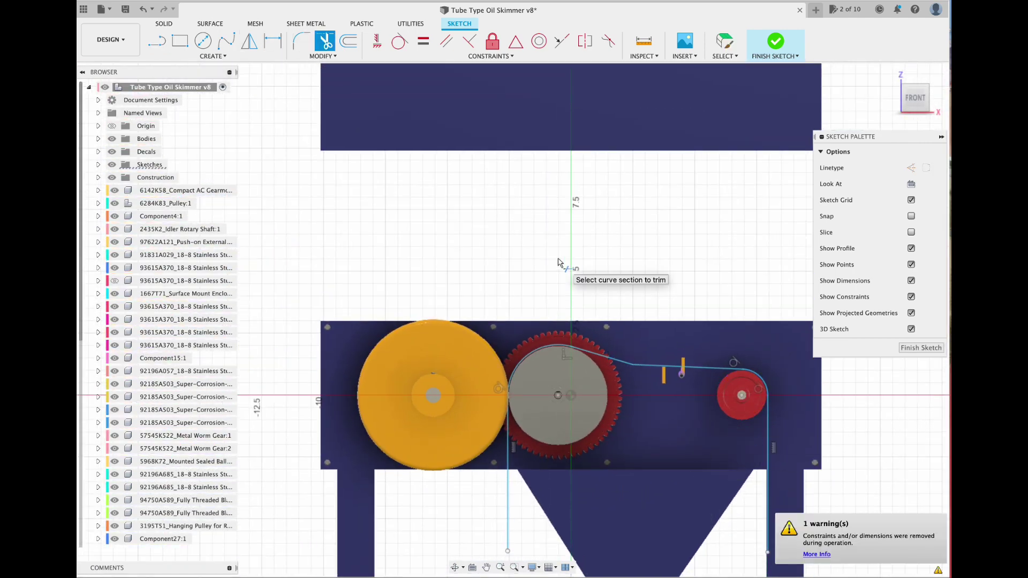
scroll(648, 354, "up", 5)
key("Escape")
Step: Move the bend point between the two sloping path lines onto the yellow bracket nearer the small red pulley, and finish the sketch
left_click(586, 375)
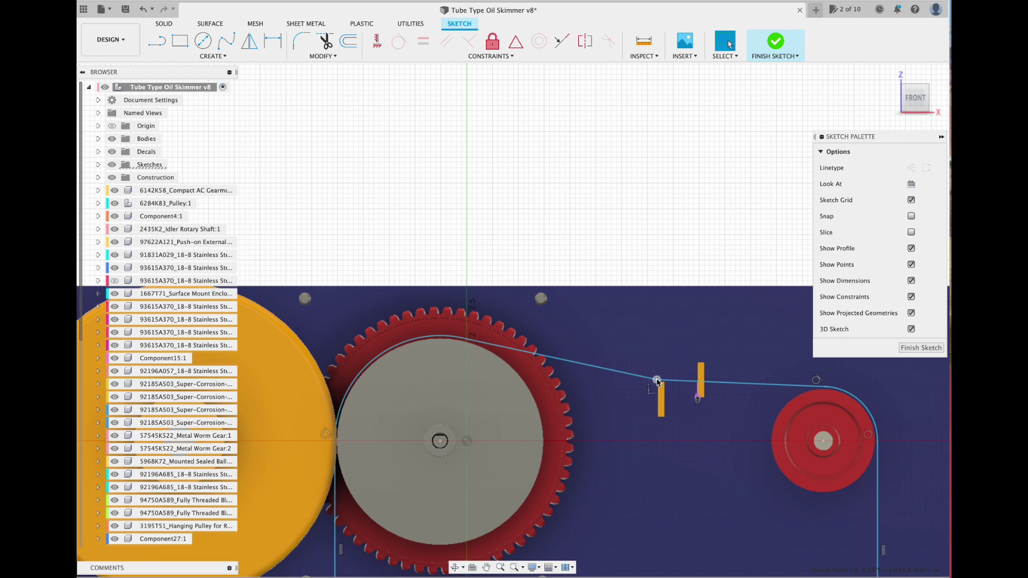
left_click(572, 274)
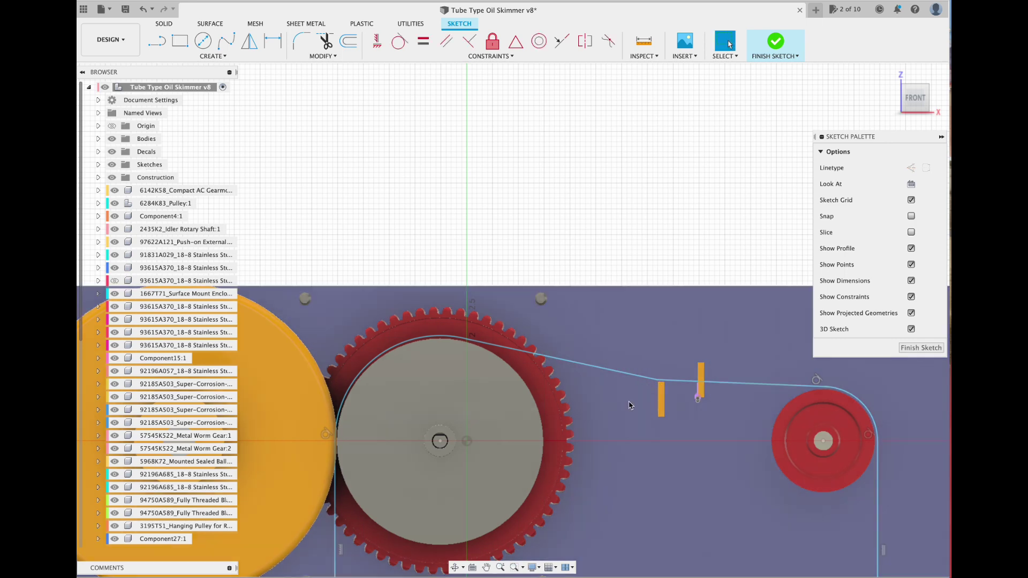
left_click(635, 376)
left_click_drag(657, 381, 697, 383)
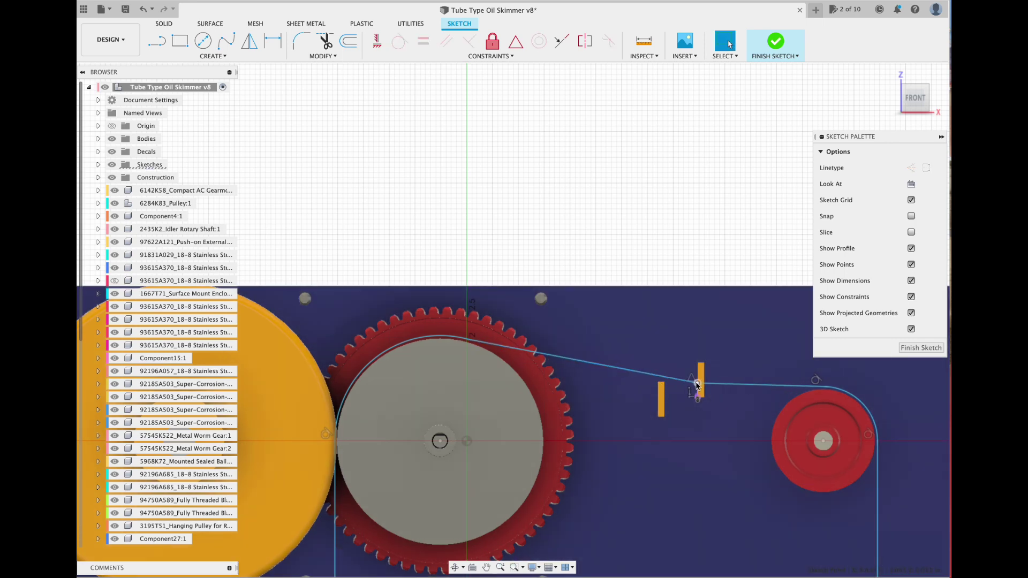
scroll(621, 246, "down", 4)
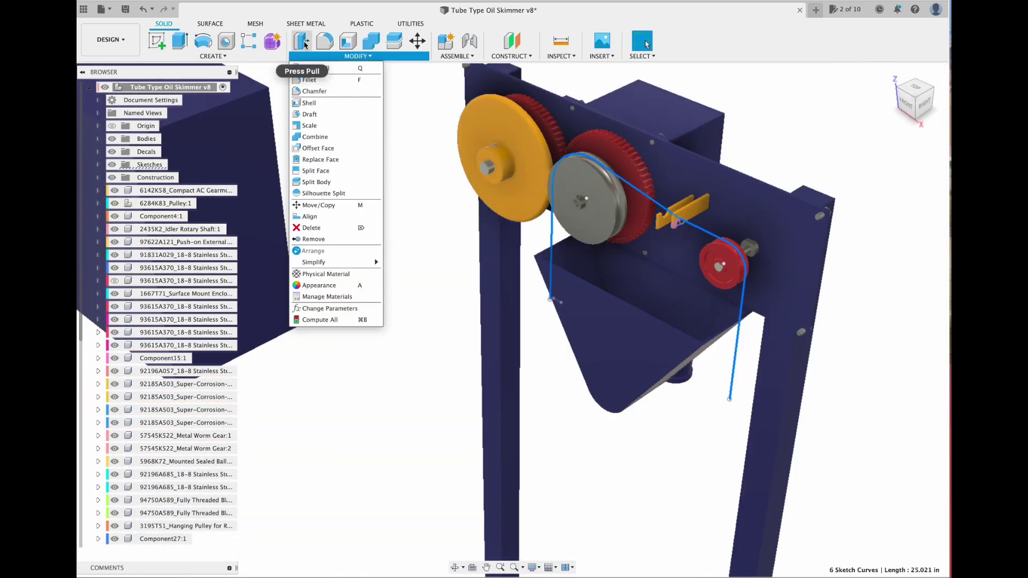
left_click(308, 69)
left_click(354, 57)
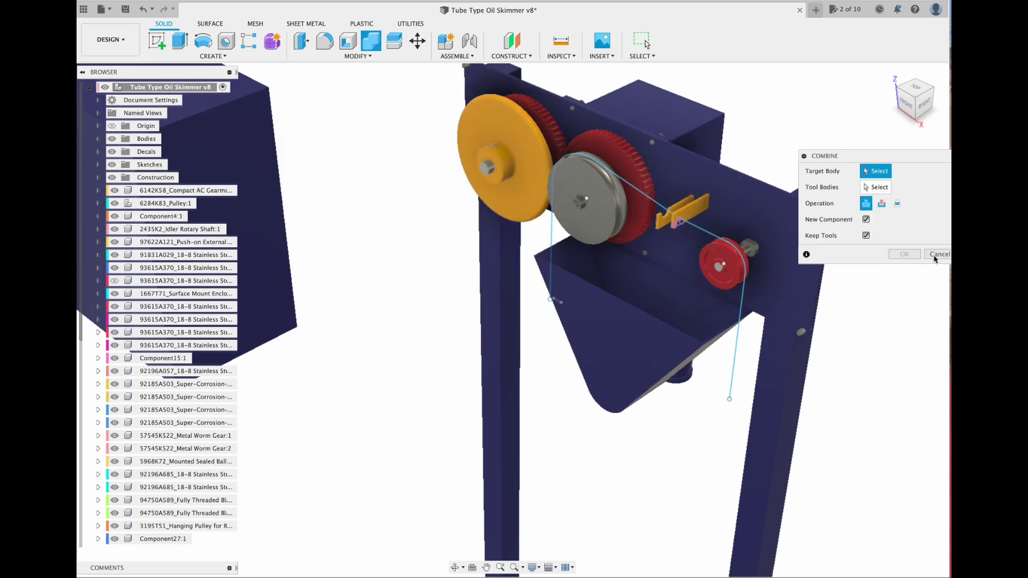
left_click(939, 255)
left_click(357, 56)
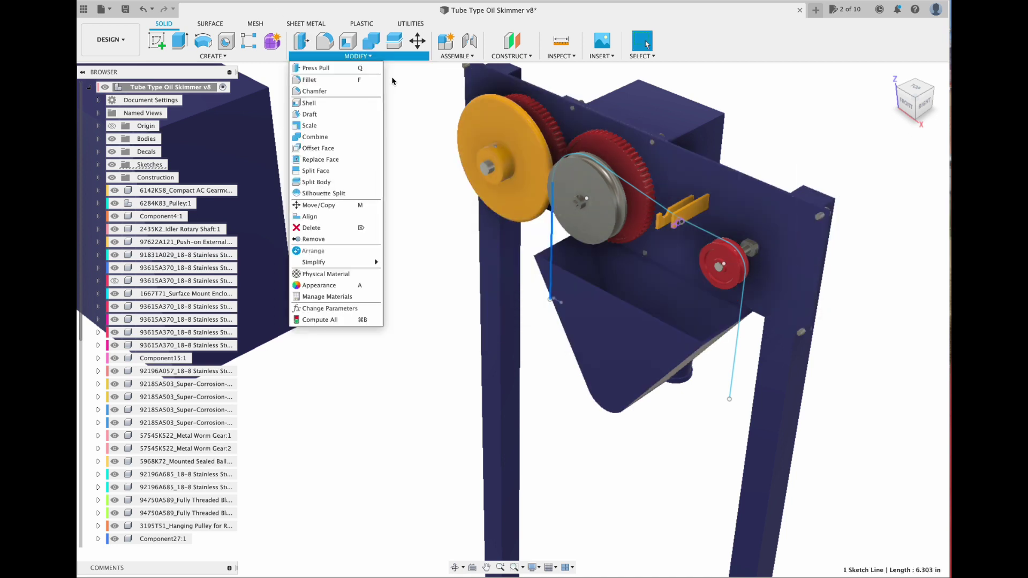
left_click(392, 127)
Step: Try a hollow circular pipe along the whole tube path as a new body, with 0.50 in section size and 0.125 in thickness
mouse_move(915, 102)
left_mouse_down()
mouse_move(890, 108)
mouse_move(850, 92)
mouse_move(909, 89)
mouse_move(890, 101)
mouse_move(895, 111)
mouse_move(917, 107)
left_mouse_up()
left_click(212, 56)
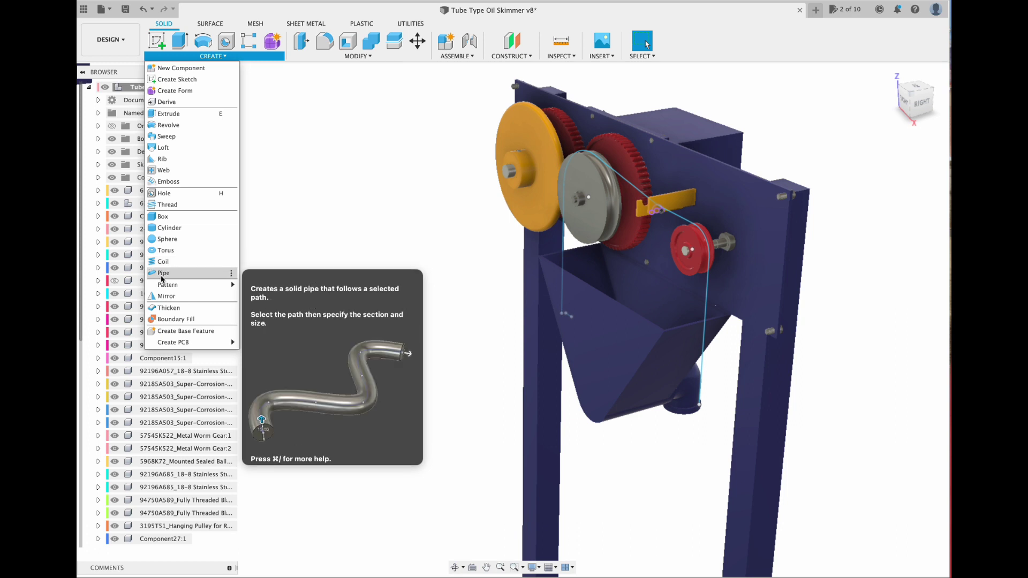
mouse_move(166, 285)
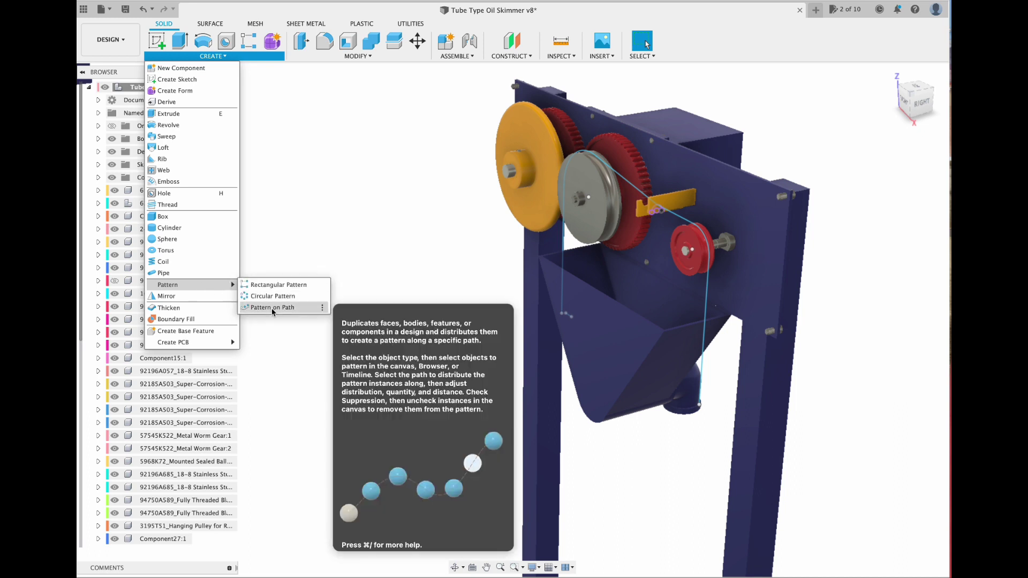
left_click(164, 273)
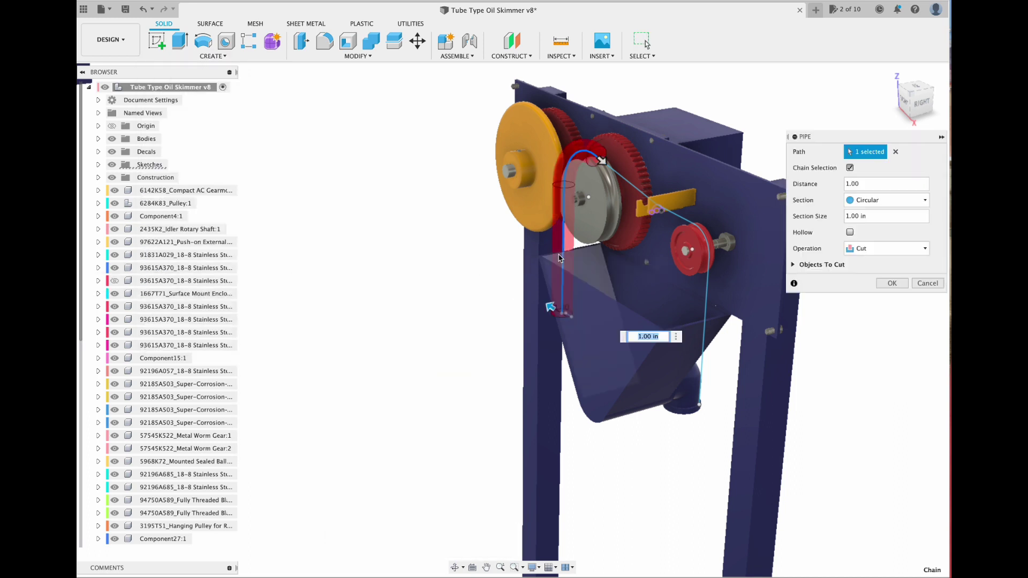
left_click_drag(602, 161, 706, 242)
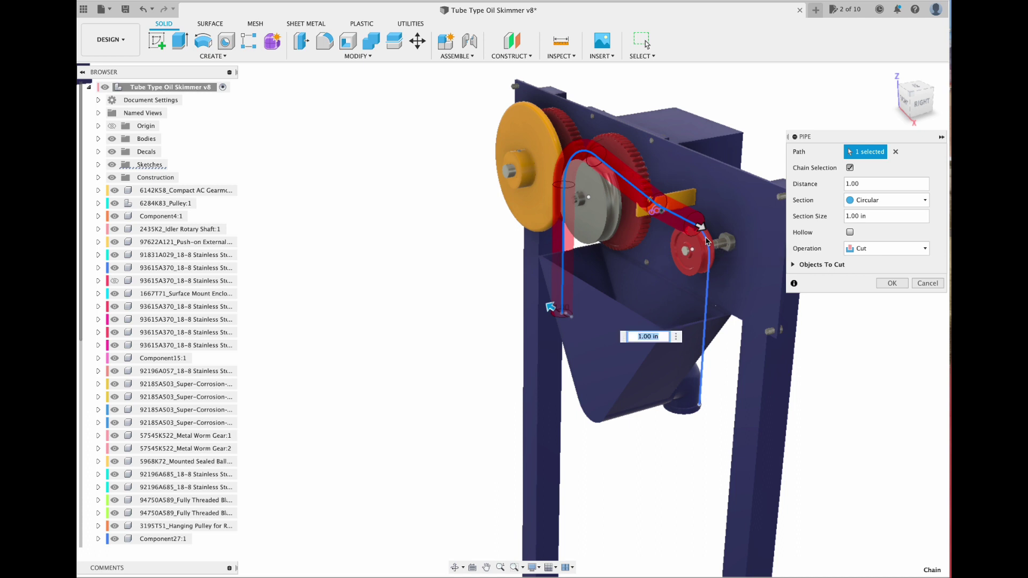
left_click(857, 248)
left_click(878, 295)
left_click(849, 232)
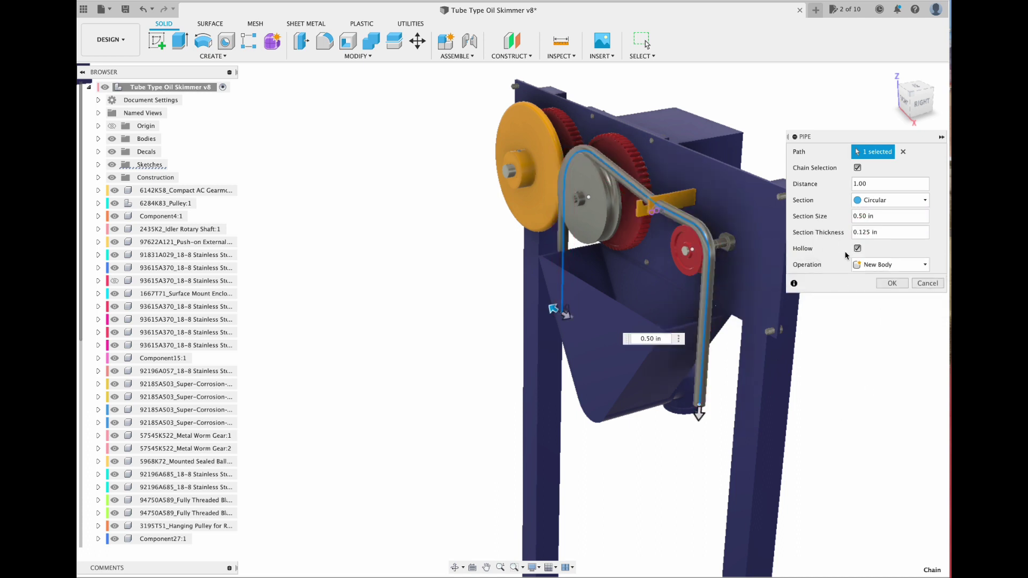
mouse_move(916, 103)
left_mouse_down()
mouse_move(966, 83)
mouse_move(961, 140)
mouse_move(917, 142)
mouse_move(875, 126)
mouse_move(882, 99)
mouse_move(967, 107)
left_mouse_up()
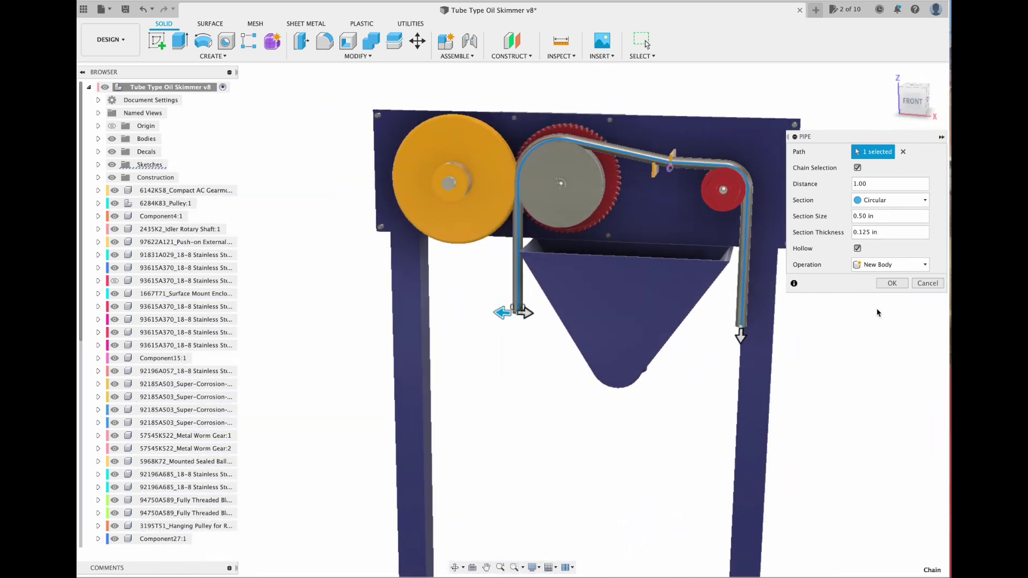
left_click(935, 283)
Step: Delete the short stray sketch line beside the lower end of the vertical path line at the grey pulley
left_click(912, 102)
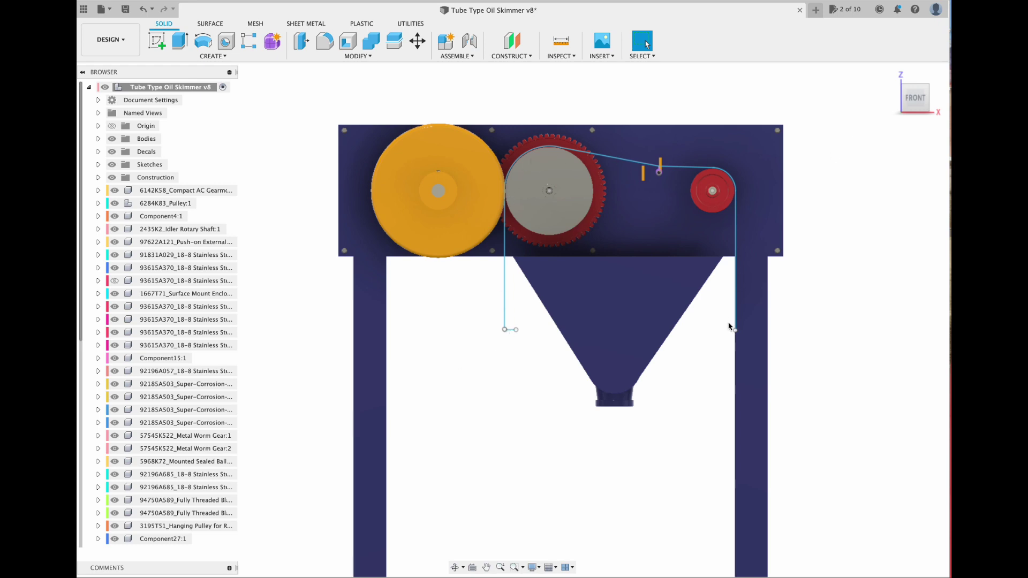
left_click(893, 79)
scroll(477, 262, "up", 8)
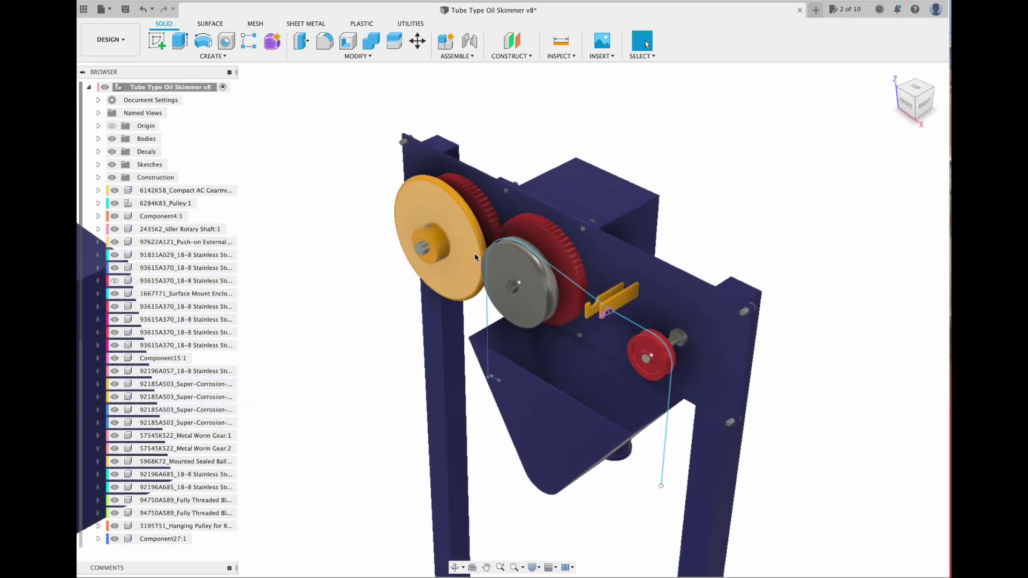
scroll(503, 411, "up", 5)
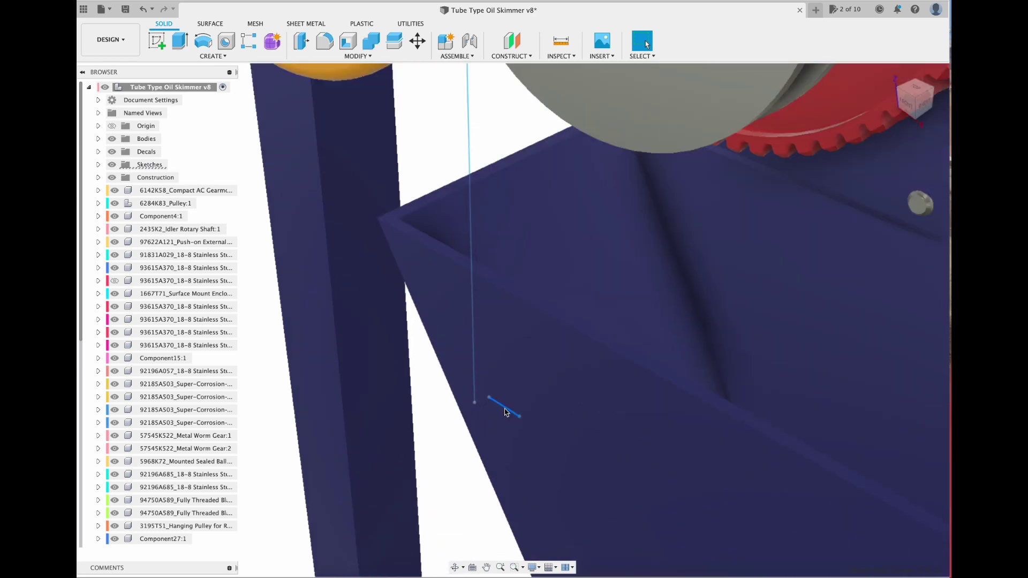
scroll(431, 429, "up", 5)
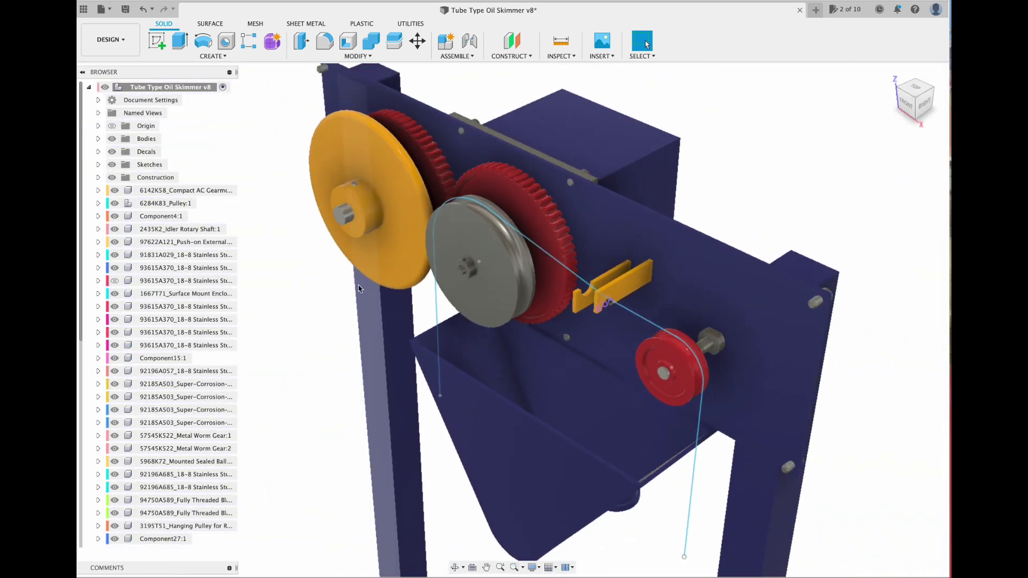
Step: Create a hollow circular pipe along the whole tube path as a new body, with 0.50 in section size and 0.125 in thickness
left_click(213, 55)
left_click(163, 274)
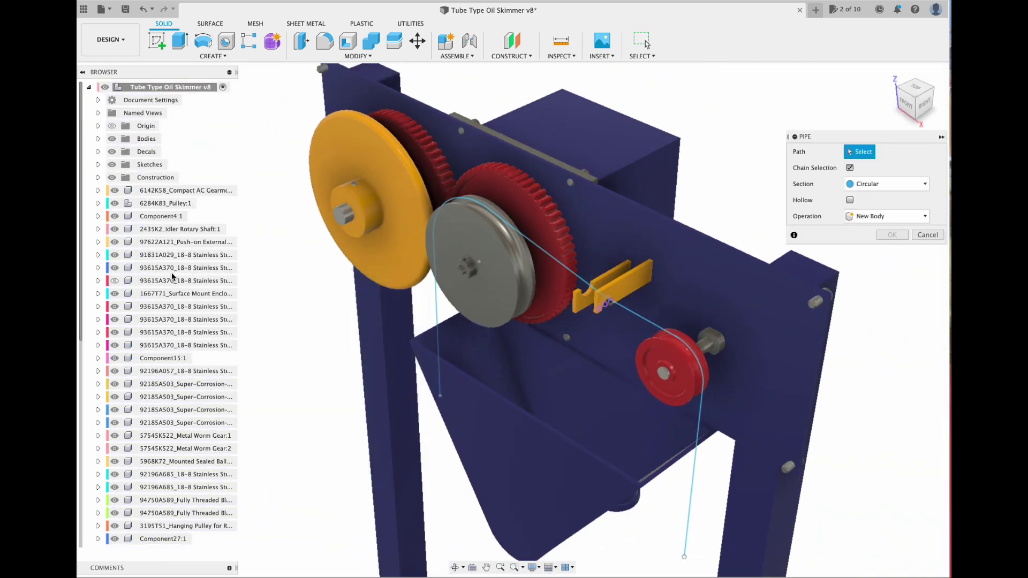
left_click(435, 320)
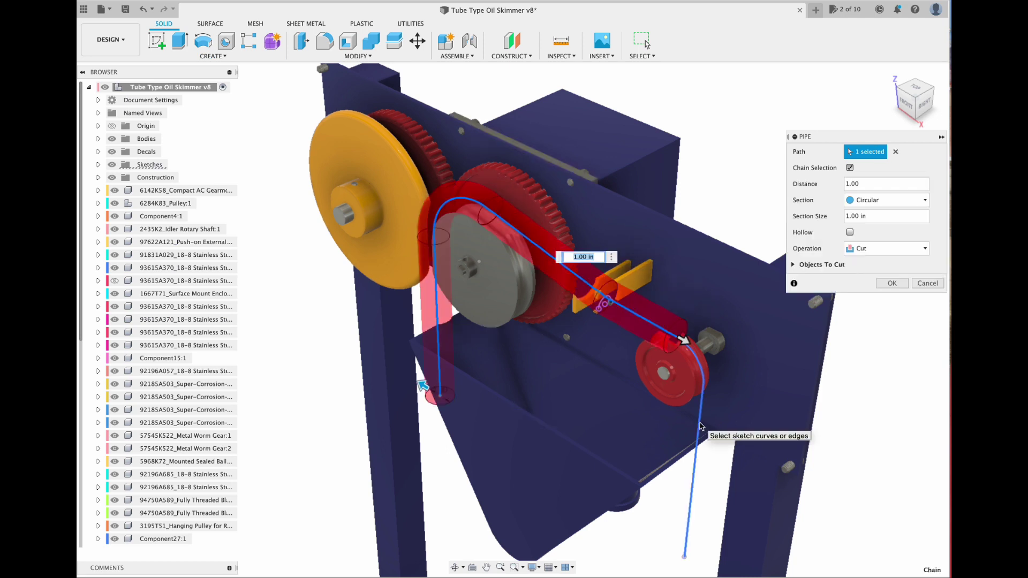
type("0.5")
left_click(886, 249)
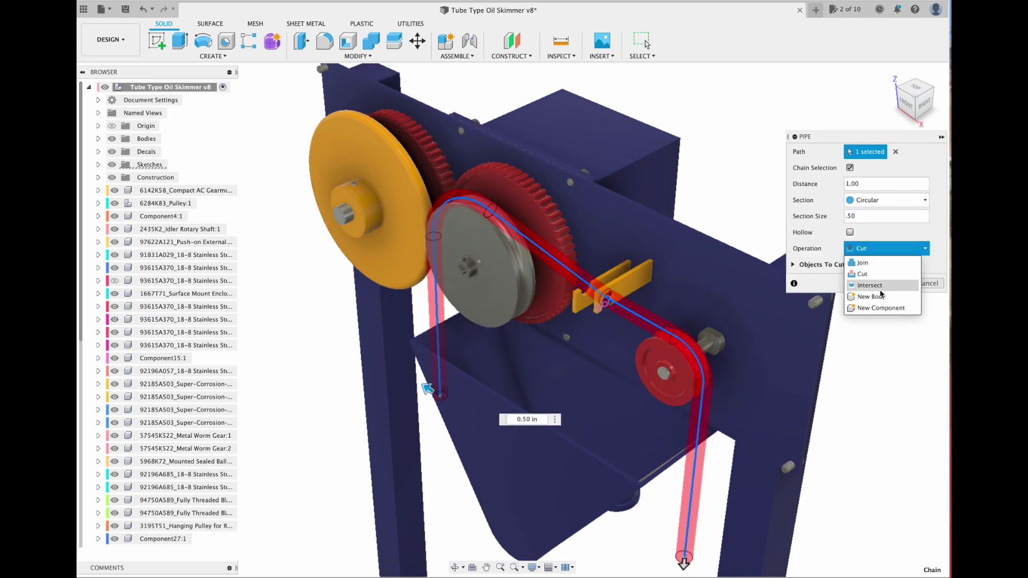
left_click(857, 287)
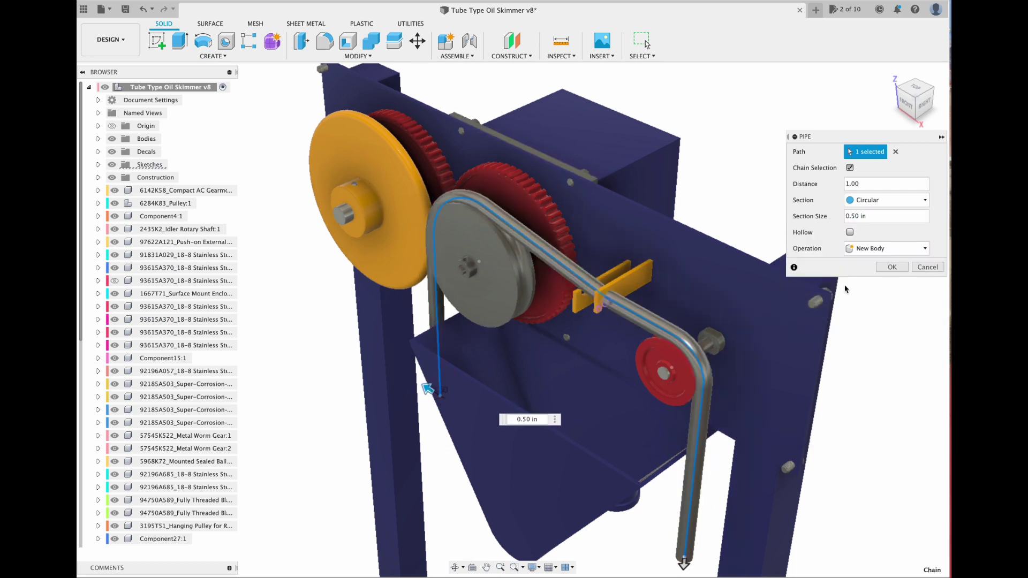
left_click(850, 233)
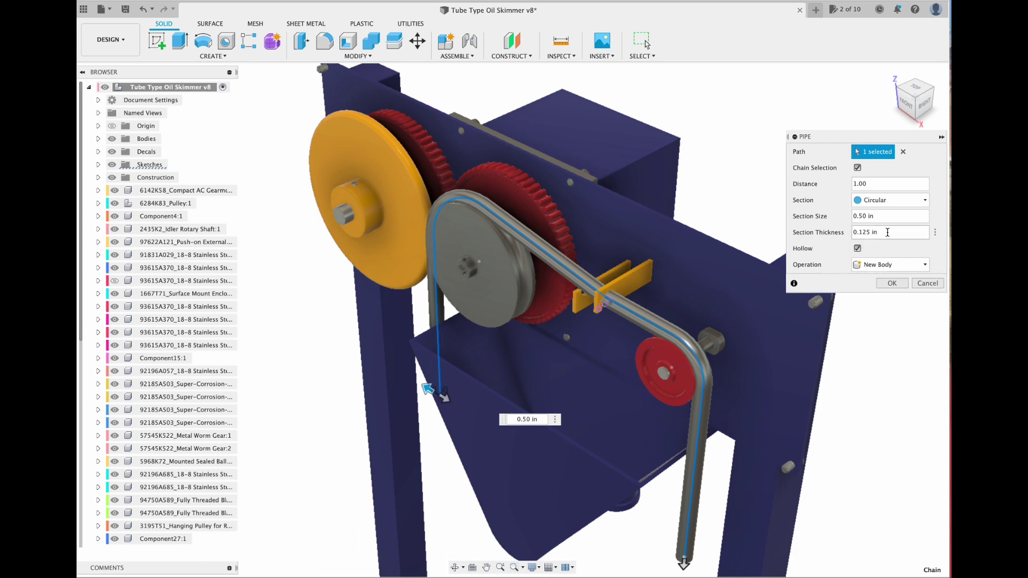
left_click(892, 284)
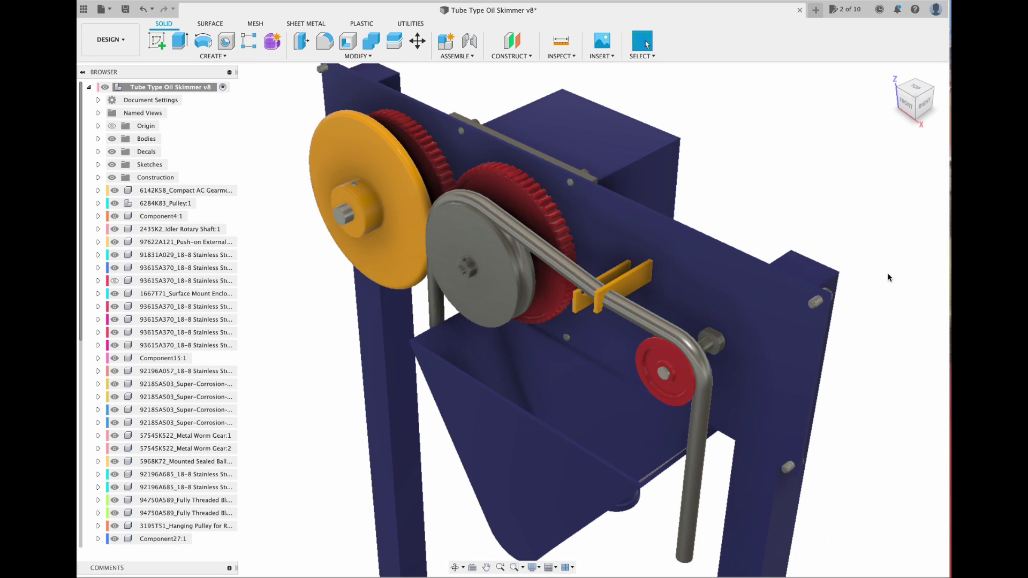
Step: Switch to the Render workspace and open the Plastic category of the appearance library
left_click(110, 40)
left_click(129, 85)
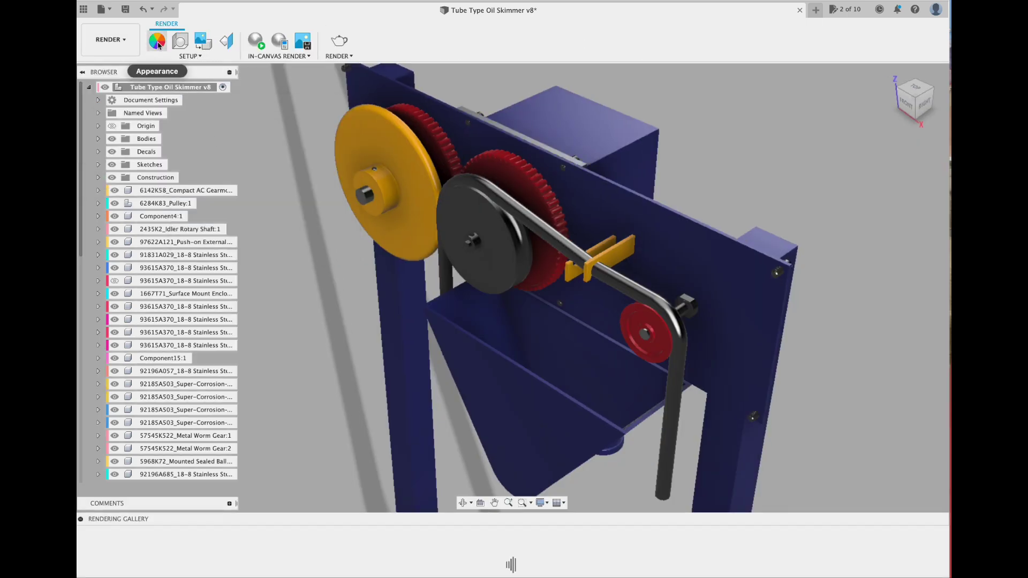
key("a")
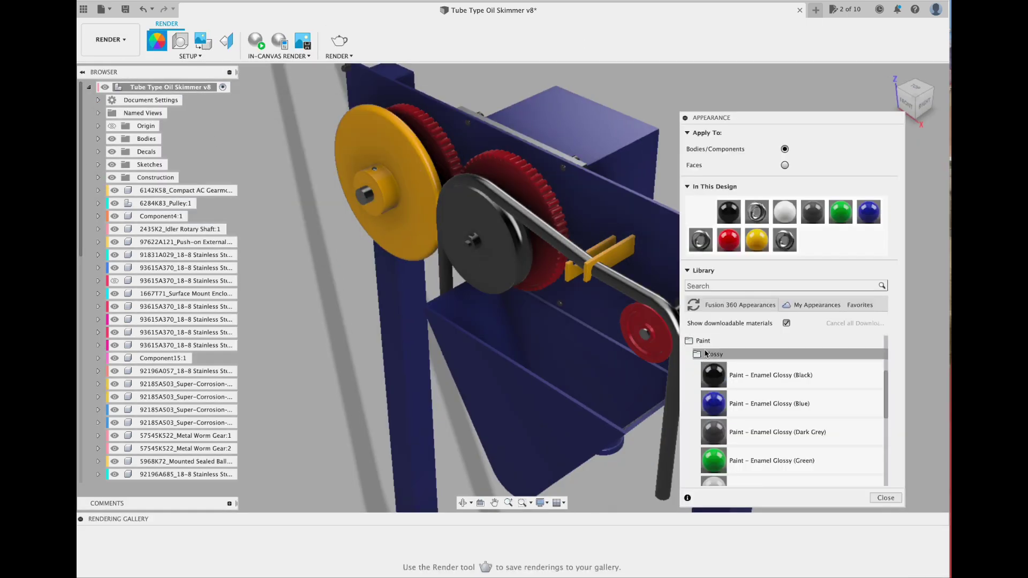
scroll(704, 375, "up", 2)
left_click(714, 407)
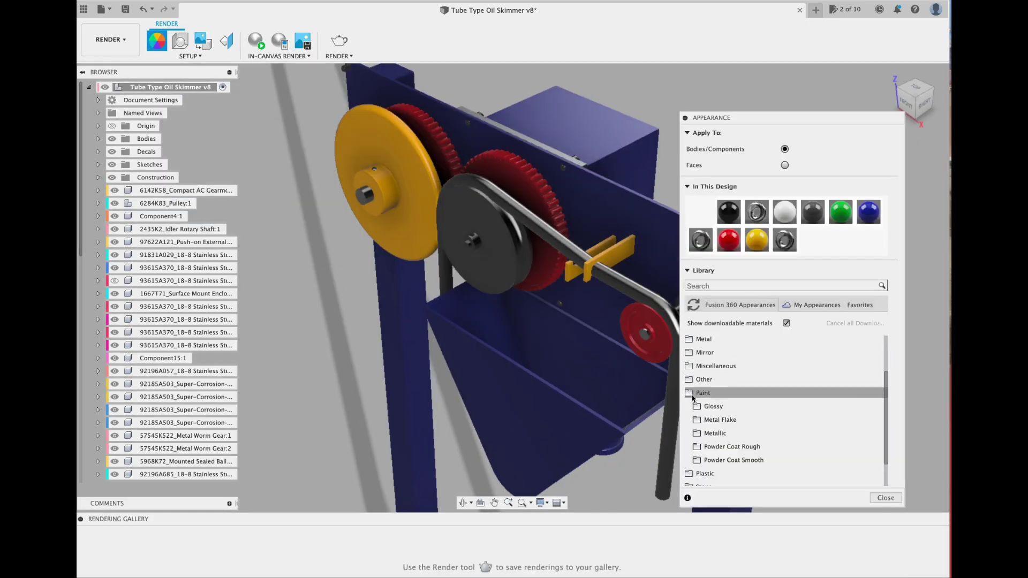
left_click(701, 392)
left_click(704, 440)
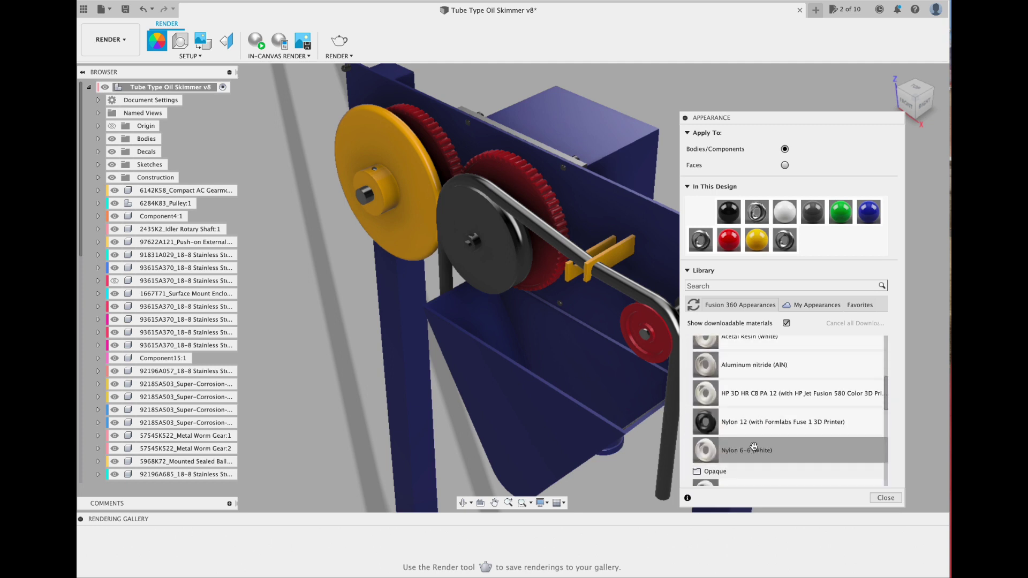
Step: Apply the Plastic - Translucent Glossy (White) appearance to the tube
scroll(749, 455, "down", 6)
scroll(758, 459, "down", 6)
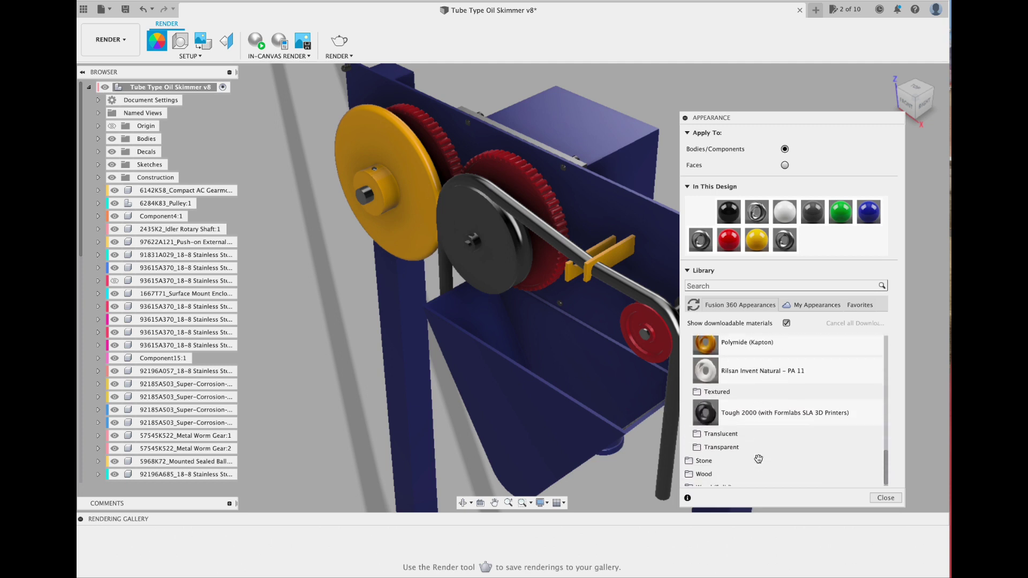
left_click(697, 426)
scroll(759, 429, "down", 4)
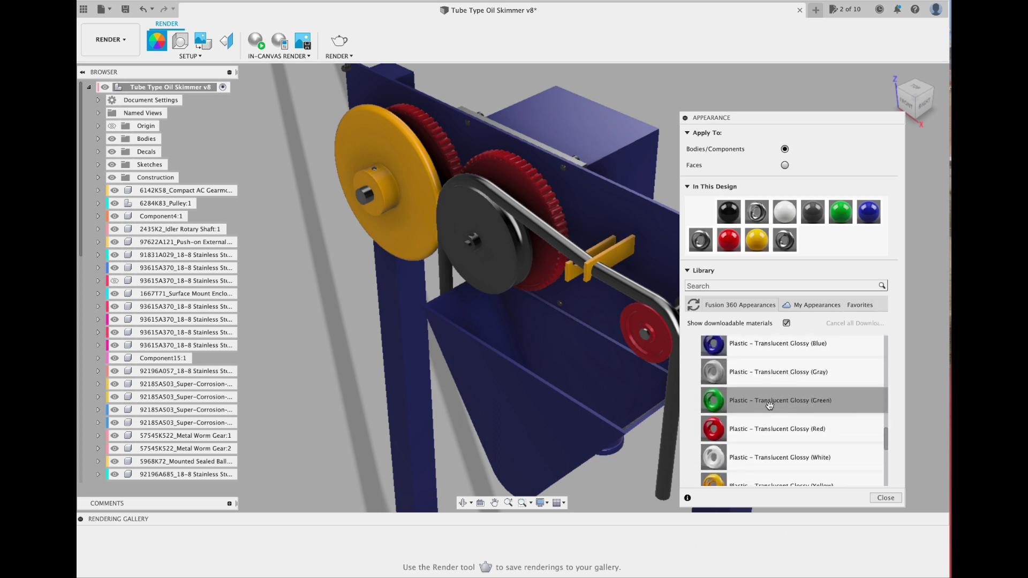
scroll(763, 423, "down", 2)
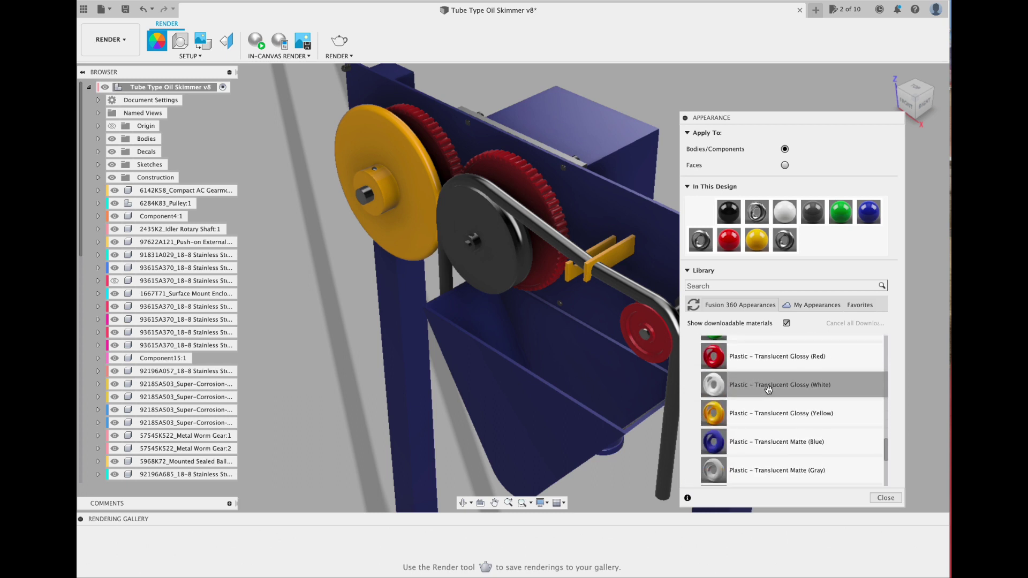
left_click_drag(770, 387, 589, 266)
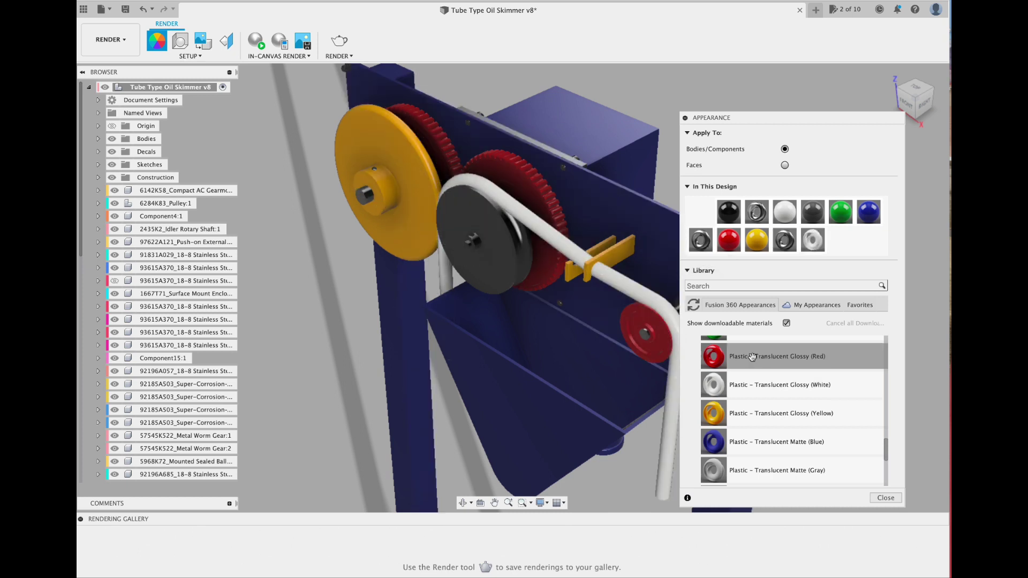
Step: Apply the transparent plastic Acrylic (Clear) appearance to the tube and return to the Design workspace
scroll(755, 367, "up", 5)
scroll(754, 367, "down", 6)
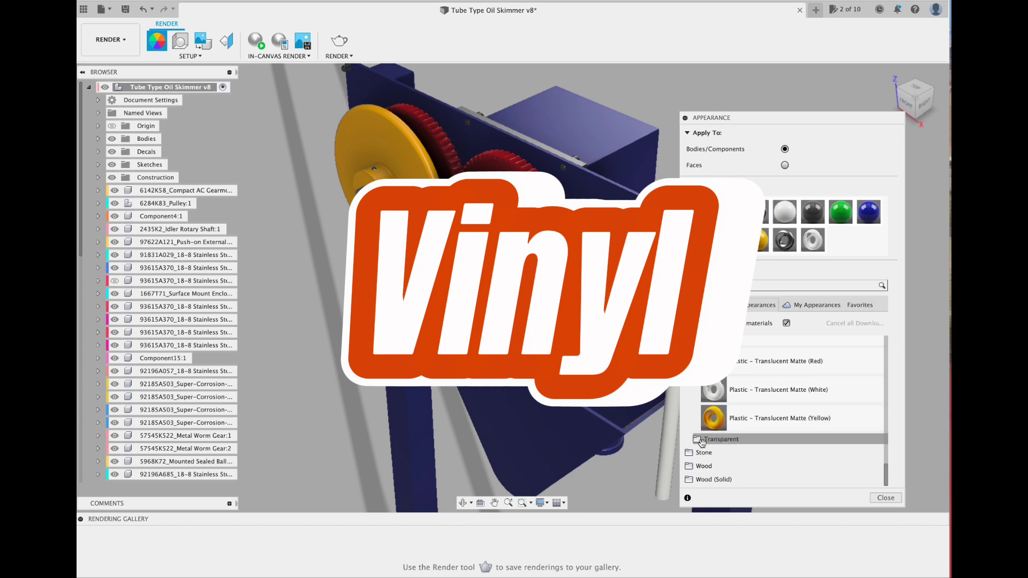
scroll(710, 440, "down", 4)
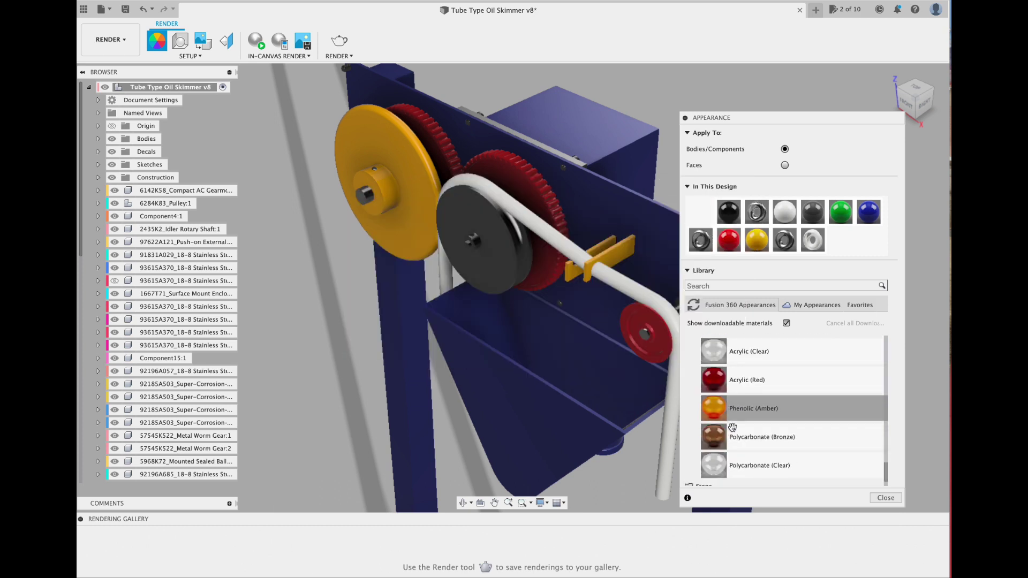
scroll(733, 424, "up", 2)
left_click_drag(739, 399, 645, 294)
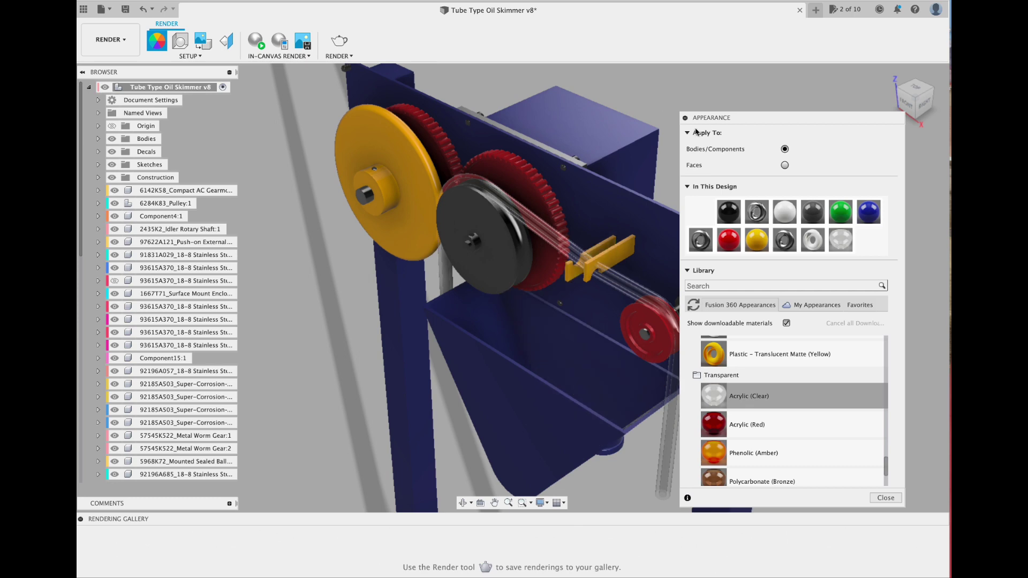
left_click(110, 41)
left_click(101, 68)
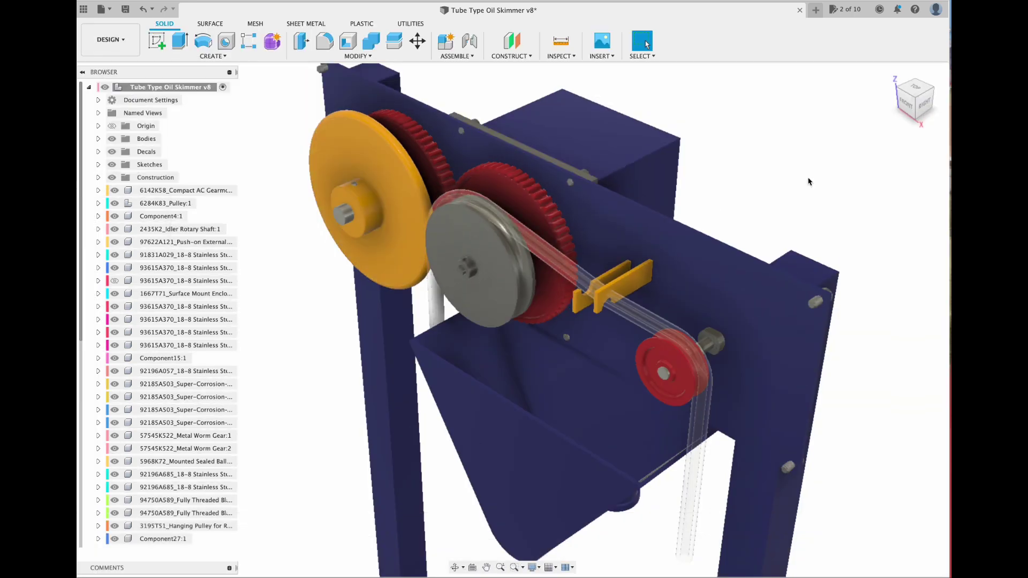
Step: Move the yellow bracket nearer the small red pulley up about 0.239 in along Z so its notch fits over the tube
left_click_drag(916, 96, 944, 93)
left_click(919, 104)
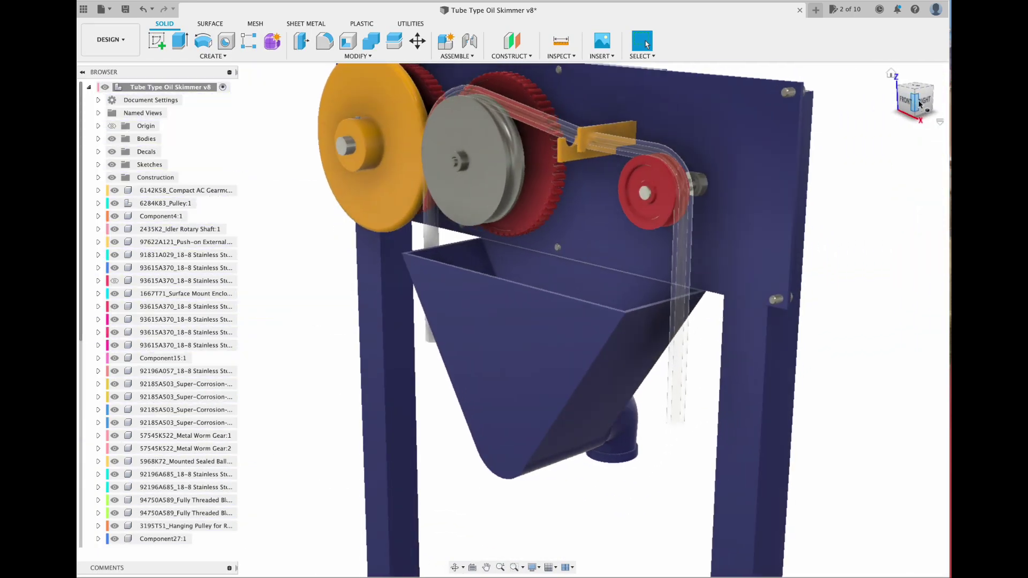
scroll(555, 154, "up", 5)
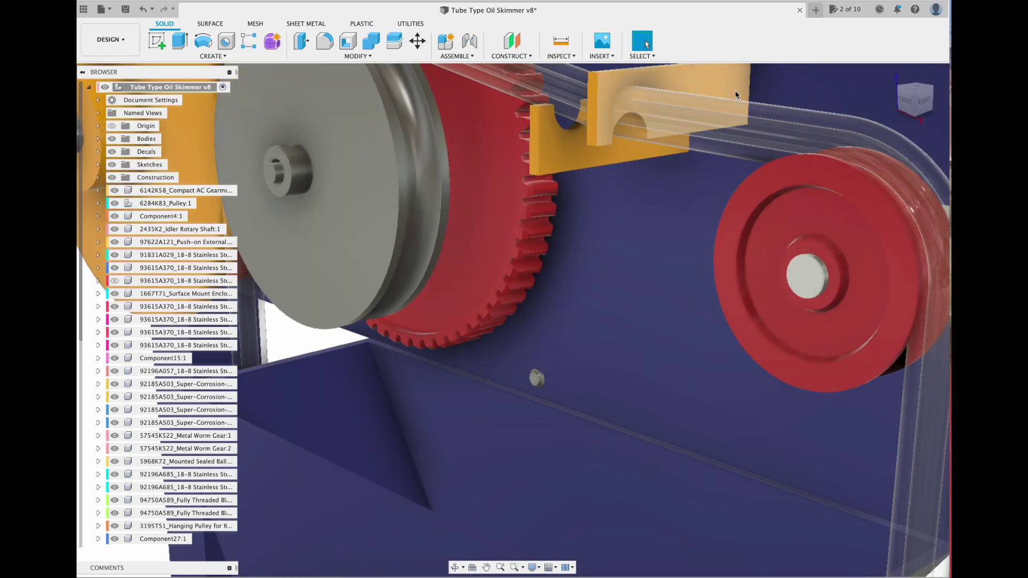
scroll(745, 113, "down", 2)
scroll(745, 112, "down", 4)
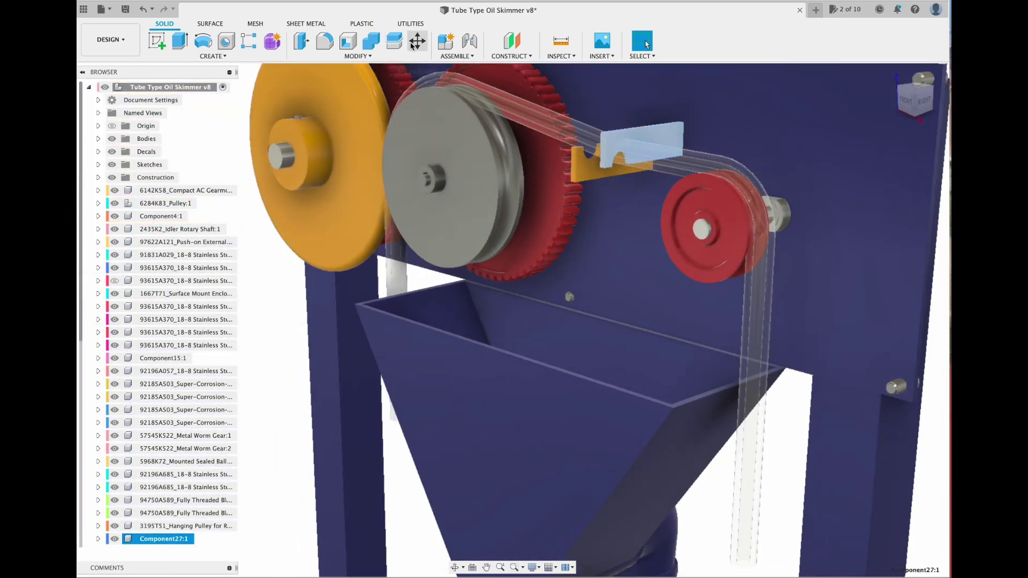
left_click(417, 41)
scroll(647, 132, "up", 5)
left_click_drag(645, 161, 653, 146)
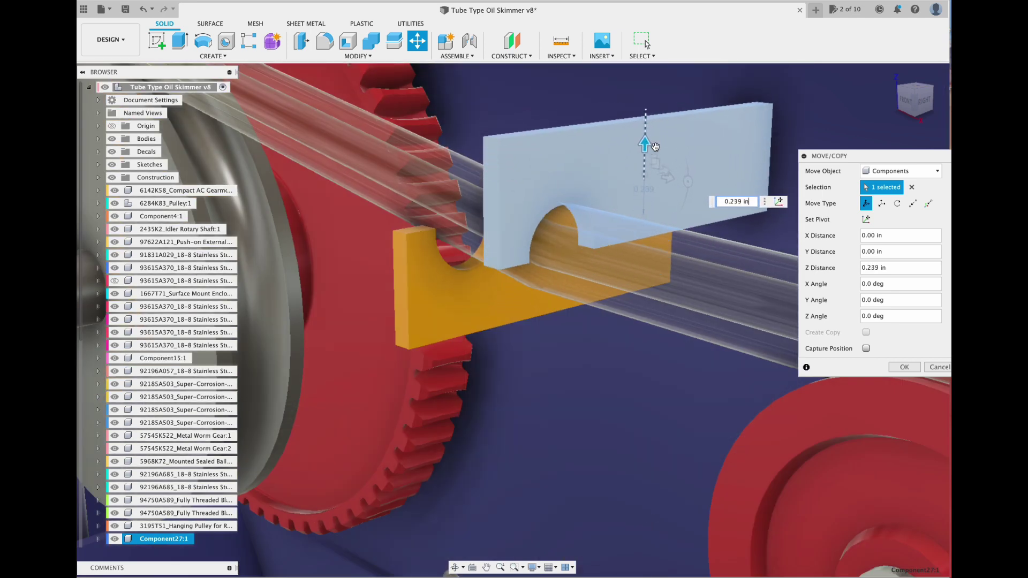
left_click(904, 367)
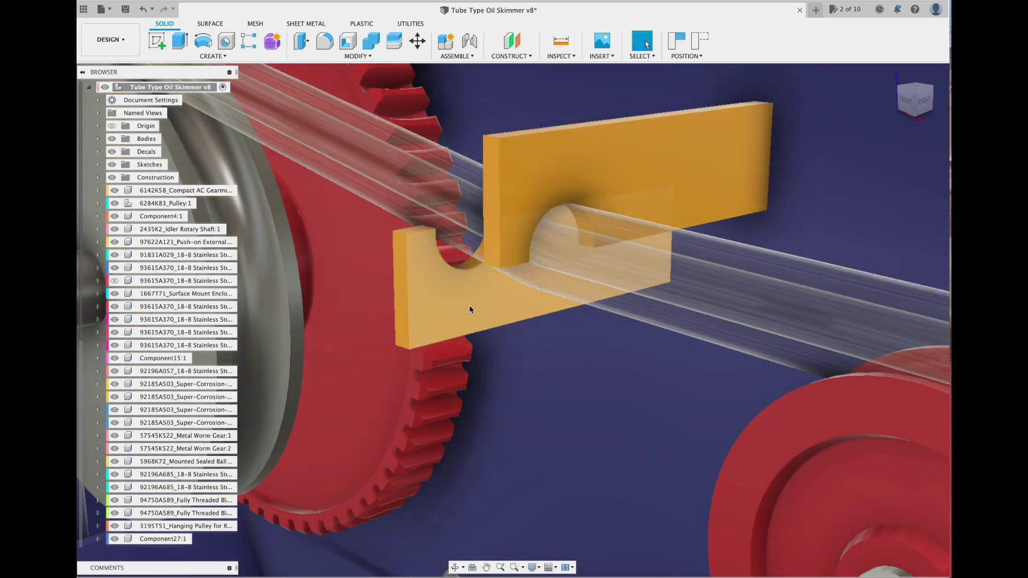
Step: Move the other yellow bracket, Component28, up about 0.133 in along Z to meet the underside of the tube
scroll(169, 450, "down", 3)
left_click(169, 449)
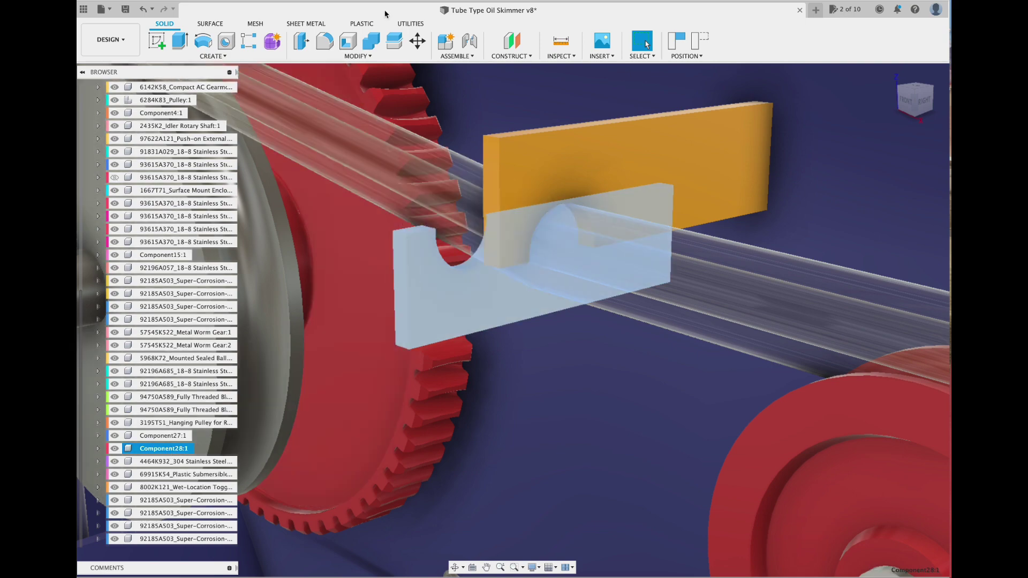
left_click(417, 41)
left_click_drag(549, 231, 544, 207)
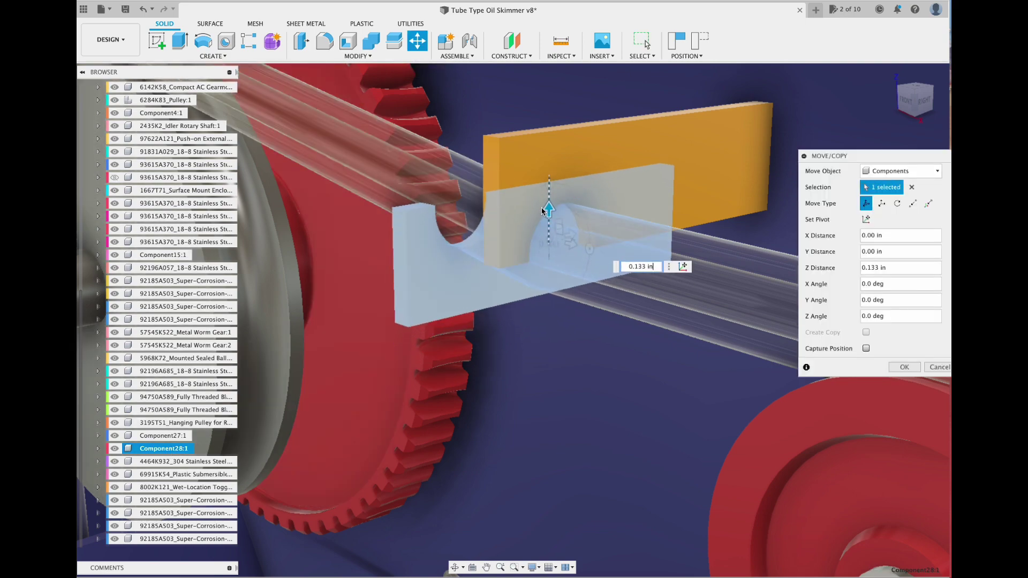
left_click(907, 101)
mouse_move(703, 408)
middle_mouse_down()
mouse_move(578, 452)
mouse_move(523, 407)
mouse_move(489, 432)
middle_mouse_up()
scroll(511, 322, "up", 4)
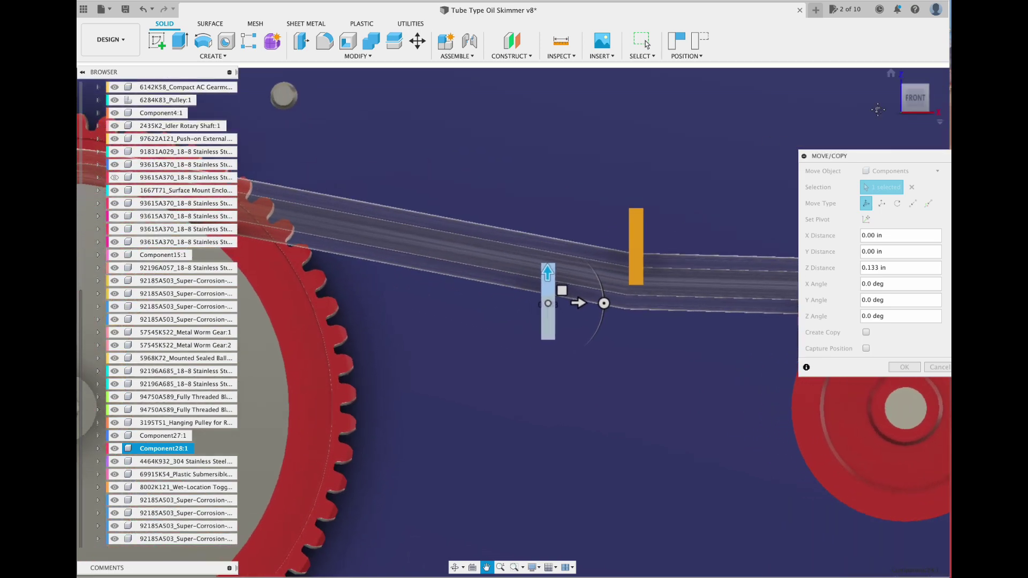
left_click_drag(911, 100, 900, 108)
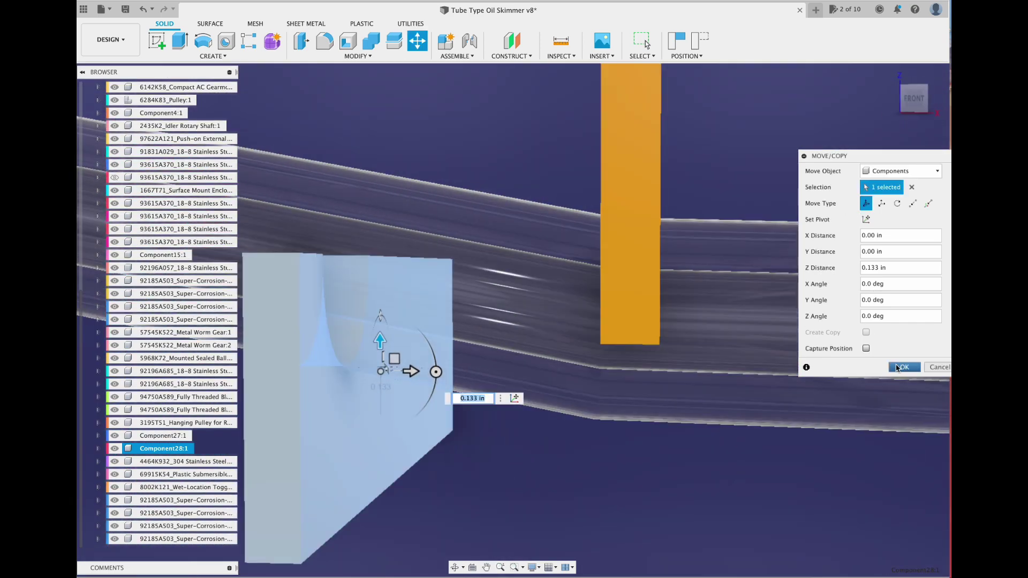
left_click(902, 368)
Step: Extrude the tube's end face below the small red pulley downward about 40.227 in, joining it to the tube
scroll(825, 209, "down", 8)
left_click(925, 102)
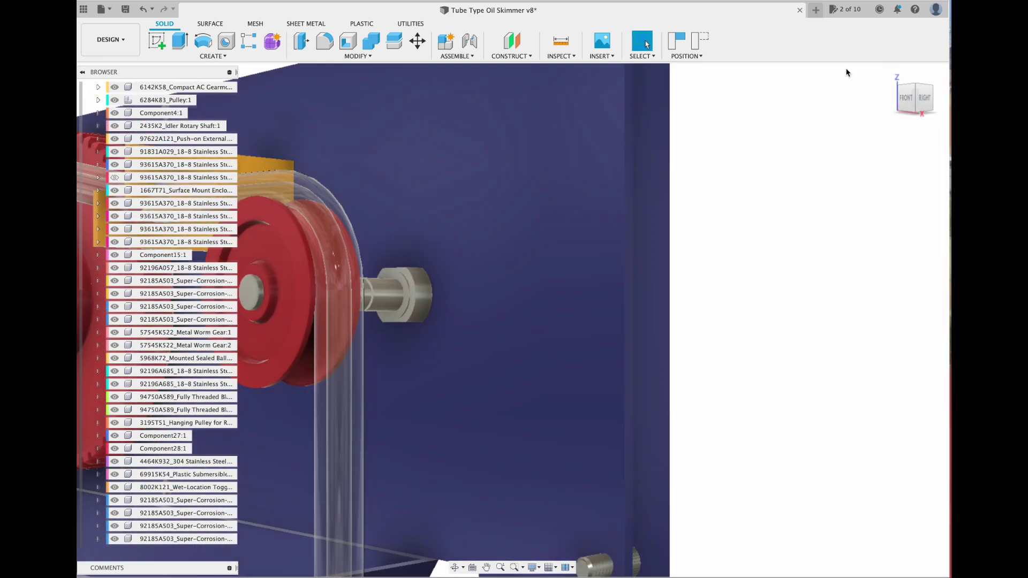
left_click(487, 567)
left_click_drag(474, 367, 828, 370)
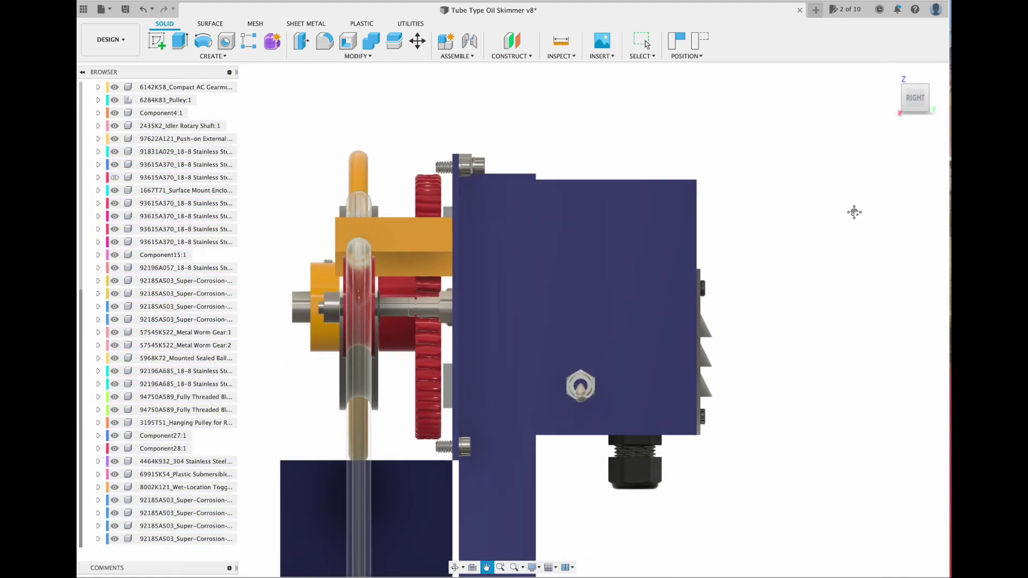
left_click(891, 74)
key("Escape")
scroll(542, 306, "up", 10)
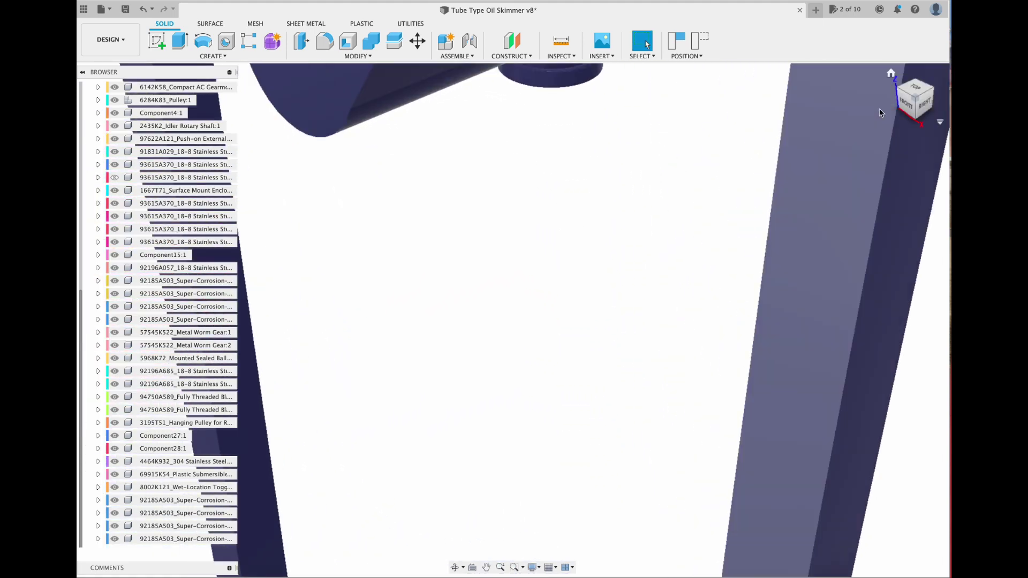
left_click(487, 567)
left_click_drag(514, 509, 647, 300)
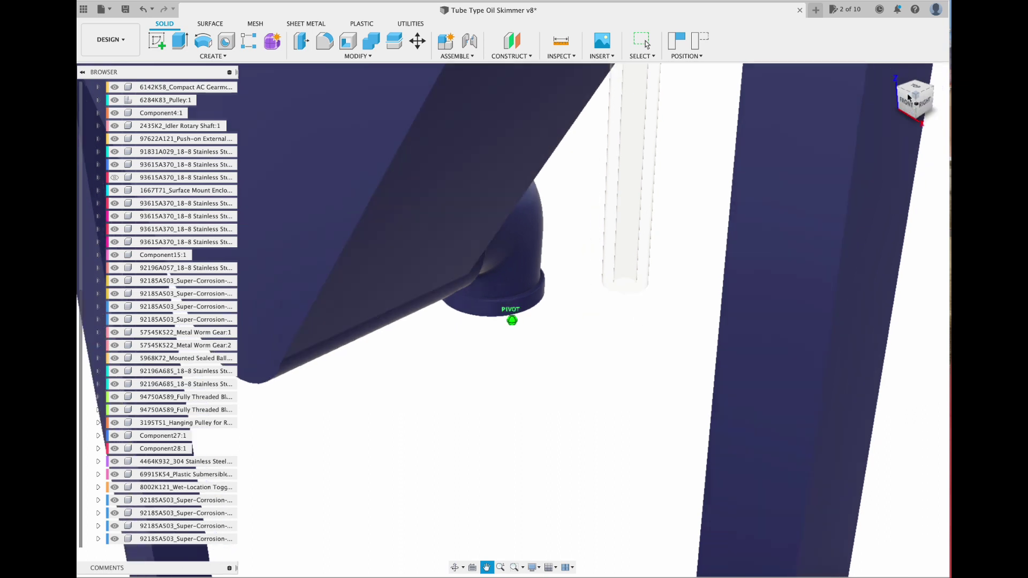
left_click(909, 98)
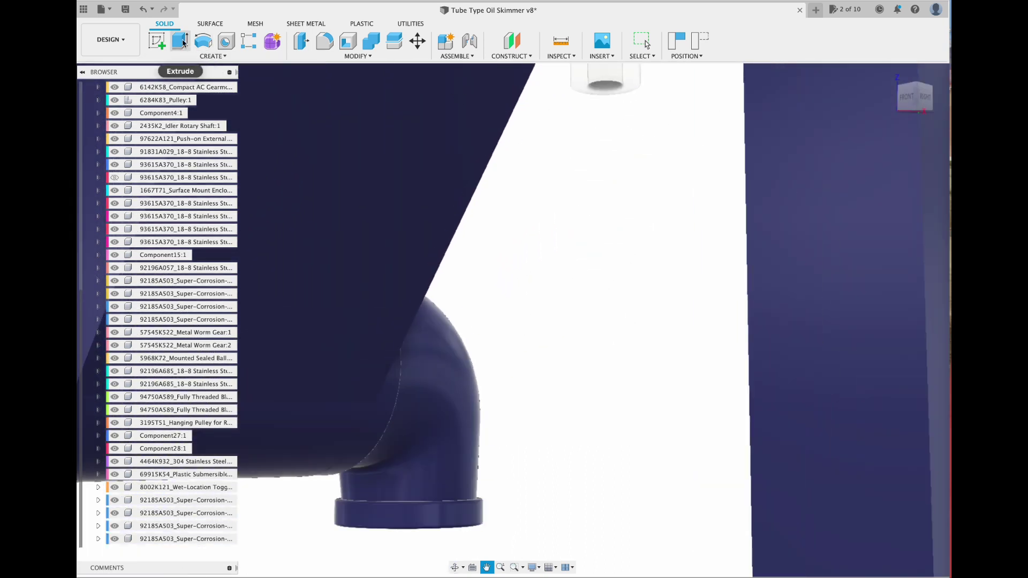
left_click(183, 43)
left_click(440, 317)
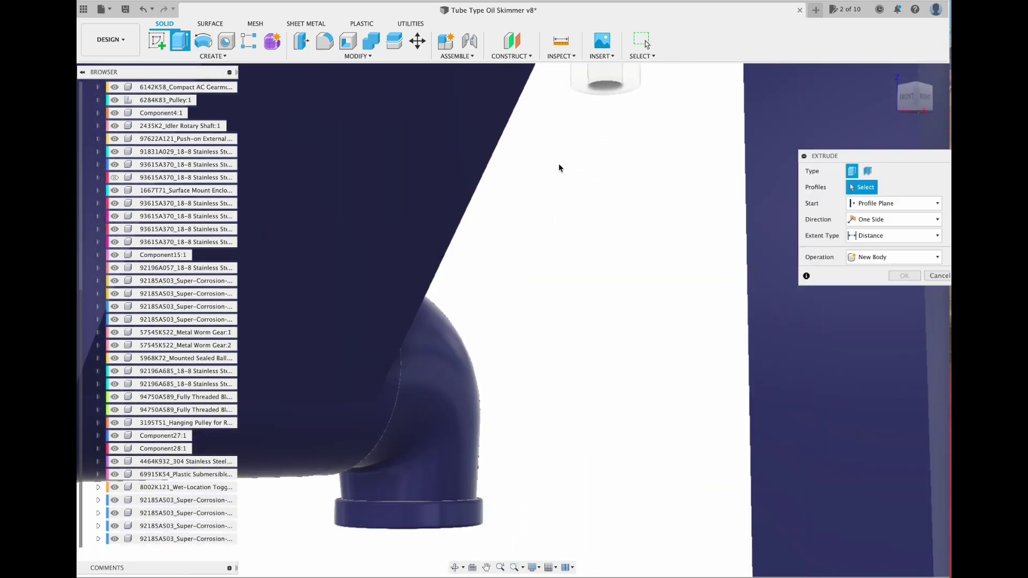
left_click(580, 91)
left_click_drag(580, 131, 580, 423)
left_click(891, 73)
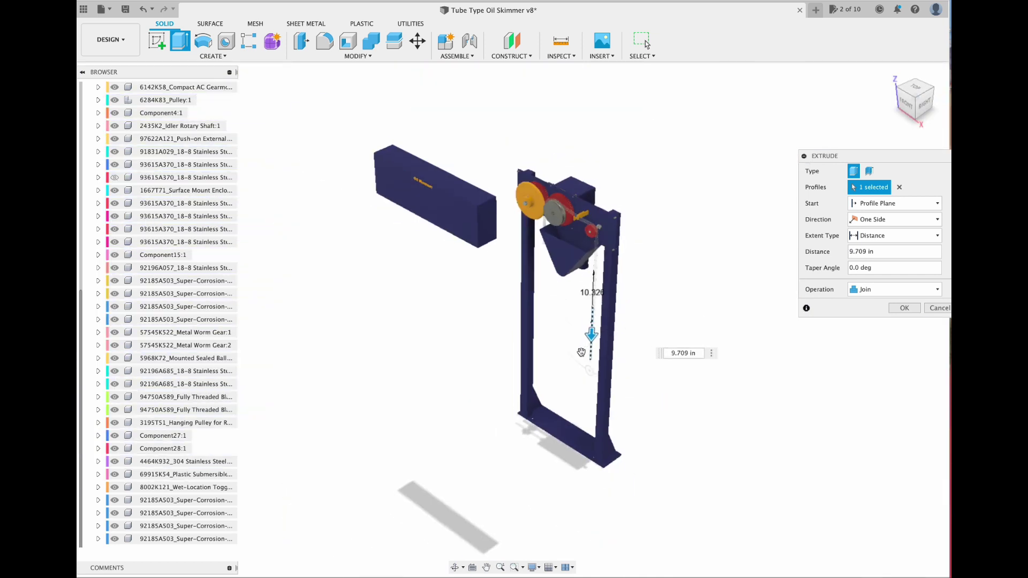
left_click_drag(582, 352, 576, 484)
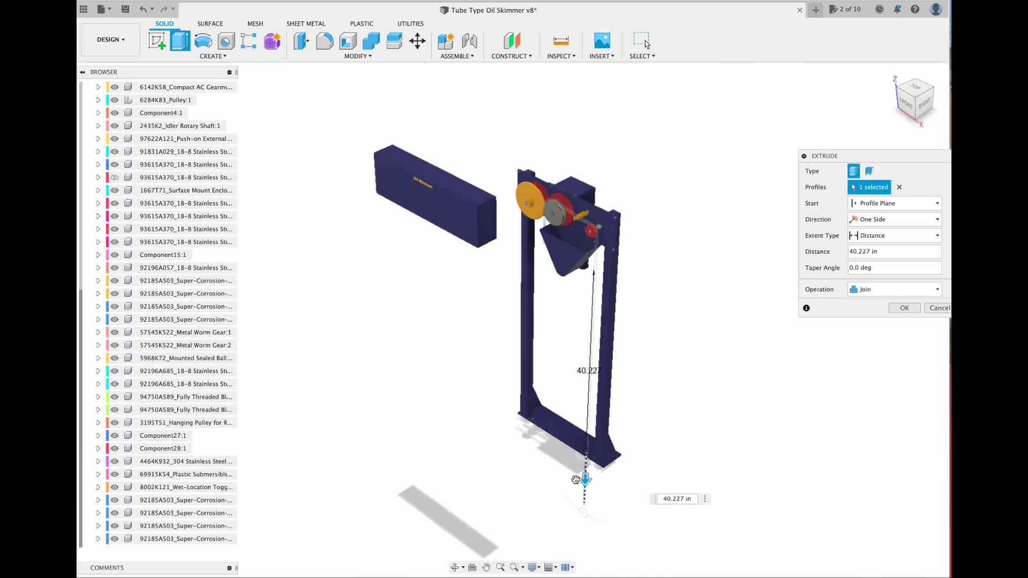
key("Return")
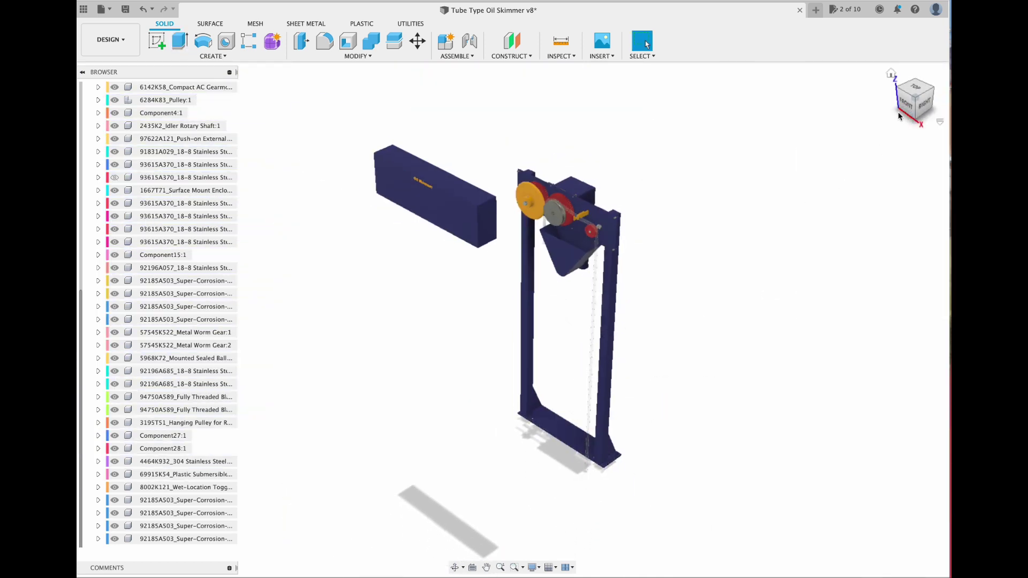
Step: Extrude the tube's other end face, below the grey pulley, downward about 40.272 in, joining it to the tube
left_click_drag(898, 113, 941, 105)
scroll(475, 265, "up", 10)
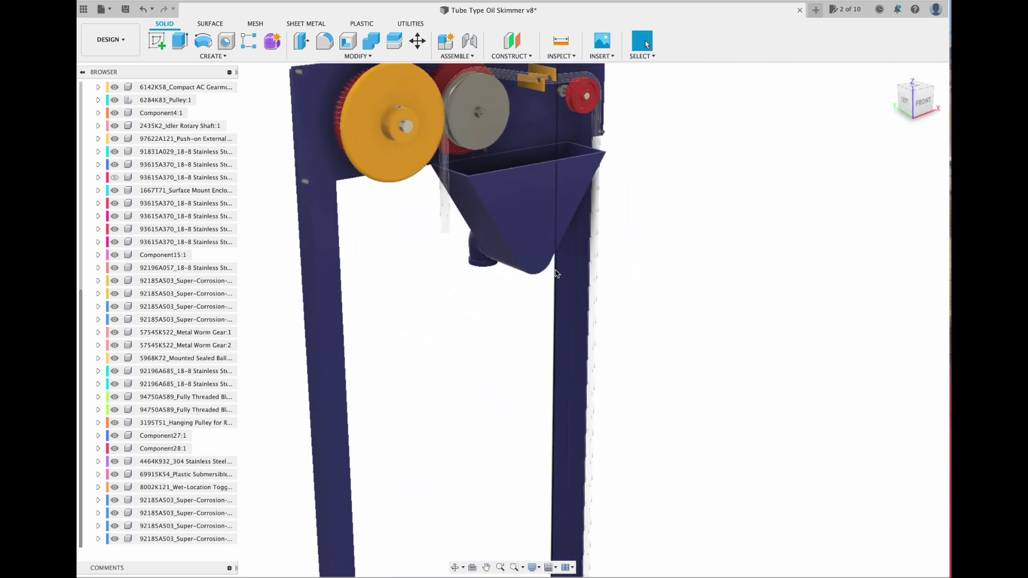
middle_click_drag(556, 274, 375, 301, "shift")
key("e")
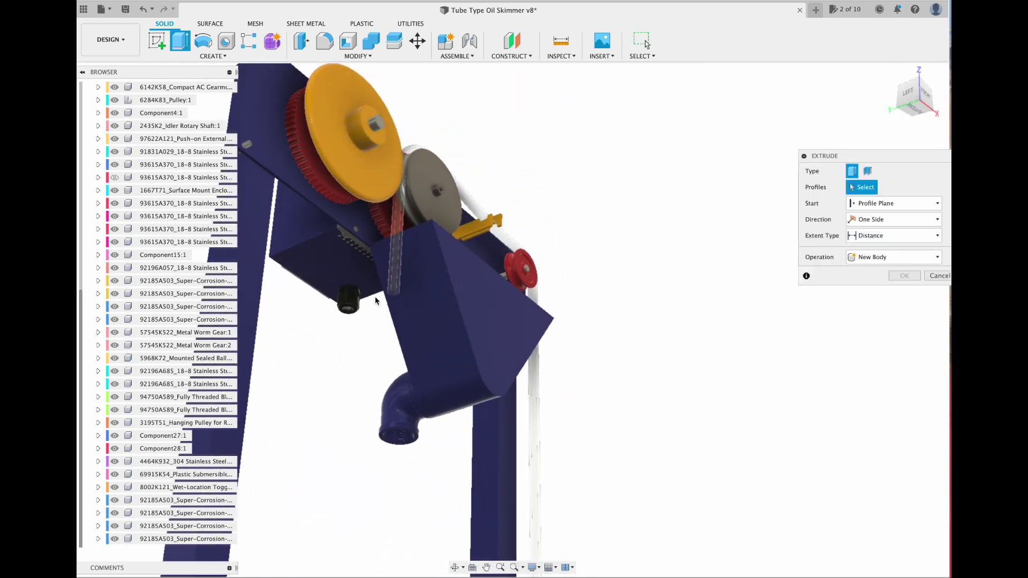
scroll(375, 297, "up", 5)
left_click(394, 295)
left_click(891, 73)
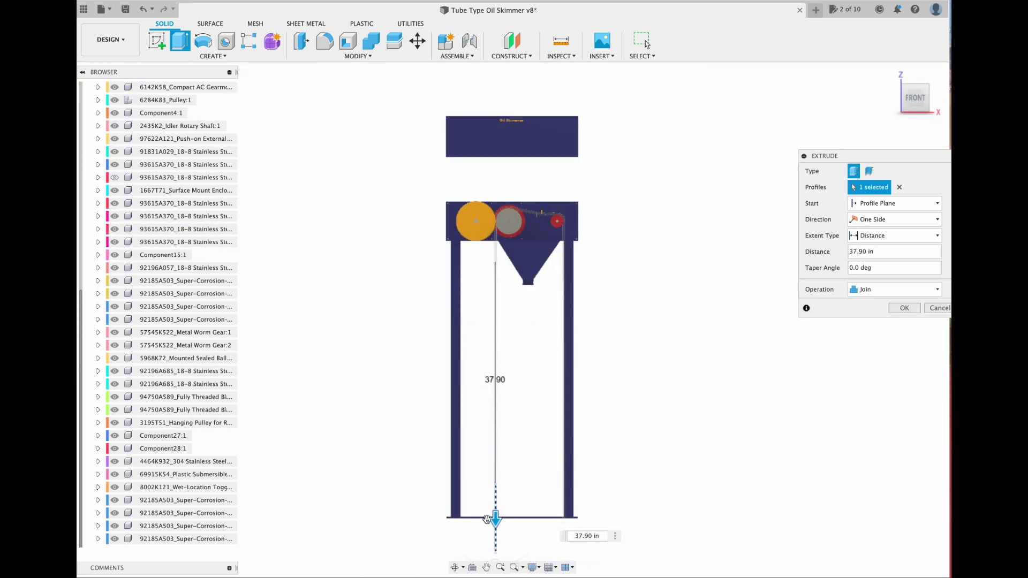
scroll(519, 507, "up", 3)
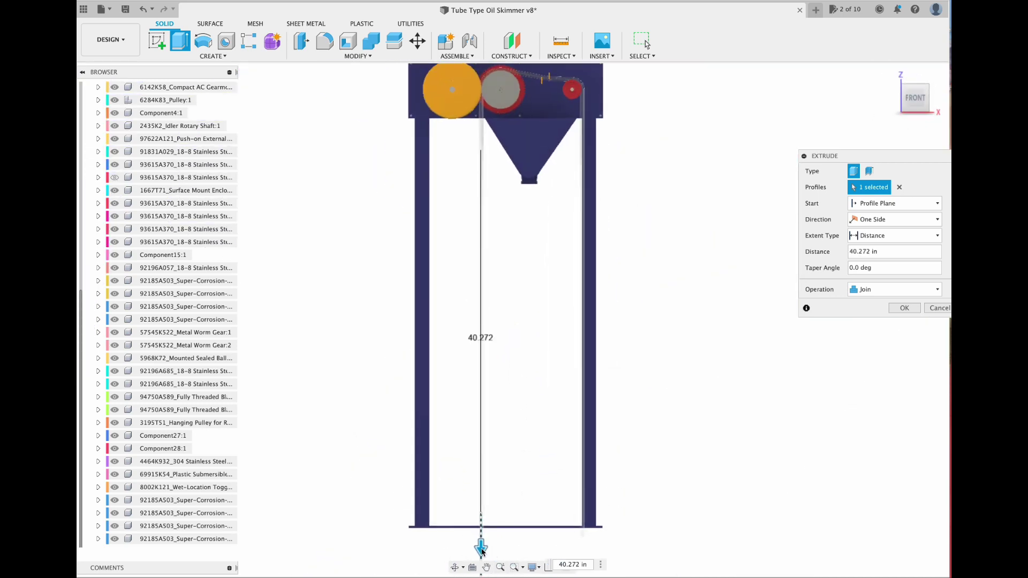
left_click(904, 308)
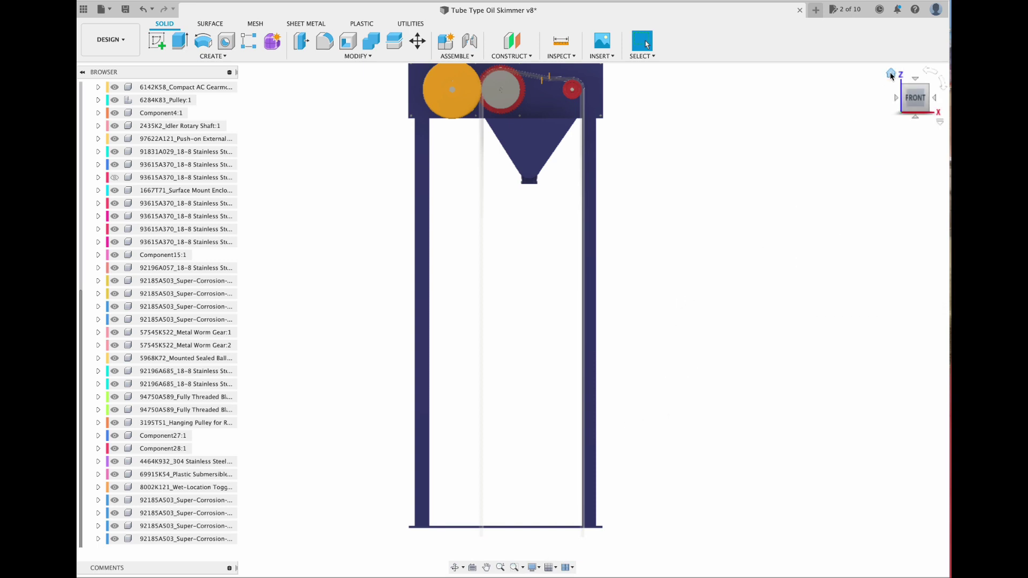
left_click(891, 74)
scroll(490, 198, "up", 4)
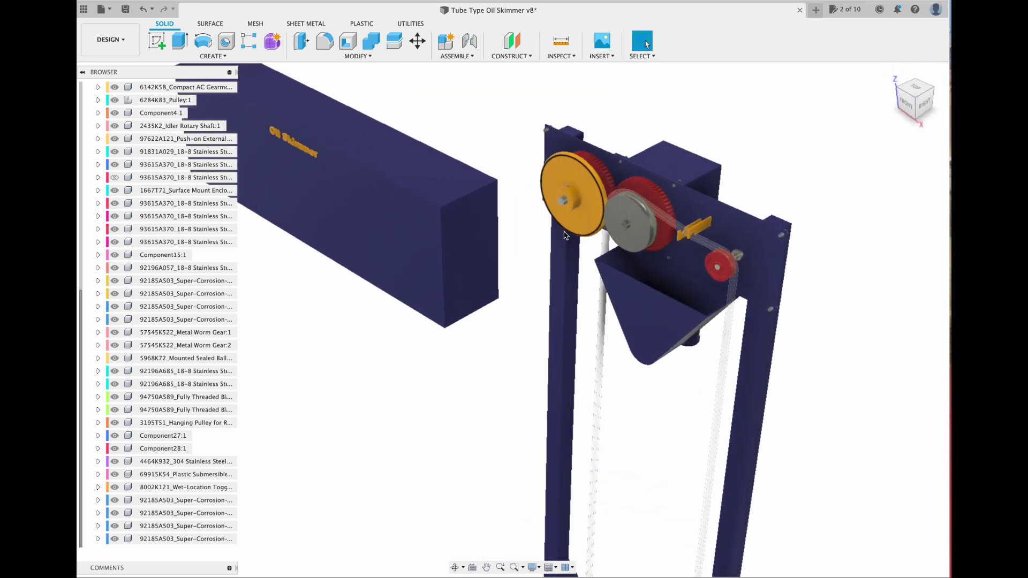